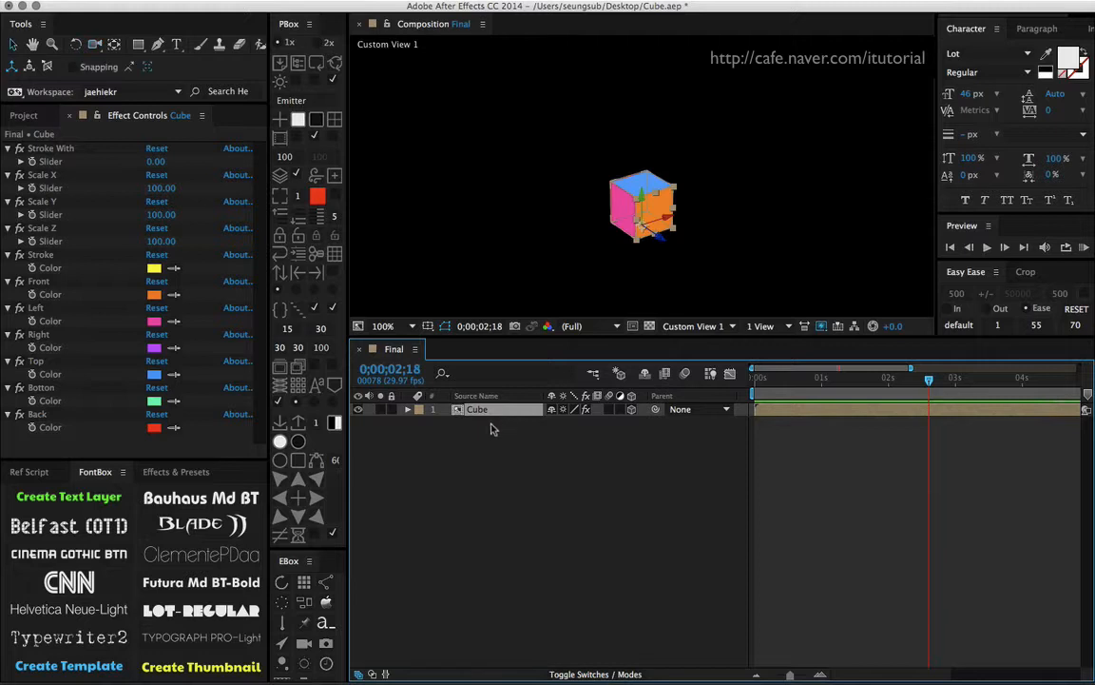
Try scaling the Cube layer non-uniformly to 349, 174, 195 percent, then reset its Scale property.
key("s")
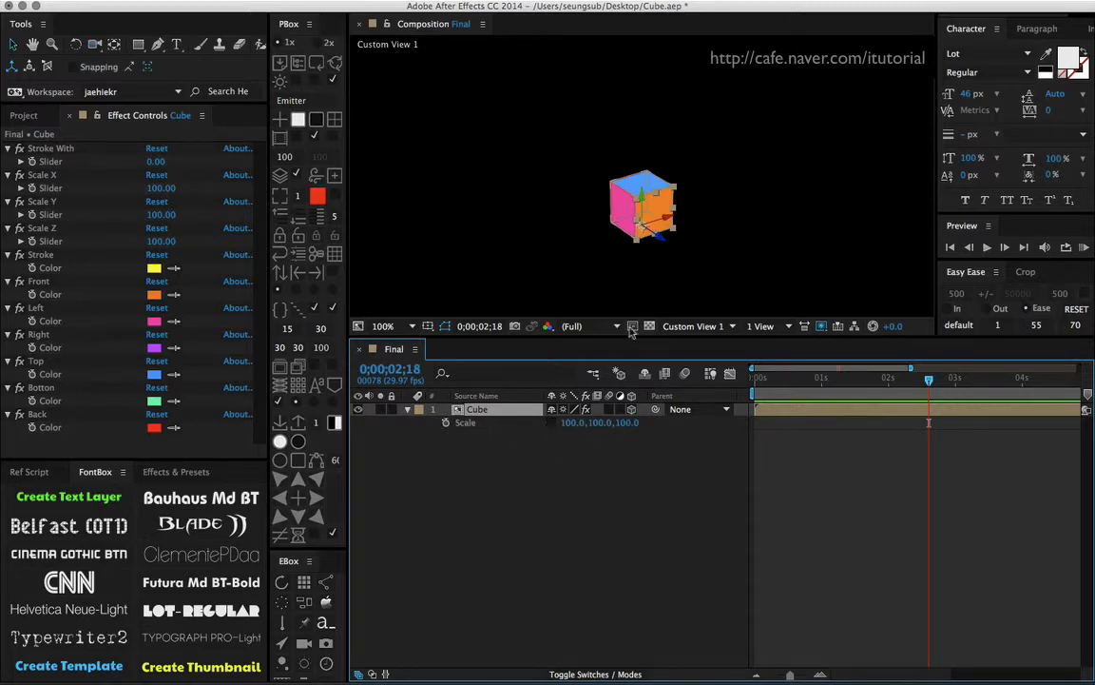
left_click_drag(572, 424, 723, 418)
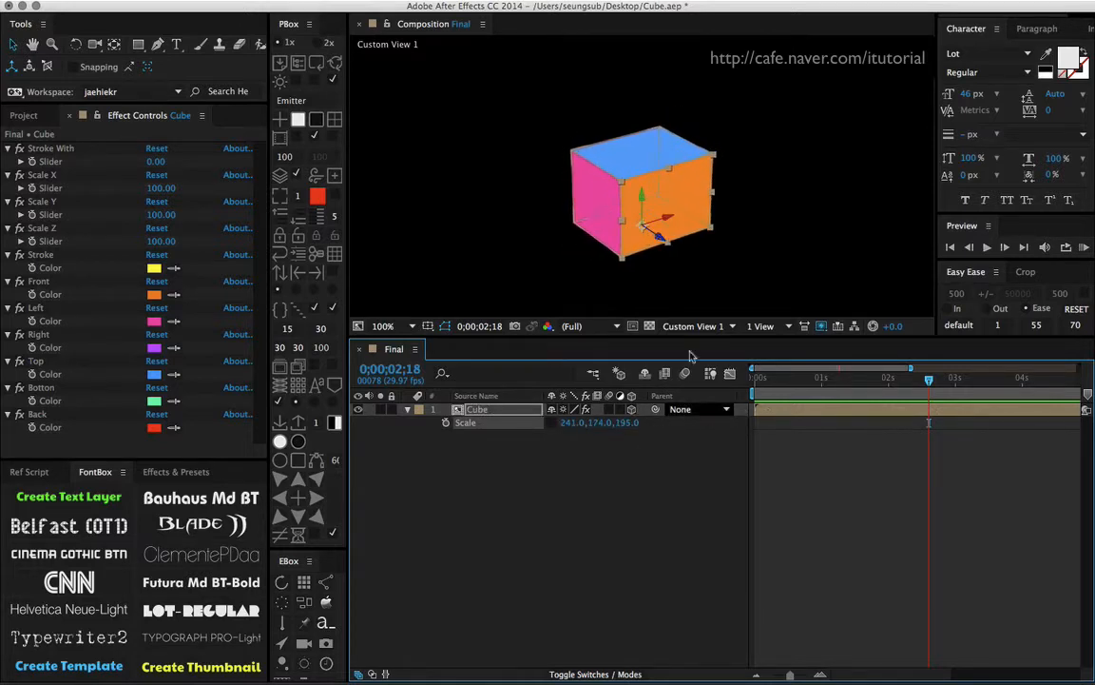
left_click(658, 266)
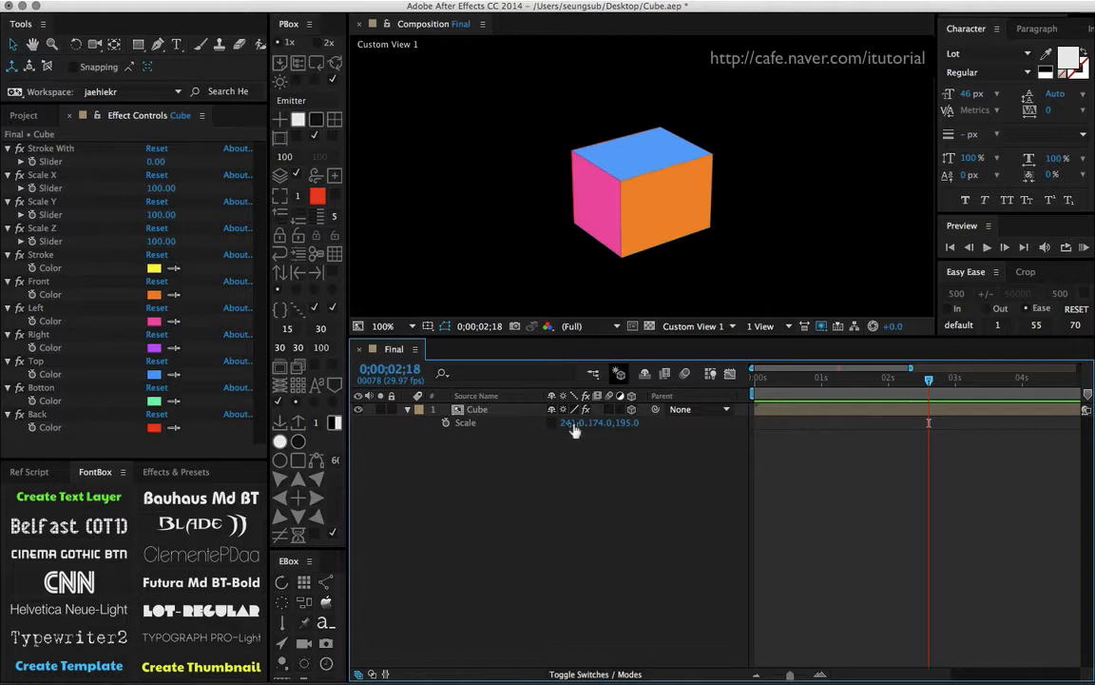
left_click_drag(569, 423, 708, 416)
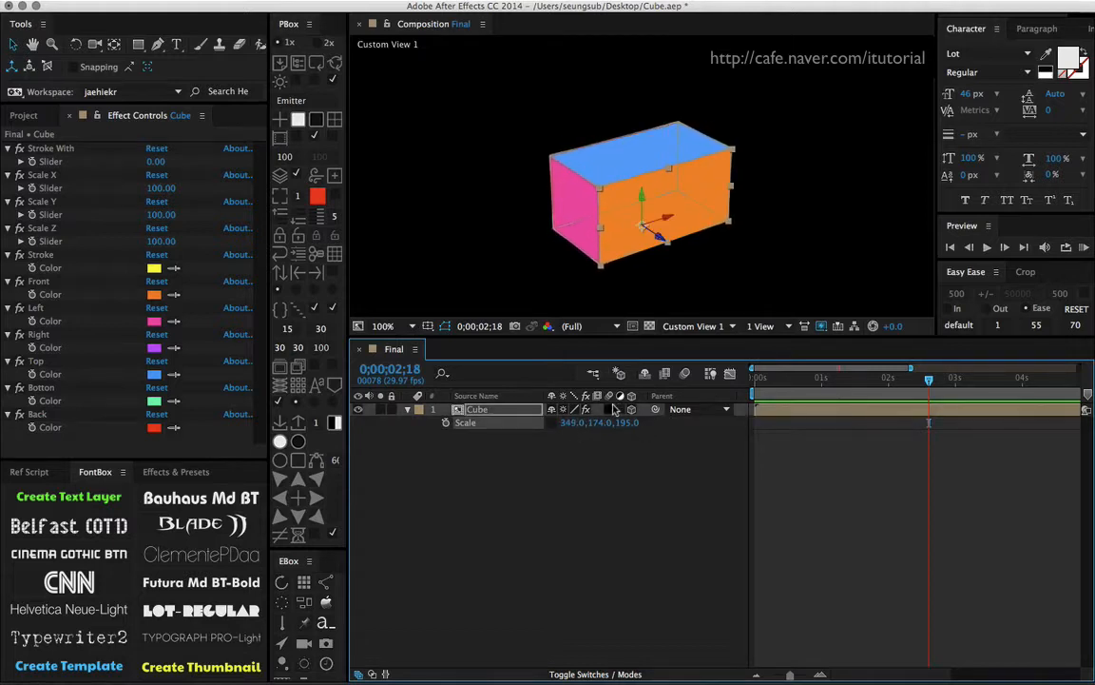
right_click(481, 430)
left_click(510, 530)
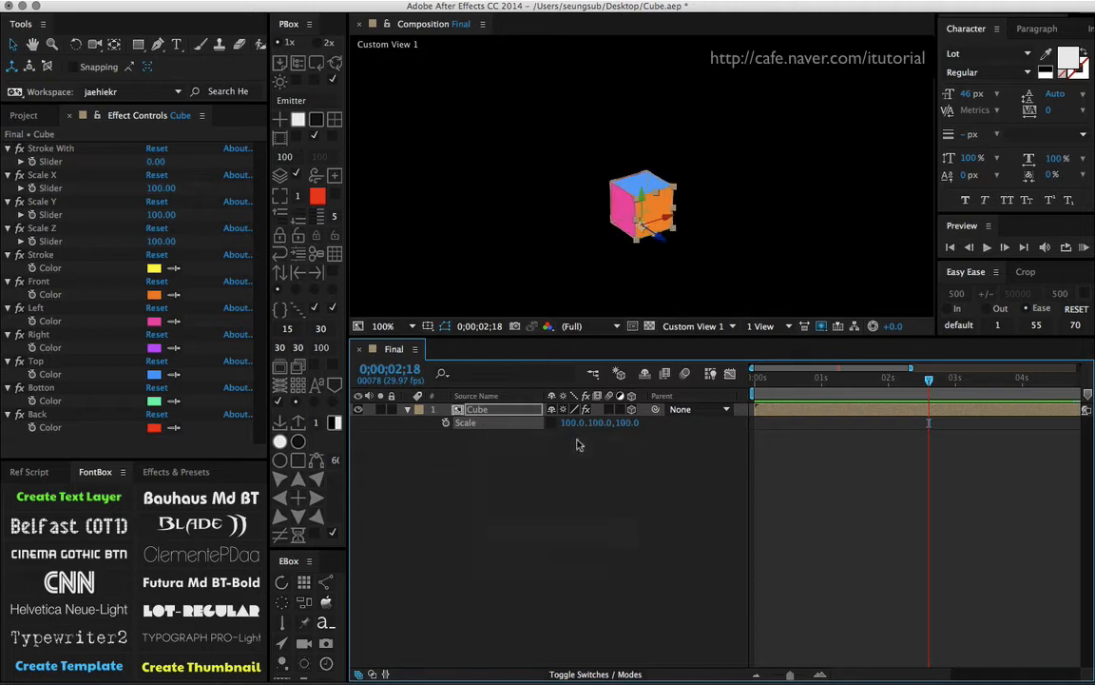
Set the Cube layer's Stroke With slider to 10 and deselect the layer.
left_click(155, 163)
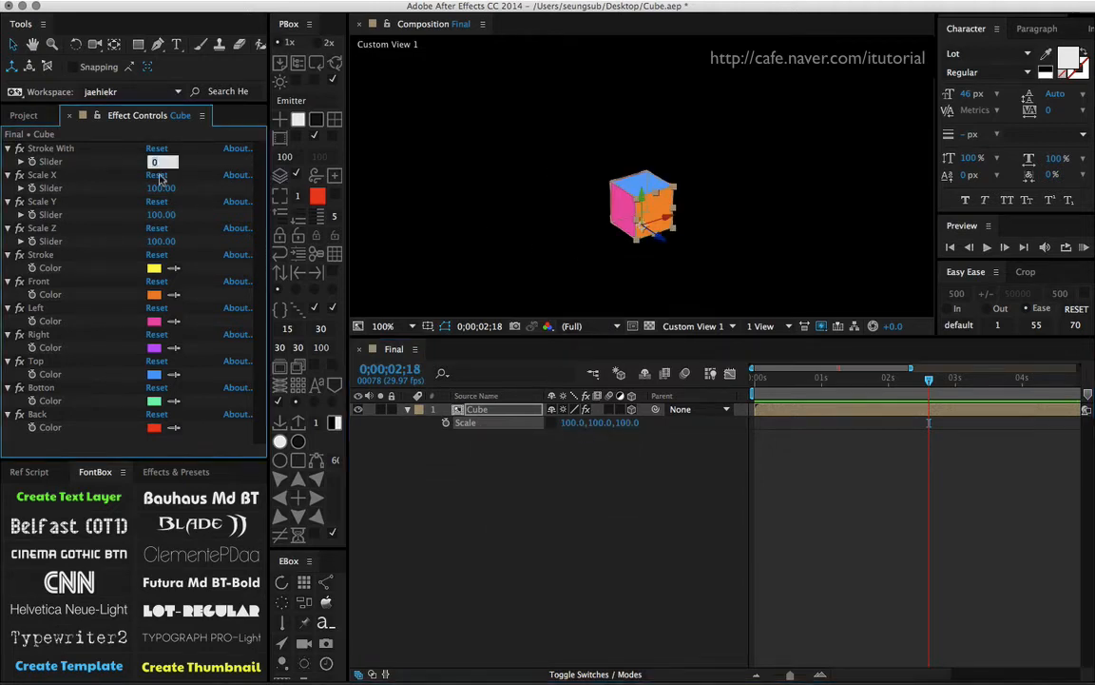
key("Return")
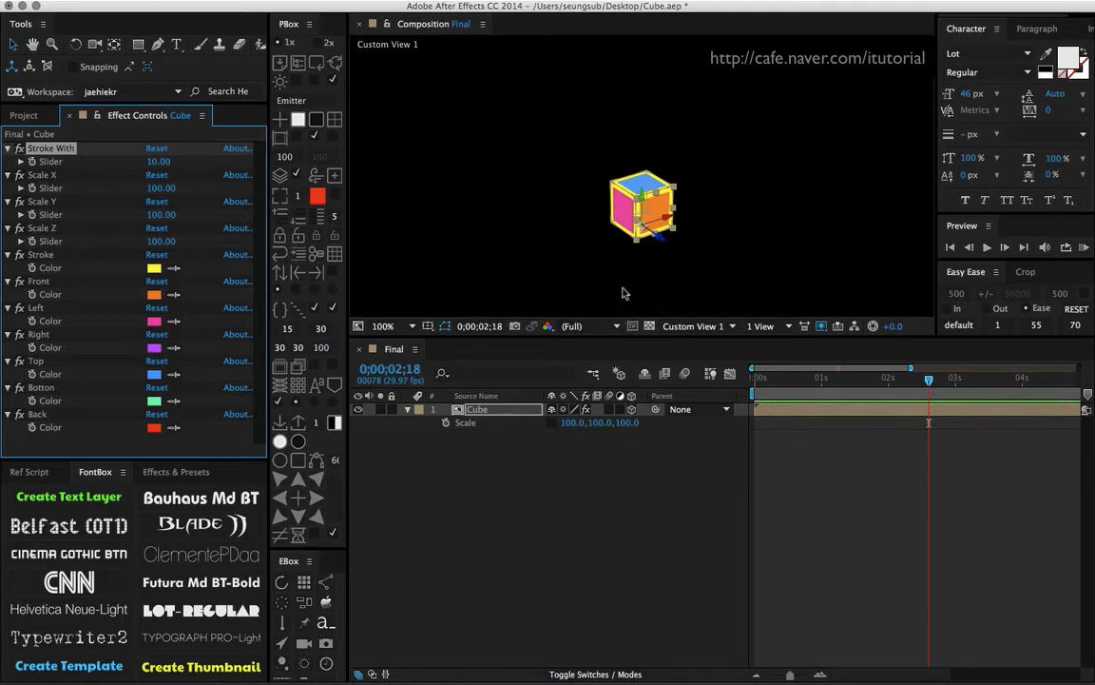
left_click(557, 291)
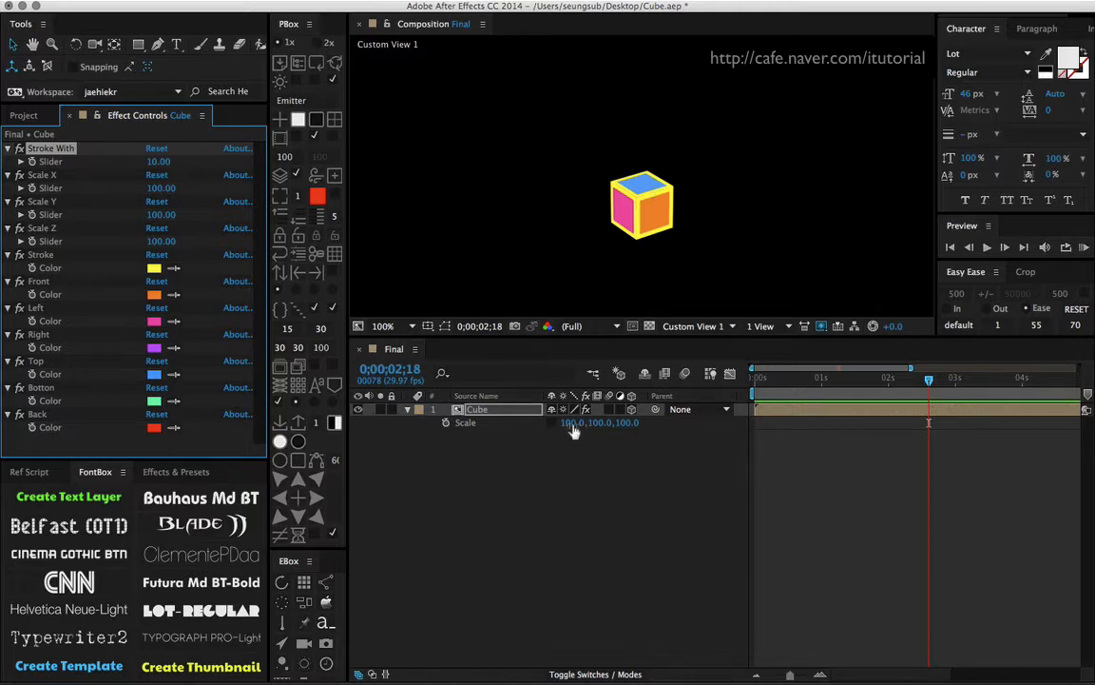
Try stretching the Cube layer's X scale to 643 percent, then undo the change.
left_click_drag(571, 432, 723, 433)
left_click_drag(925, 408, 979, 407)
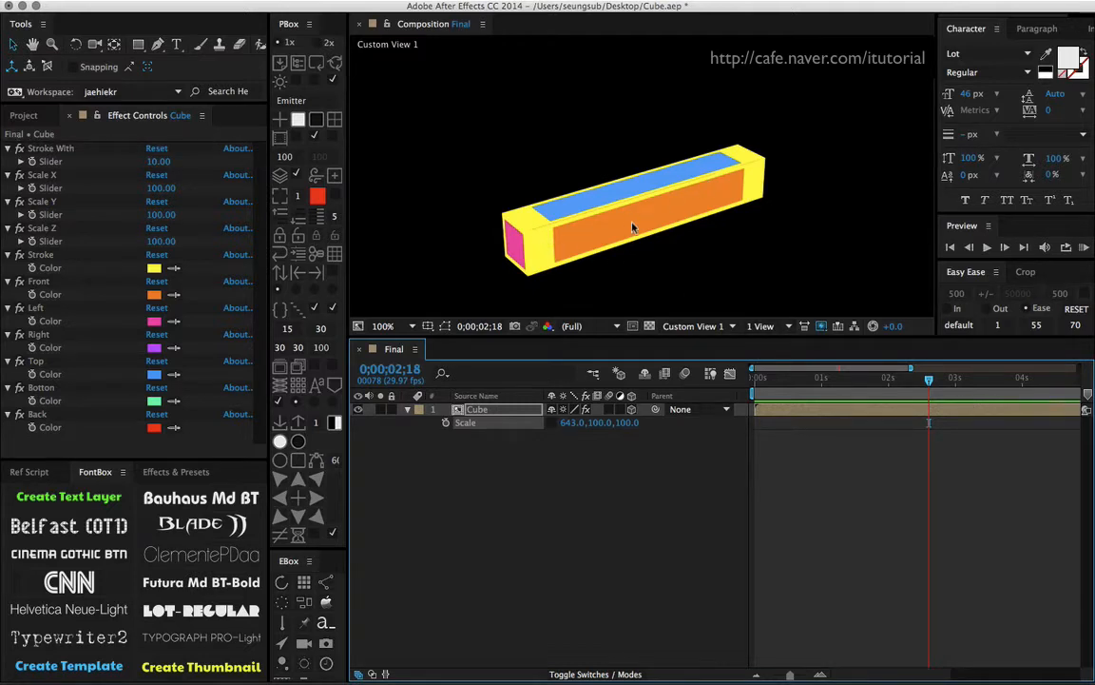
key("super+z")
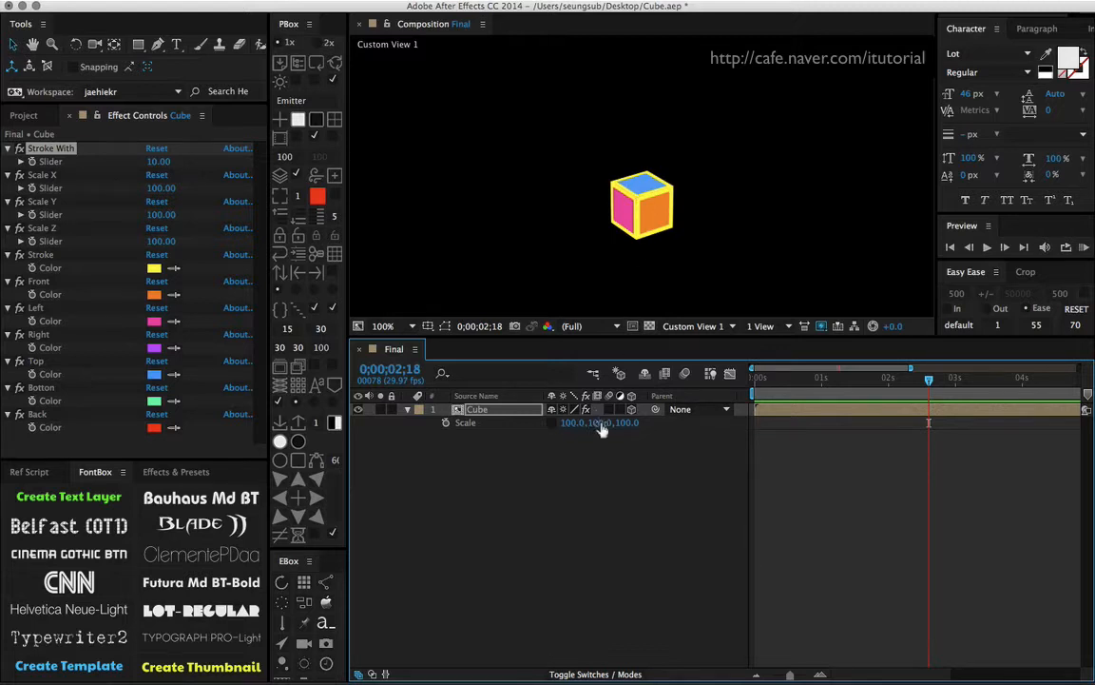
Try stretching the Cube layer's Y scale to 351 percent, then set it back to 100 and collapse the layer.
left_click_drag(601, 430, 727, 381)
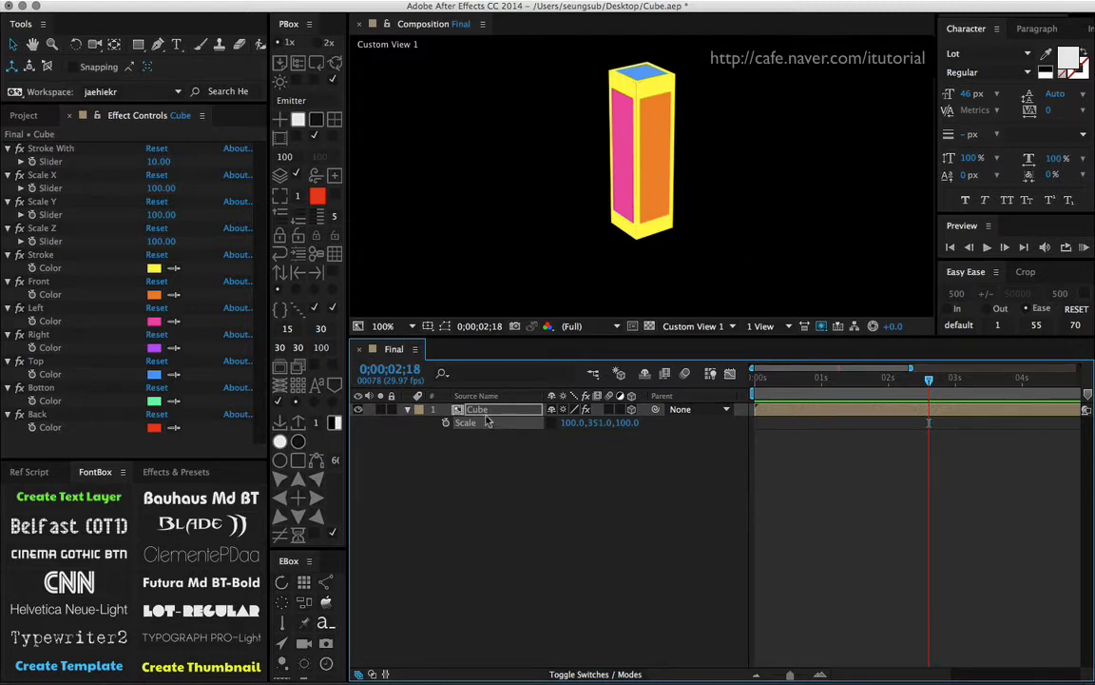
key("Return")
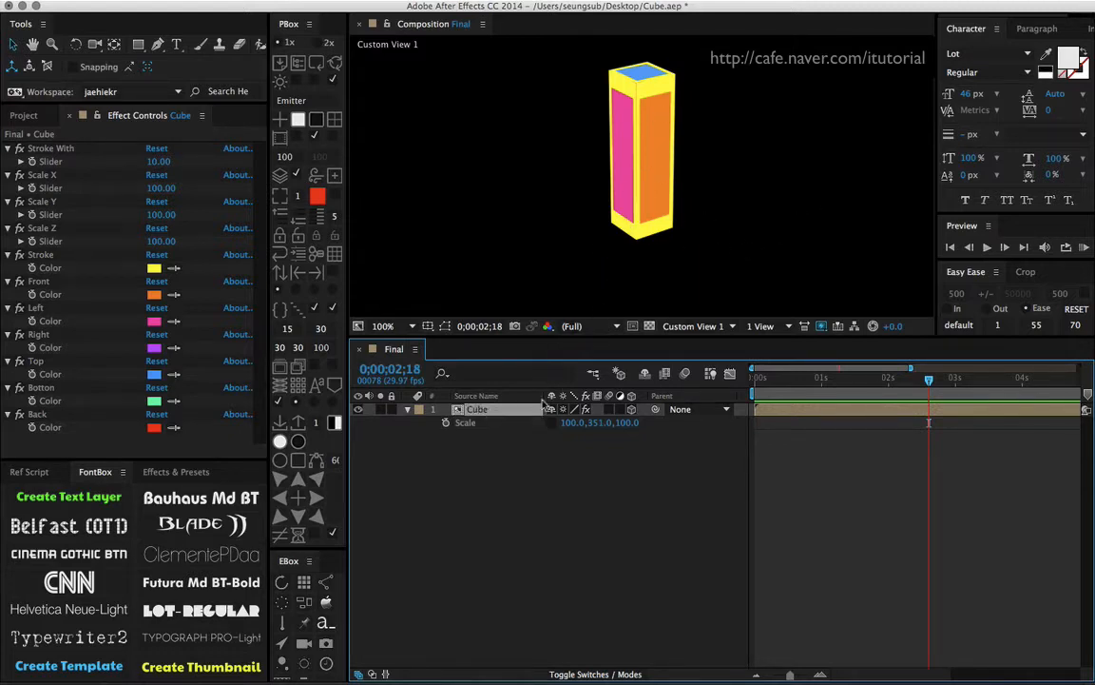
left_click(601, 423)
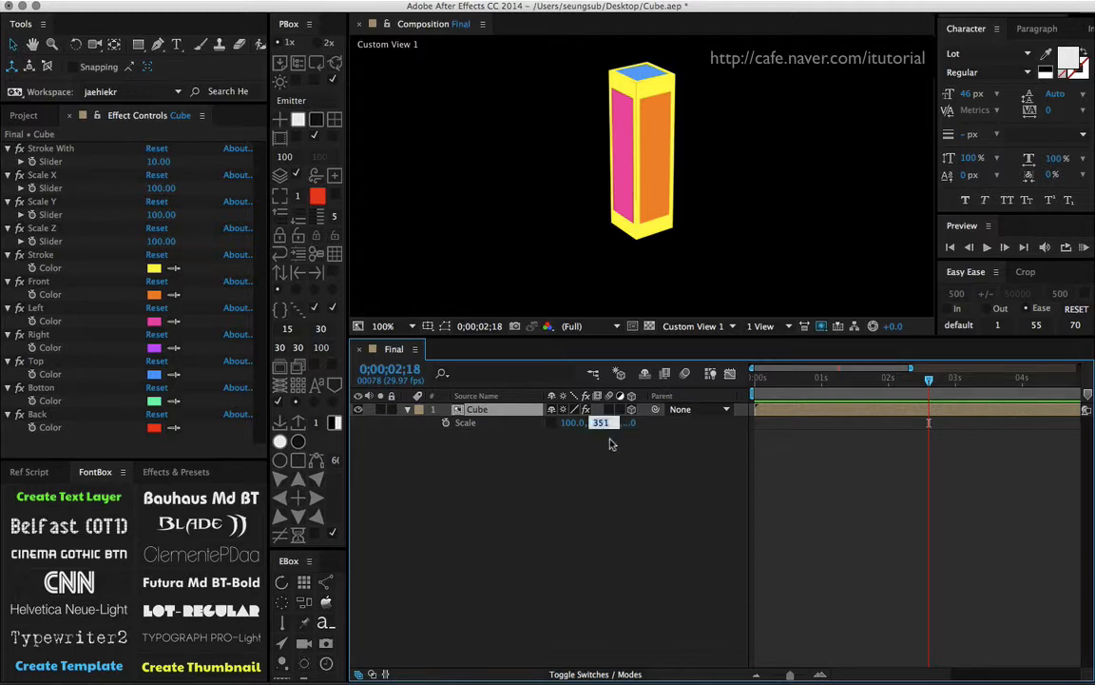
type("100")
key("Return")
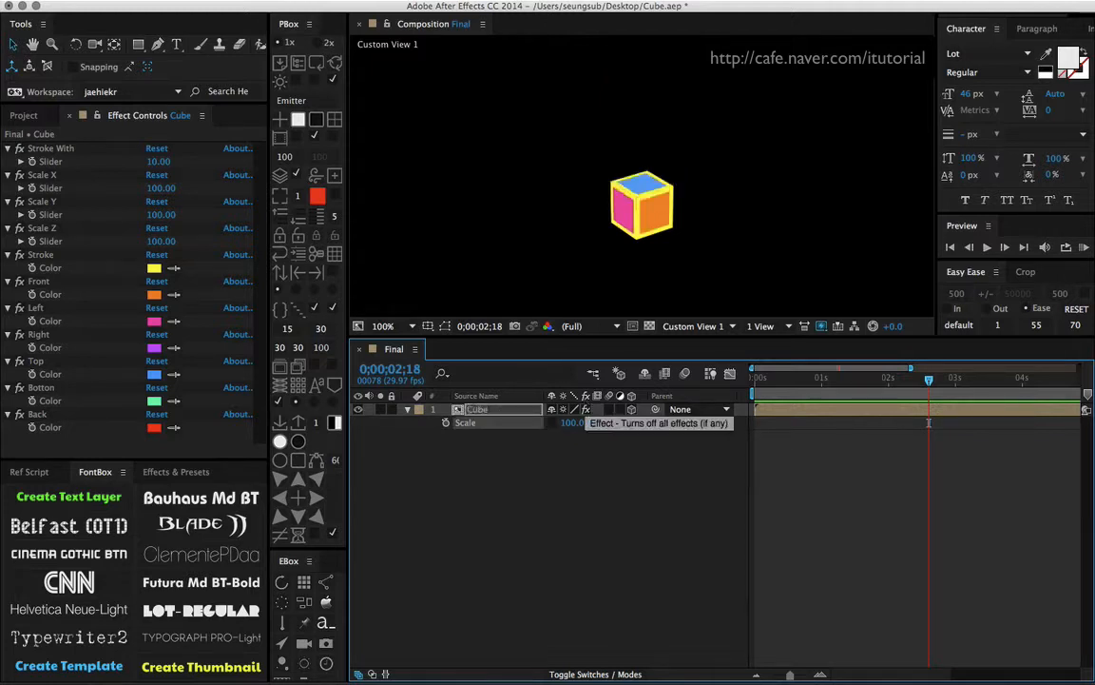
left_click(407, 409)
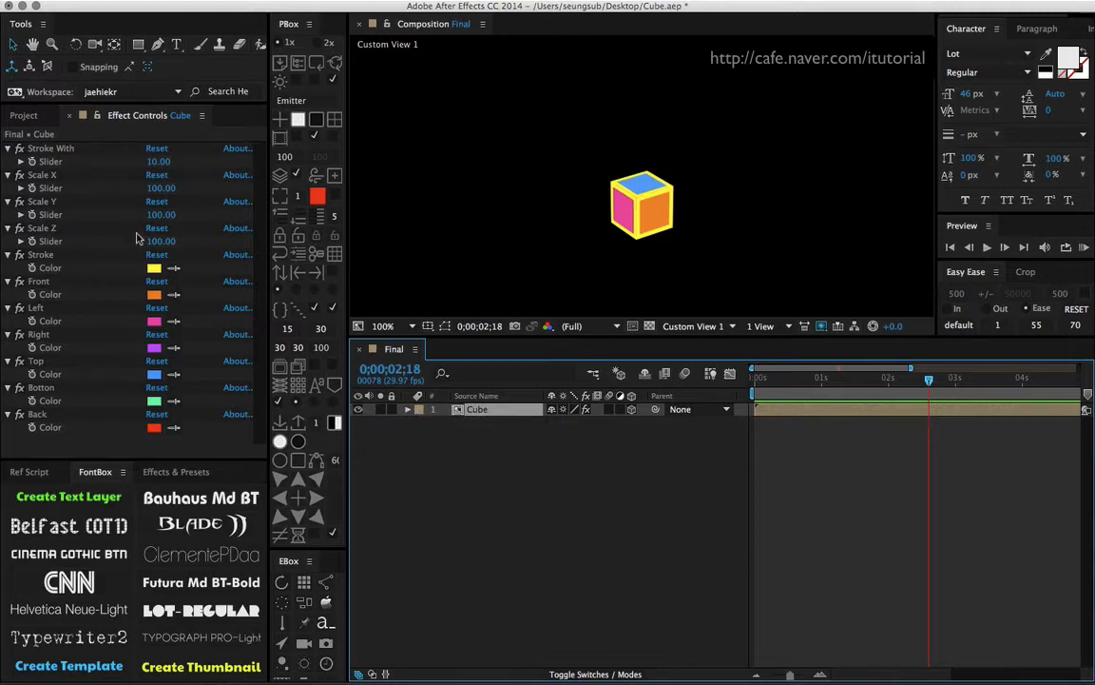
Set the Cube's effect sliders to Scale X 522, Scale Y 270, Scale Z 446 and Stroke With 4.
left_click_drag(160, 187, 480, 181)
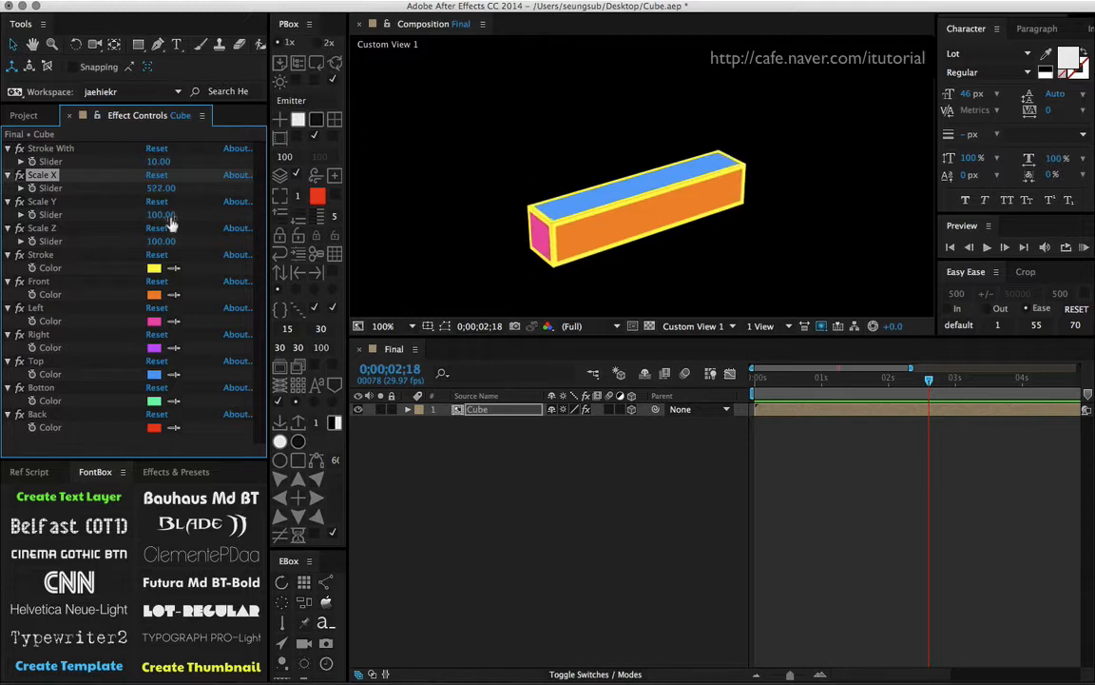
left_click(244, 205)
left_click_drag(161, 213, 324, 183)
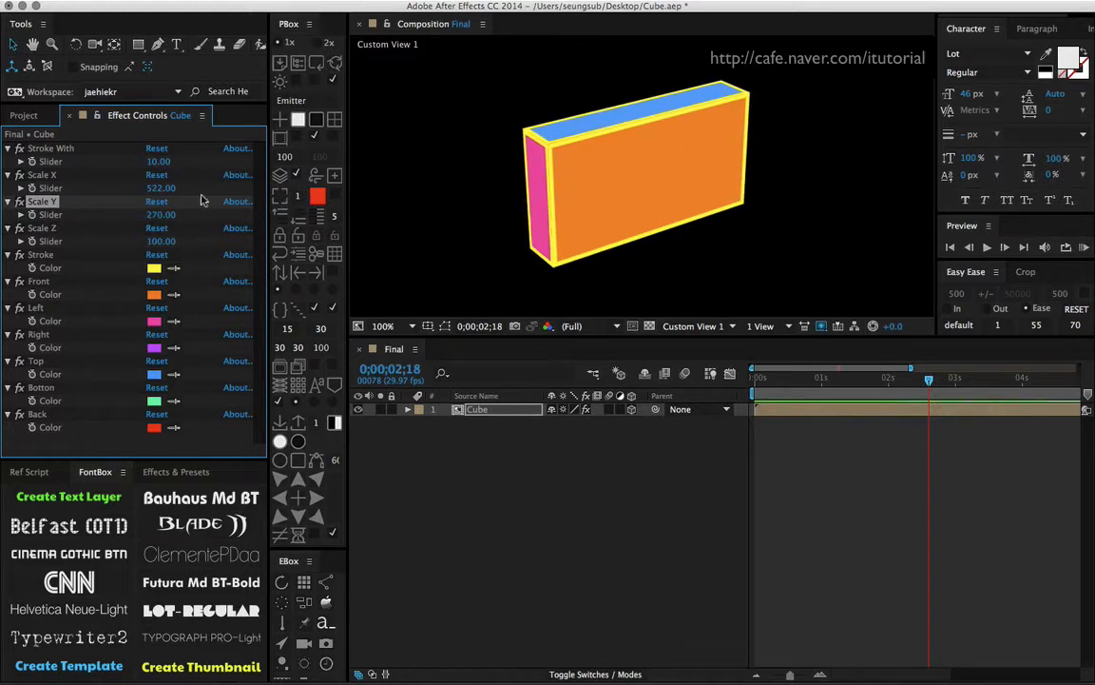
left_click_drag(158, 162, 141, 149)
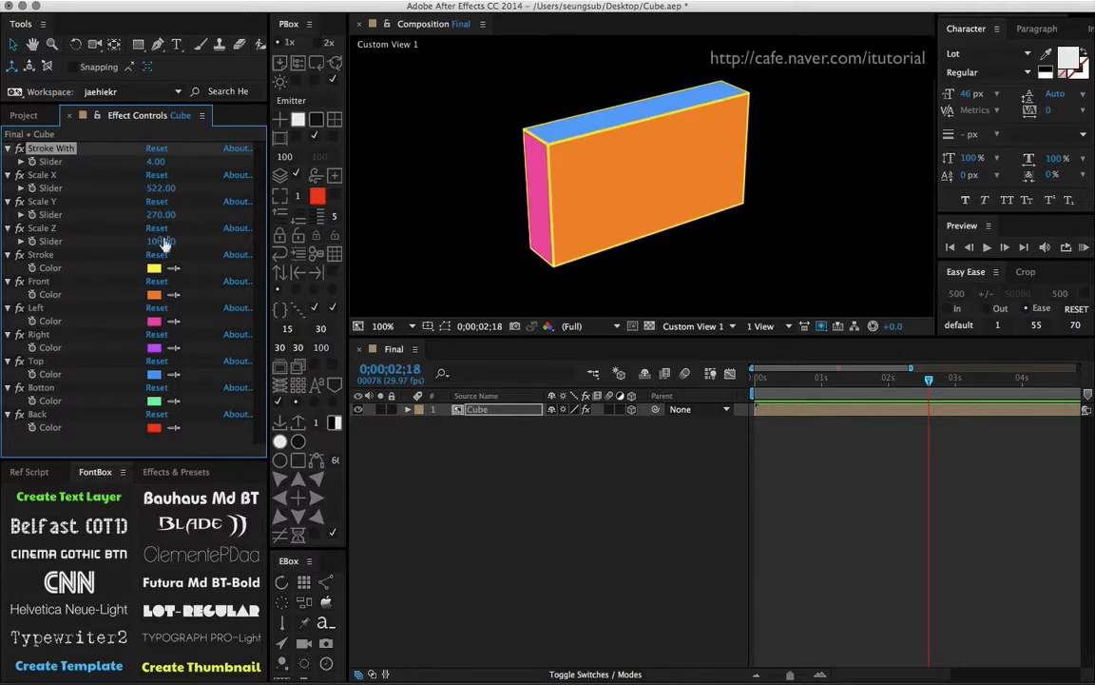
left_click_drag(160, 241, 697, 130)
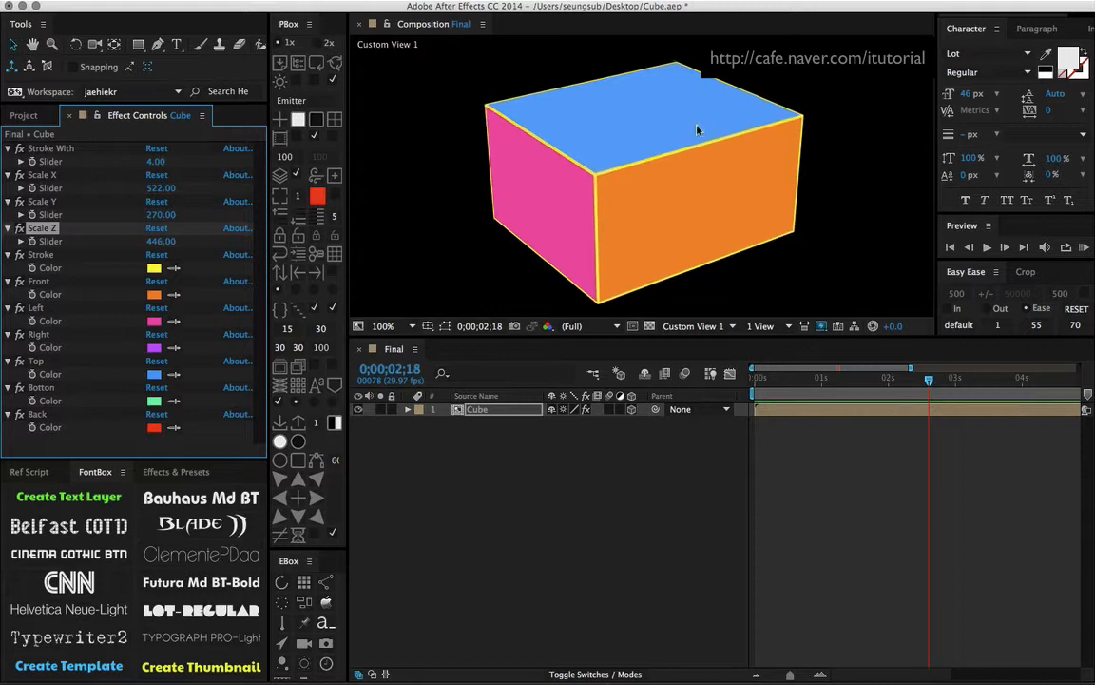
left_click(503, 410)
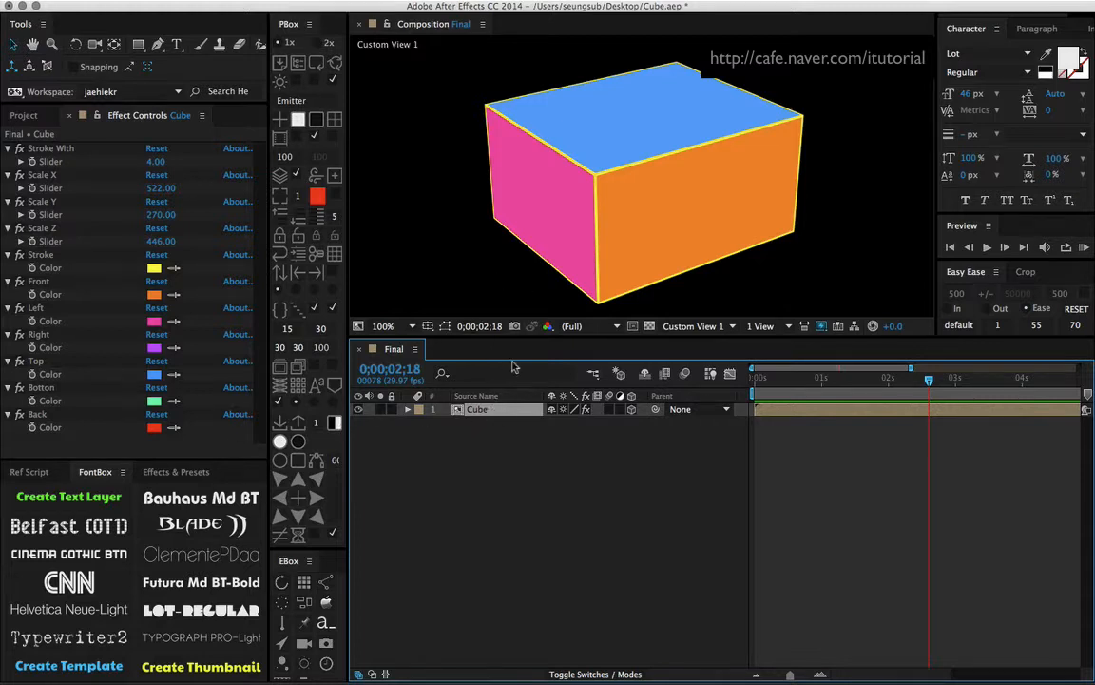
Start a new empty project without saving the changes to Cube.aep.
left_click(115, 2)
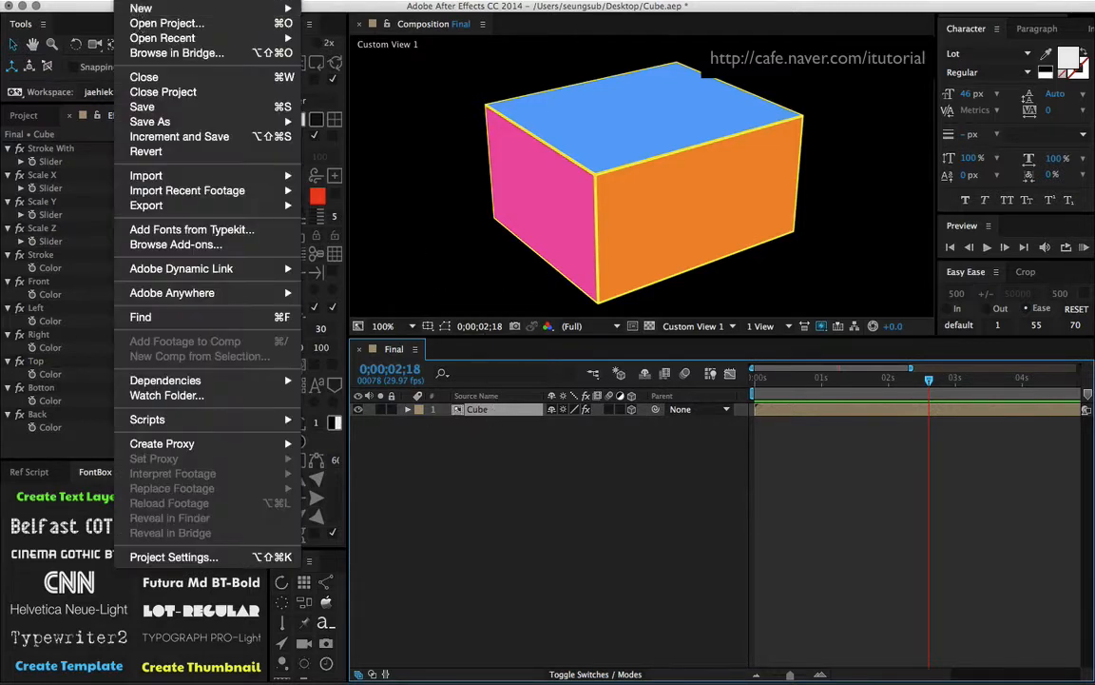
mouse_move(152, 9)
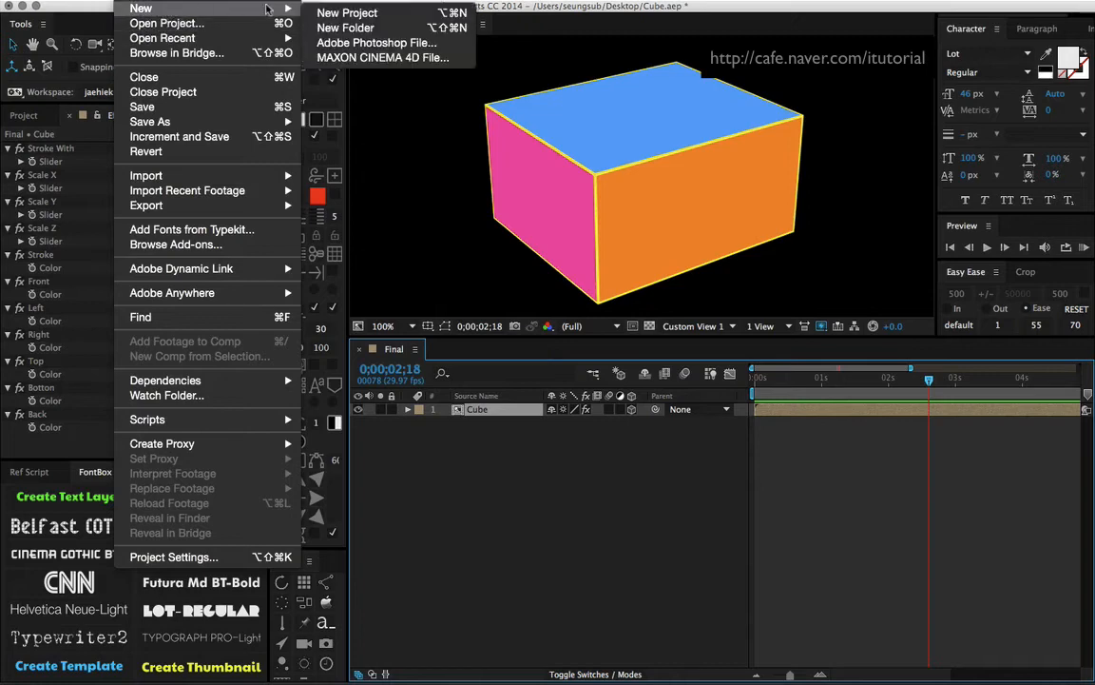
left_click(338, 13)
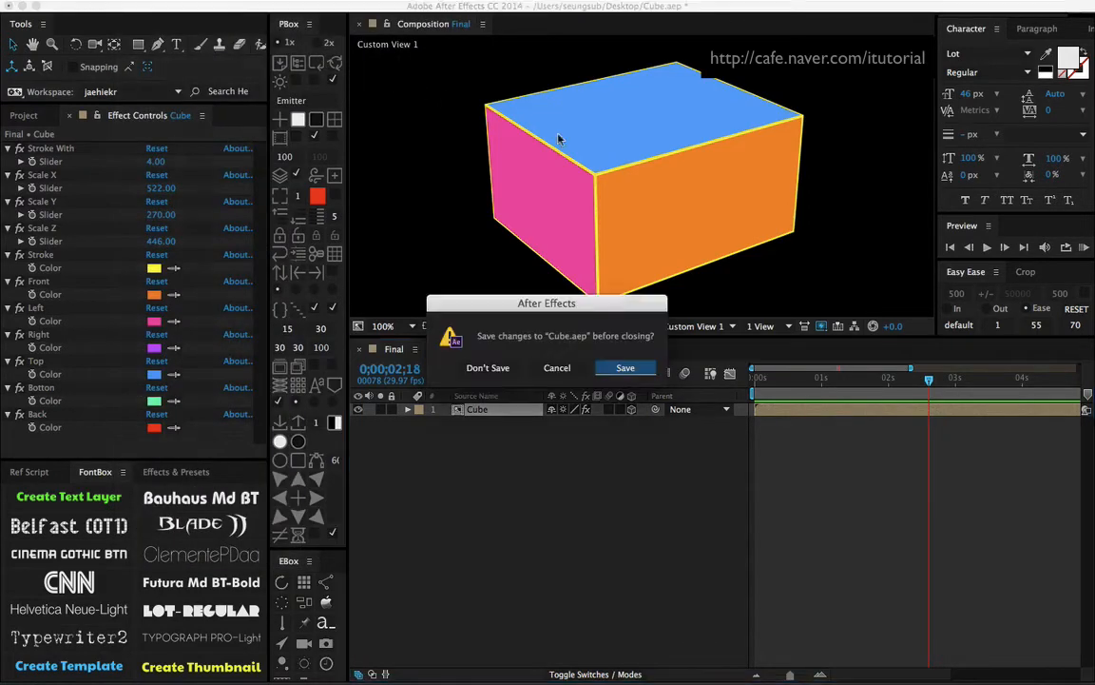
left_click(488, 367)
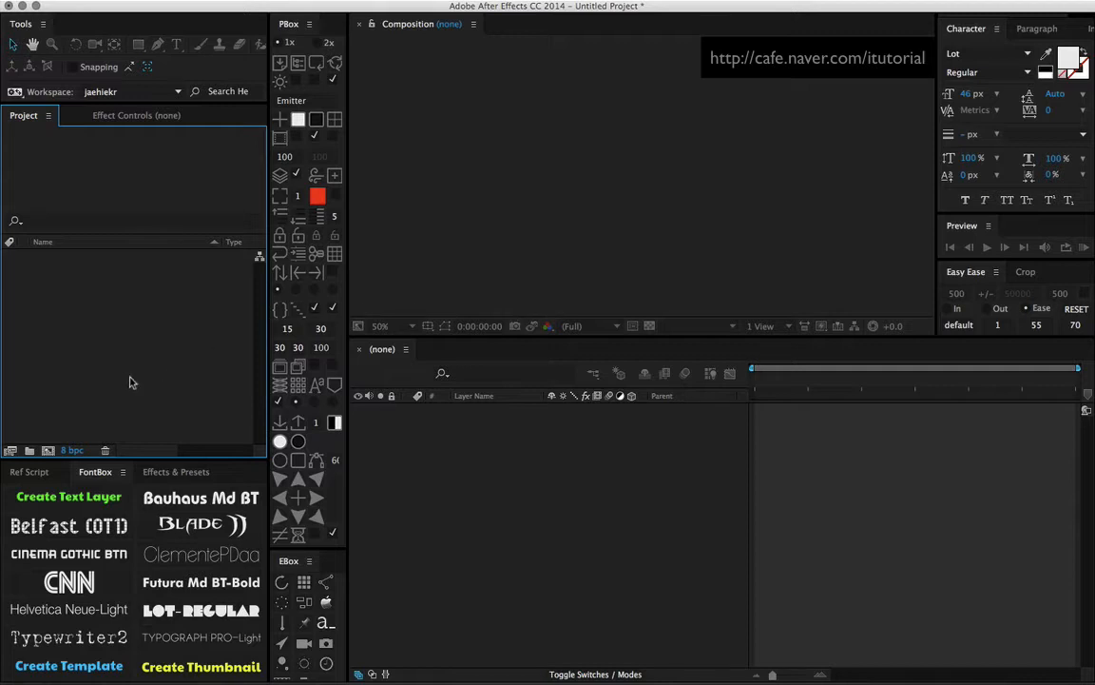
Create a 10-second composition at 872 x 486 px, 29.97 fps, with square pixels and a black background.
left_click(48, 450)
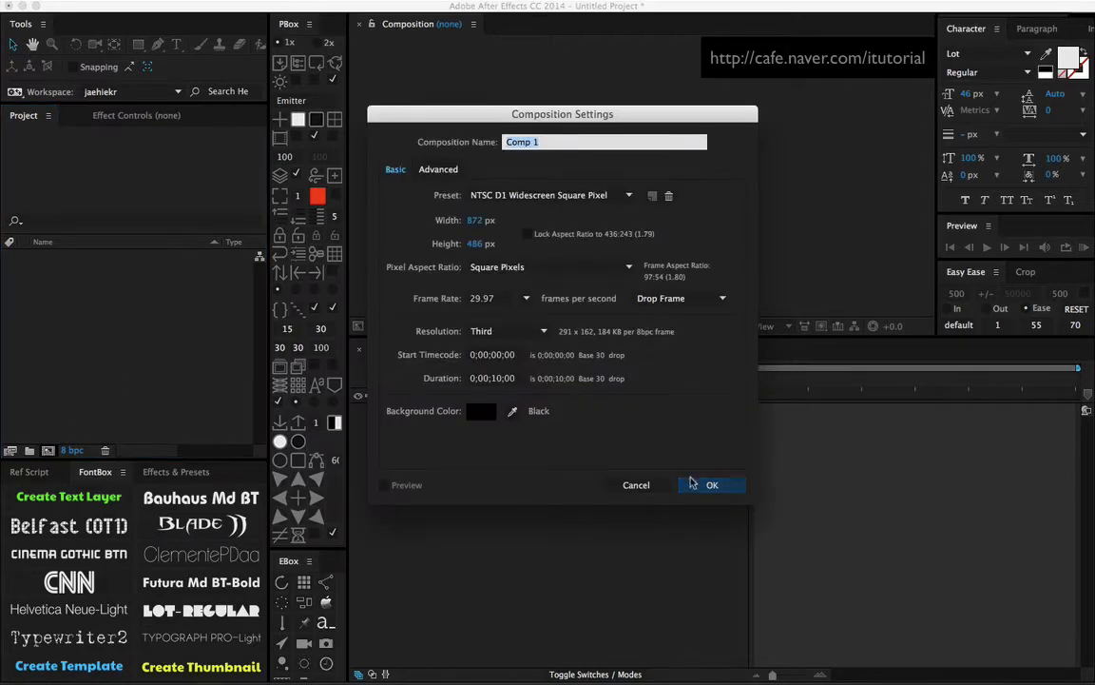
key("Return")
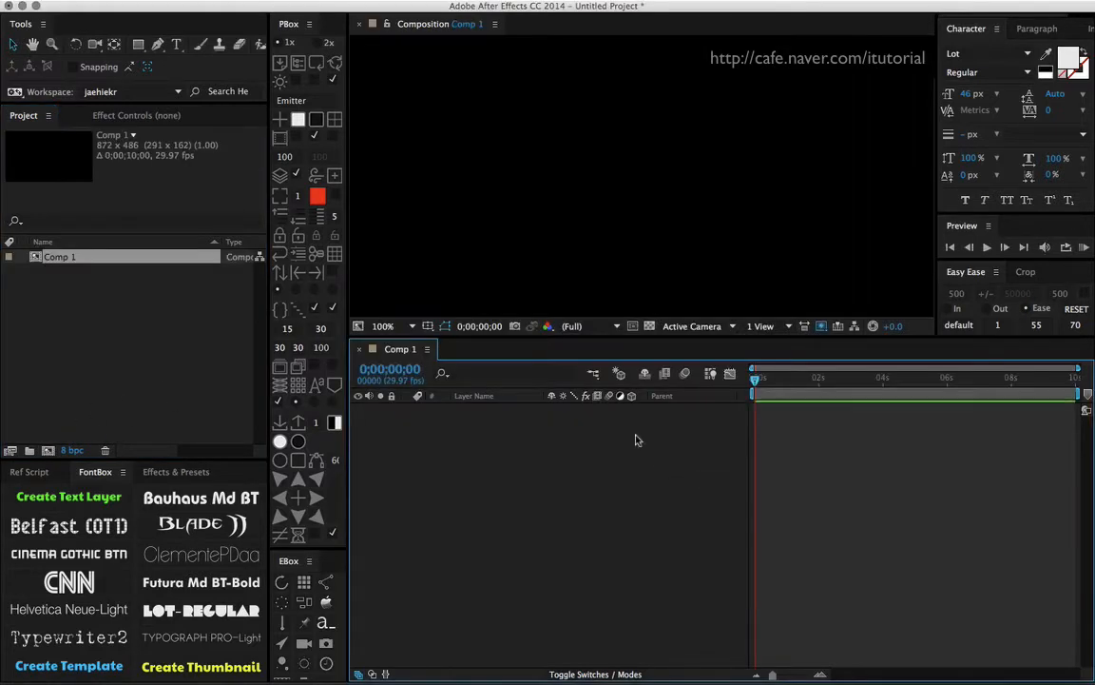
left_click(390, 327)
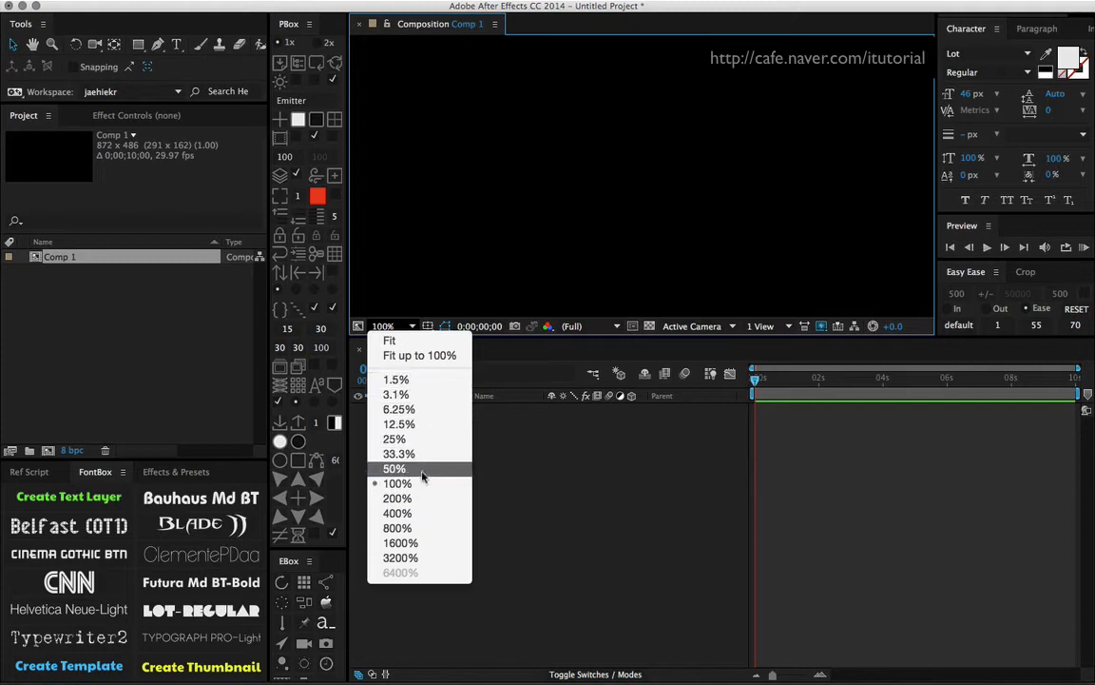
left_click(393, 469)
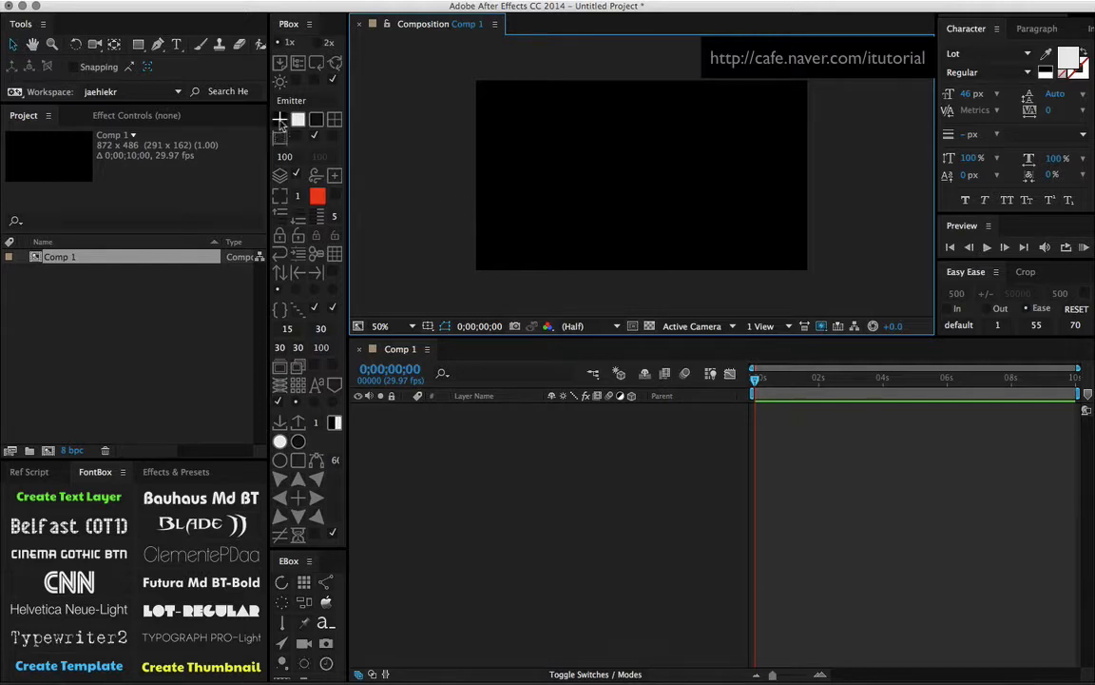
Add a null object to the composition and set its anchor point to 50, 50, leaving the layer selected.
left_click(279, 120)
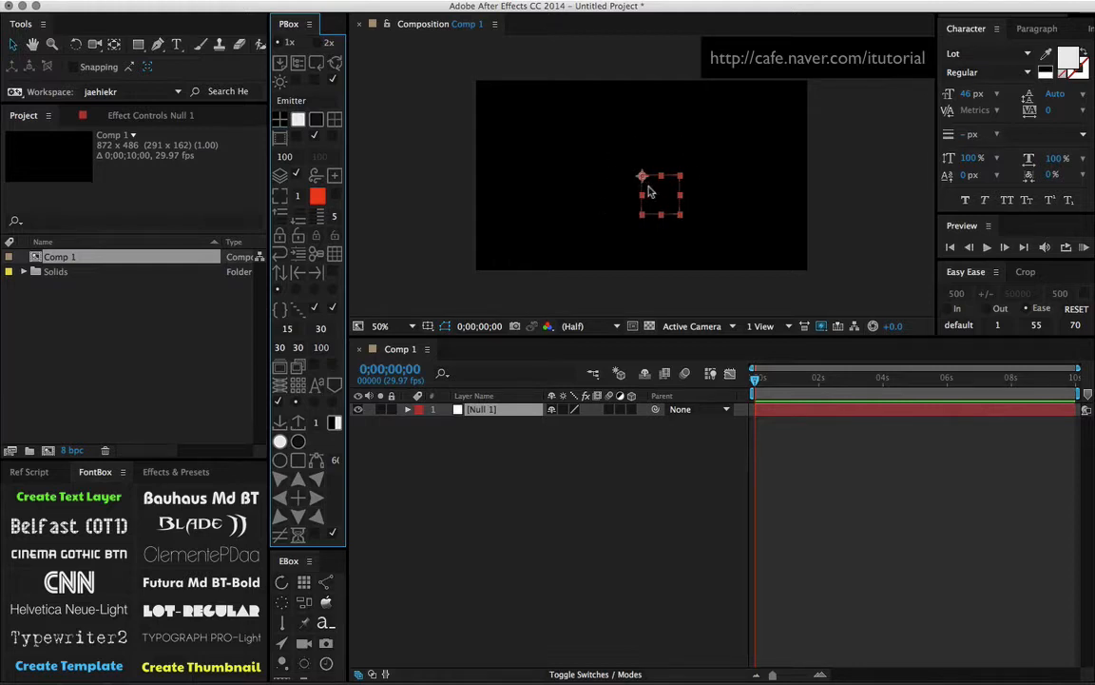
key("a")
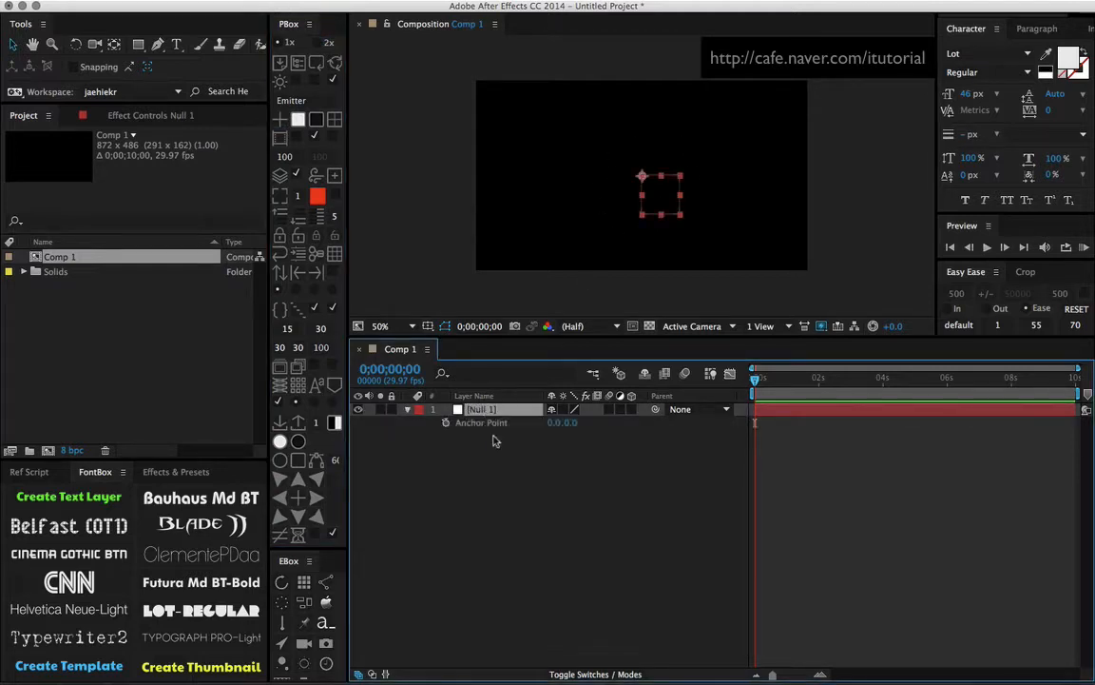
left_click(555, 422)
type("50")
key("Tab")
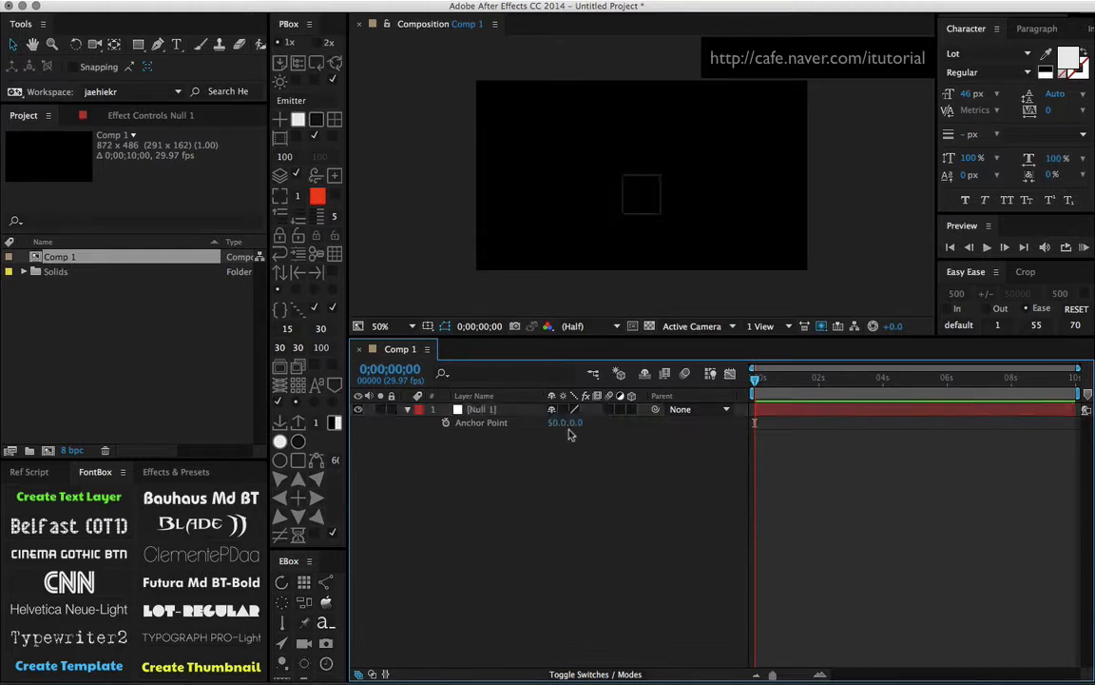
type("50")
key("Return")
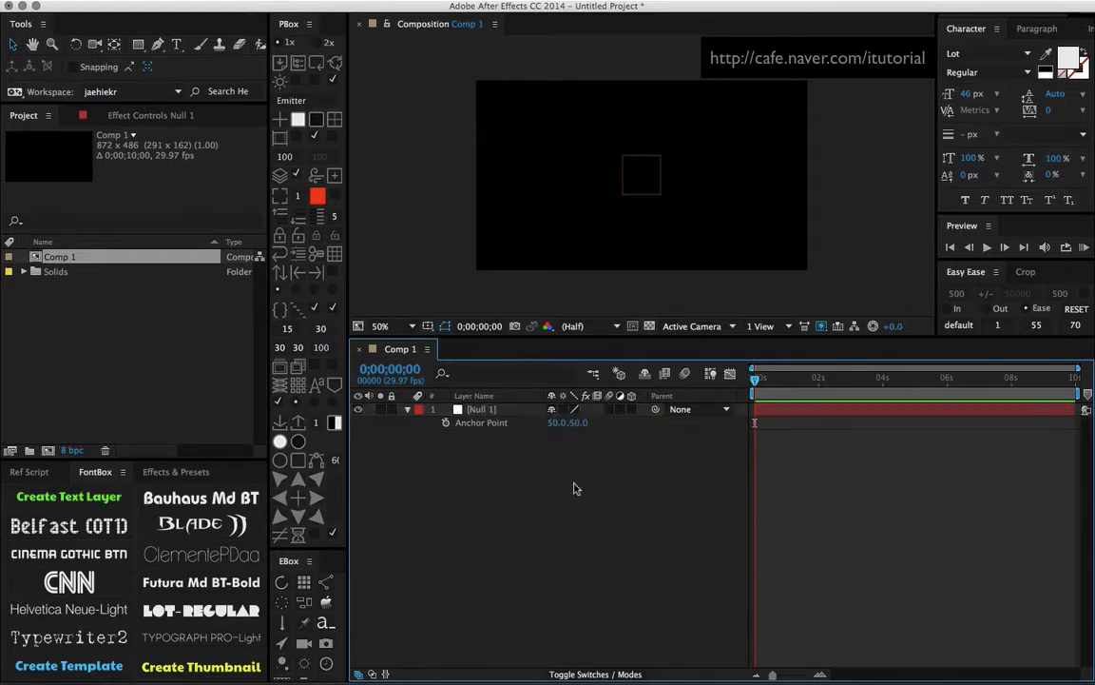
left_click(480, 410)
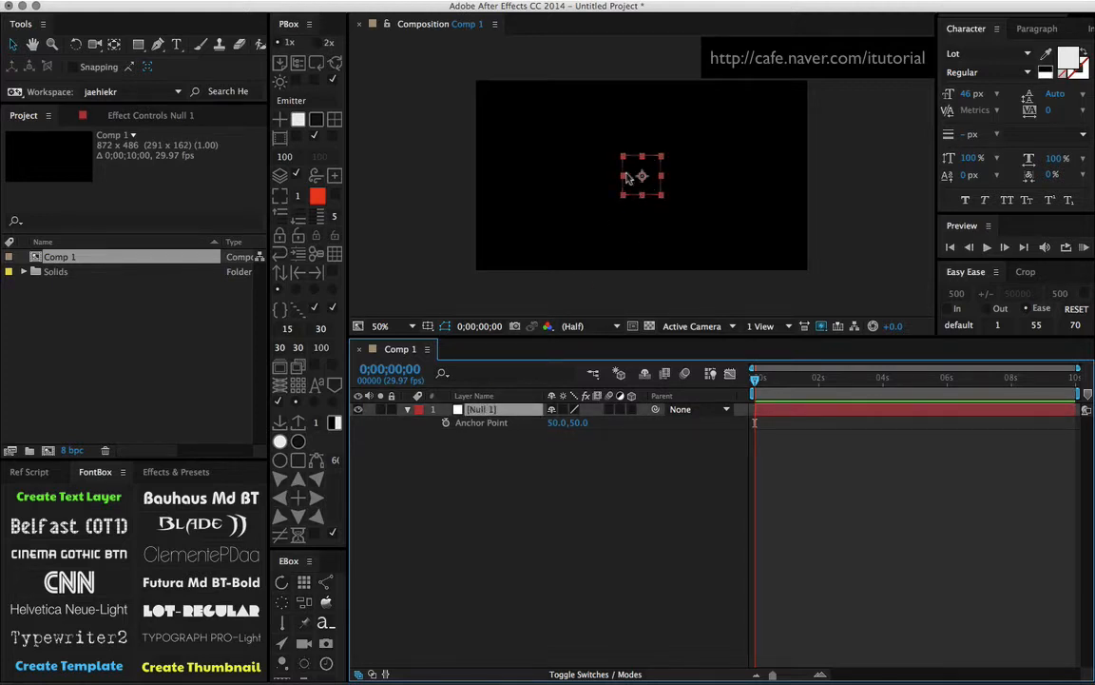
left_click(454, 448)
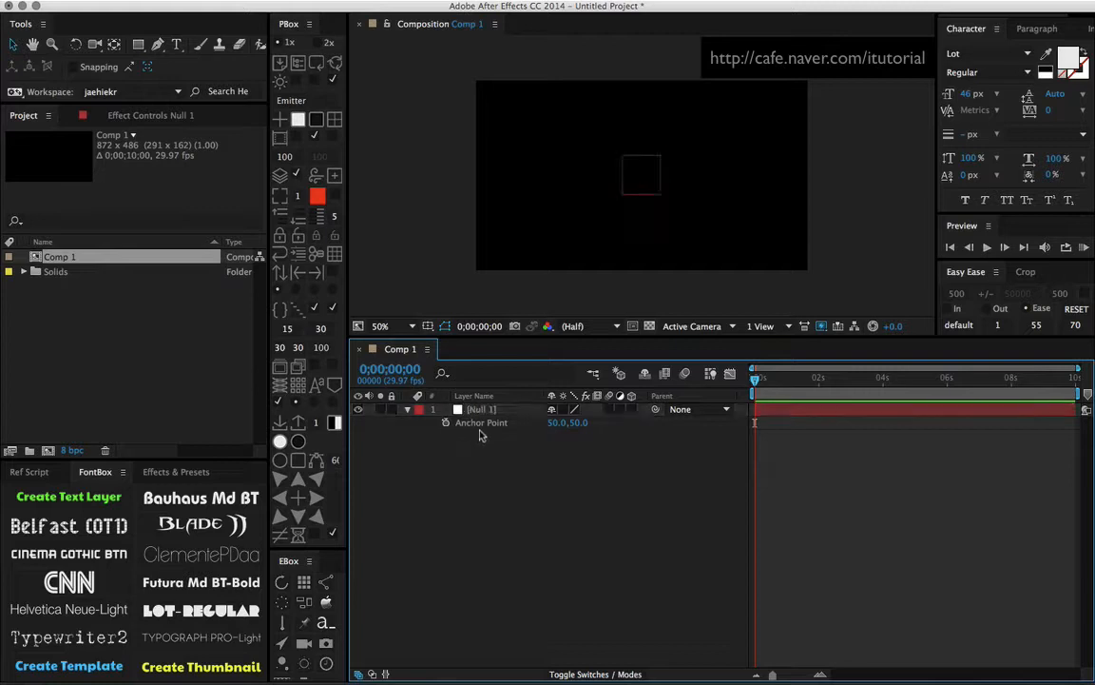
left_click(486, 412)
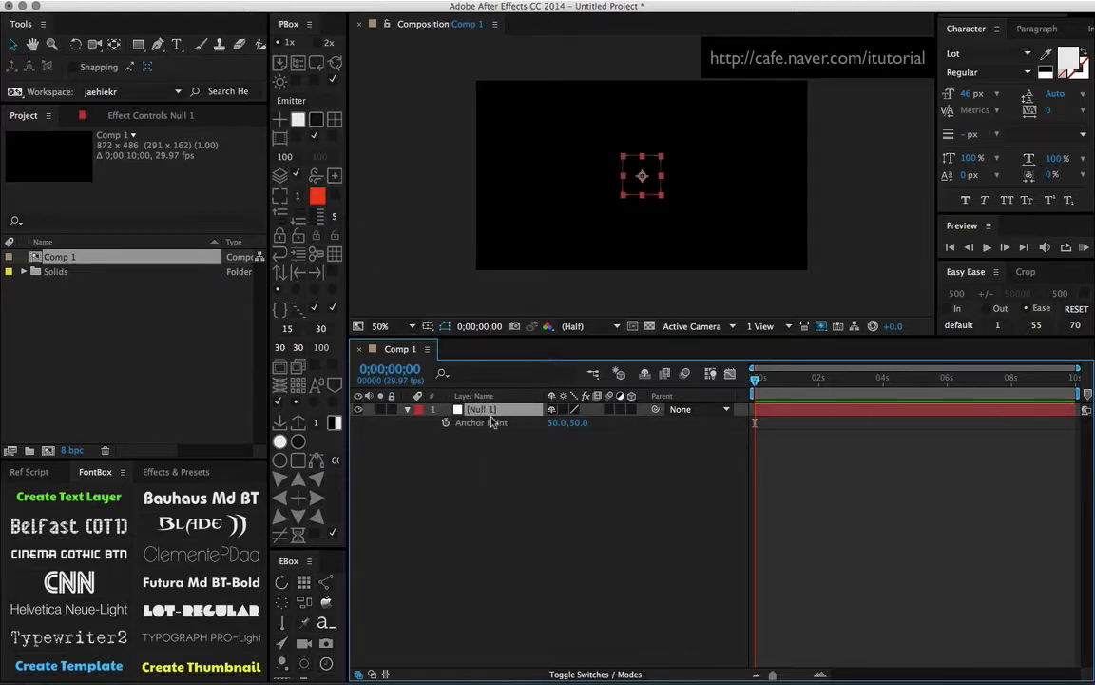
Duplicate the null layer five times to get six identical nulls for the cube faces.
key("super+d")
key("super+d")
key("super+d")
key("super+d")
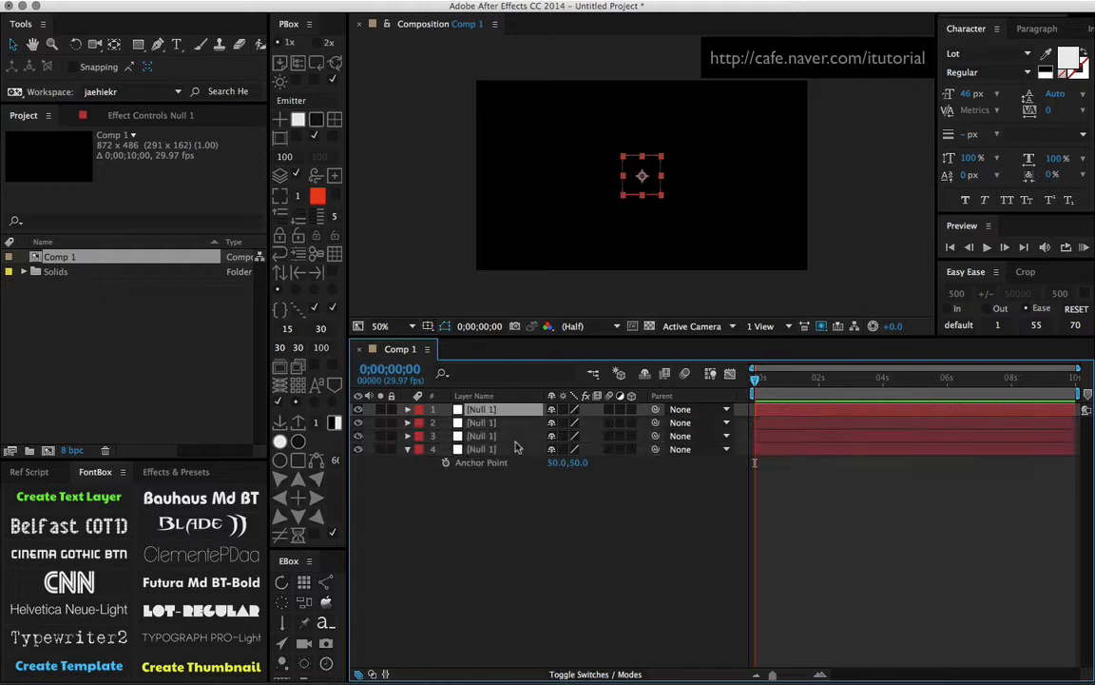
key("super+d")
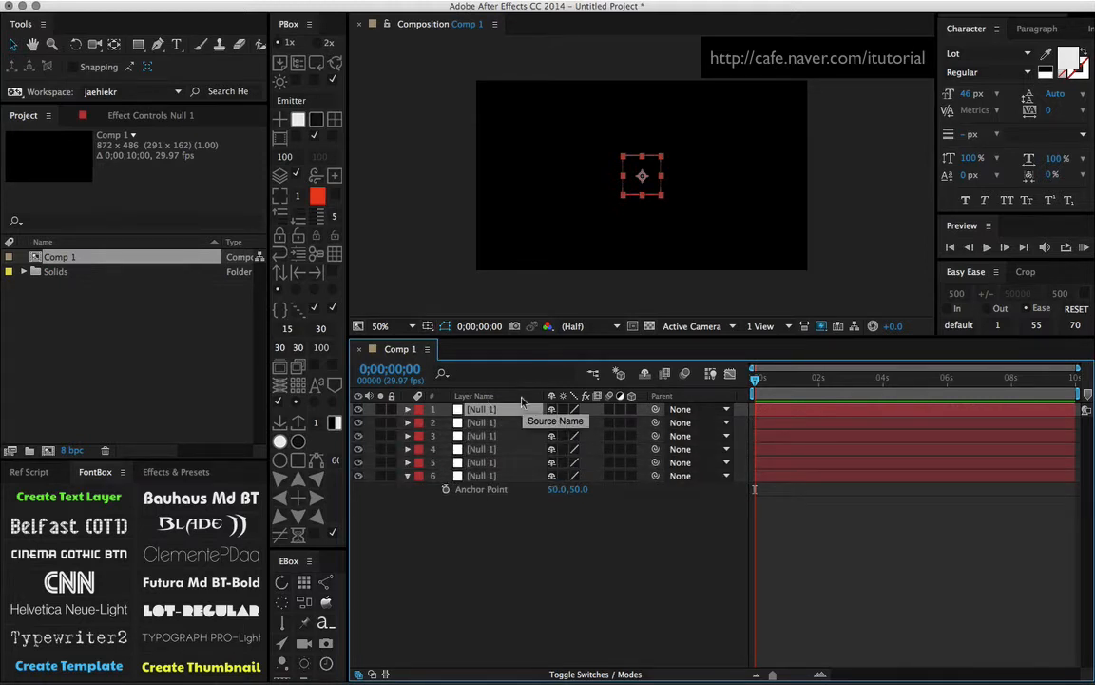
Rename the first null layer "front" and the second one "back".
key("Return")
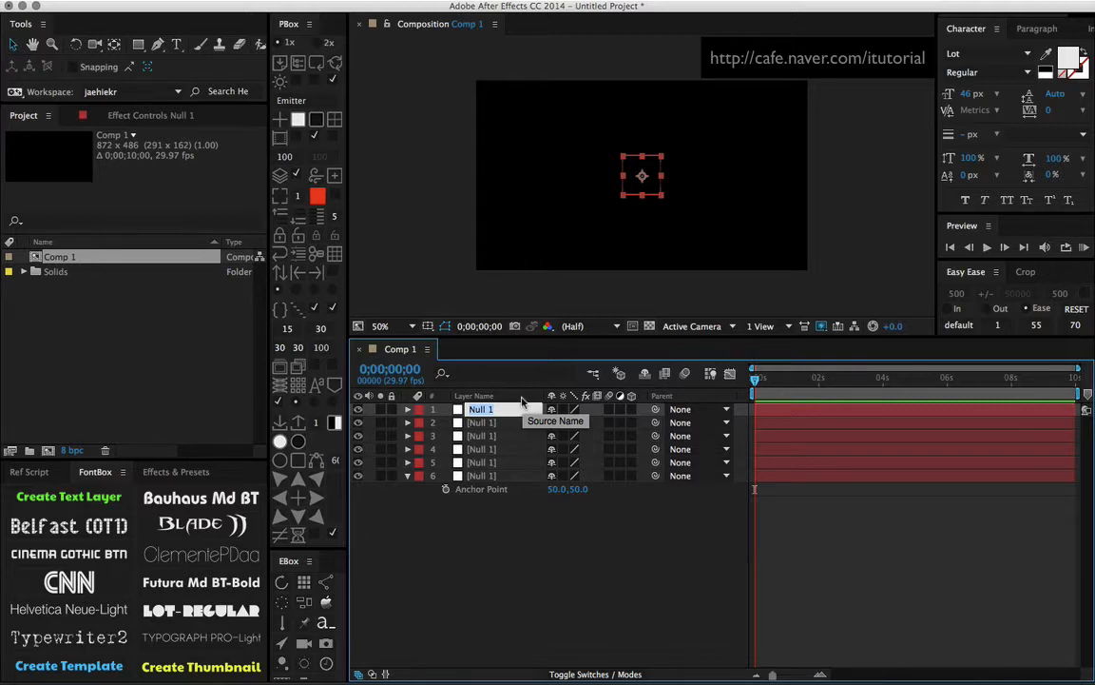
type("front")
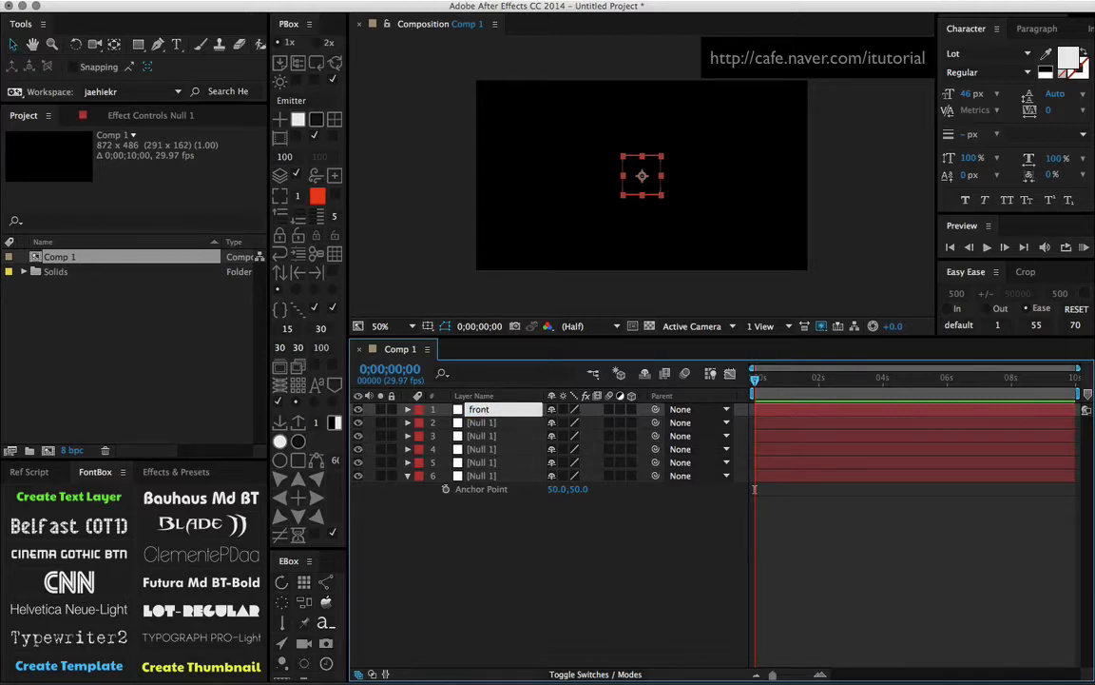
key("Return")
key("ctrl+Down")
key("Return")
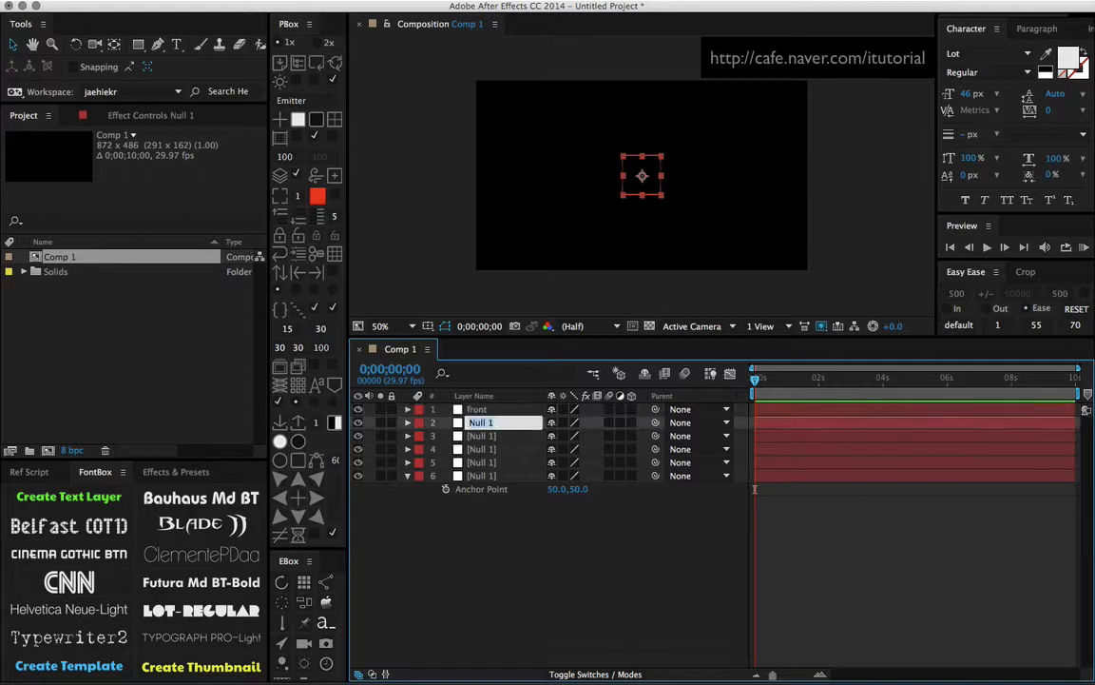
type("back")
key("Return")
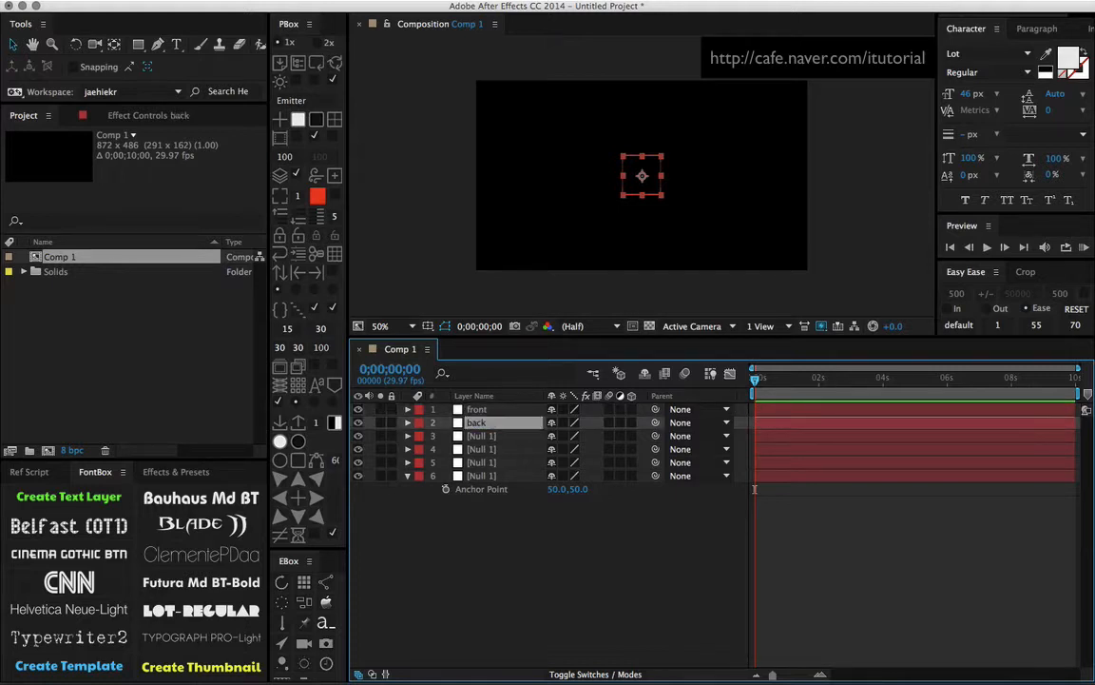
Rename the third null layer "left" and the fourth one "right".
key("ctrl+Down")
key("Return")
type("l")
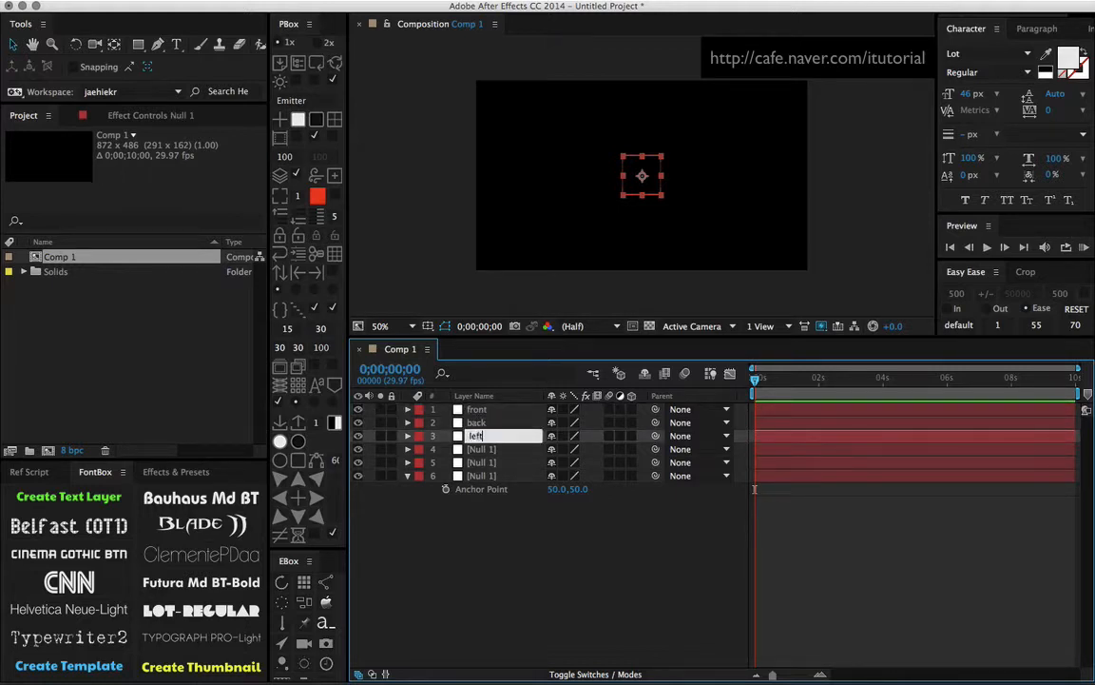
type("eft")
key("Return")
key("ctrl+Down")
key("Return")
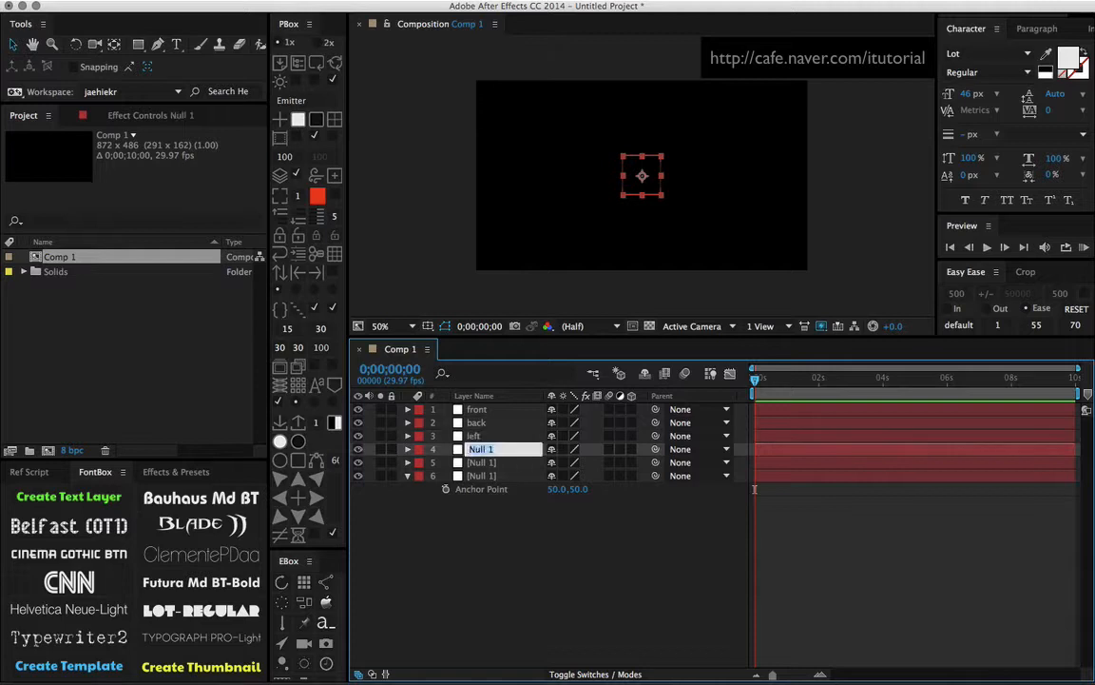
type("right")
key("Return")
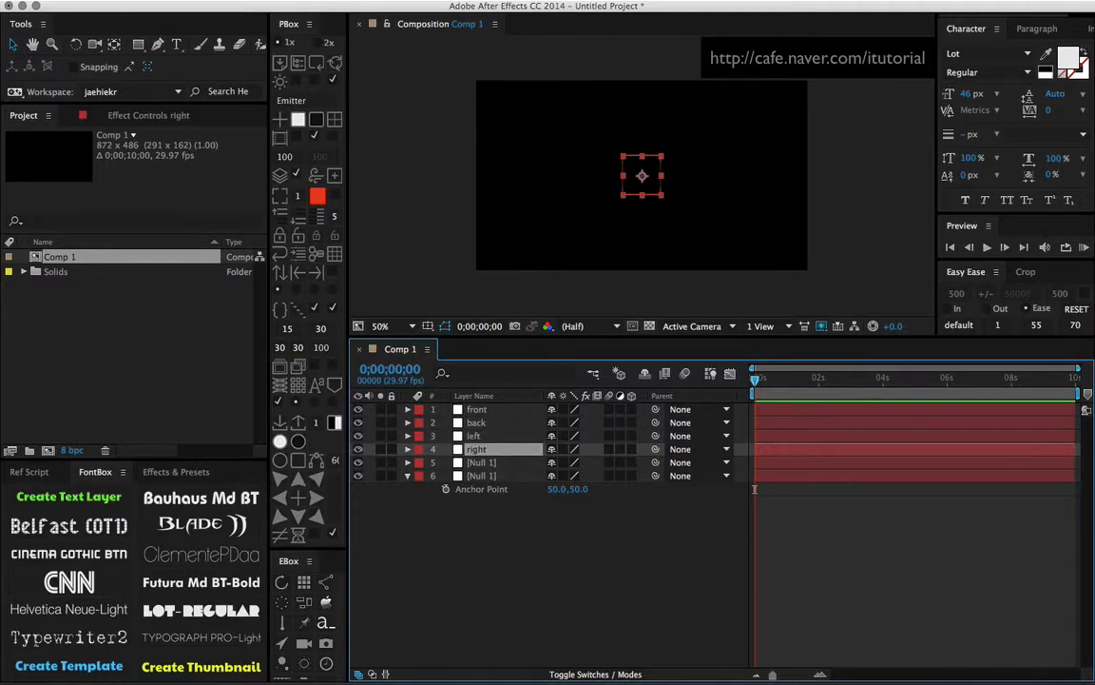
Rename the fifth null layer "top" and the sixth one "botton".
key("ctrl+Down")
key("Return")
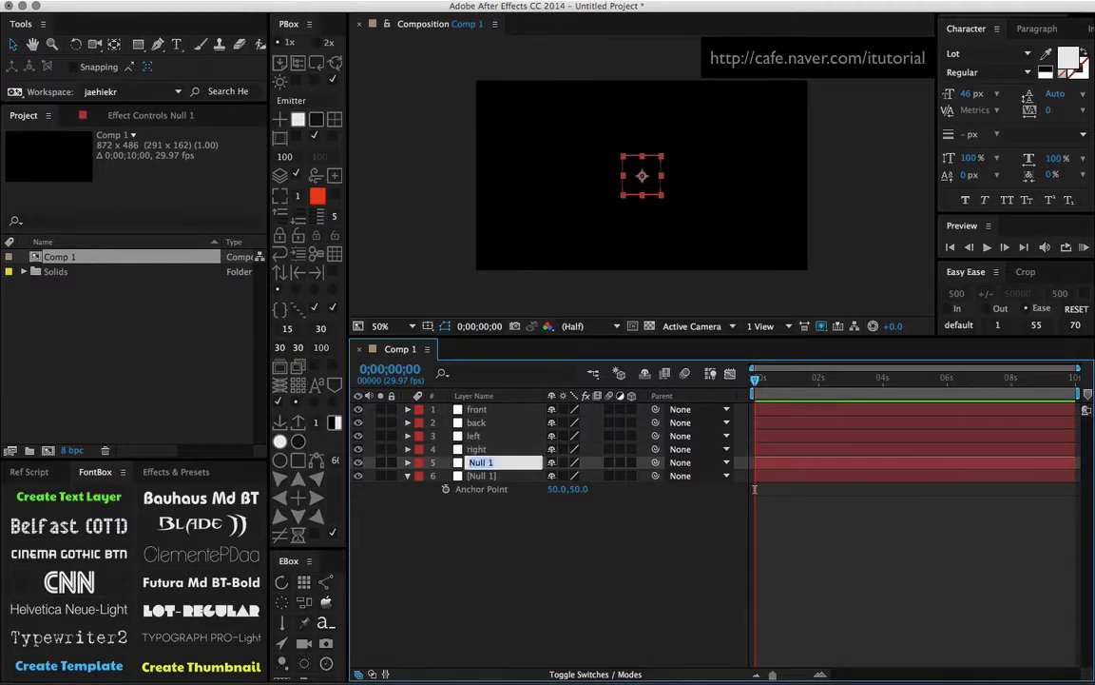
type("top")
key("Return")
key("ctrl+Down")
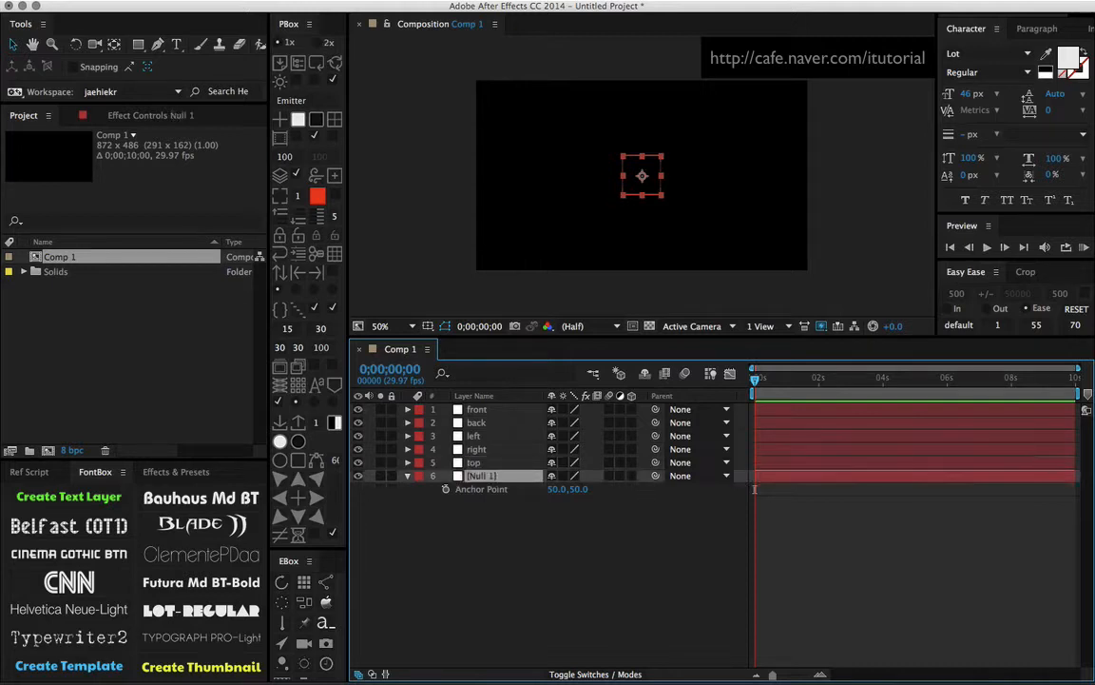
key("Return")
type("bott")
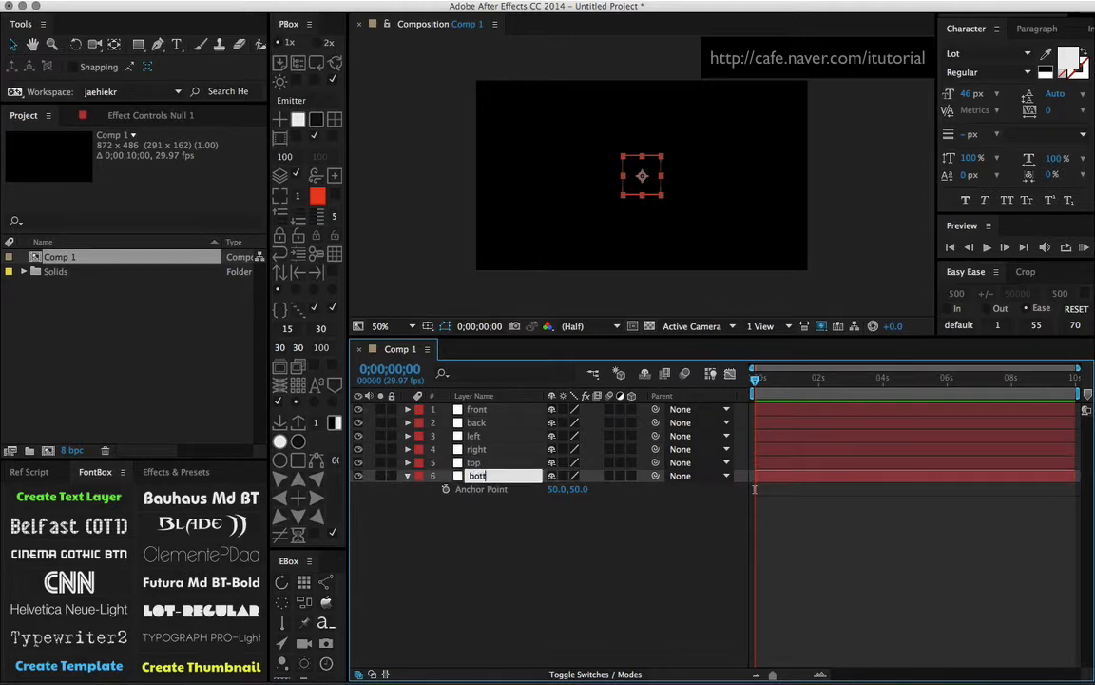
type("on")
key("Return")
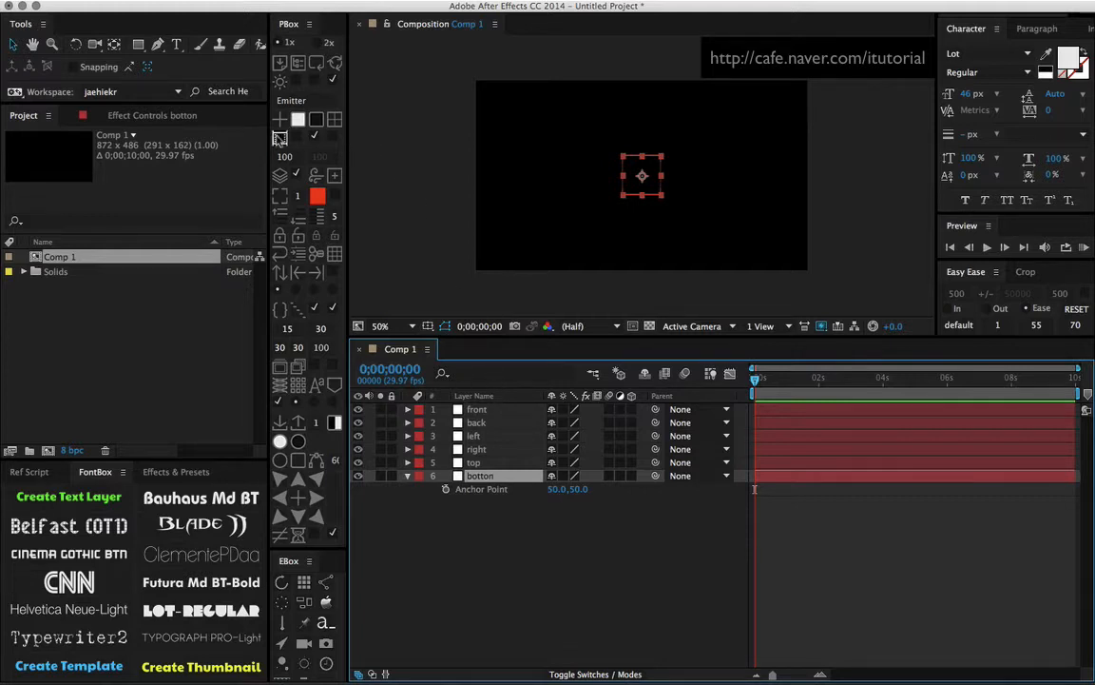
Add another null object to the composition and set its size to 1 x 1 px.
left_click(280, 119)
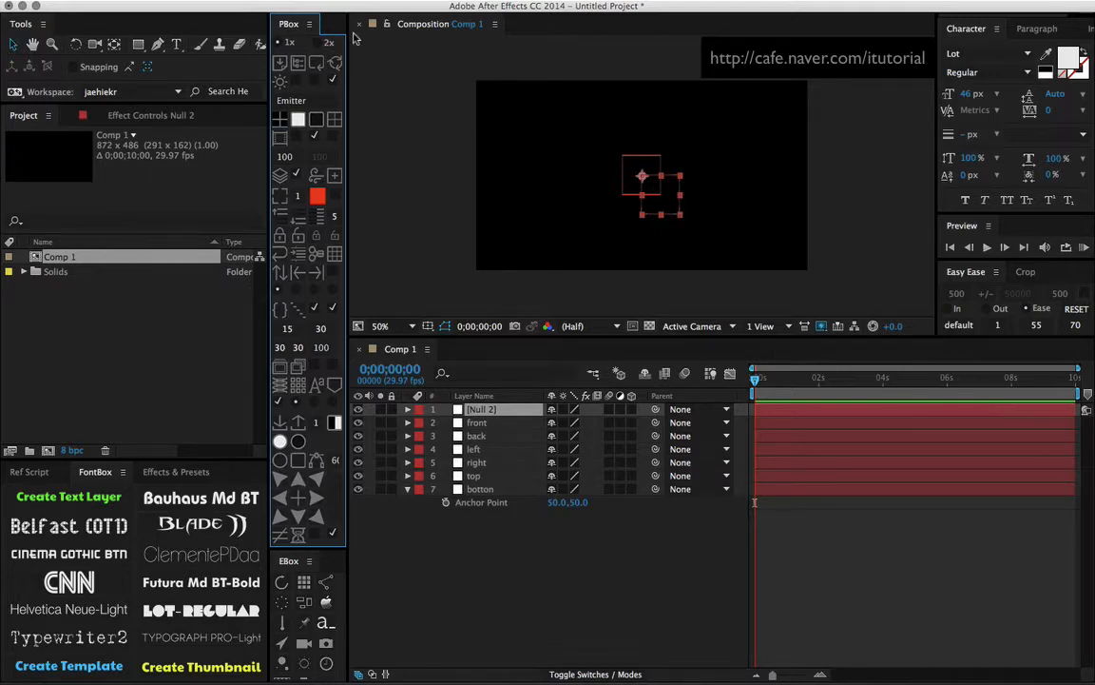
left_click(284, 2)
left_click(271, 23)
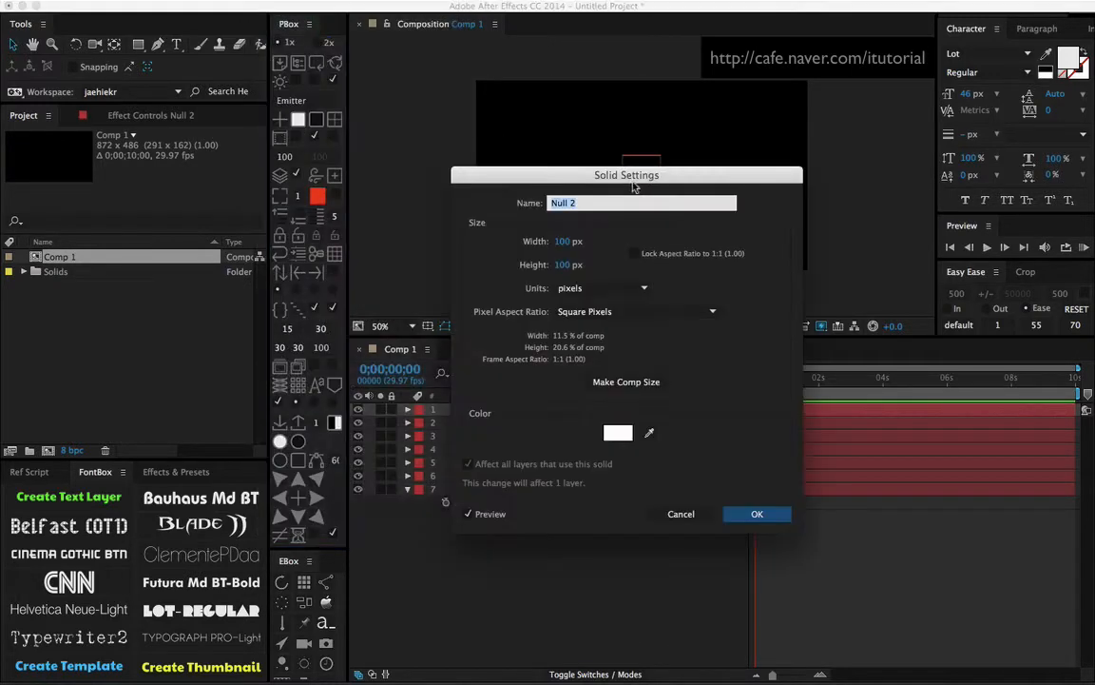
left_click_drag(620, 184, 584, 260)
key("Tab")
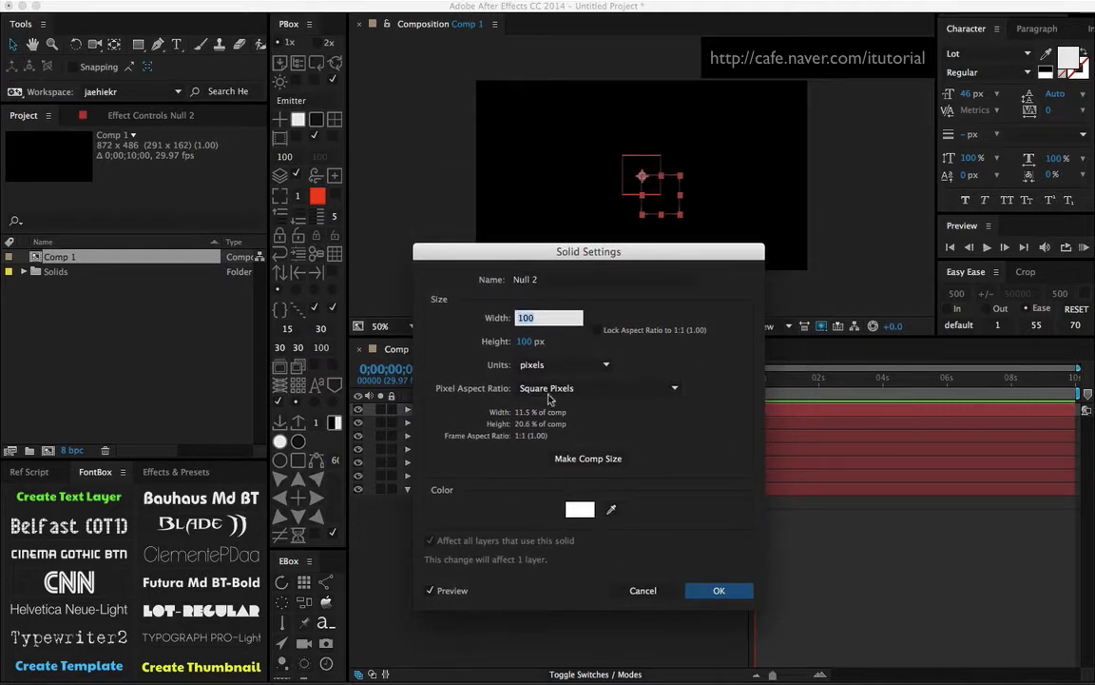
type("1")
key("Tab")
type("1")
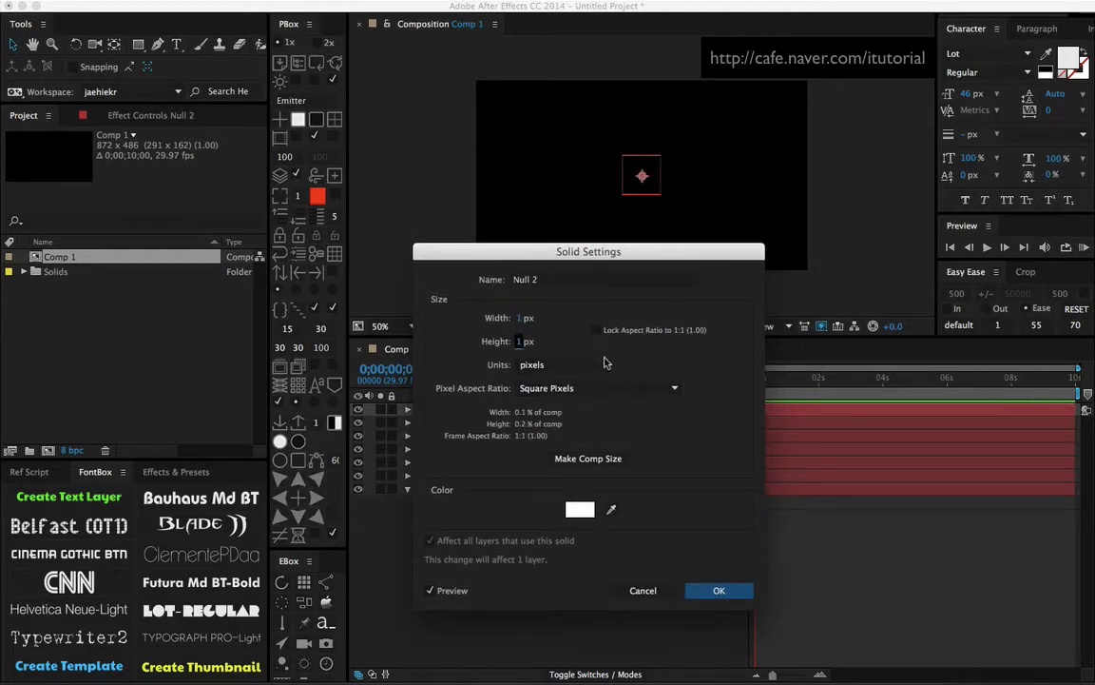
left_click(704, 588)
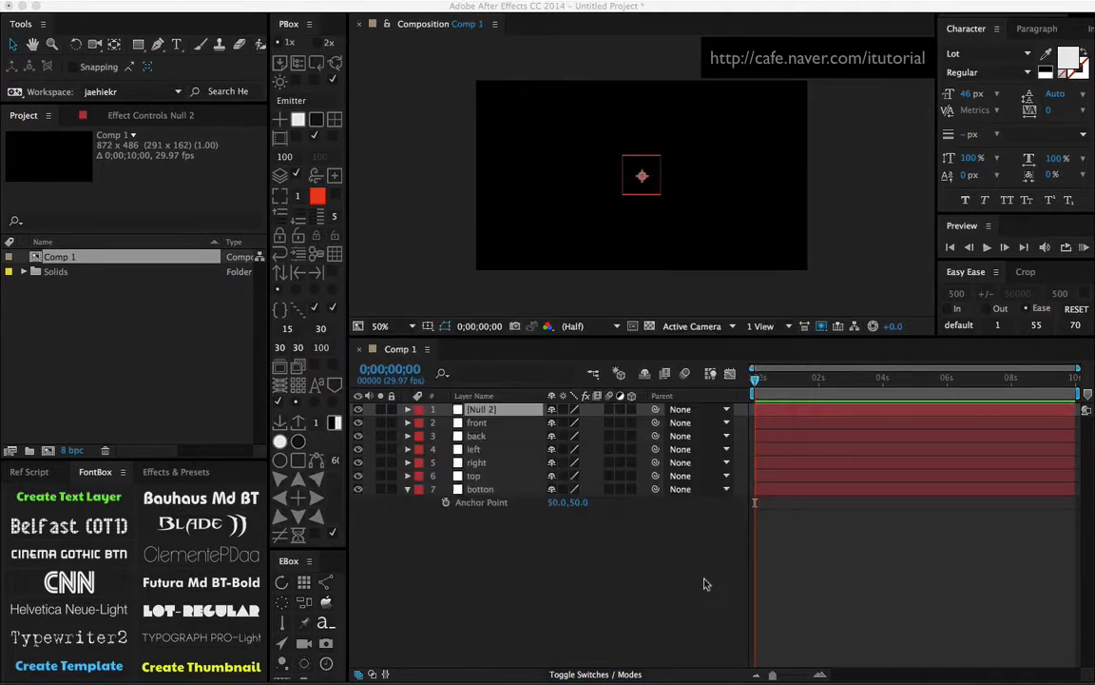
Make all seven null layers 3D and collapse the botton layer's properties.
left_click(490, 409)
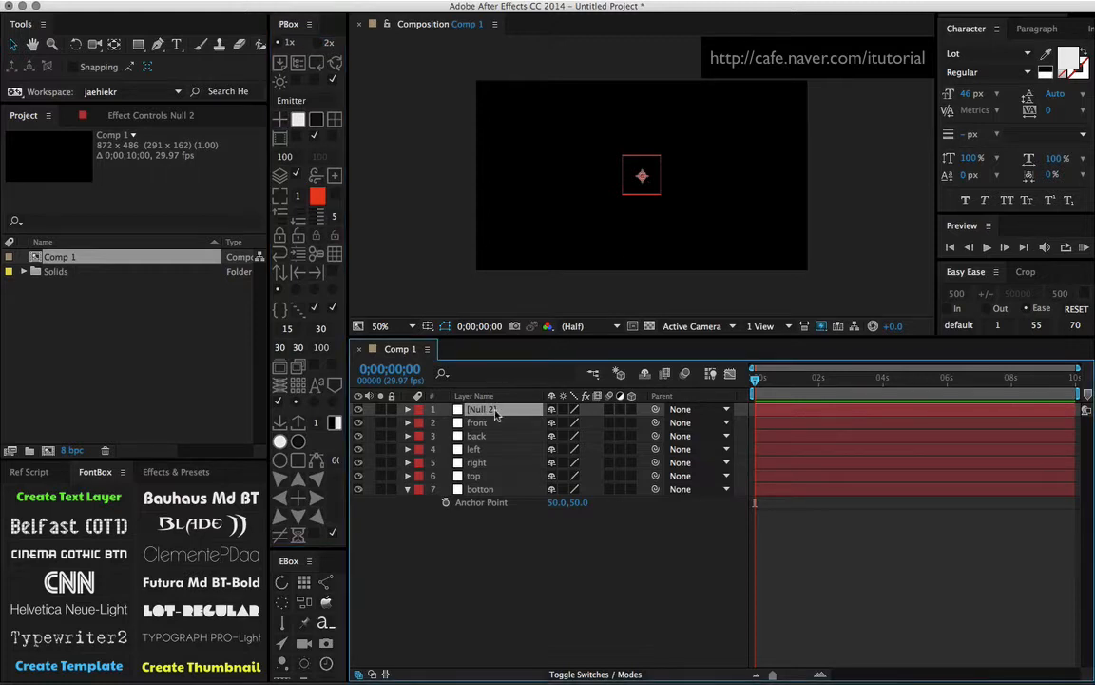
left_click_drag(632, 410, 634, 507)
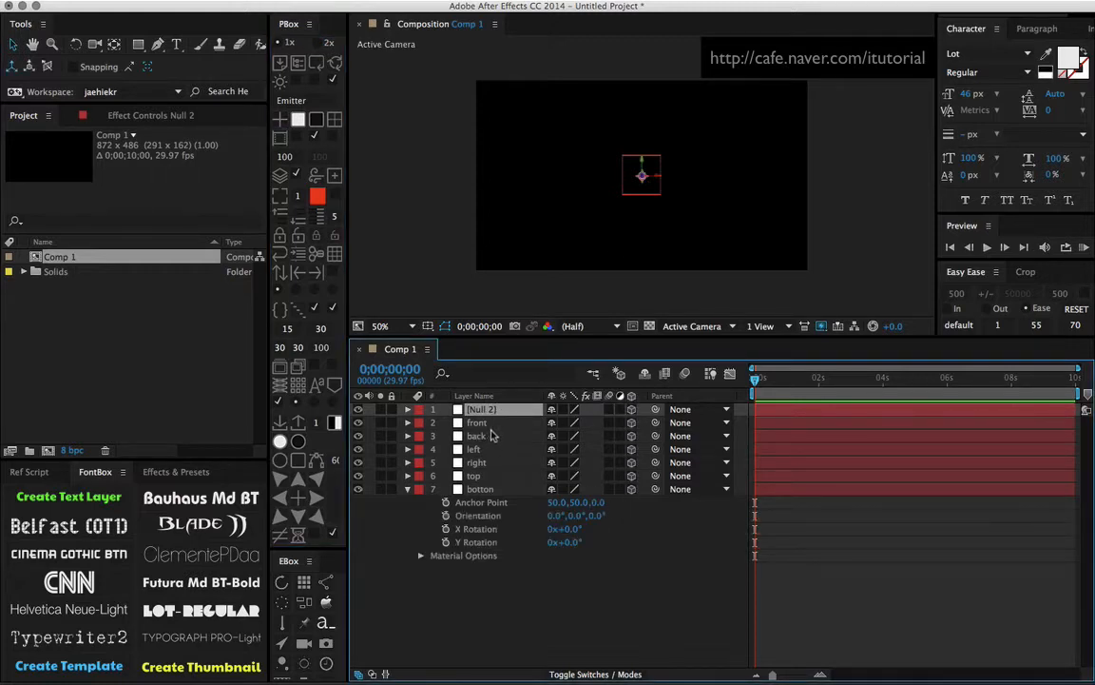
left_click(408, 490)
Set the Z position of the six face nulls, front through botton, to -50.
left_click_drag(499, 504, 486, 424)
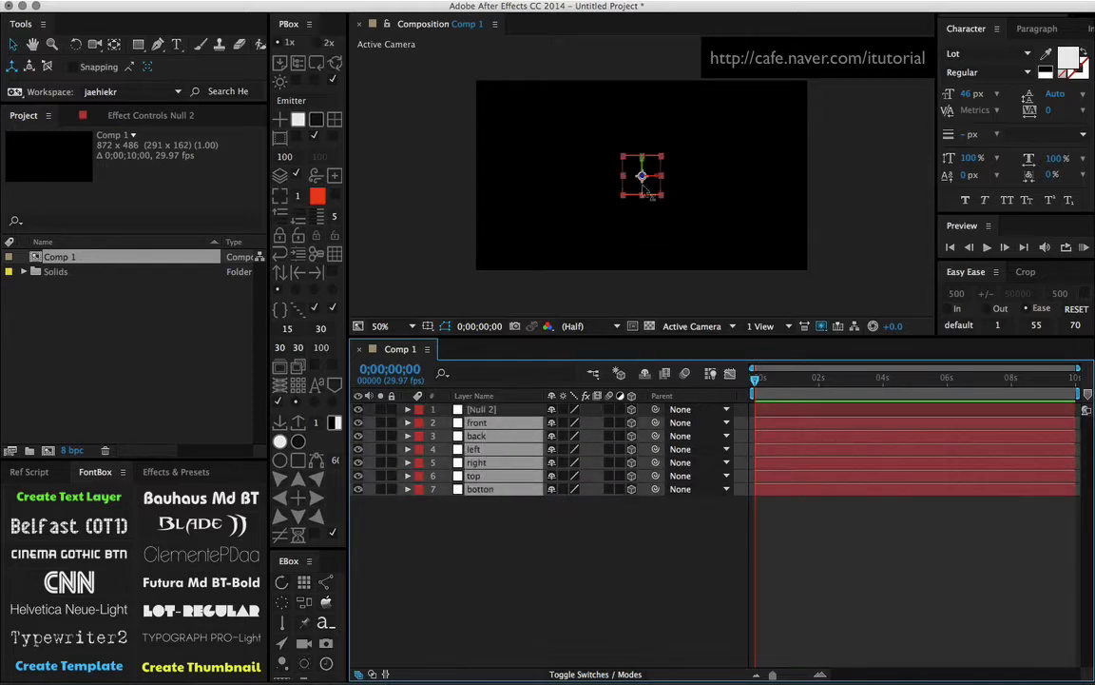
key("p")
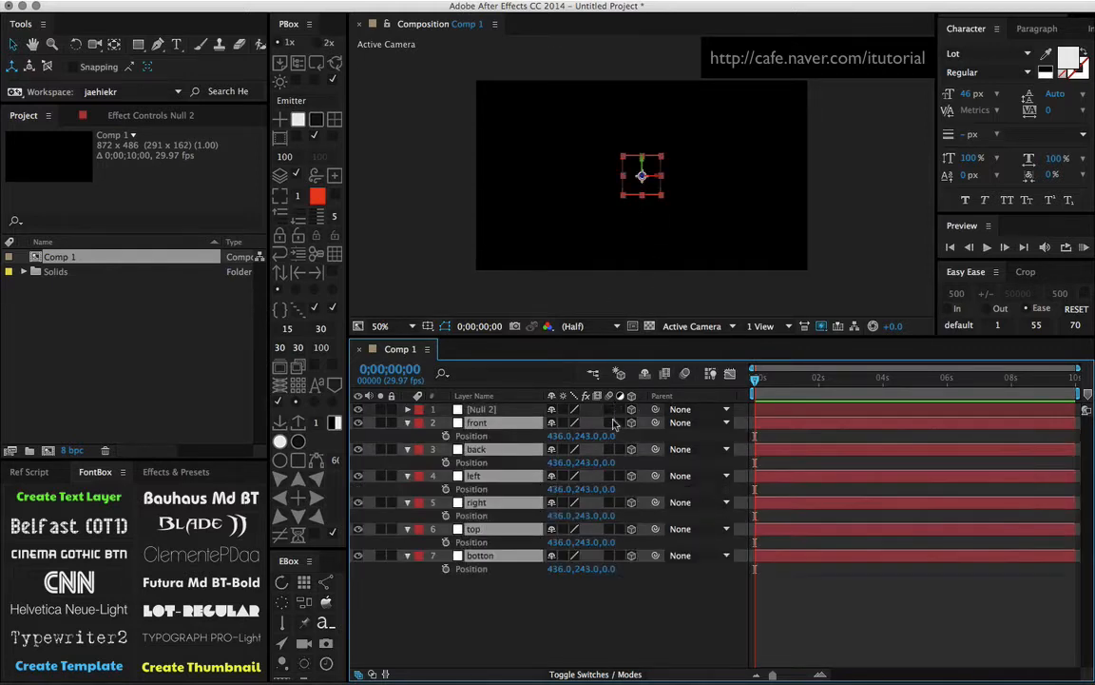
left_click(609, 435)
type("-50")
key("Return")
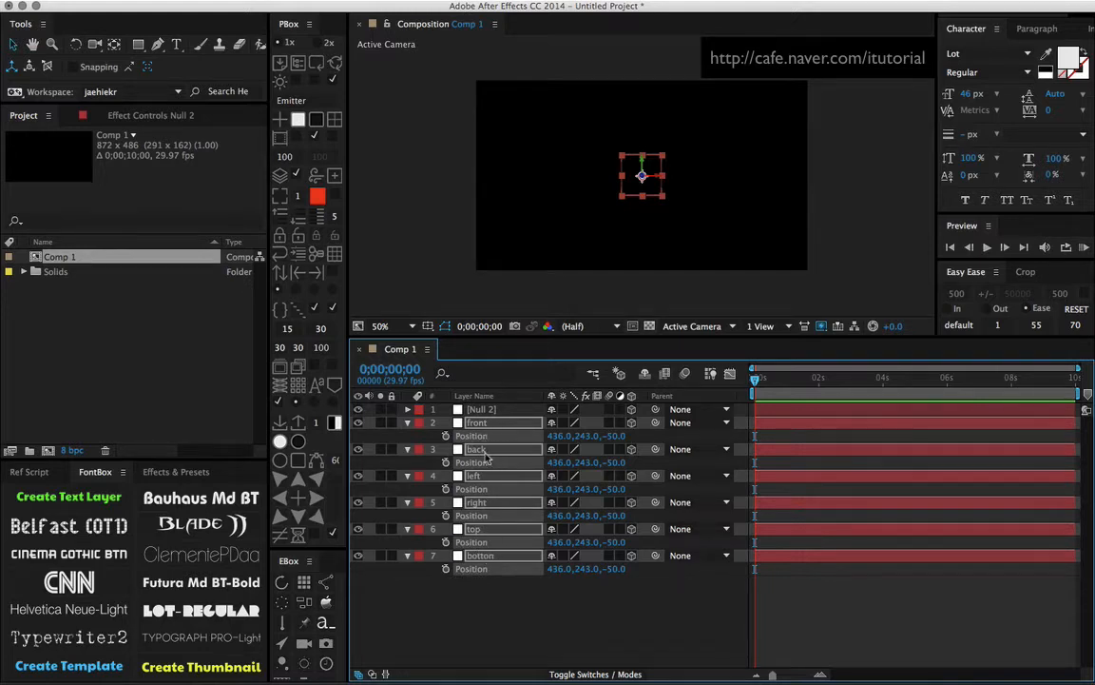
Examine the face nulls' offset from the 1 px null in Custom View 1 at 100% magnification, from several angles.
left_click(691, 326)
left_click(711, 356)
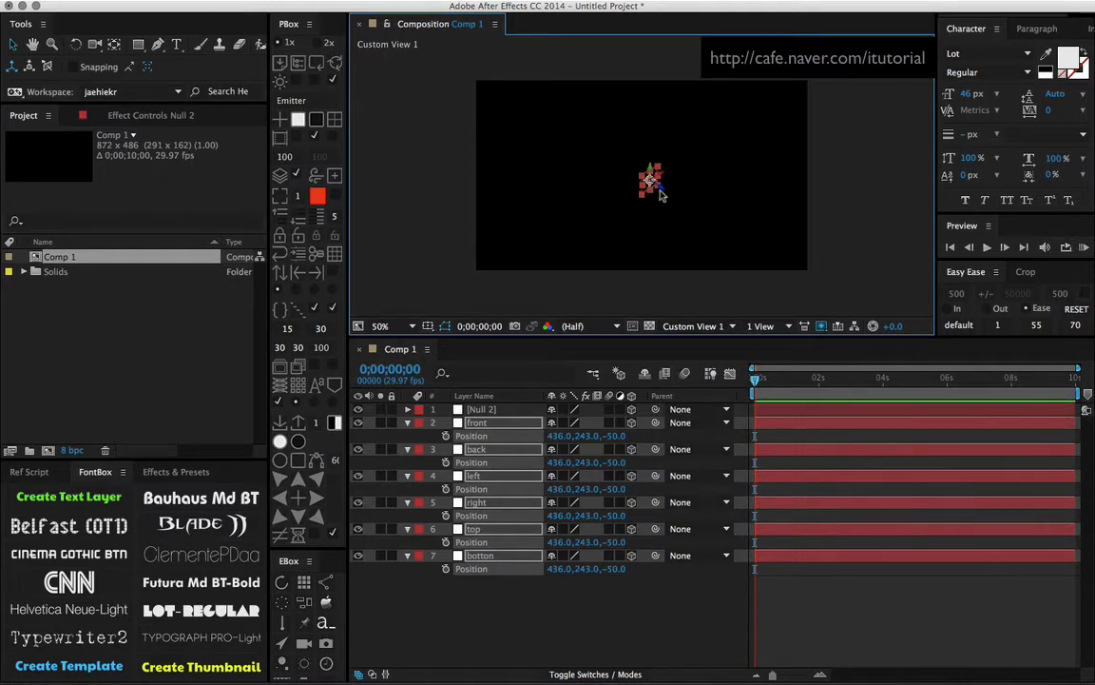
left_click(383, 327)
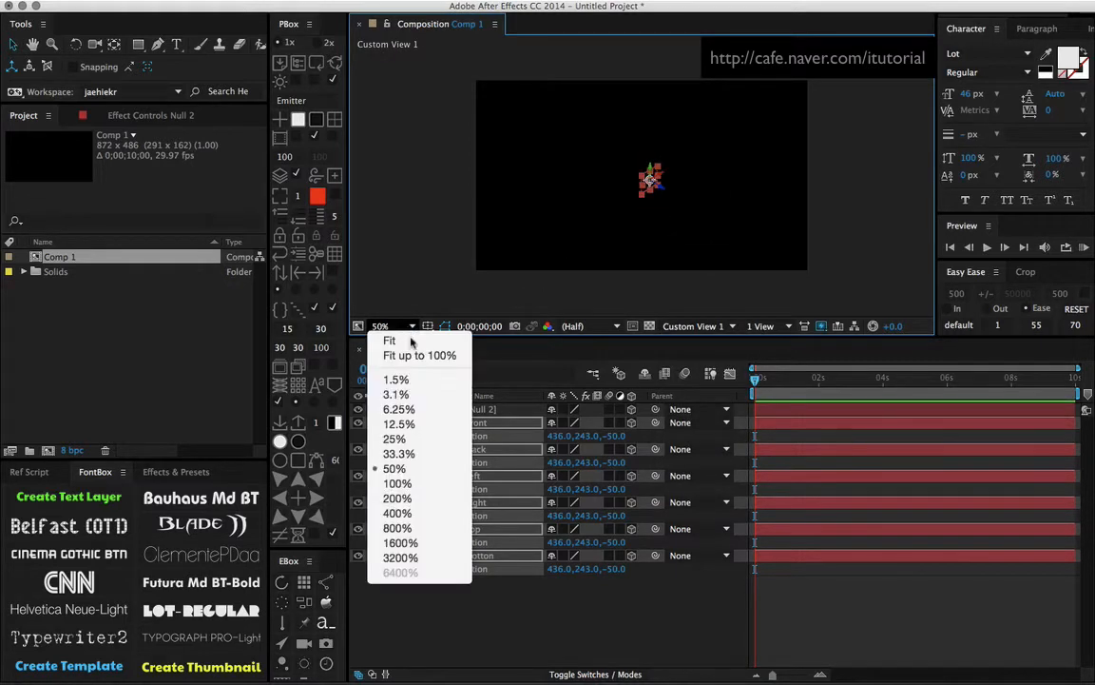
left_click(413, 484)
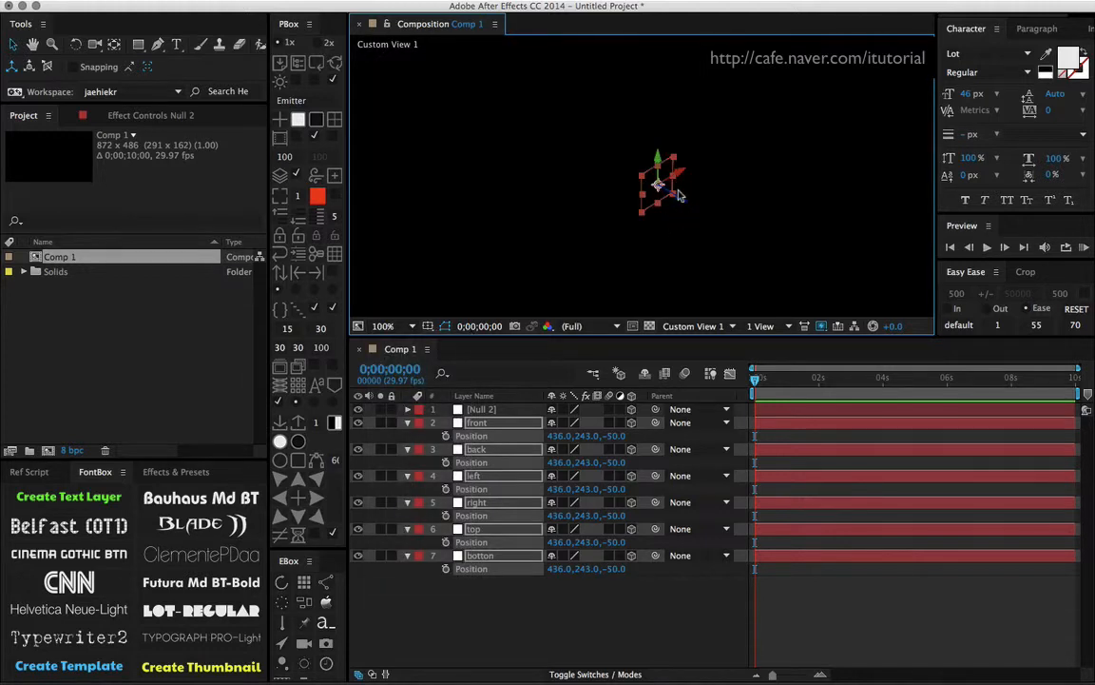
key("c")
left_click_drag(658, 243, 737, 241)
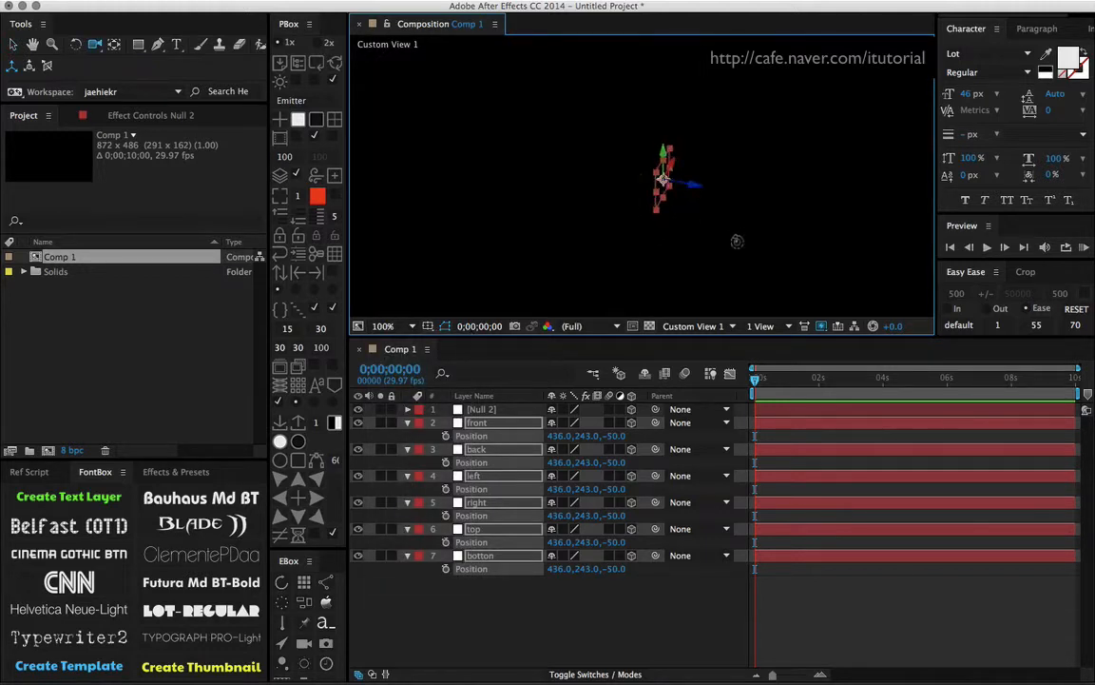
left_click(480, 408)
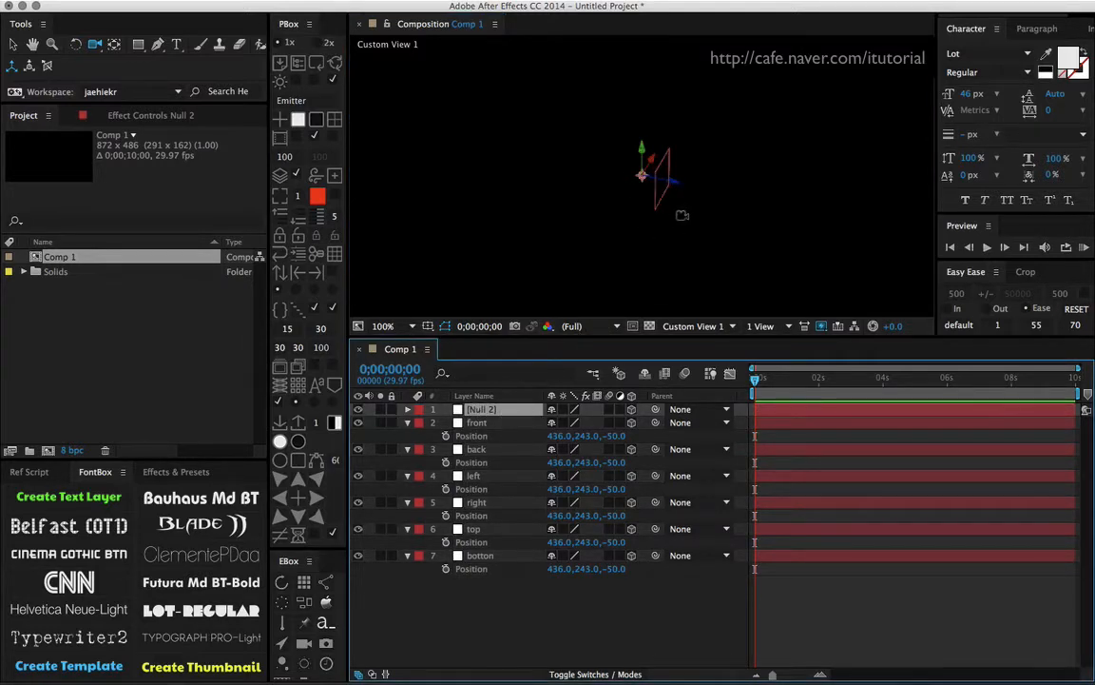
left_click_drag(670, 213, 631, 217)
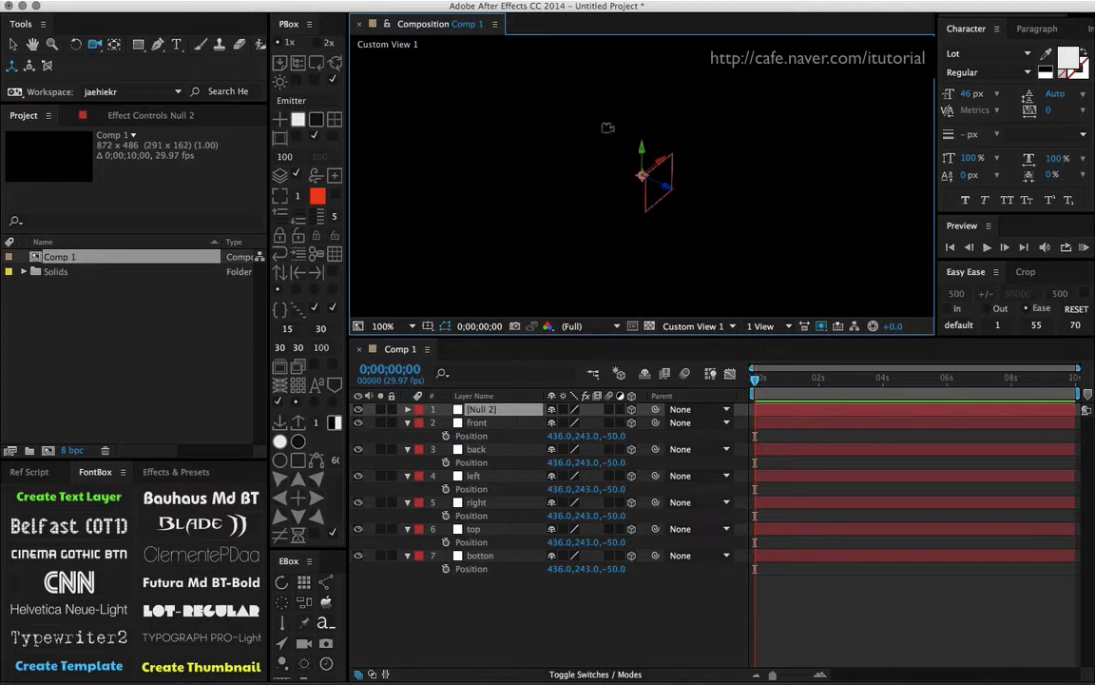
Parent the back null to the 1 px null, Null 2.
left_click(495, 425)
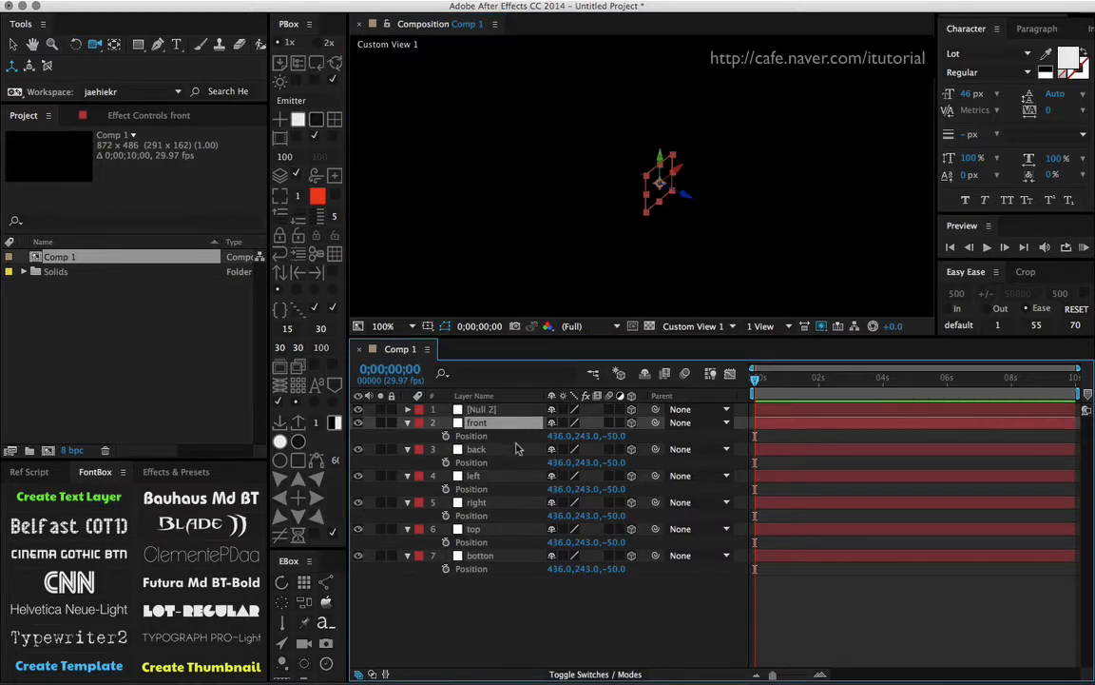
left_click(492, 451)
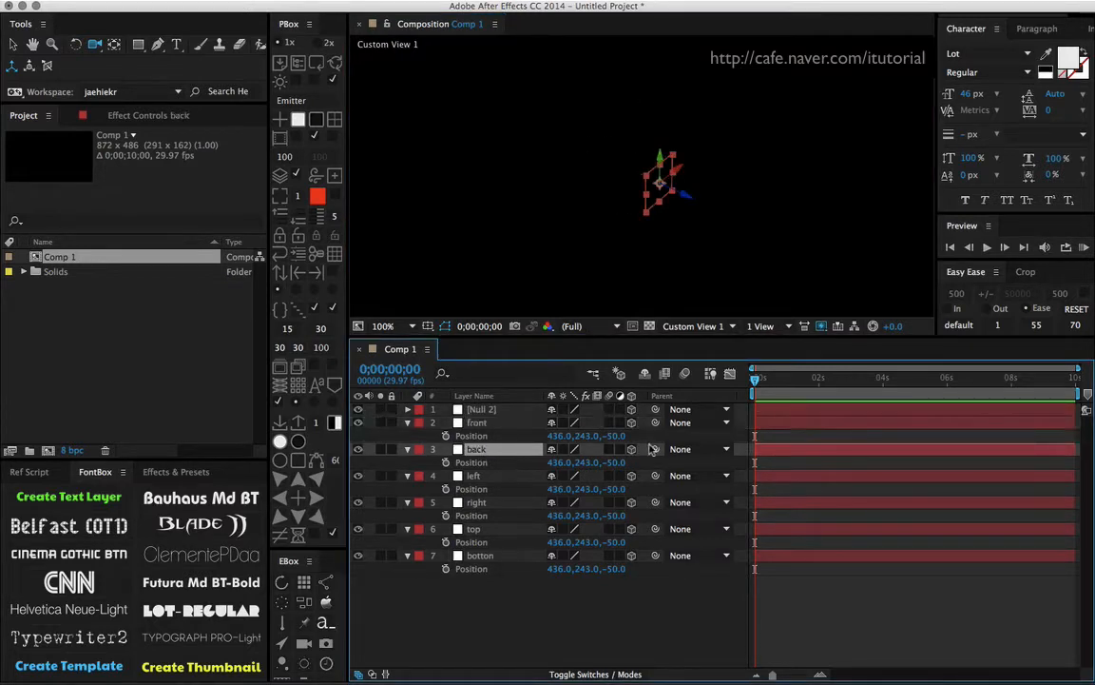
left_click_drag(655, 449, 487, 414)
Set Null 2's X Rotation to 180° to swing the back face to the opposite side.
left_click(488, 412)
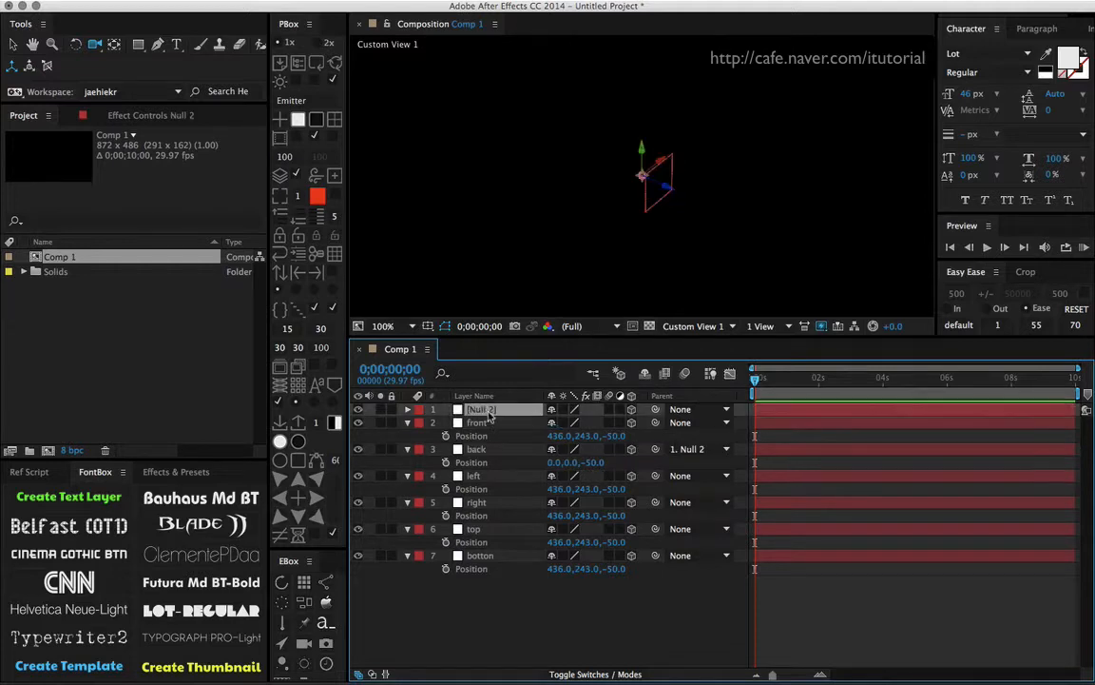
key("r")
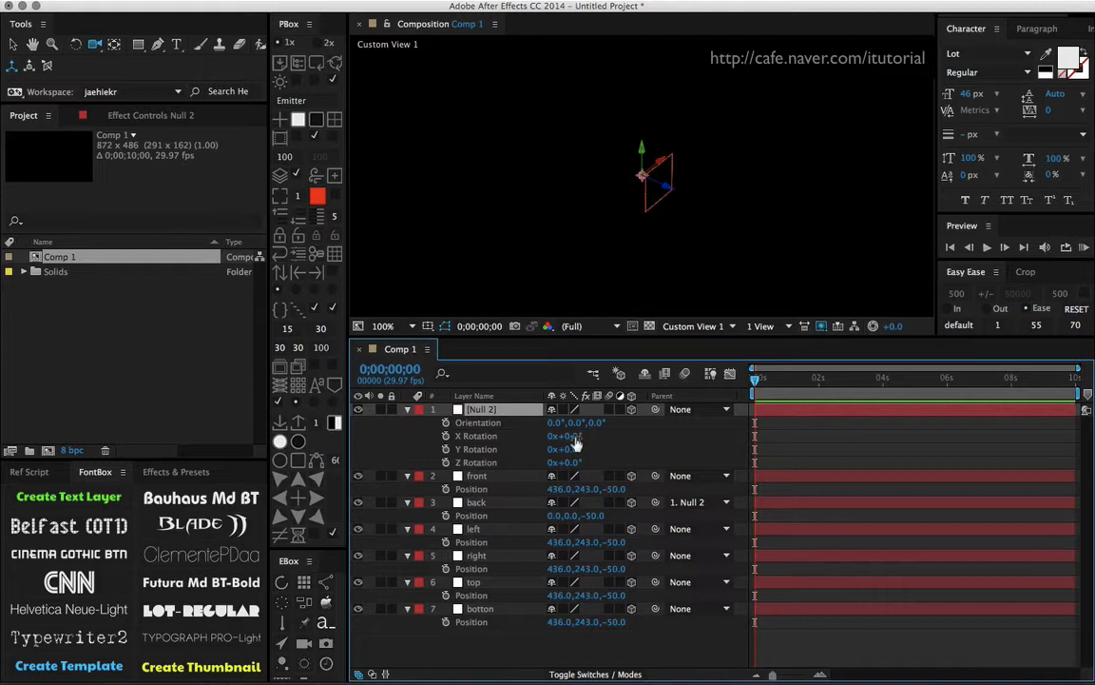
left_click_drag(574, 439, 704, 435)
left_click(581, 437)
type("1")
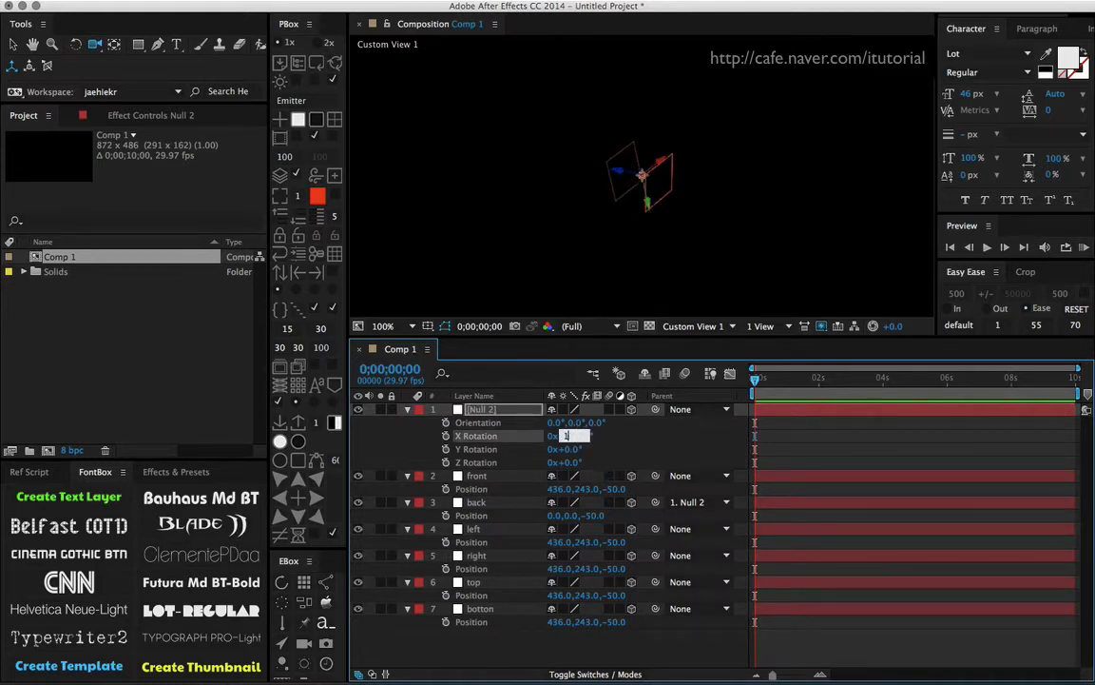
type("80")
key("Return")
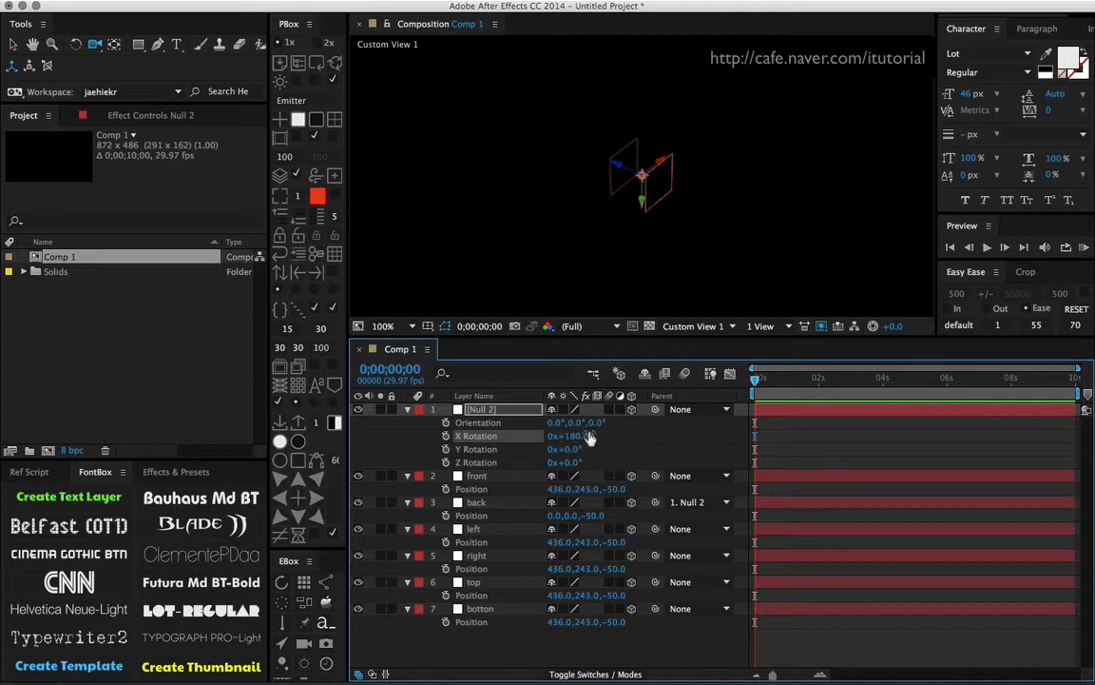
Clear the back null's parent so it is independent of Null 2.
left_click(704, 502)
left_click(689, 521)
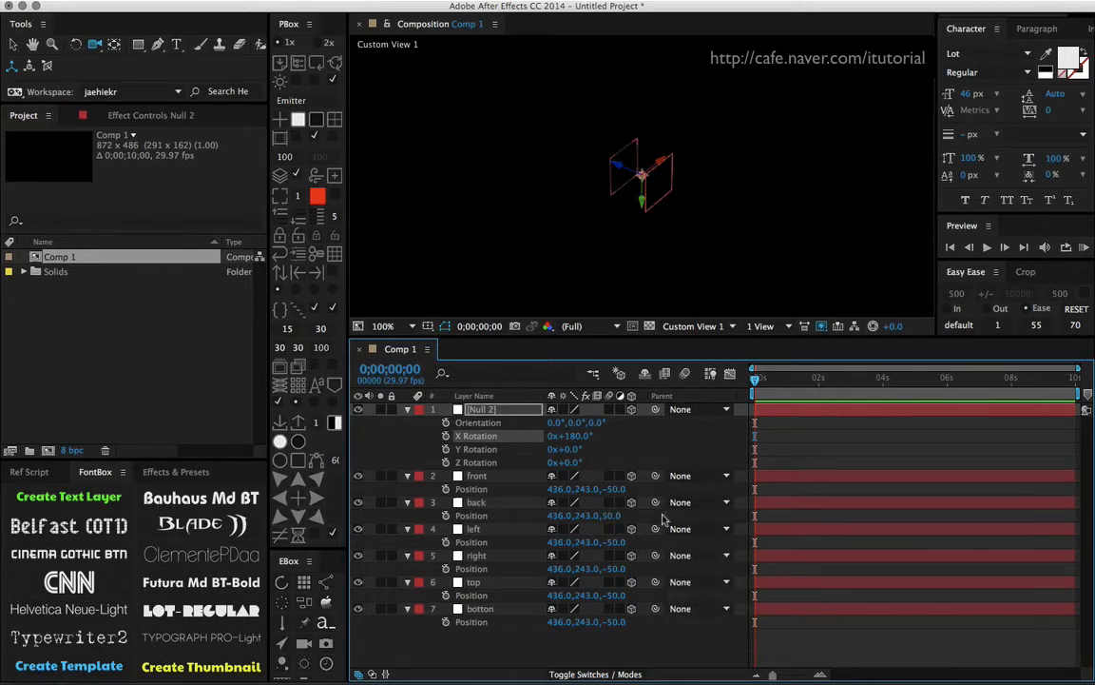
Temporarily parent the left null to Null 2 while setting Null 2's Y Rotation to -90°.
left_click(475, 530)
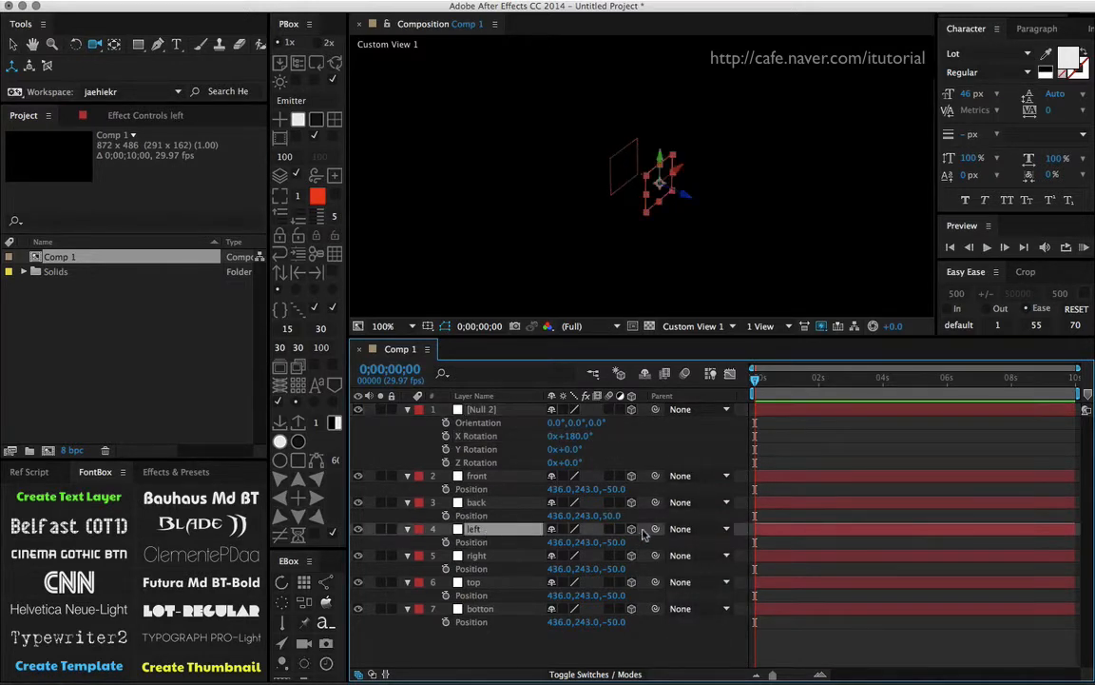
left_click_drag(655, 530, 494, 411)
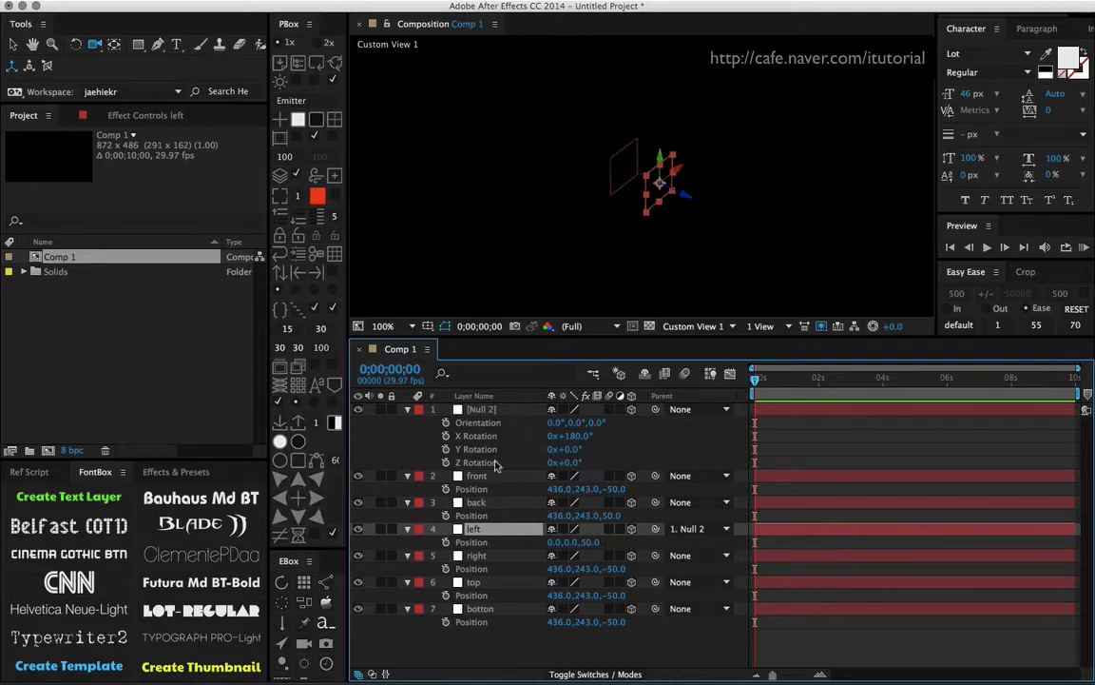
left_click_drag(573, 454, 511, 450)
left_click(567, 451)
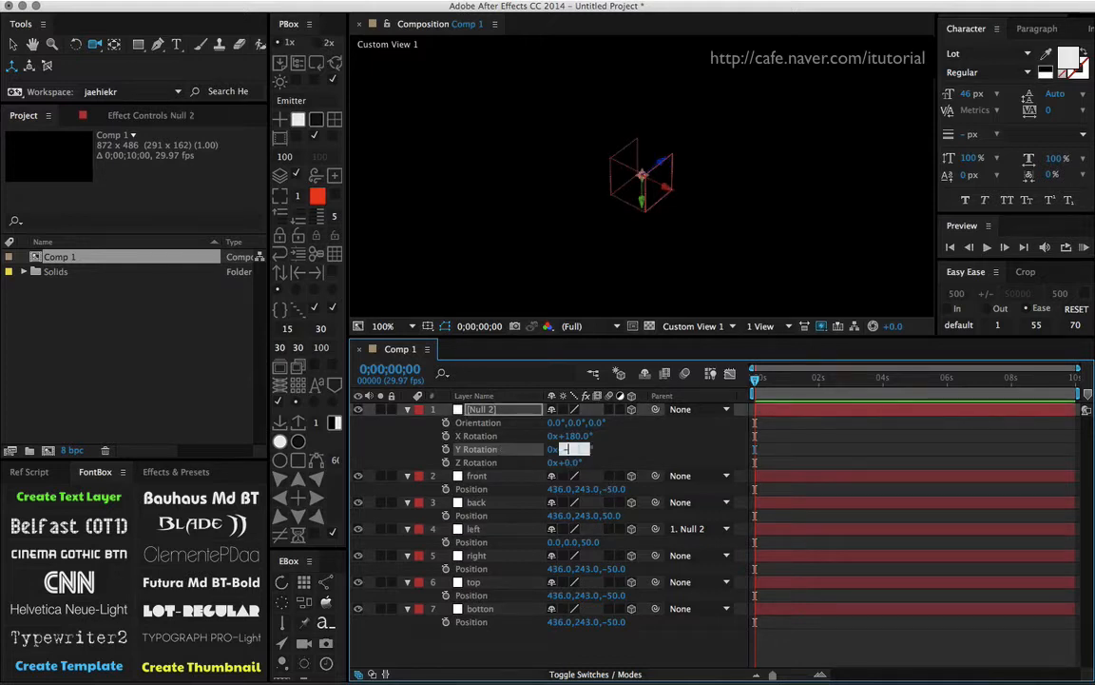
type("-90")
key("Return")
left_click(713, 530)
left_click(694, 544)
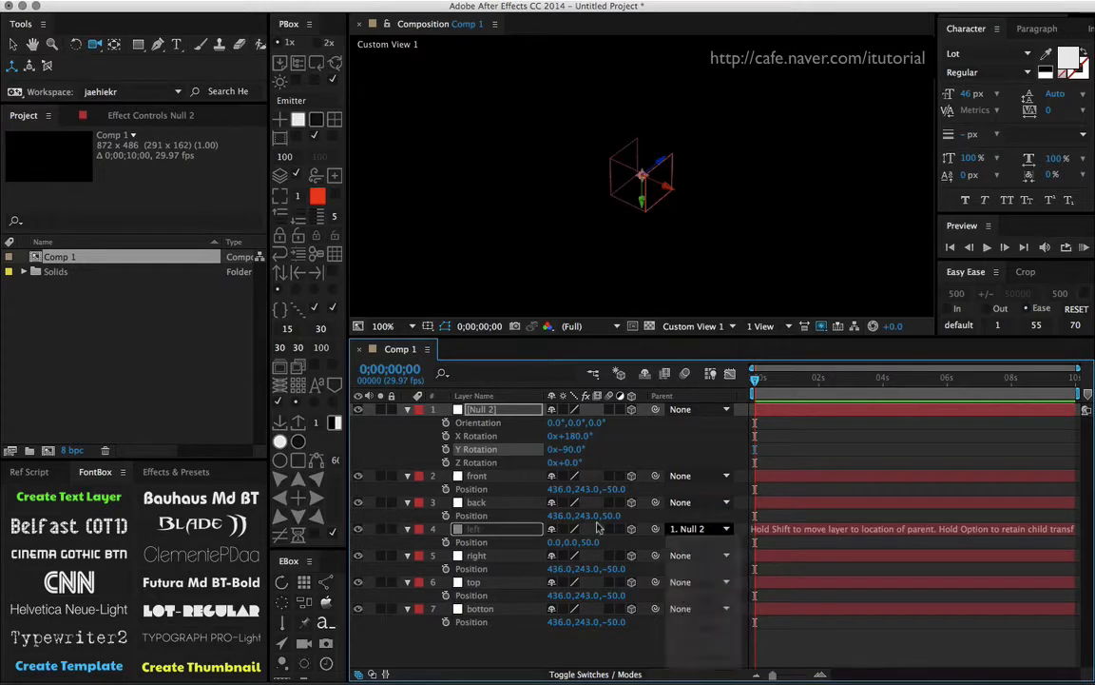
Temporarily parent the right null to Null 2 while setting Null 2's Y Rotation to 0°.
left_click(505, 557)
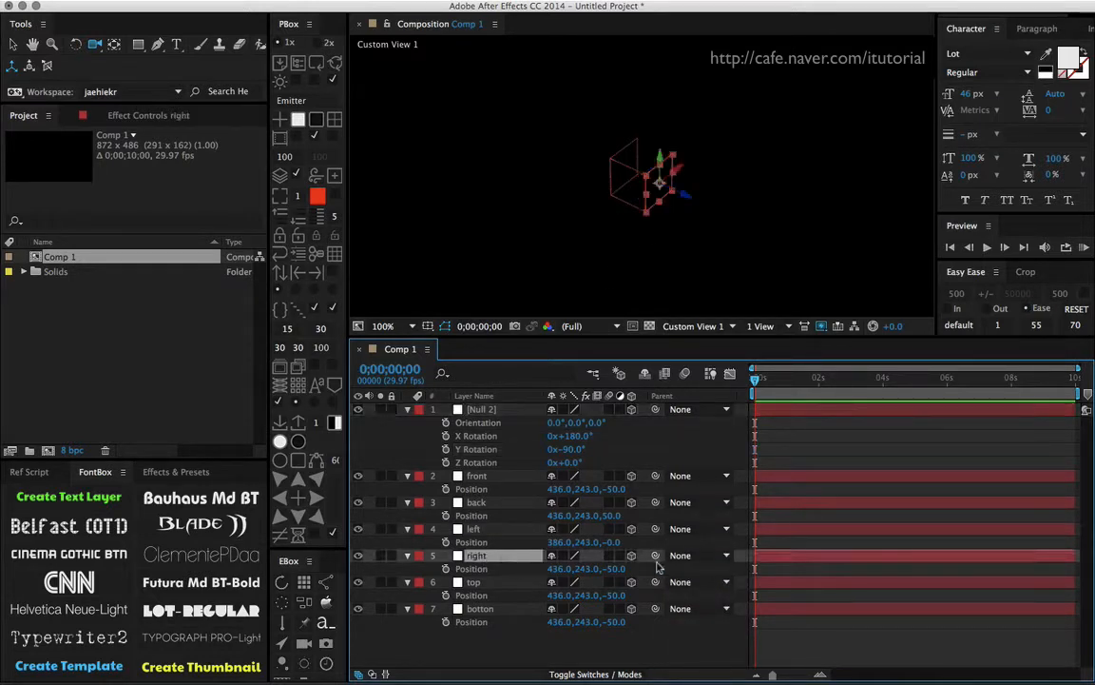
left_click_drag(654, 555, 480, 411)
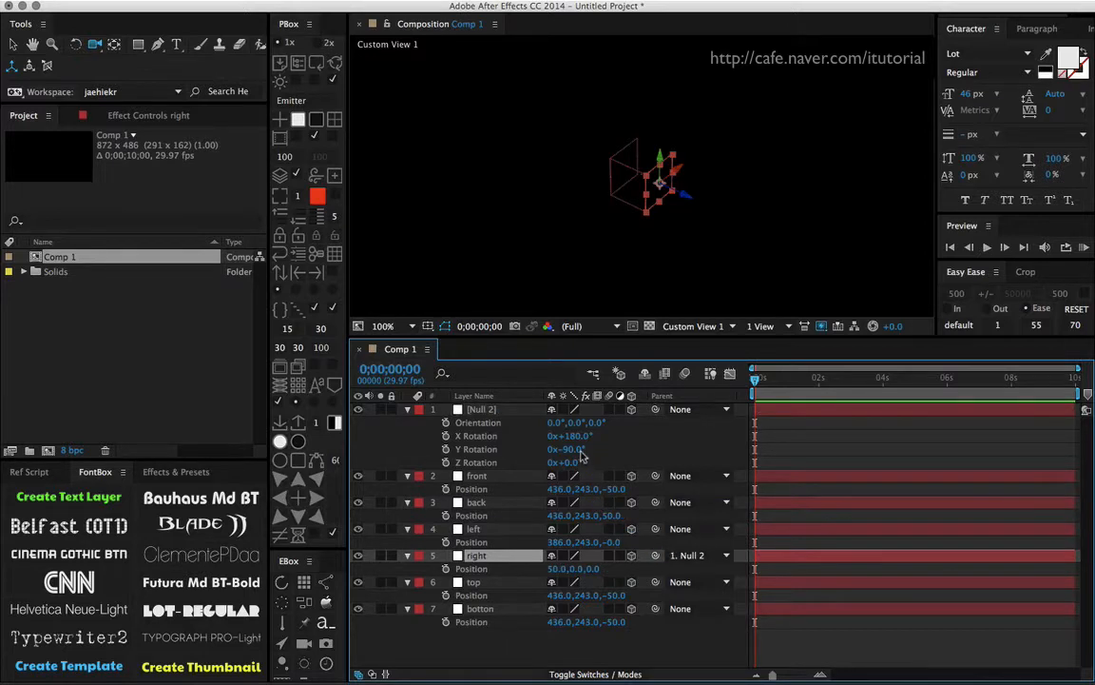
left_click(576, 450)
type("0")
key("Return")
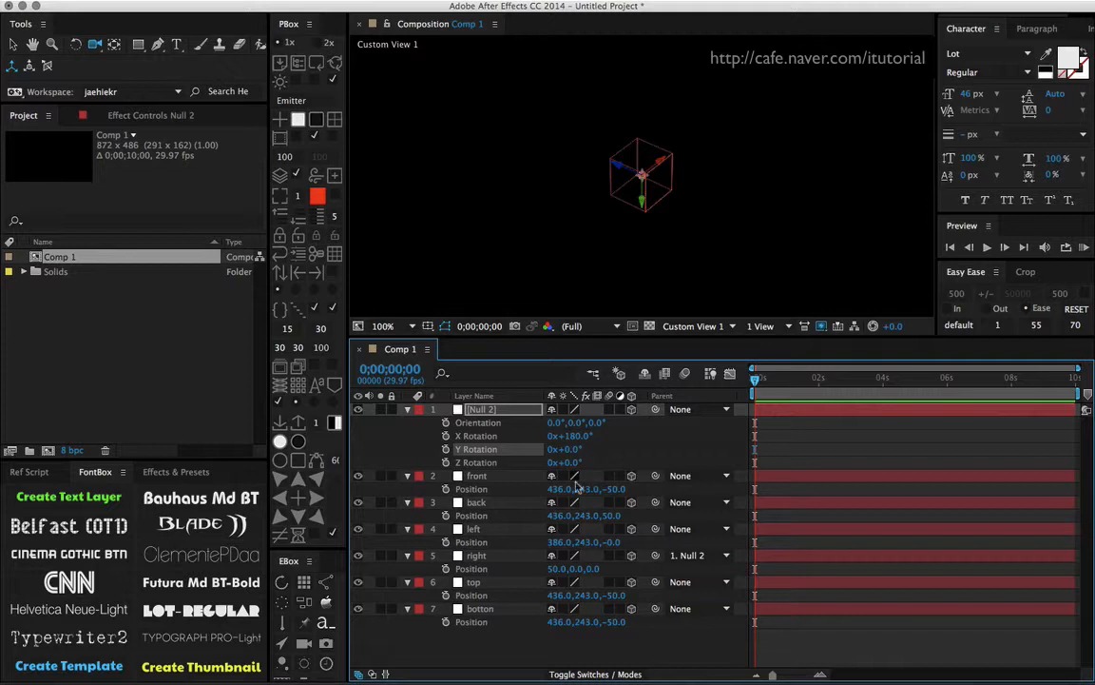
left_click(693, 555)
left_click(692, 551)
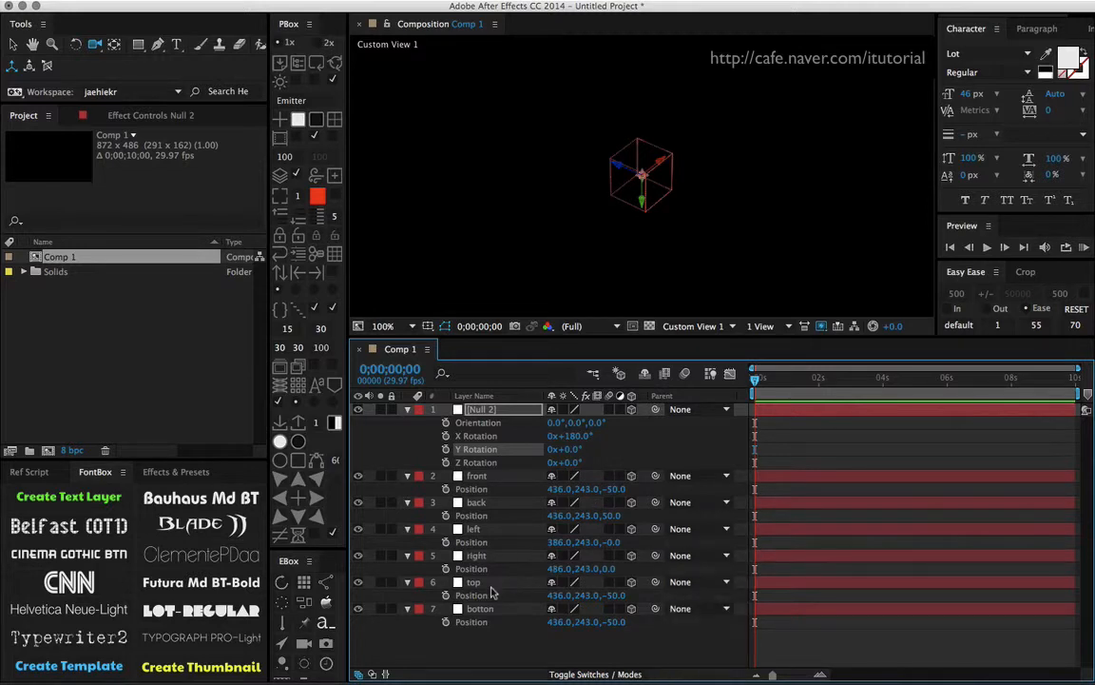
Temporarily parent the top null to Null 2 while setting Null 2's X Rotation to 90°.
left_click(474, 582)
left_click_drag(655, 582, 480, 411)
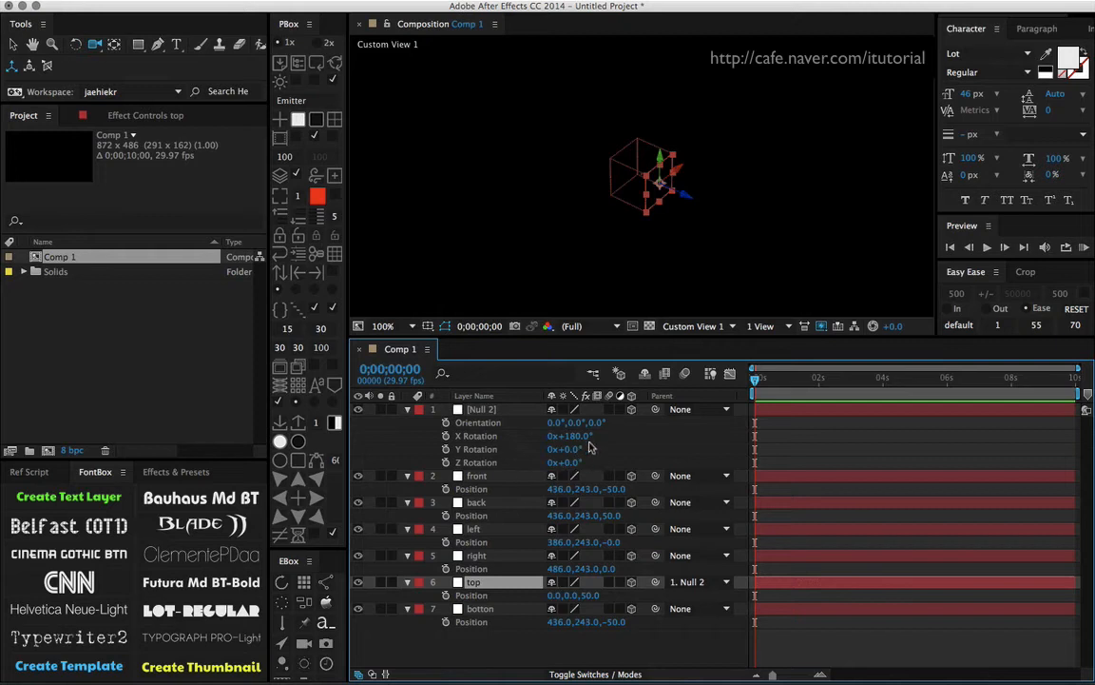
left_click_drag(576, 436, 520, 440)
left_click(567, 435)
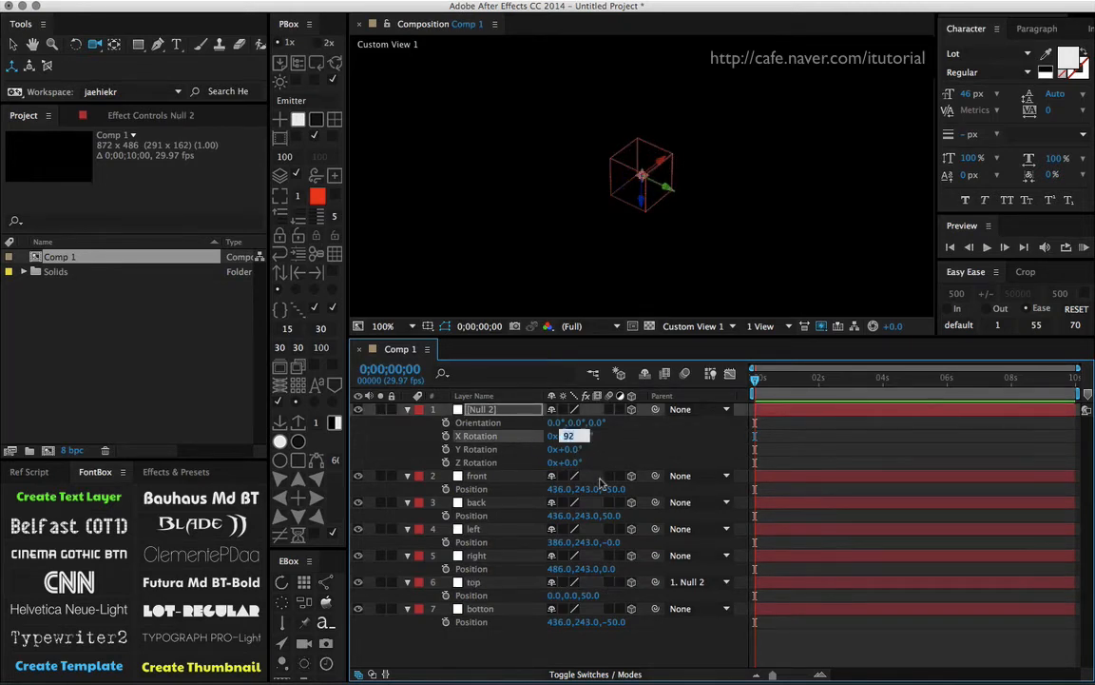
type("90")
key("Return")
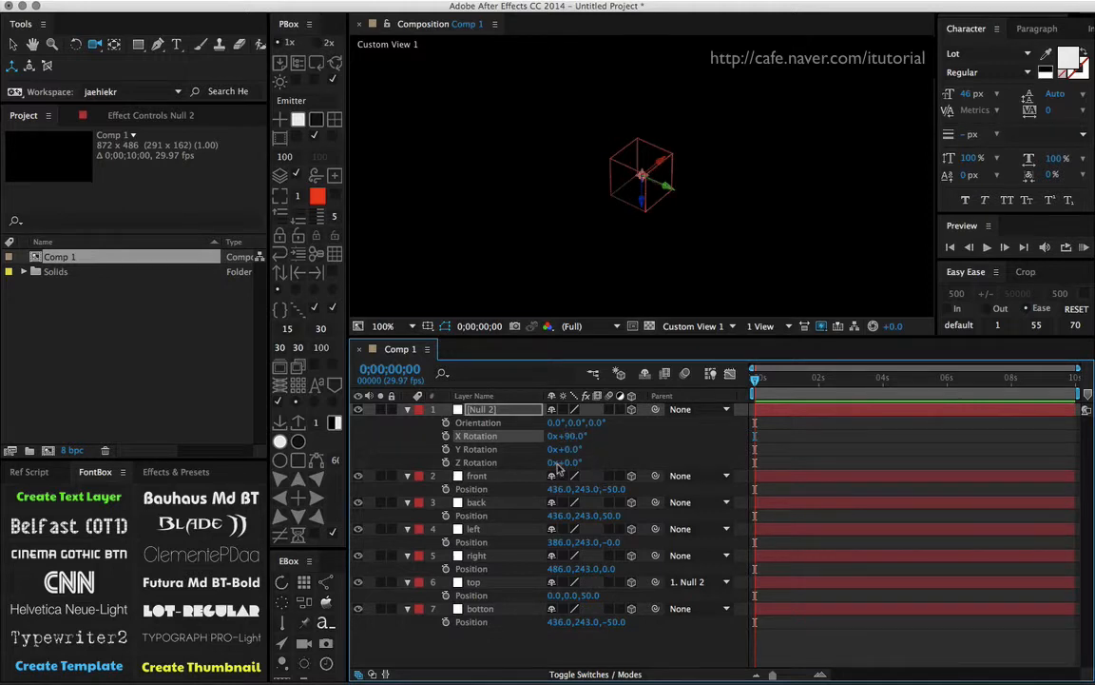
left_click(700, 581)
left_click(697, 553)
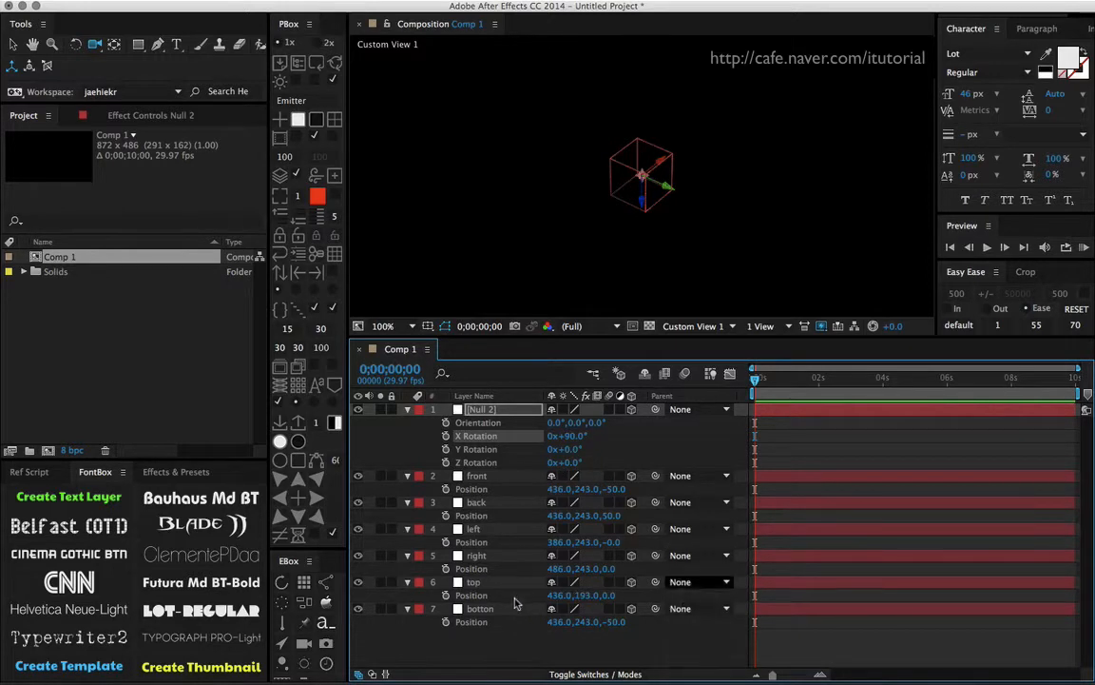
Temporarily parent the botton null to Null 2 while setting Null 2's X Rotation to 0°.
left_click(523, 609)
left_click_drag(655, 609, 480, 410)
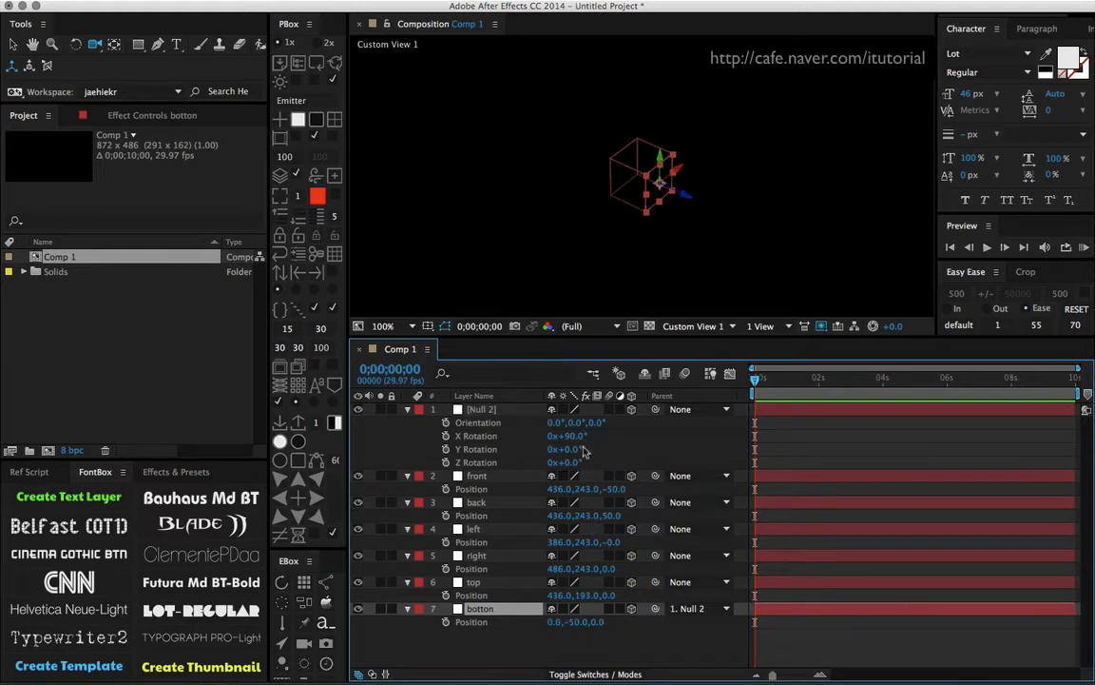
type("0")
key("Return")
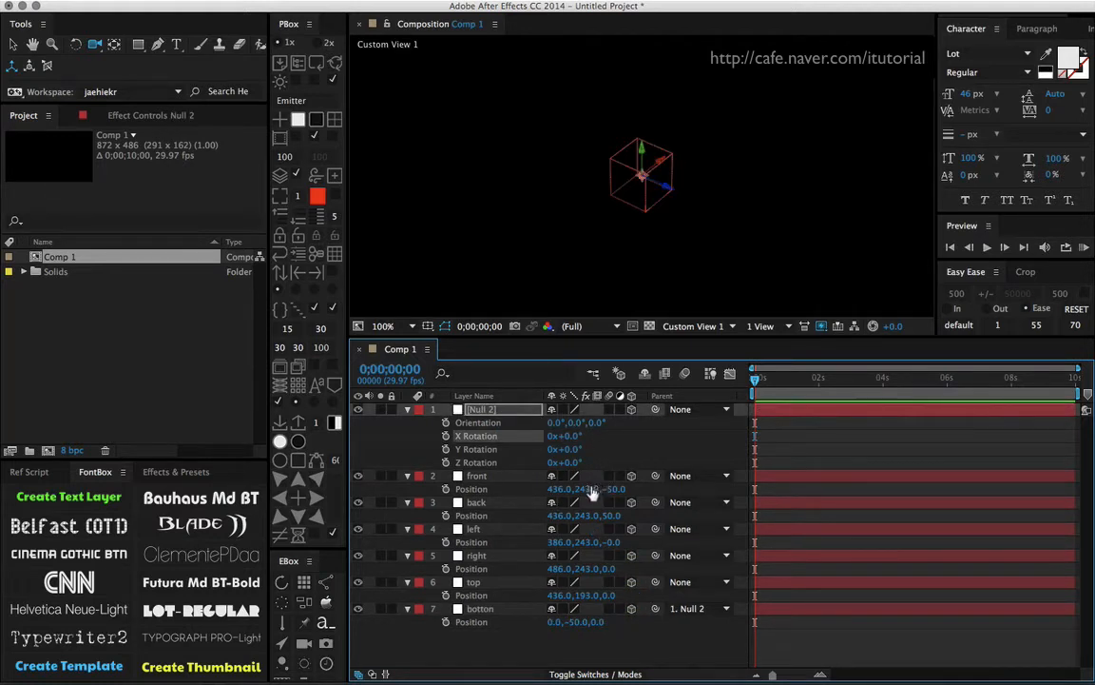
left_click(692, 608)
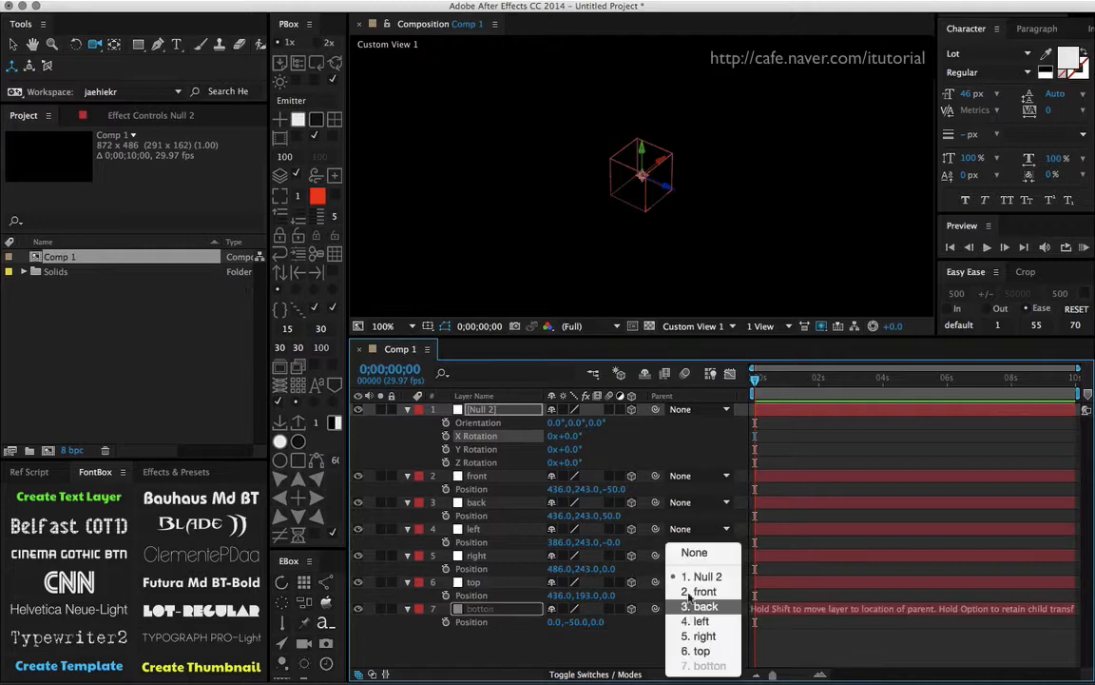
left_click(692, 553)
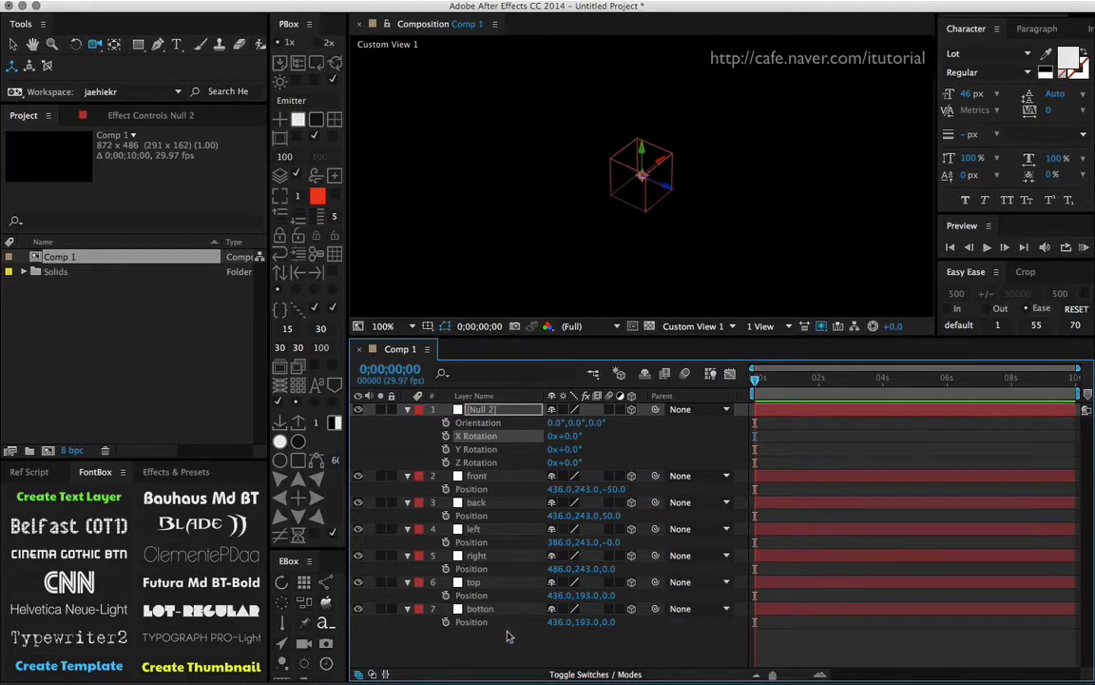
Examine which side of the cube each face null occupies, from front through botton.
left_click(478, 476)
left_click(480, 504)
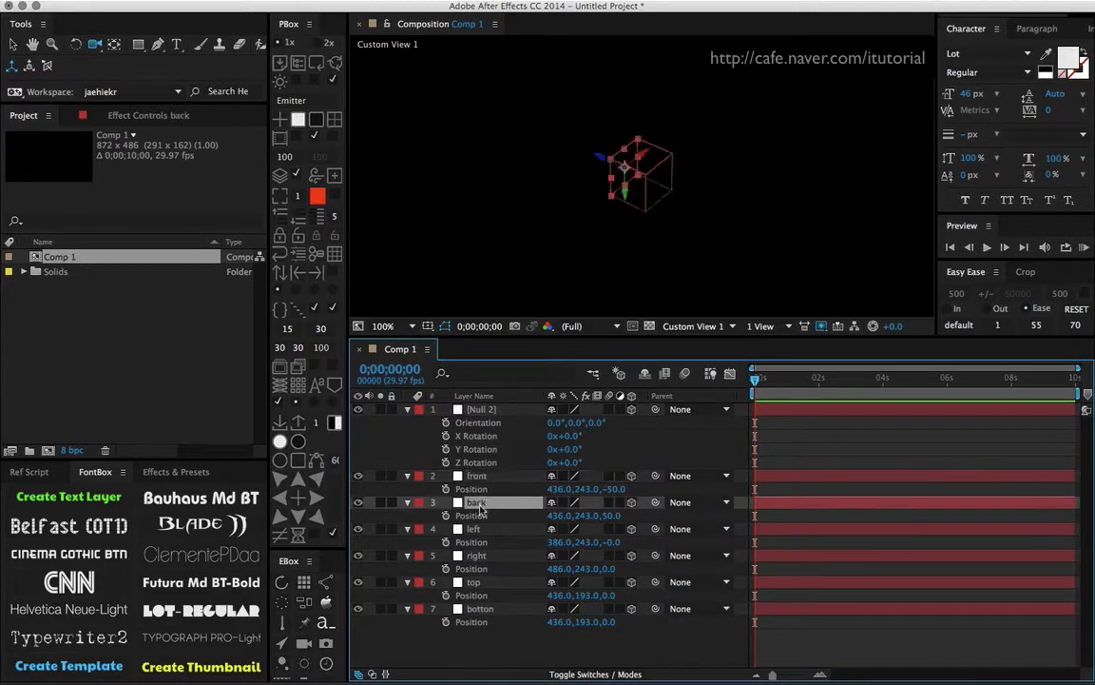
left_click(481, 530)
left_click(480, 557)
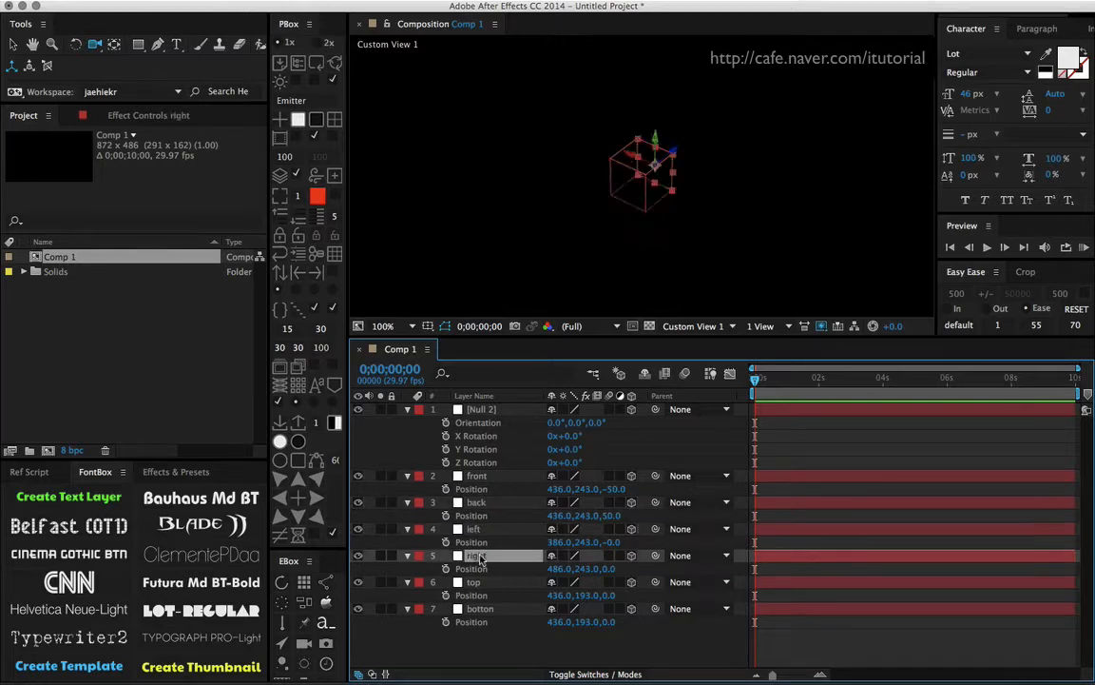
left_click(480, 583)
left_click(483, 610)
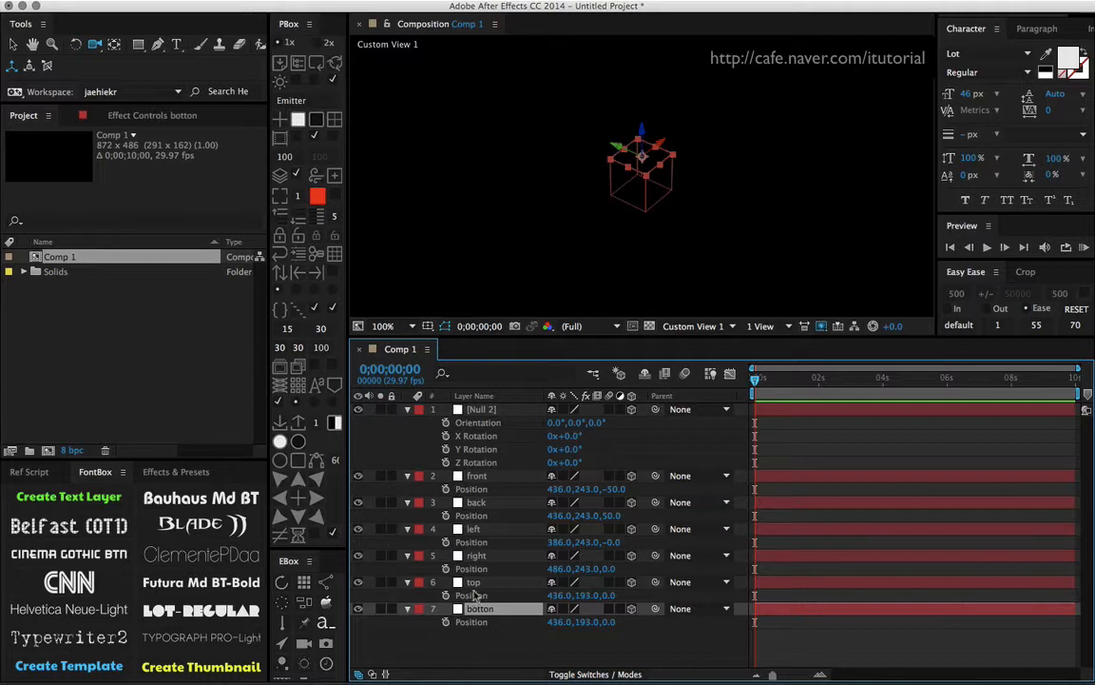
Parent the botton null to Null 2 again and set Null 2's X Rotation to 180°.
key("Return")
left_click_drag(654, 609, 481, 411)
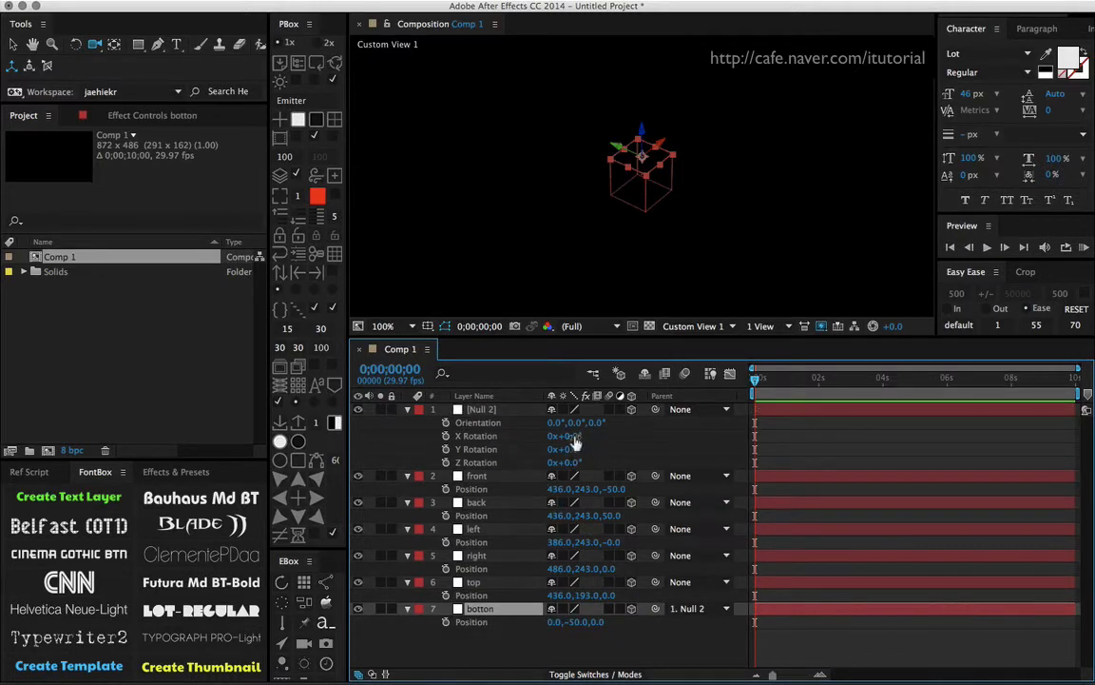
left_click_drag(567, 435, 706, 442)
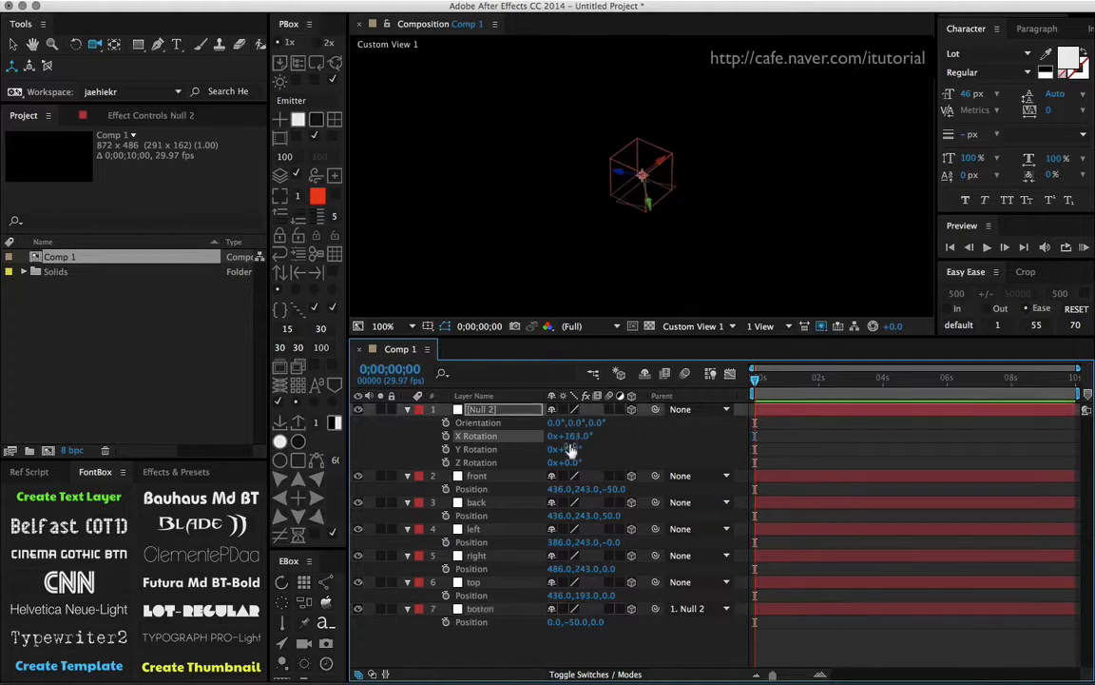
left_click(572, 437)
type("2")
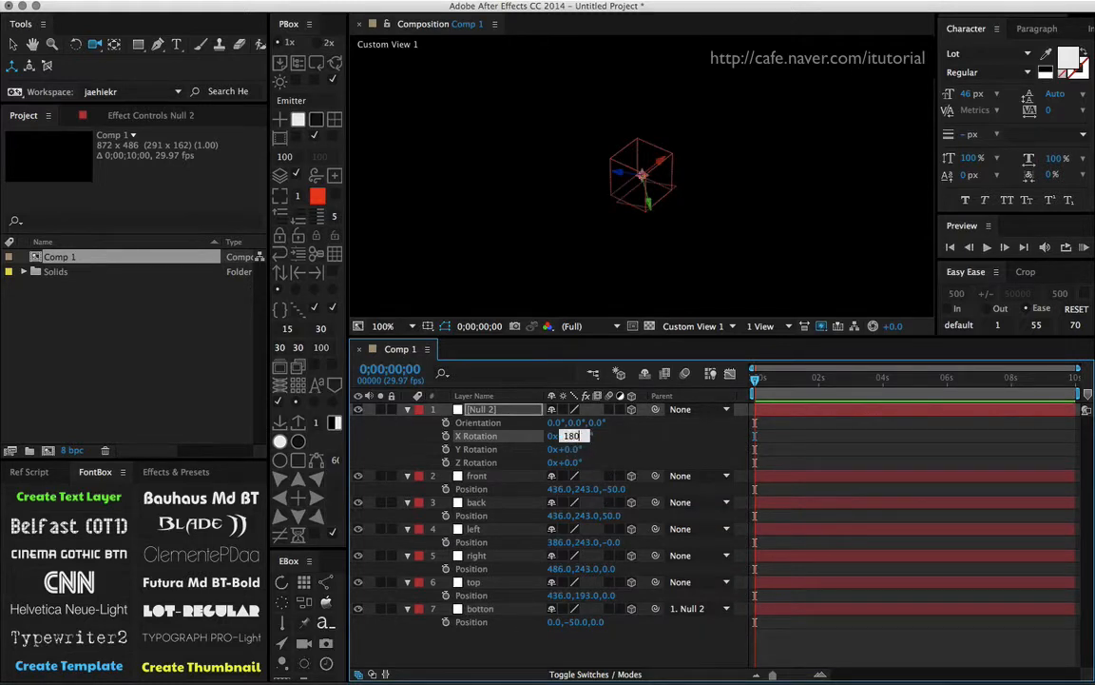
key("Return")
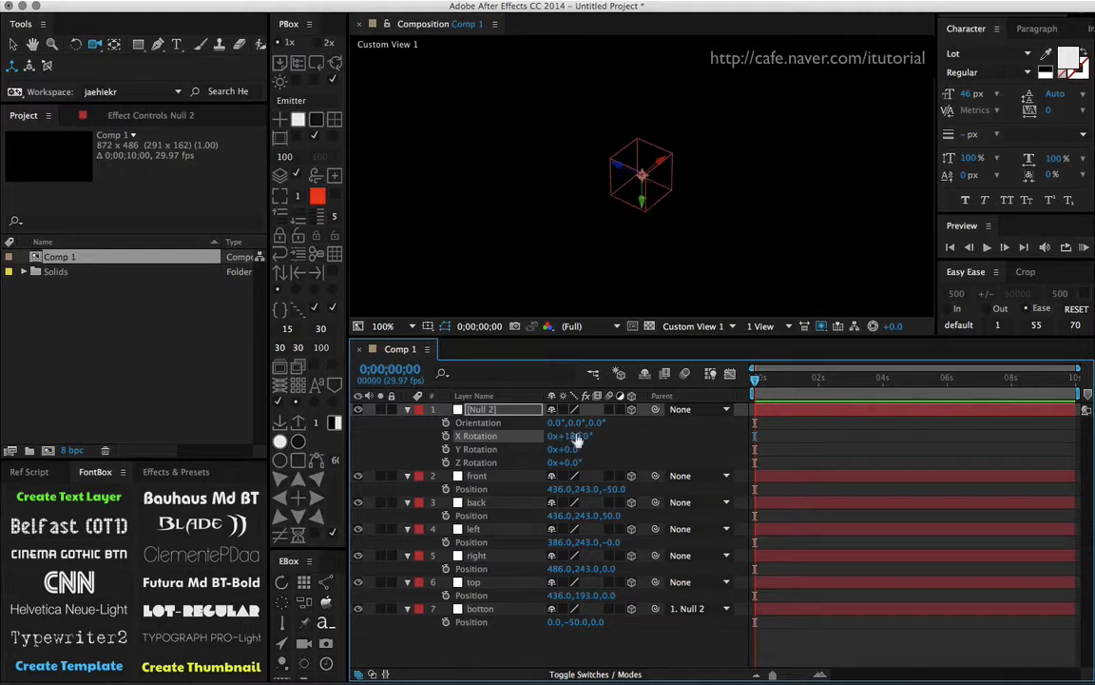
Delete Null 2 and check the placement of the botton and top nulls.
left_click(500, 412)
key("Delete")
left_click(482, 543)
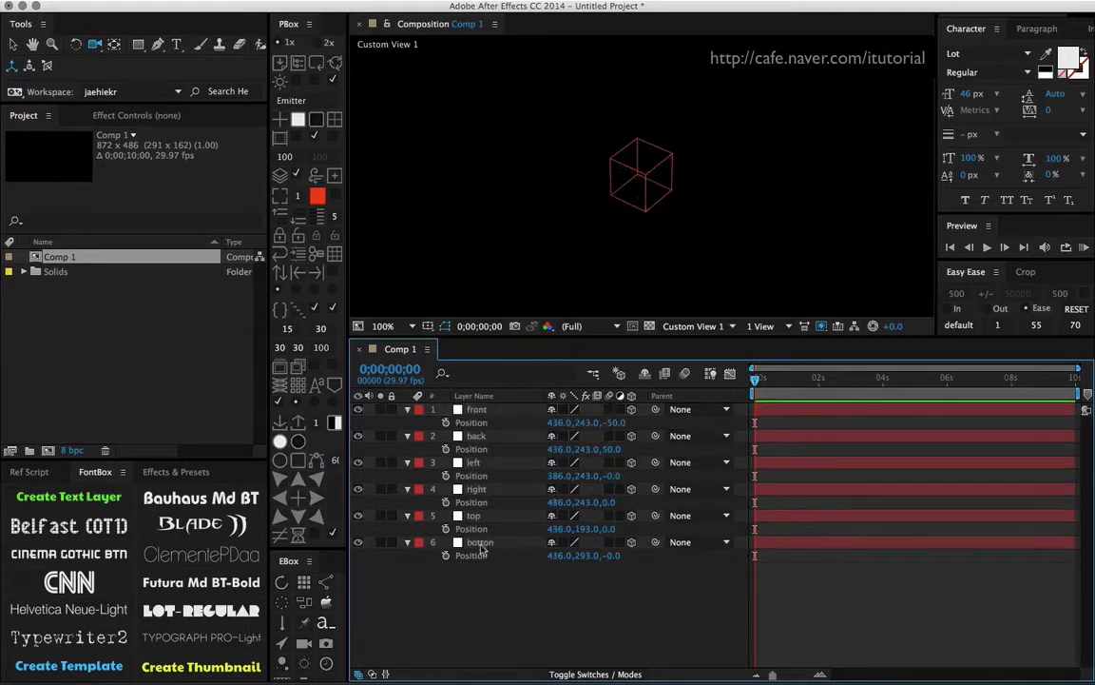
left_click(480, 516)
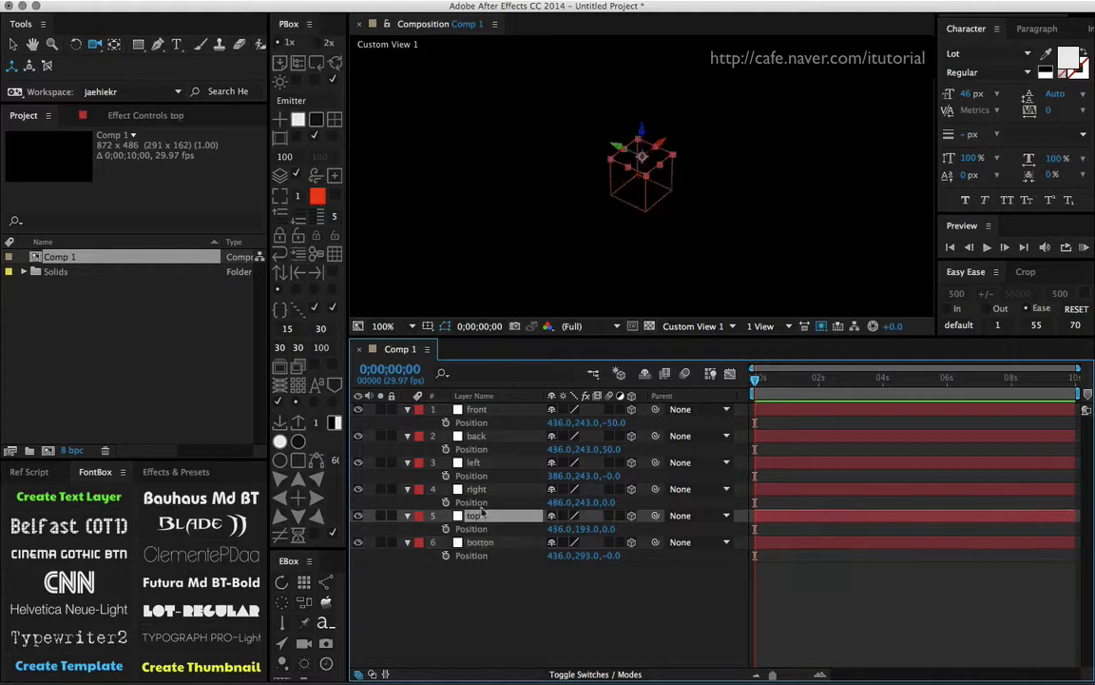
Collapse the properties of all six face null layers and deselect them.
left_click_drag(473, 577, 427, 442)
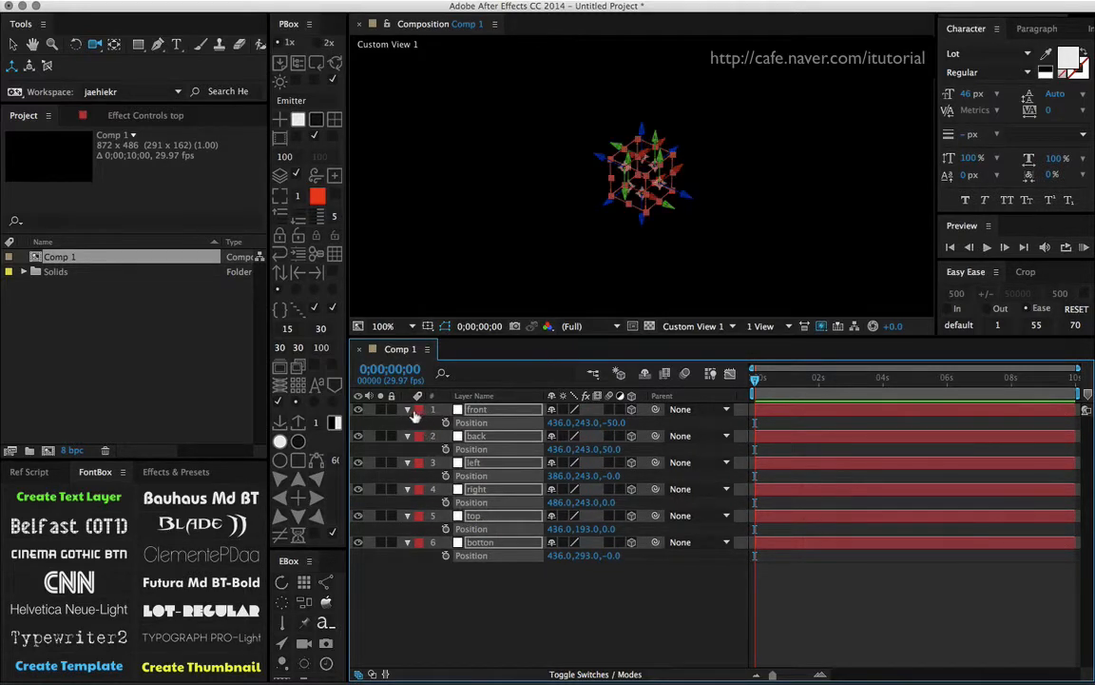
left_click(408, 411)
left_click(501, 511)
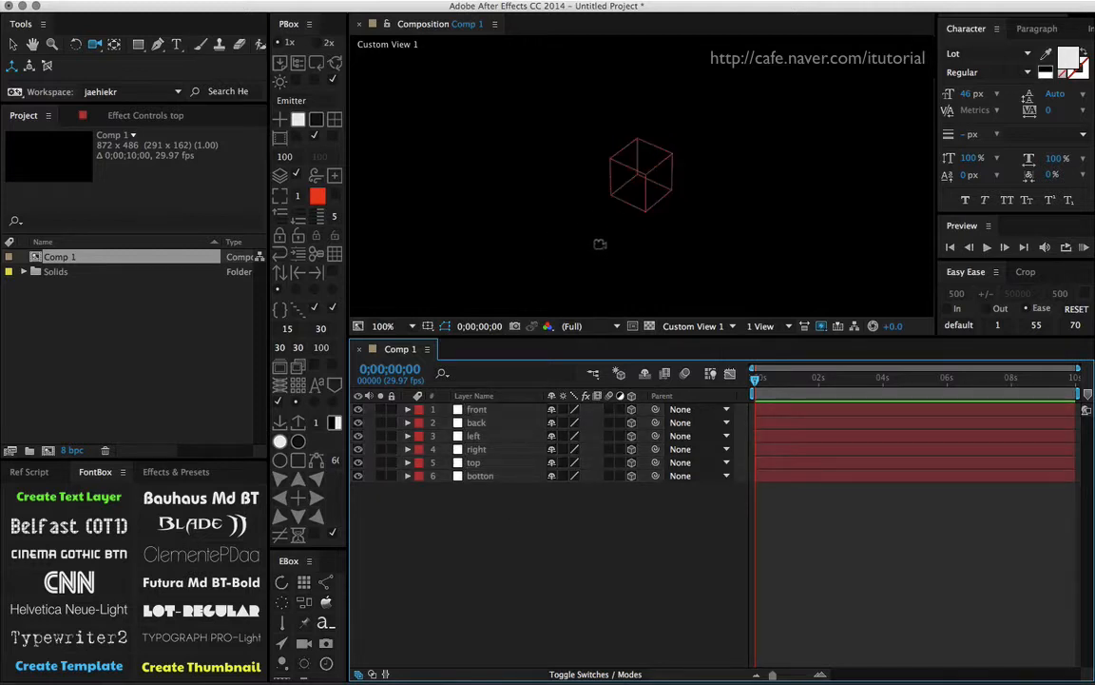
Draw a rectangle shape layer about 67 × 66 px beside the cube, with an orange fill and a 34 px stroke.
left_click(14, 44)
left_click(138, 44)
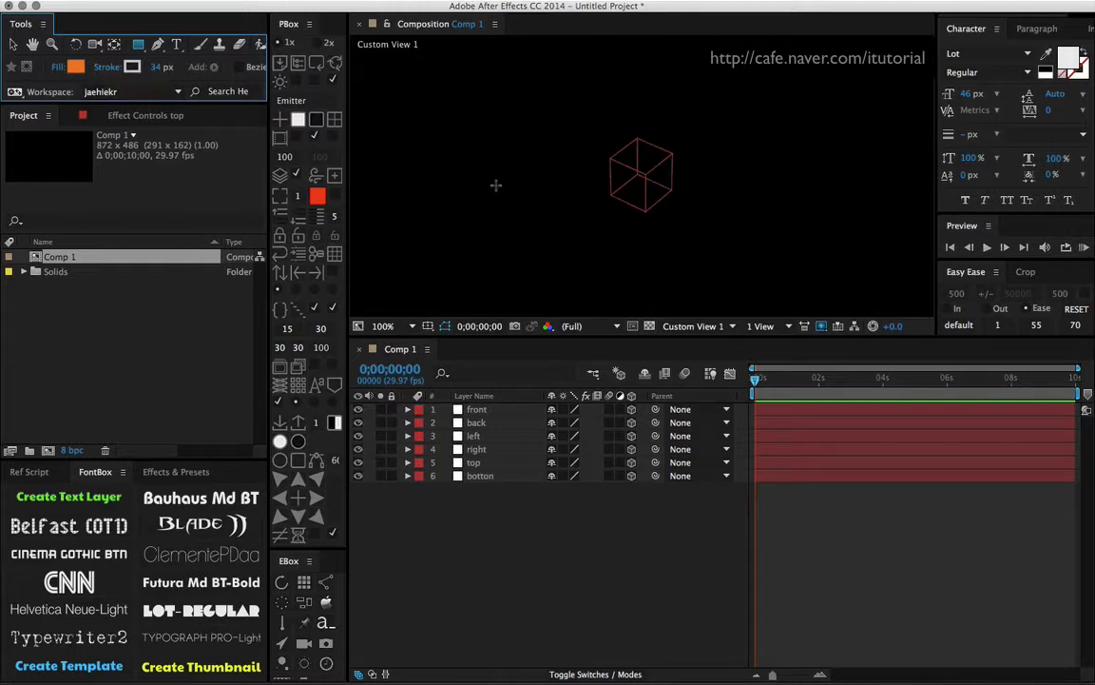
left_click_drag(531, 122, 584, 174)
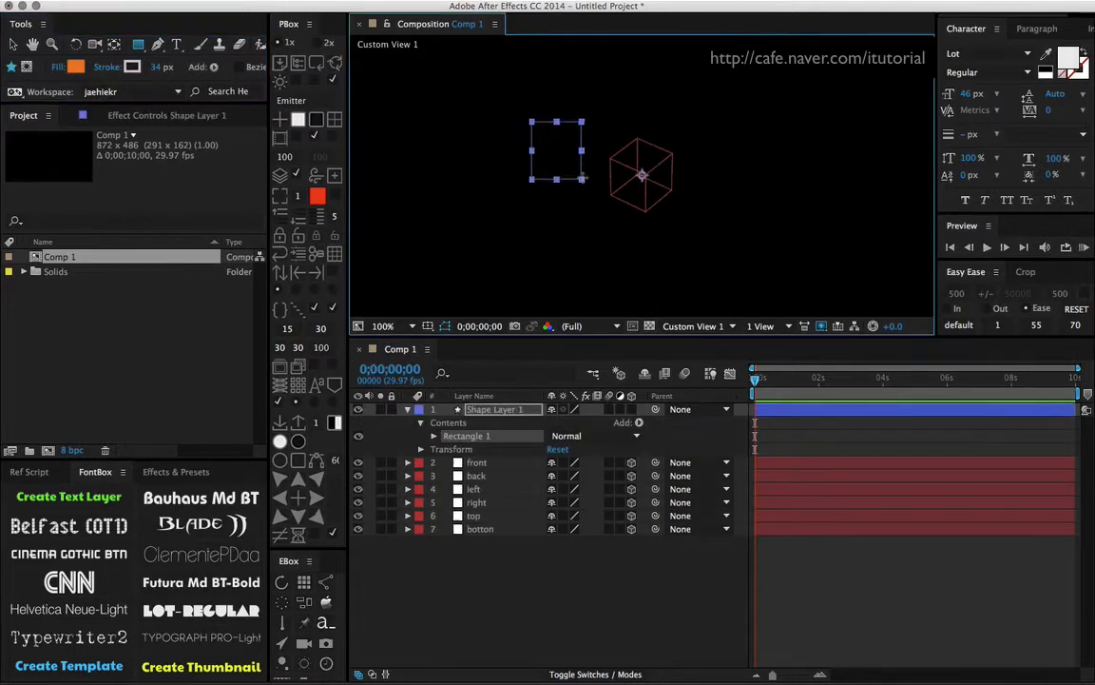
Set the rectangle path's size to 100 × 100 and view the composition through the Active Camera.
left_click(434, 437)
left_click(433, 437)
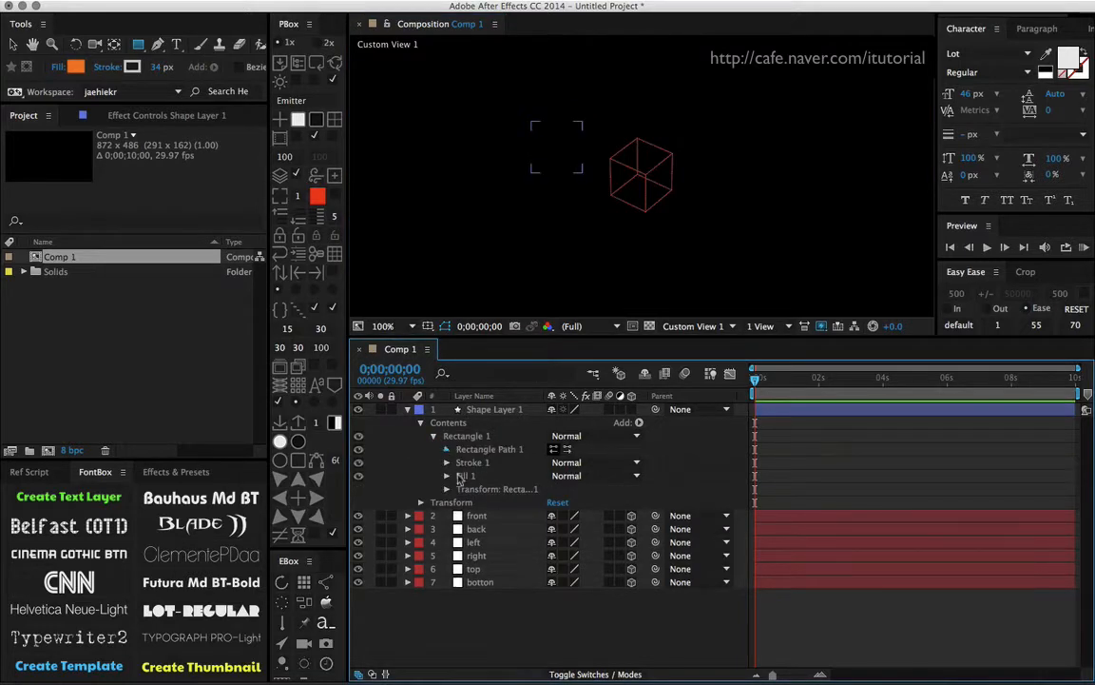
left_click(446, 449)
left_click(582, 462)
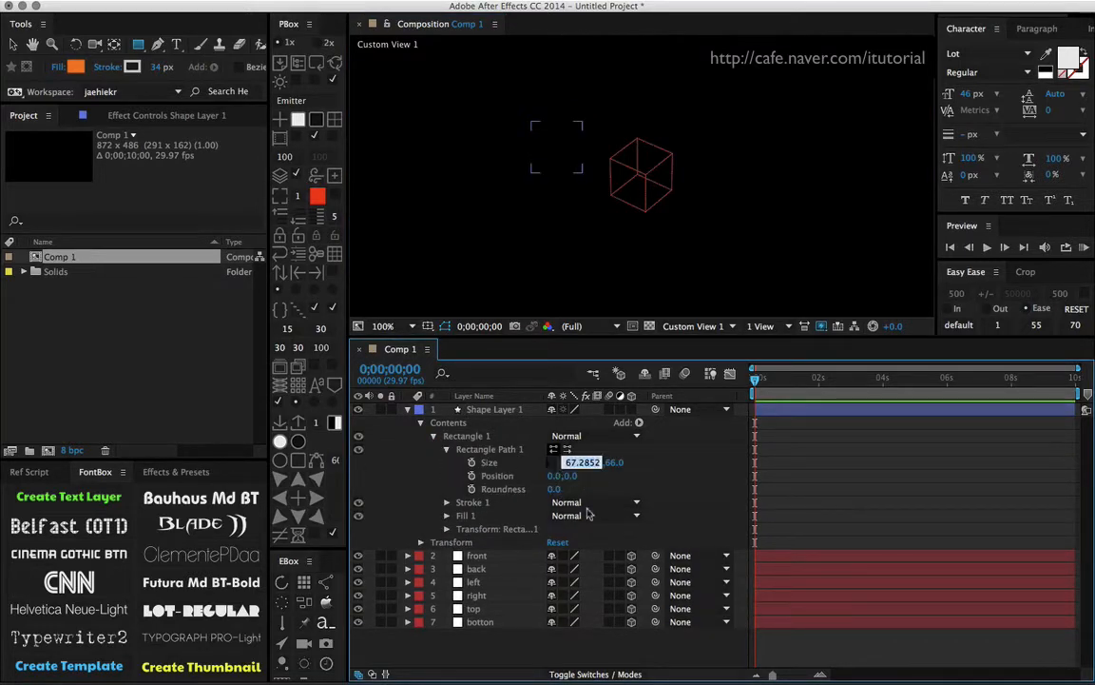
type("100")
key("Tab")
type("100")
key("Return")
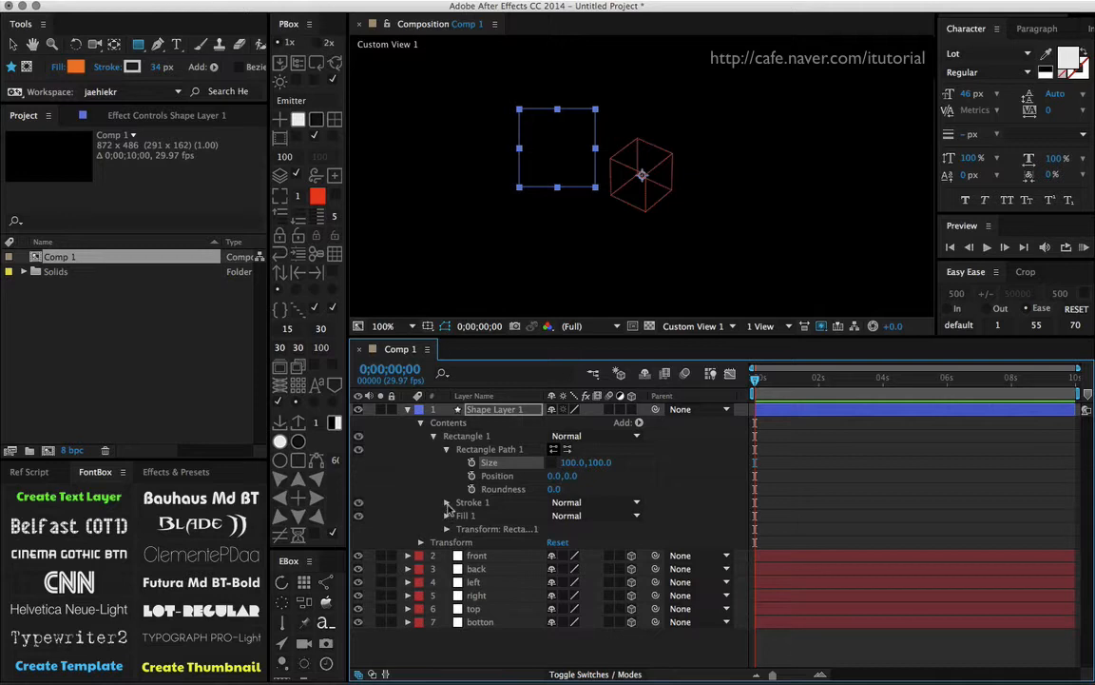
left_click(693, 326)
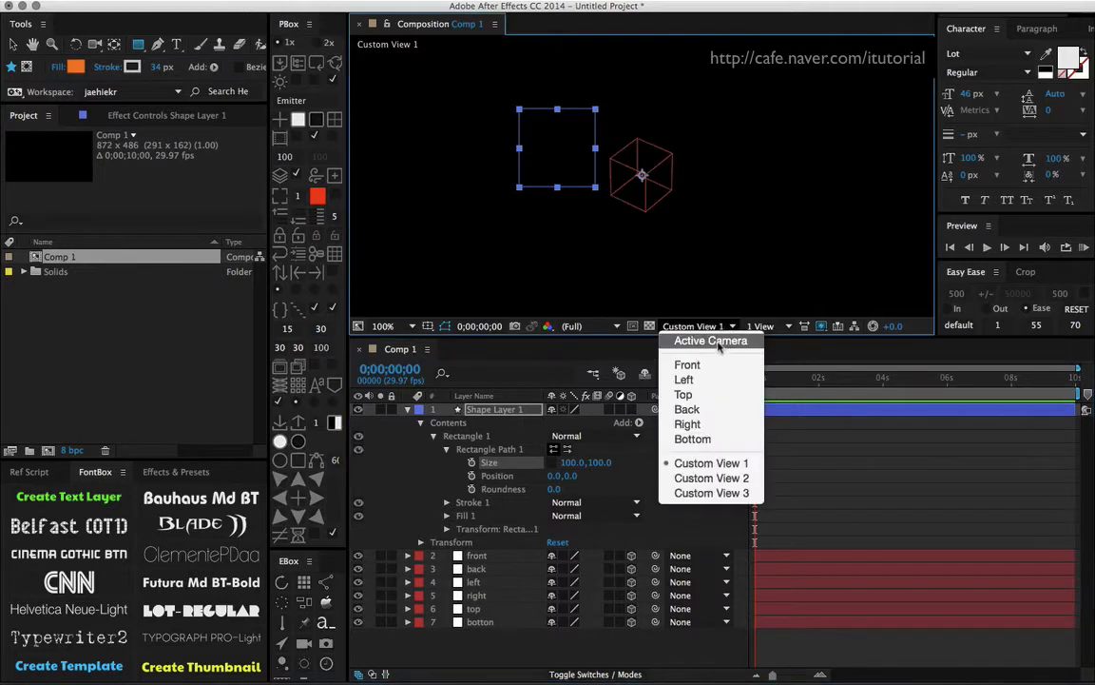
left_click(704, 344)
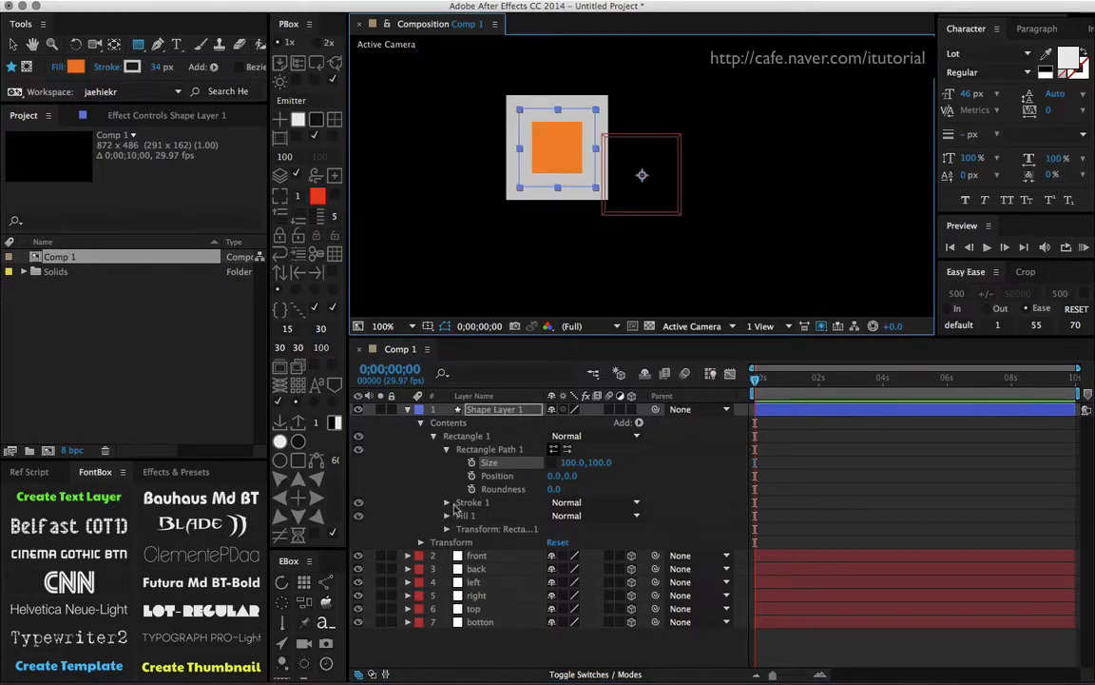
Set the position in the rectangle group's transform to 0, 0 and collapse that transform.
left_click(446, 529)
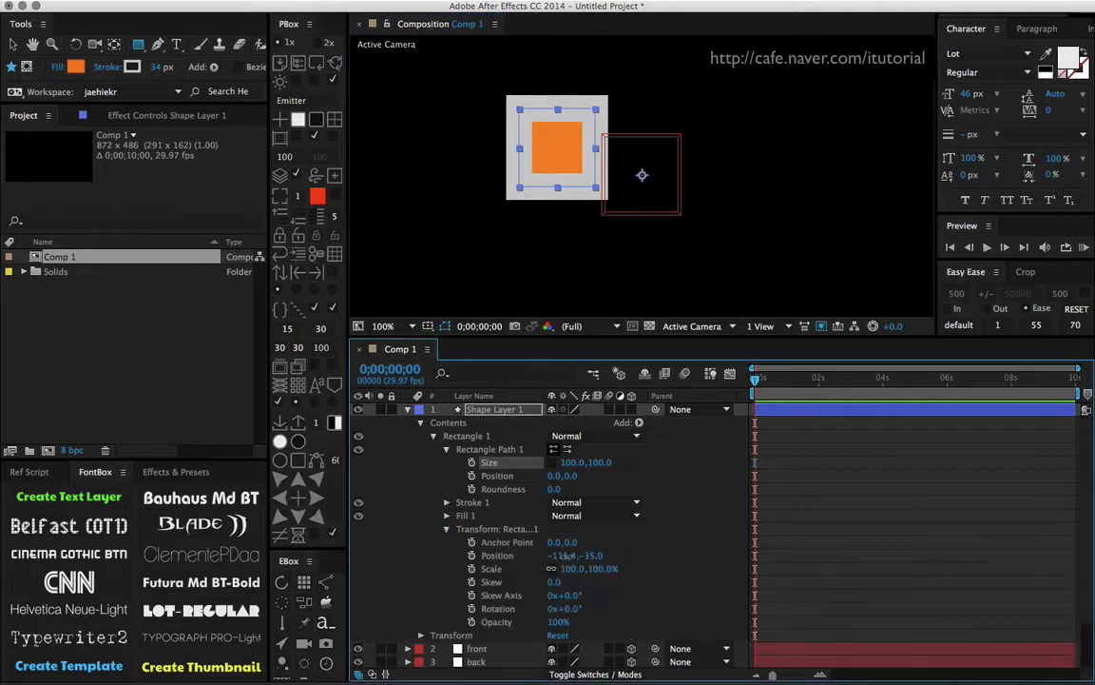
left_click(575, 555)
type("0")
key("Tab")
type("0")
key("Return")
left_click(506, 542)
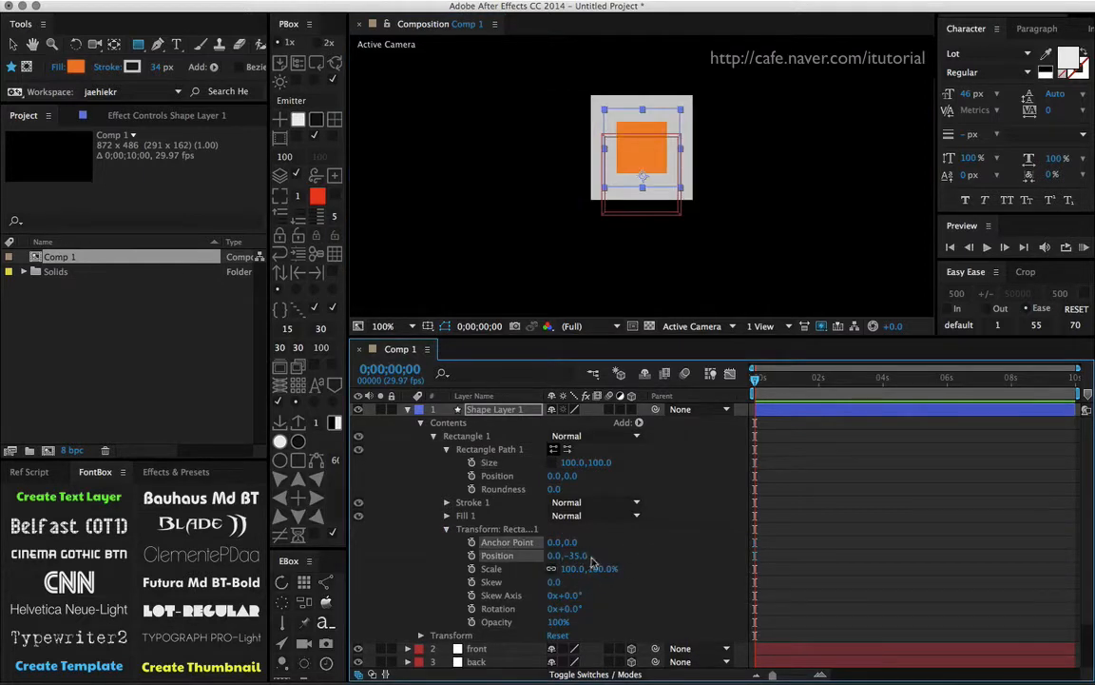
left_click(497, 555, "shift")
left_click(445, 528)
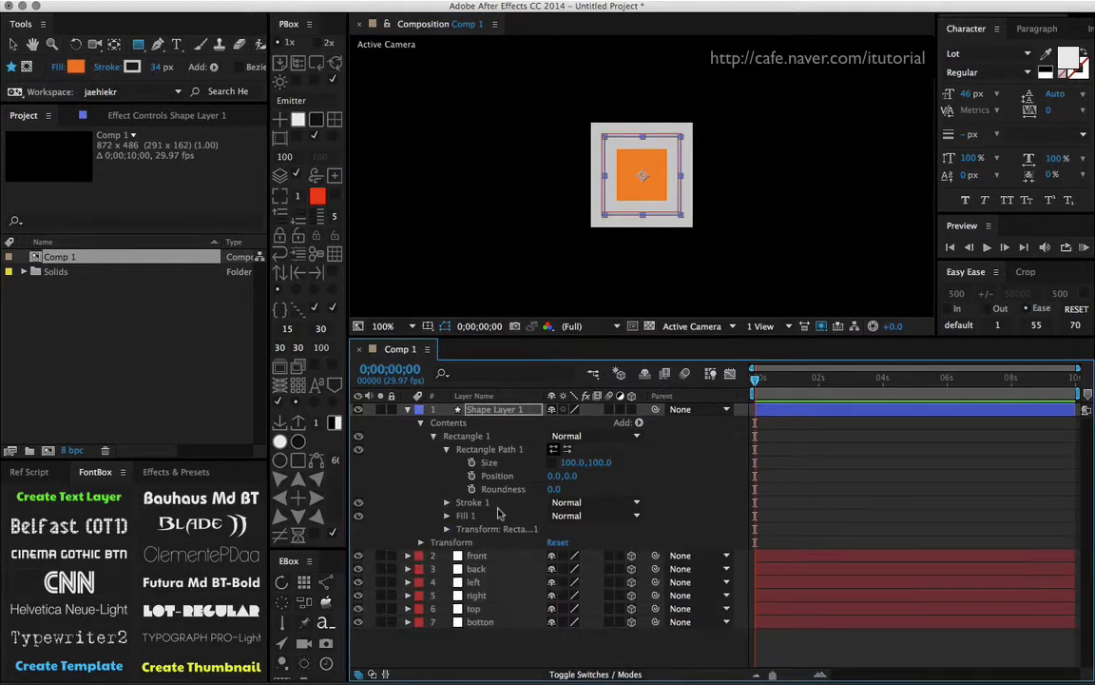
Set the width of Stroke 1 to 36, then collapse and deselect the shape layer.
left_click(469, 504)
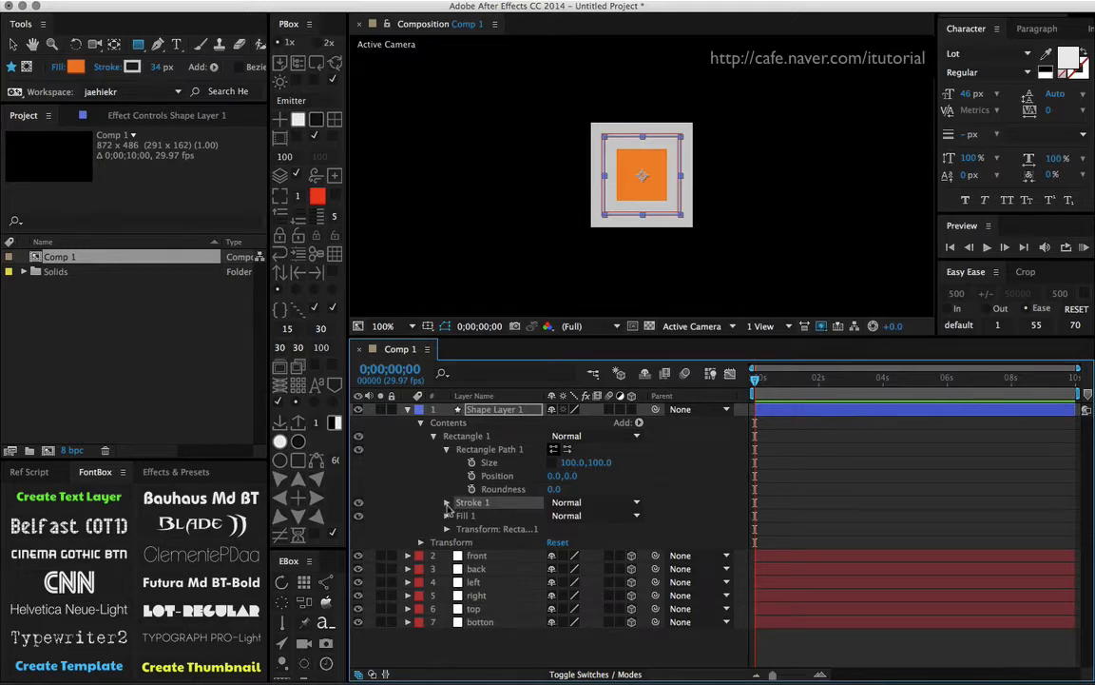
left_click(445, 503)
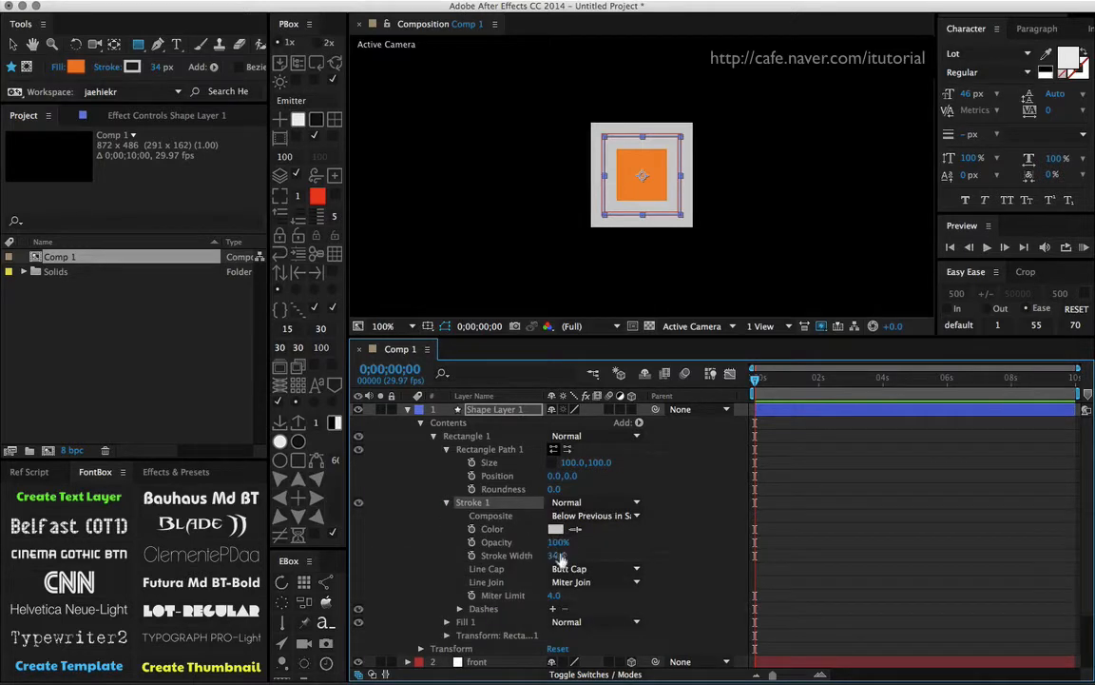
mouse_move(561, 558)
left_mouse_down()
mouse_move(547, 557)
mouse_move(576, 556)
mouse_move(561, 555)
left_mouse_up()
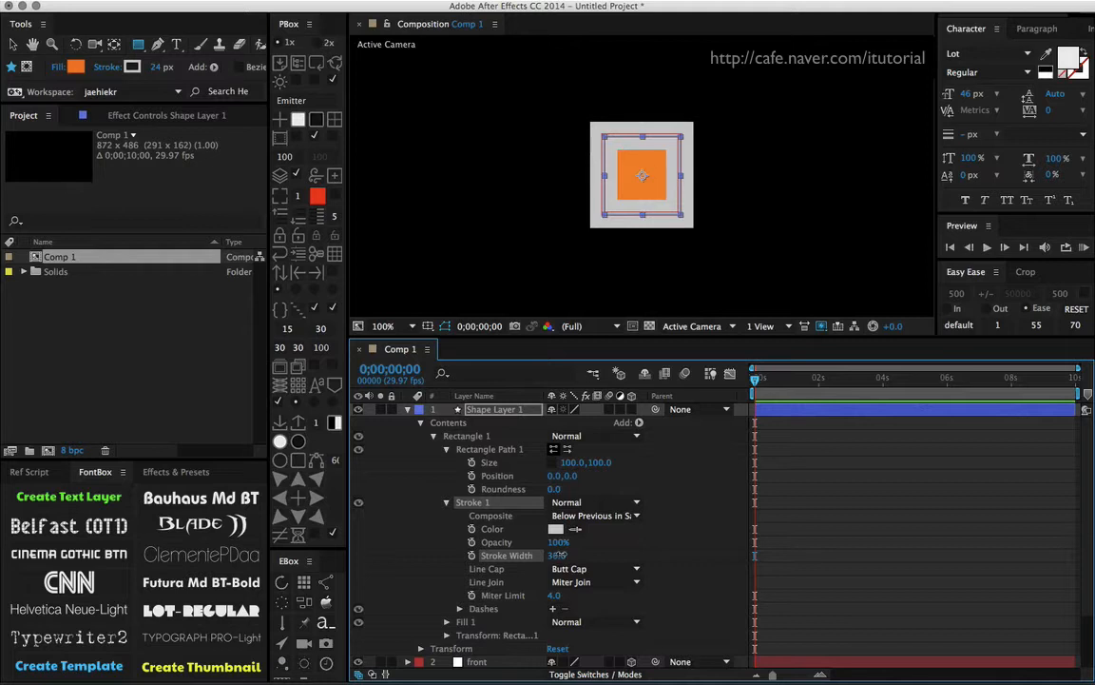
left_click(407, 410)
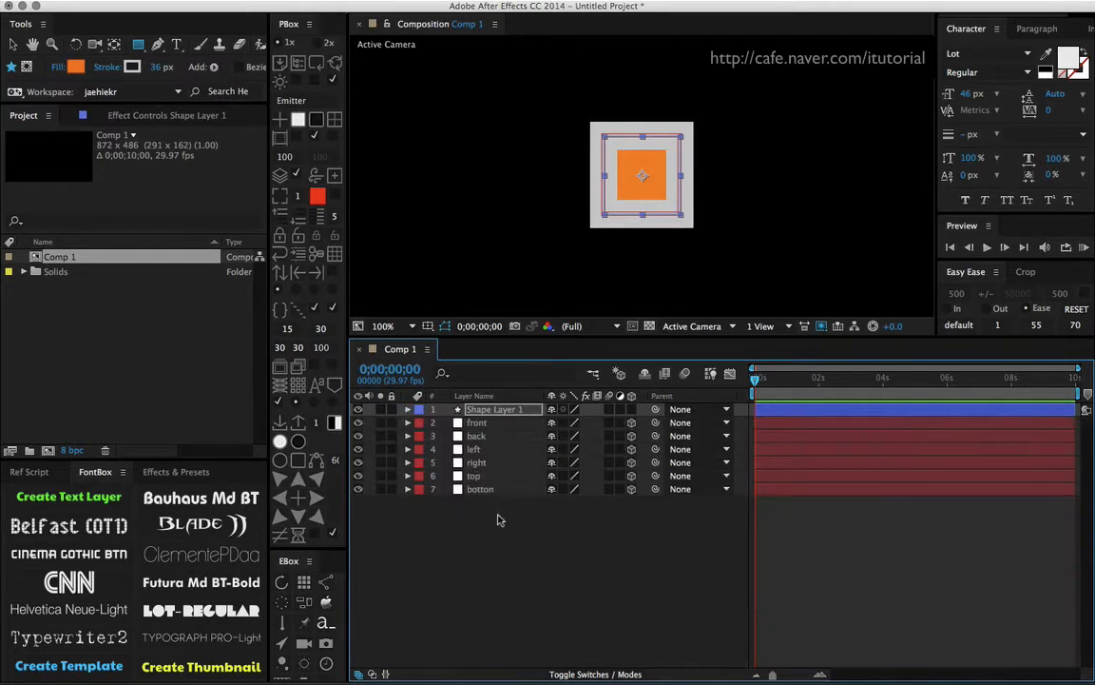
left_click(502, 519)
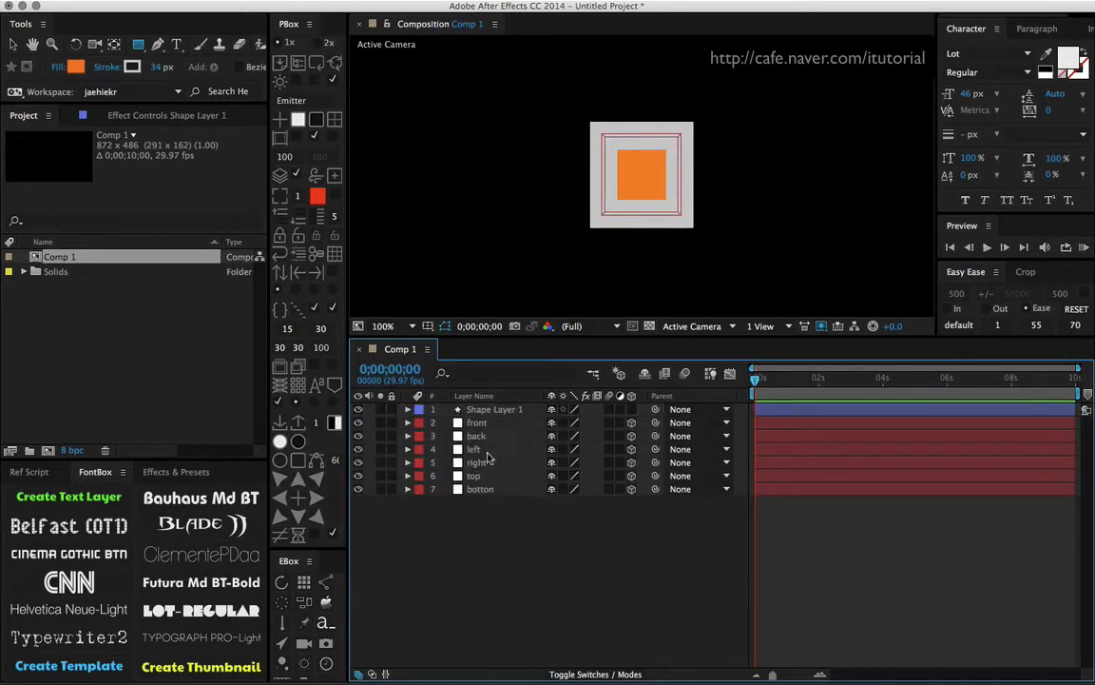
left_click_drag(491, 518, 498, 424)
left_click(496, 410)
left_click(280, 441)
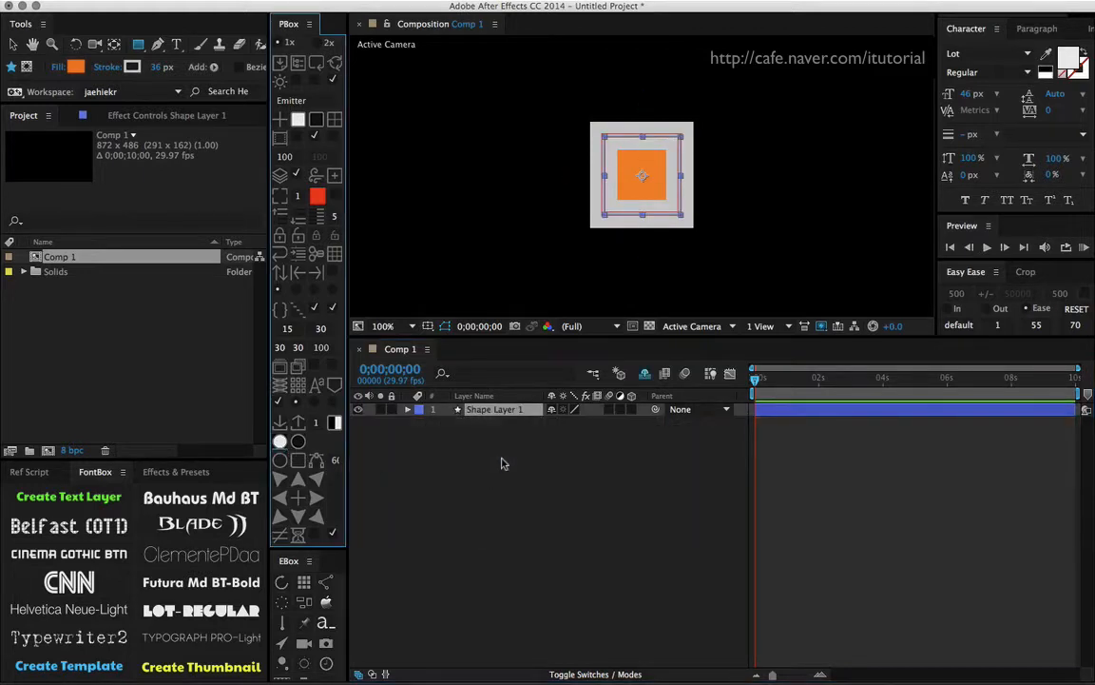
left_click(504, 462)
left_click(490, 419)
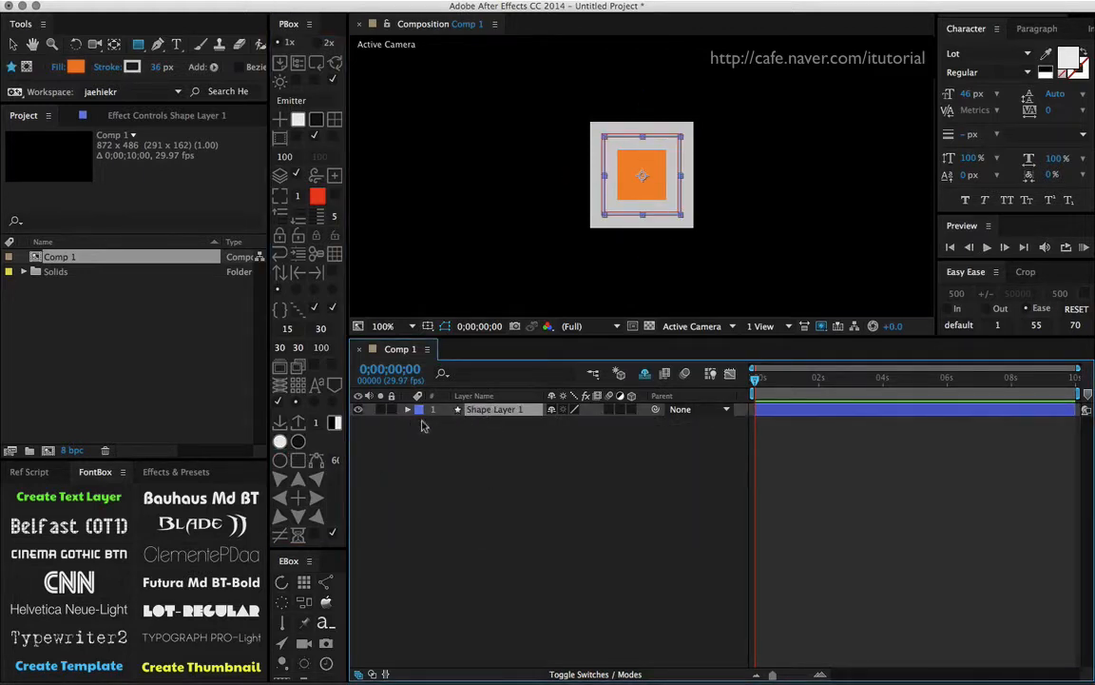
left_click(299, 441)
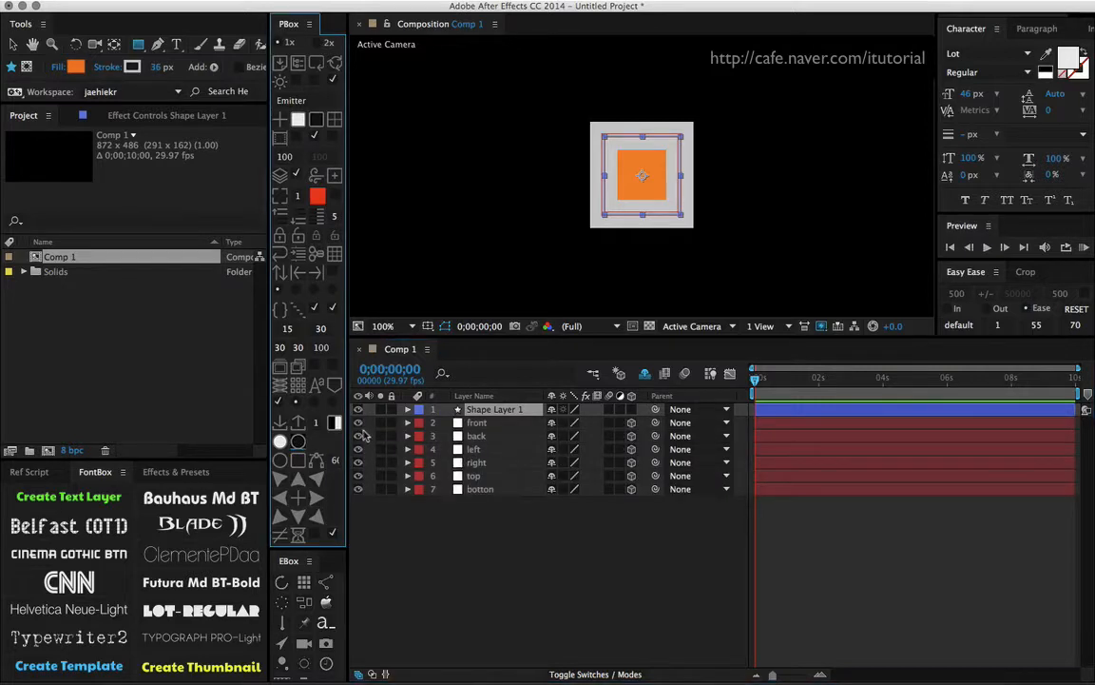
Turn off the visibility of the six face nulls and hide all layers except Shape Layer 1 from the timeline.
left_click_drag(357, 422, 357, 476)
left_click(359, 491)
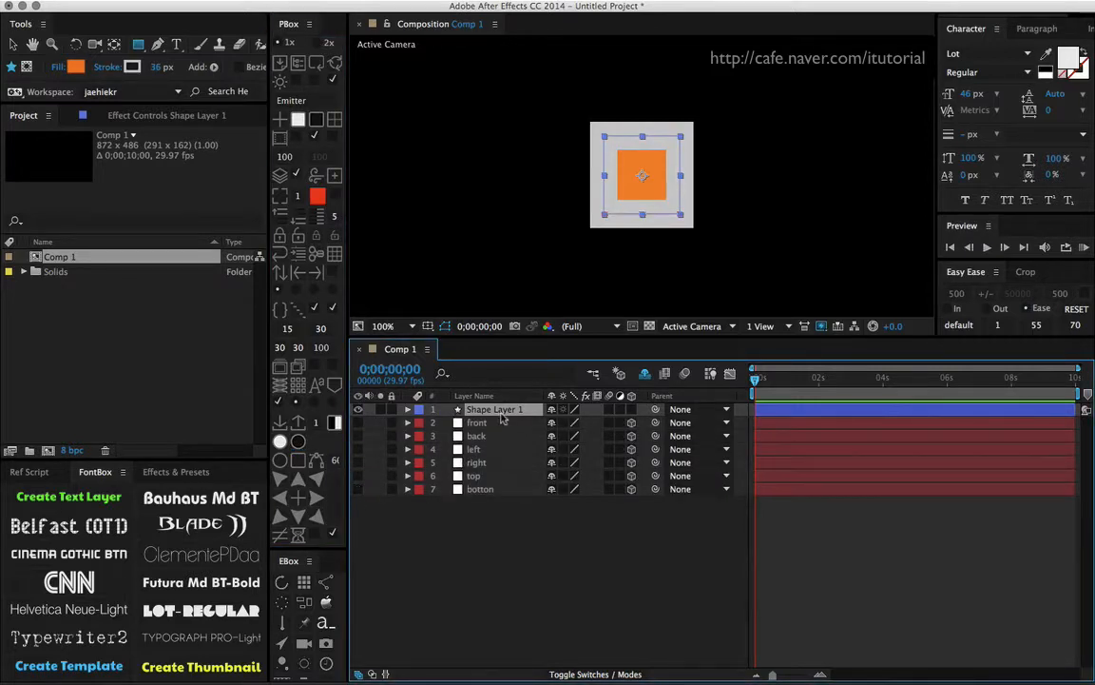
left_click(280, 441)
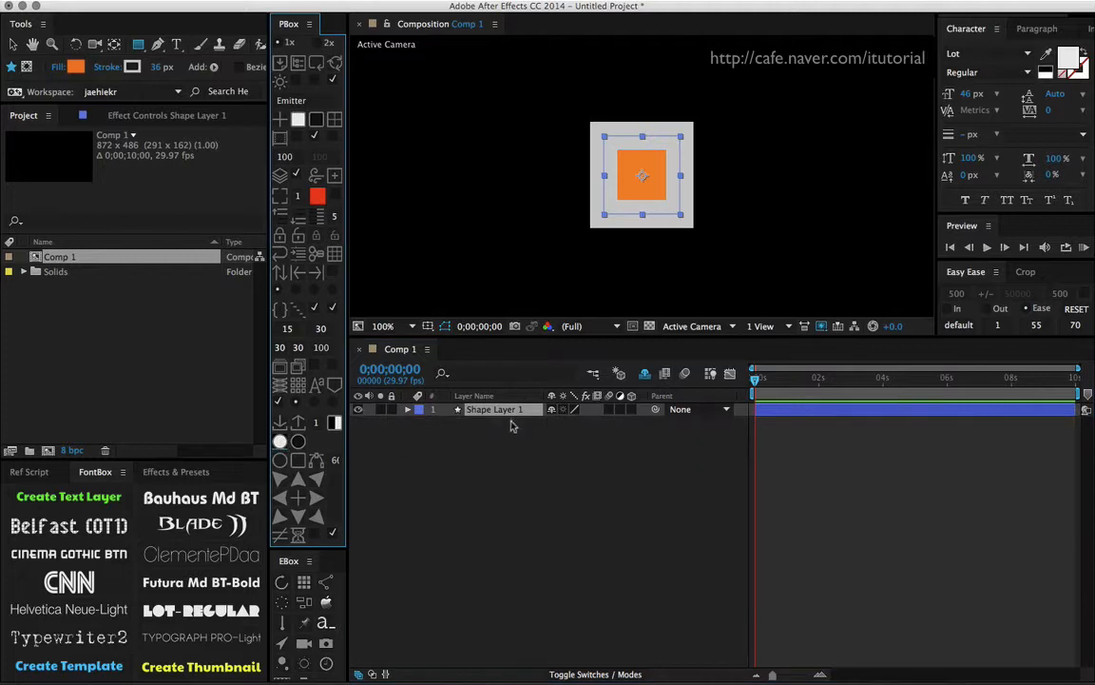
left_click(409, 451)
left_click(471, 411)
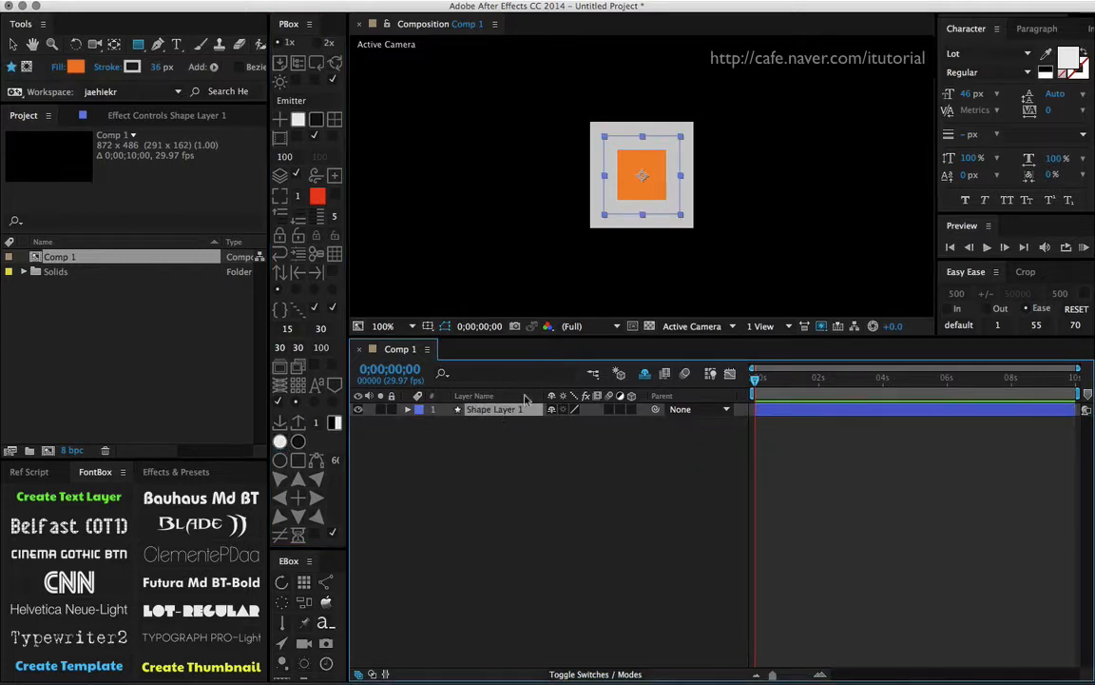
Expand the shape layer's properties and try stroke widths of 52 and 41.
left_click(407, 409)
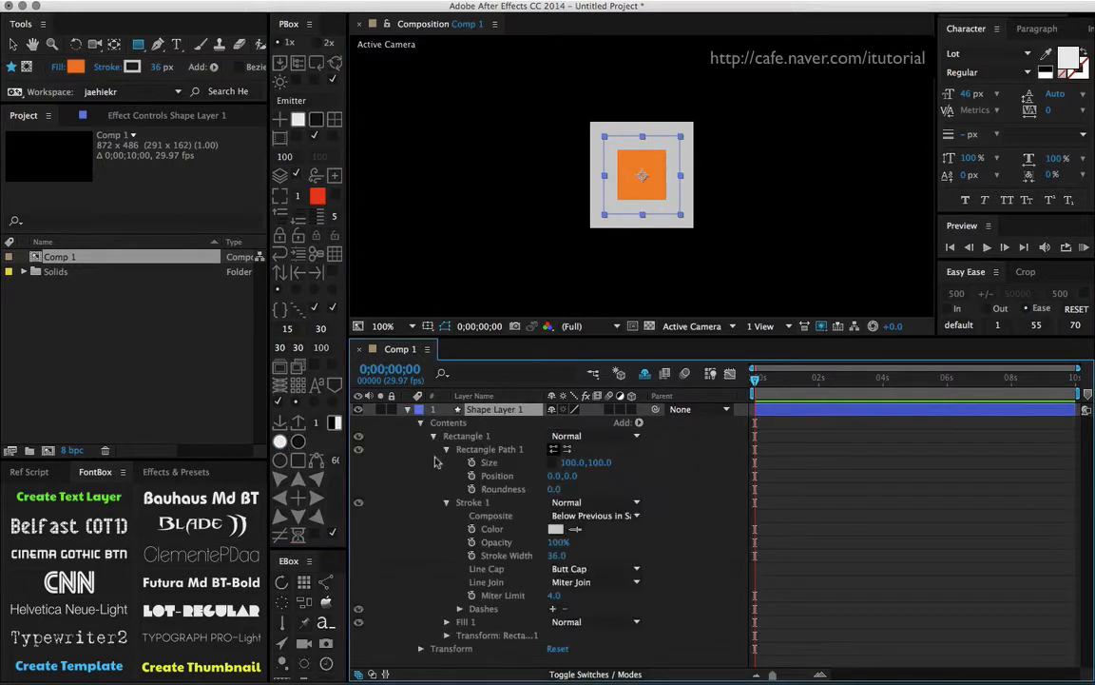
mouse_move(557, 556)
left_mouse_down()
mouse_move(594, 555)
mouse_move(576, 555)
left_mouse_up()
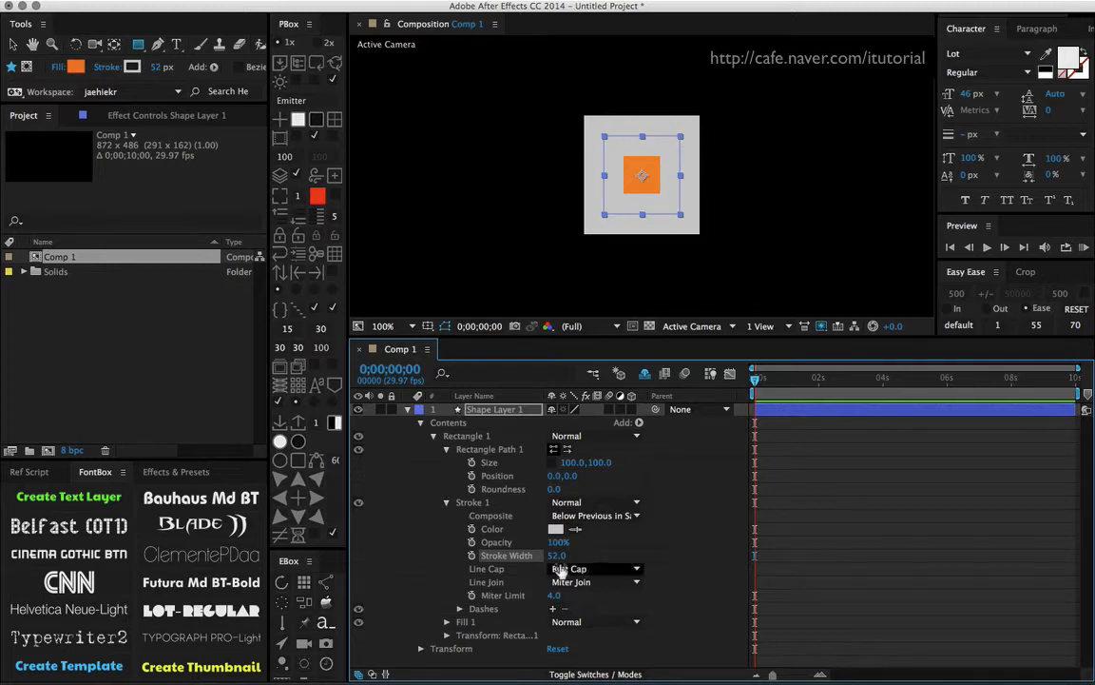
left_click_drag(557, 555, 563, 537)
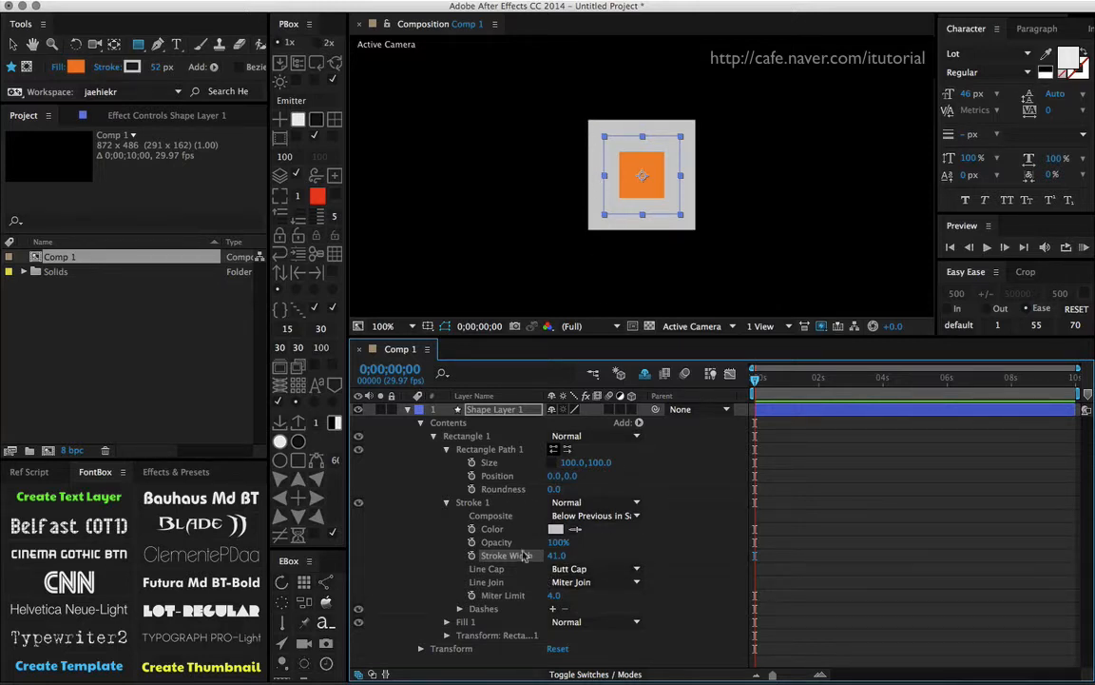
Add an Offset Paths operator to the rectangle, place it below Fill 1 and set its amount to -8.
left_click(639, 422)
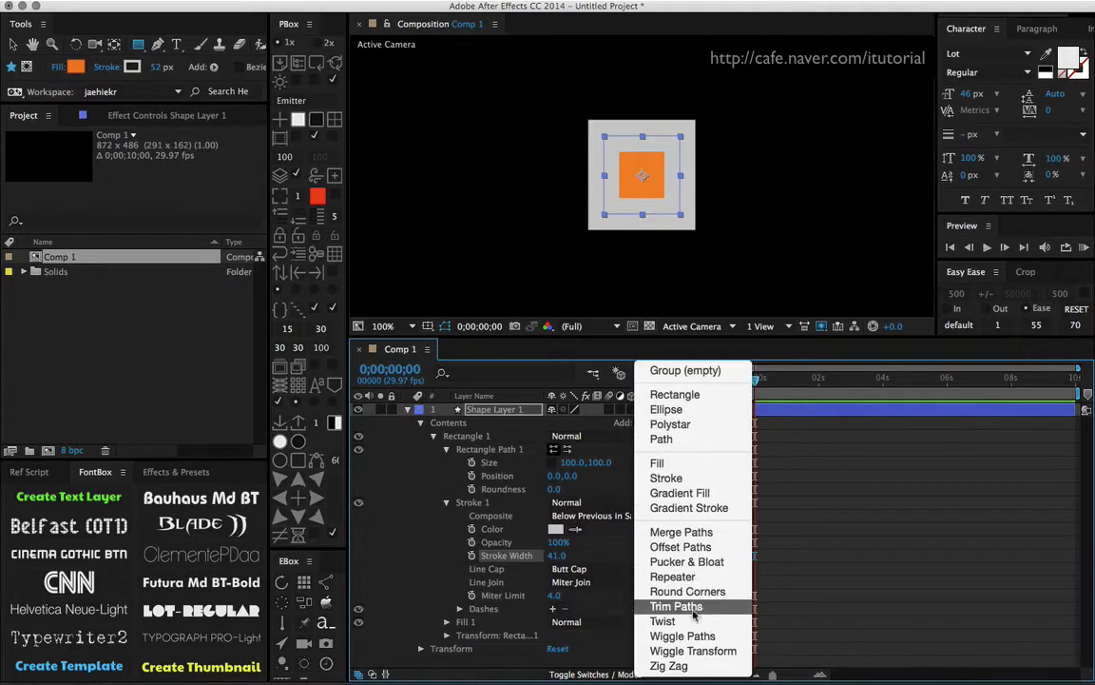
left_click(681, 547)
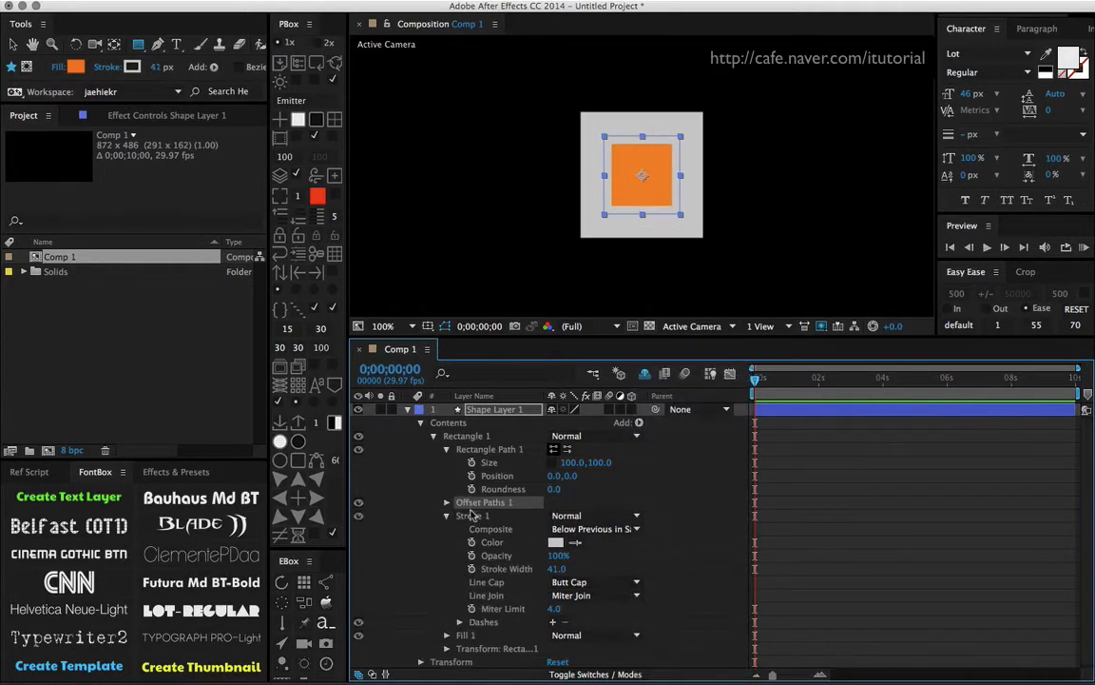
left_click(447, 516)
left_click_drag(485, 502, 451, 529)
left_click(447, 530)
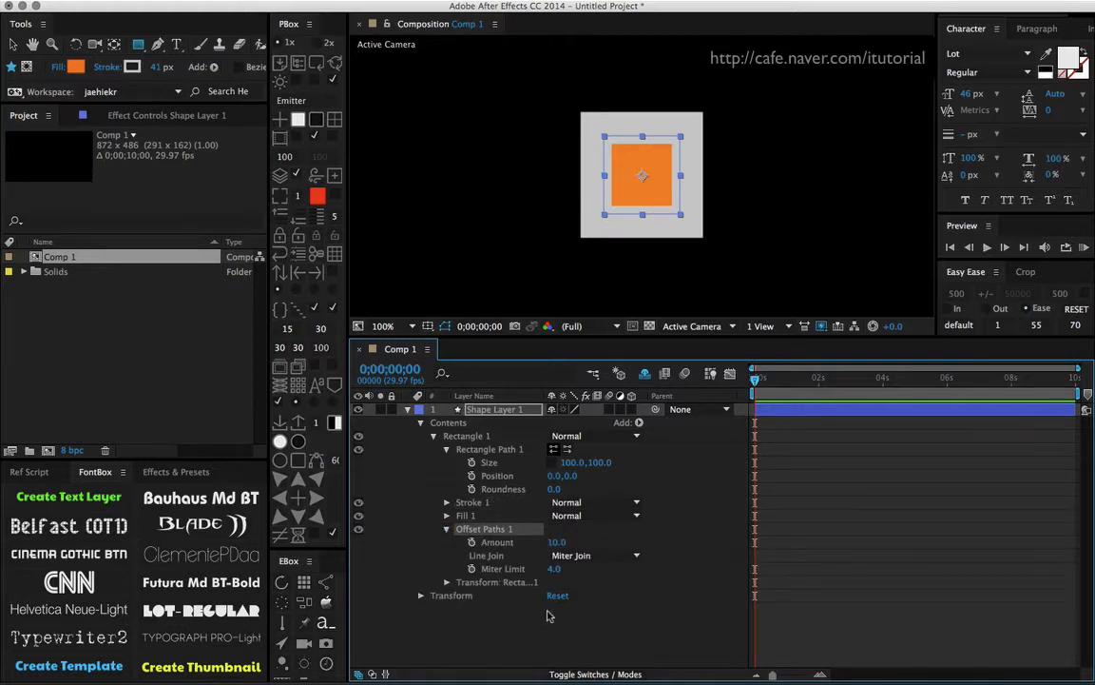
left_click_drag(561, 542, 543, 542)
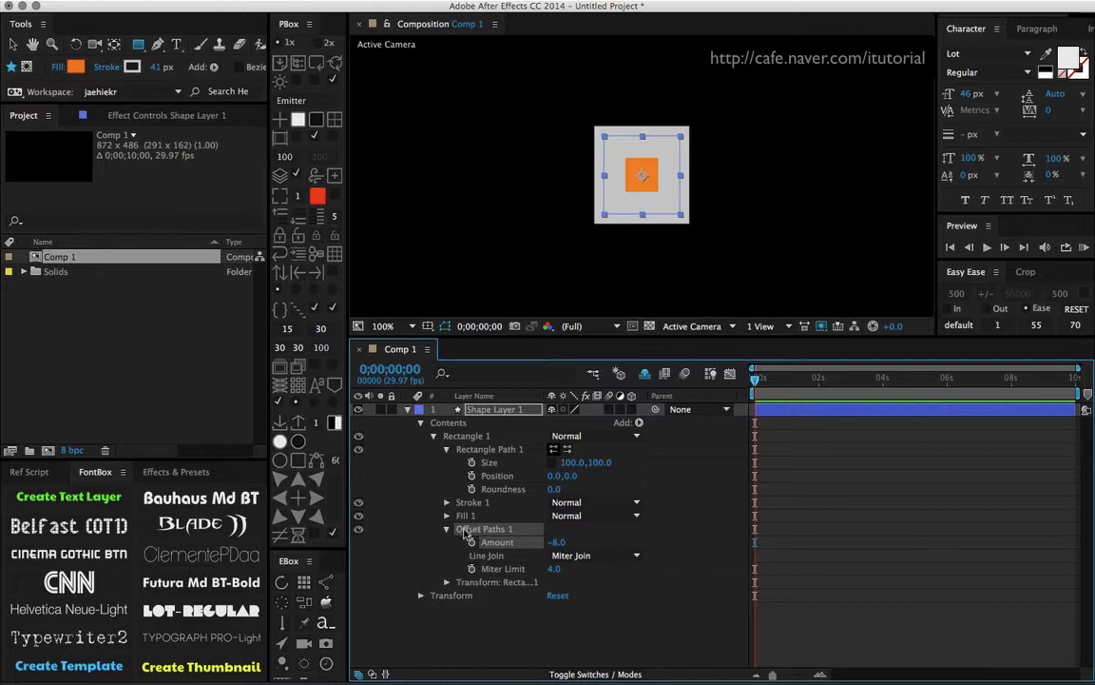
Add an expression to the Offset Paths amount that links it to Stroke 1's stroke width divided by 2.
left_click(446, 502)
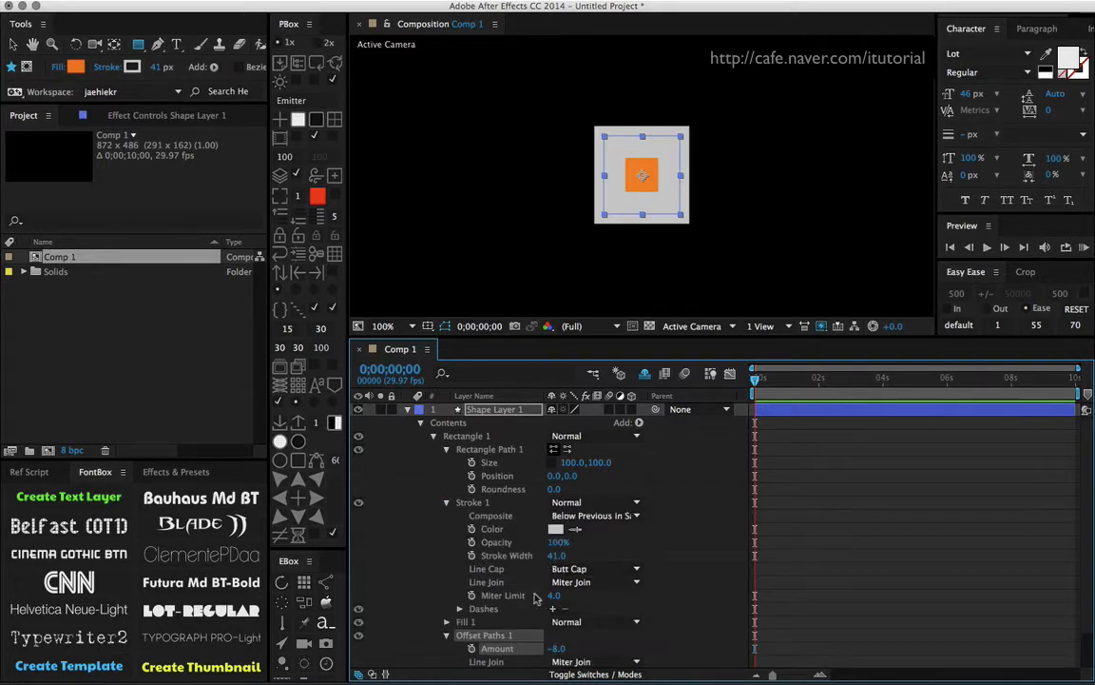
left_click(472, 649, "alt")
left_click_drag(590, 662, 534, 560)
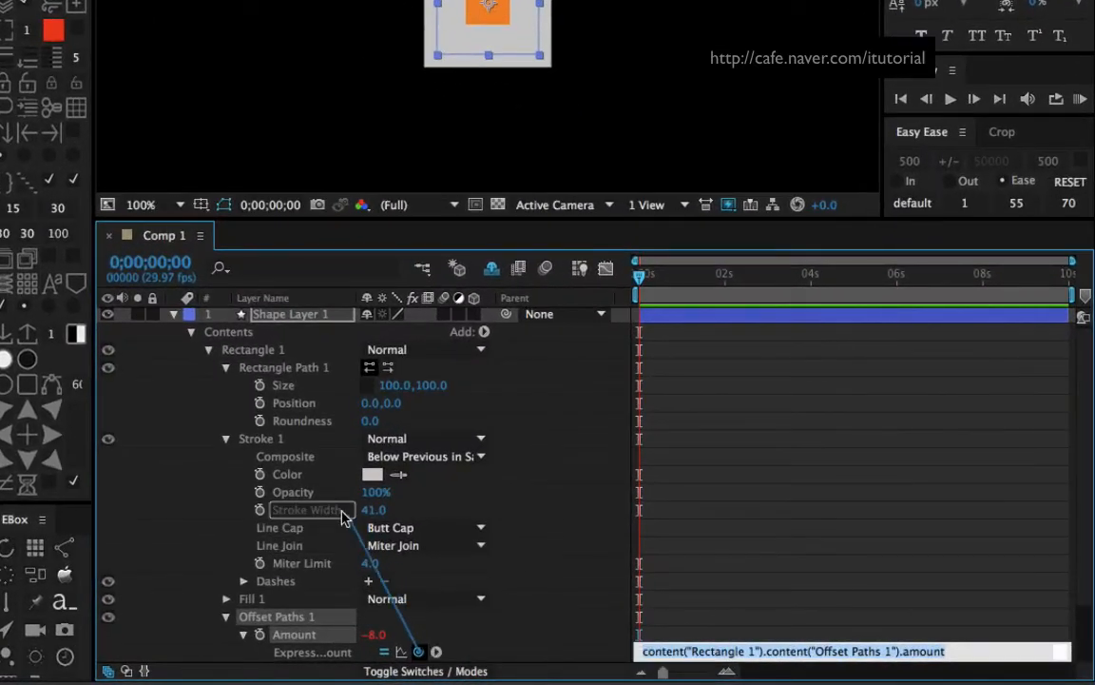
left_click_drag(342, 517, 326, 516)
type("/2")
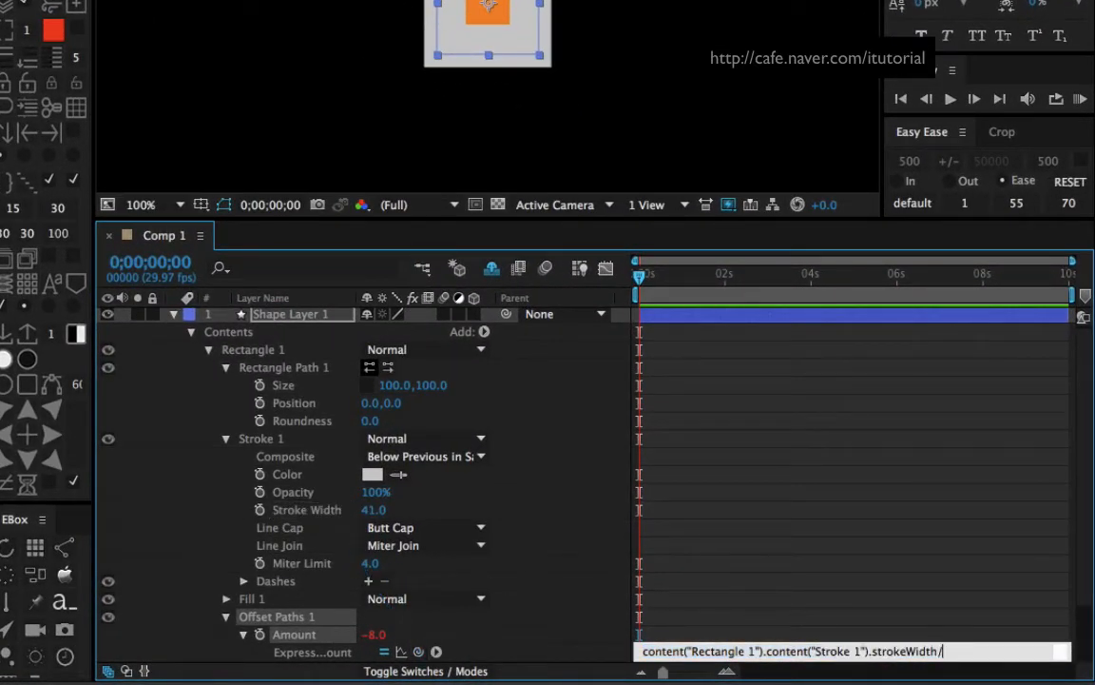
left_click(584, 508)
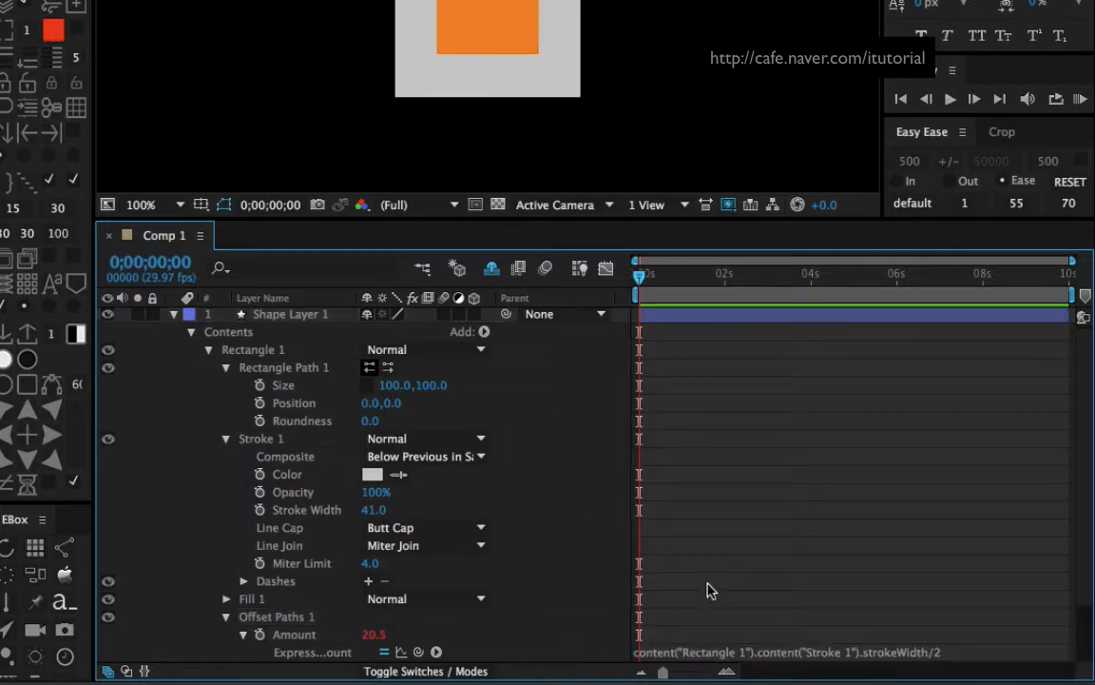
Make the offset expression negative so it reads -content("Rectangle 1").content("Stroke 1").strokeWidth/2.
left_click(662, 652)
left_click(643, 652)
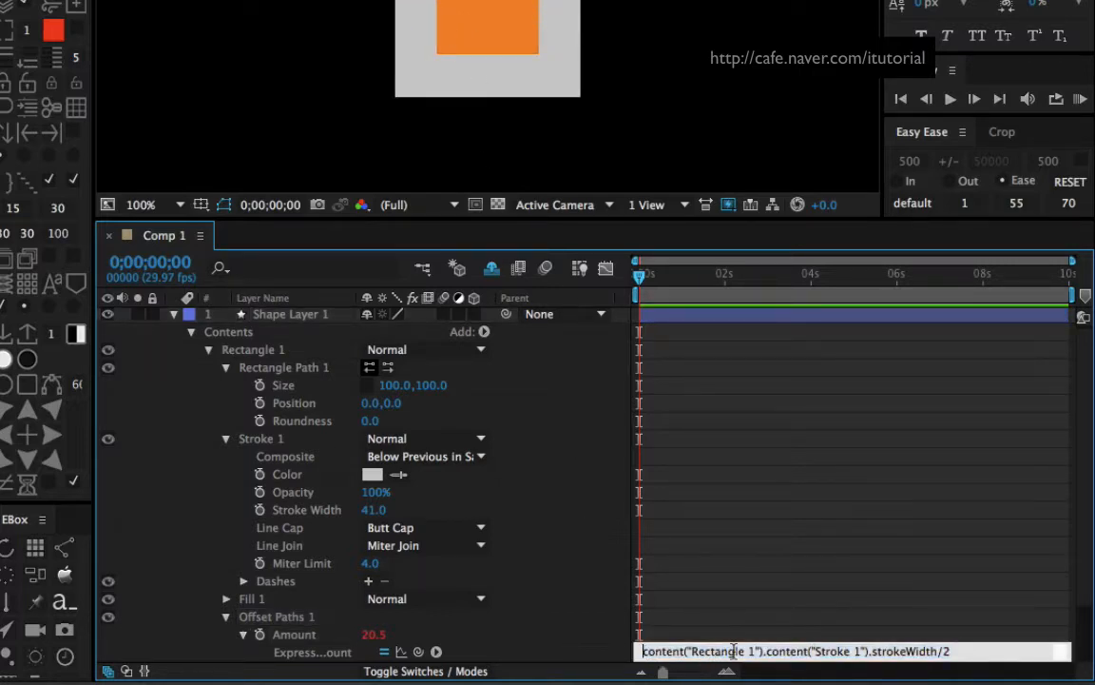
type("-")
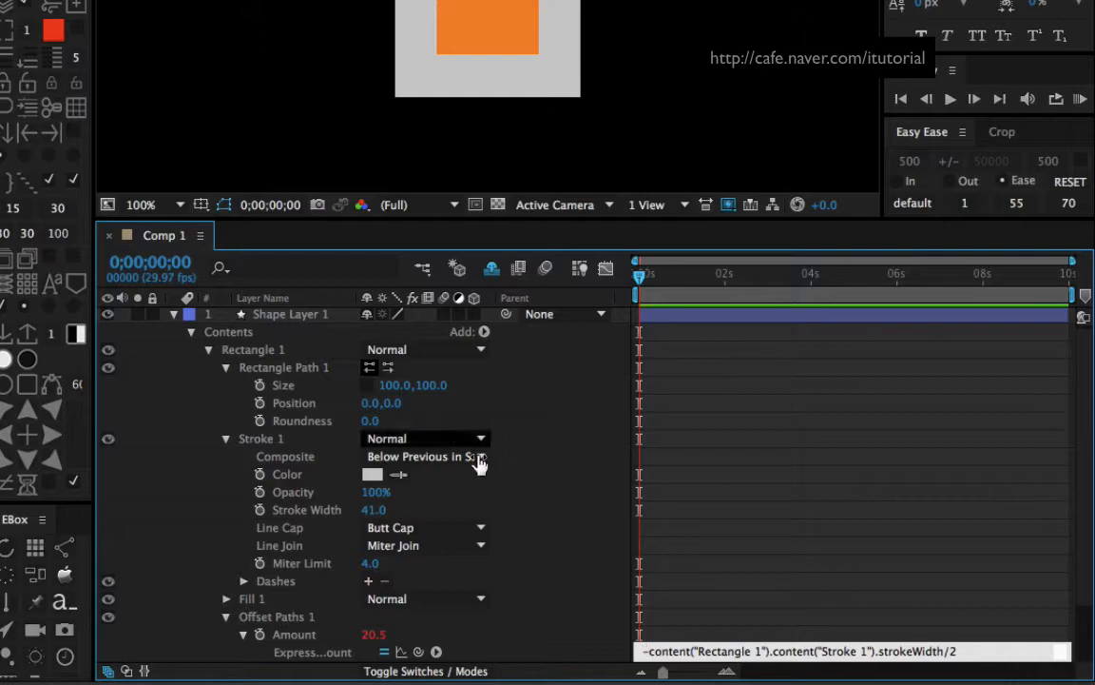
left_click(565, 599)
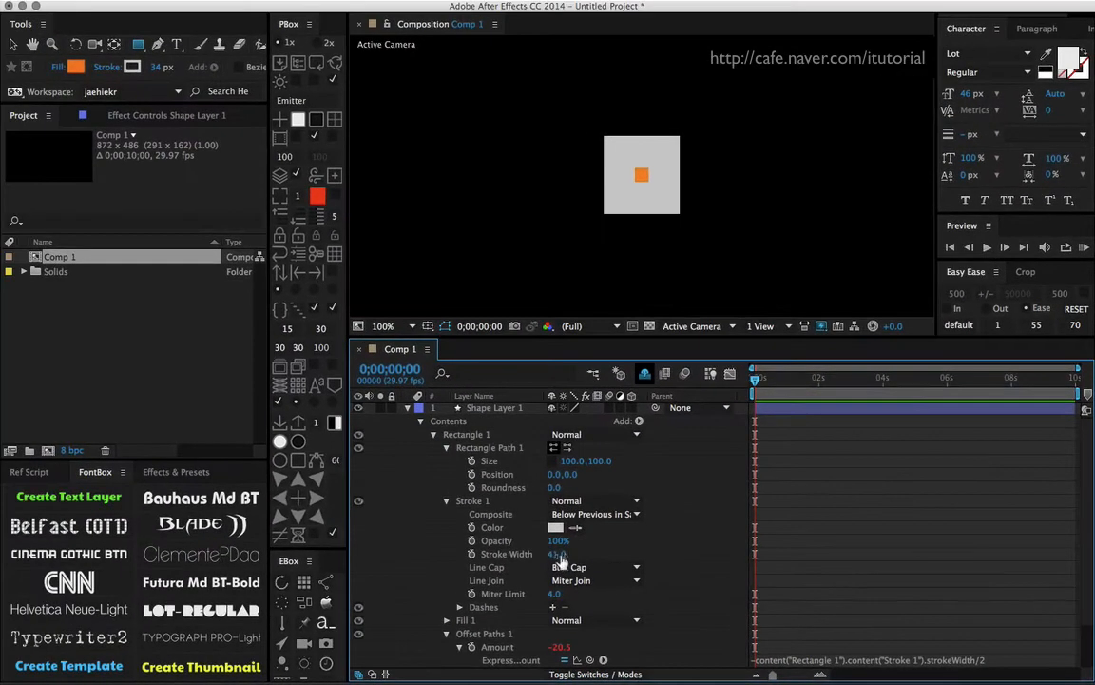
Try smaller stroke widths on the square and set Stroke 1's width to 5.
left_click_drag(403, 517, 375, 515)
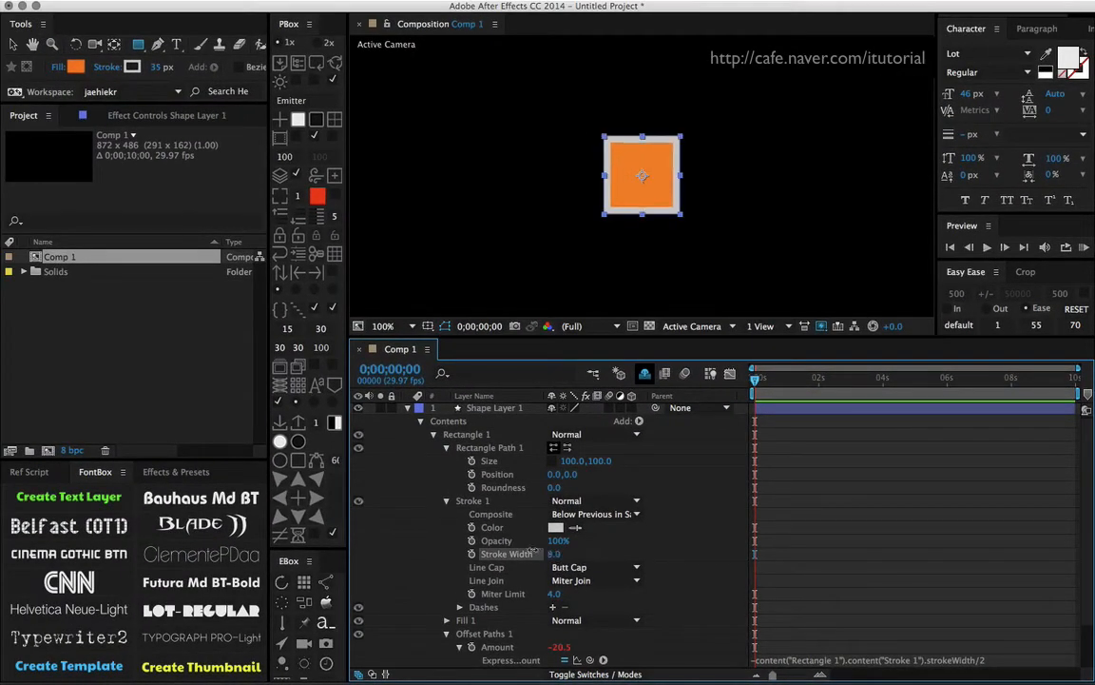
left_click_drag(535, 551, 532, 551)
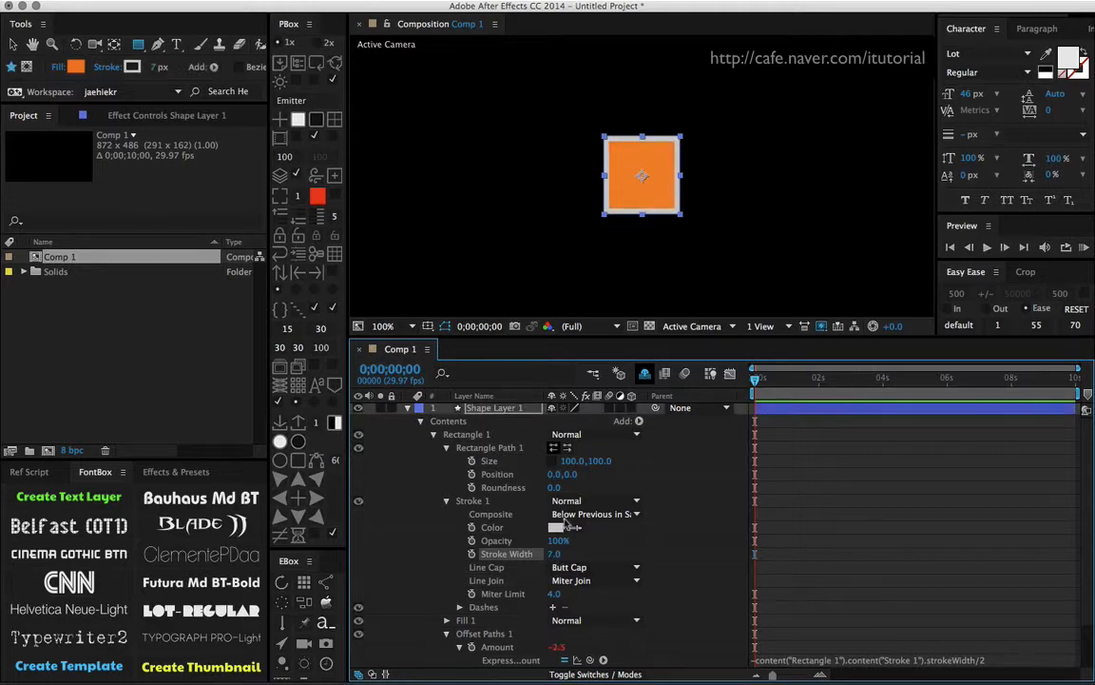
left_click(556, 554)
type("5")
left_click(660, 535)
Collapse the stroke, offset, rectangle and contents groups of Shape Layer 1.
left_click(447, 501)
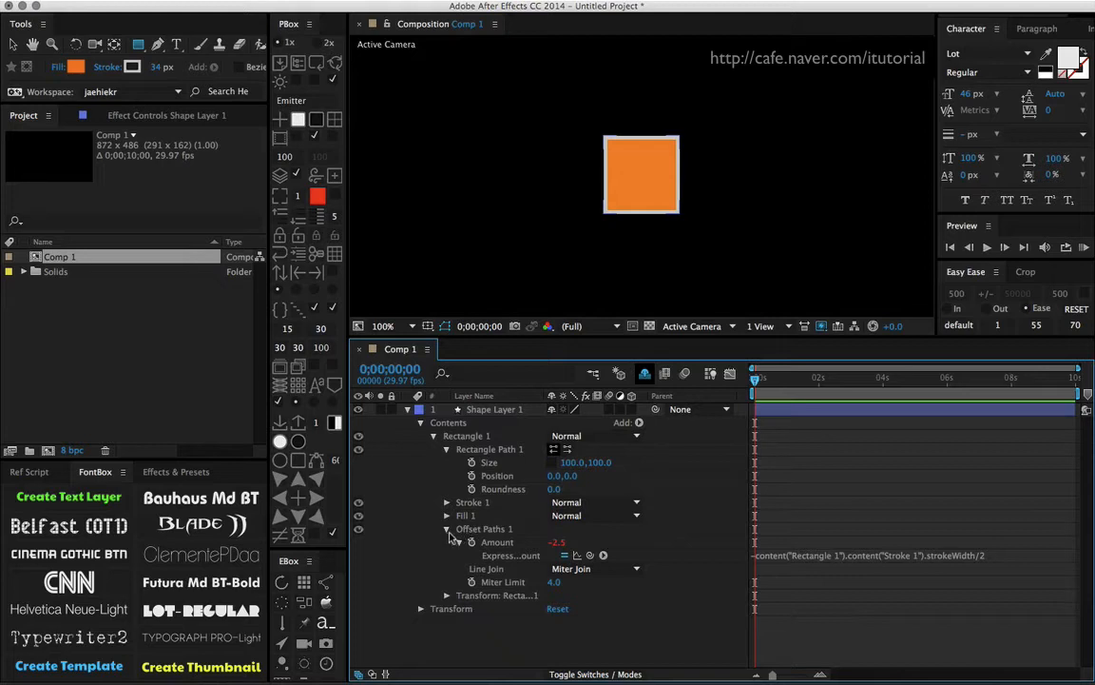
left_click(447, 529)
left_click(433, 435)
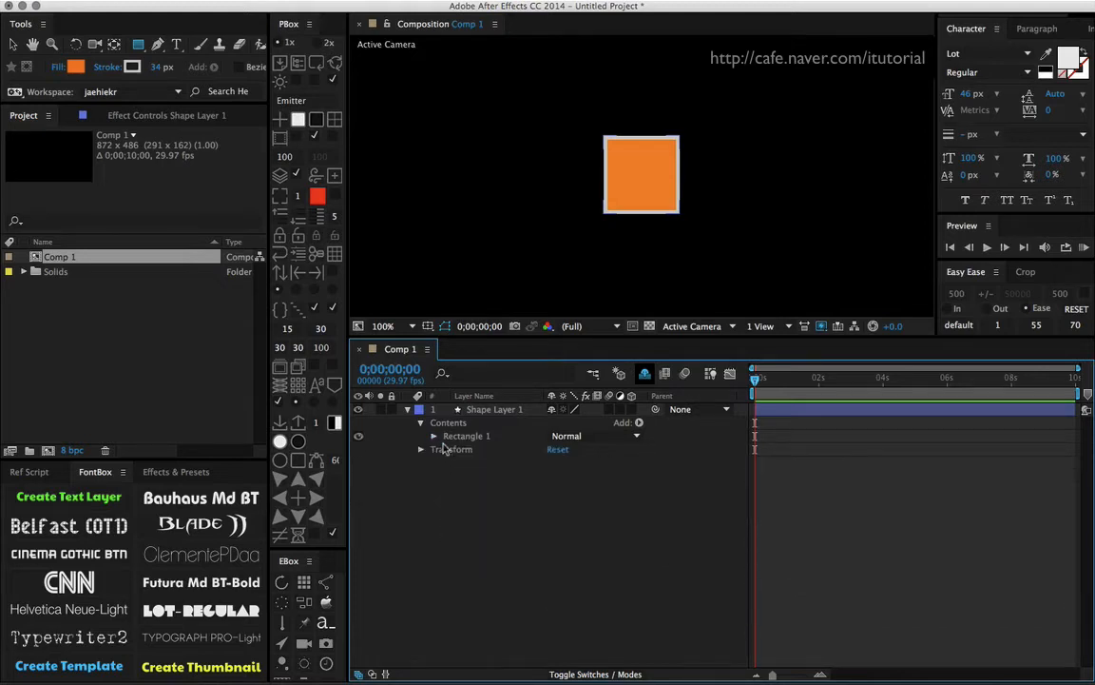
left_click(421, 423)
left_click(408, 410)
Duplicate Shape Layer 1 five times to get six identical square face layers.
left_click(484, 412)
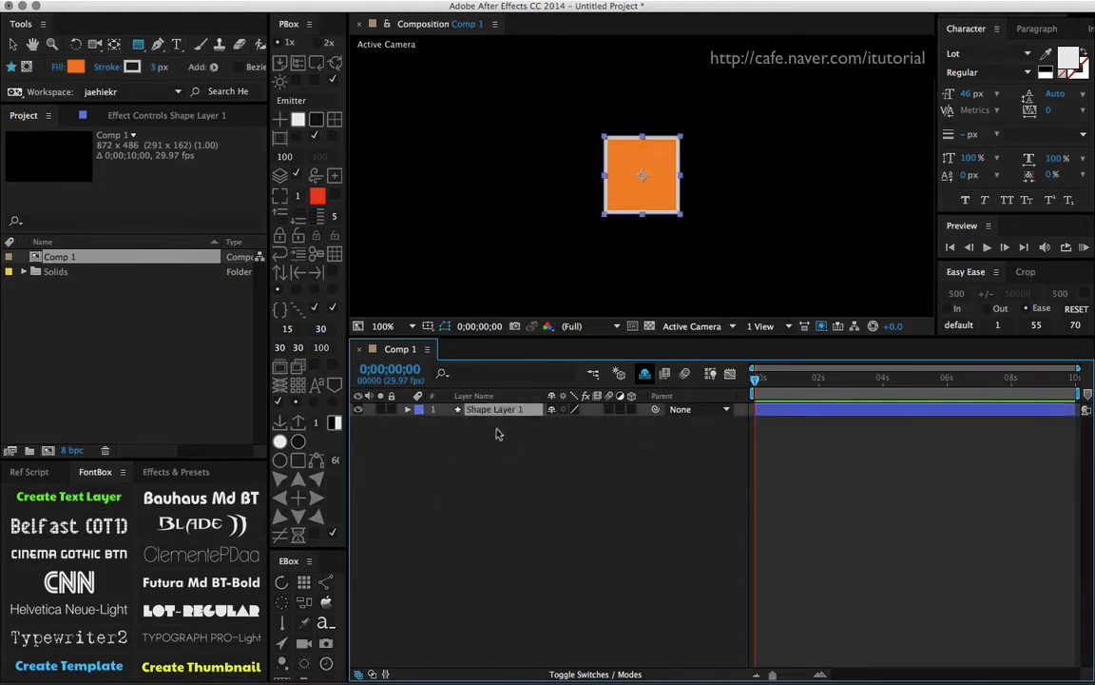
key("super+d")
key("super+d")
key("super+d")
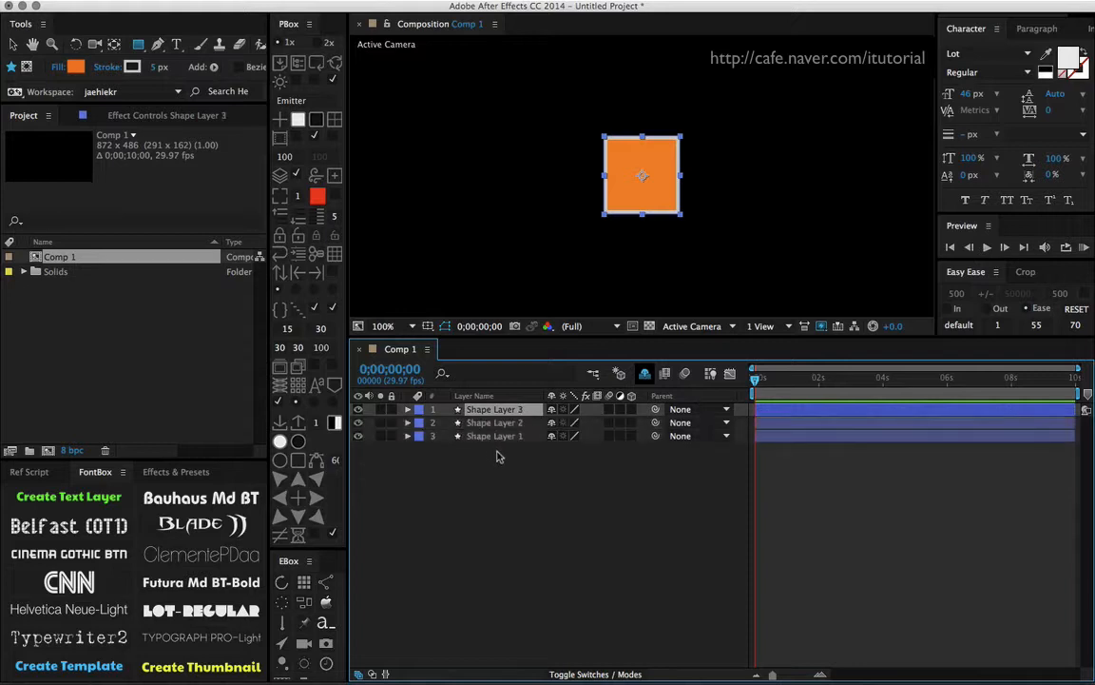
key("super+d")
key("super+d")
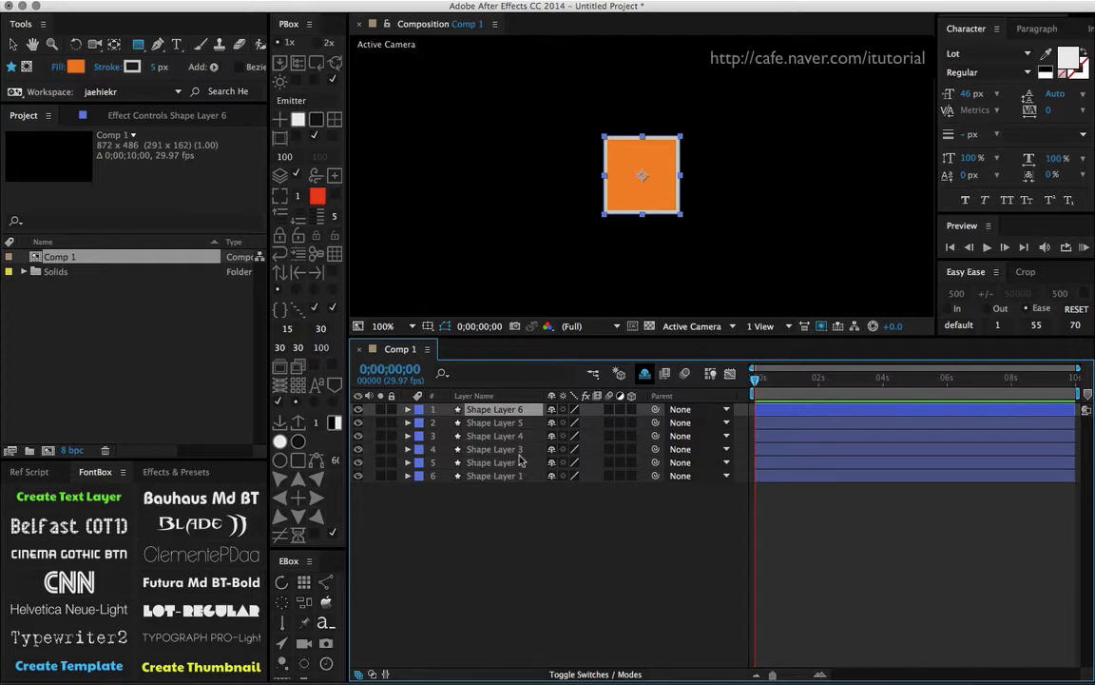
Rename Shape Layer 6 as front and Shape Layer 5 as back.
key("Return")
type("fron")
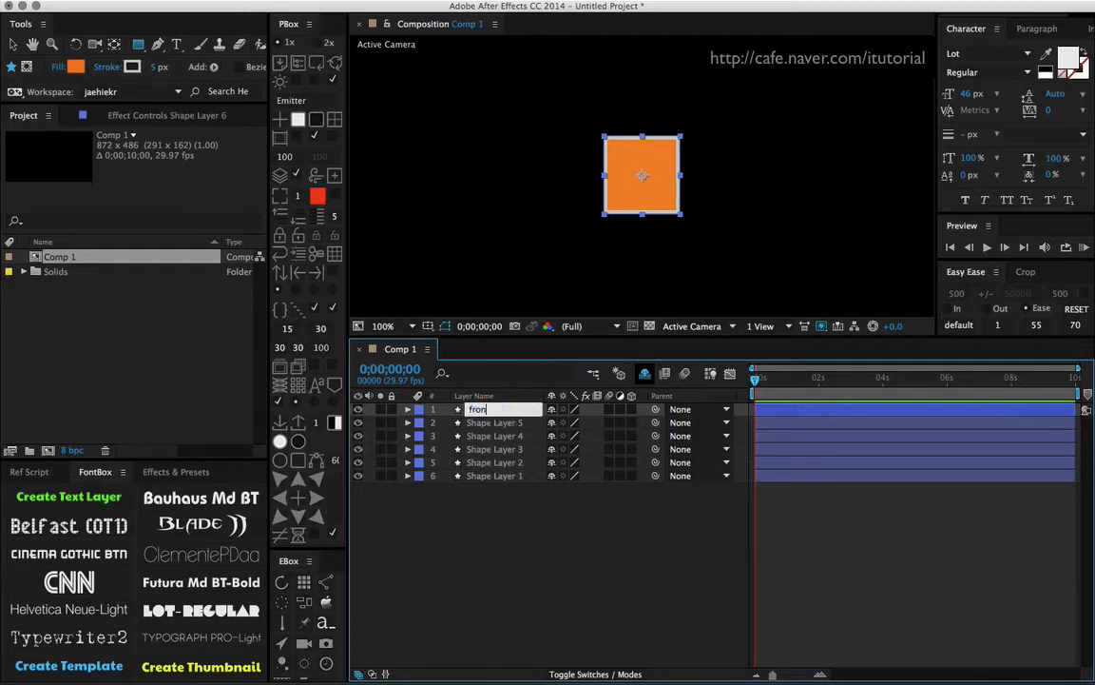
type("t")
key("Return")
key("super+Down")
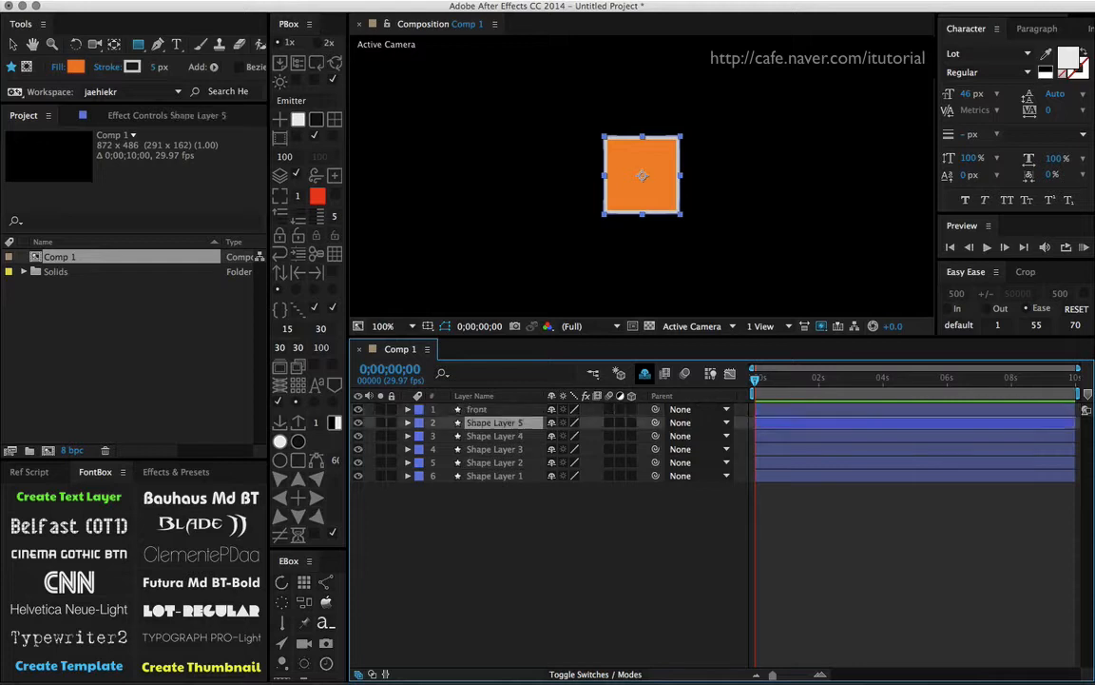
key("Return")
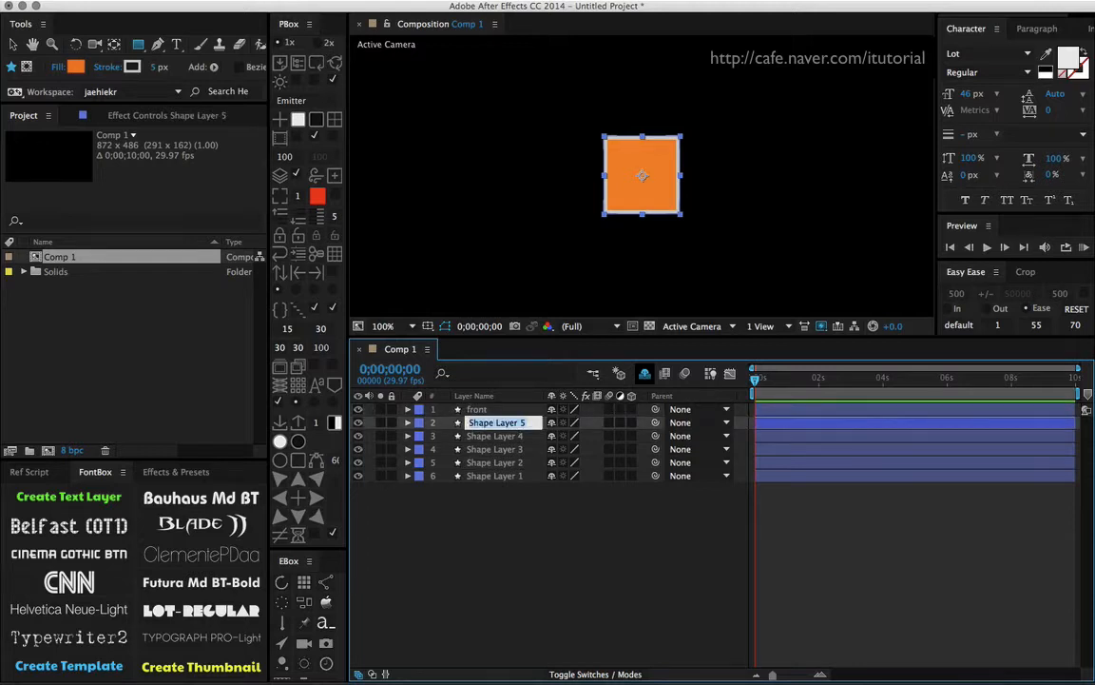
type("back")
key("Return")
Rename Shape Layer 4 as left and Shape Layer 3 as right.
key("super+Down")
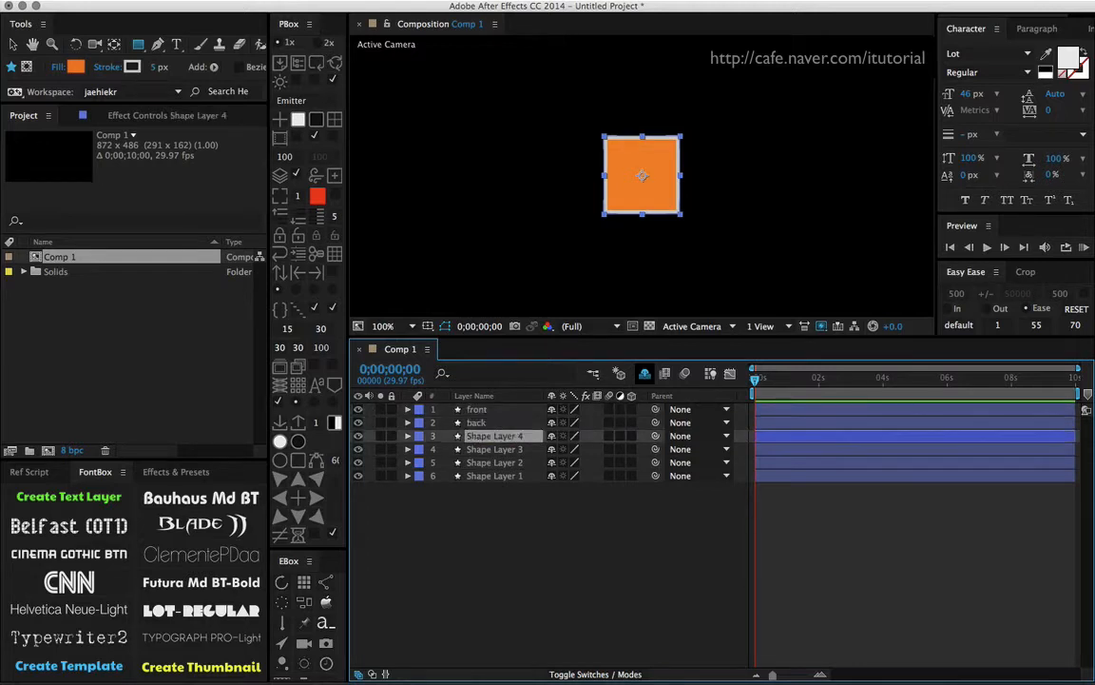
key("Return")
type("left")
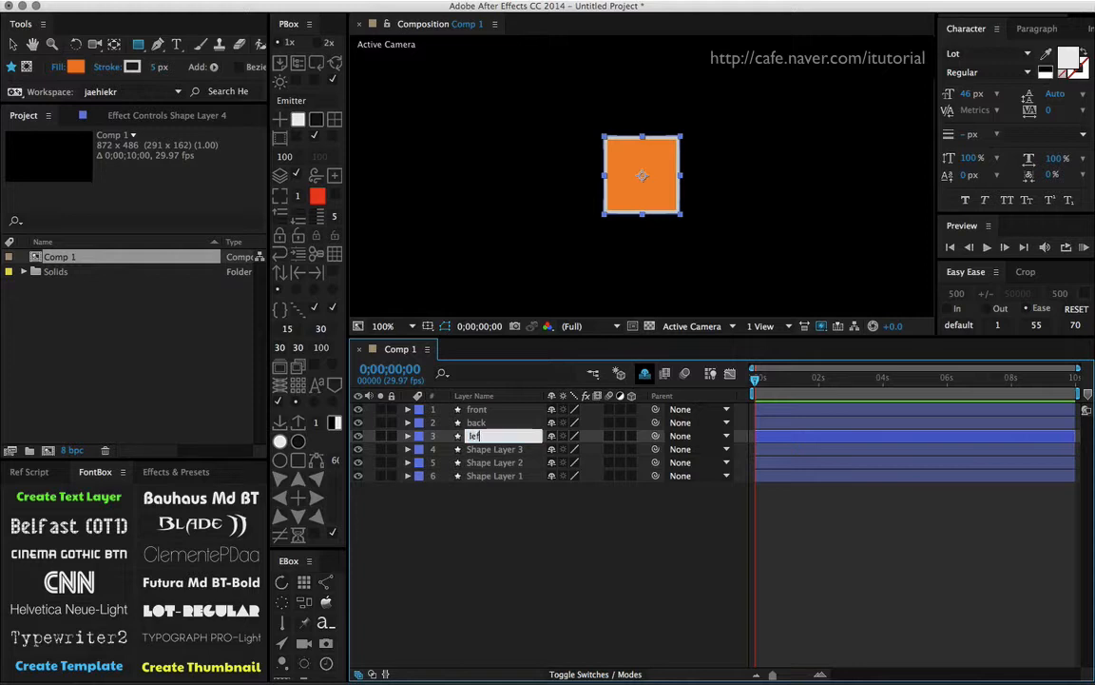
key("Return")
key("super+Down")
key("Return")
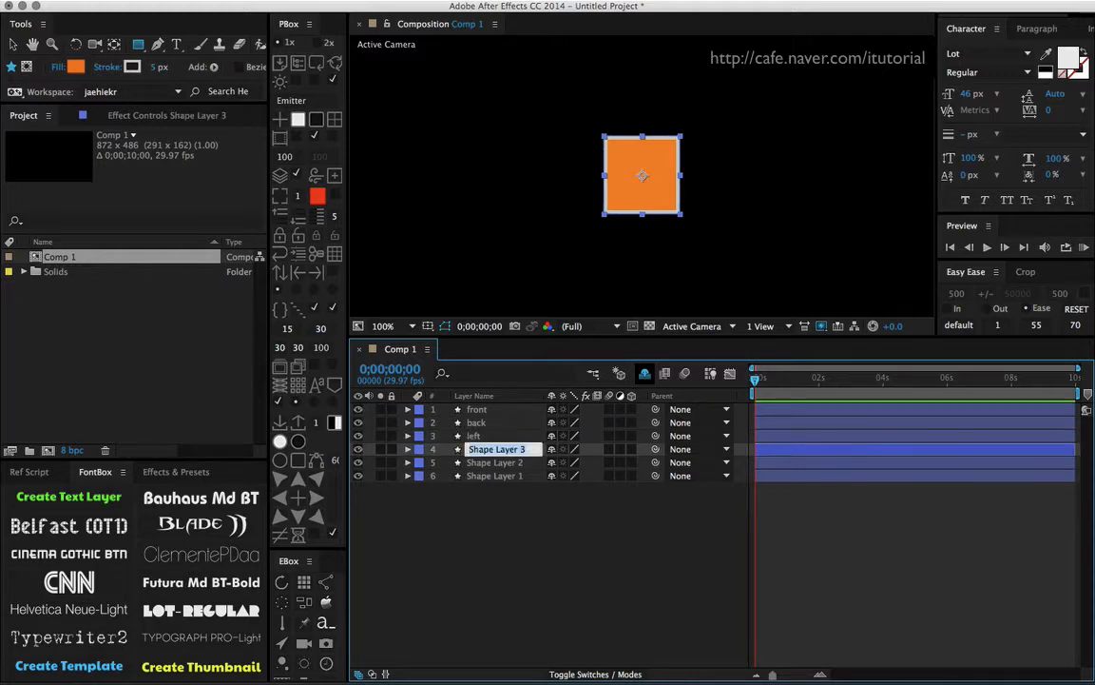
type("right")
key("Return")
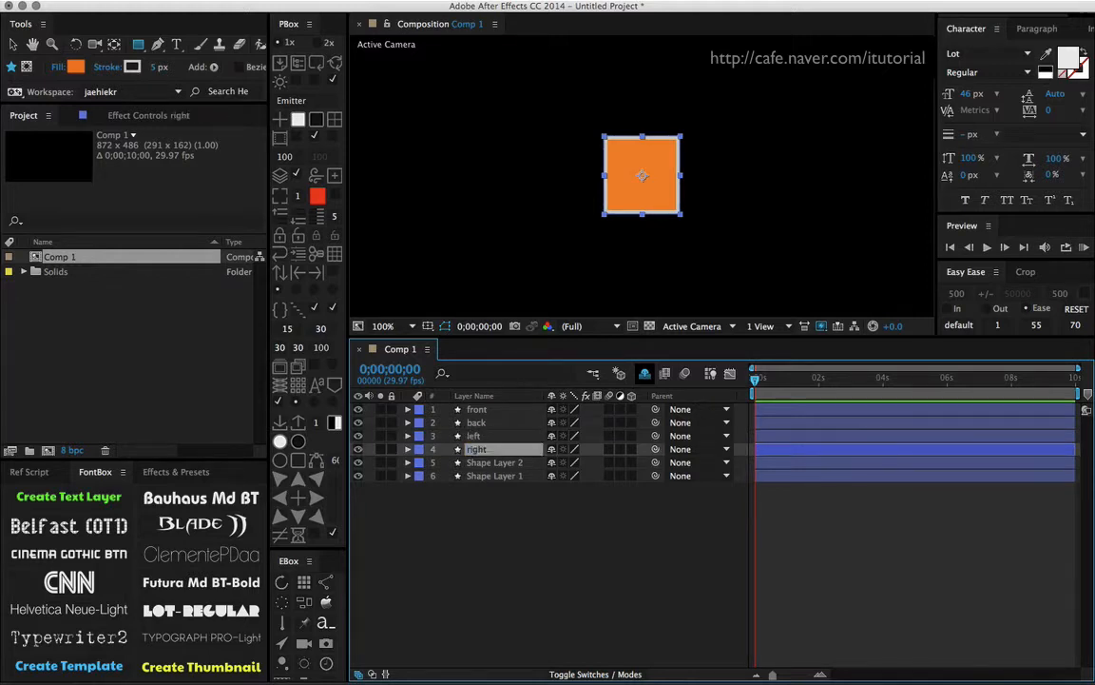
Rename Shape Layer 2 as top and Shape Layer 1 as botton.
key("super+Down")
key("Return")
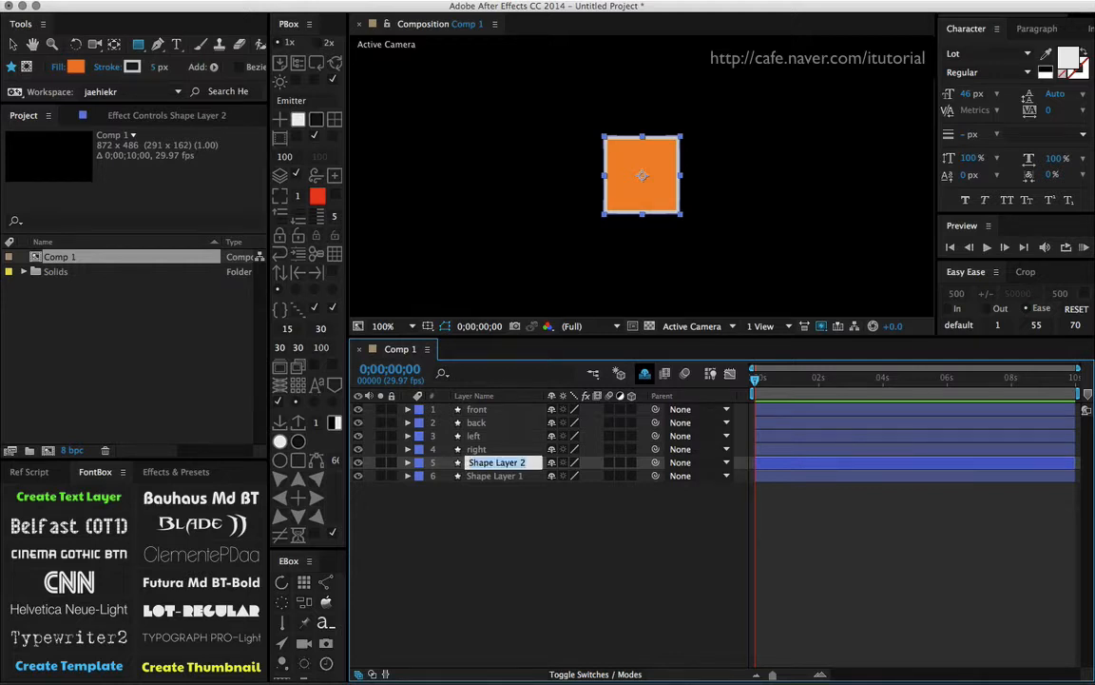
type("top")
key("Return")
key("super+Down")
key("Return")
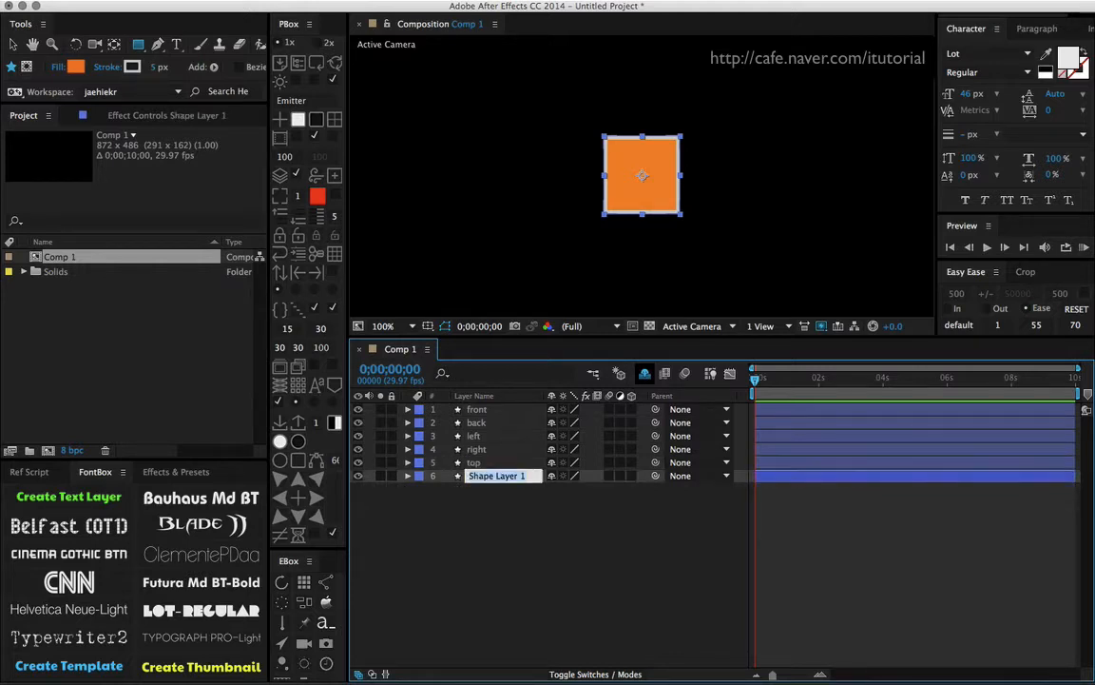
type("botton")
key("Return")
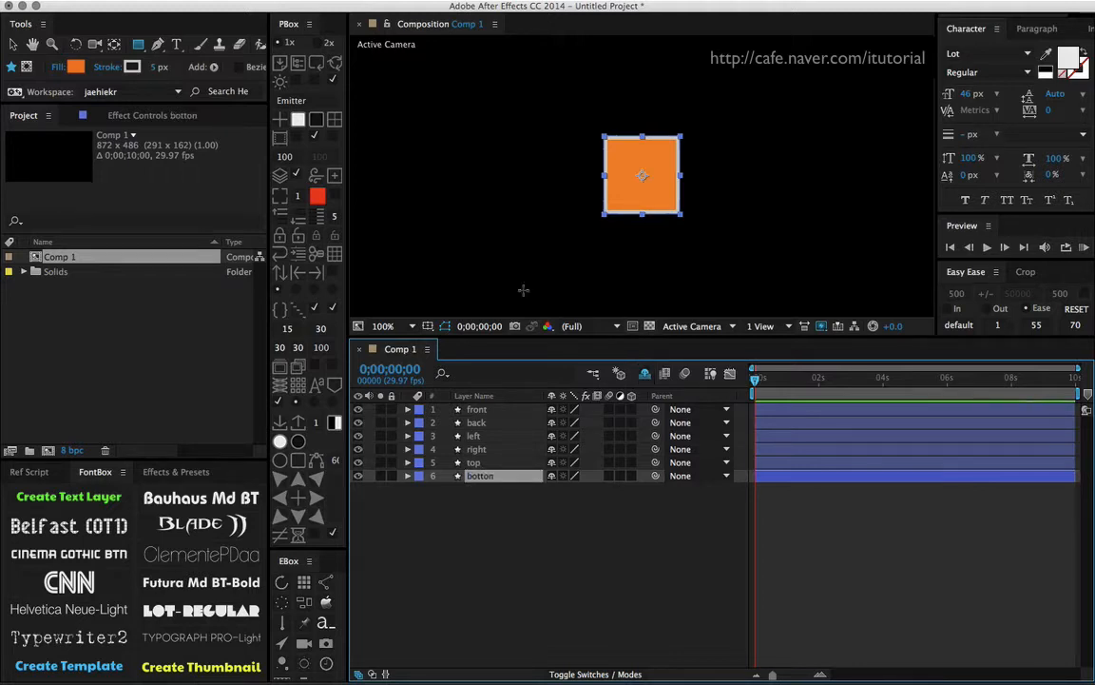
Make all six square shape layers 3D and reveal the hidden face nulls in Custom View 1.
left_click_drag(632, 475, 632, 409)
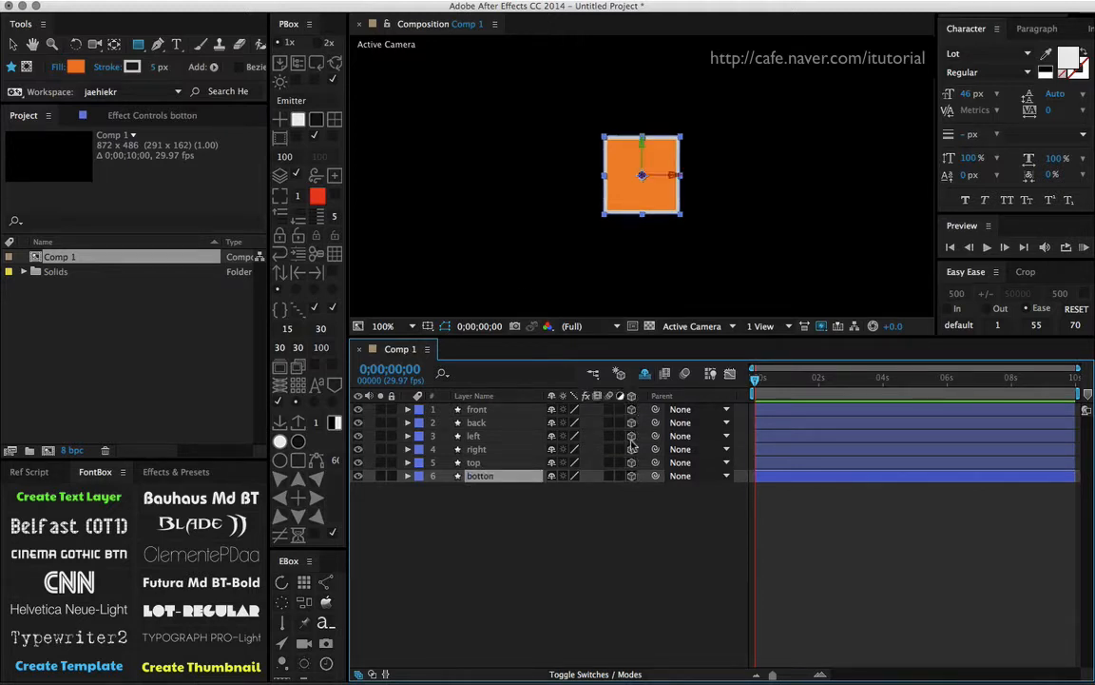
left_click(508, 514)
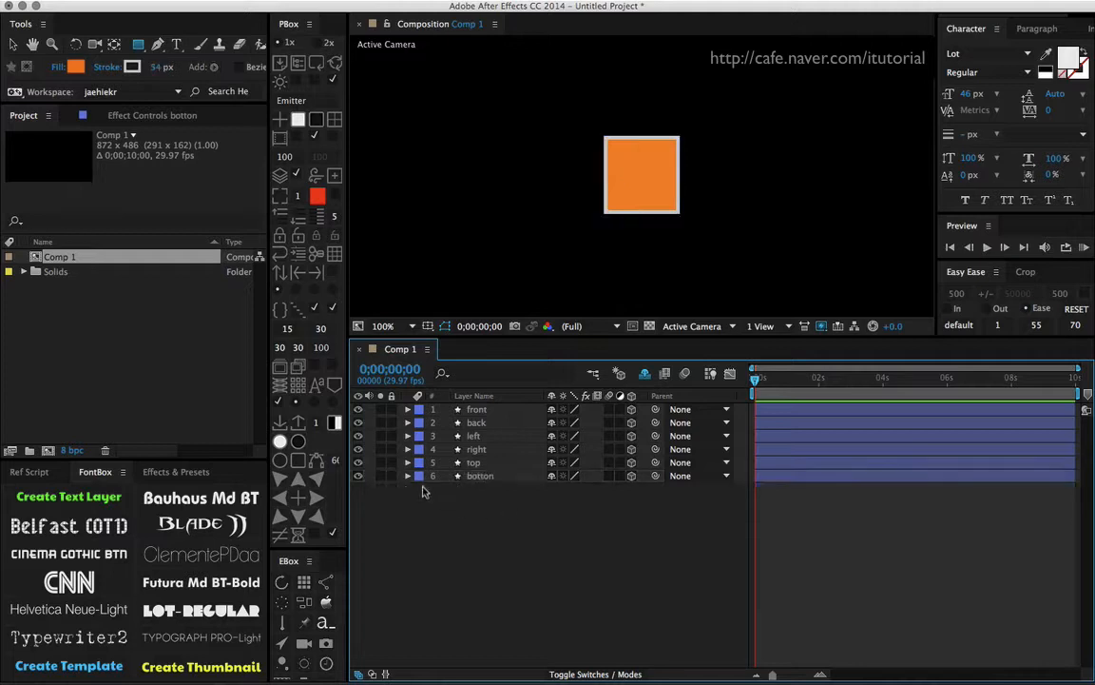
left_click(298, 442)
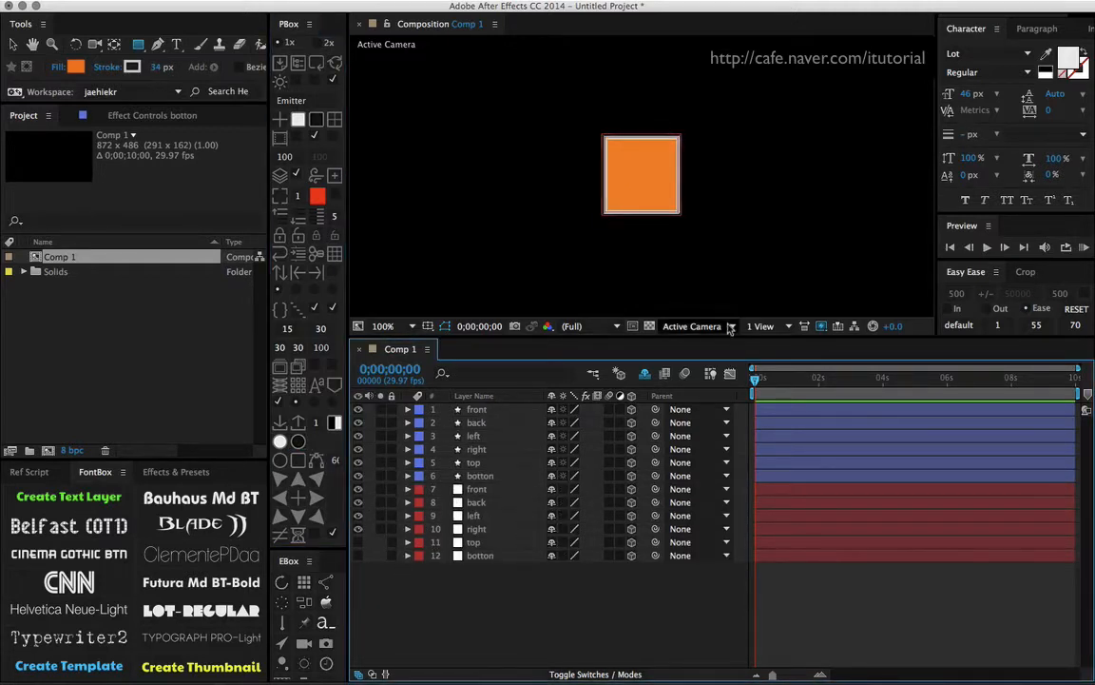
left_click(671, 326)
left_click(731, 464)
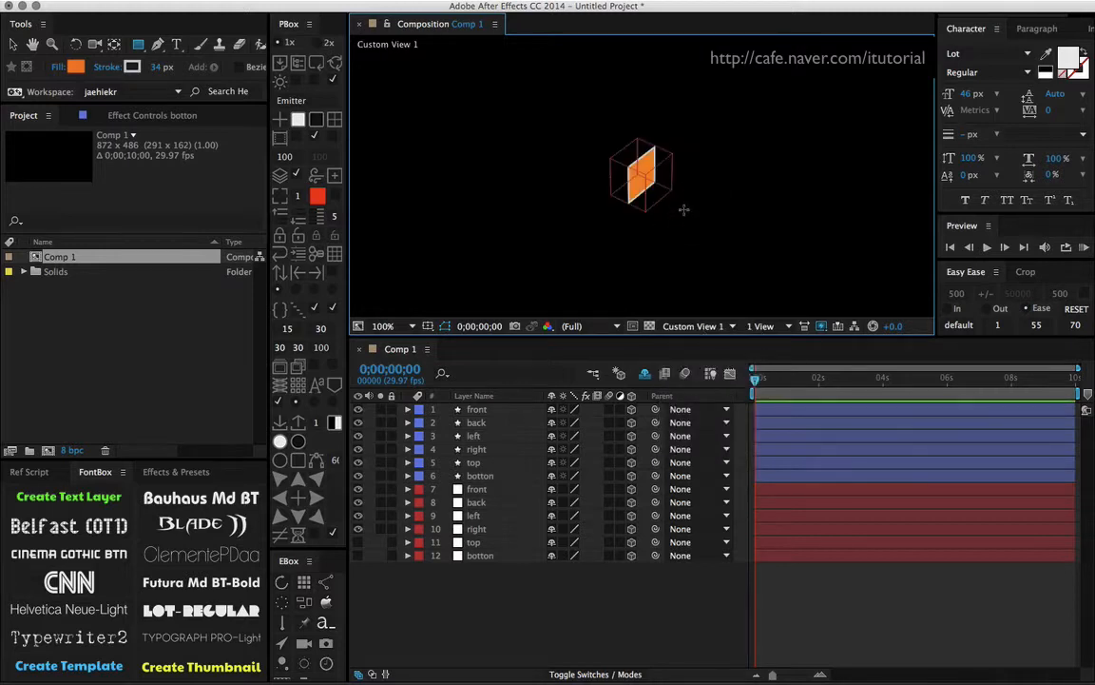
Parent the front and back squares to their matching face nulls so they snap to the nulls' positions.
left_click(481, 489)
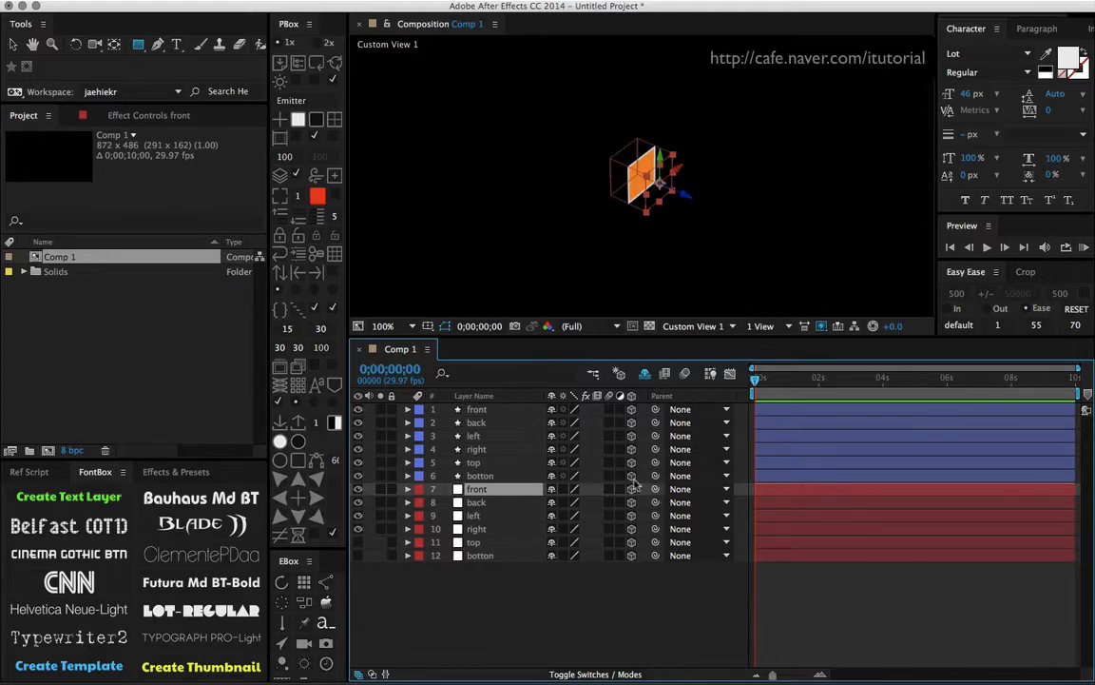
left_click_drag(655, 489, 489, 409)
left_click(488, 410)
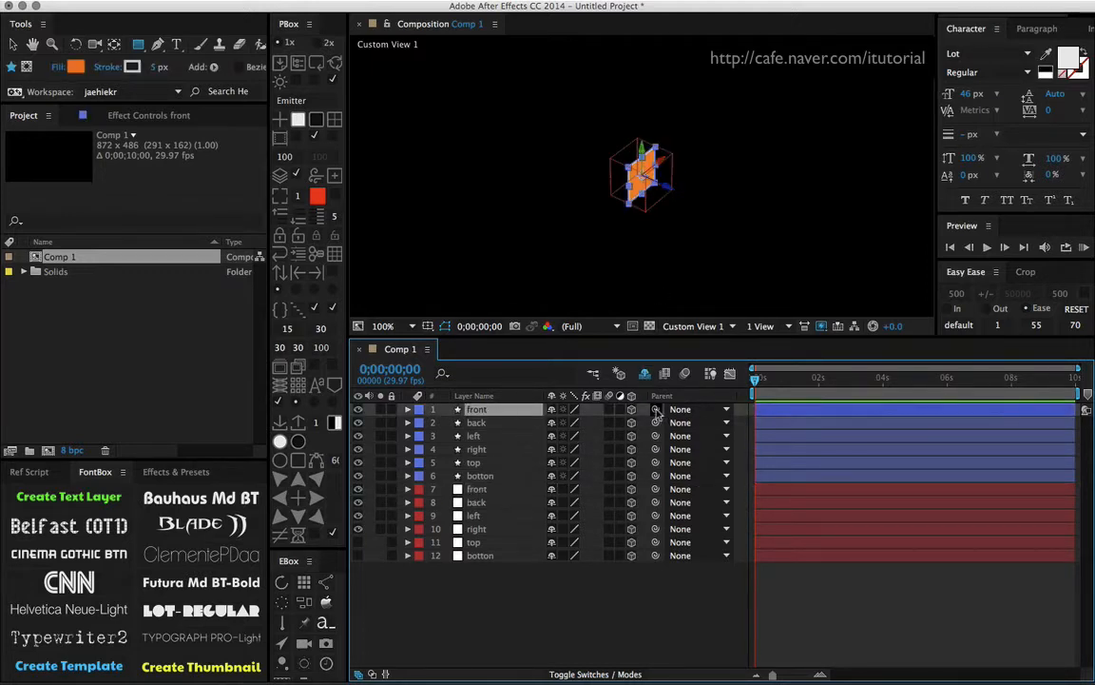
left_click_drag(656, 409, 477, 489)
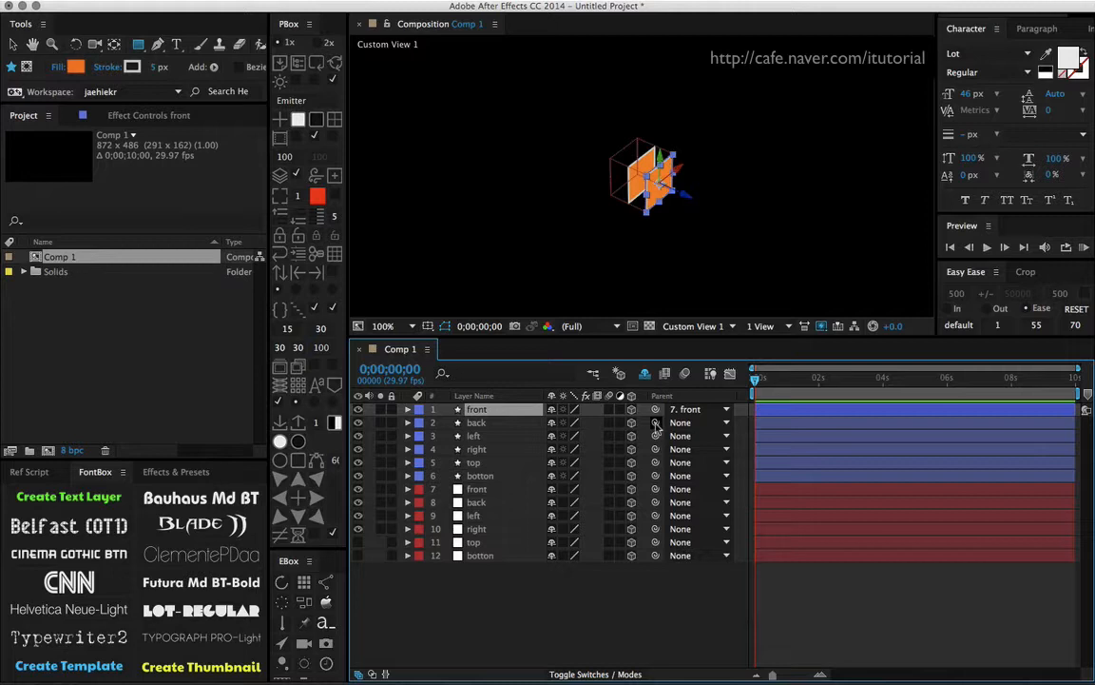
left_click_drag(655, 424, 494, 502)
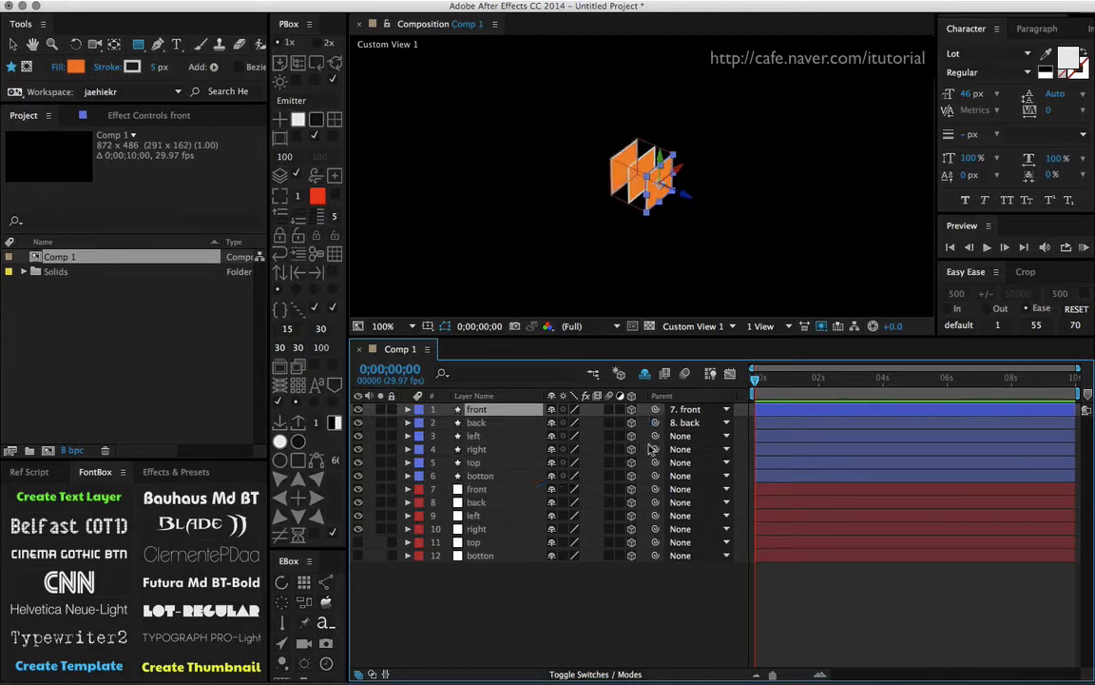
Parent the left, right, top and botton squares to their matching nulls so they snap into place as a cube.
left_click_drag(655, 438, 475, 515)
left_click_drag(656, 453, 480, 528)
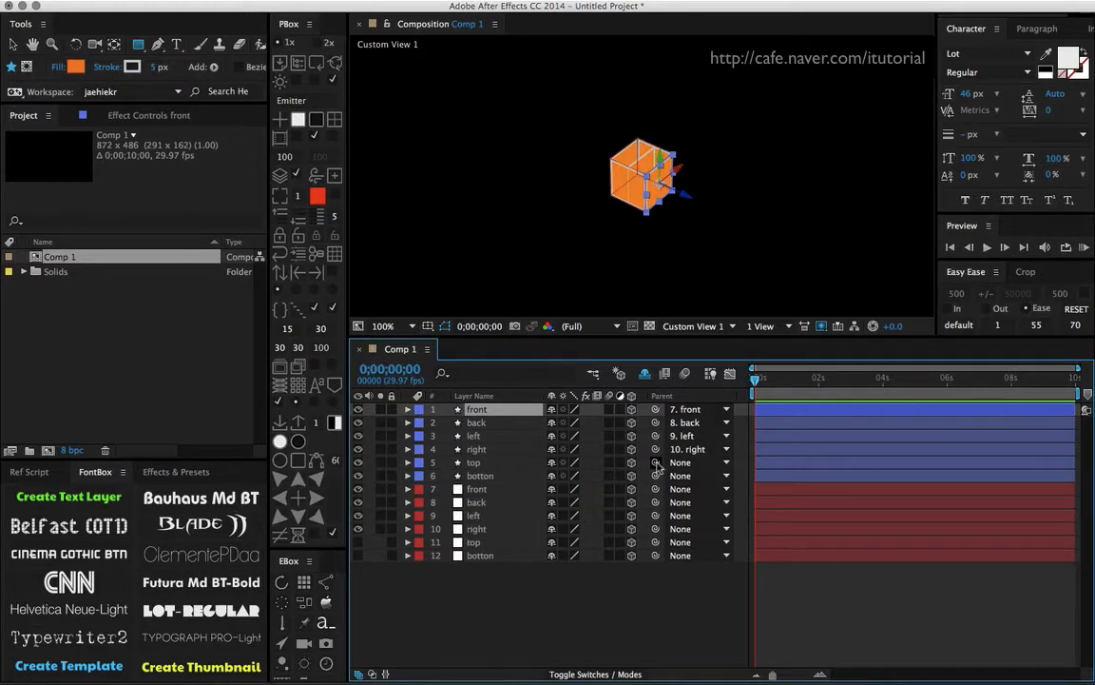
left_click_drag(655, 464, 480, 542)
left_click_drag(655, 476, 480, 555)
key("c")
left_click_drag(611, 201, 657, 193)
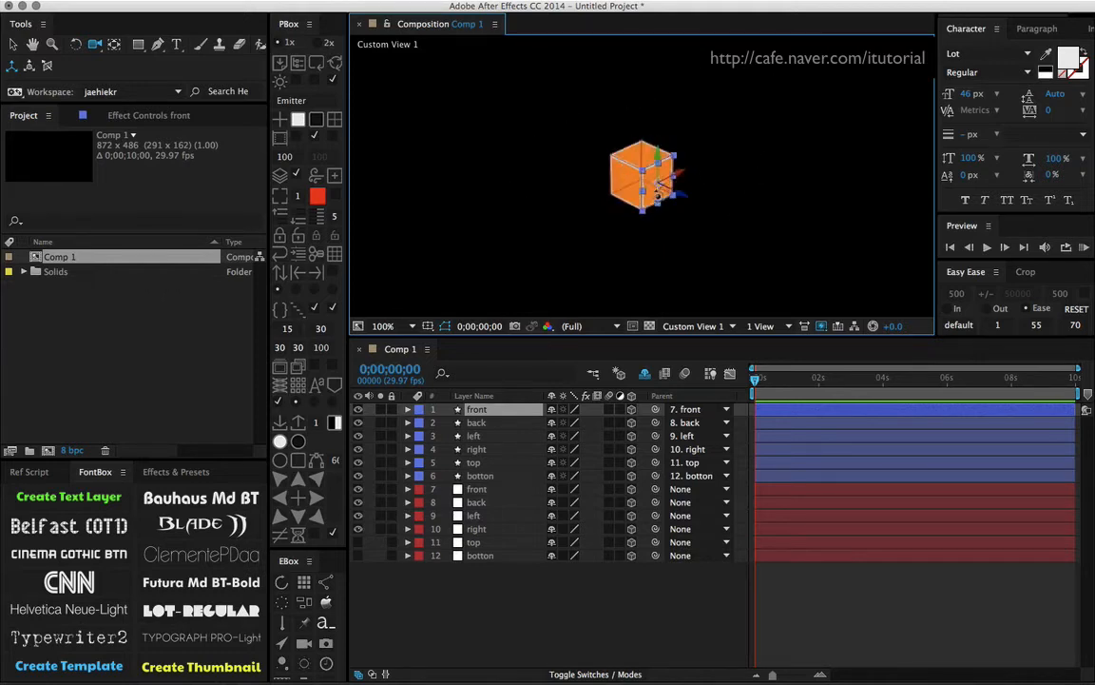
Reset the parent of all six square shape layers to None.
left_click(480, 475, "shift")
left_click(702, 409)
left_click(681, 425)
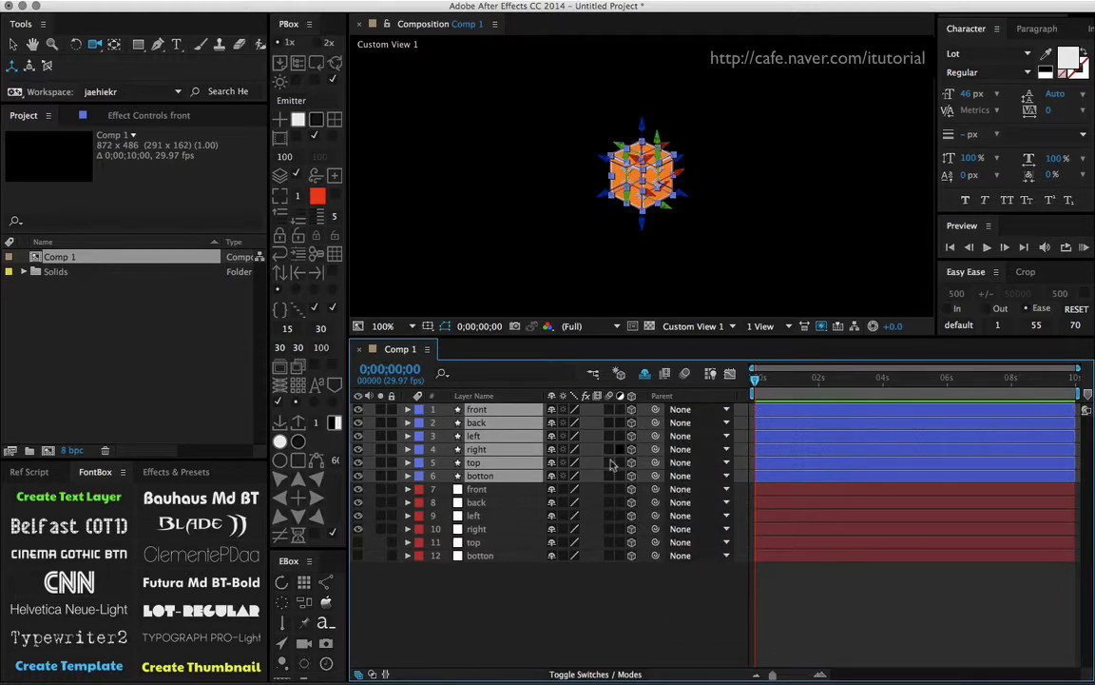
left_click(518, 596)
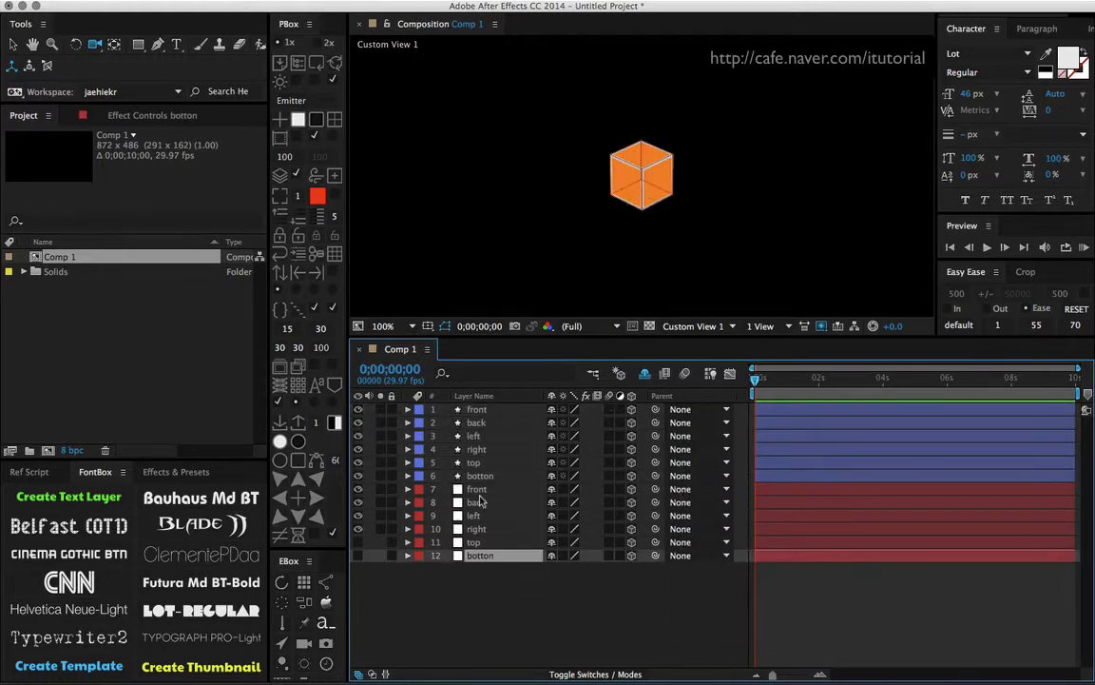
Test moving the front null away from the cube and undo the move.
left_click(490, 489)
left_click(13, 44)
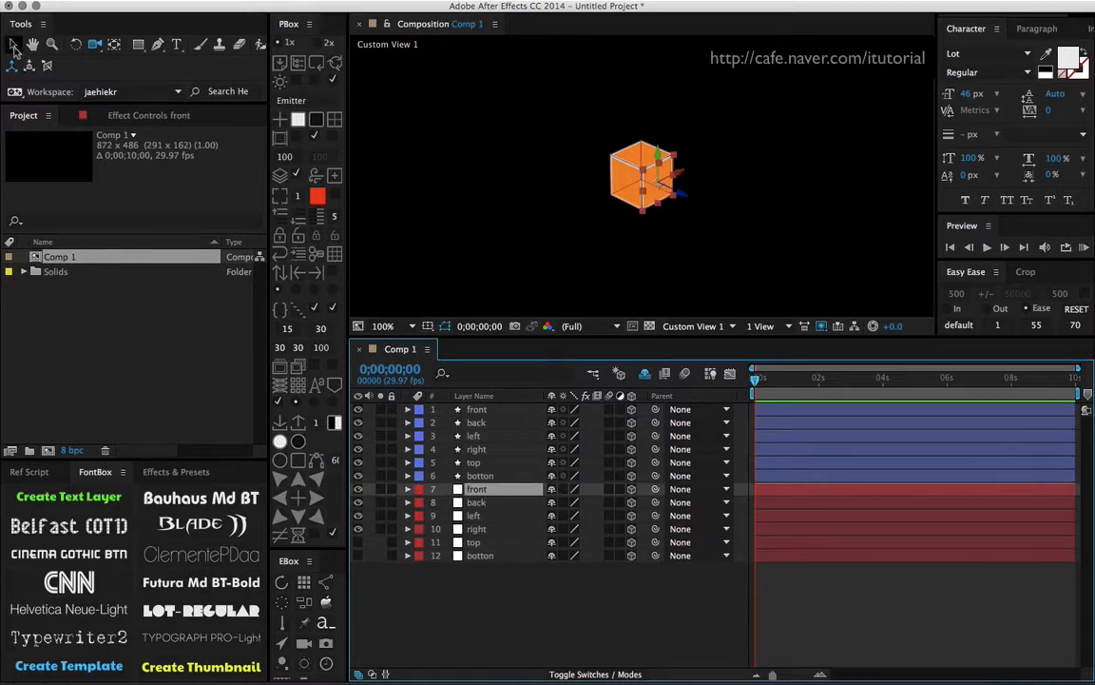
left_click_drag(621, 181, 695, 205)
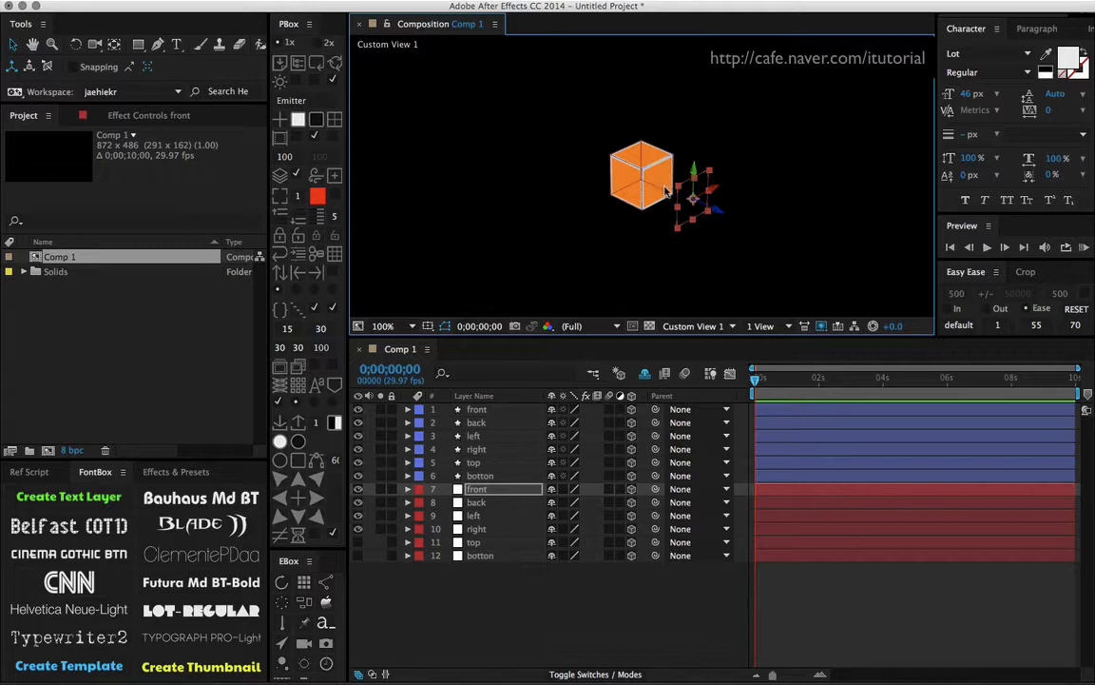
key("super+z")
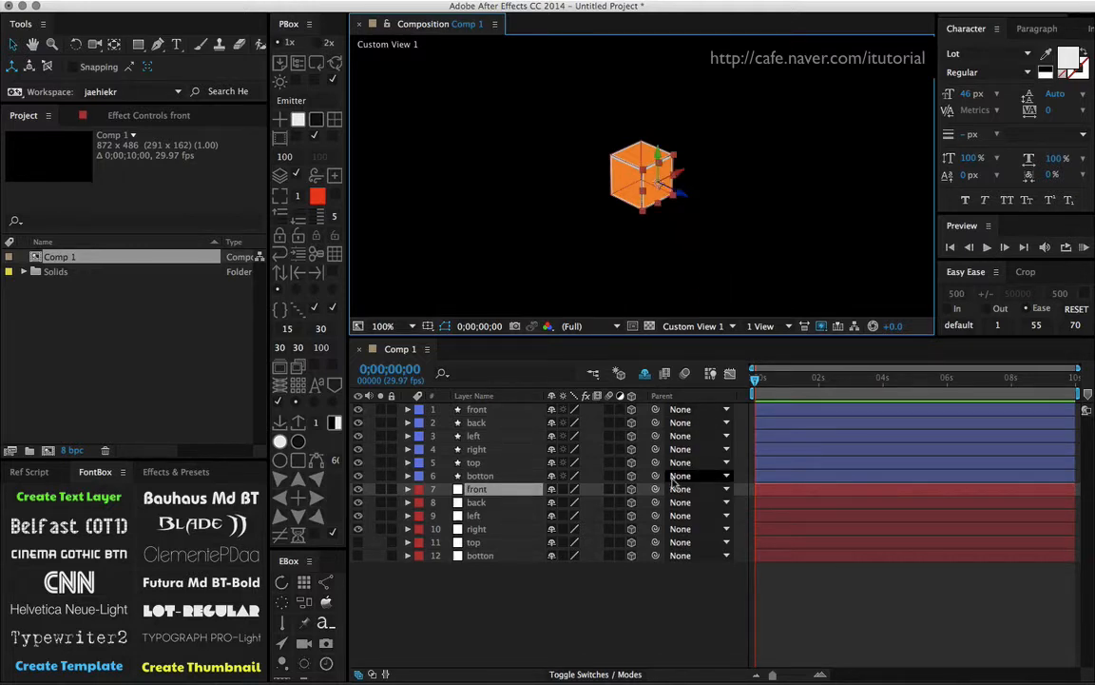
Move the six square shape layers below the six face nulls in the layer order.
left_click(487, 411)
left_click(492, 477, "shift")
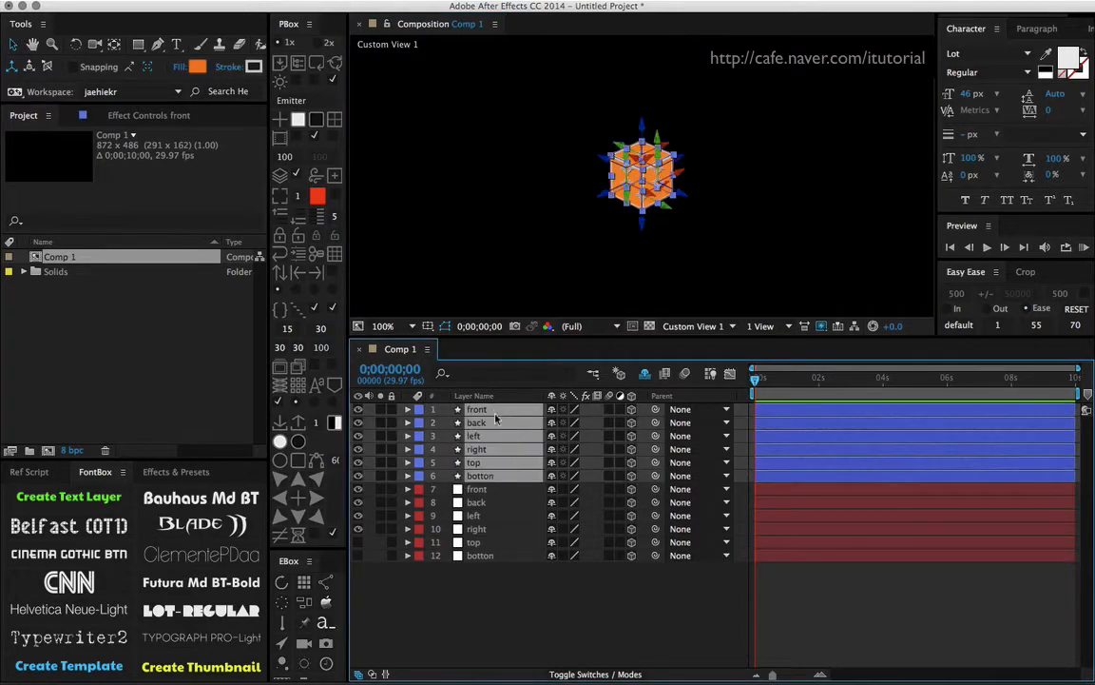
left_click_drag(494, 419, 508, 563)
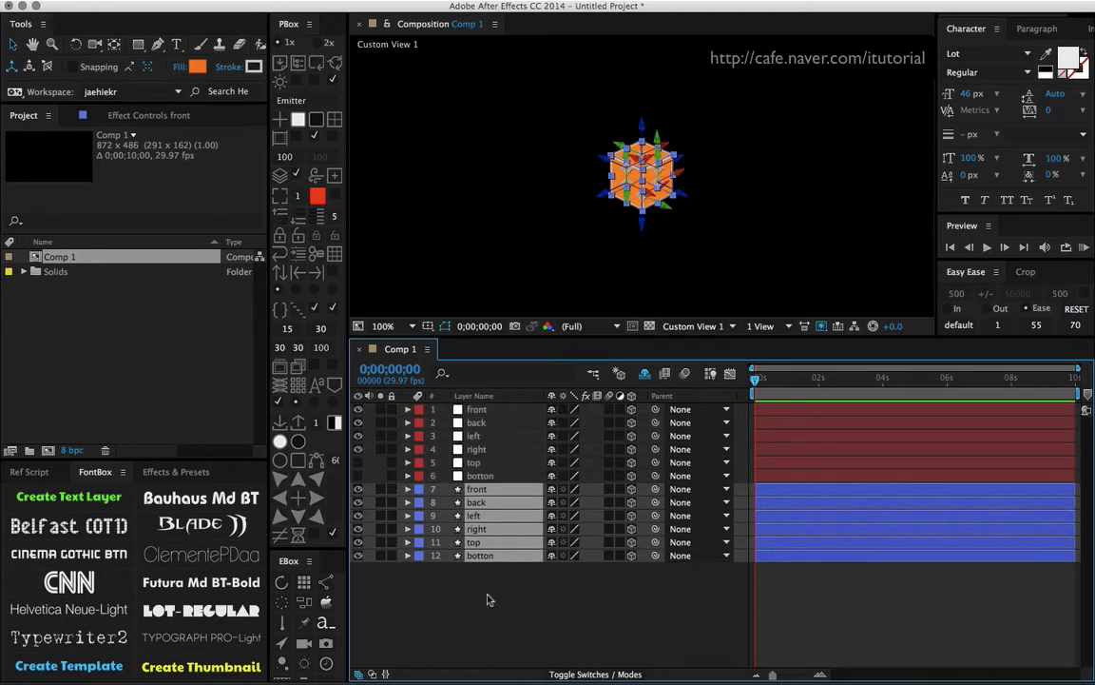
left_click(486, 599)
Give the front square's Position the expression c = thisComp.layer("front 2"); c.toWorld(c.anchorPoint), linking it to the front null.
left_click(480, 490)
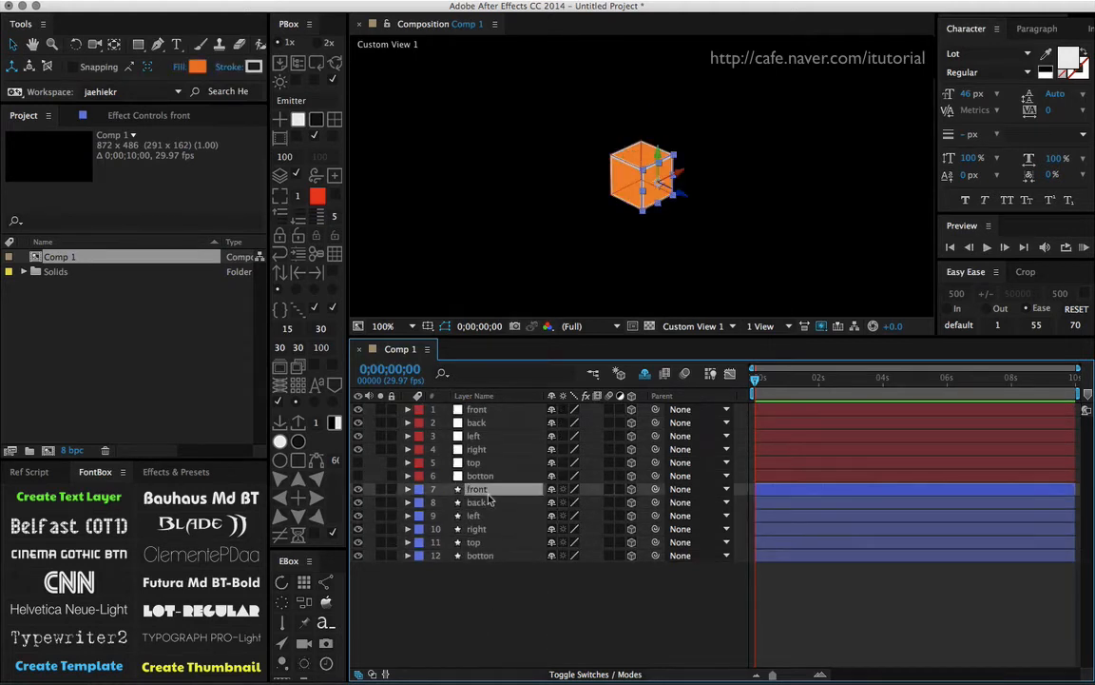
key("p")
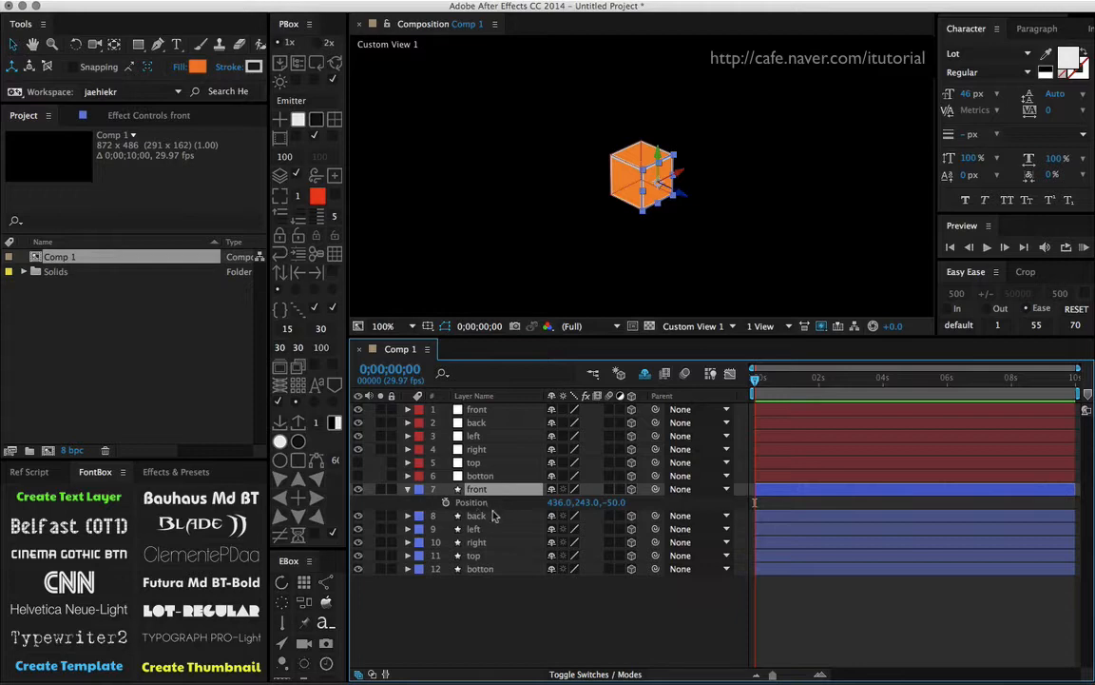
left_click(445, 502, "alt")
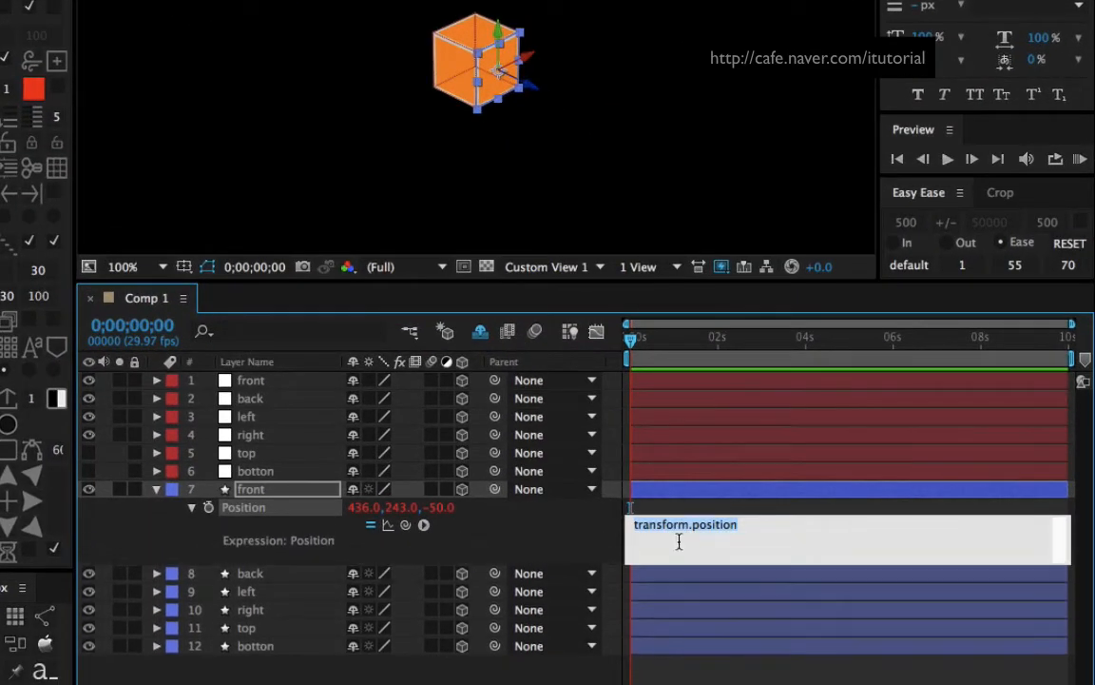
type("d")
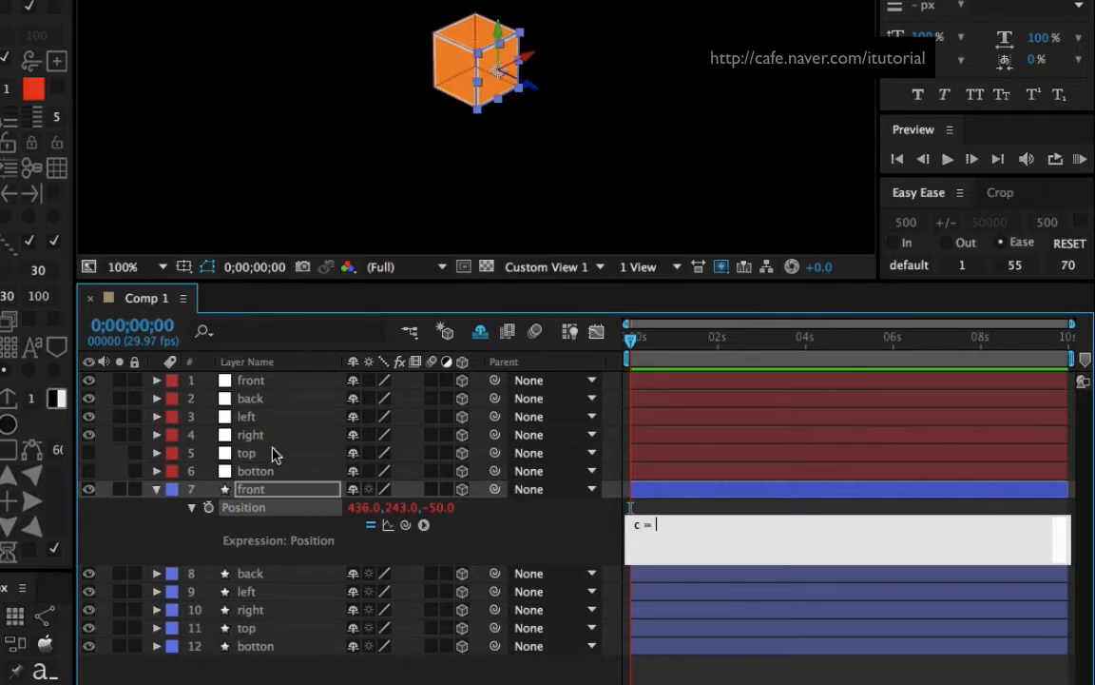
left_click_drag(405, 525, 252, 380)
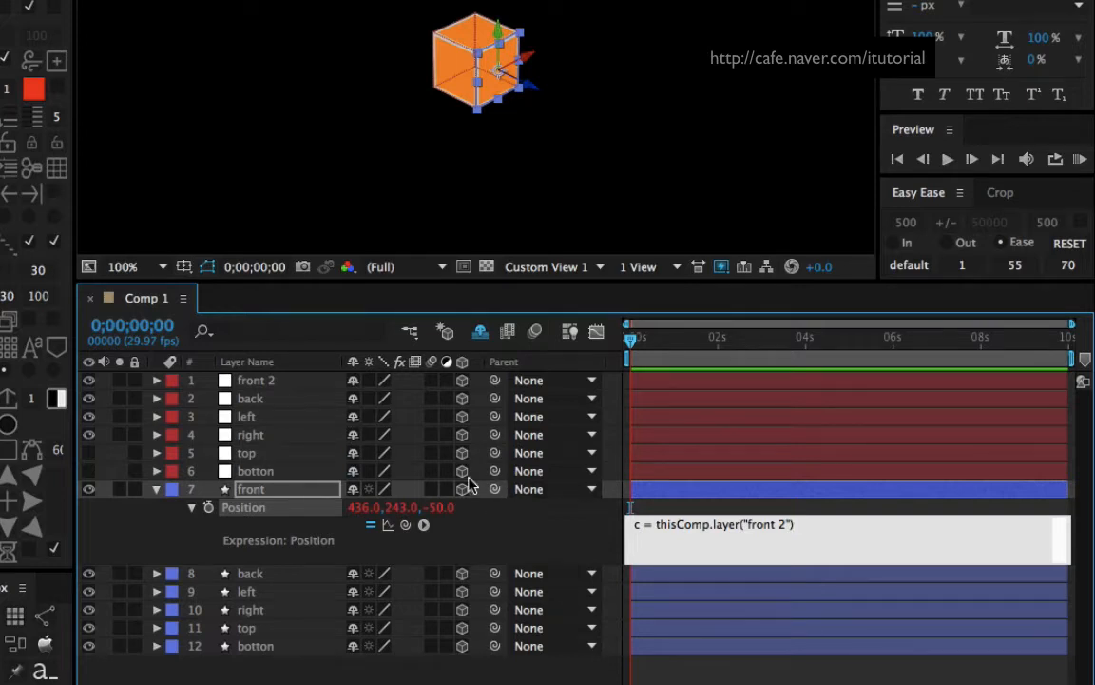
type(";")
key("Return")
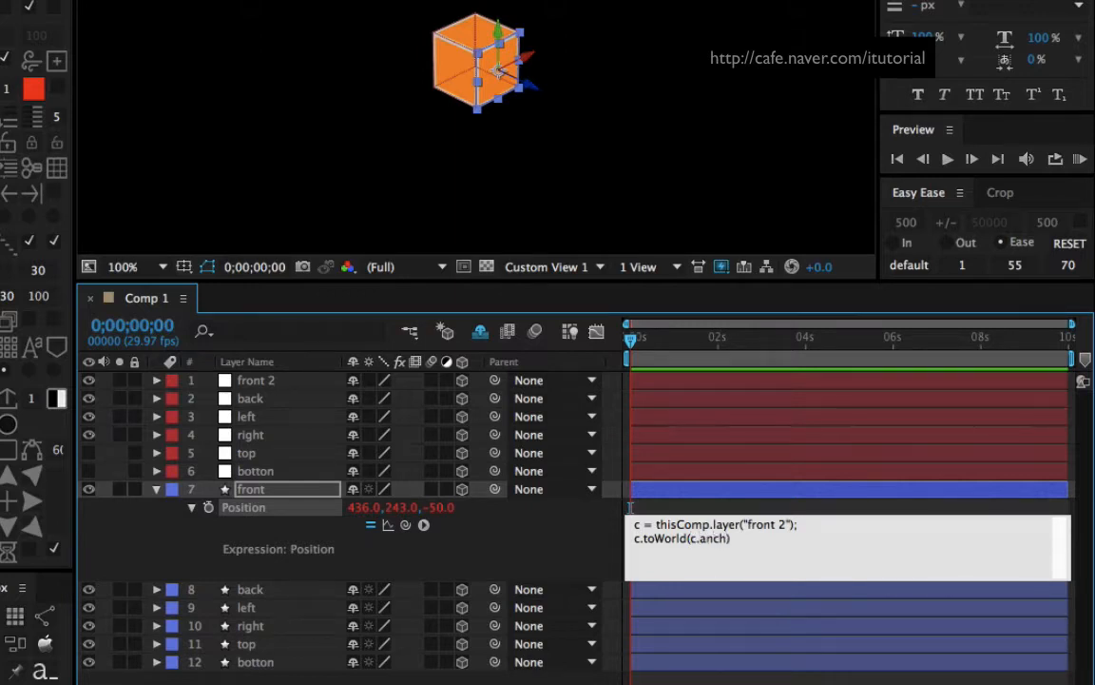
type("Point)")
left_click(533, 549)
Move the front 2 null away from the cube to test the front square's position expression.
left_click(237, 381)
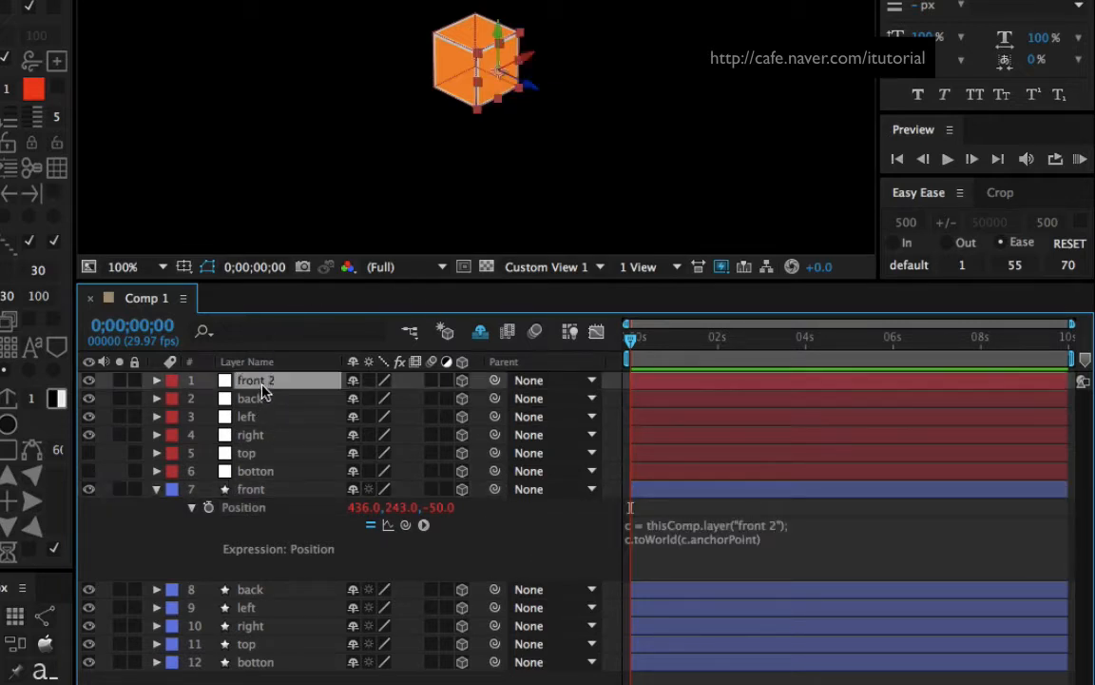
left_click_drag(537, 92, 737, 207)
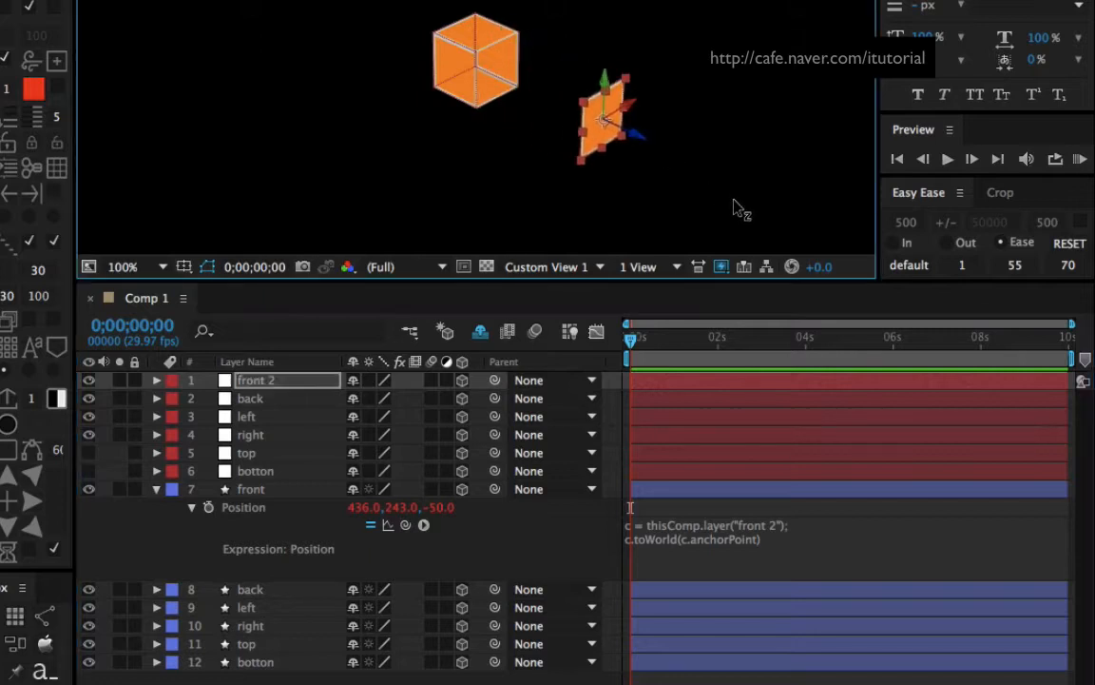
Undo the test move of the front 2 null so the front square is back on the cube.
left_click_drag(583, 108, 563, 125)
key("ctrl+z")
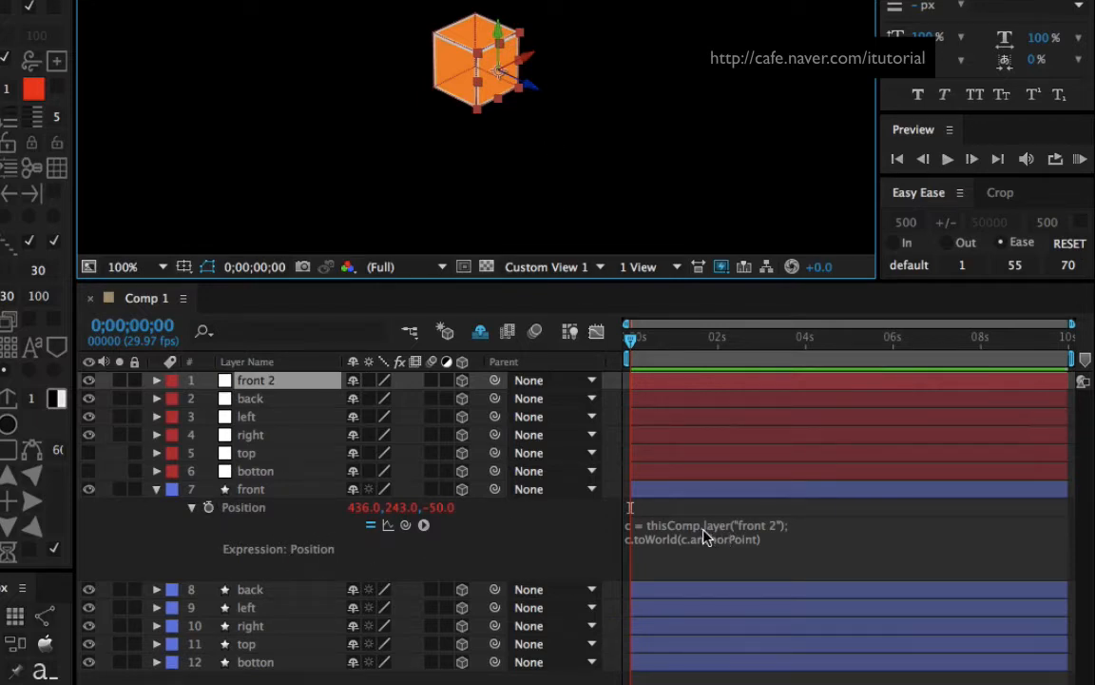
Copy only the front square's Position expression and paste it onto the back, left, right, top and botton squares.
right_click(253, 511)
left_click(314, 676)
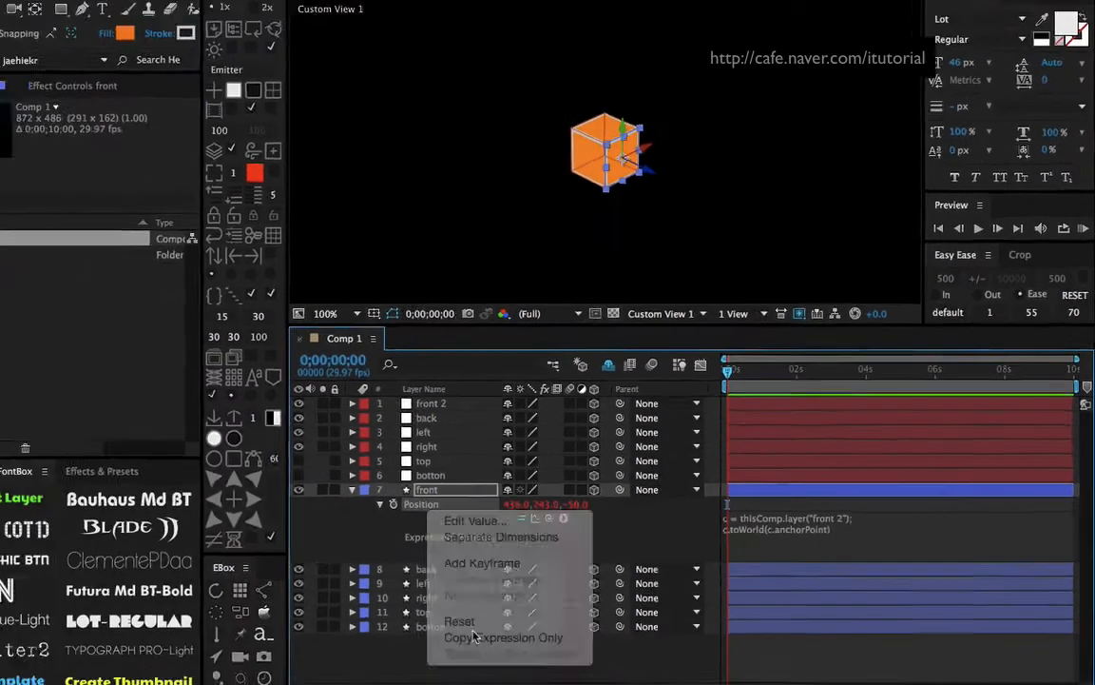
left_click(261, 590)
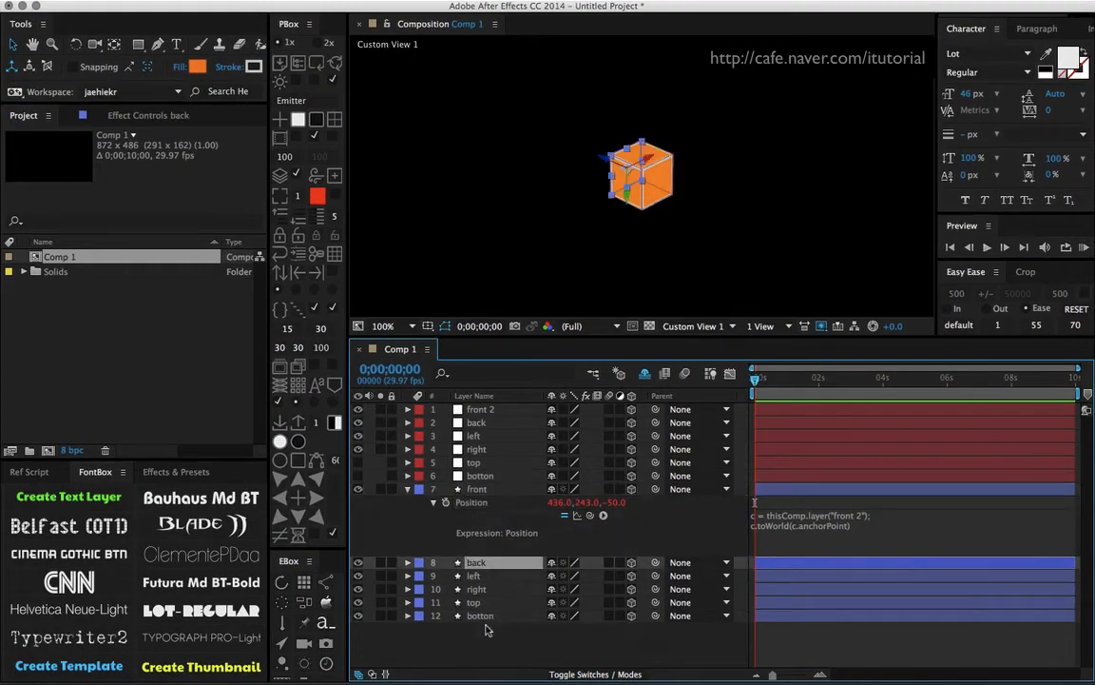
left_click(486, 618, "shift")
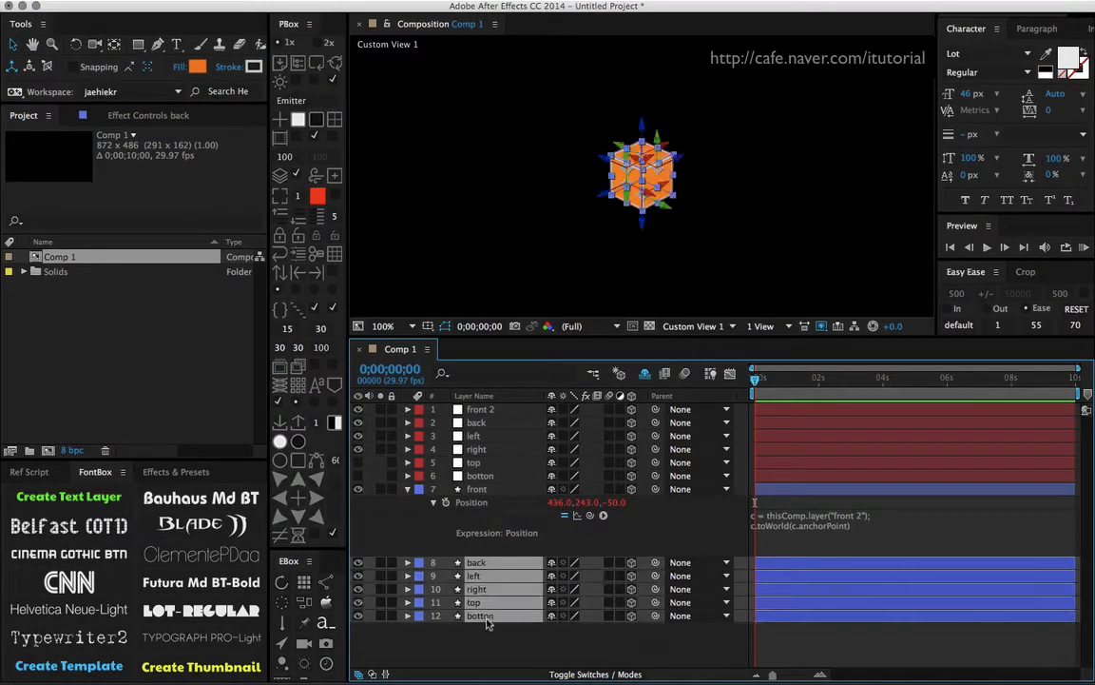
key("super+v")
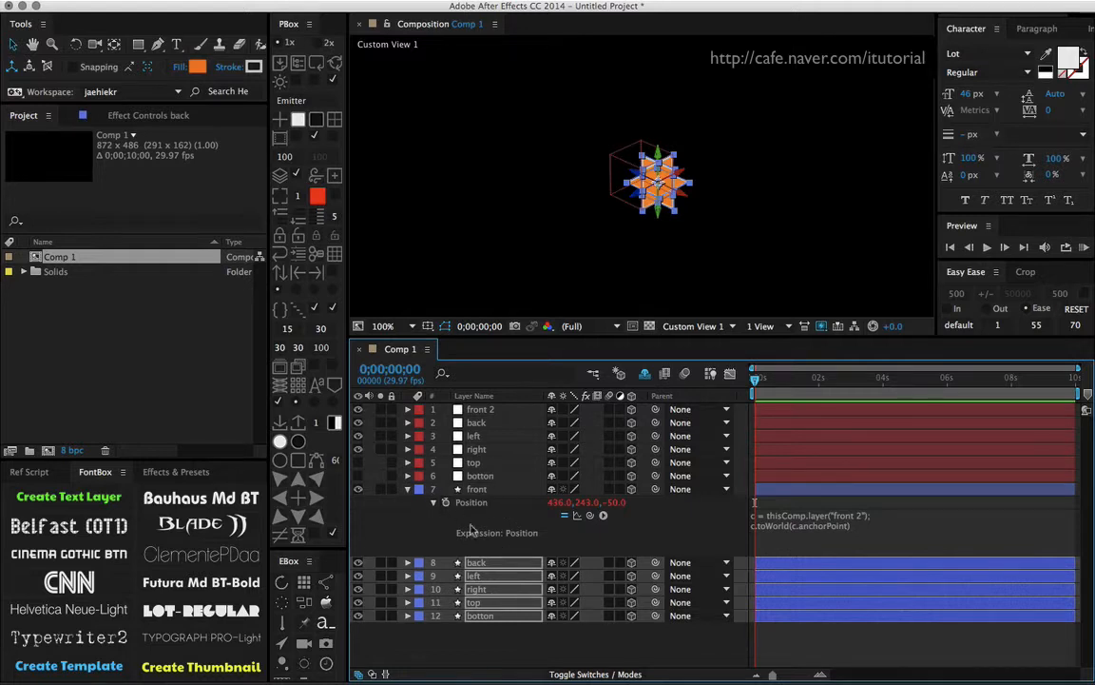
Show only the six square shape layers and reveal their expressions in a maximized timeline.
left_click(485, 491, "shift")
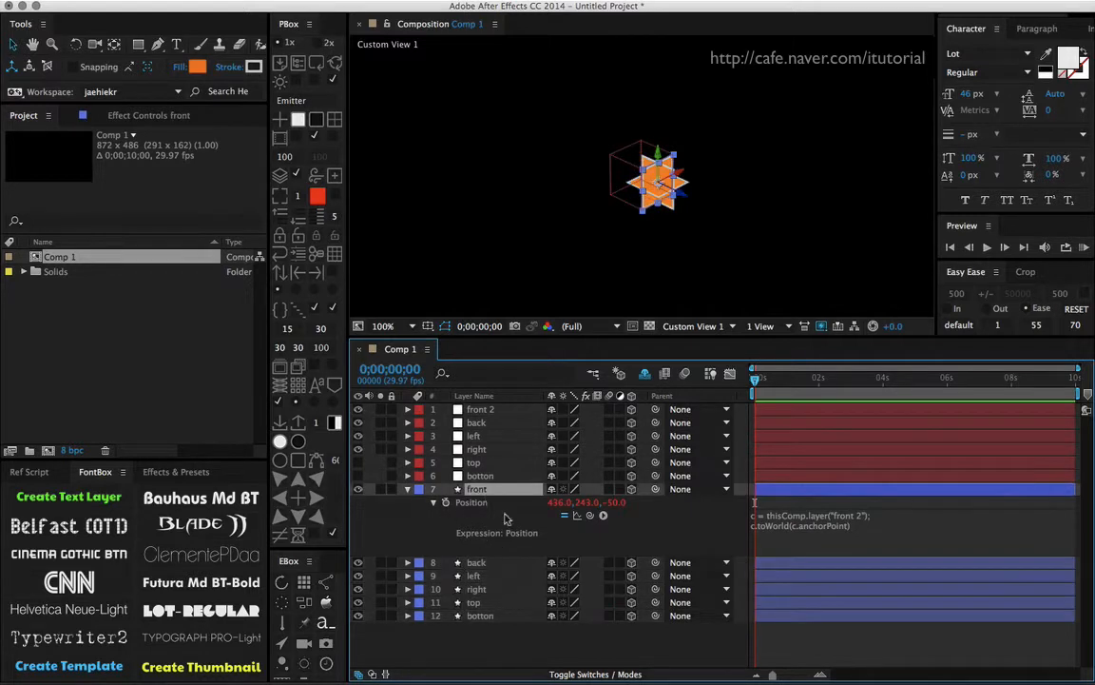
left_click(281, 442)
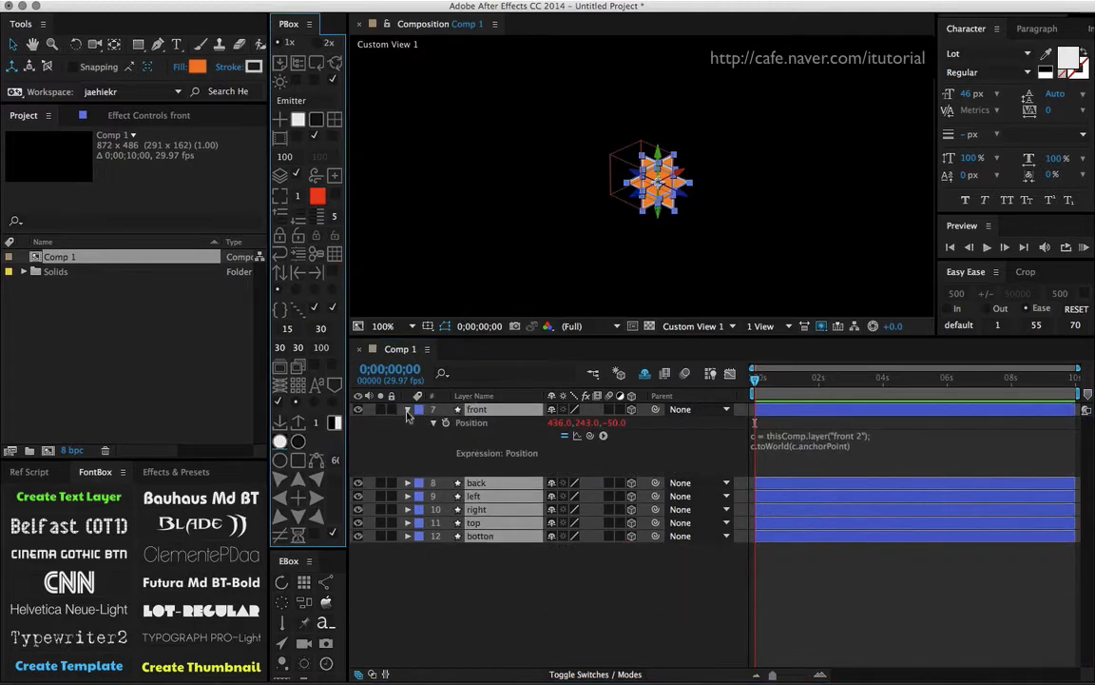
left_click(407, 410)
key("e")
key("e")
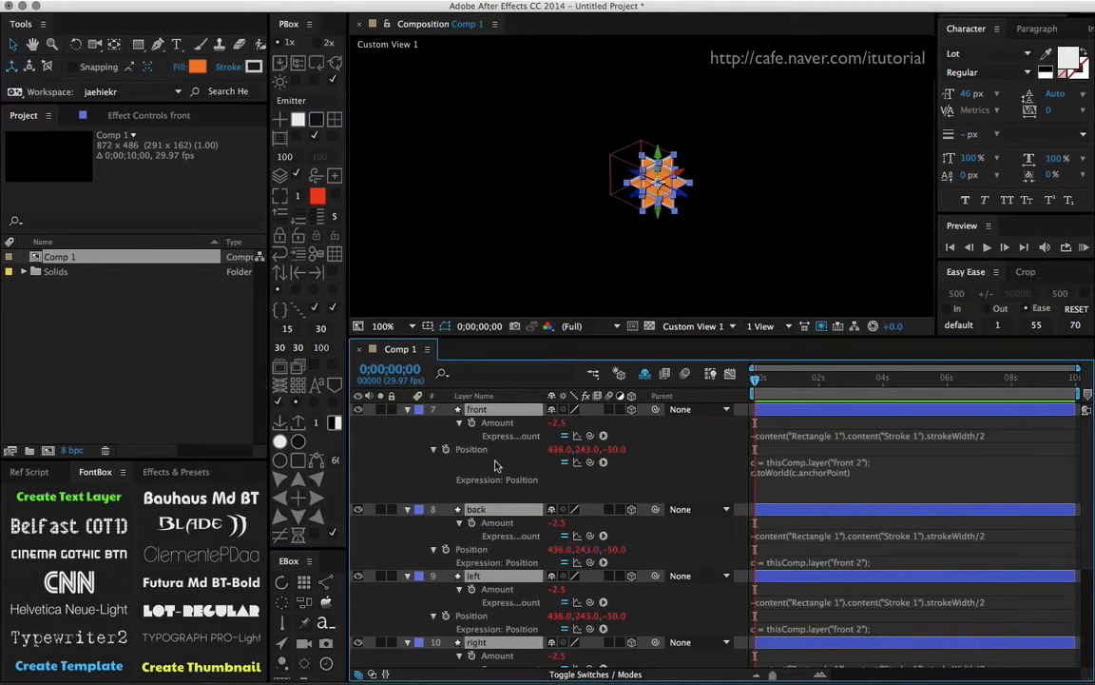
key("grave")
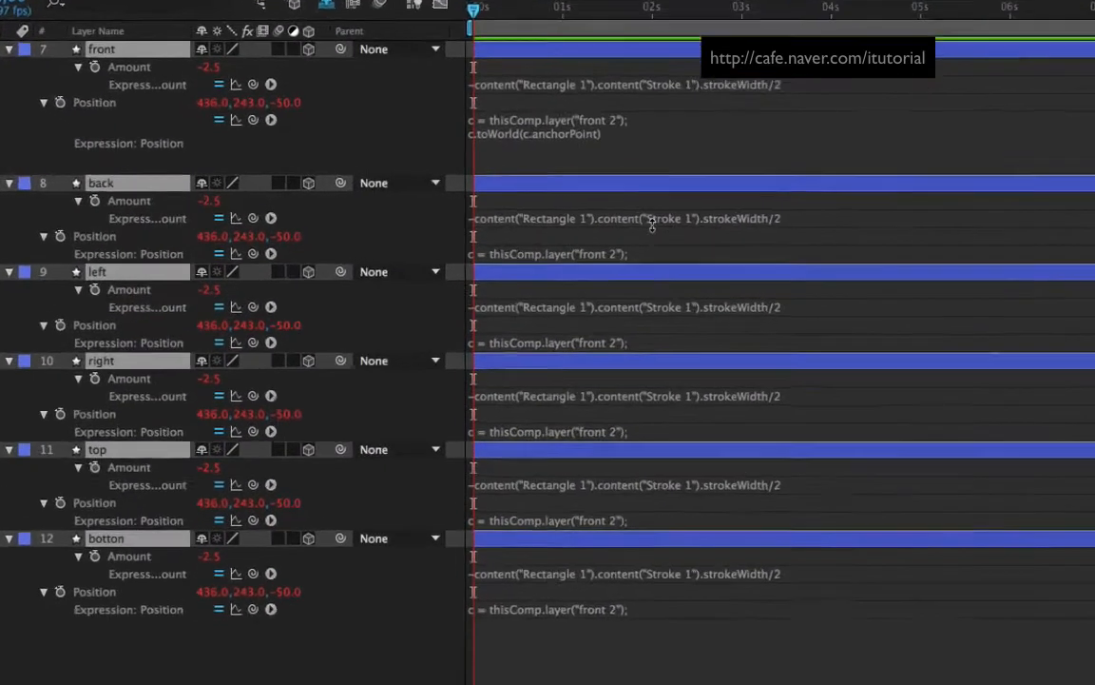
Enlarge the back square's expression fields and change the layer name in its Position expression to "back".
left_click_drag(539, 218, 539, 232)
left_click_drag(698, 253, 568, 244)
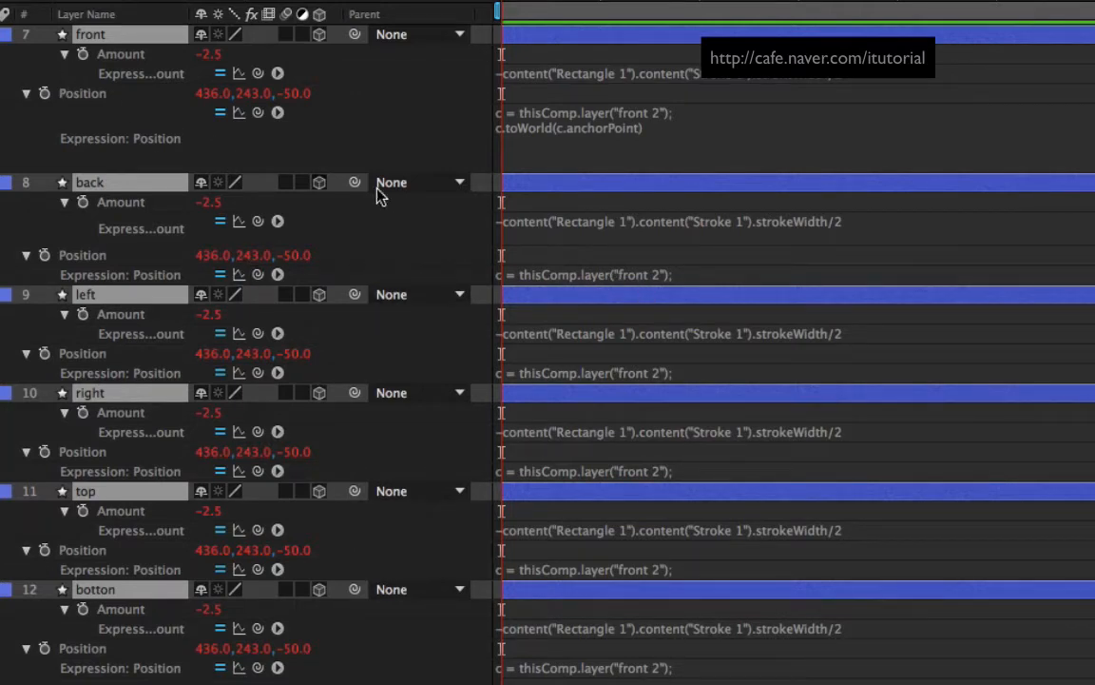
left_click_drag(658, 279, 656, 334)
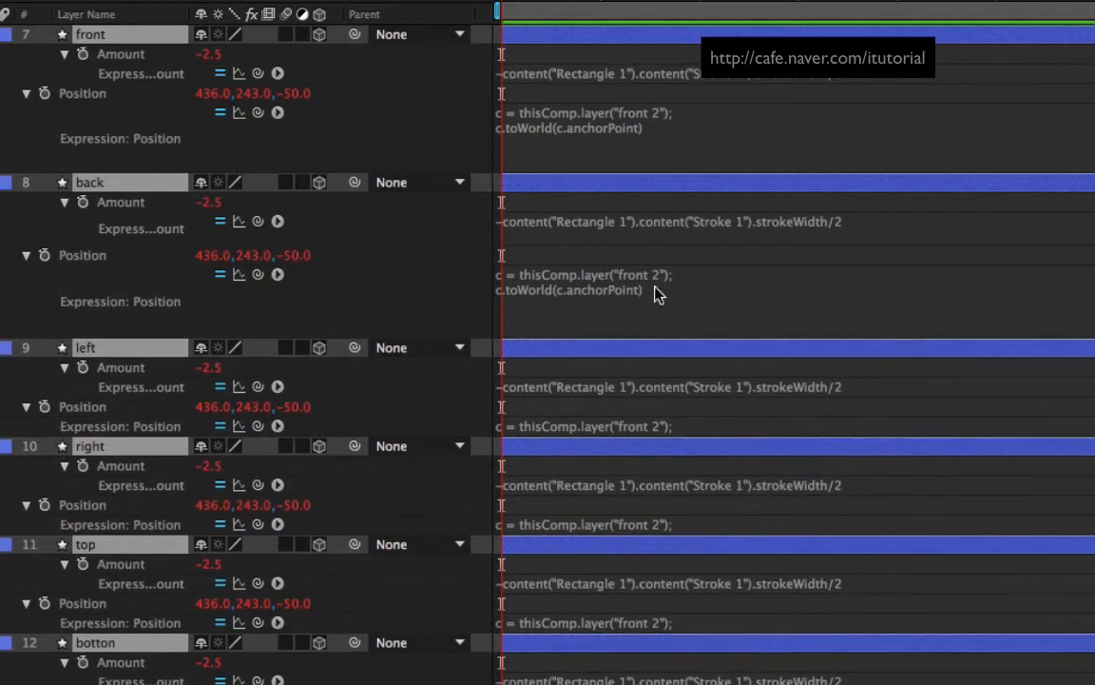
left_click(658, 304)
left_click(671, 274)
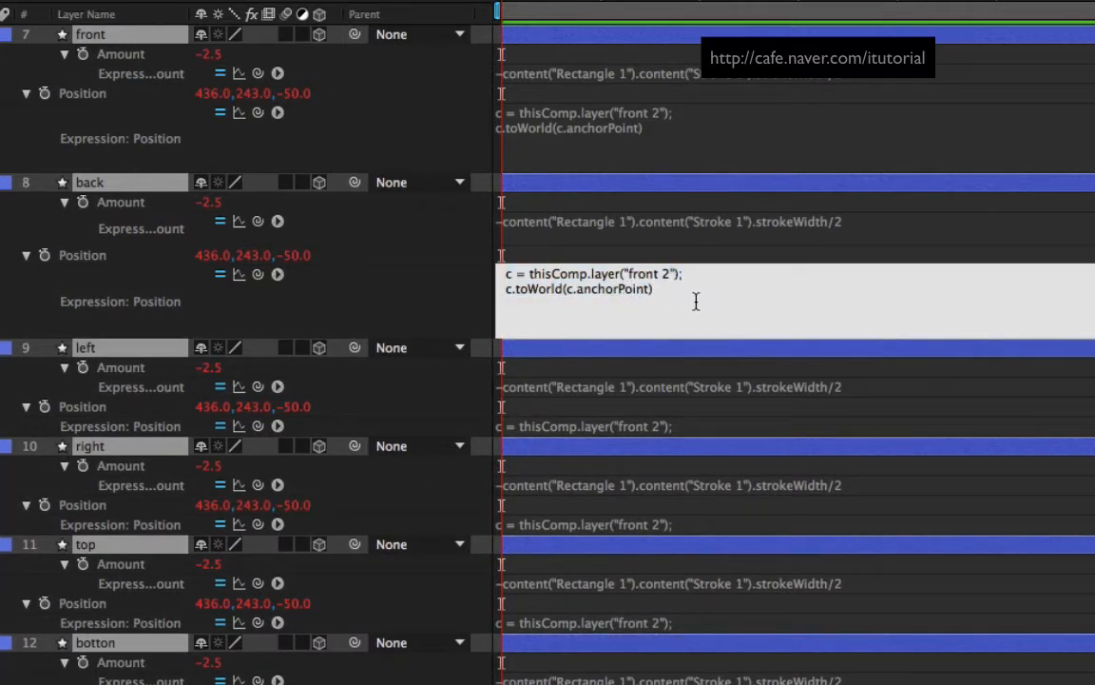
key("BackSpace")
key("BackSpace")
key("BackSpace")
key("BackSpace")
key("BackSpace")
key("BackSpace")
key("BackSpace")
type("back")
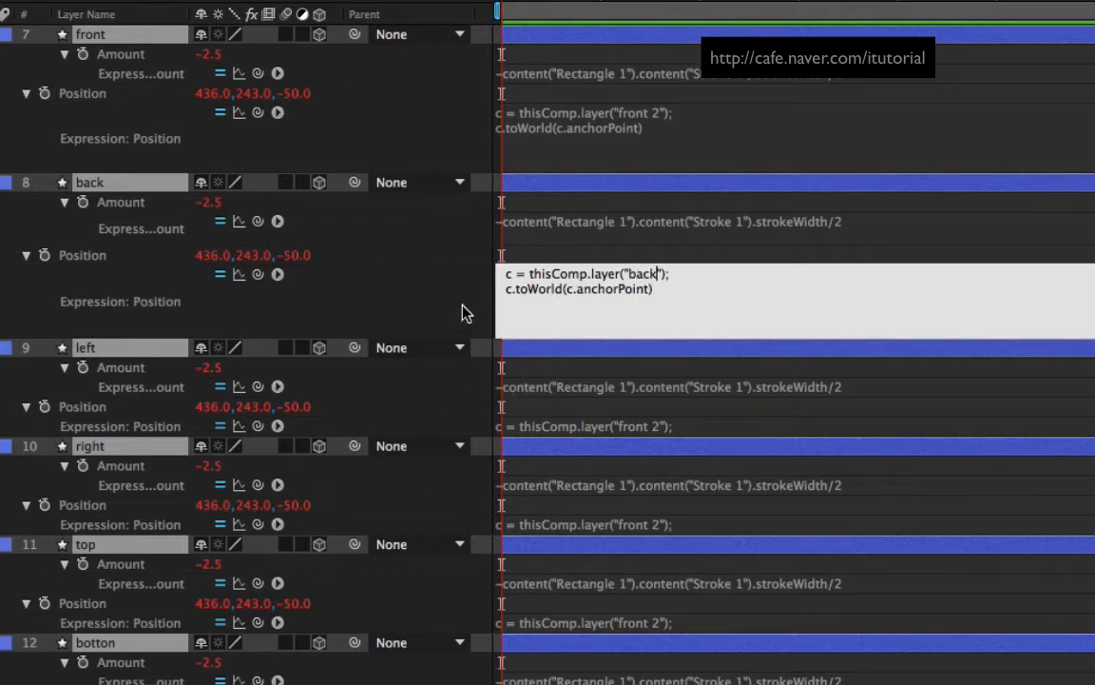
left_click(518, 348)
Link the left square to the left null by changing the layer name in its Position expression to "left".
left_click(656, 426)
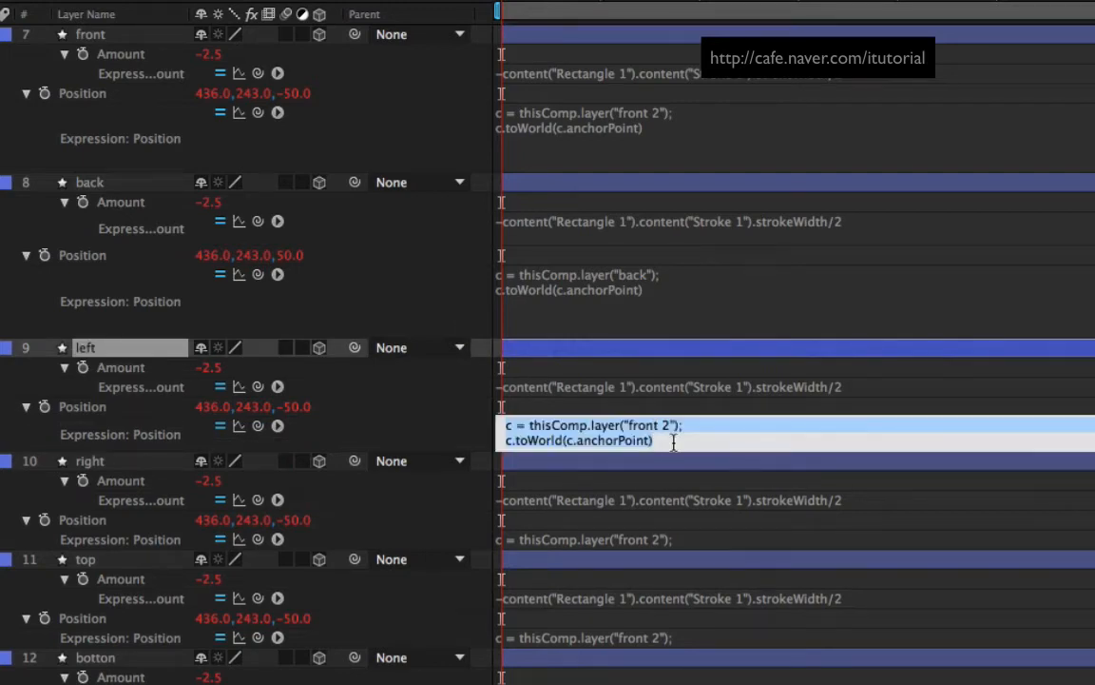
left_click(672, 426)
key("BackSpace")
key("BackSpace")
key("BackSpace")
key("BackSpace")
key("BackSpace")
key("BackSpace")
key("BackSpace")
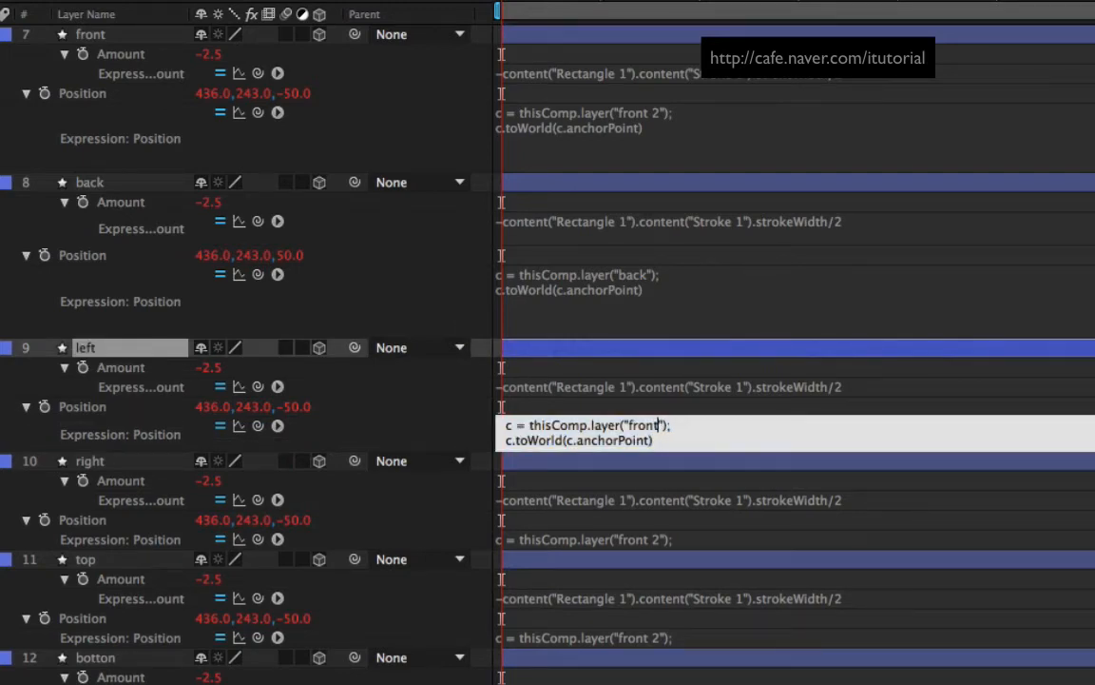
type("left")
Link the right square to the right null by changing the layer name in its Position expression to "right".
left_click(687, 548)
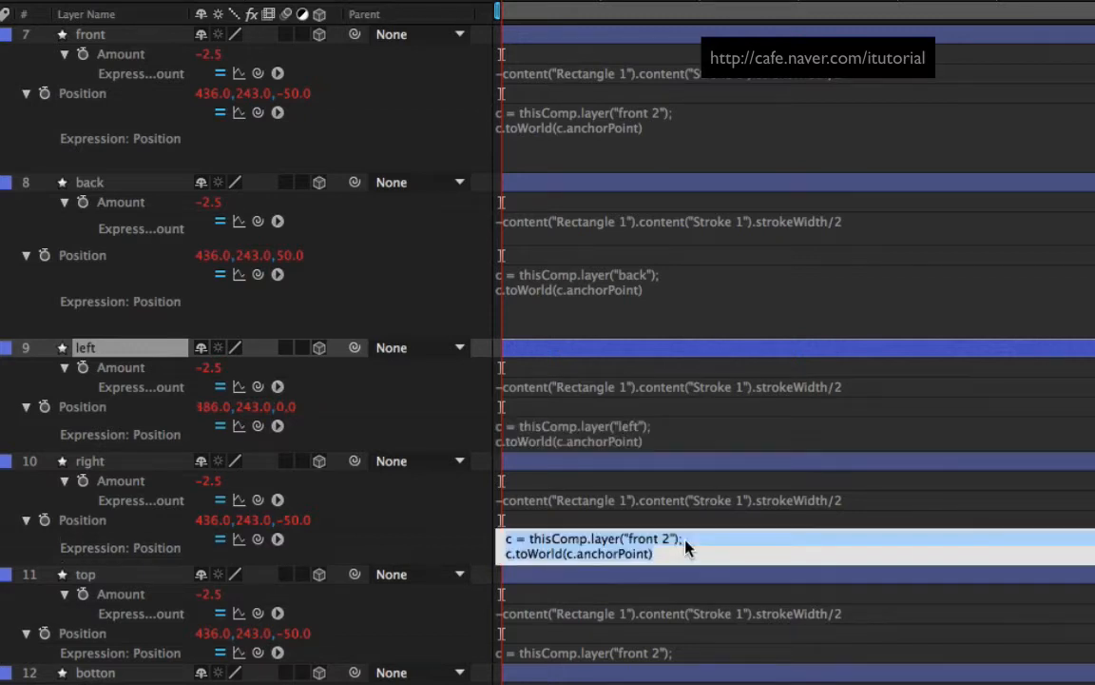
left_click(671, 540)
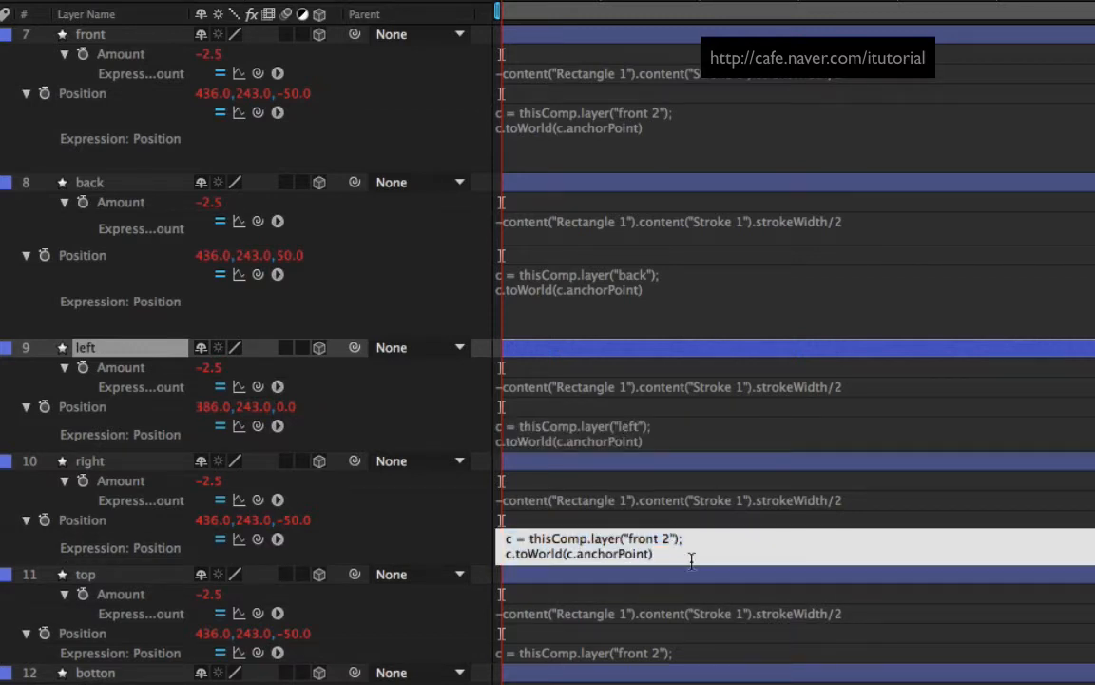
key("BackSpace")
key("BackSpace")
key("BackSpace")
key("BackSpace")
key("BackSpace")
key("BackSpace")
key("BackSpace")
type("right")
left_click(479, 640)
Link the top square to the top null by changing the layer name in its Position expression to "top".
left_click(655, 655)
left_click(670, 652)
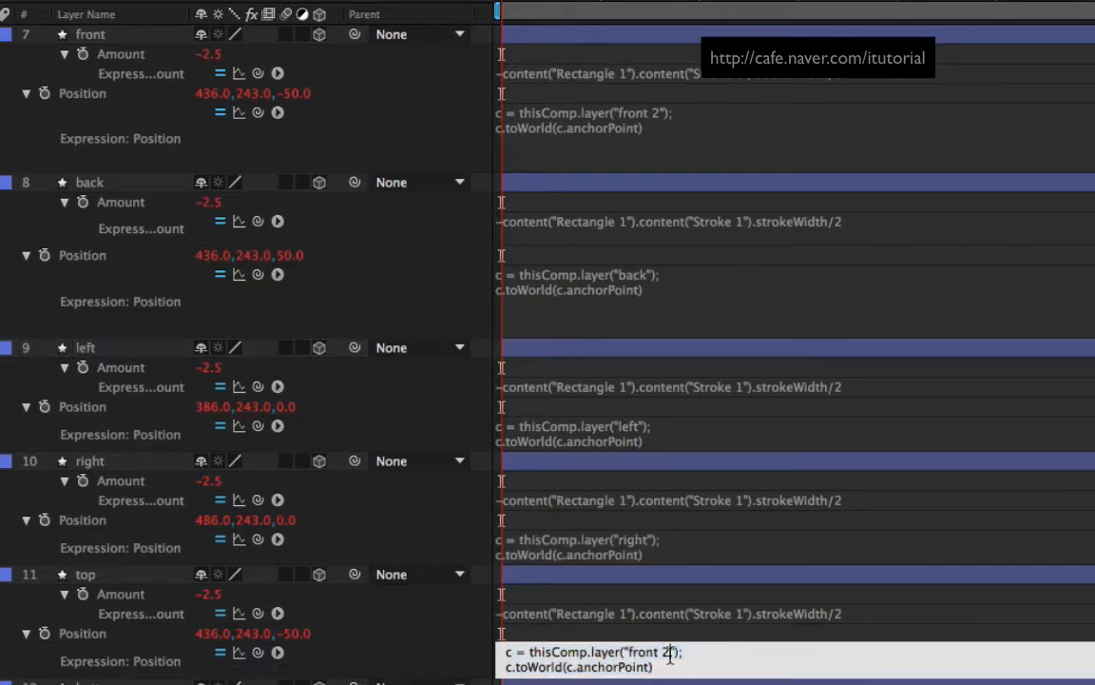
double_click(670, 652)
key("BackSpace")
key("BackSpace")
key("BackSpace")
key("BackSpace")
key("BackSpace")
key("BackSpace")
type("top")
key("KP_Enter")
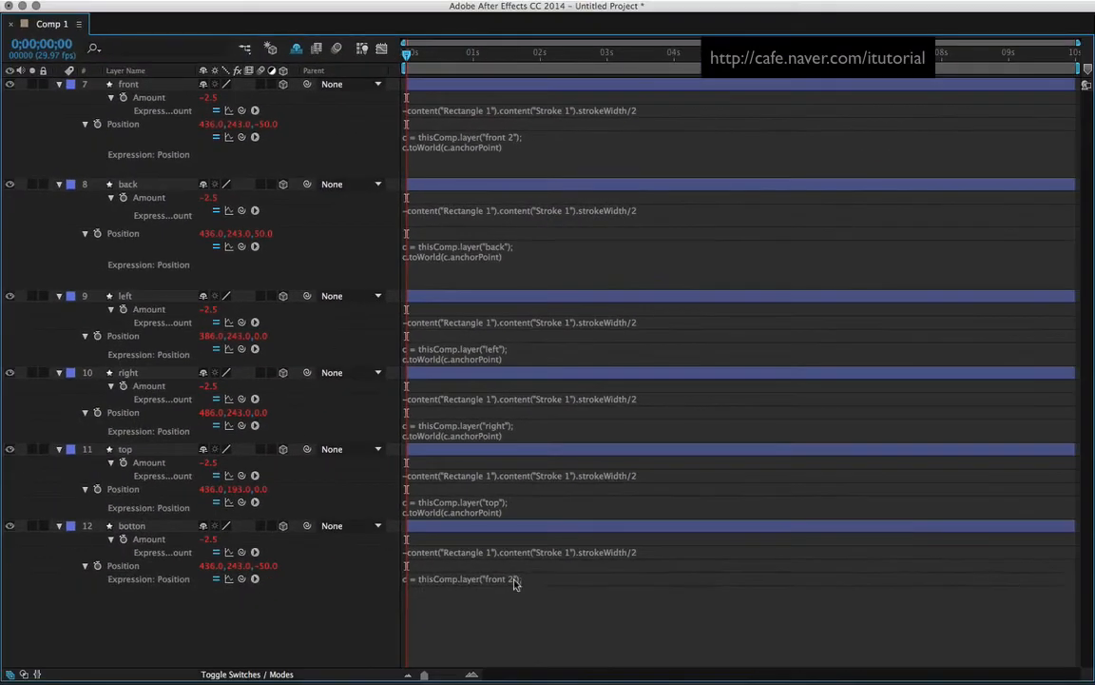
Change the layer name in the botton square's Position expression to "botton" and restore the timeline to its normal size.
left_click(520, 581)
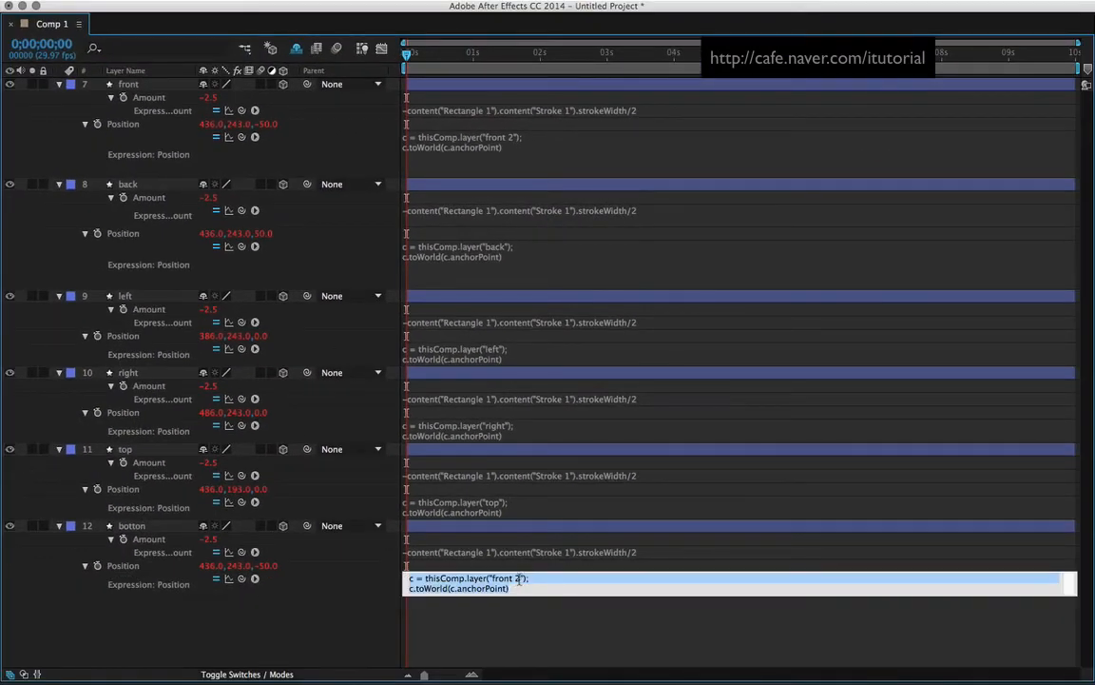
left_click(520, 578)
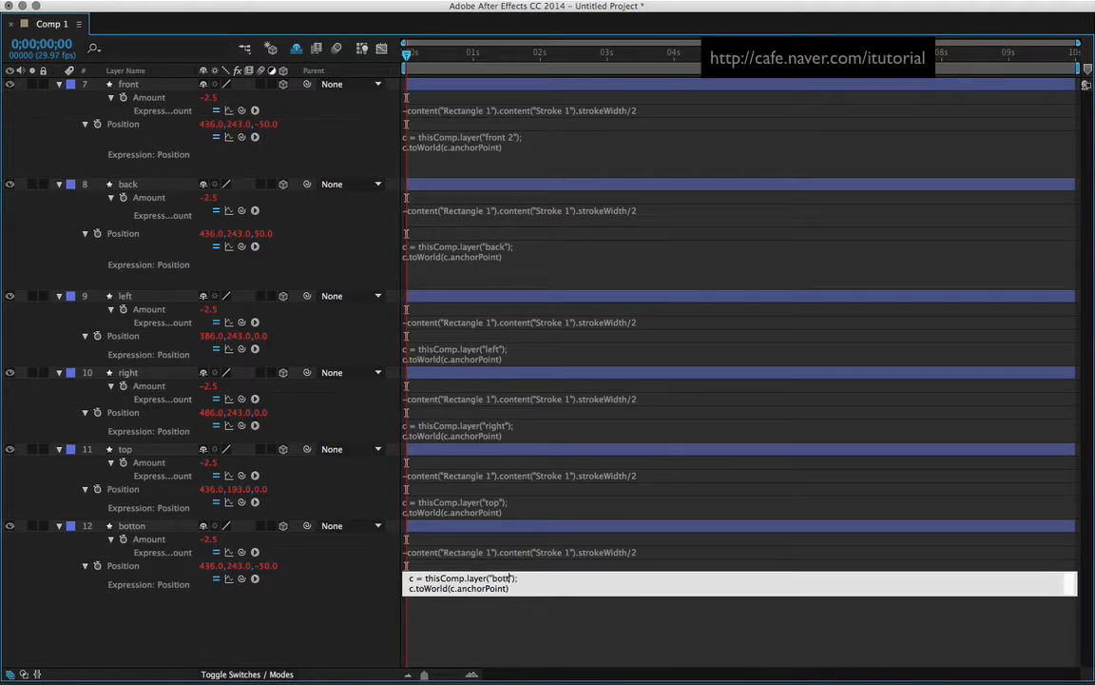
left_click(346, 598)
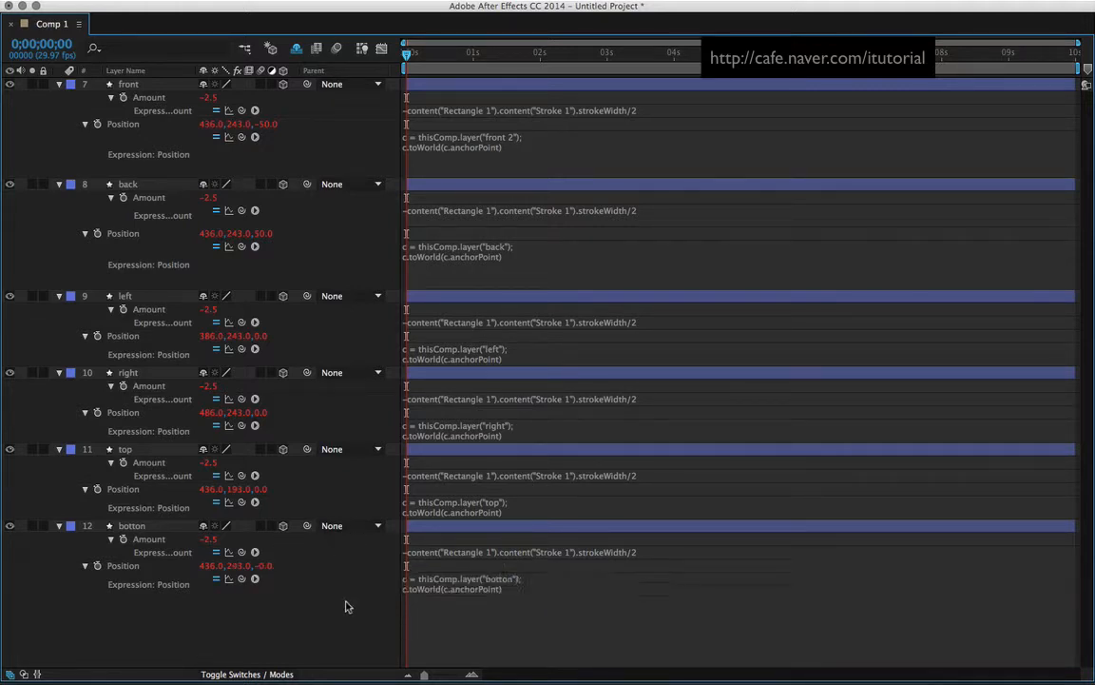
key("grave")
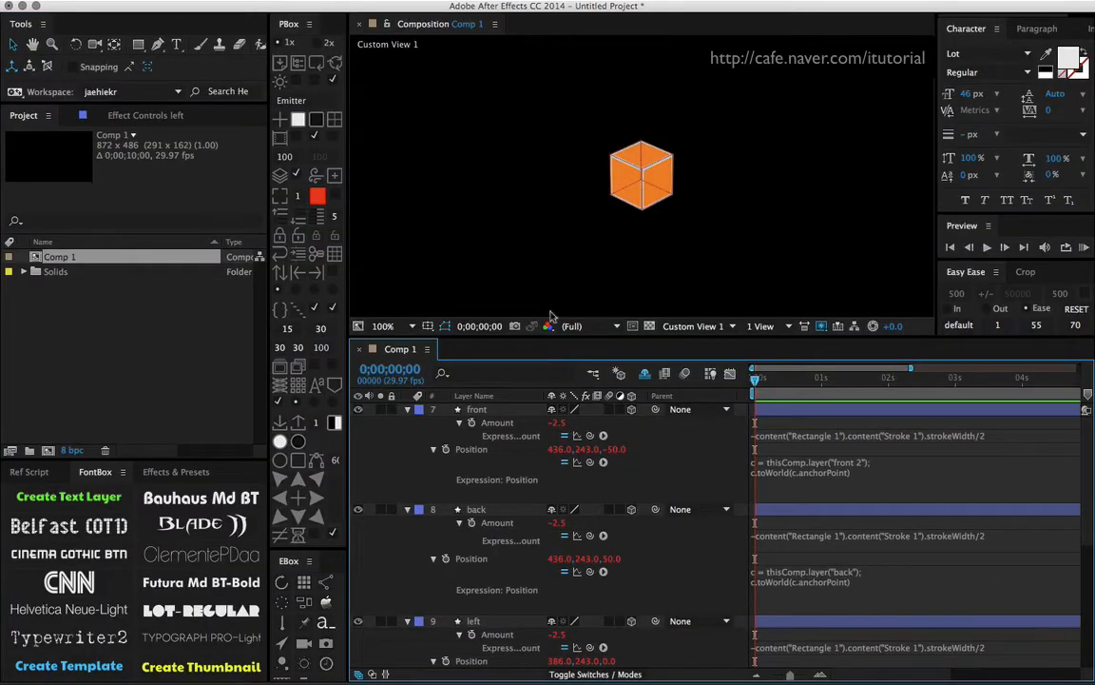
Bring all twelve layers back collapsed in the timeline and make the top and botton nulls visible.
key("ctrl+a")
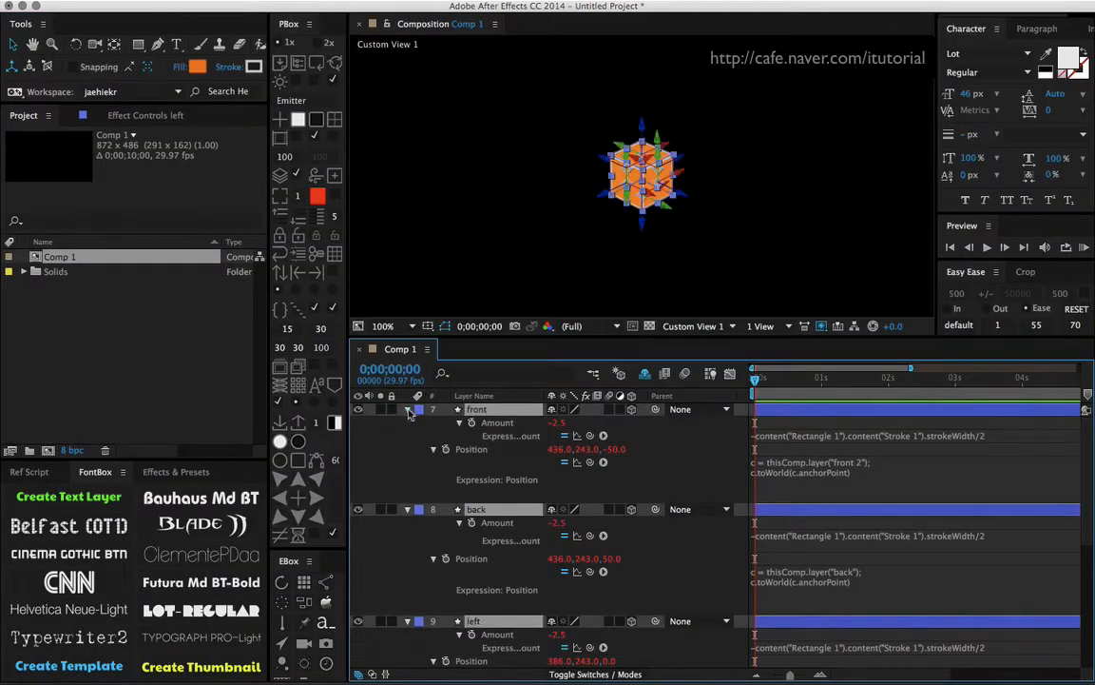
left_click(408, 409)
left_click(487, 508)
left_click(299, 443)
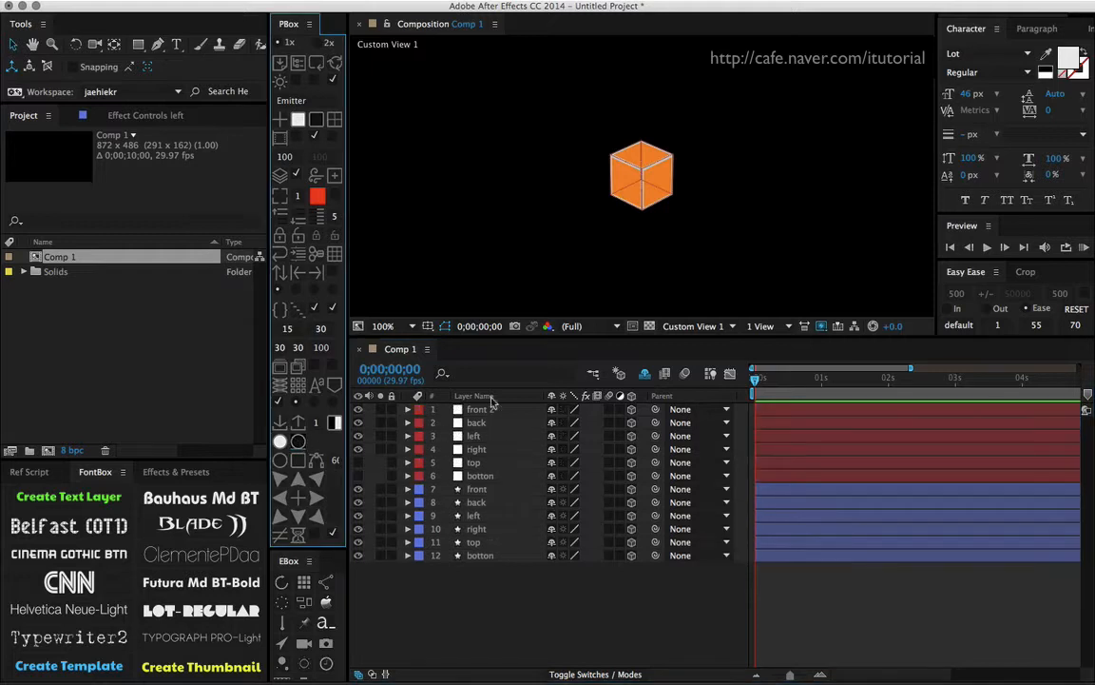
left_click_drag(480, 577, 458, 544)
left_click_drag(358, 461, 359, 476)
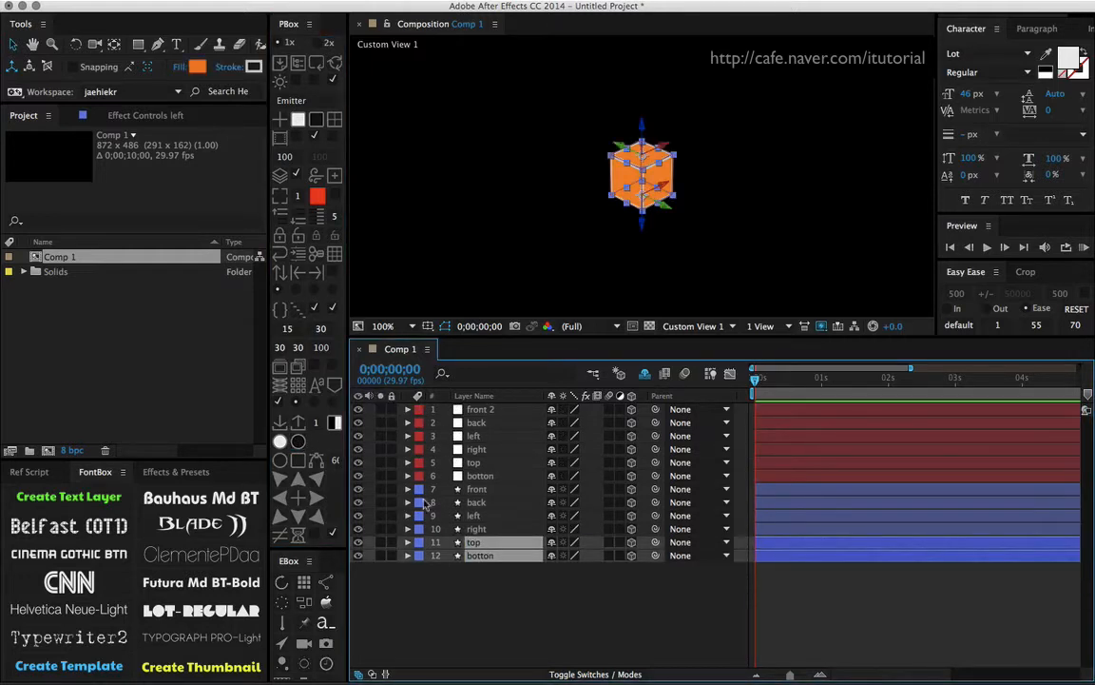
Test moving the back null and the left null away from the cube, undoing each move.
left_click(654, 184)
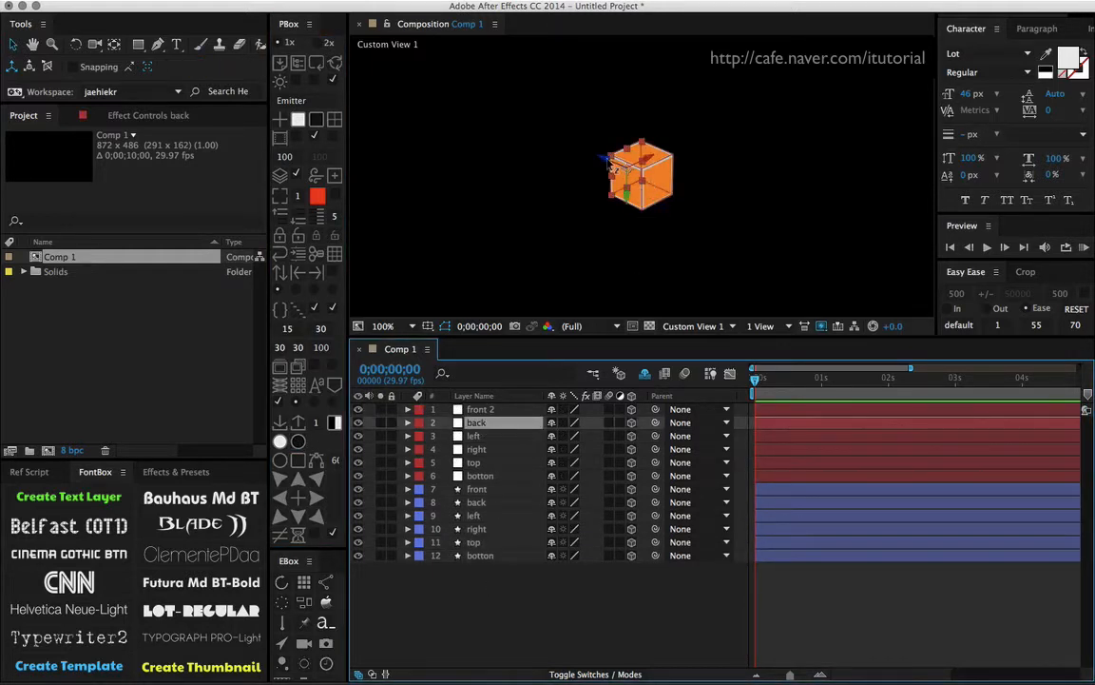
left_click_drag(610, 166, 535, 138)
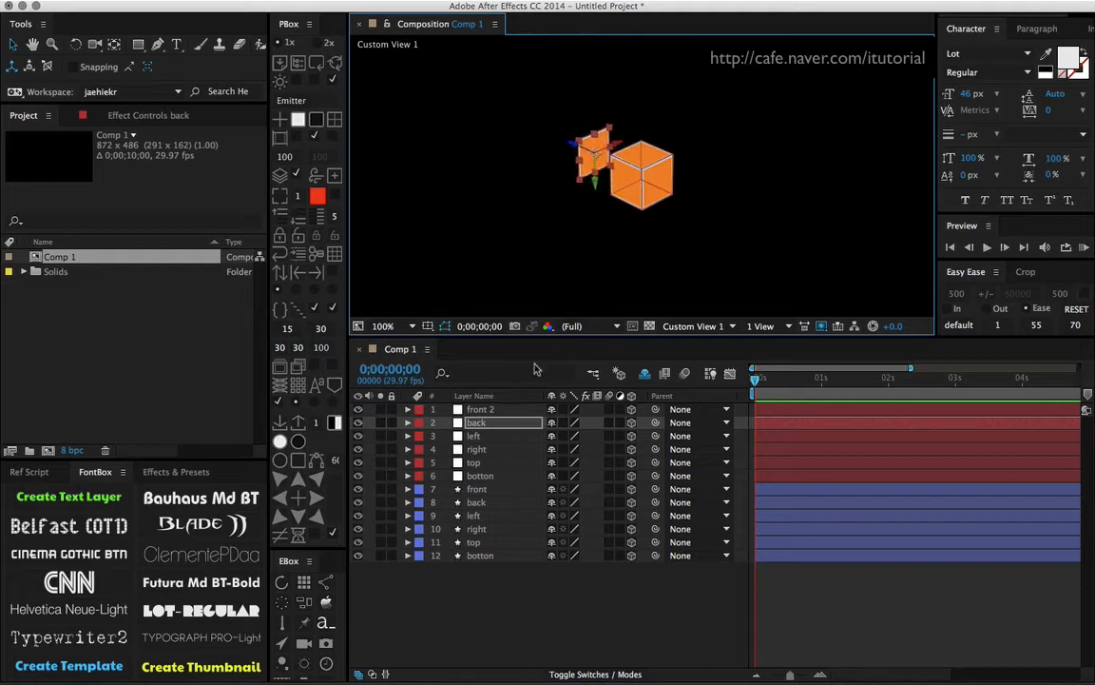
key("super+z")
left_click(488, 438)
left_click_drag(614, 193, 530, 251)
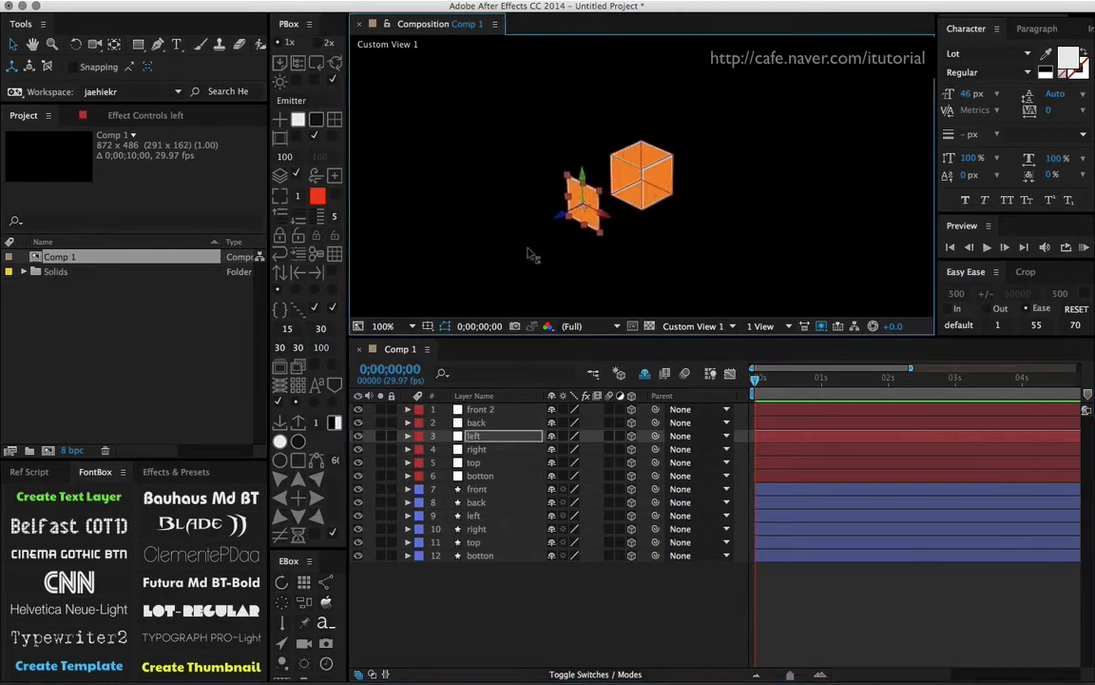
key("super+z")
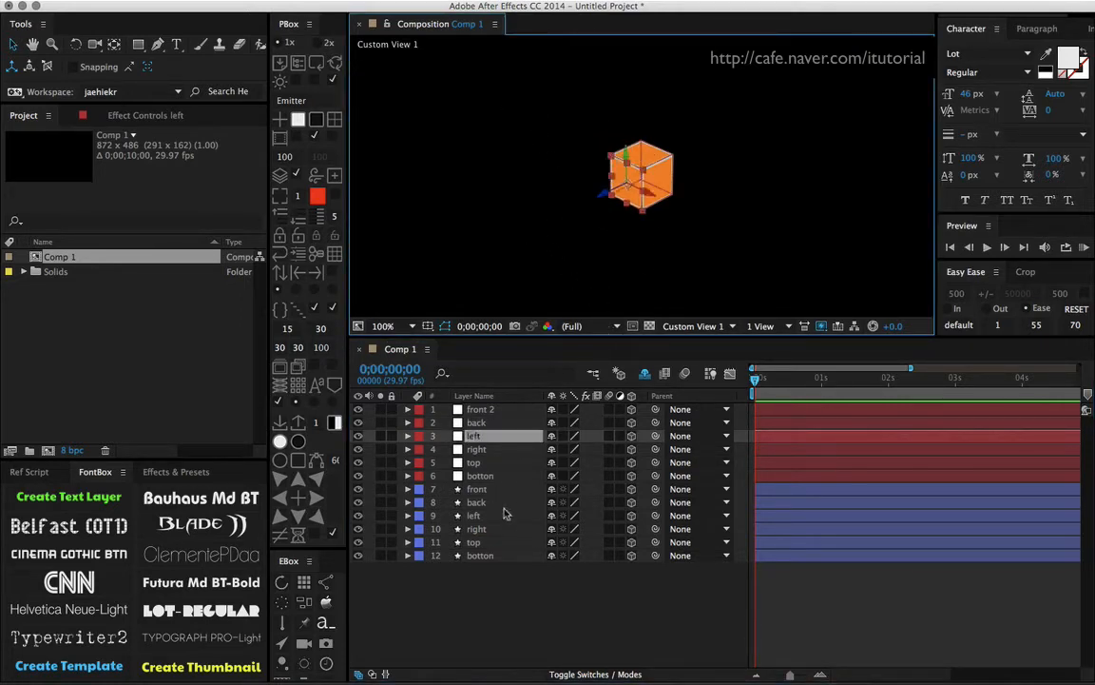
Show only the six square shape layers and filter the timeline by "color" to list their stroke and fill colors.
left_click_drag(511, 574, 481, 487)
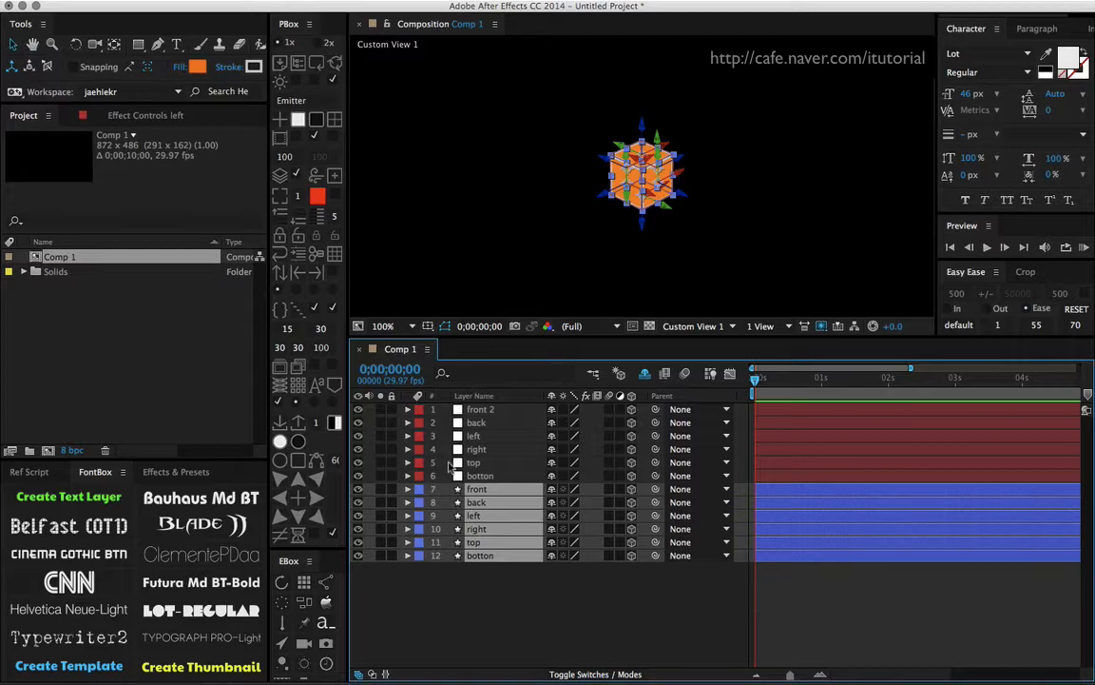
left_click(280, 441)
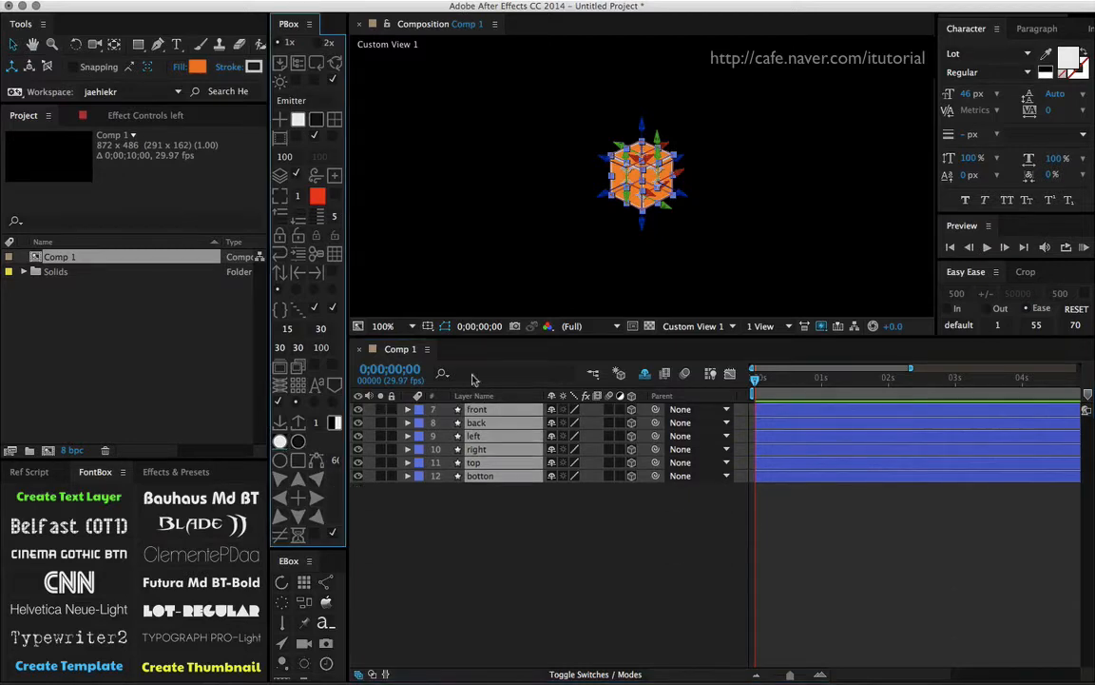
left_click(467, 496)
key("ctrl+f")
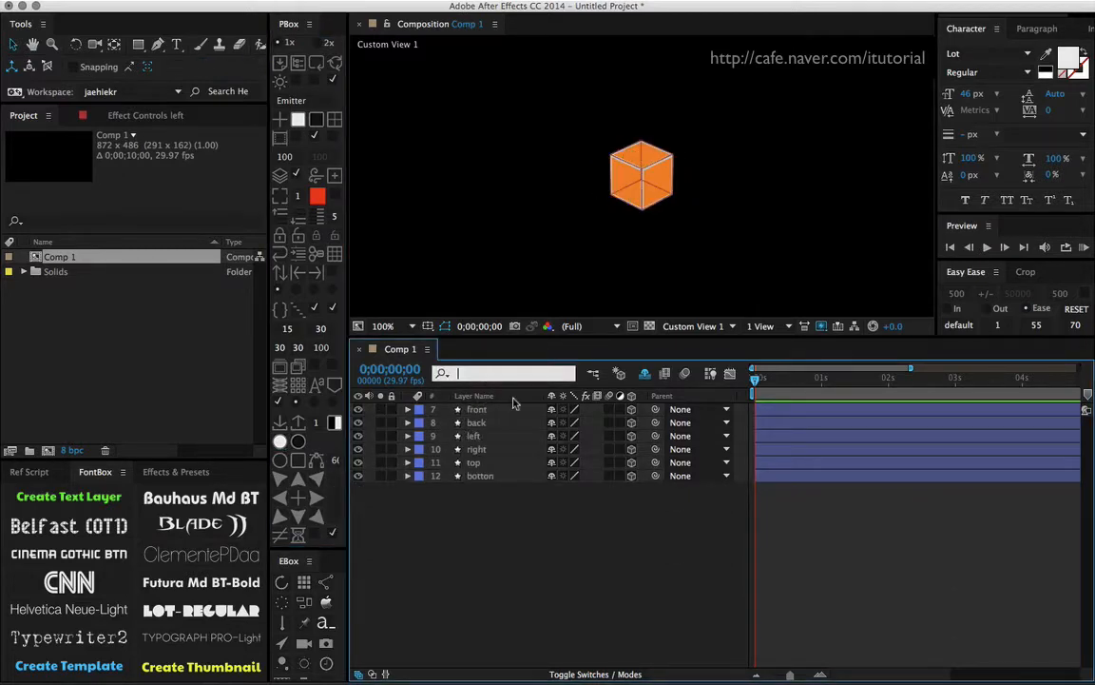
type("color")
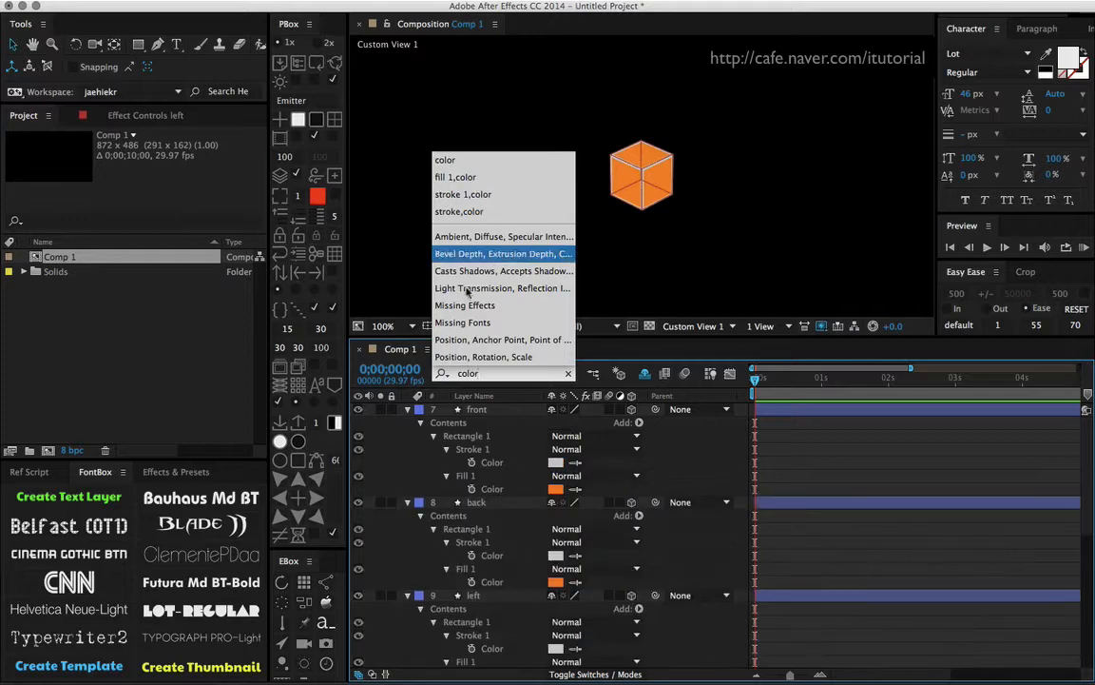
left_click(413, 467)
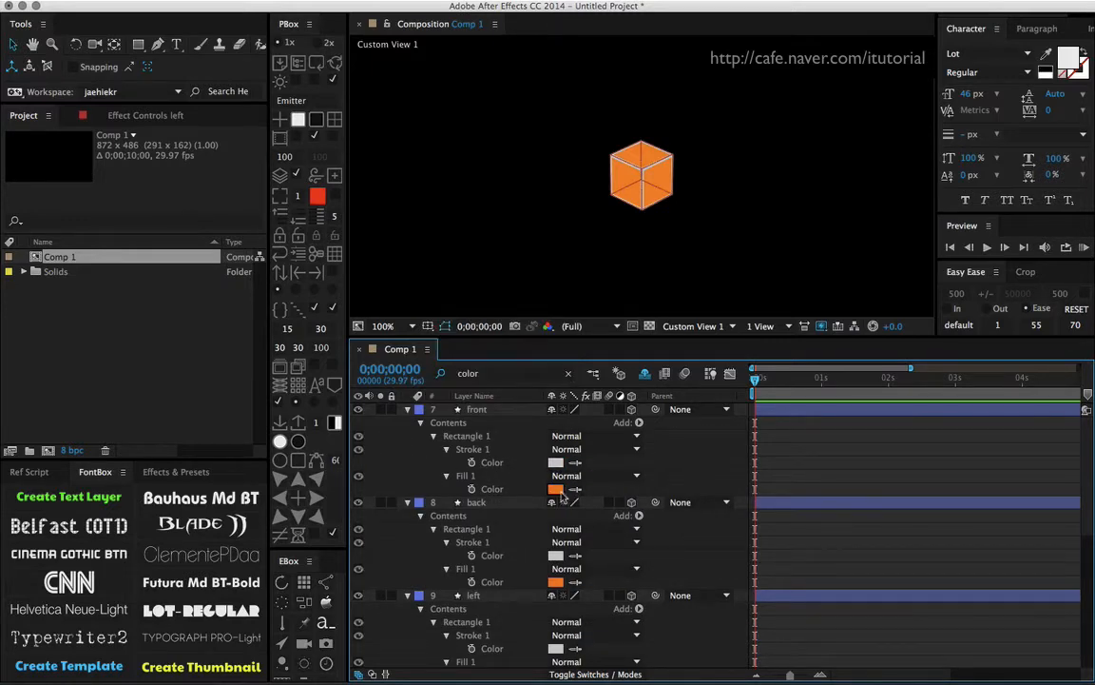
Change the front square's fill color to green and the back square's fill color to cyan.
left_click(557, 489)
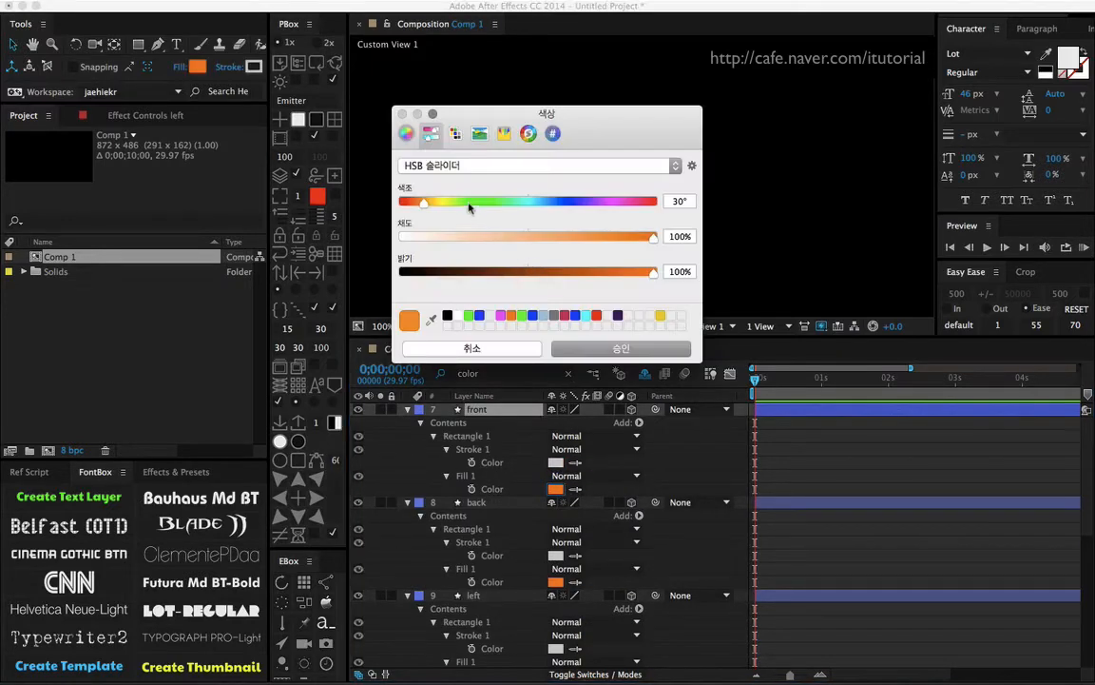
left_click(469, 207)
left_click(627, 348)
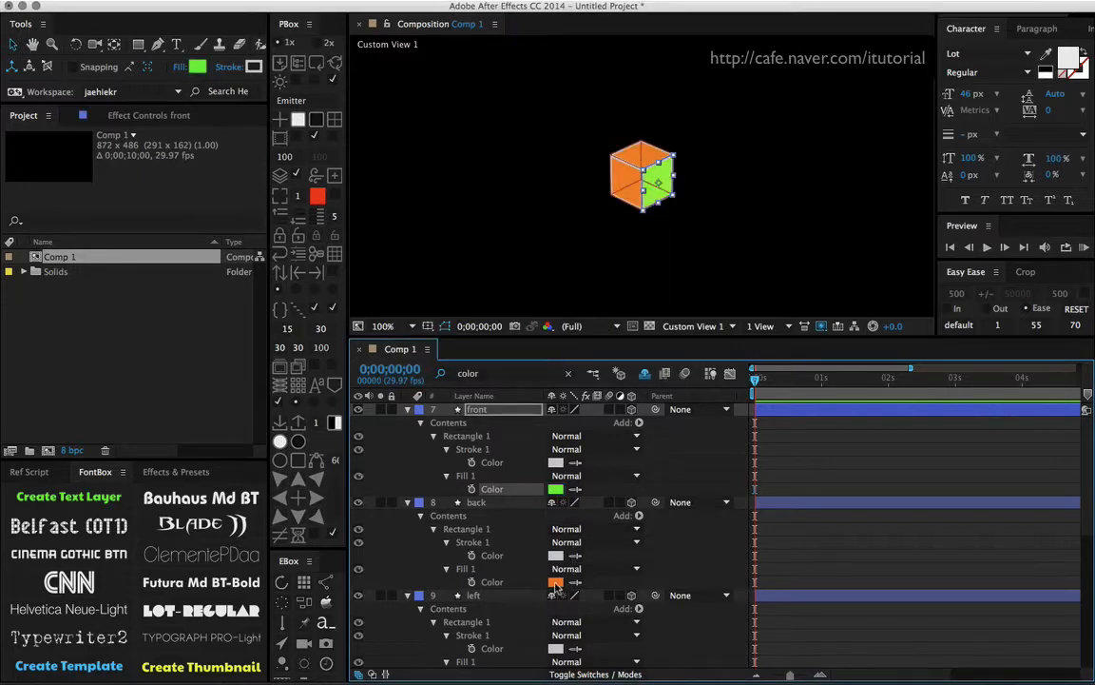
left_click(556, 583)
left_click_drag(467, 204, 526, 204)
left_click(621, 345)
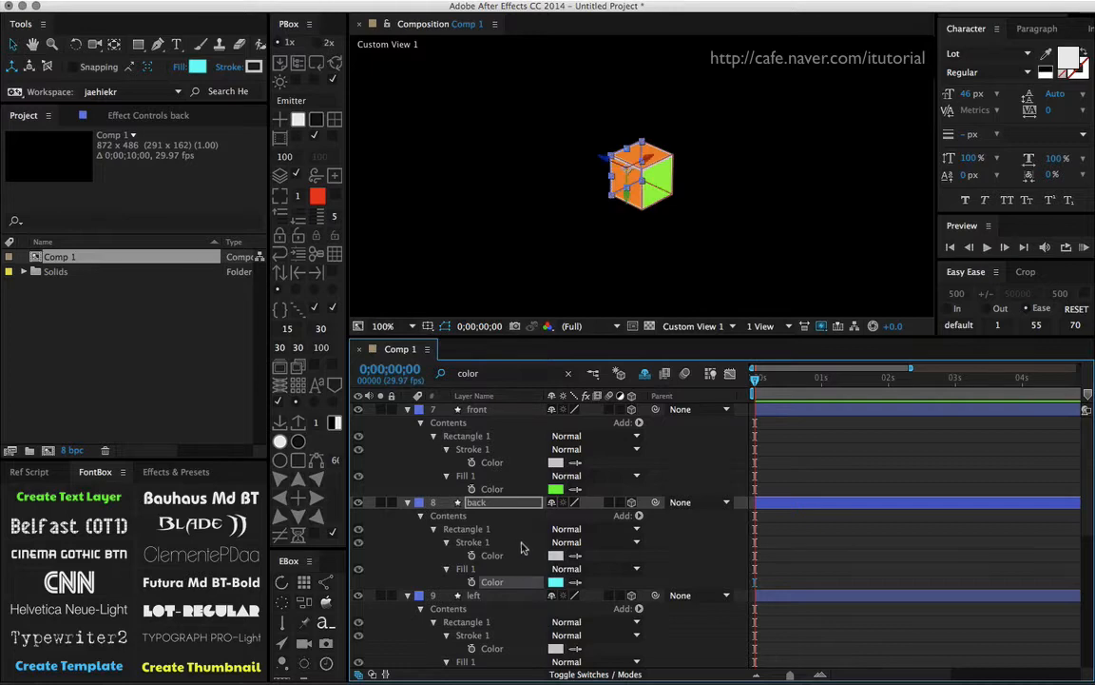
Set the left square's fill to blue with hue 238° and the right square's fill to magenta with hue 309°.
scroll(523, 552, "down", 5)
scroll(525, 510, "down", 1)
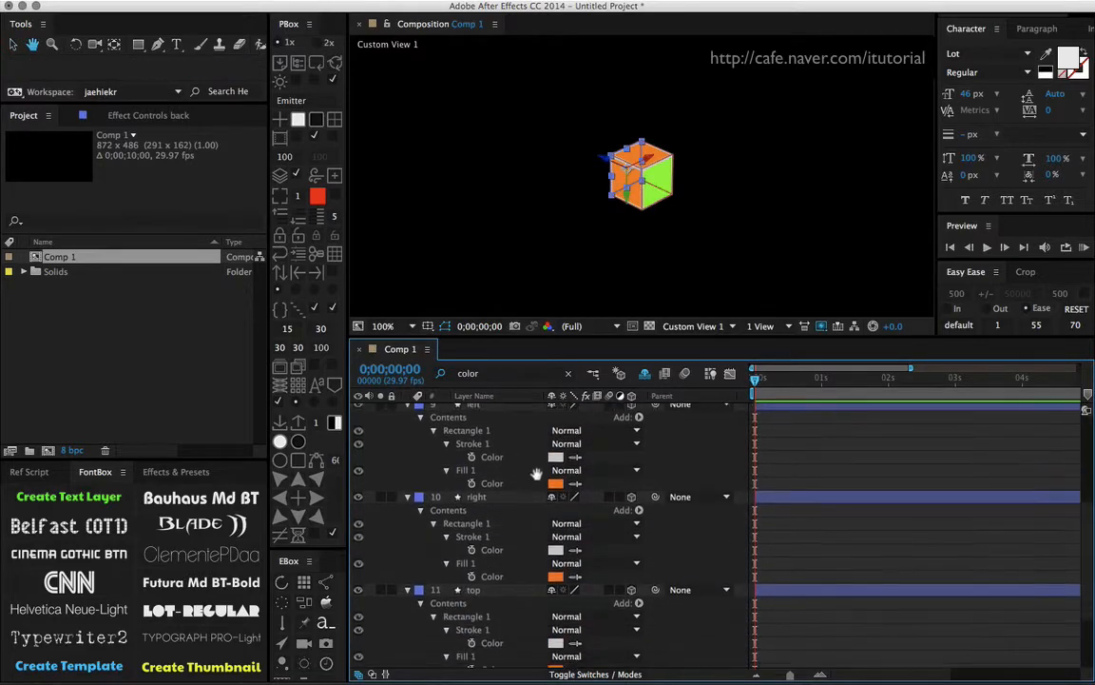
left_click(555, 483)
left_click(569, 202)
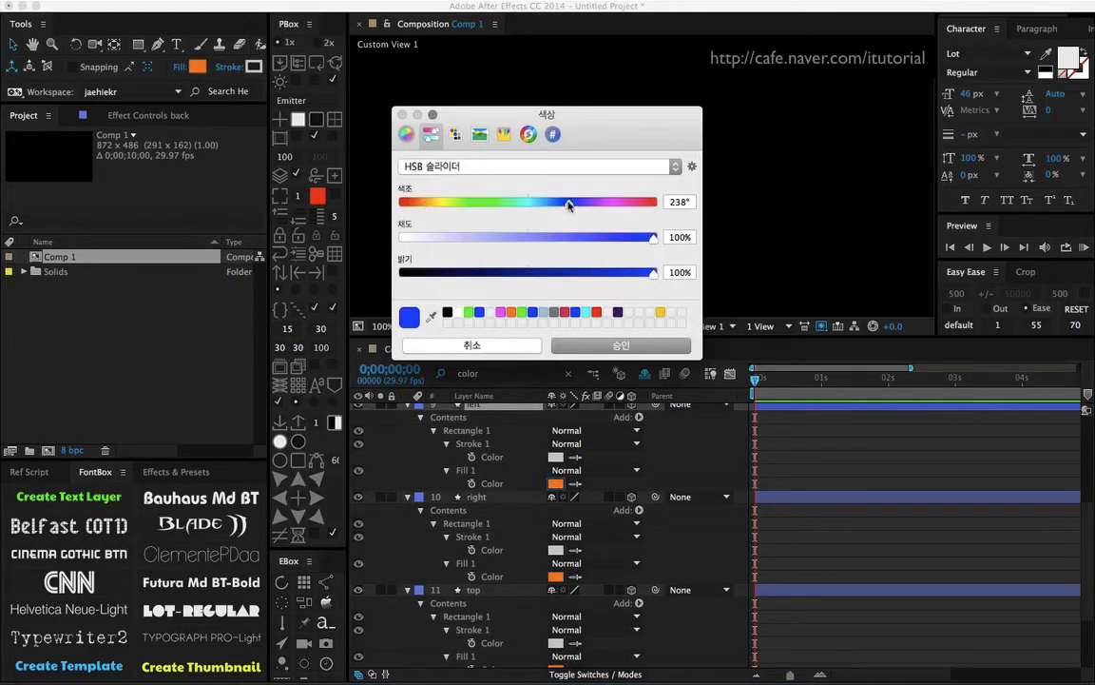
left_click(620, 345)
left_click(555, 577)
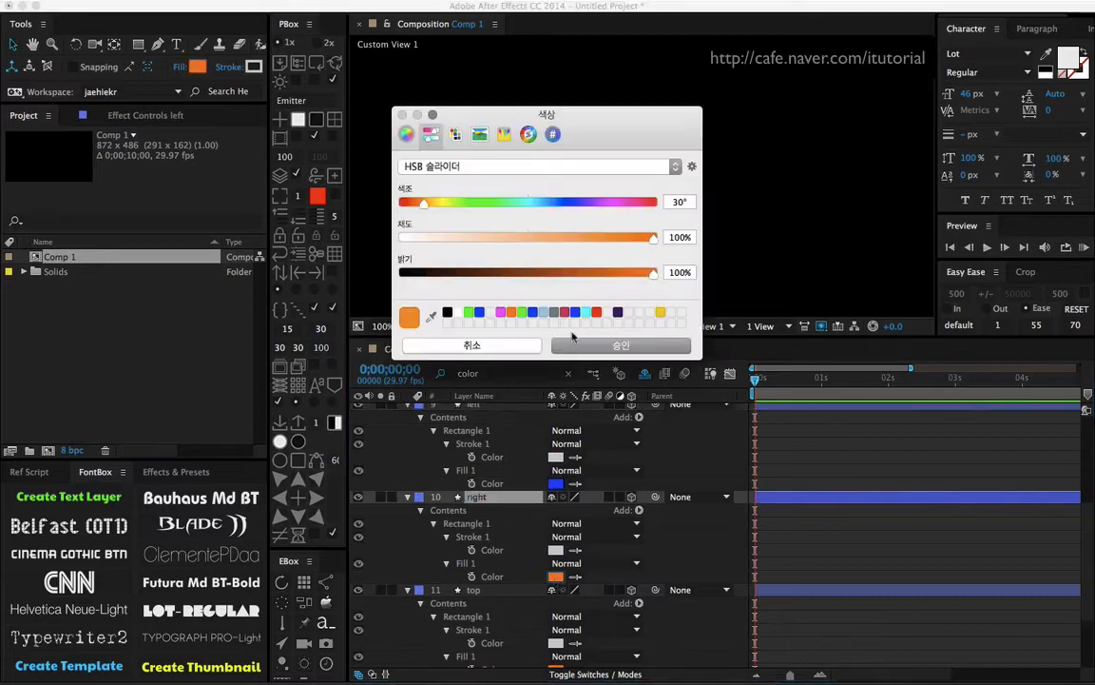
left_click(619, 203)
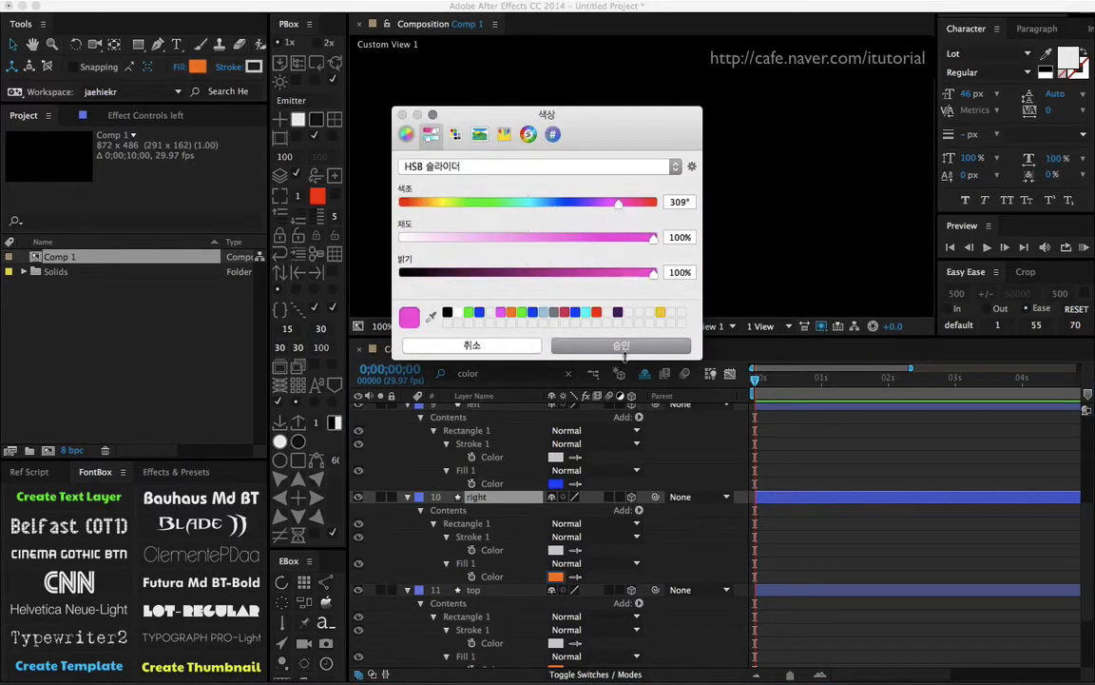
left_click(580, 346)
Change the top square's fill color to red.
scroll(525, 532, "down", 2)
scroll(530, 469, "down", 4)
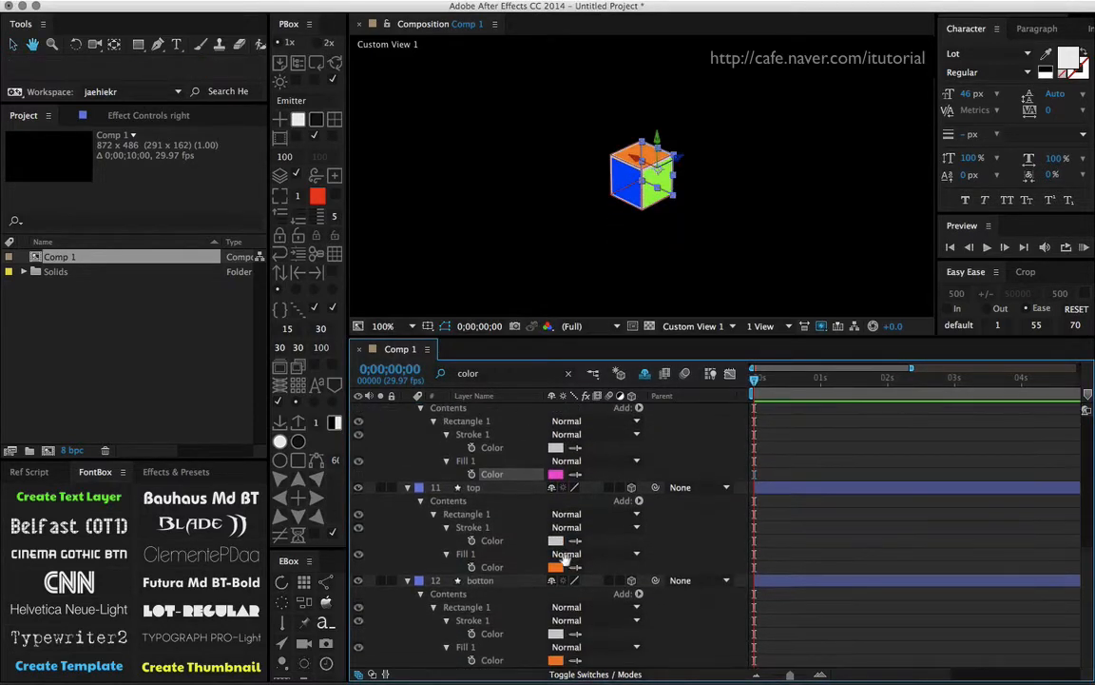
left_click(555, 566)
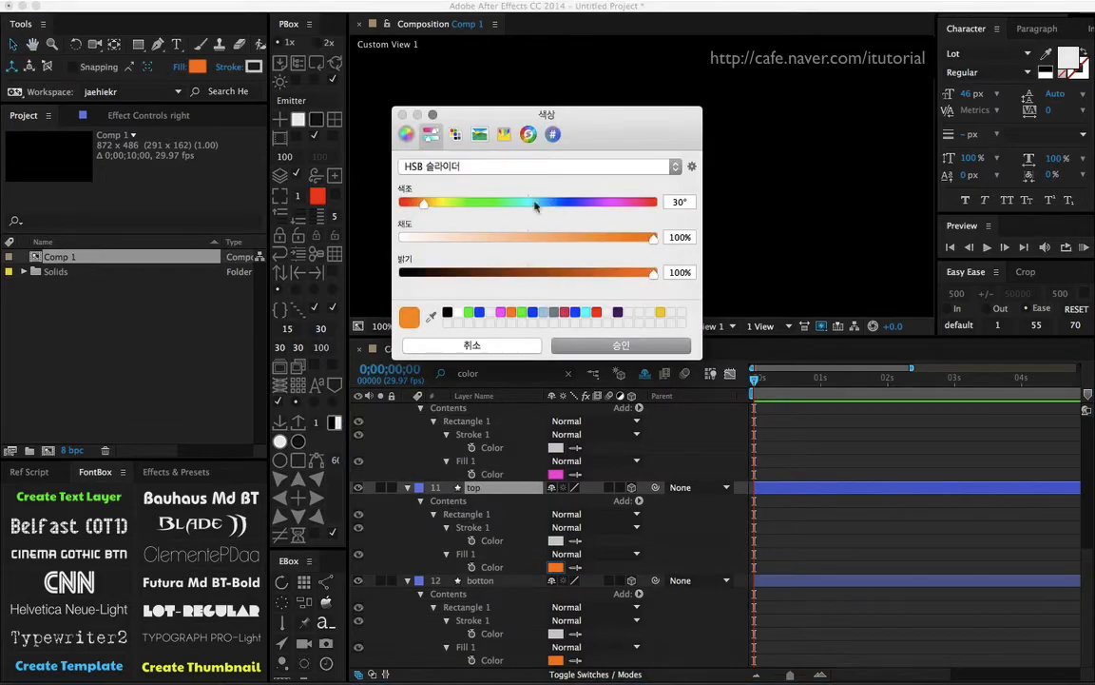
left_click_drag(416, 204, 401, 203)
left_click(622, 345)
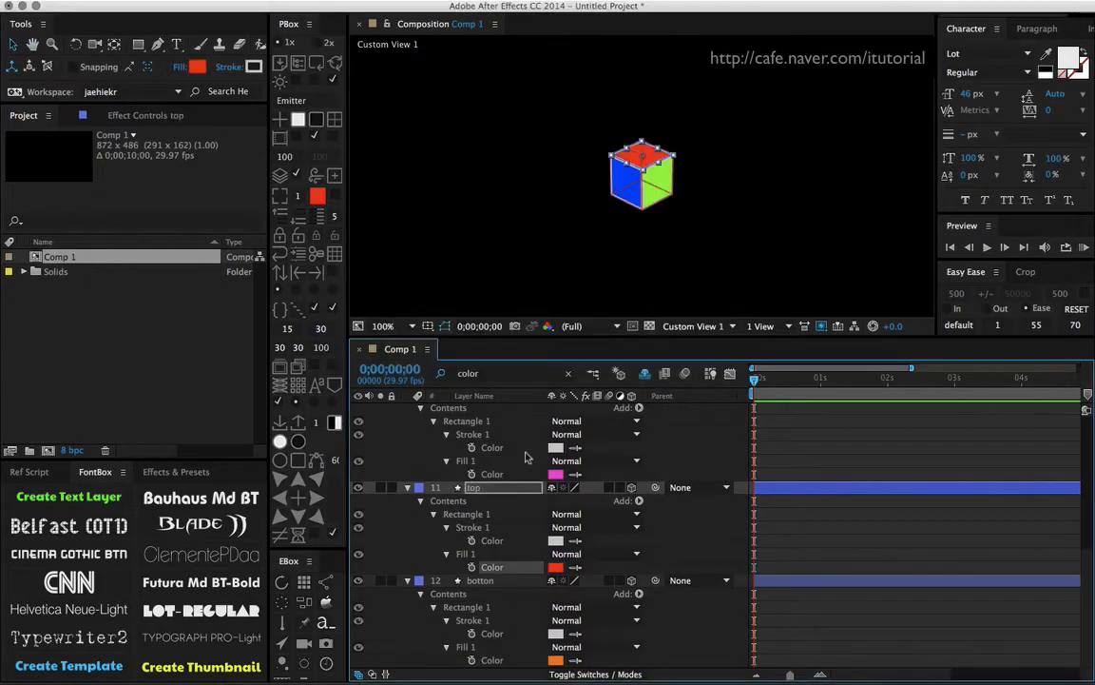
Collapse the six square layers and clear the "color" filter to list all twelve layers in the timeline.
key("ctrl+a")
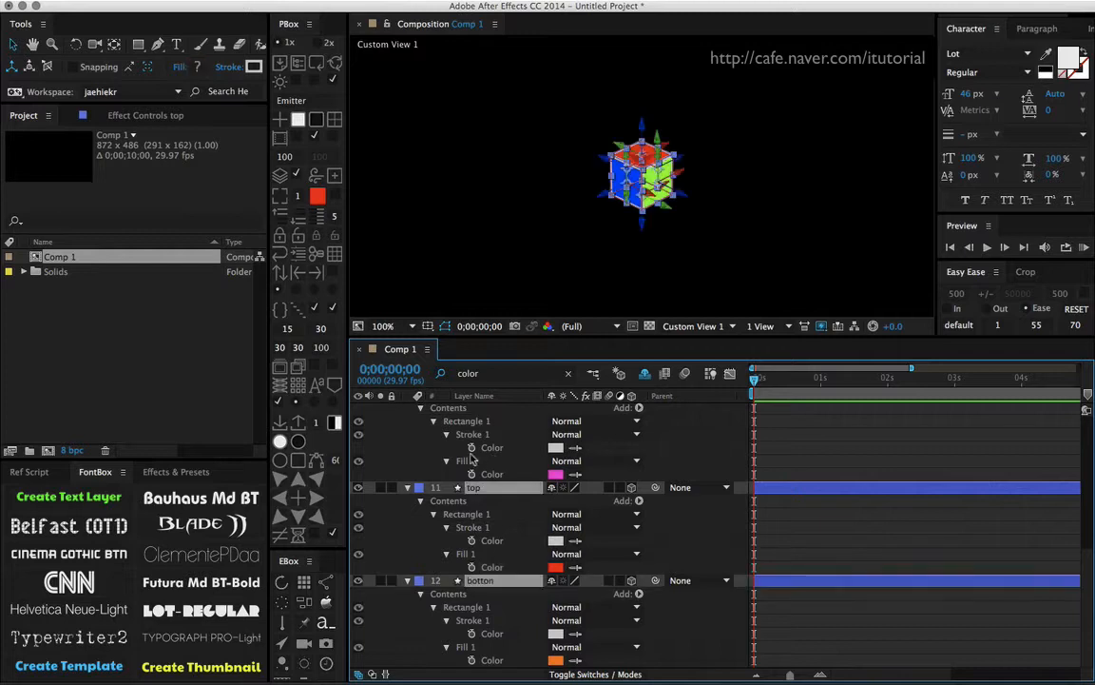
left_click(409, 488)
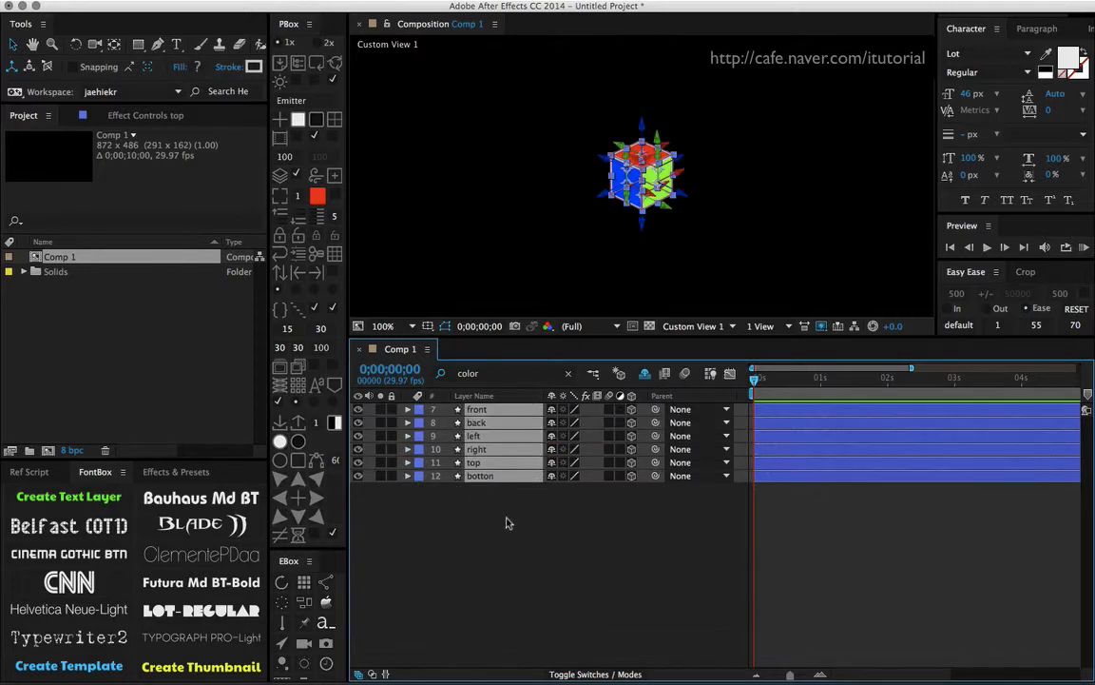
left_click(506, 518)
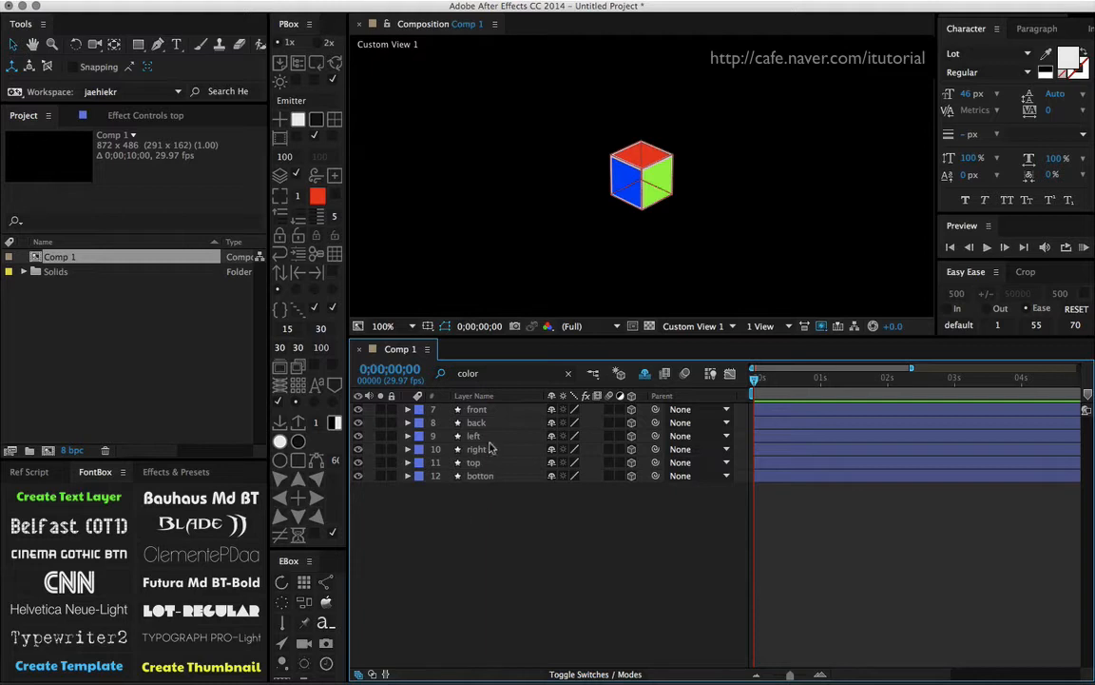
left_click(334, 422)
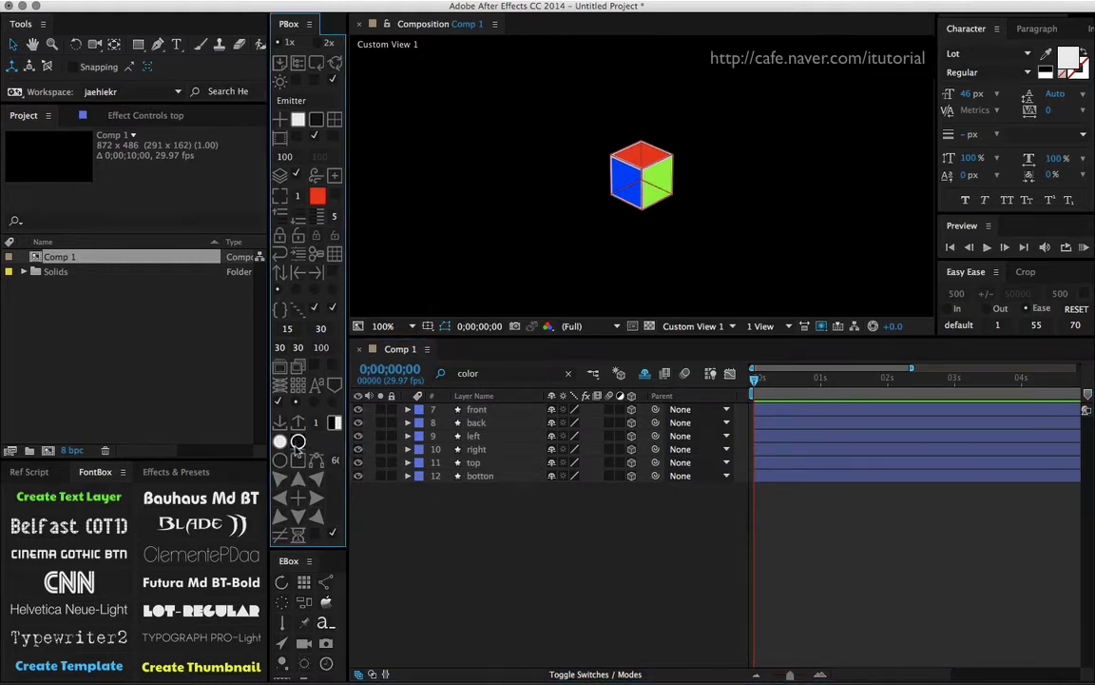
left_click(298, 442)
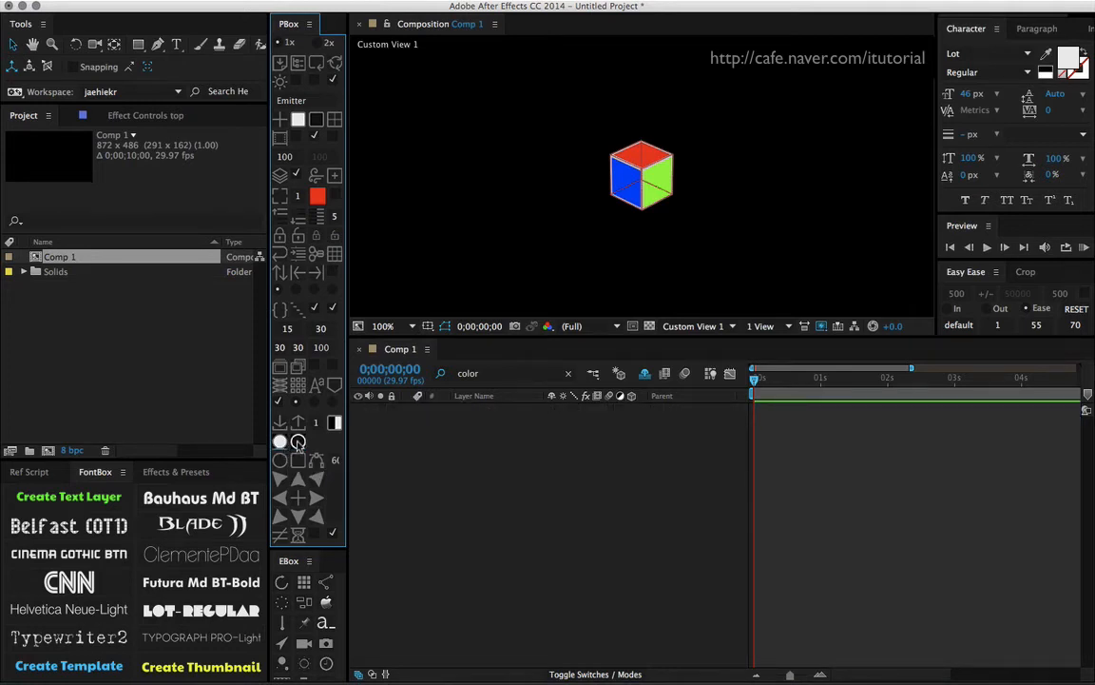
left_click(501, 501)
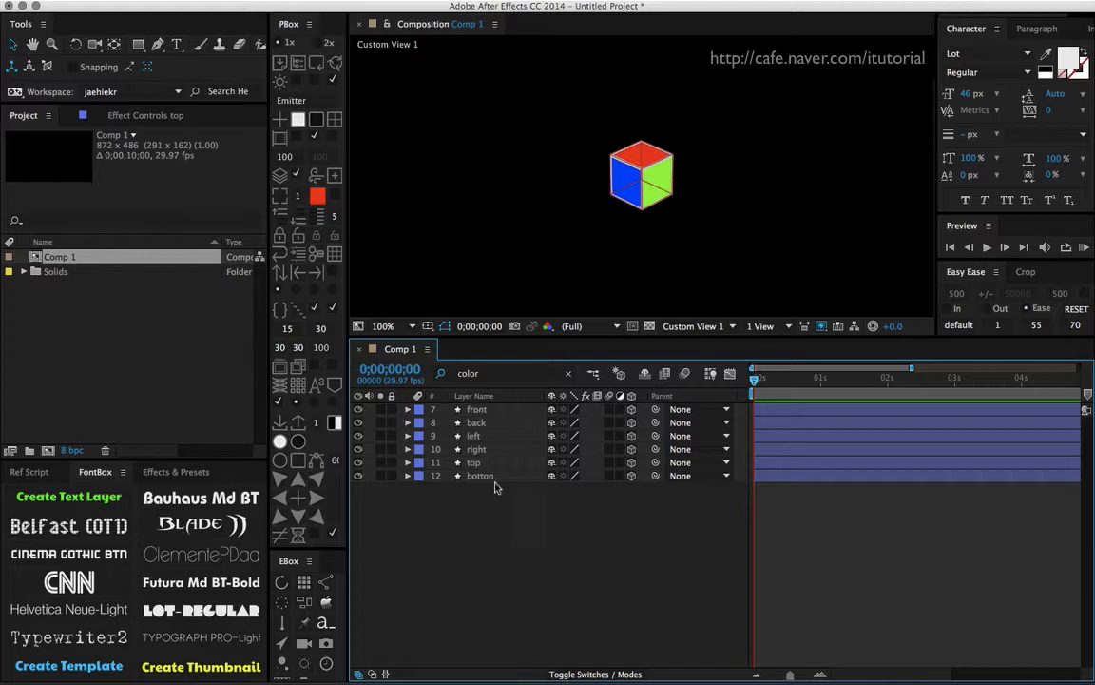
left_click_drag(496, 484, 473, 409)
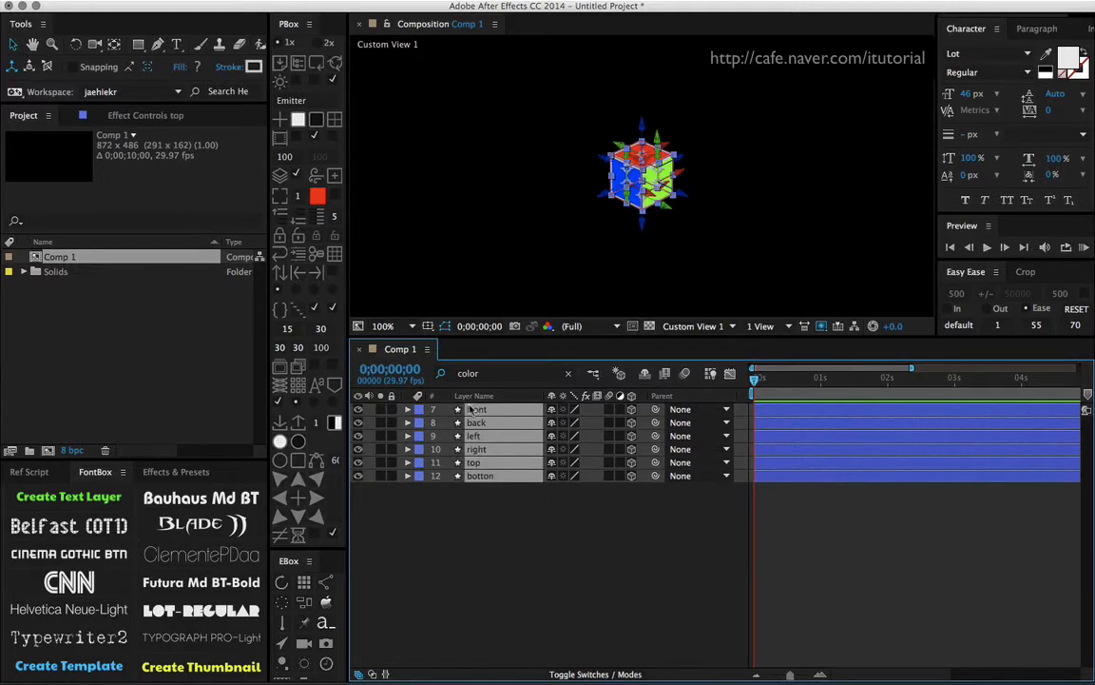
left_click(567, 377)
left_click(489, 567)
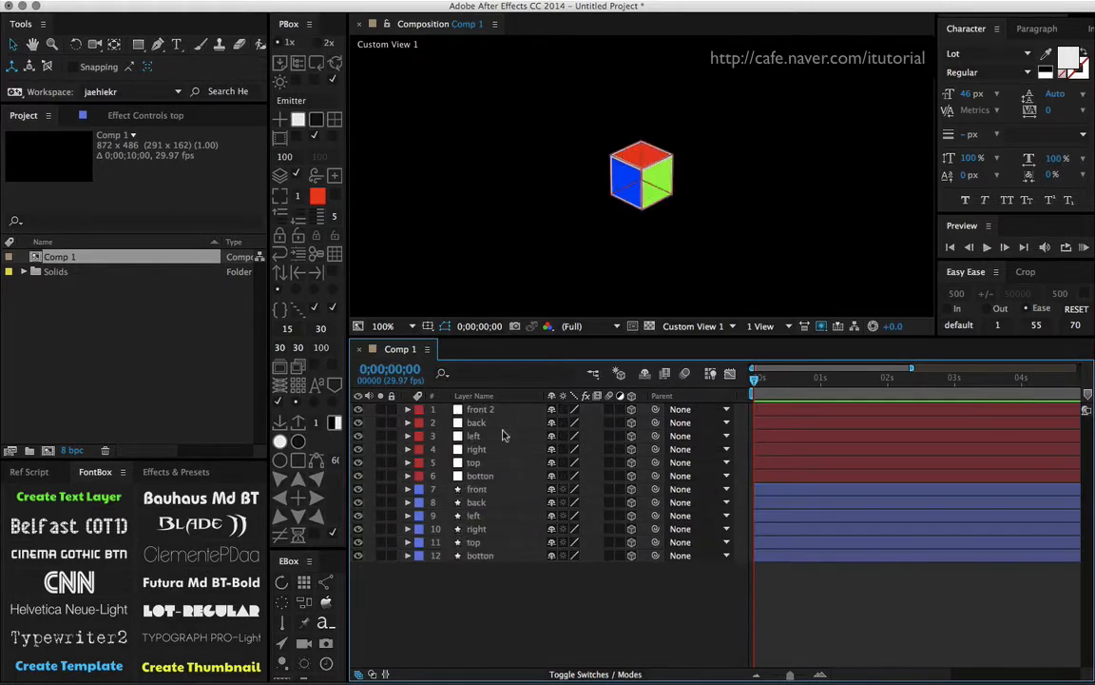
left_click(490, 411)
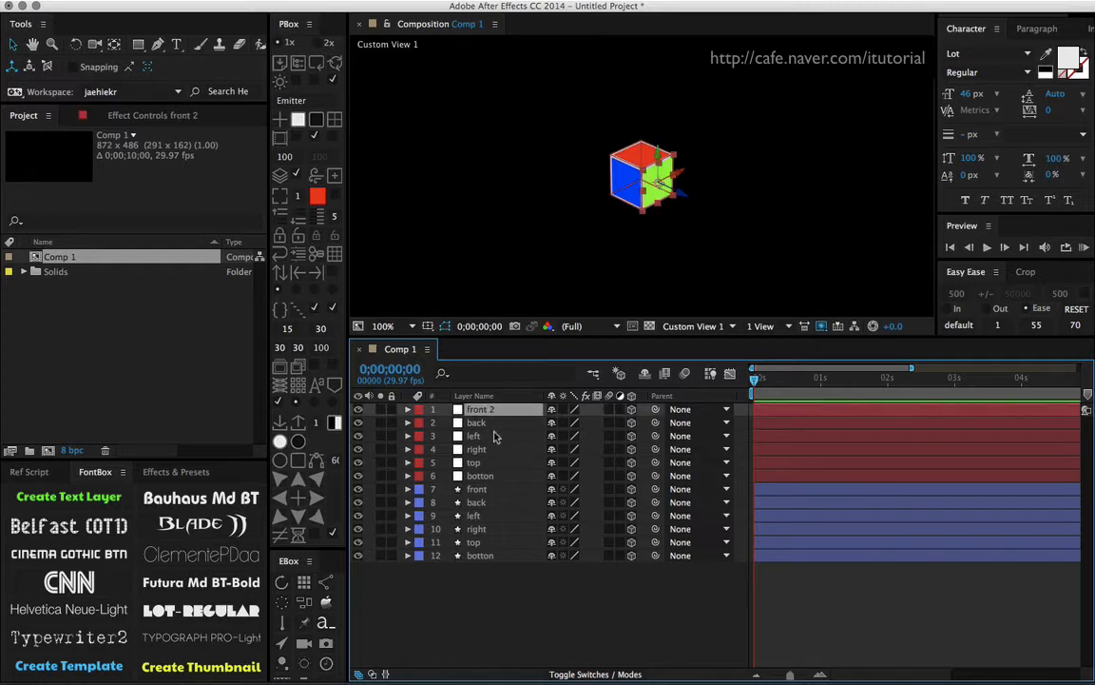
left_click(483, 568)
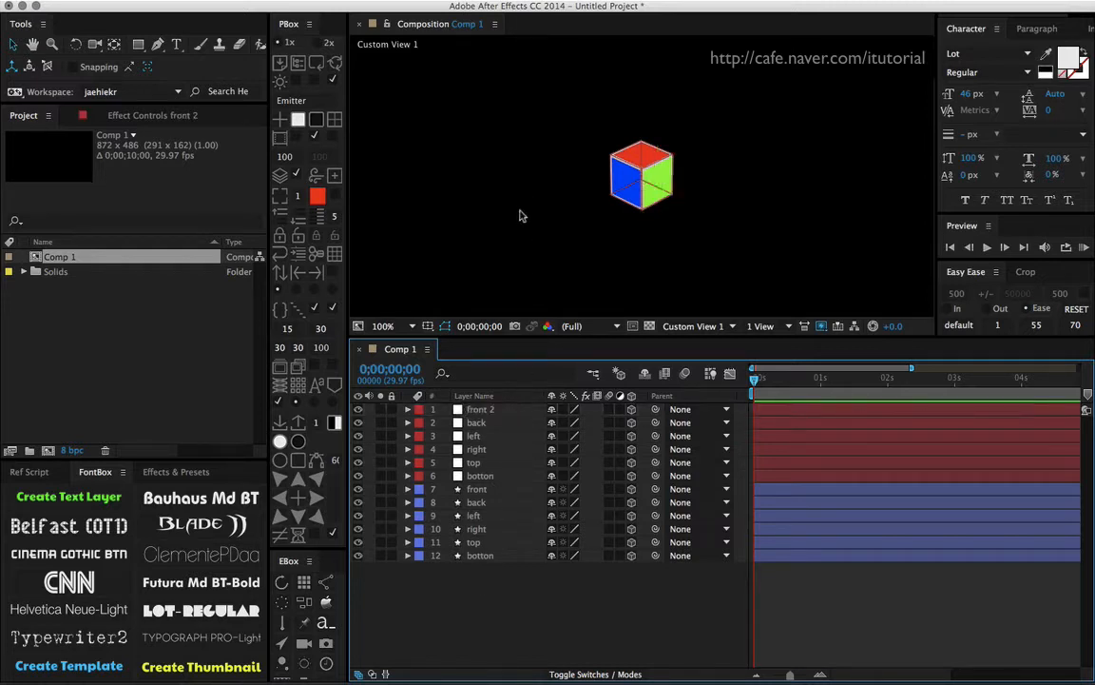
Add a new null, make it a 3D layer and rename it "master".
left_click(279, 119)
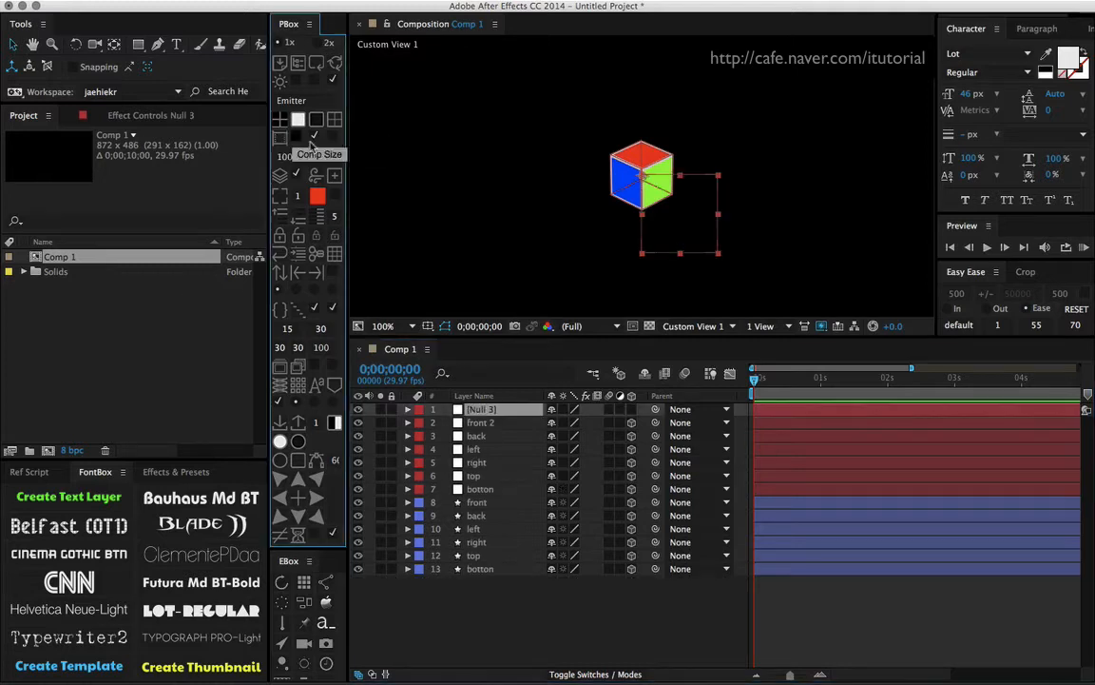
left_click(633, 409)
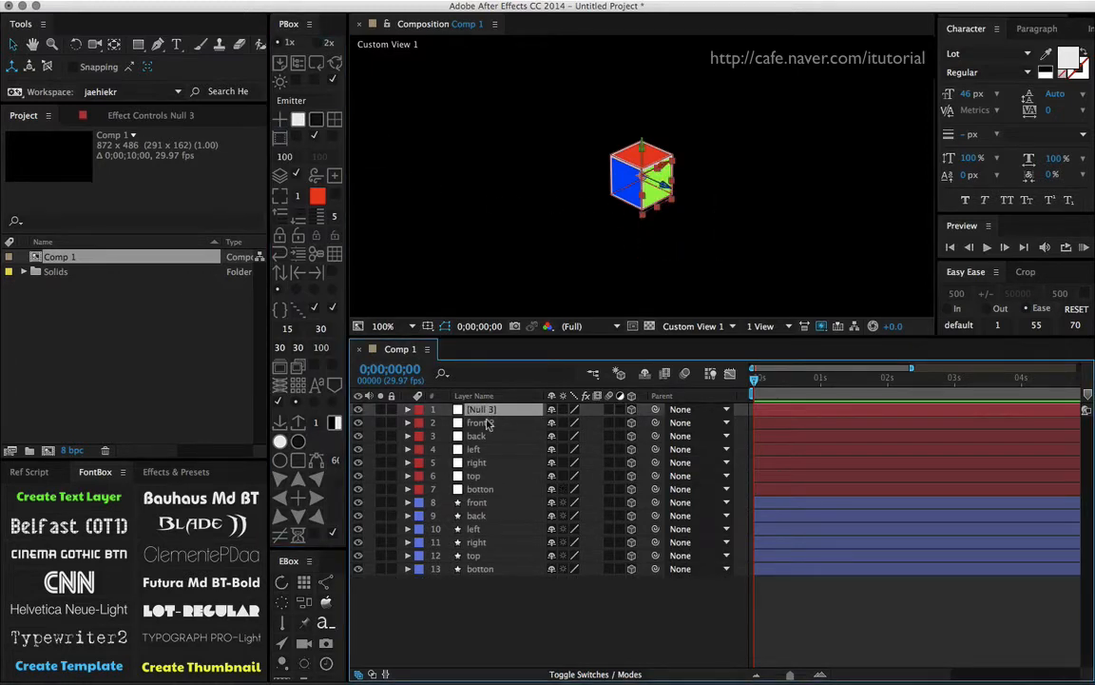
key("Return")
type("maste")
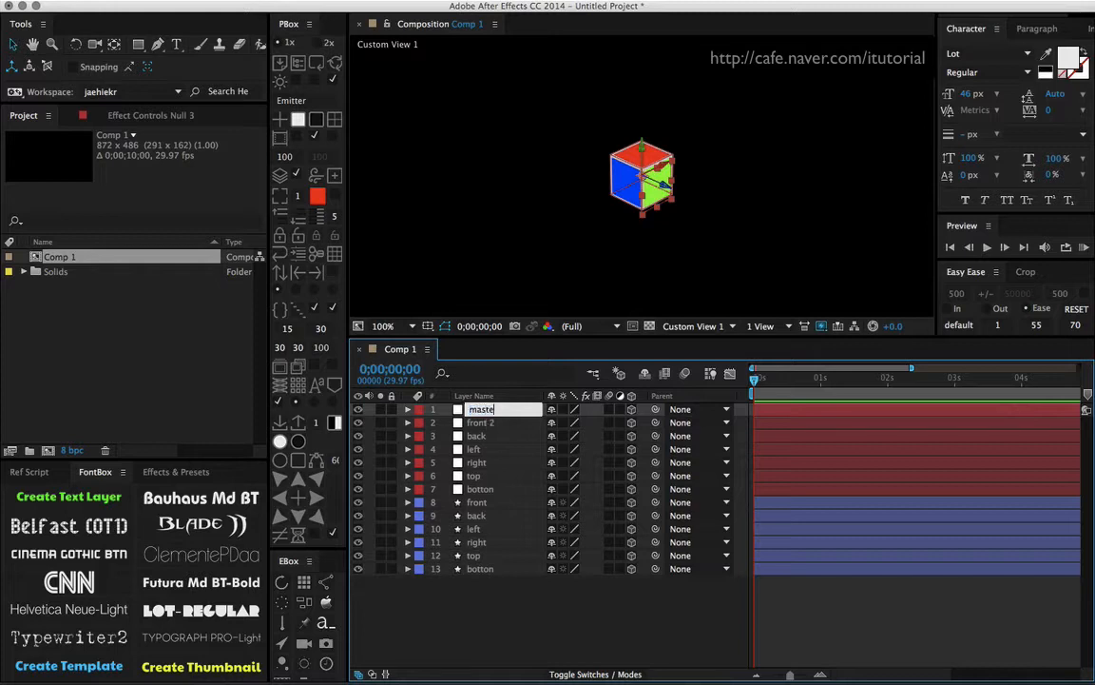
type("r")
key("Return")
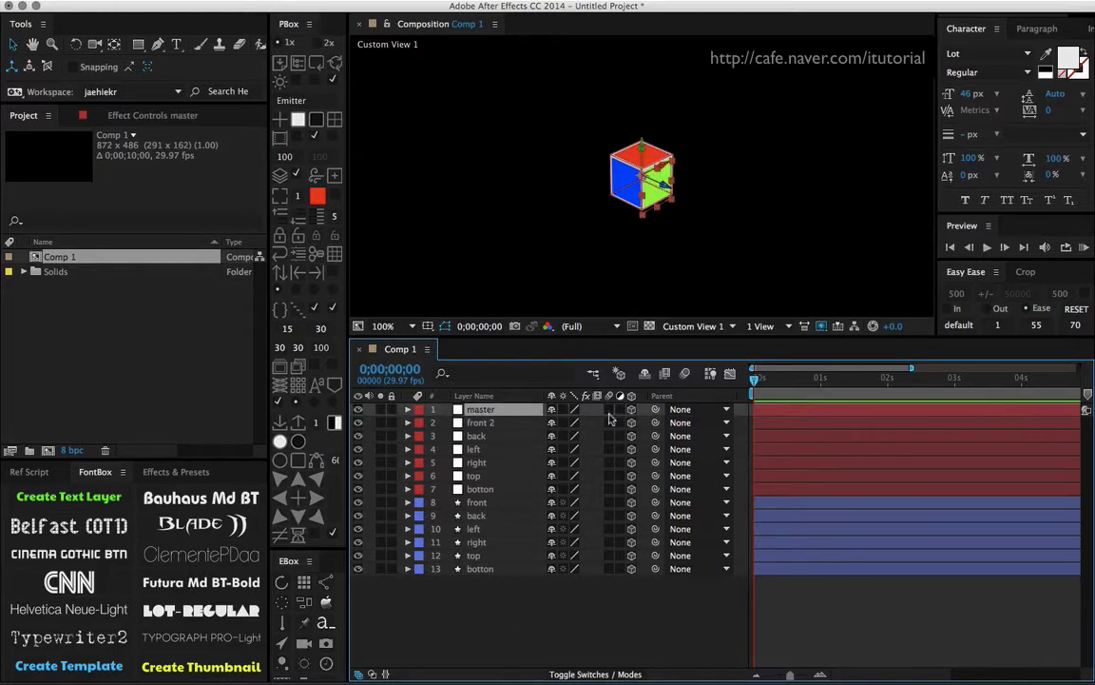
Parent the six face nulls, from front 2 to botton, to the master null.
key("c")
left_click_drag(559, 197, 624, 266)
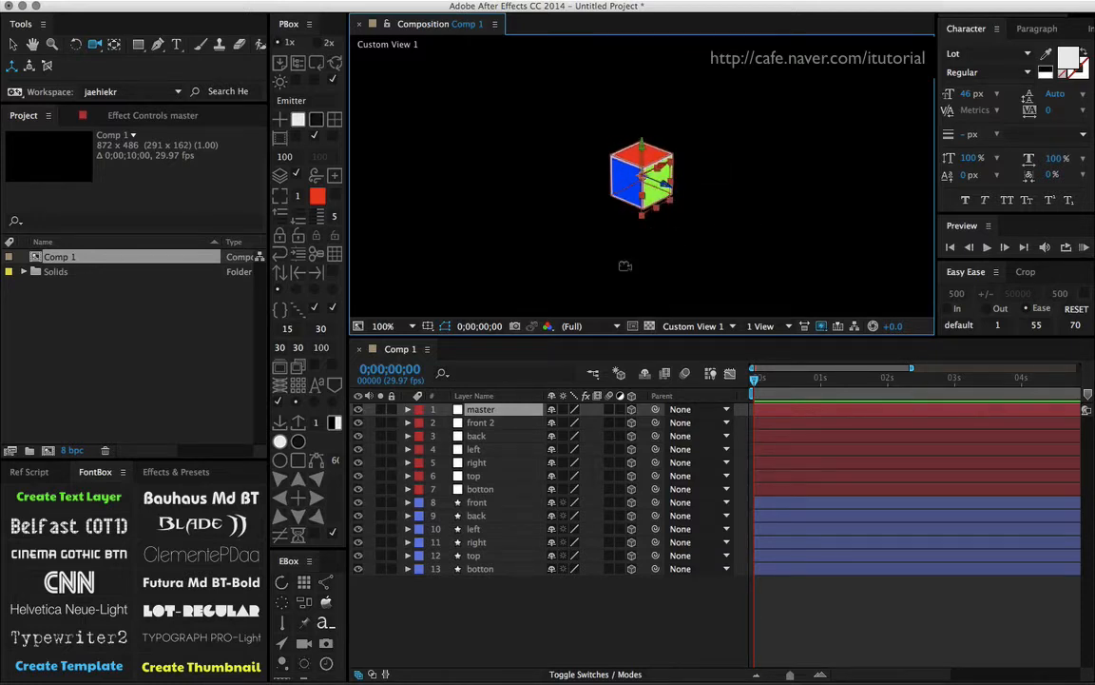
left_click(480, 422)
left_click(480, 488, "shift")
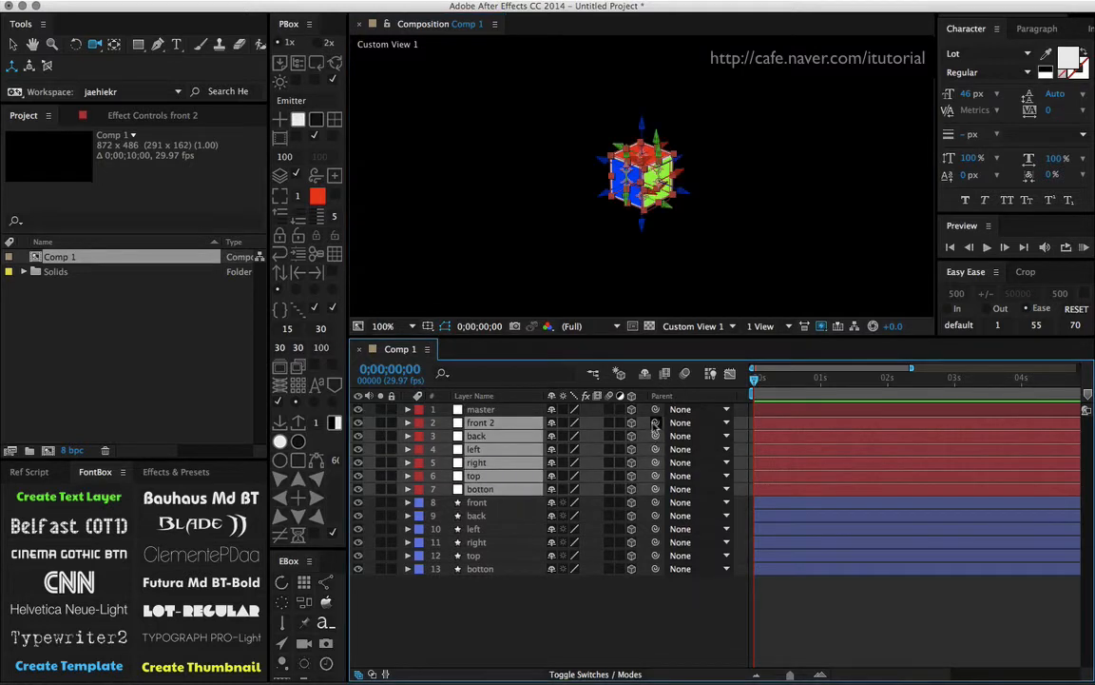
left_click_drag(655, 462, 480, 408)
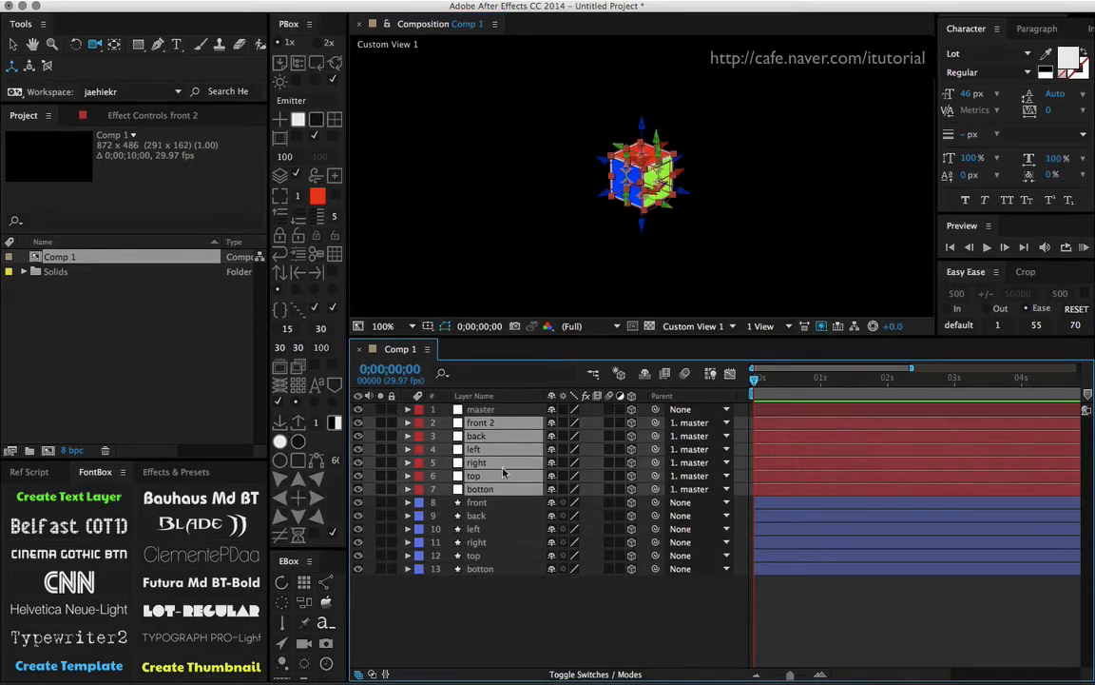
Reveal the master null's Scale and test stretching it separately along X, Y and Z, undoing each change.
left_click(480, 410)
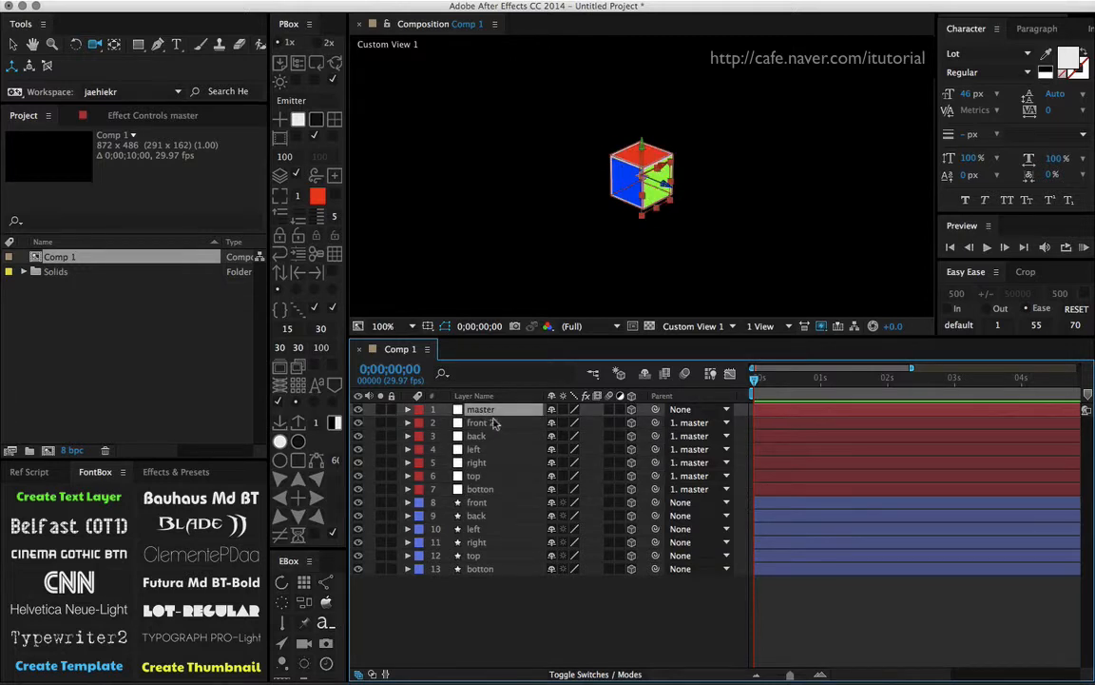
key("s")
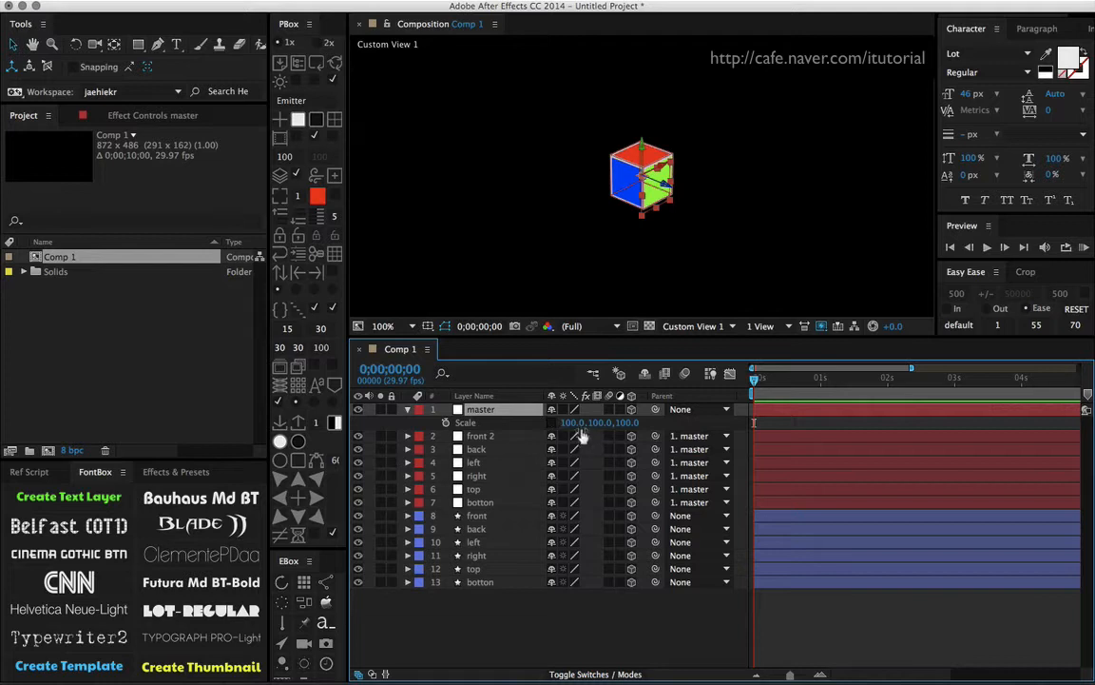
left_click_drag(574, 428, 884, 410)
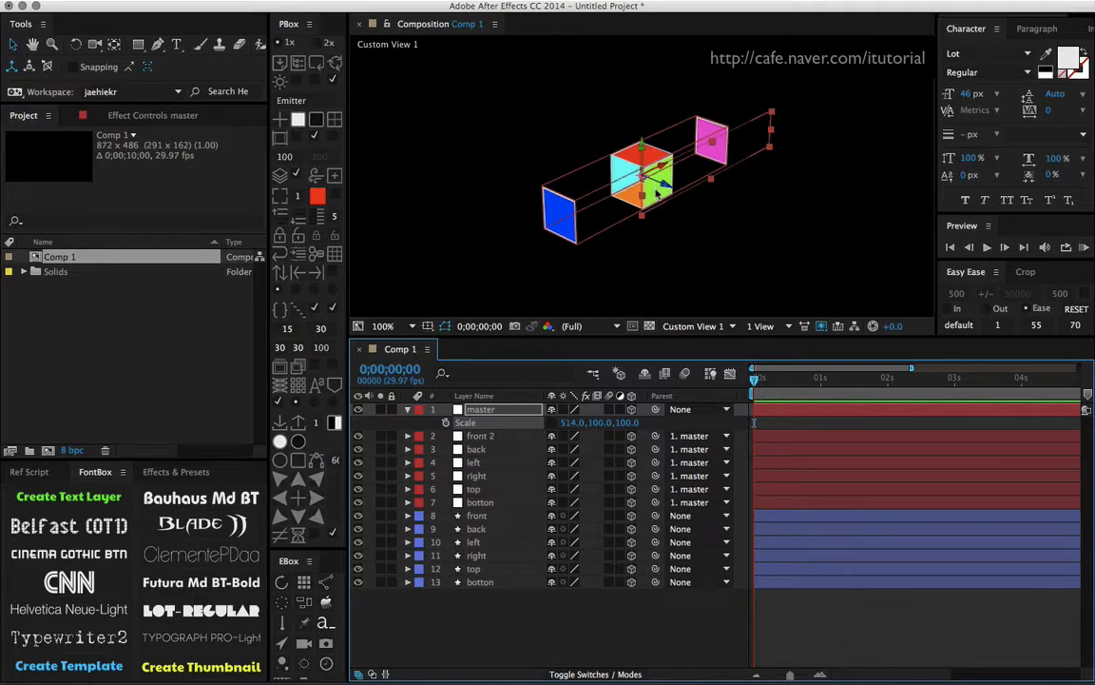
key("super+z")
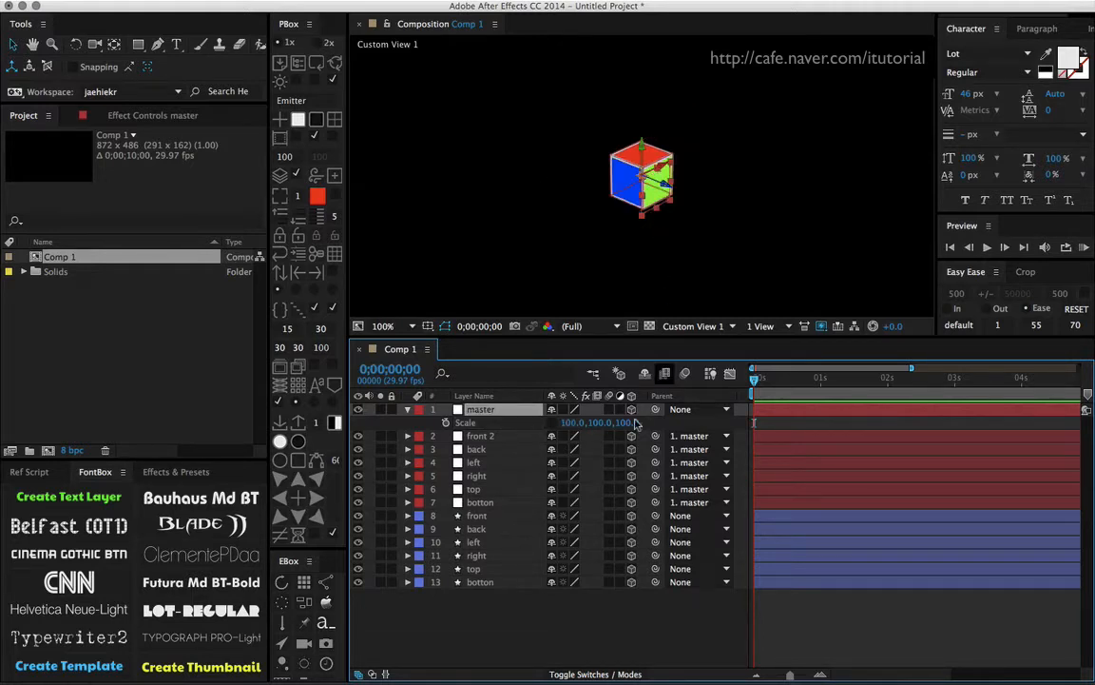
left_click_drag(606, 424, 761, 391)
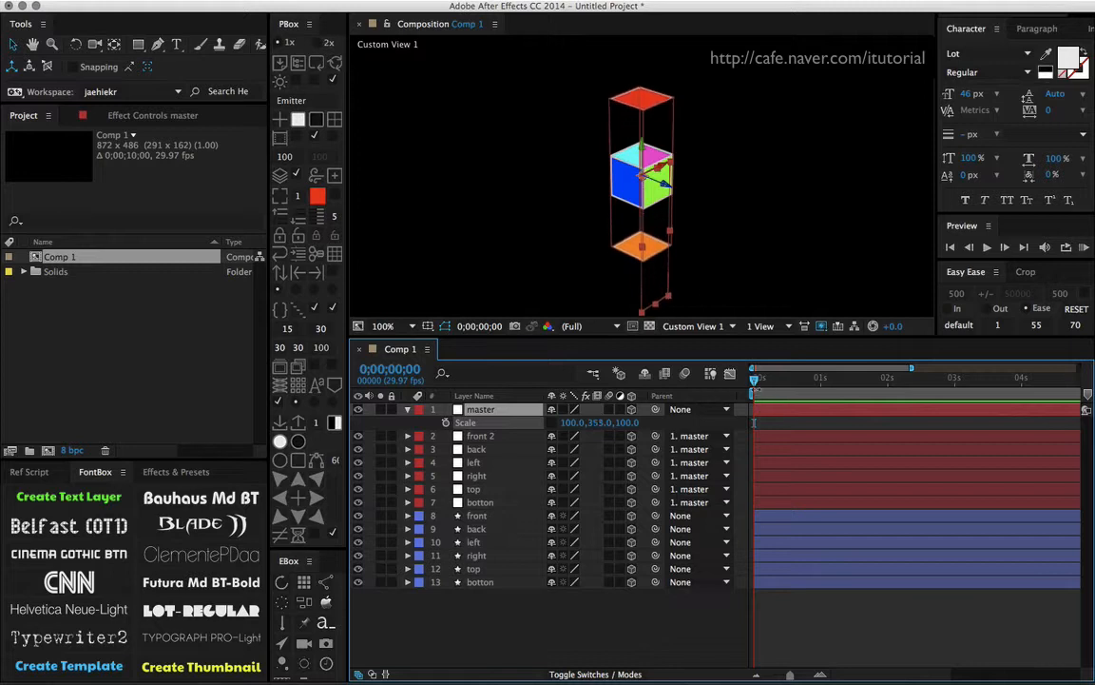
key("super+z")
left_click_drag(627, 424, 837, 410)
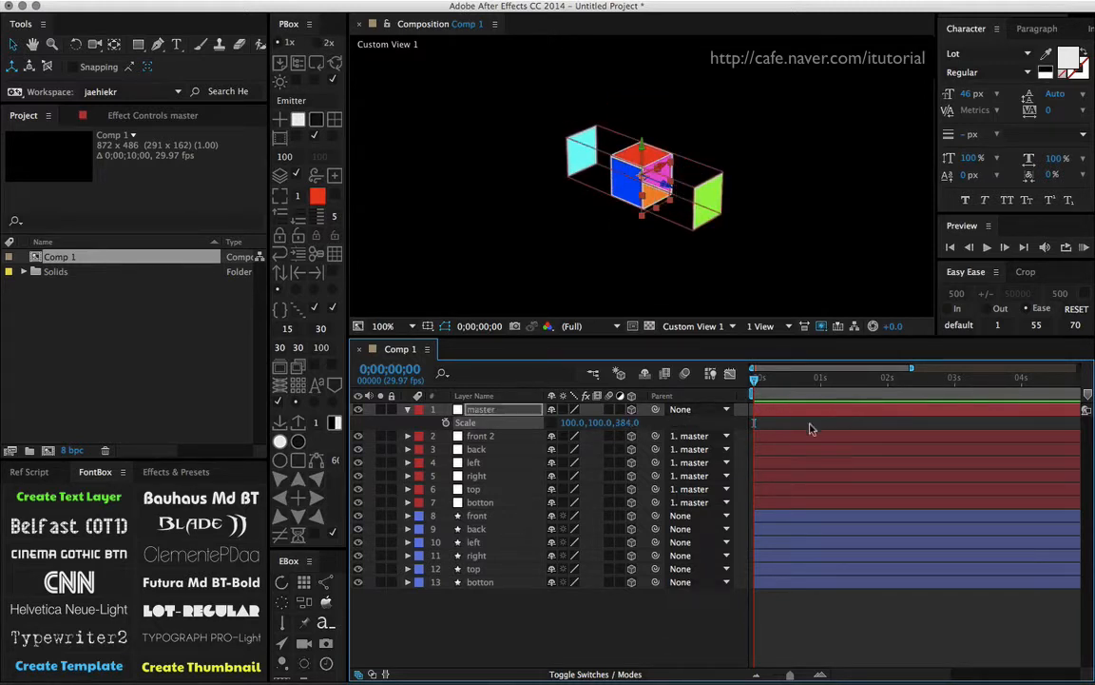
key("super+z")
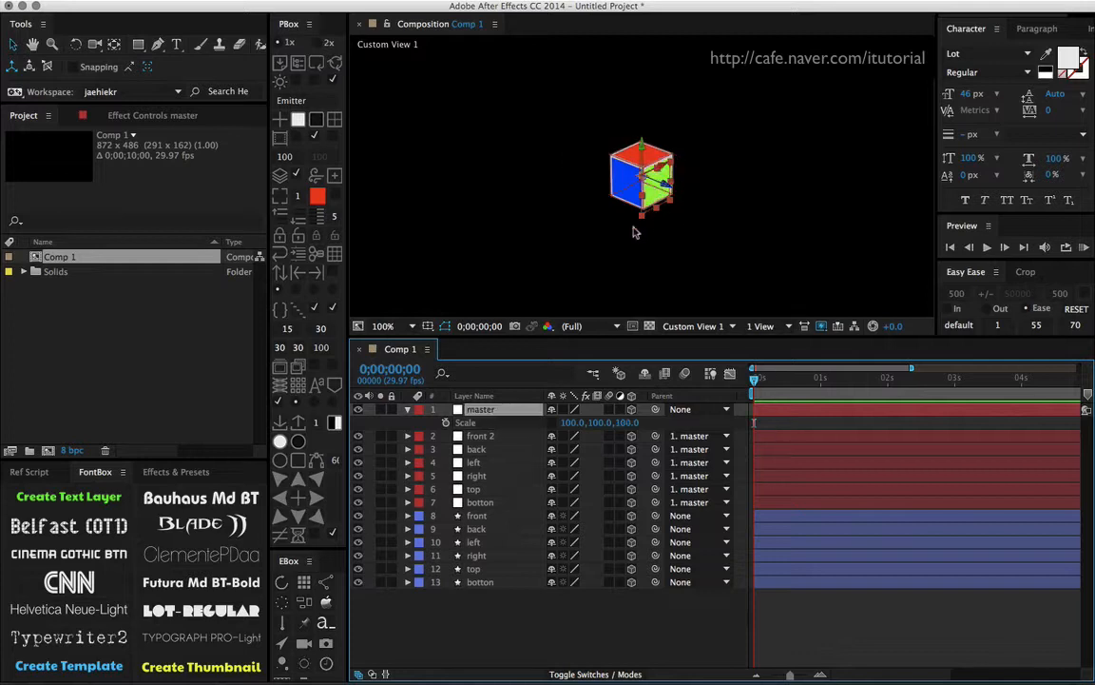
Stretch the master null's Scale along X to 315%, leaving Y and Z unscaled.
left_click_drag(571, 422, 594, 446)
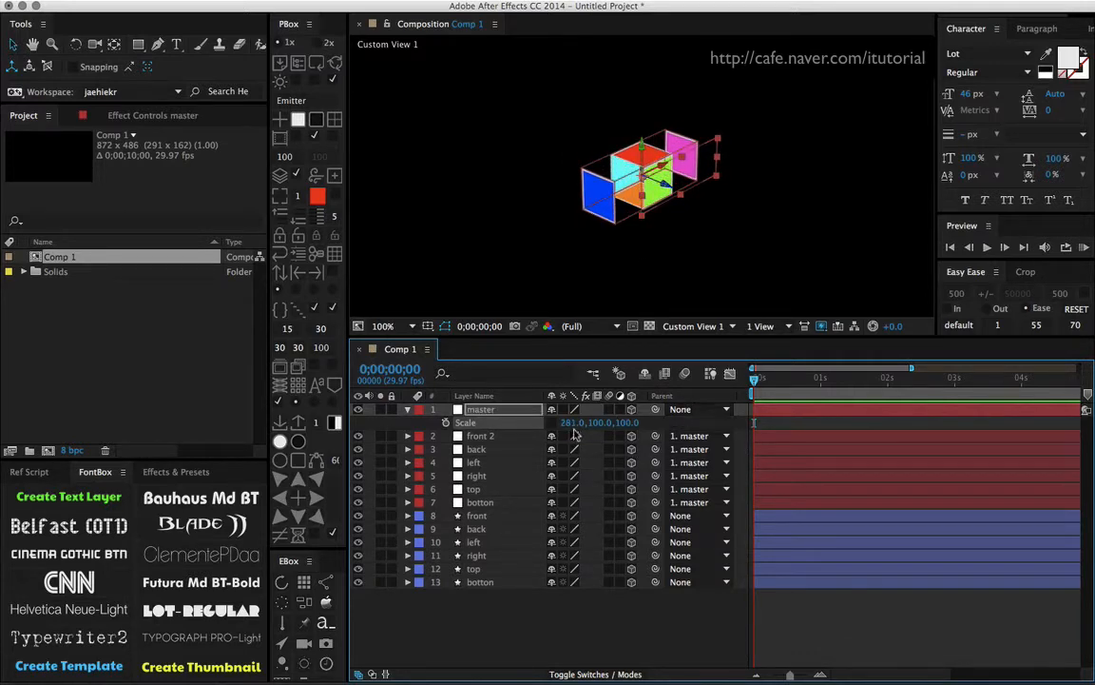
left_click_drag(573, 429, 599, 432)
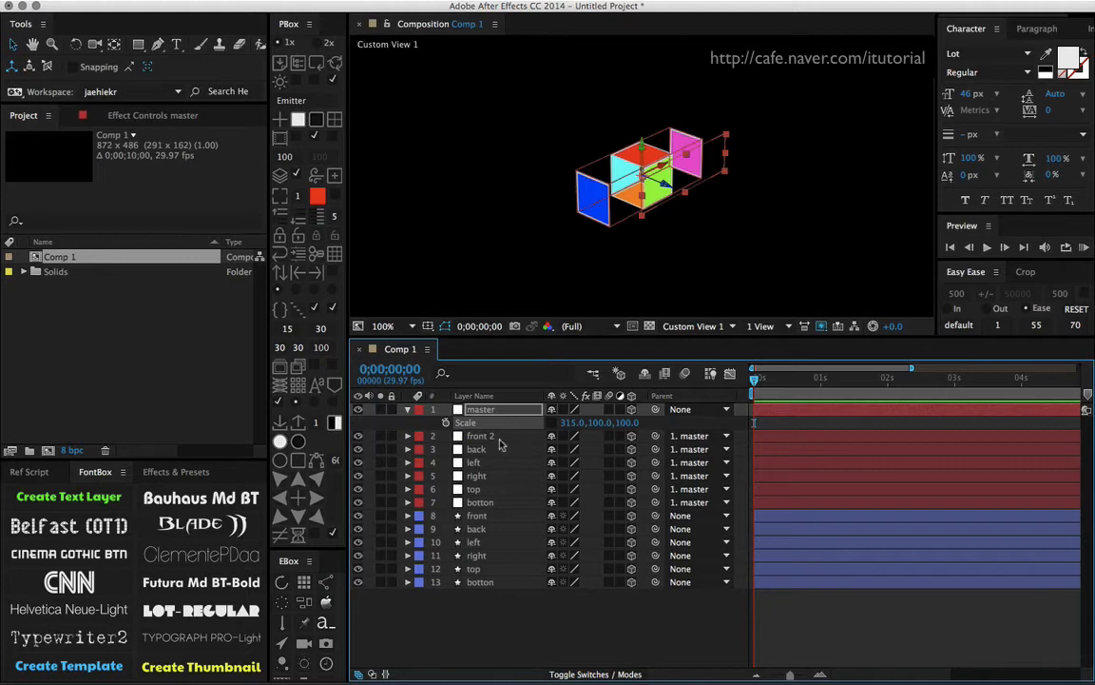
Expand the front square layer's Contents, Rectangle 1 and Rectangle Path 1 to reveal its Size property.
left_click(478, 515)
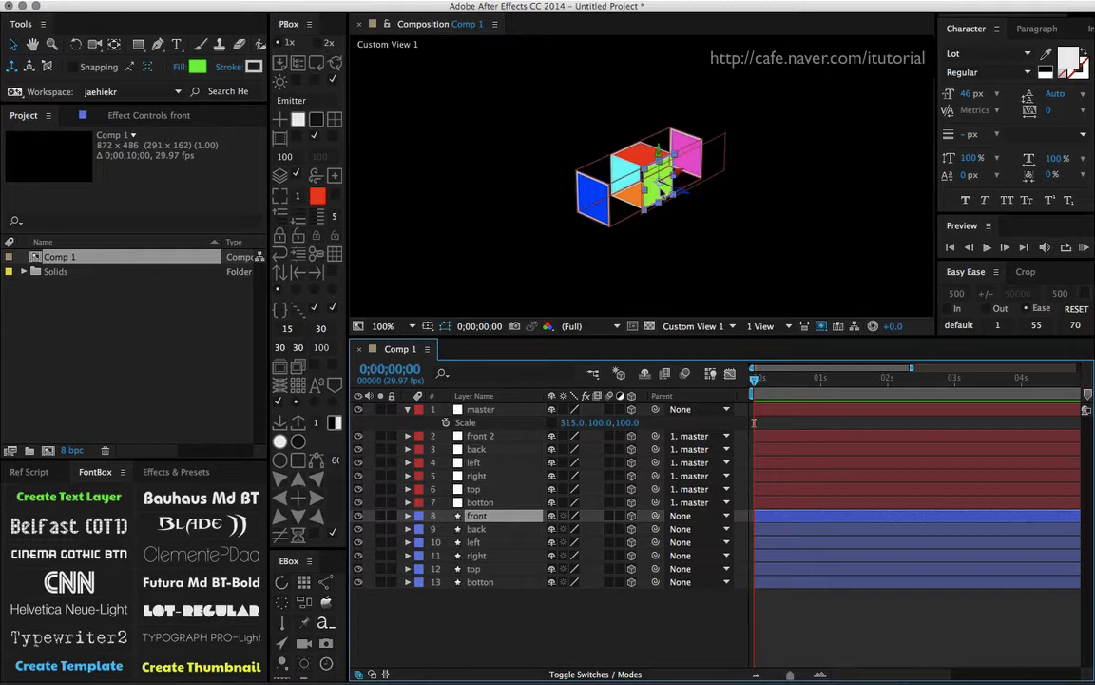
key("s")
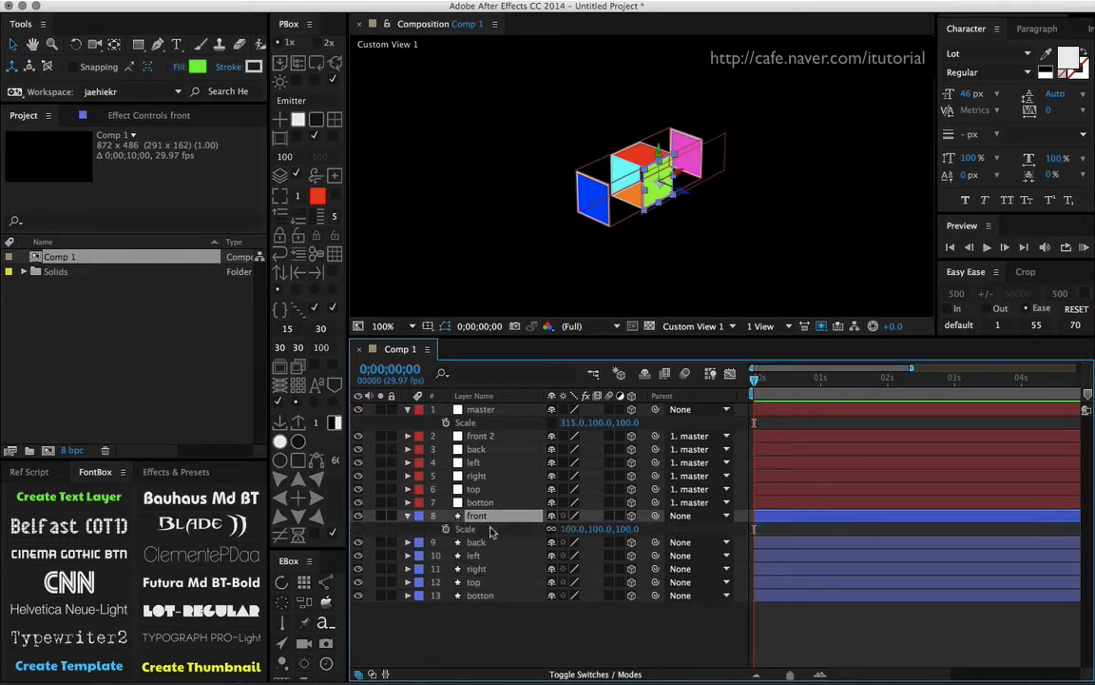
left_click(407, 516)
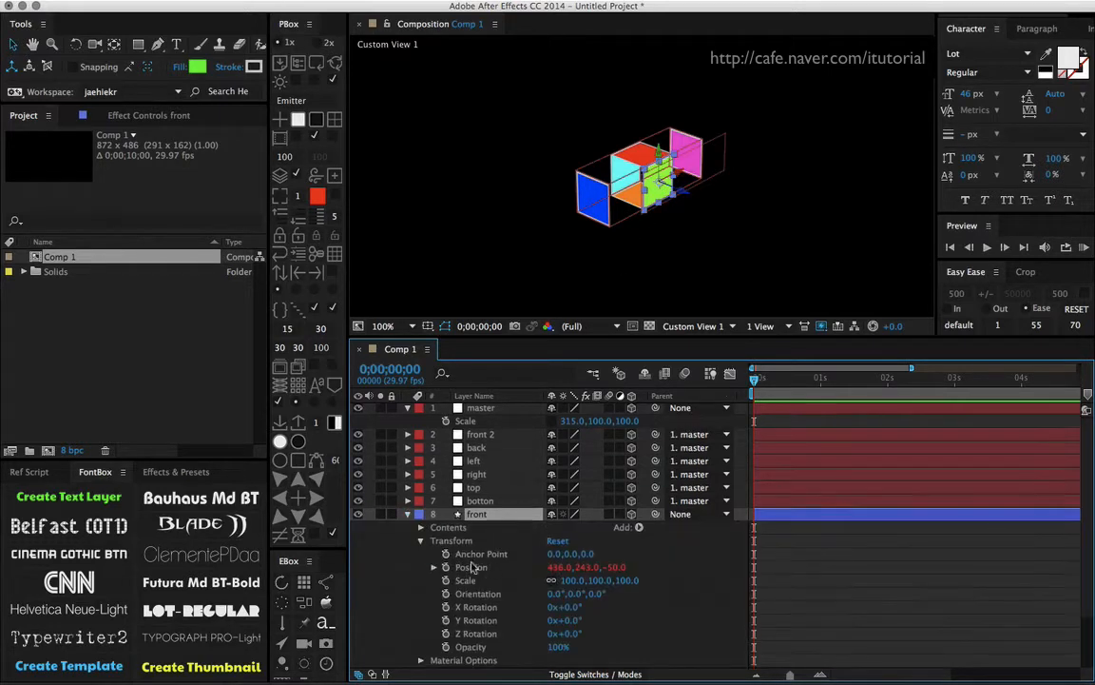
left_click(421, 540)
left_click(420, 528)
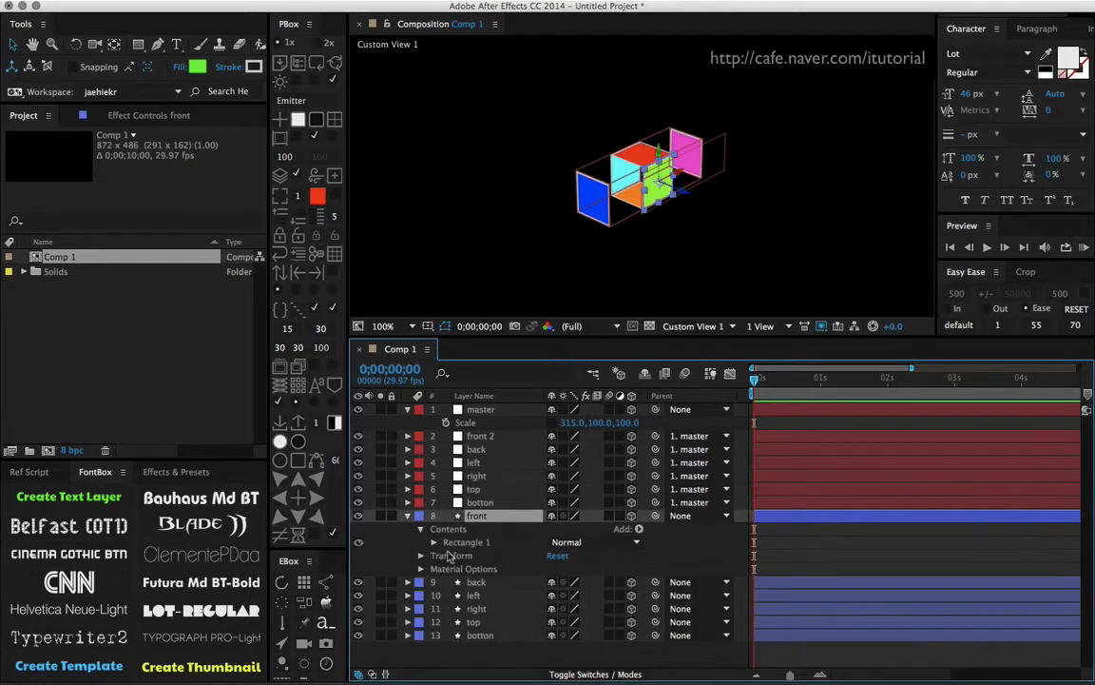
left_click(434, 542)
left_click(447, 555)
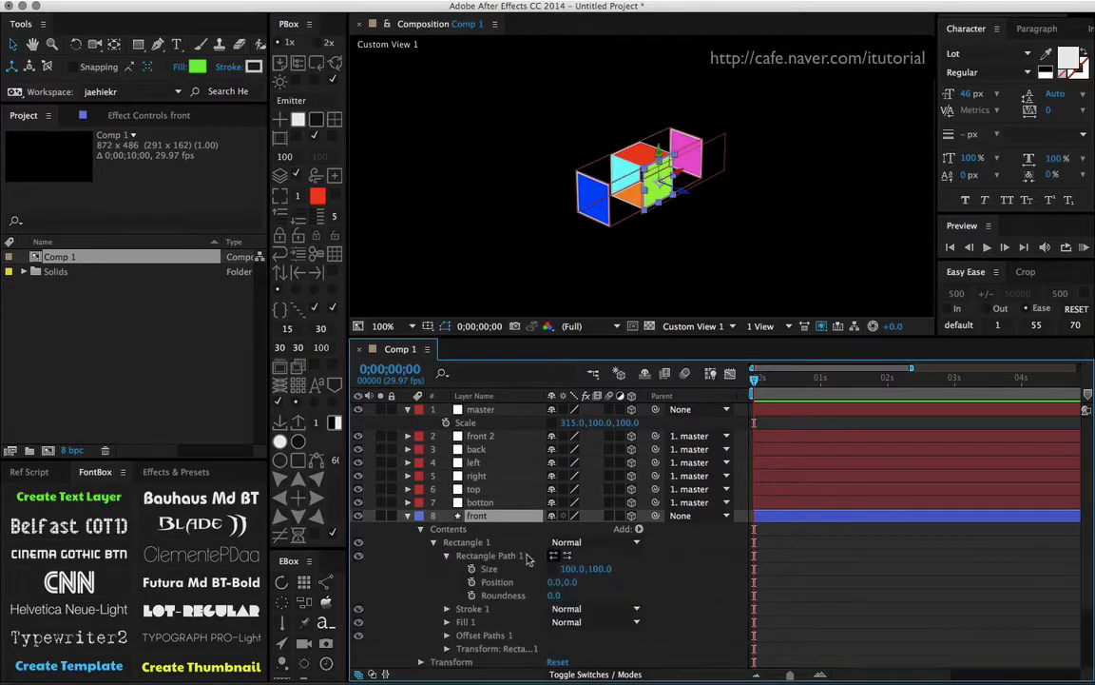
Test widening the front square's Rectangle Path 1 Size freely and to 315 to match the master's X Scale, undoing each change.
left_click(489, 568)
left_click_drag(624, 558, 712, 548)
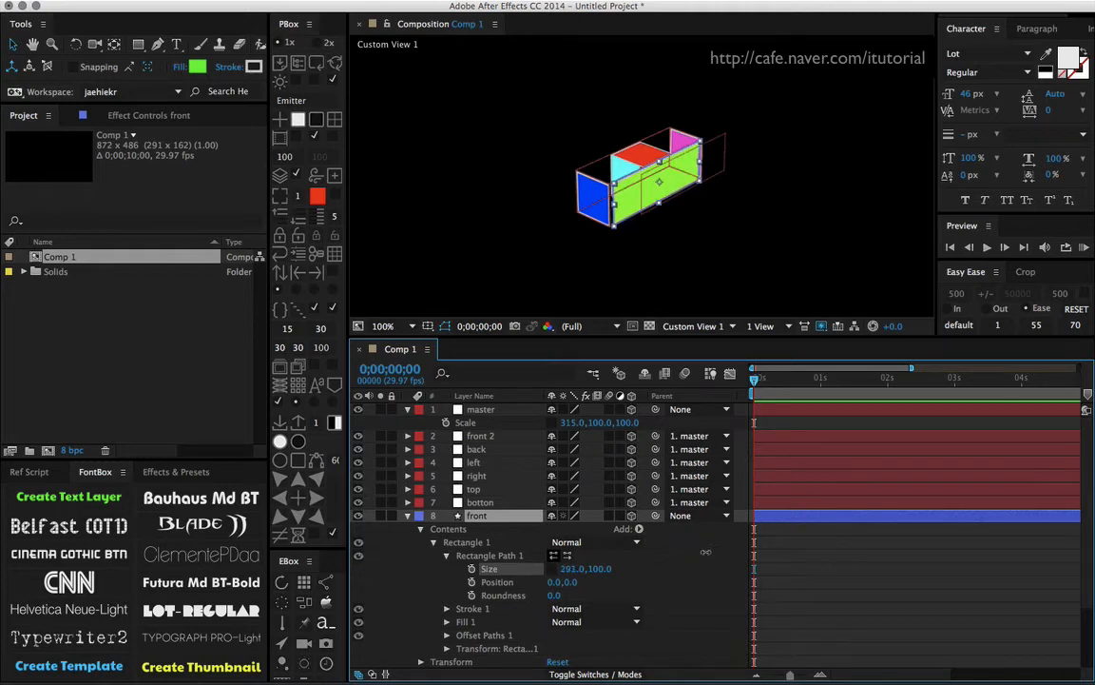
left_click_drag(575, 568, 514, 532)
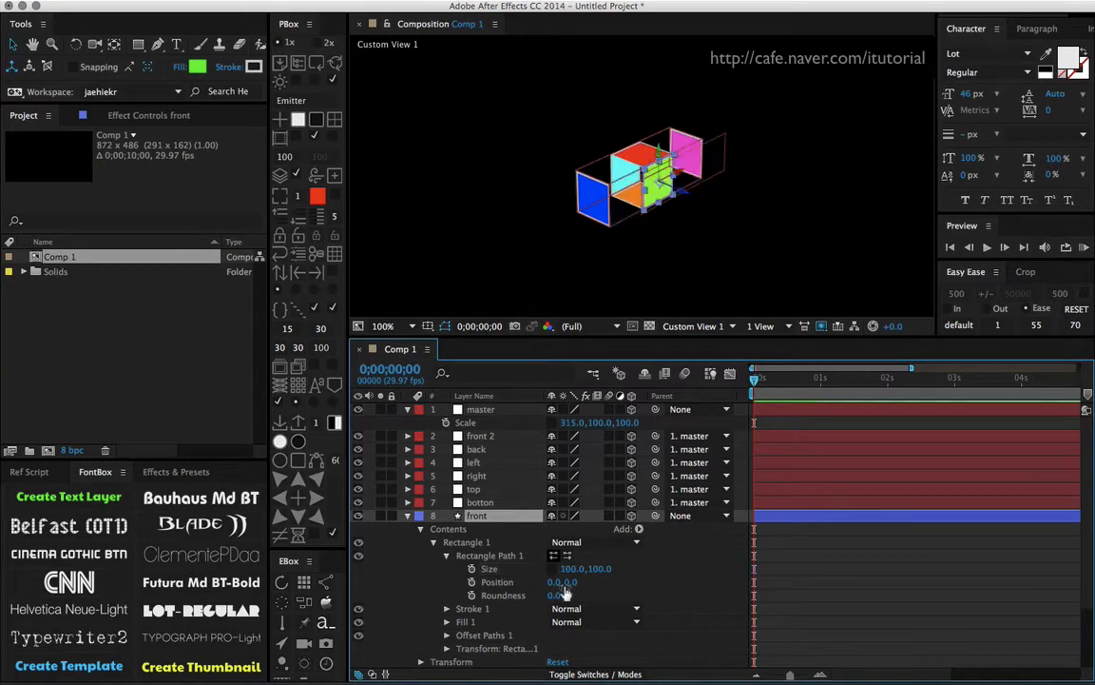
left_click(574, 422)
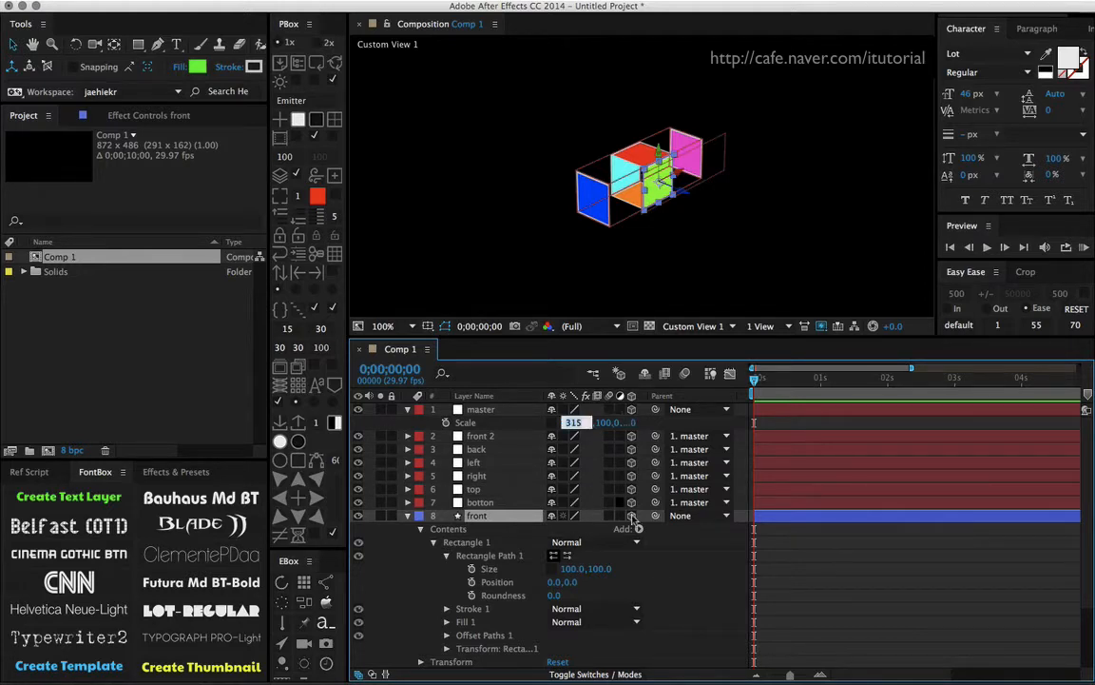
left_click(573, 569)
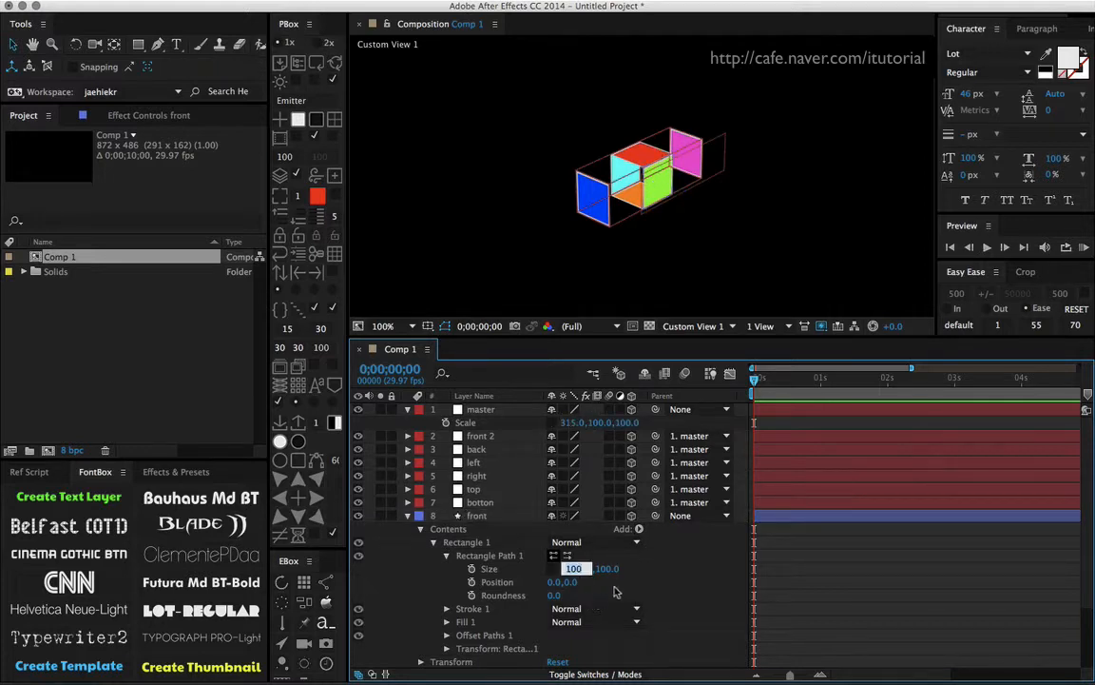
type("315")
key("Return")
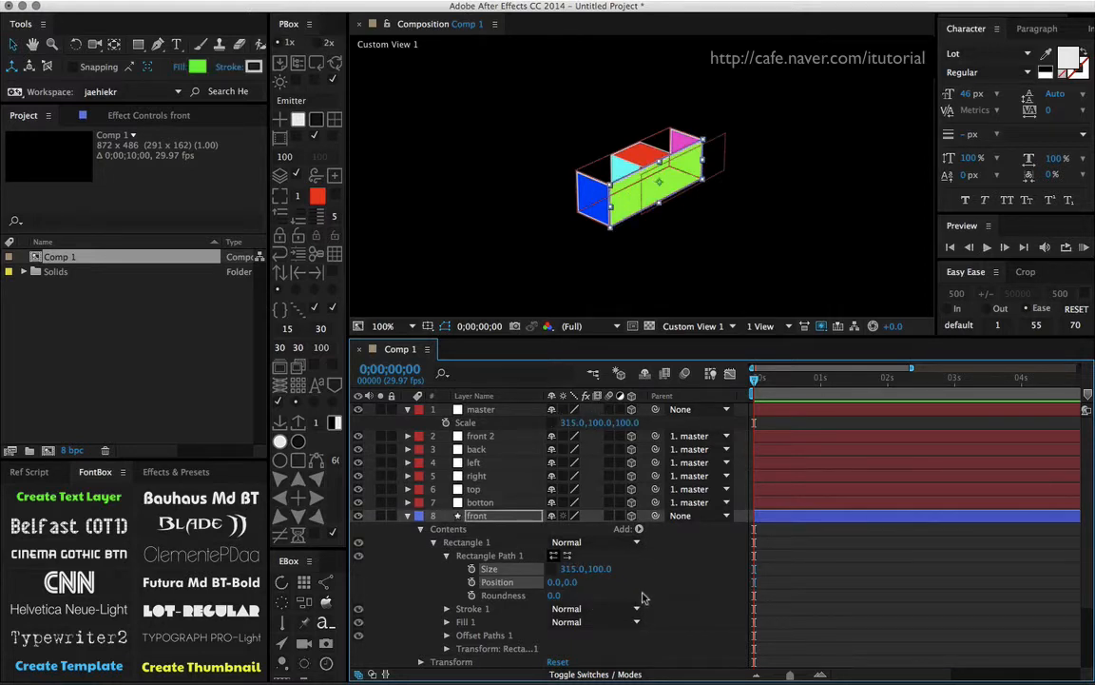
key("ctrl+z")
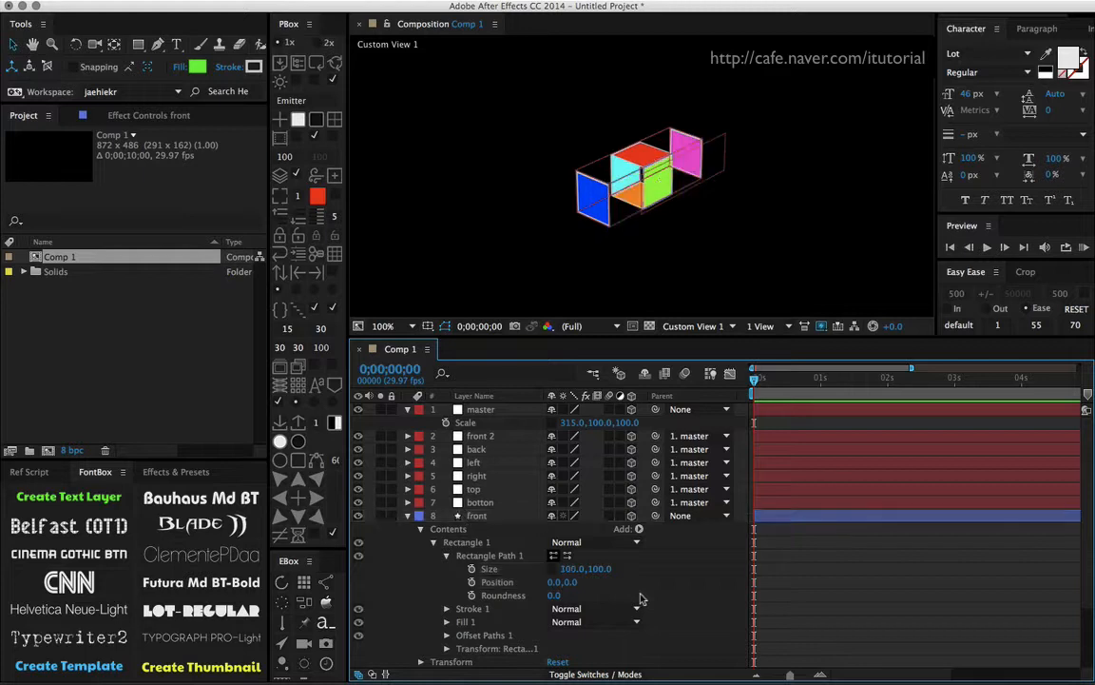
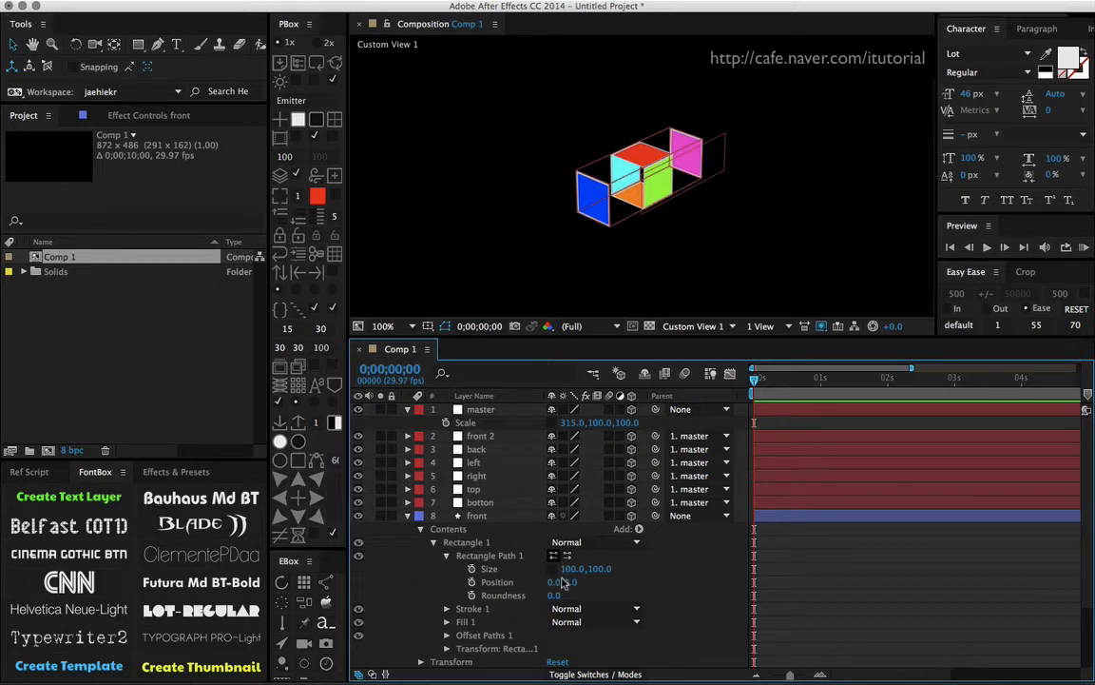
Add an expression to the front square's Size assigning the master null's scale[0], scale[1] and scale[2] to x, y and z, ending with [x,y,z].
left_click(472, 569, "alt")
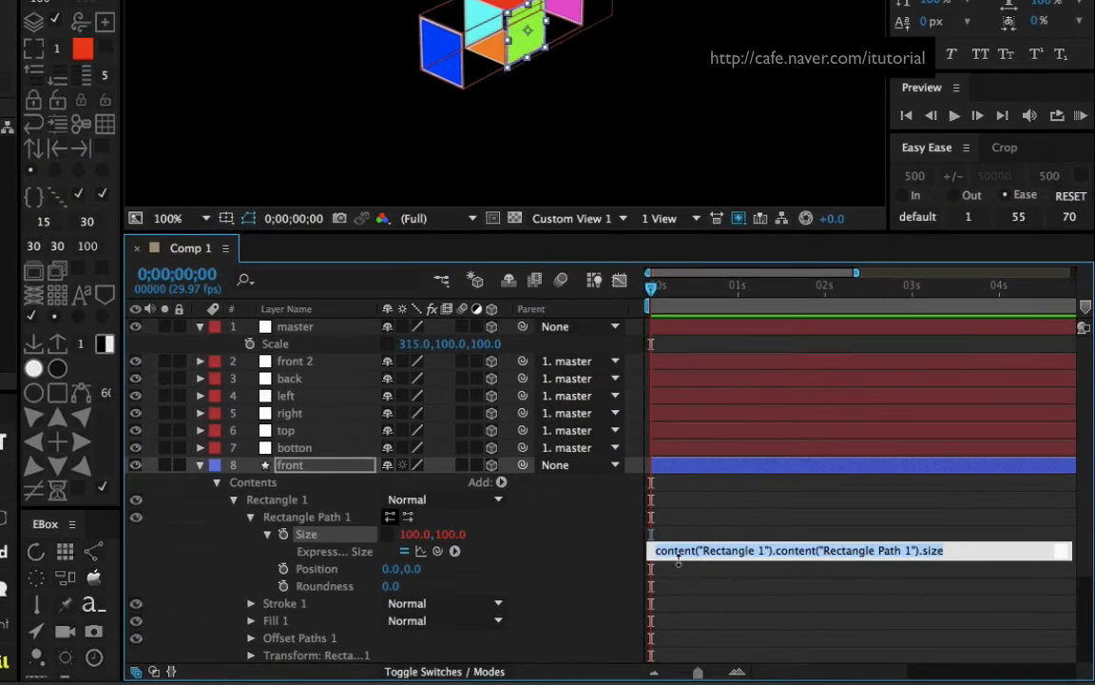
left_click_drag(679, 560, 679, 598)
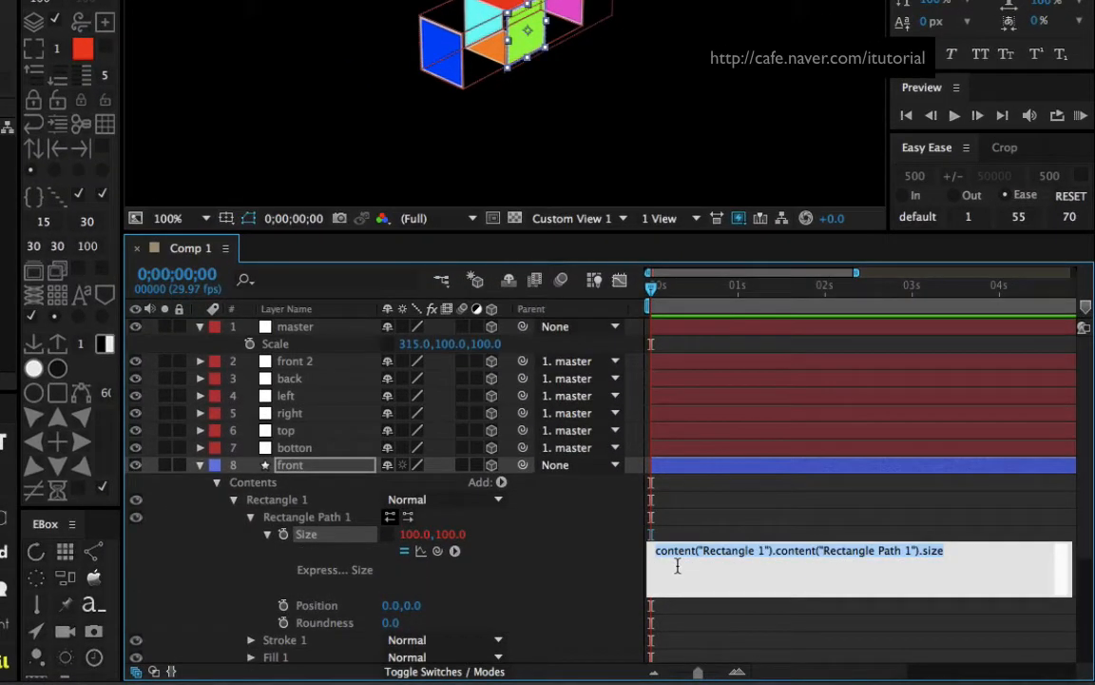
type("x =")
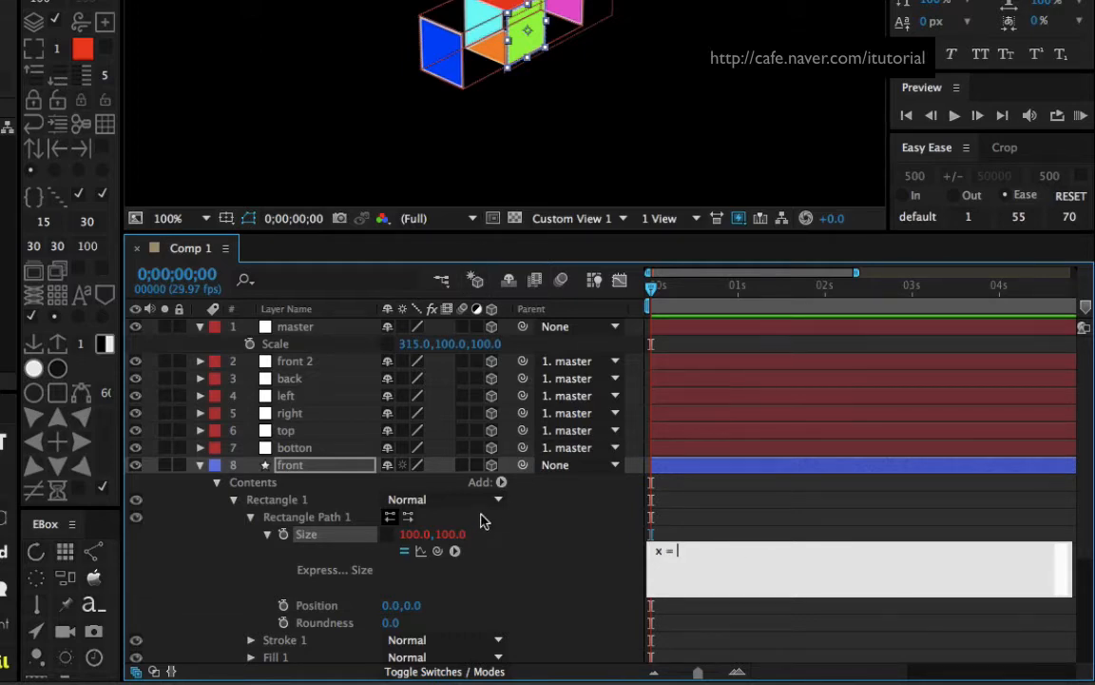
left_click_drag(437, 556, 432, 343)
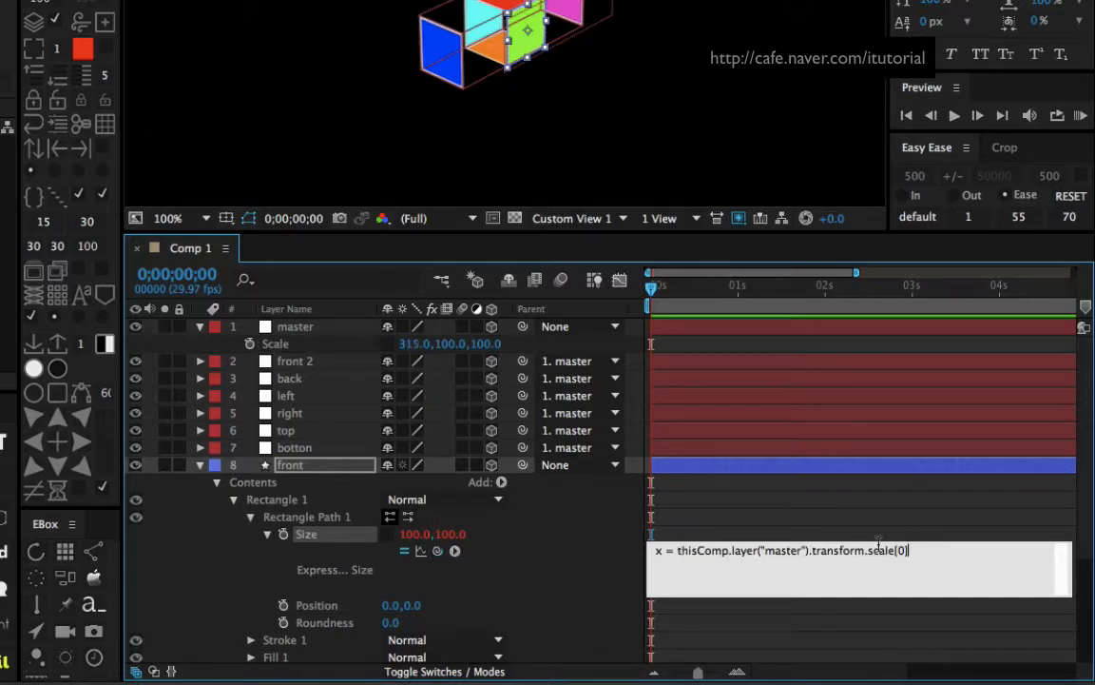
key("Return")
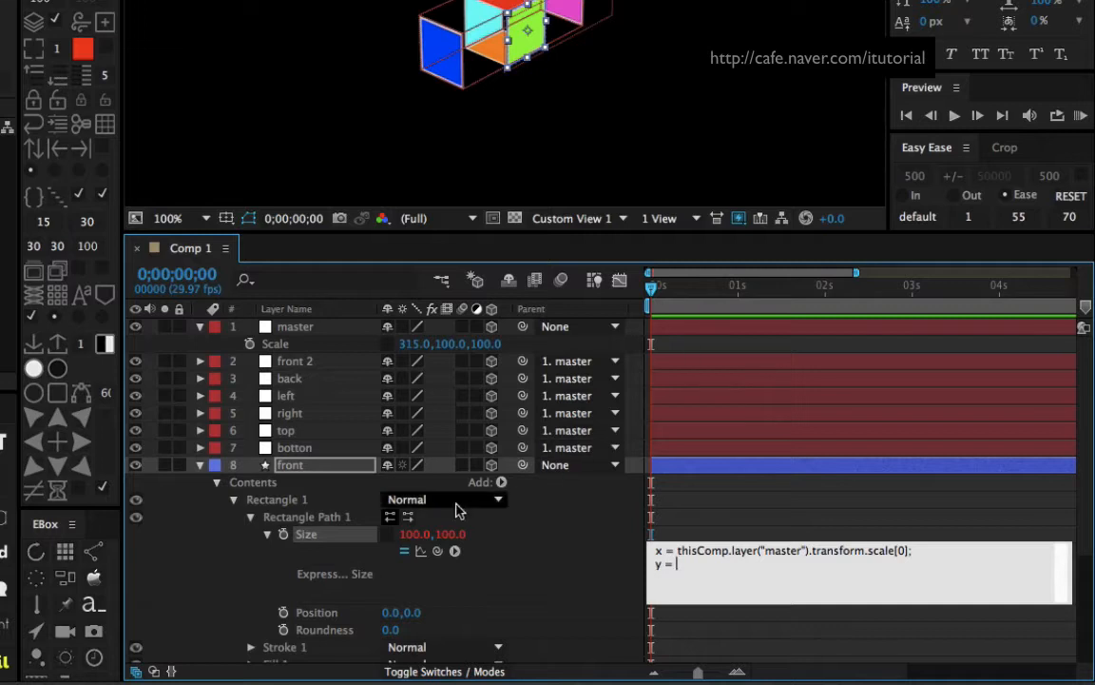
left_click_drag(437, 550, 453, 345)
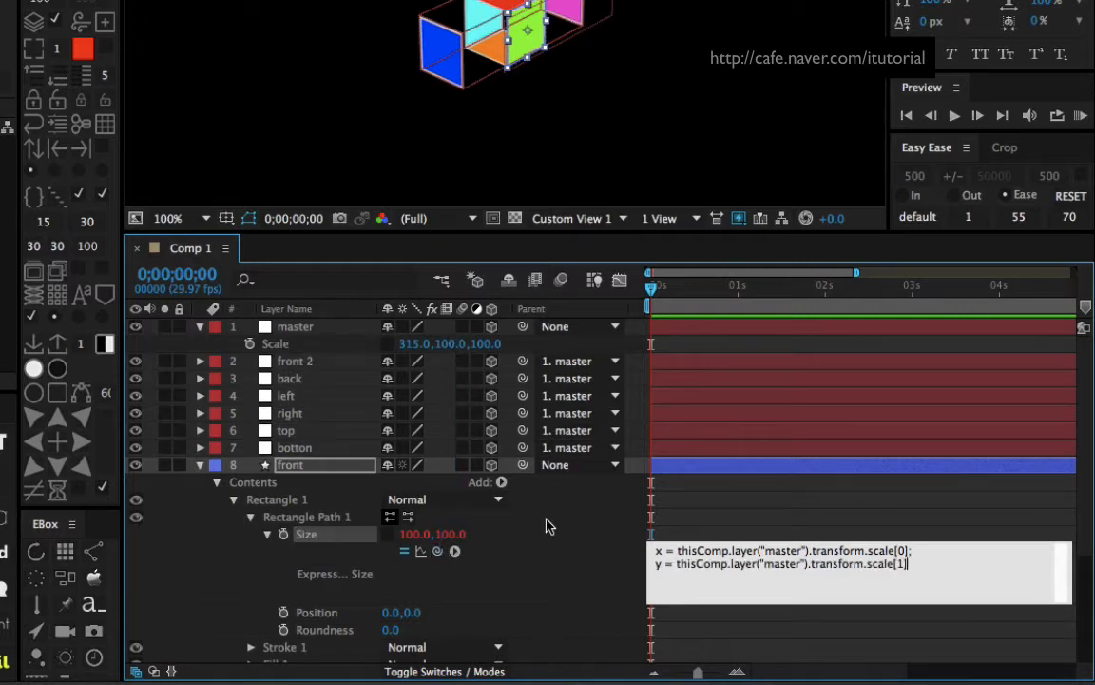
type(";")
key("Return")
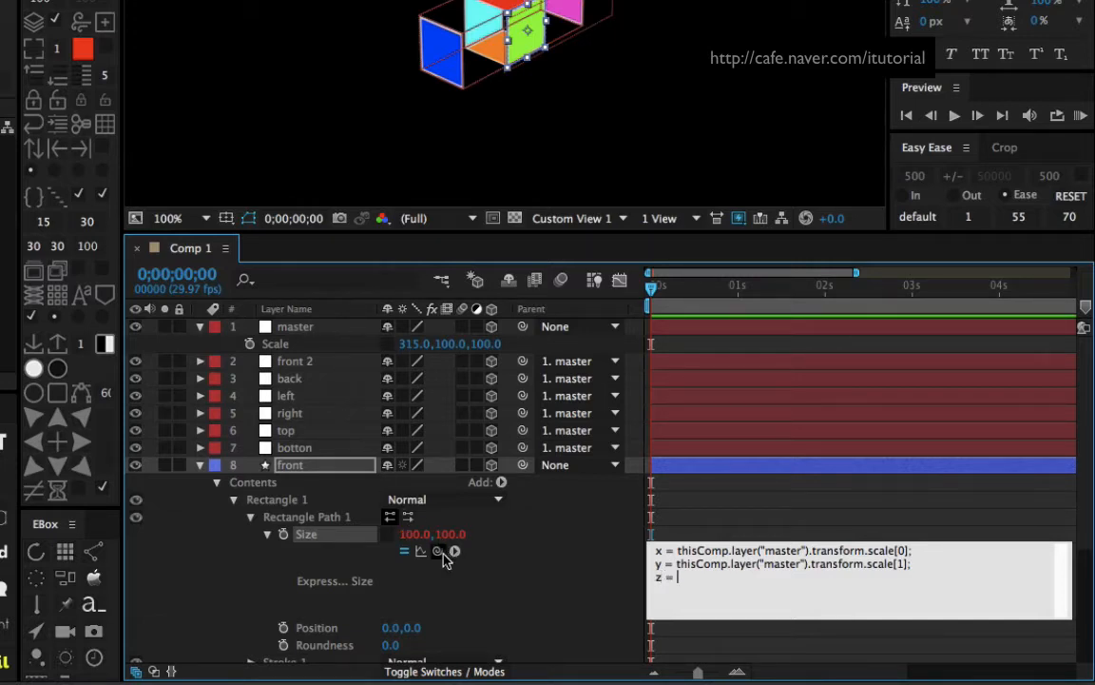
left_click_drag(436, 550, 494, 350)
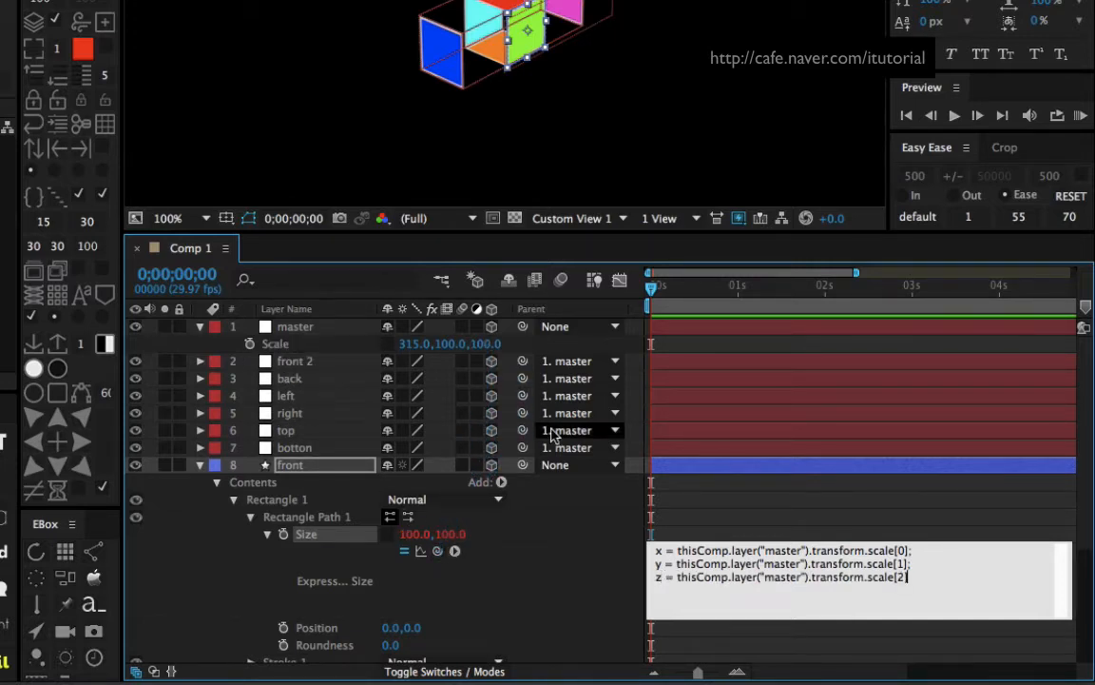
type(";")
key("Return")
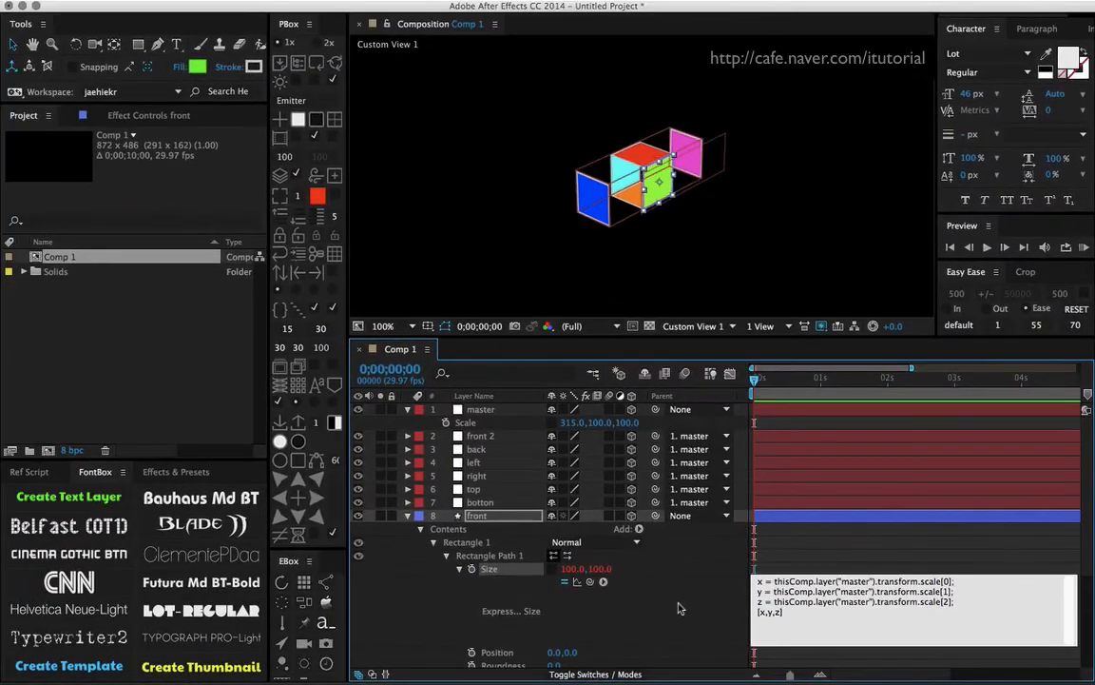
left_click(542, 594)
Test the linked front face by stretching the master null along X and Z, leaving its Scale at 305, 100, 100.
mouse_move(571, 421)
left_mouse_down()
mouse_move(590, 421)
mouse_move(533, 421)
mouse_move(589, 411)
left_mouse_up()
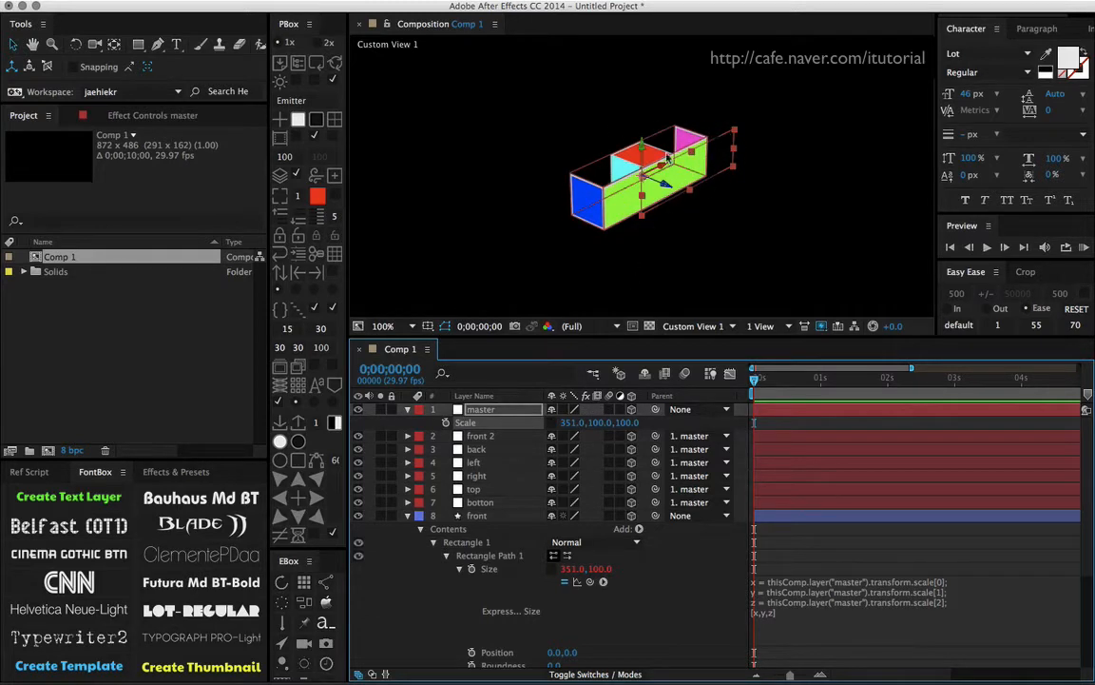
left_click(665, 188)
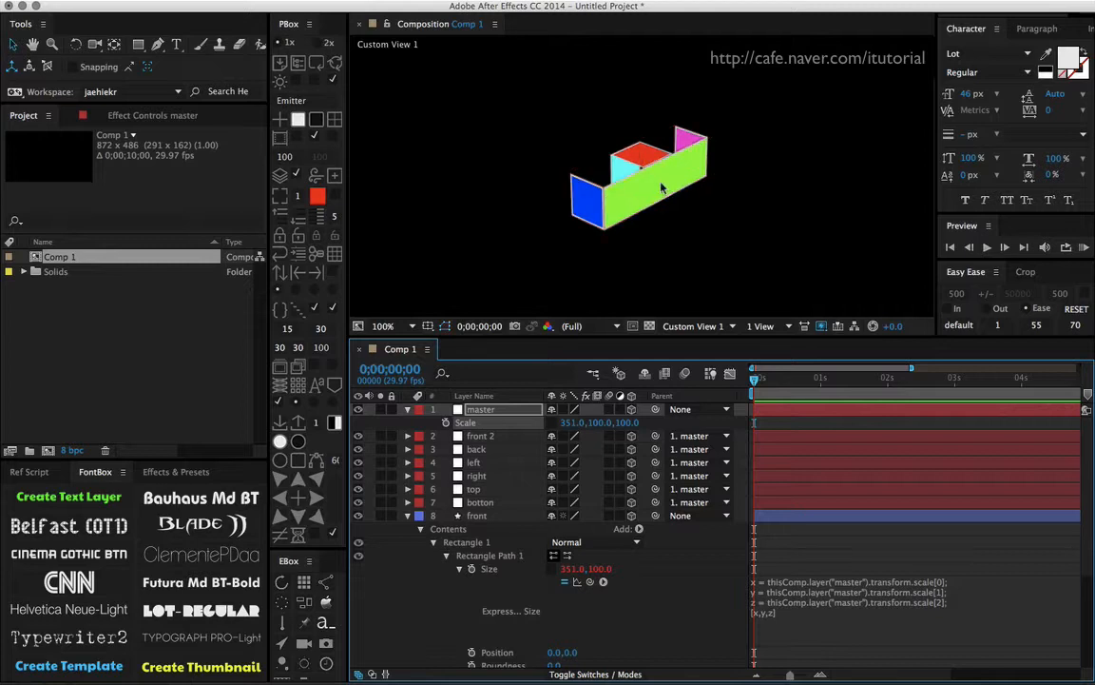
left_click_drag(576, 422, 677, 416)
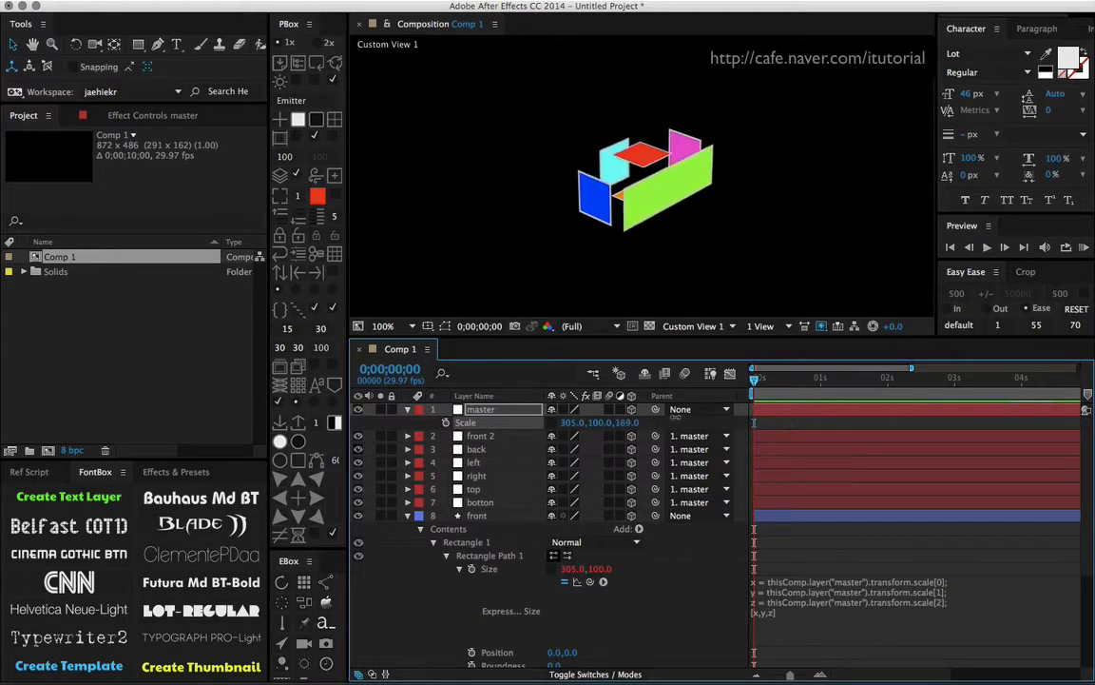
left_click_drag(614, 386, 688, 435)
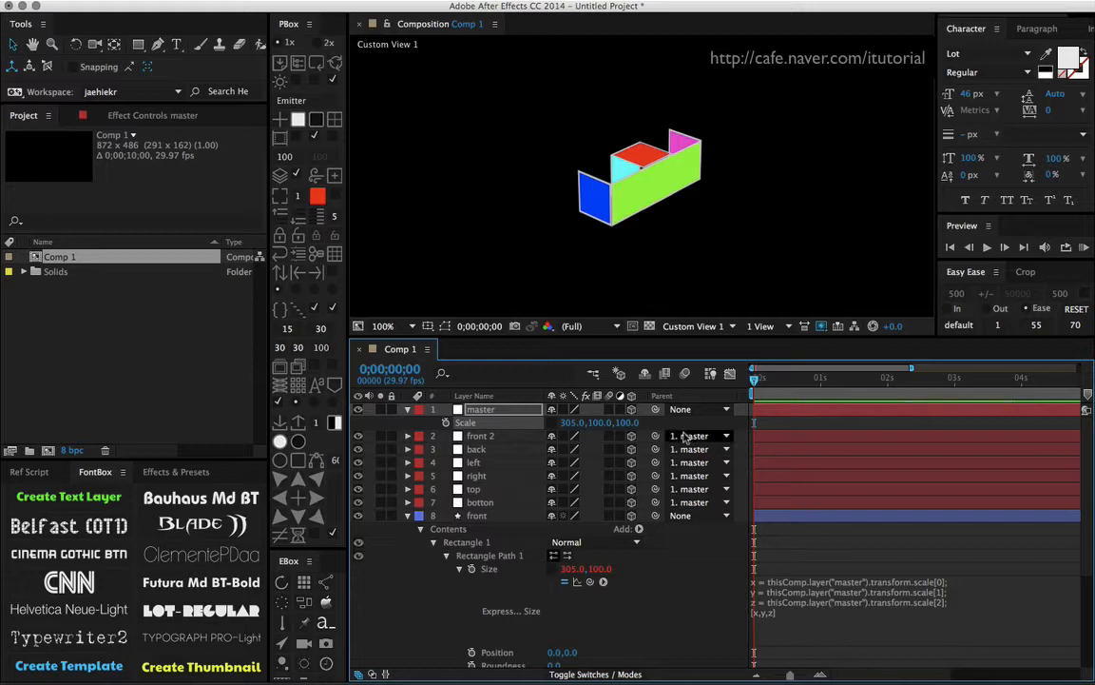
left_click_drag(571, 422, 617, 419)
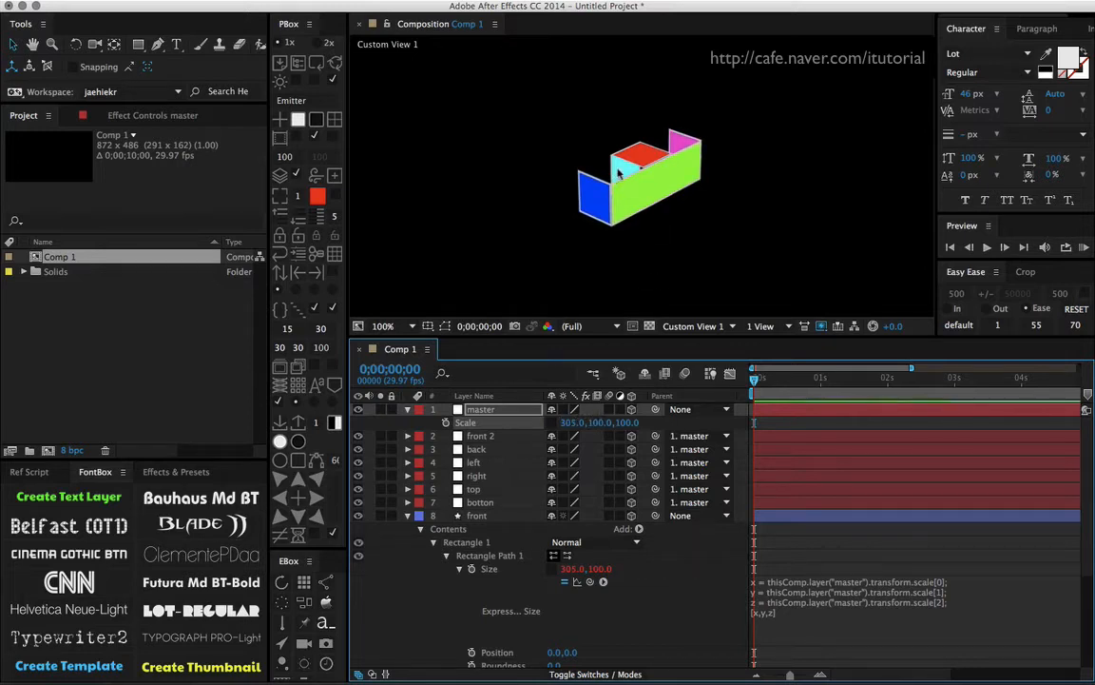
Select the whole Size expression of the front square and collapse the front layer.
left_click(777, 599)
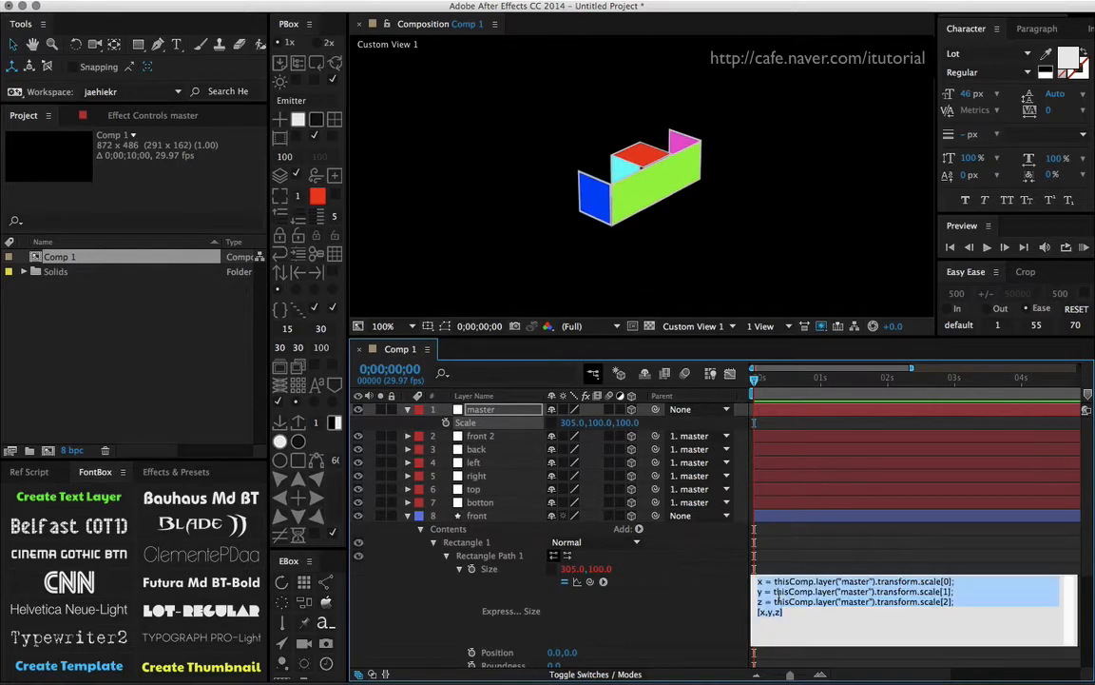
left_click(699, 599)
left_click(408, 515)
left_click(472, 516)
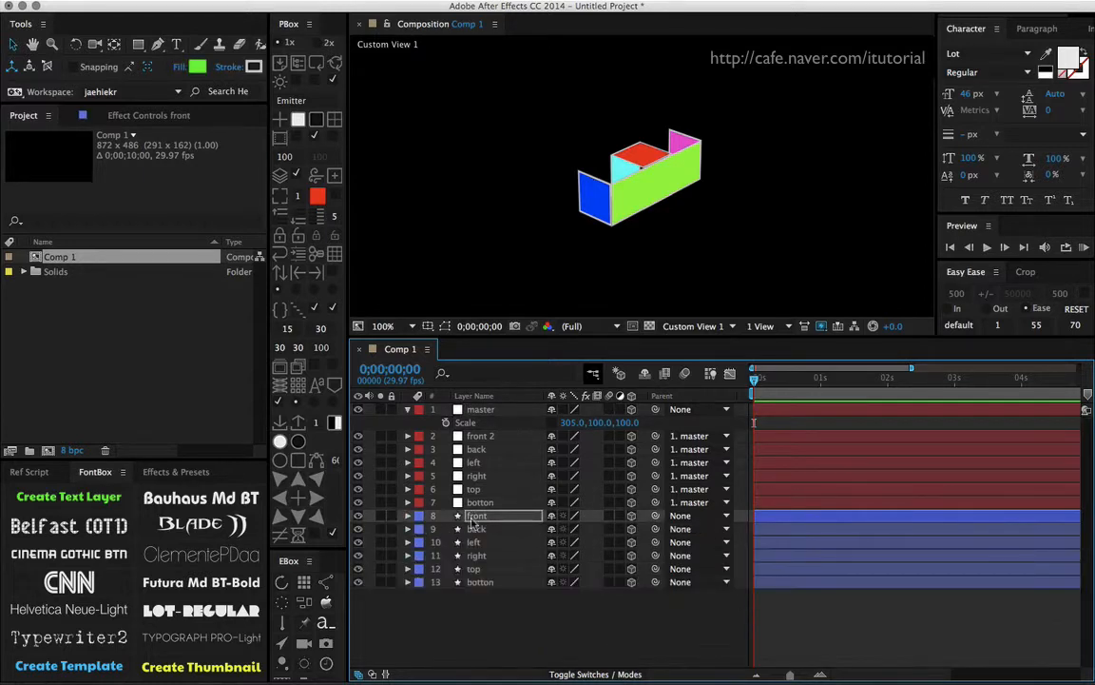
Expand the back square layer's Contents and Rectangle 1 group to list its shape properties.
left_click(476, 529)
left_click(407, 529)
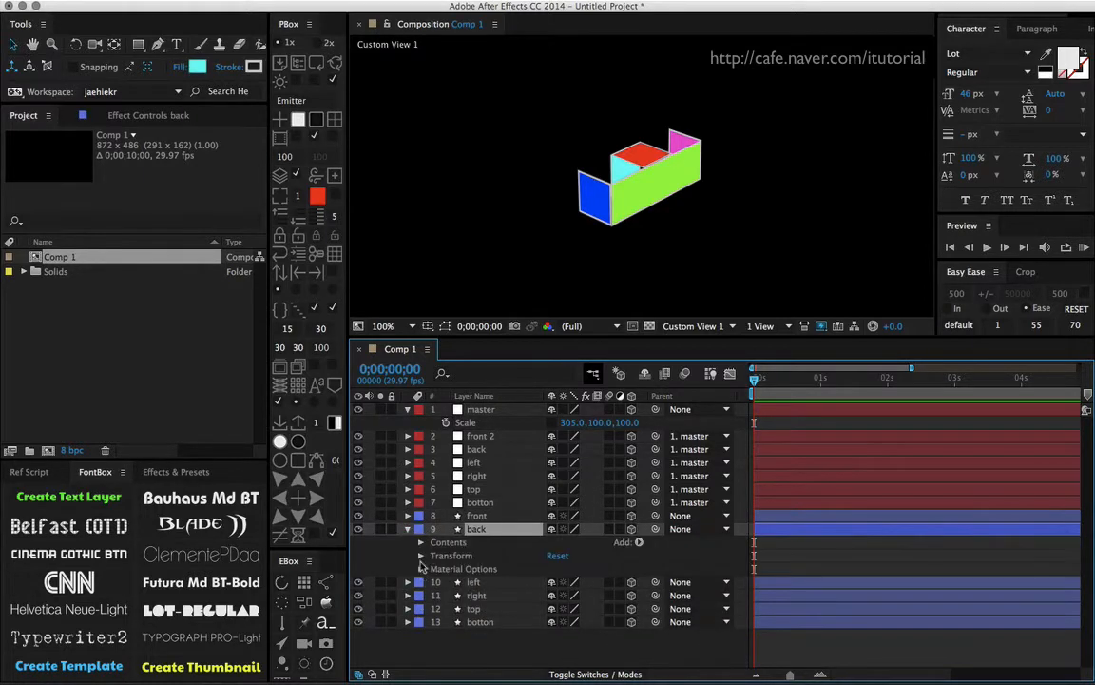
left_click(422, 543)
left_click(433, 555)
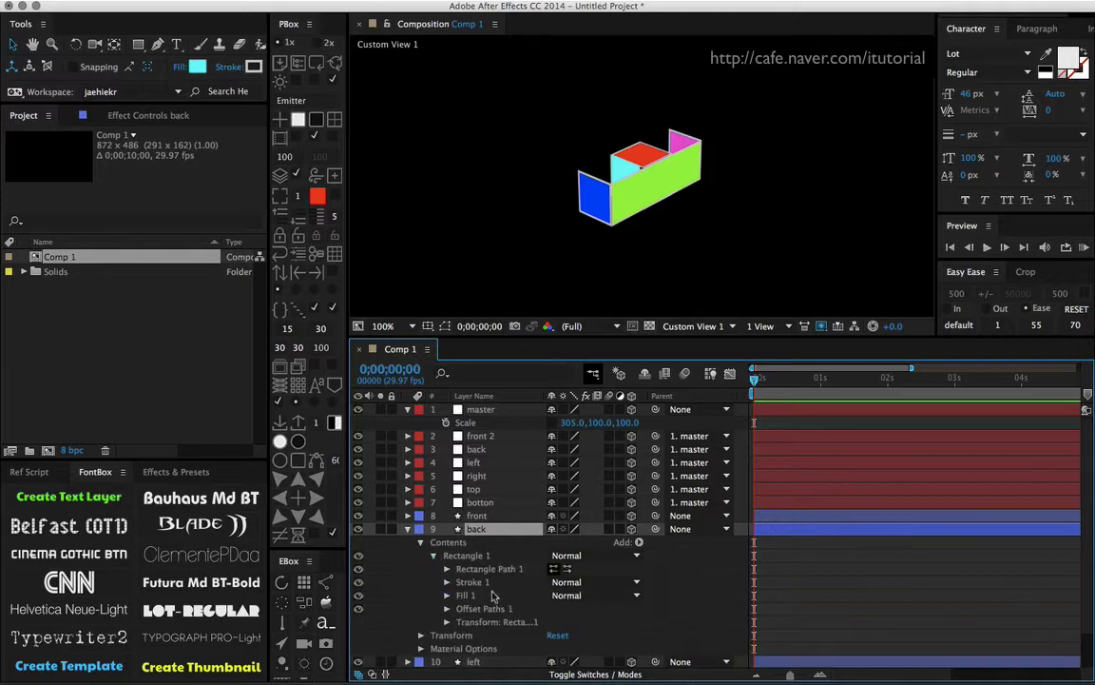
Link the back shape's rectangle Size to the master null's scale with an [x,y,z] expression, and raise the master's X scale to 317.
left_click(447, 569)
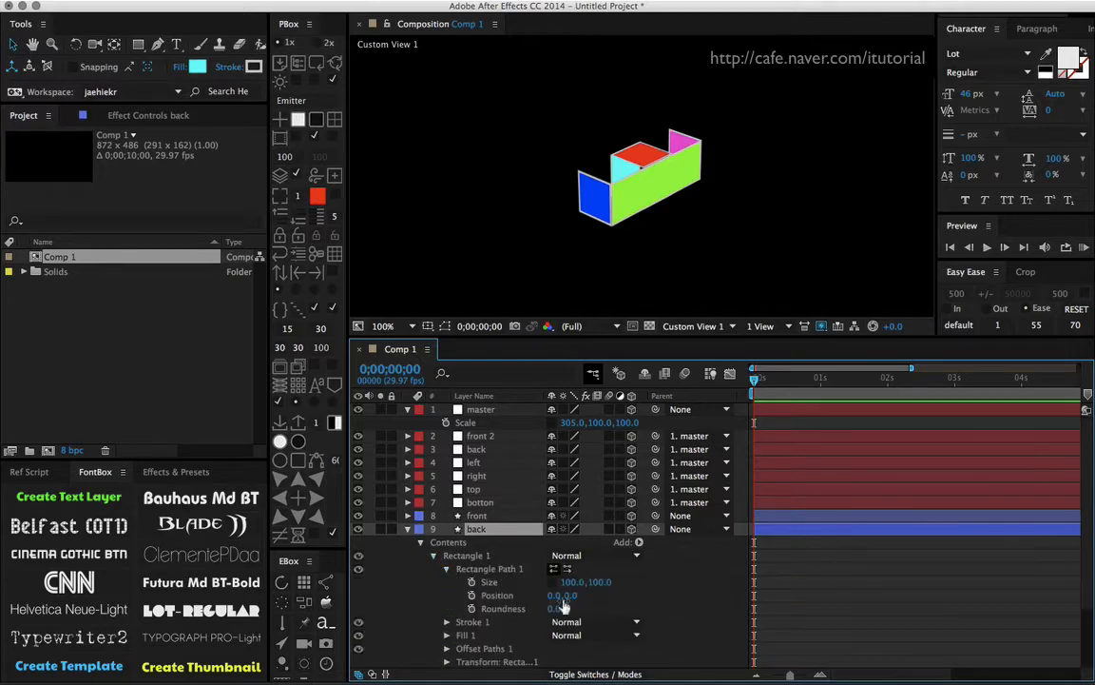
left_click(472, 582, "alt")
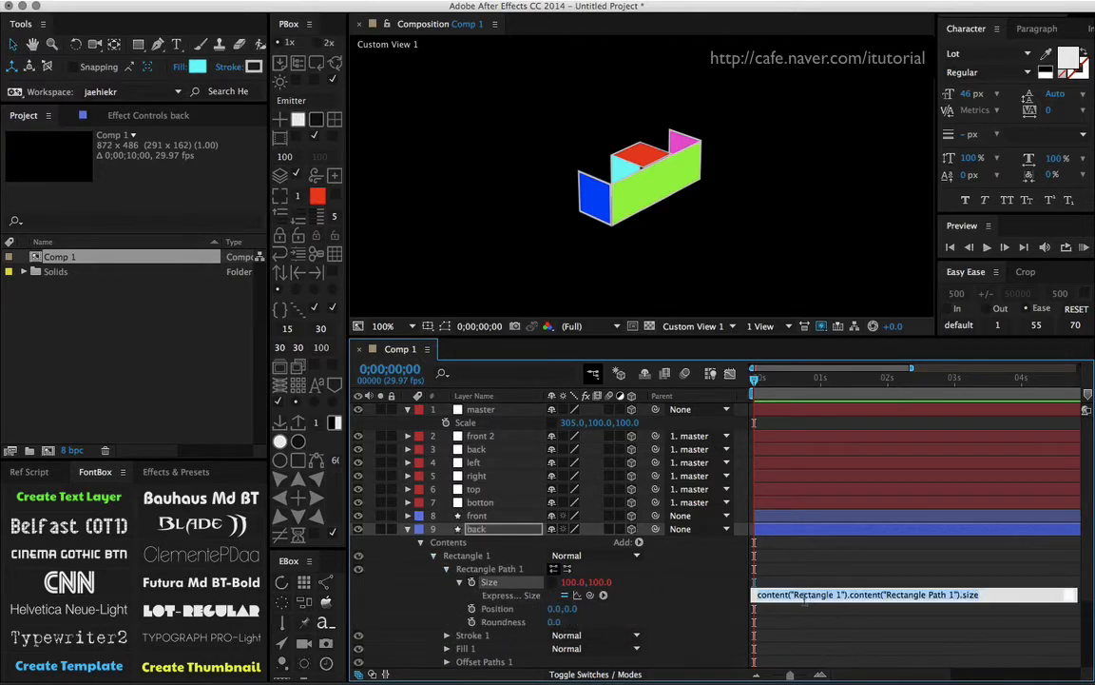
type("[x,y,z]")
left_click(713, 597)
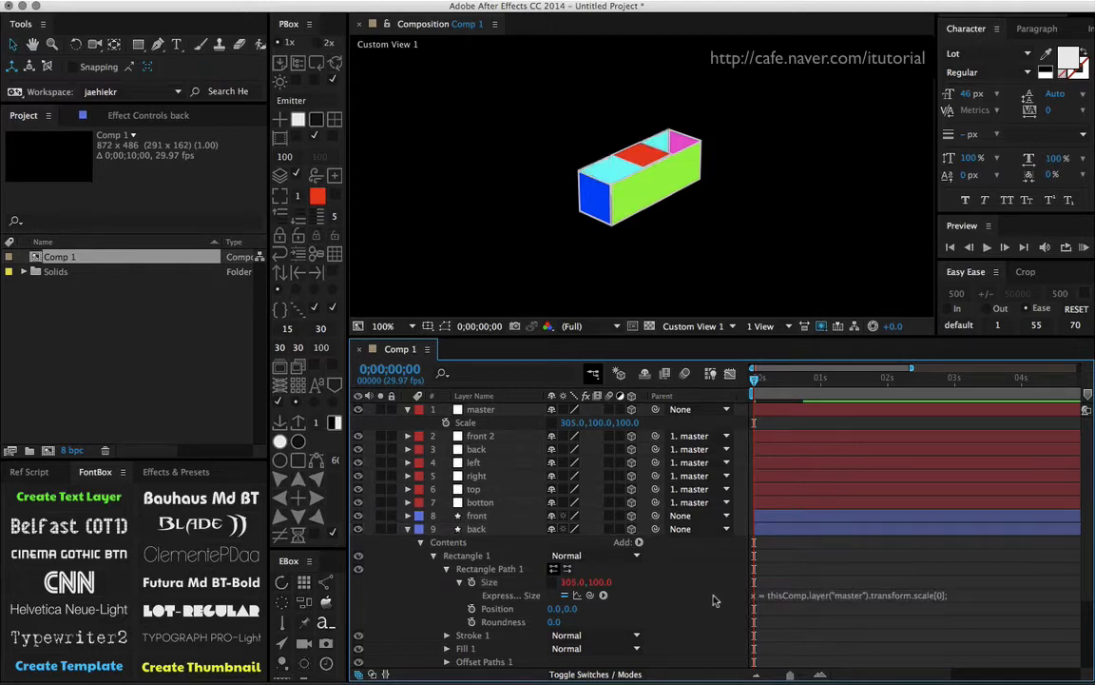
left_click_drag(574, 424, 523, 411)
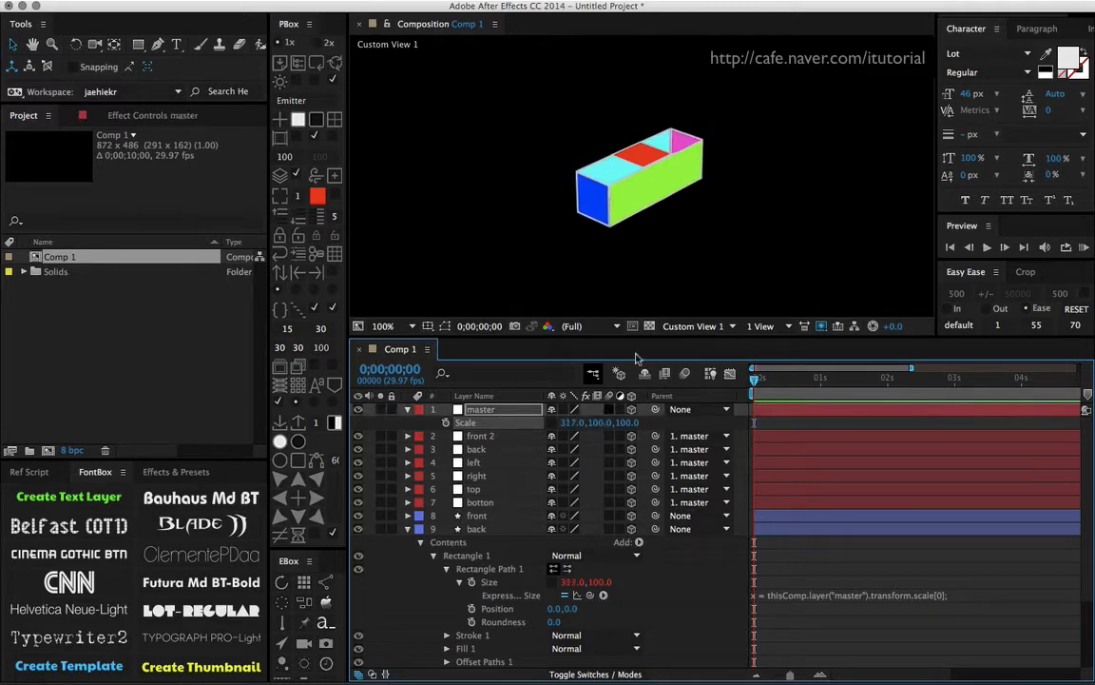
left_click(643, 161)
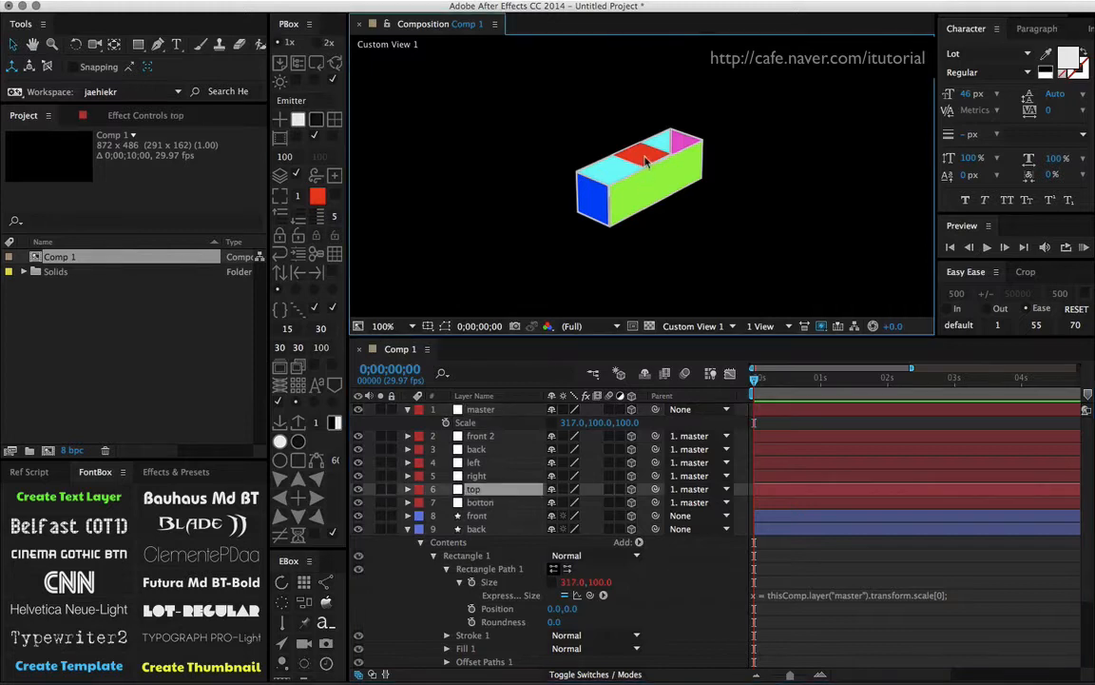
left_click(409, 490)
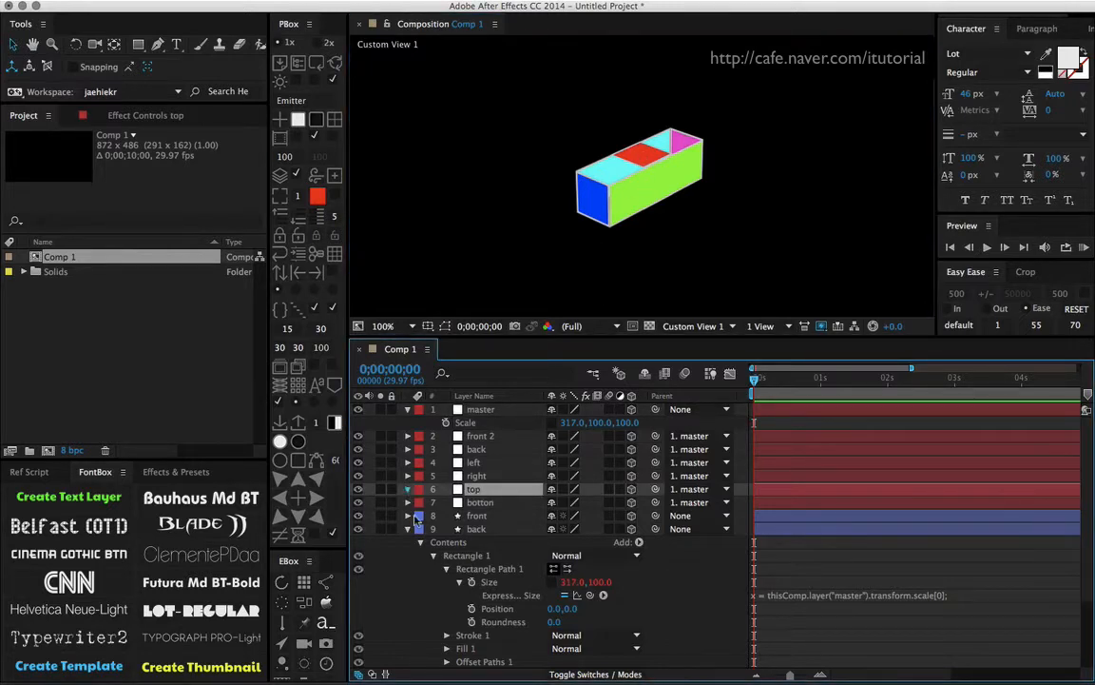
left_click(421, 503)
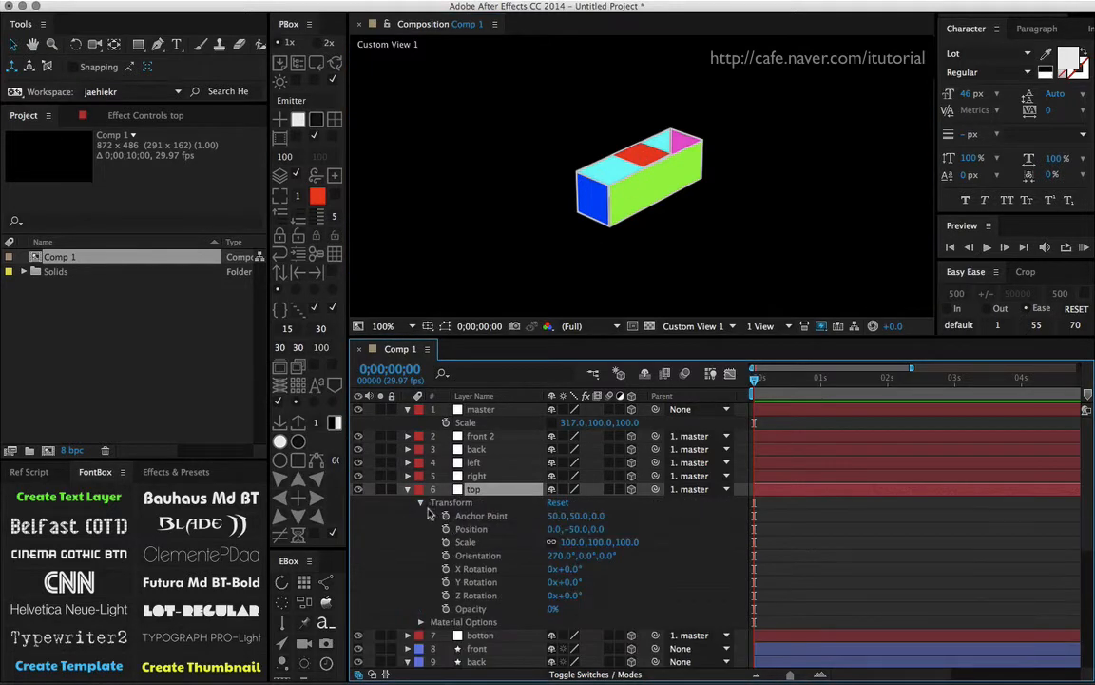
left_click(420, 502)
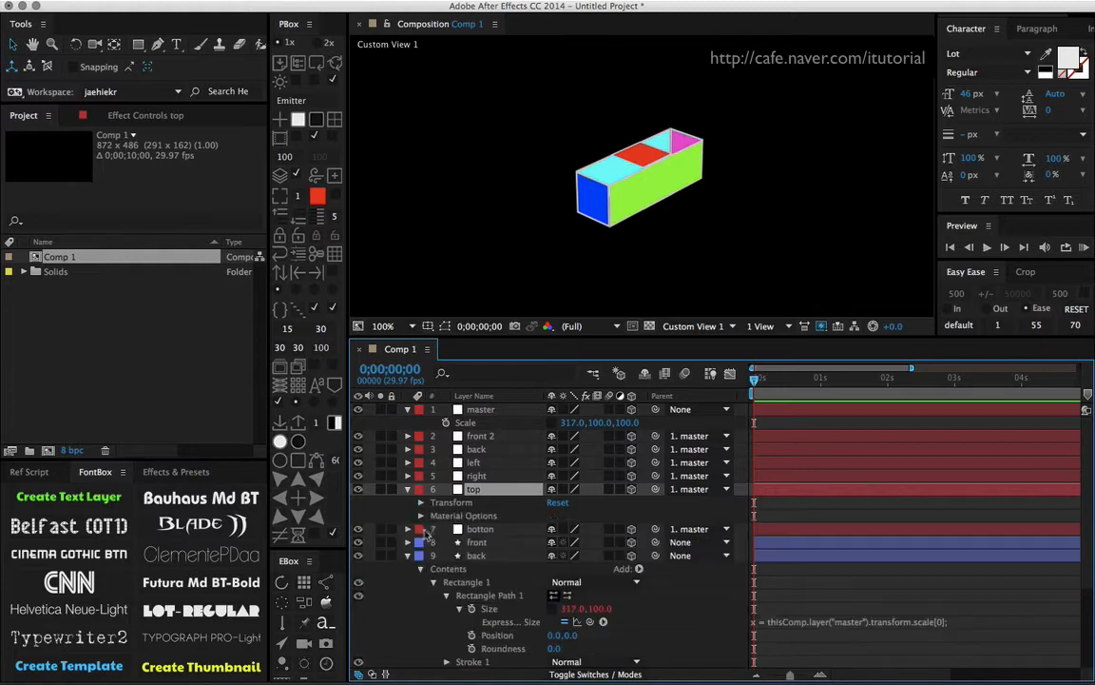
left_click(408, 490)
Add the [x,y,z] expression reading thisComp.layer("master").transform.scale to the Size of the top shape layer's Rectangle Path 1.
left_click(409, 529)
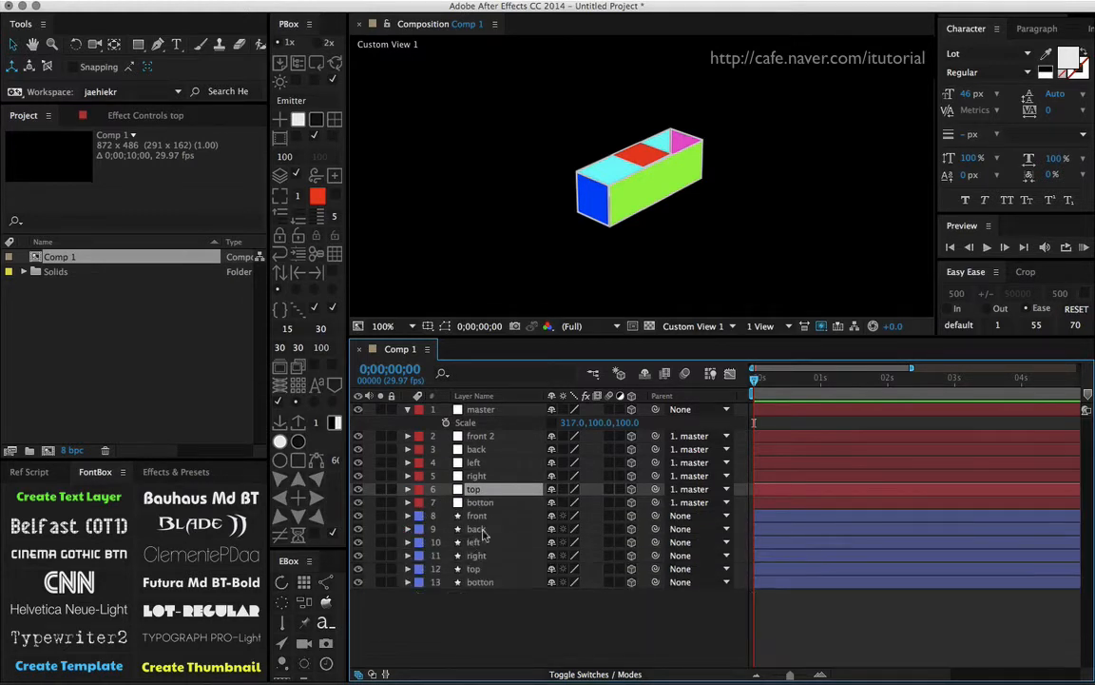
left_click(473, 569)
left_click(408, 569)
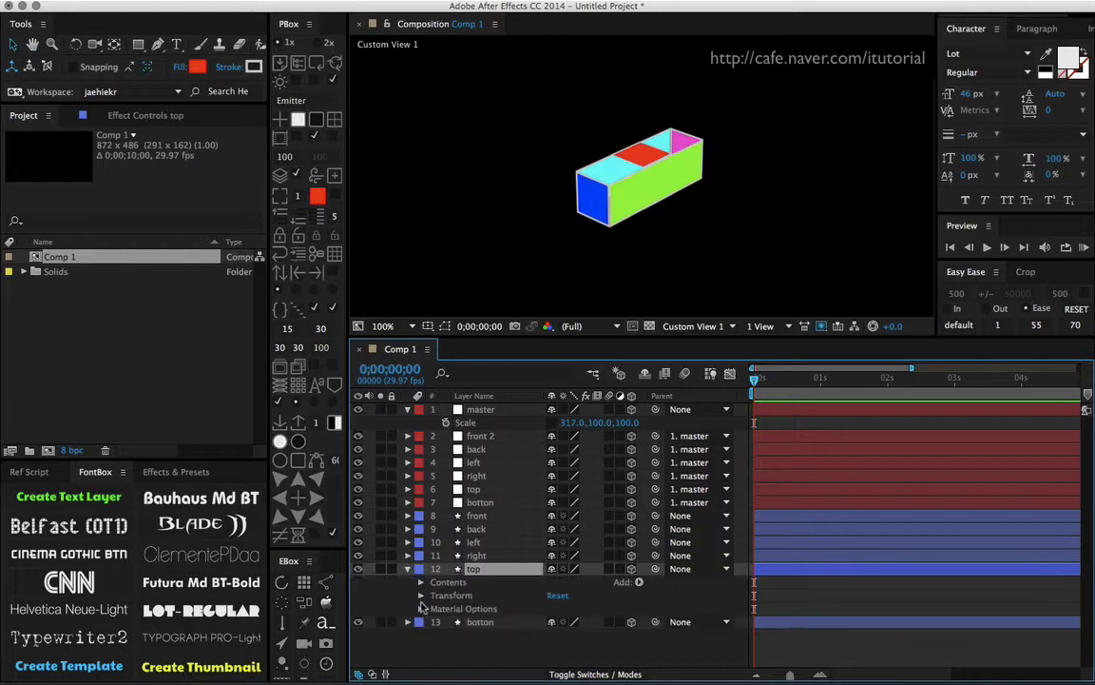
left_click(421, 583)
left_click(434, 595)
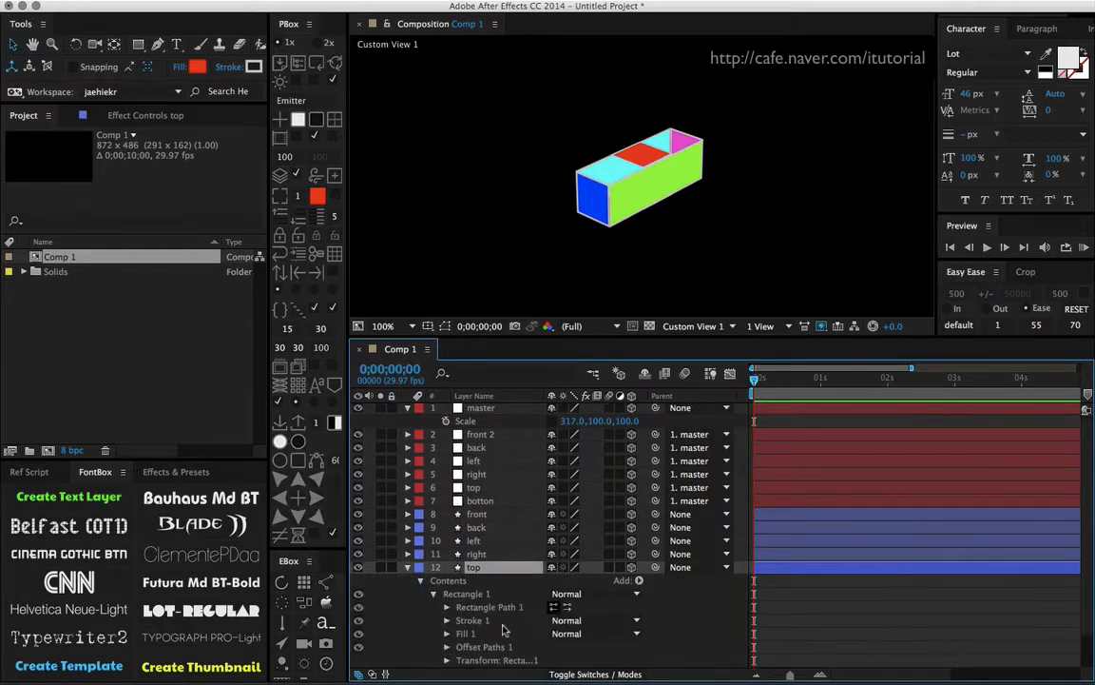
left_click(446, 606)
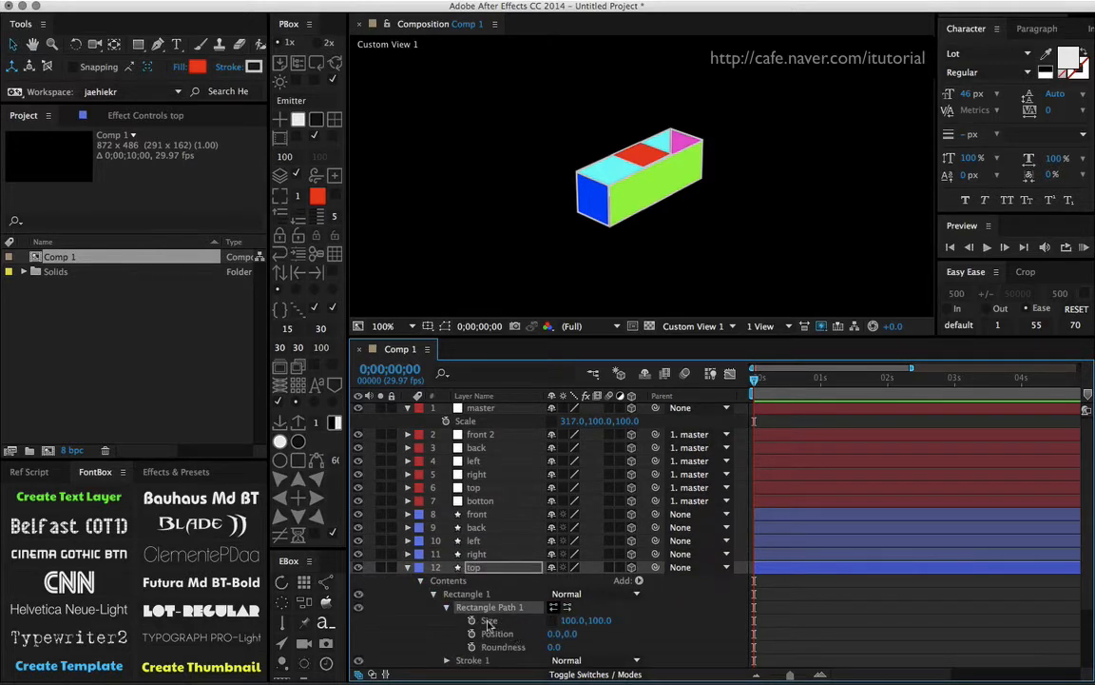
left_click(489, 621)
left_click(471, 620, "alt")
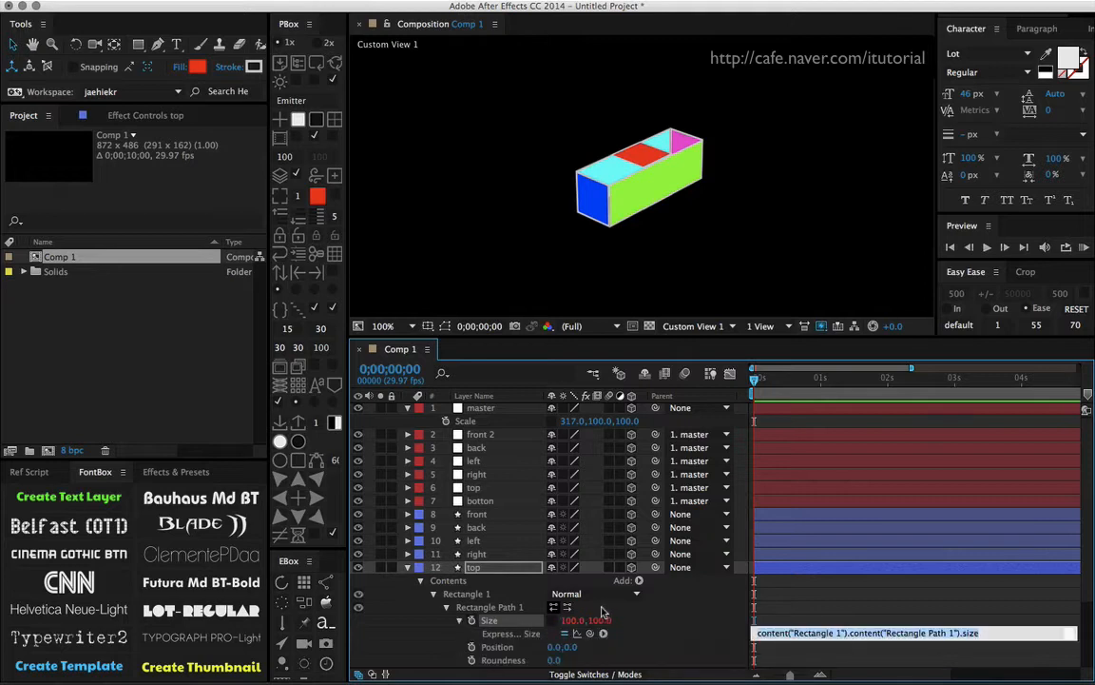
type("[x,y,z]")
left_click(681, 603)
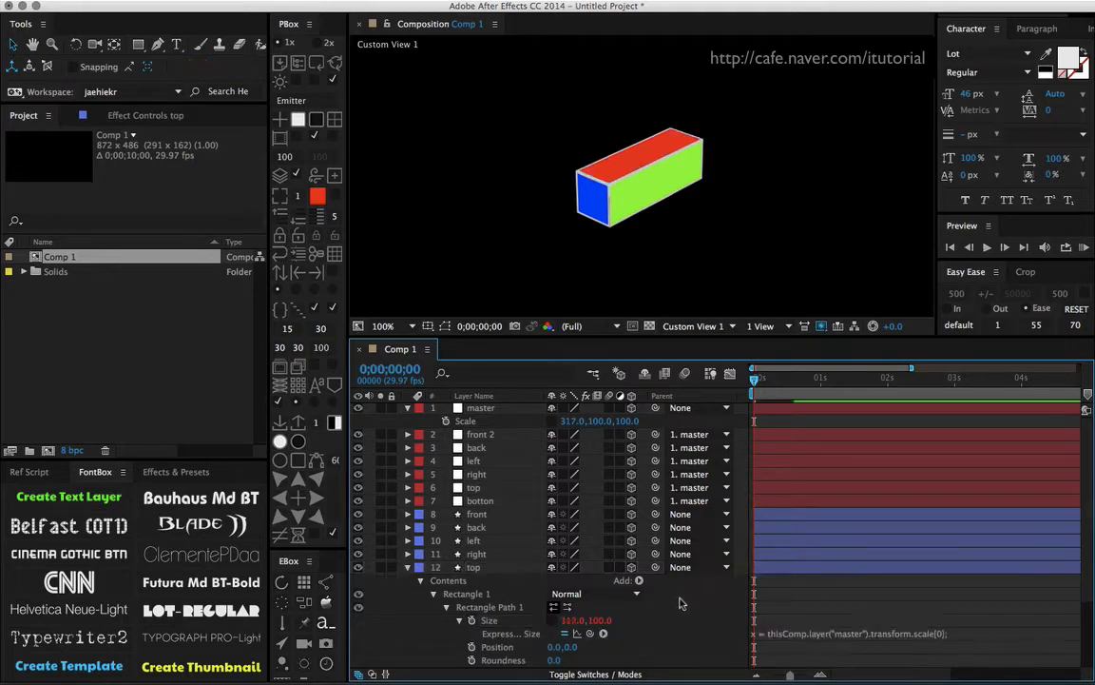
Add the same master-scale [x,y,z] expression to the rectangle Size of the botton shape layer, checking the box from below.
key("c")
mouse_move(593, 190)
left_mouse_down()
mouse_move(594, 104)
mouse_move(652, 197)
mouse_move(523, 114)
mouse_move(586, 188)
left_mouse_up()
key("v")
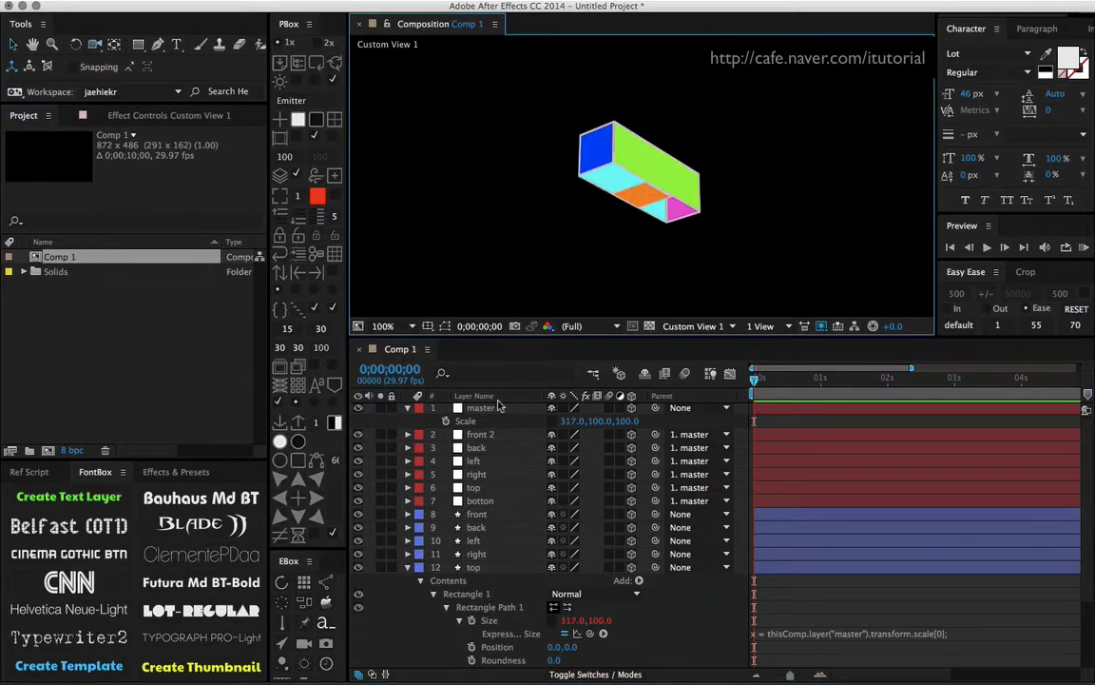
left_click(408, 567)
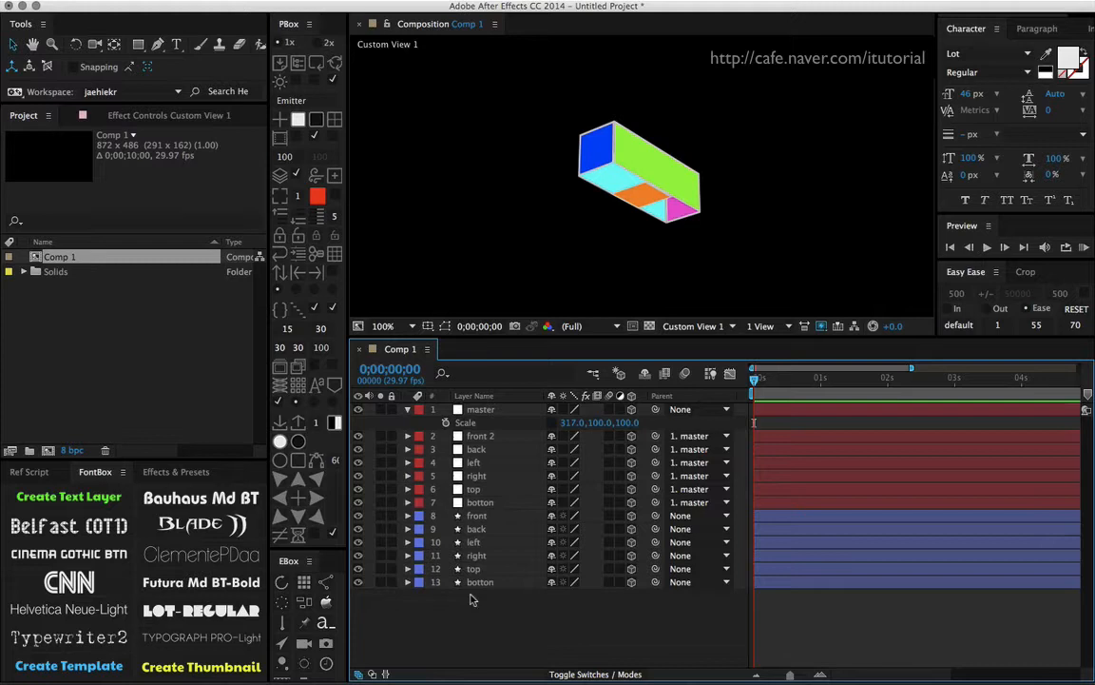
left_click(408, 582)
left_click(421, 595)
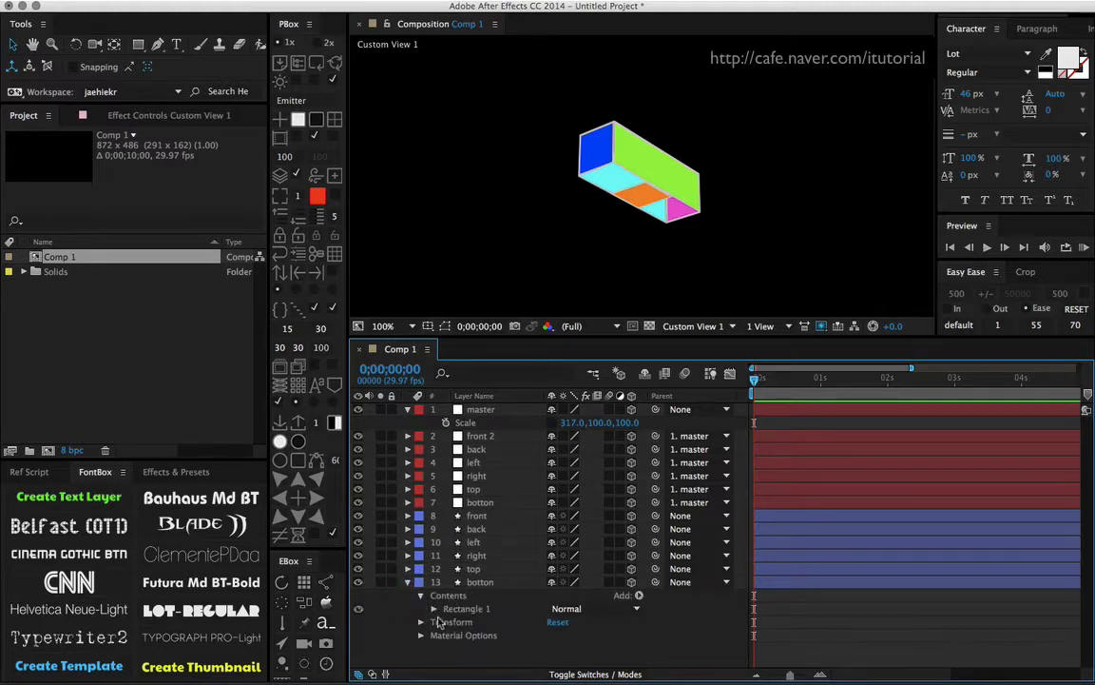
left_click(434, 608)
left_click(447, 607)
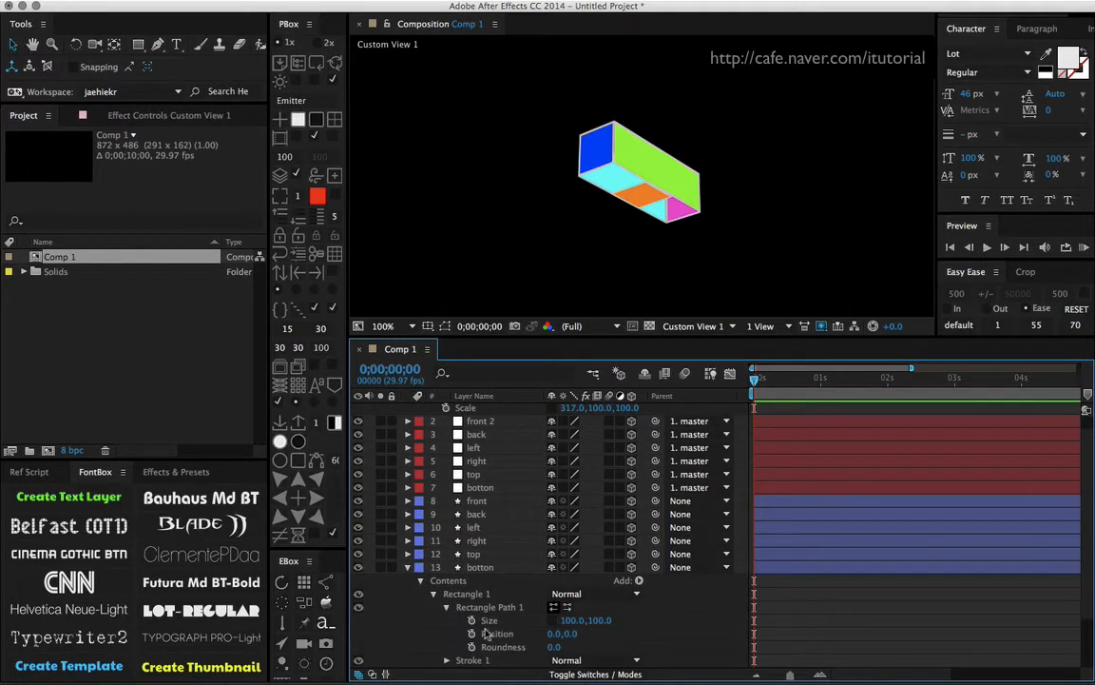
left_click(472, 620, "alt")
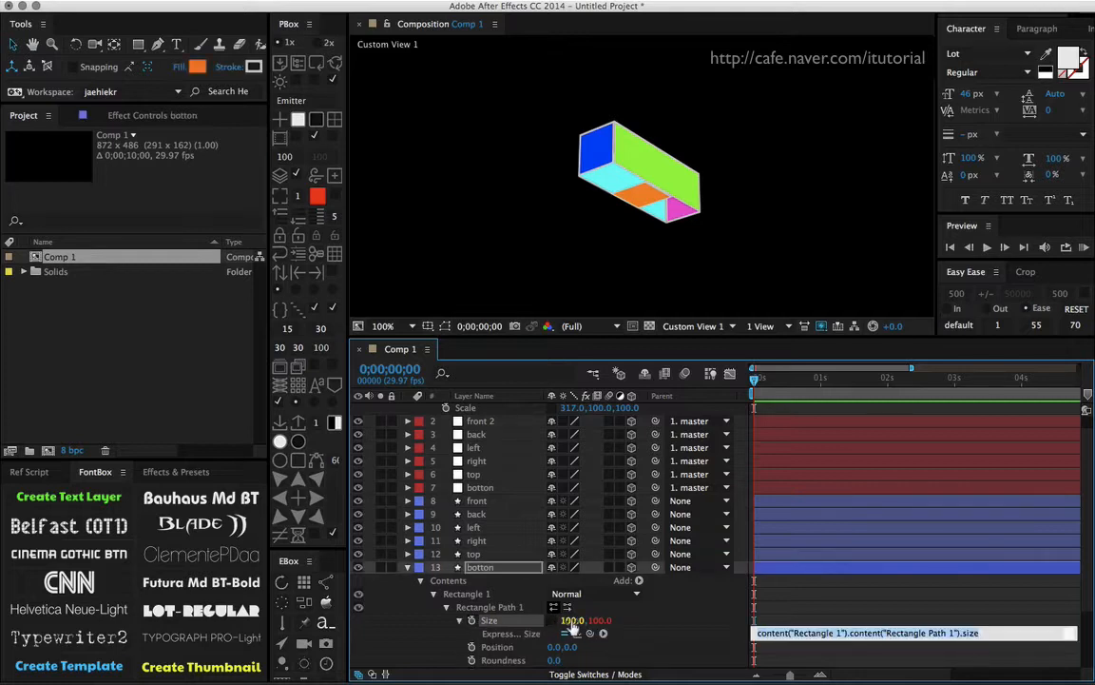
left_click(650, 614)
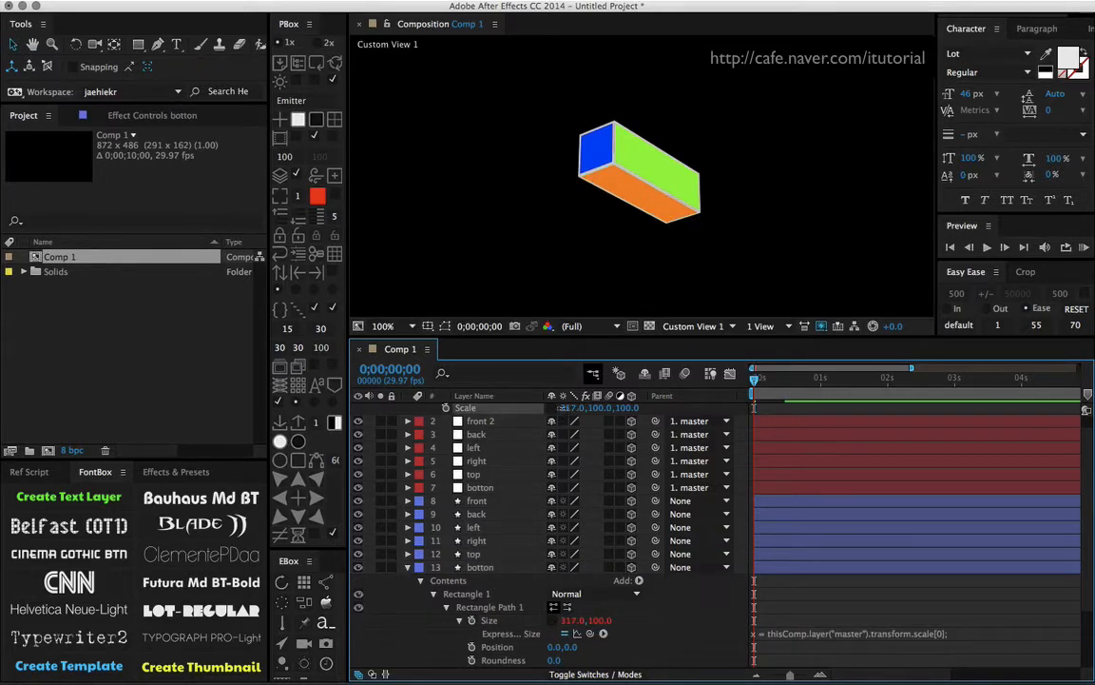
Test the master null's X scale at 293 while viewing the box from above, and reset it to 100.
mouse_move(568, 407)
left_mouse_down()
mouse_move(418, 407)
mouse_move(555, 414)
left_mouse_up()
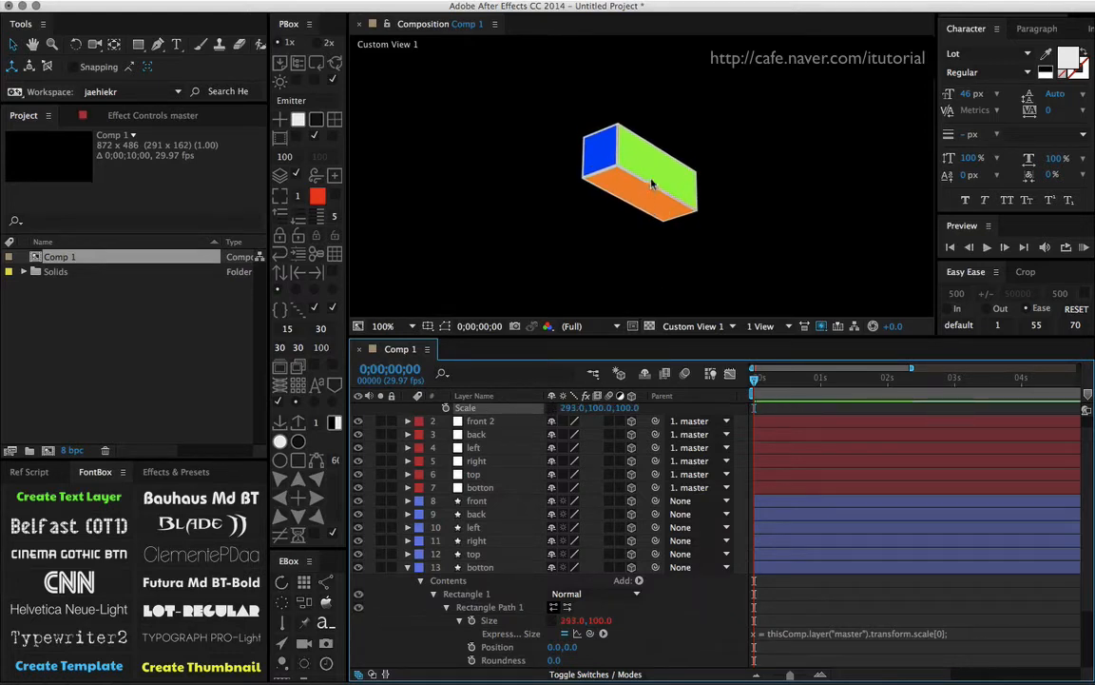
key("c")
left_click_drag(655, 167, 572, 273)
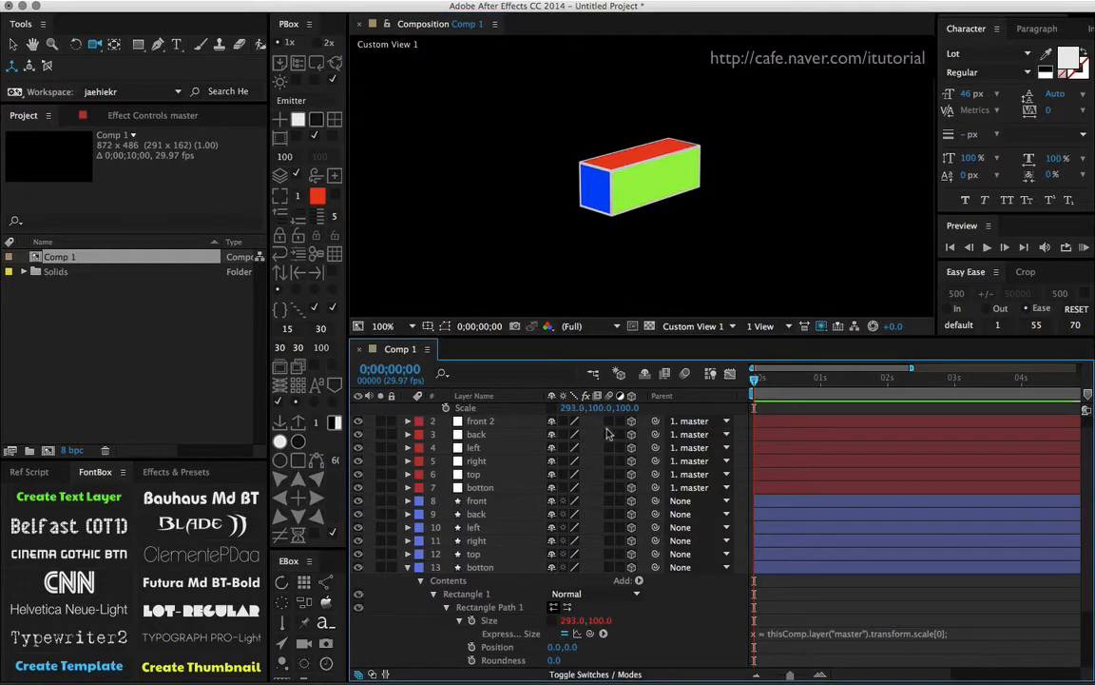
left_click(575, 407)
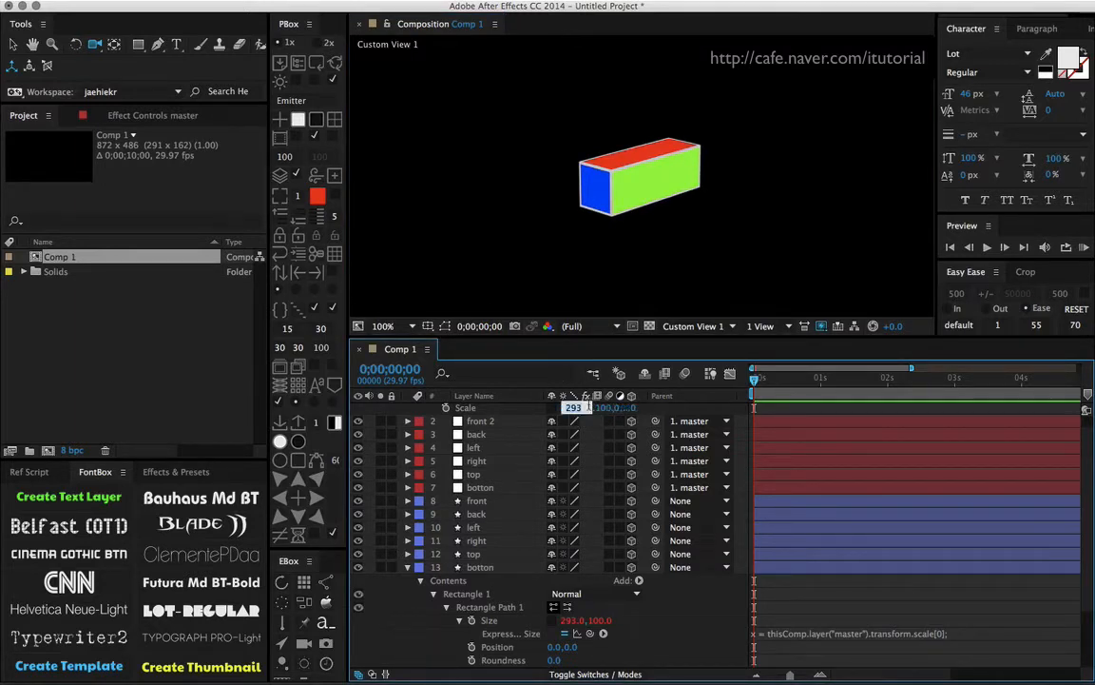
type("100")
key("Return")
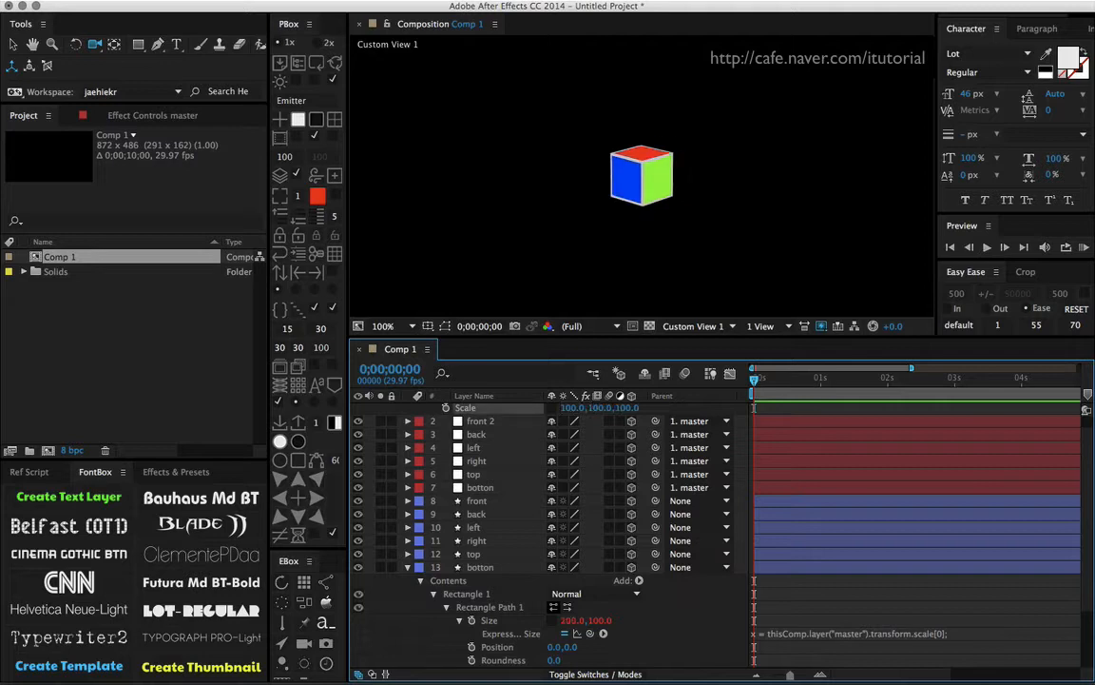
Test the master null's X scale with positive and negative values such as 137 and -25, and leave it at 139.
left_click_drag(679, 338, 608, 296)
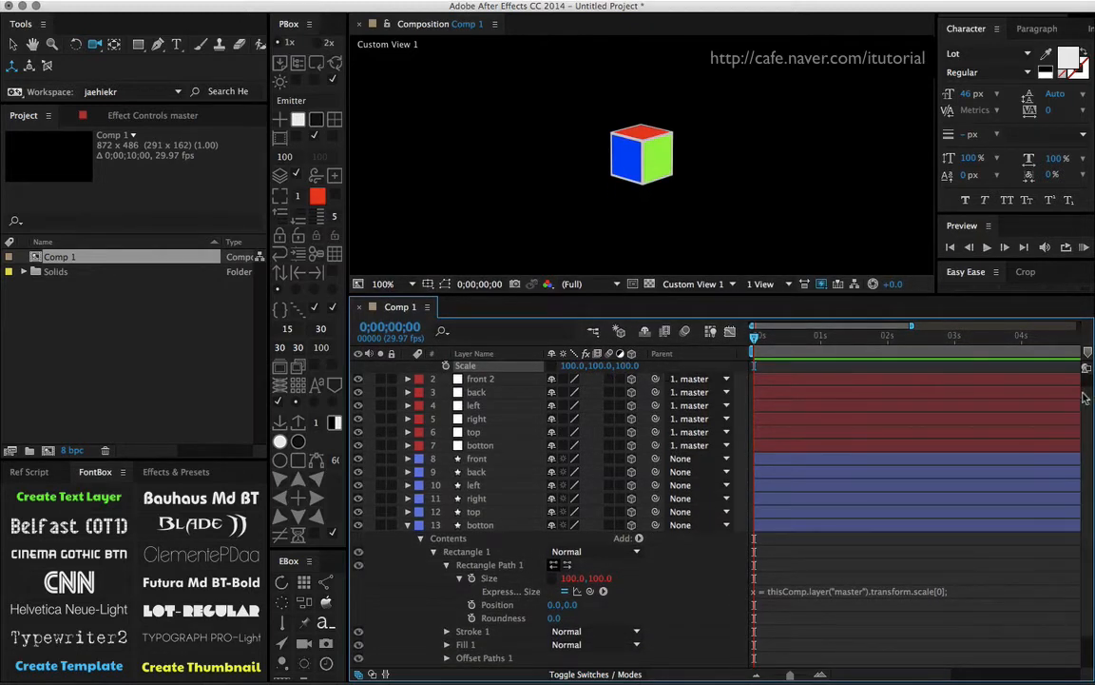
scroll(1084, 398, "up", 1)
mouse_move(570, 379)
left_mouse_down()
mouse_move(628, 378)
mouse_move(455, 378)
mouse_move(328, 421)
mouse_move(470, 388)
mouse_move(454, 386)
mouse_move(523, 343)
mouse_move(523, 419)
mouse_move(587, 573)
left_mouse_up()
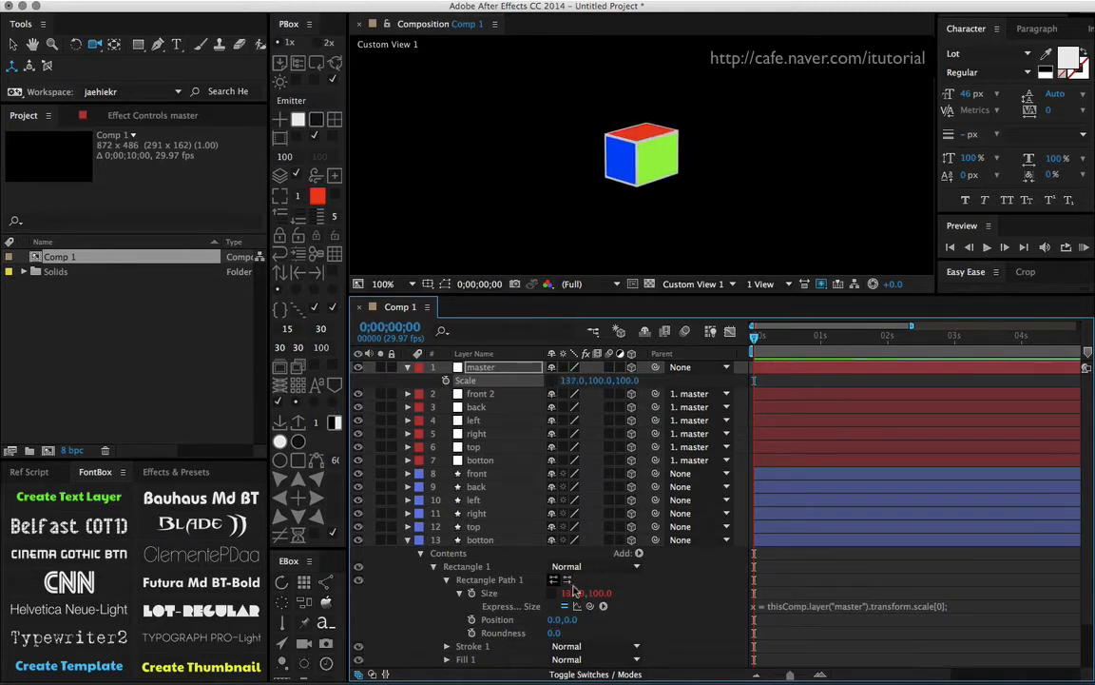
left_click_drag(582, 392, 449, 381)
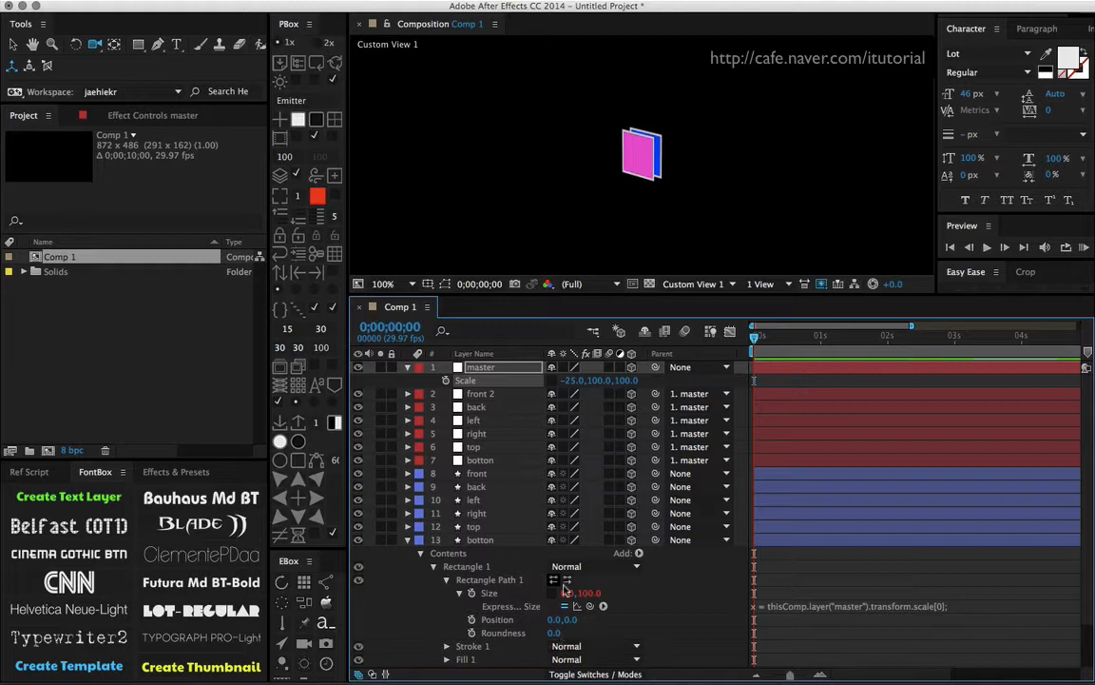
left_click_drag(575, 381, 715, 384)
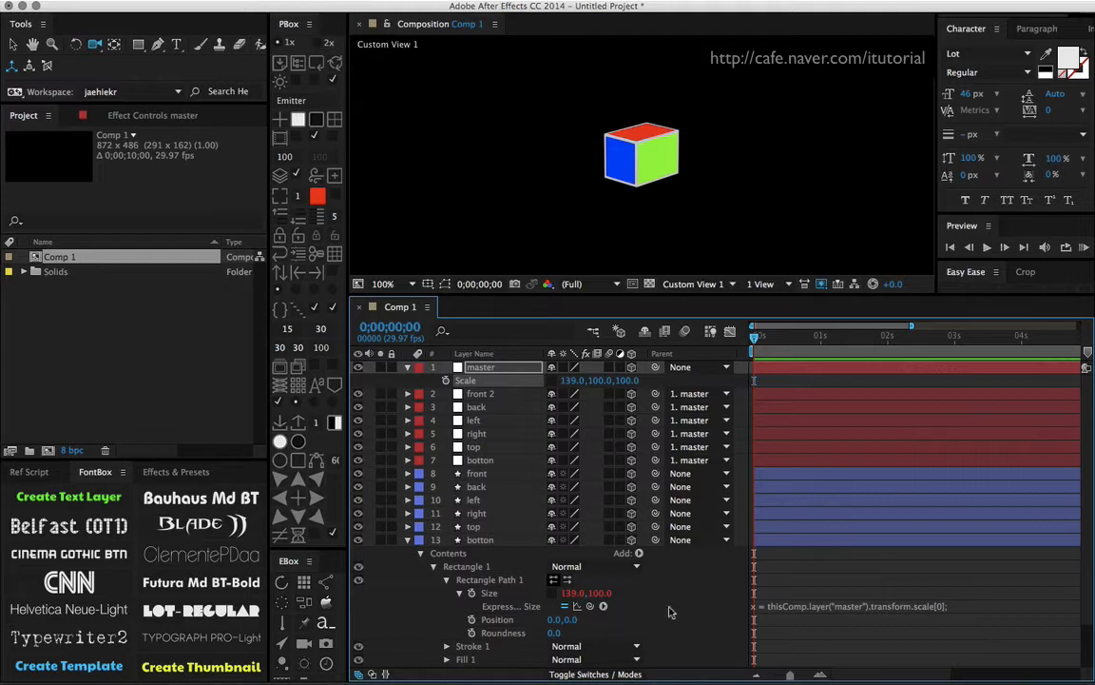
Wrap the scale[0] reference in the x line of the botton shape layer's Size expression in Math.abs().
left_click_drag(857, 612, 857, 649)
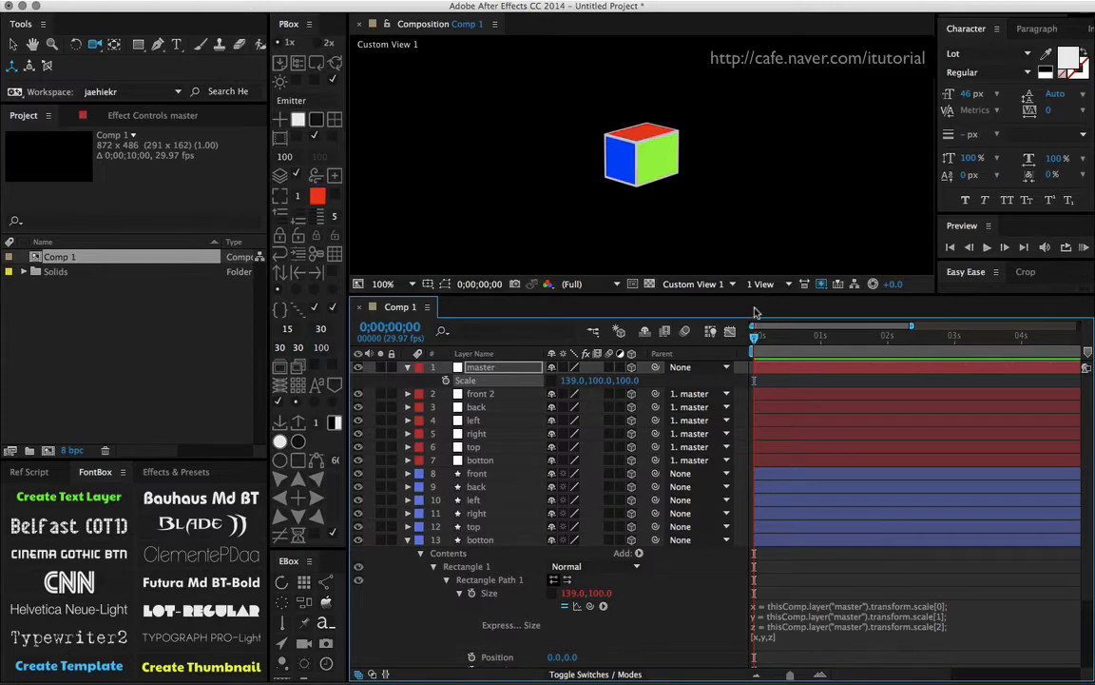
key("grave")
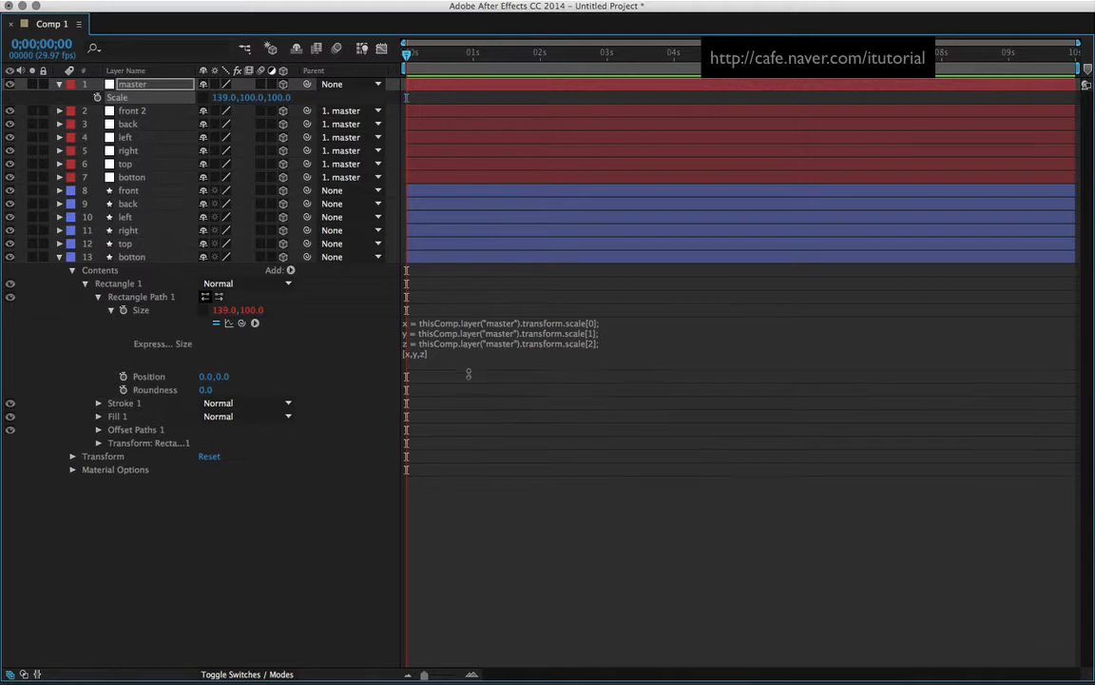
left_click_drag(469, 368, 467, 392)
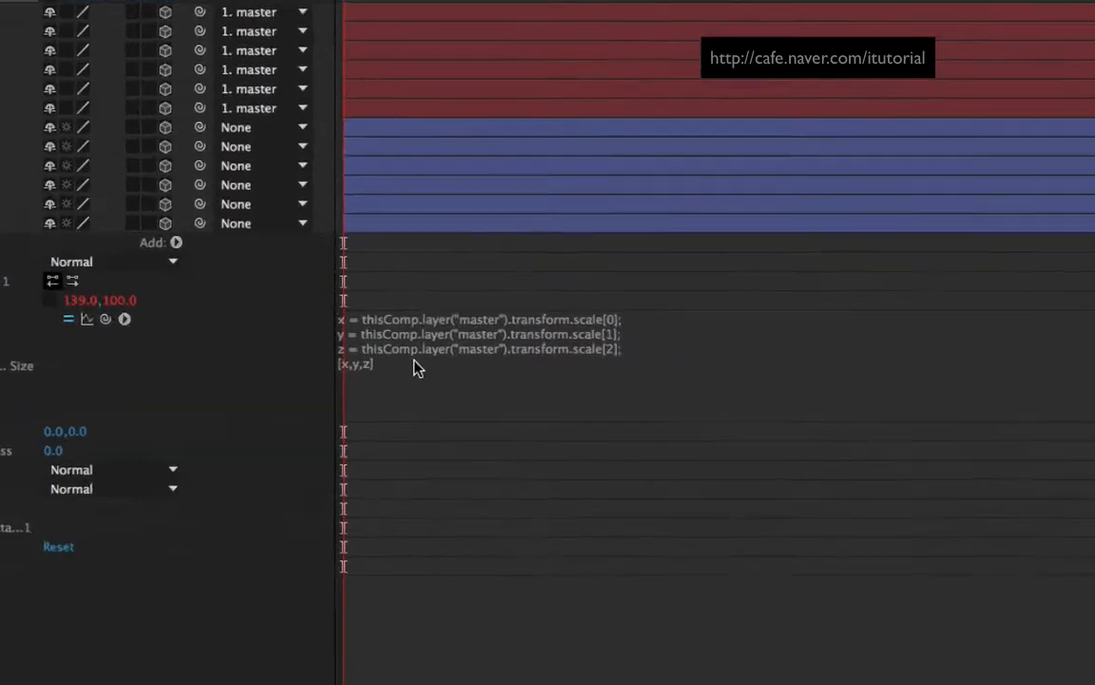
left_click(442, 338)
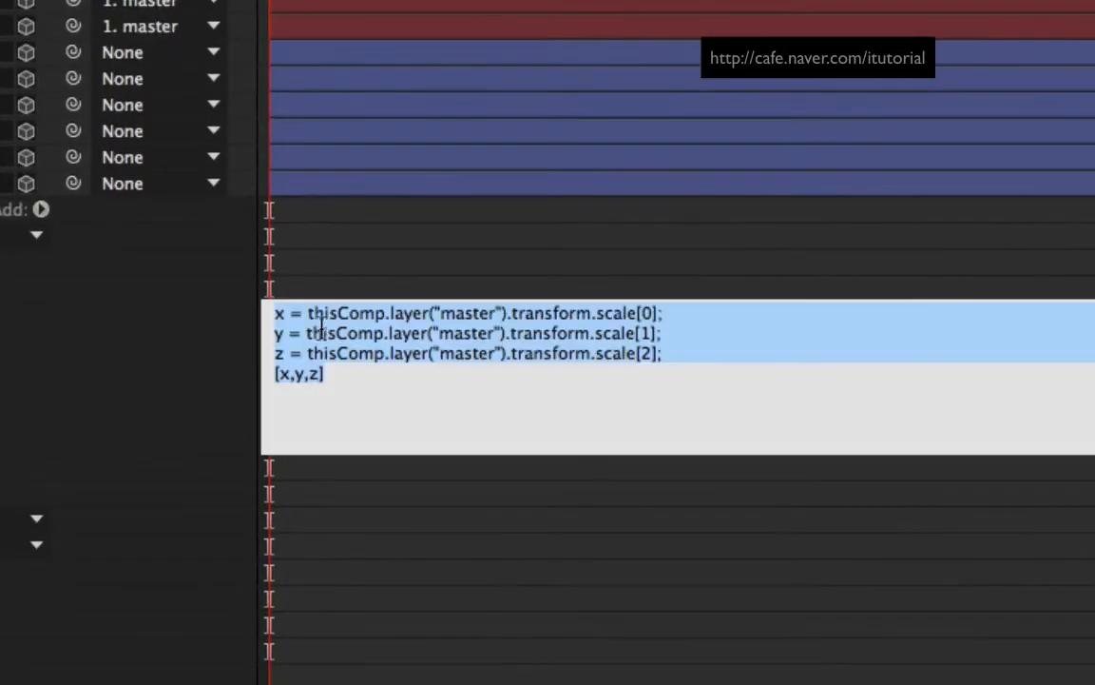
left_click(426, 324)
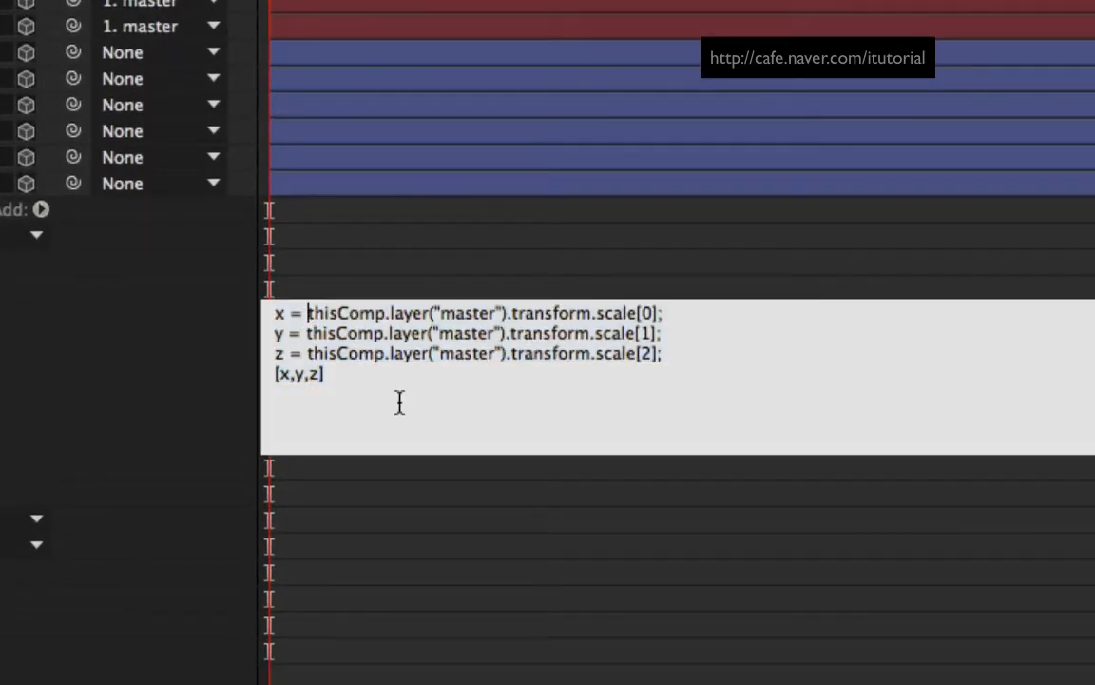
type("Math.a")
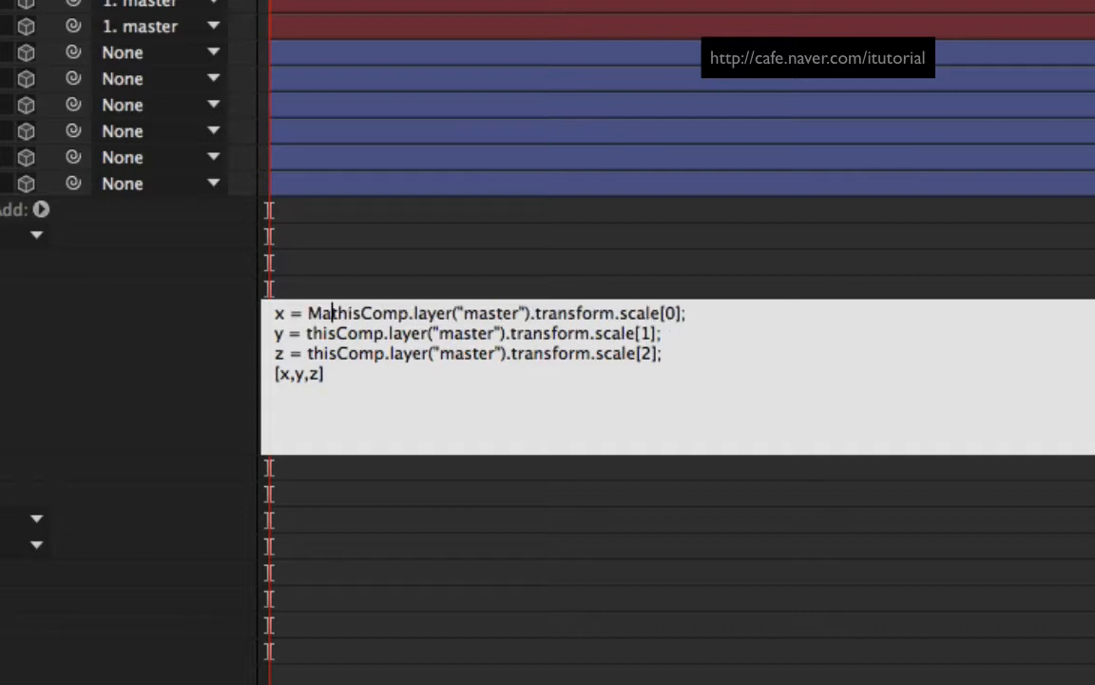
type("bs")
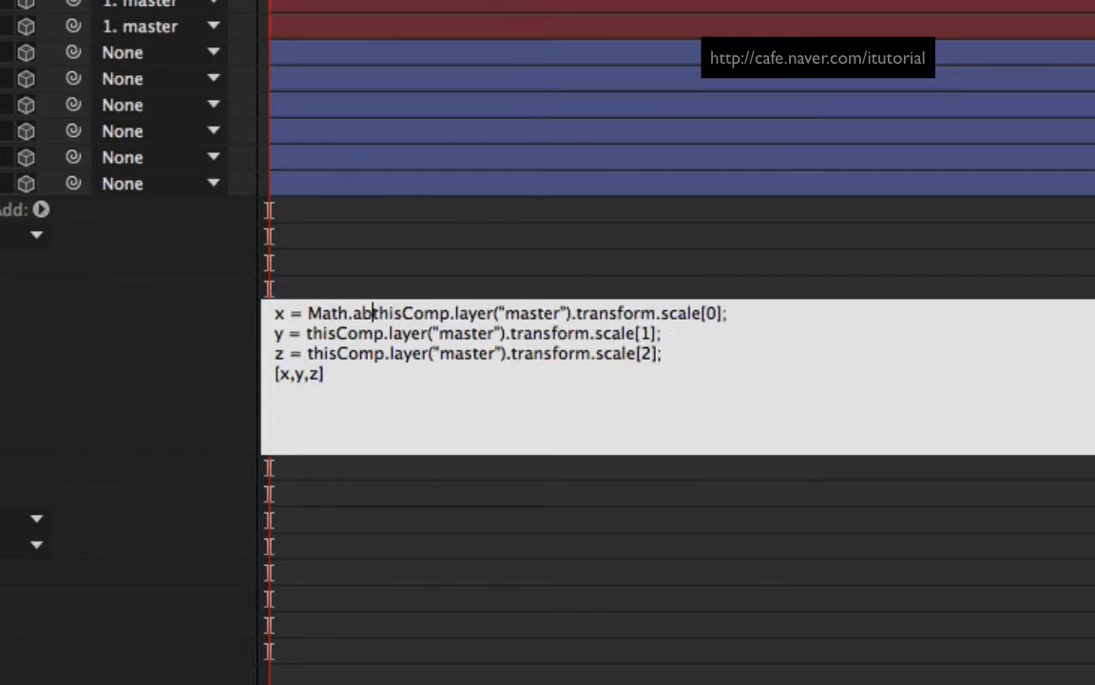
type("(")
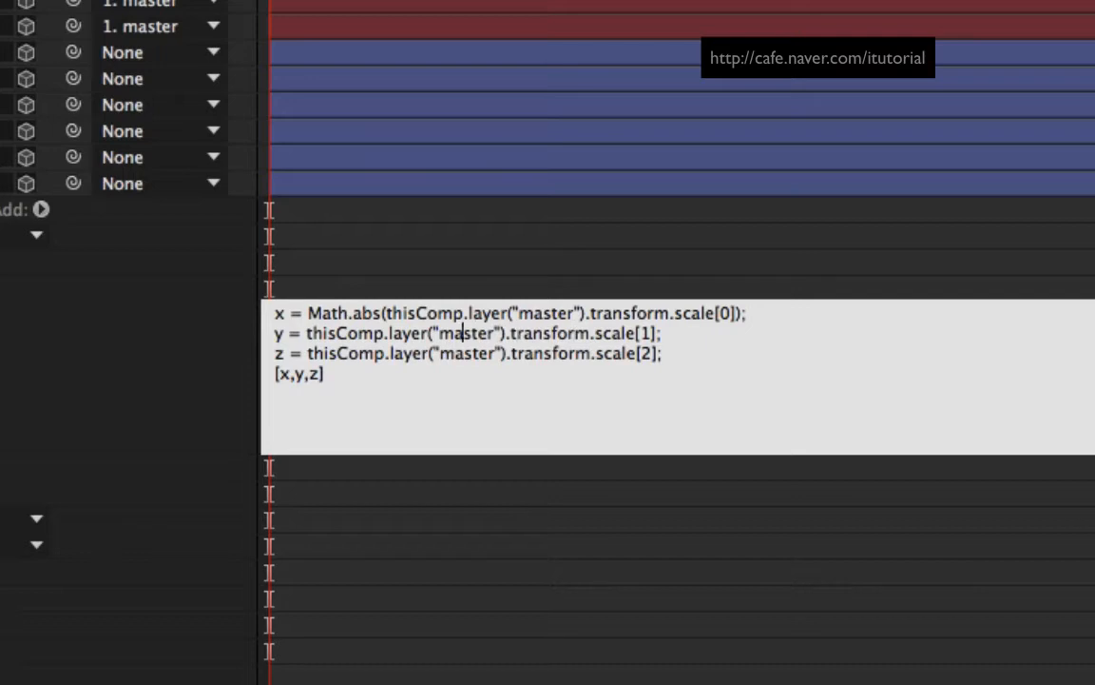
Wrap the scale references in the y and z lines of the same Size expression in Math.abs() and apply the expression.
type("Math.a")
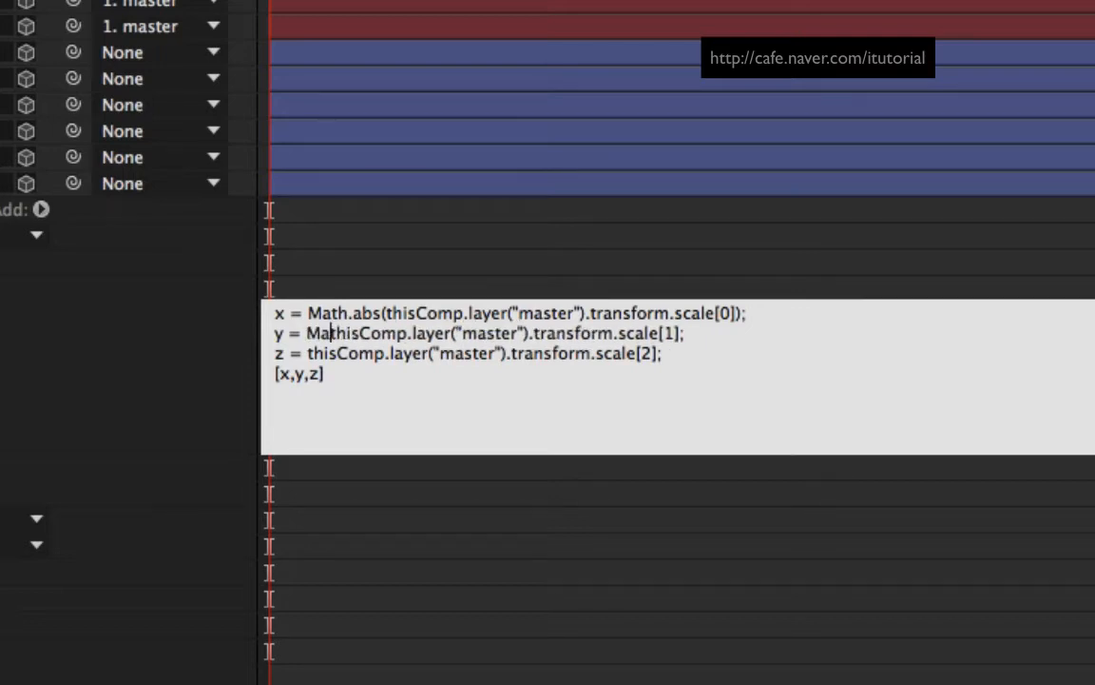
type("bs")
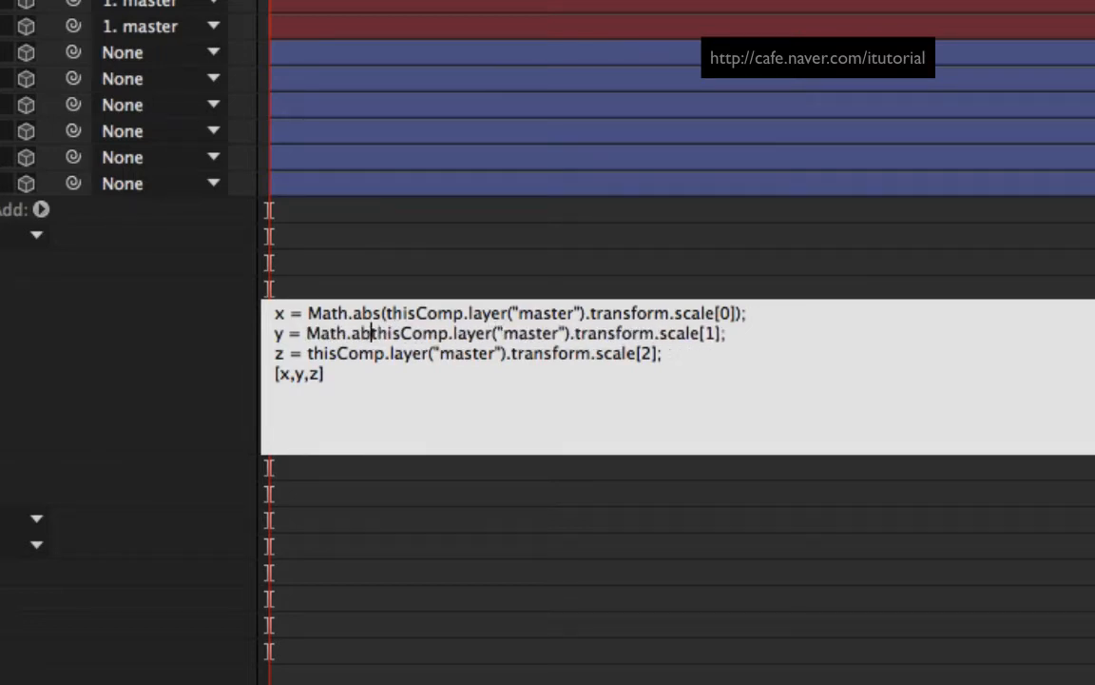
type("(")
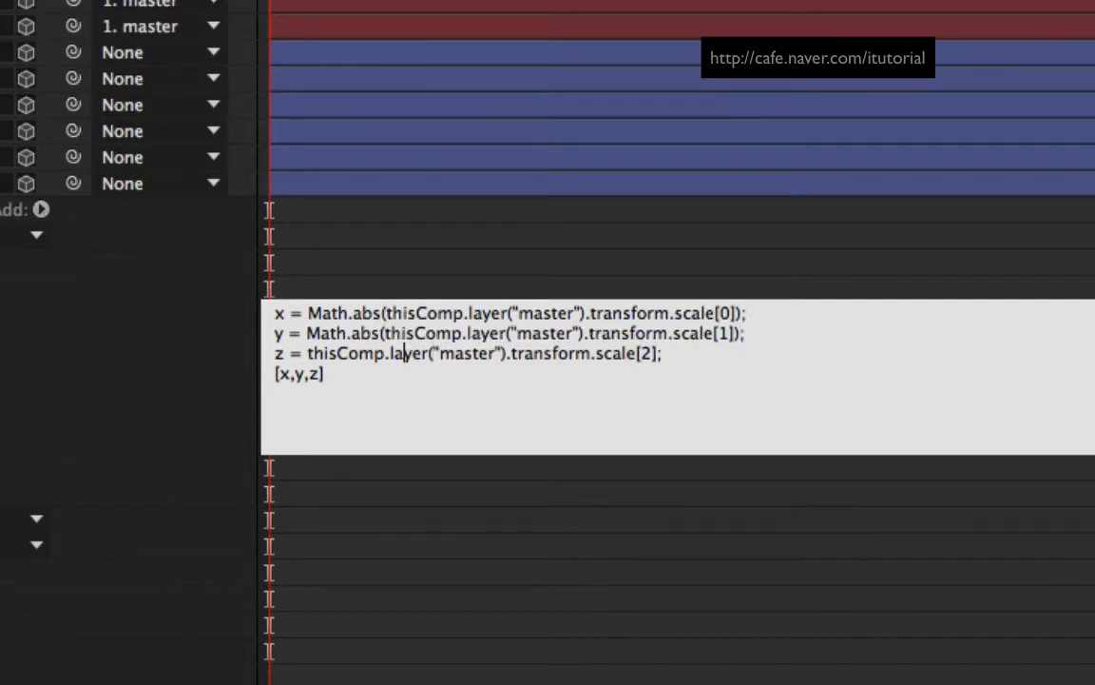
type("Math")
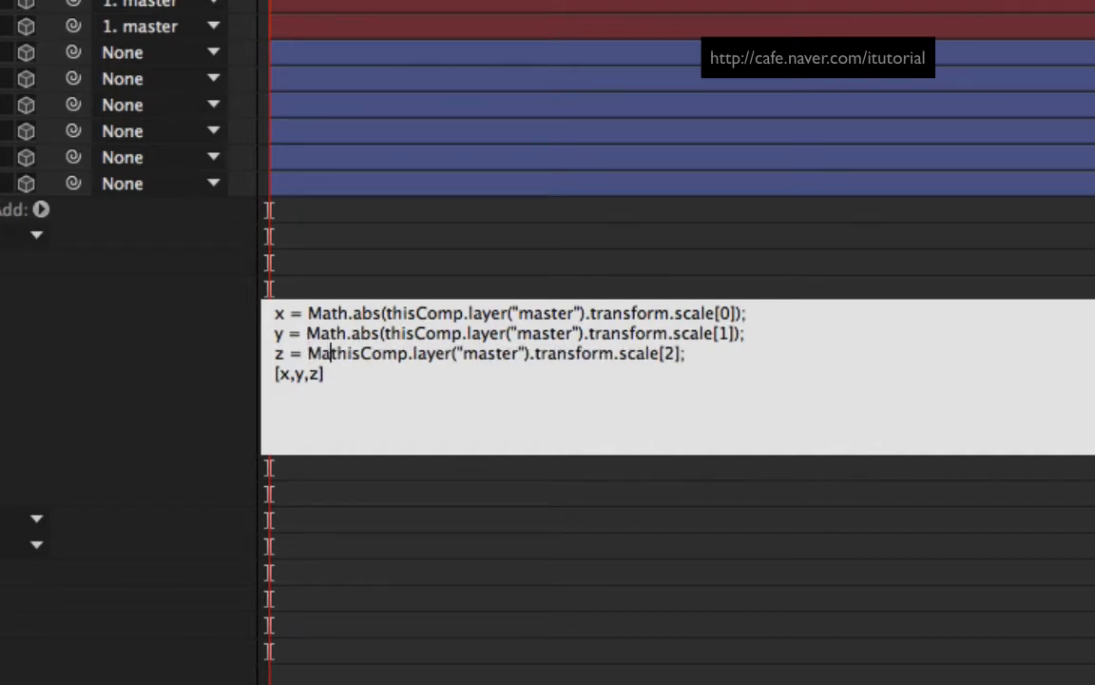
type(".")
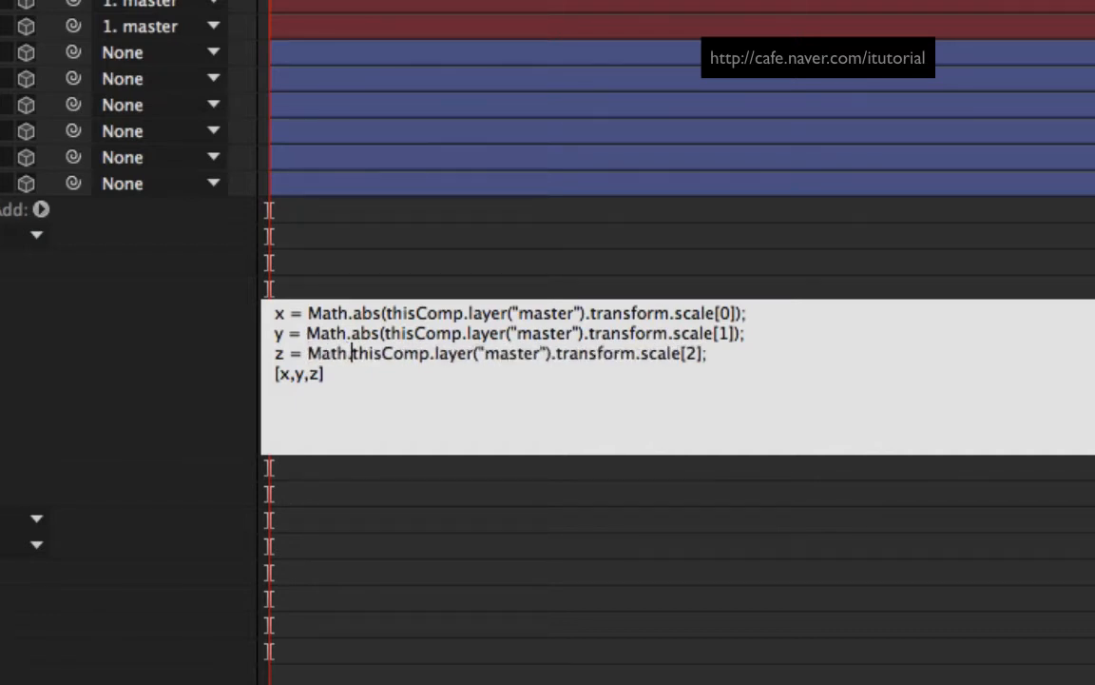
type("abs(")
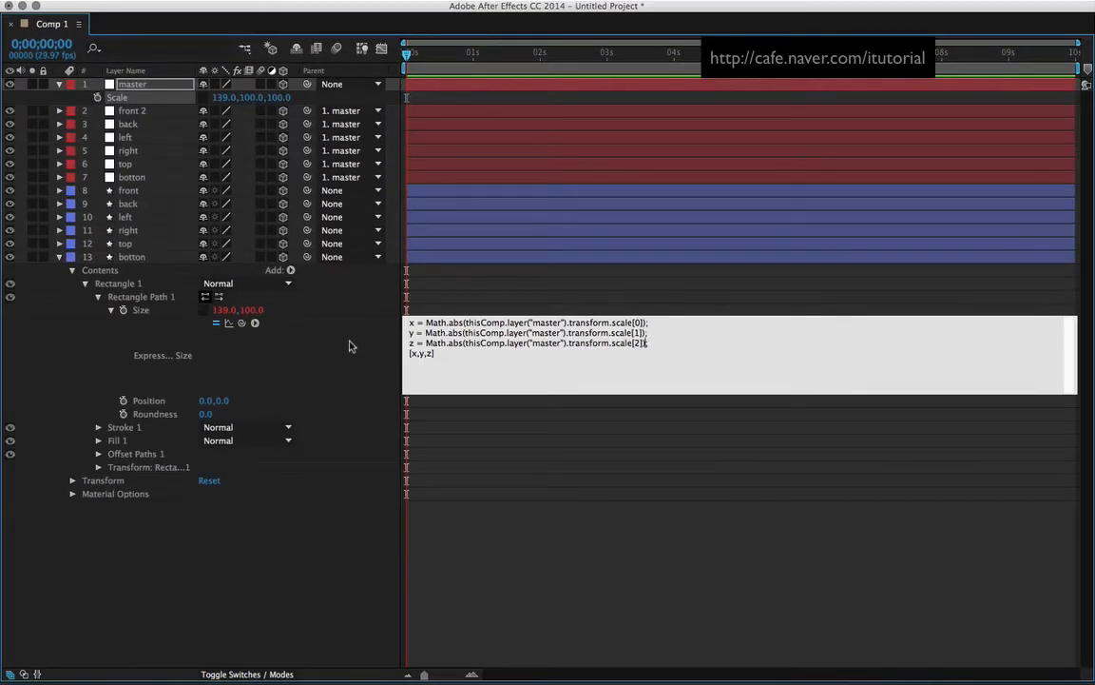
left_click(351, 349)
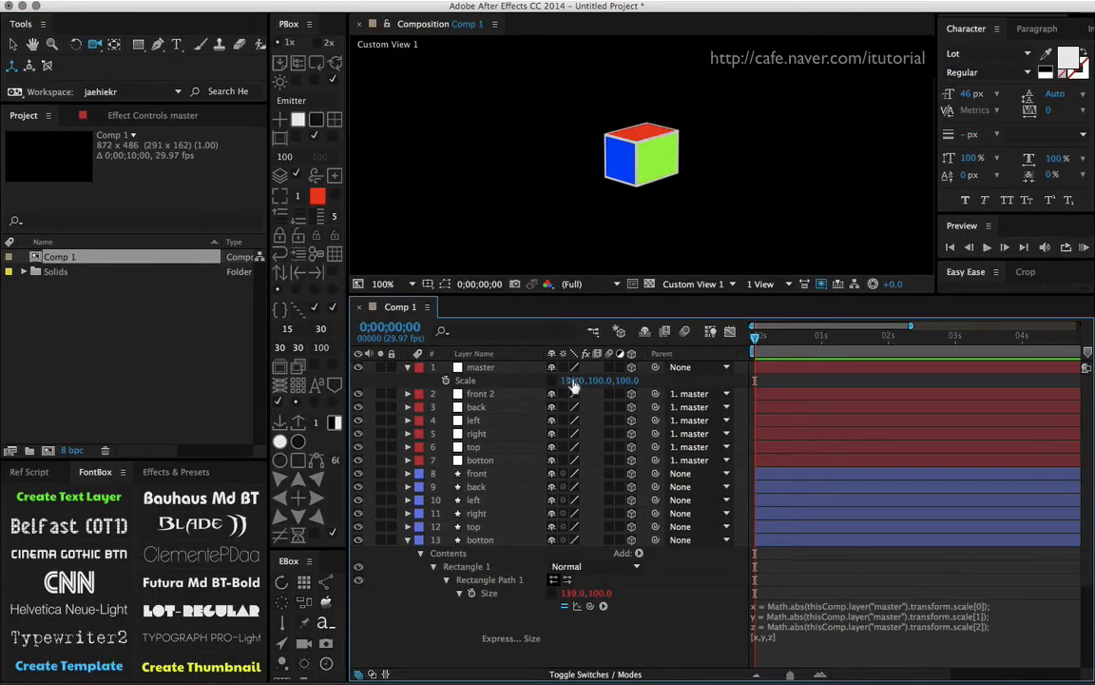
Test the master null's X scale with negative values down to -243, and leave it at 195.
left_click_drag(577, 380, 406, 380)
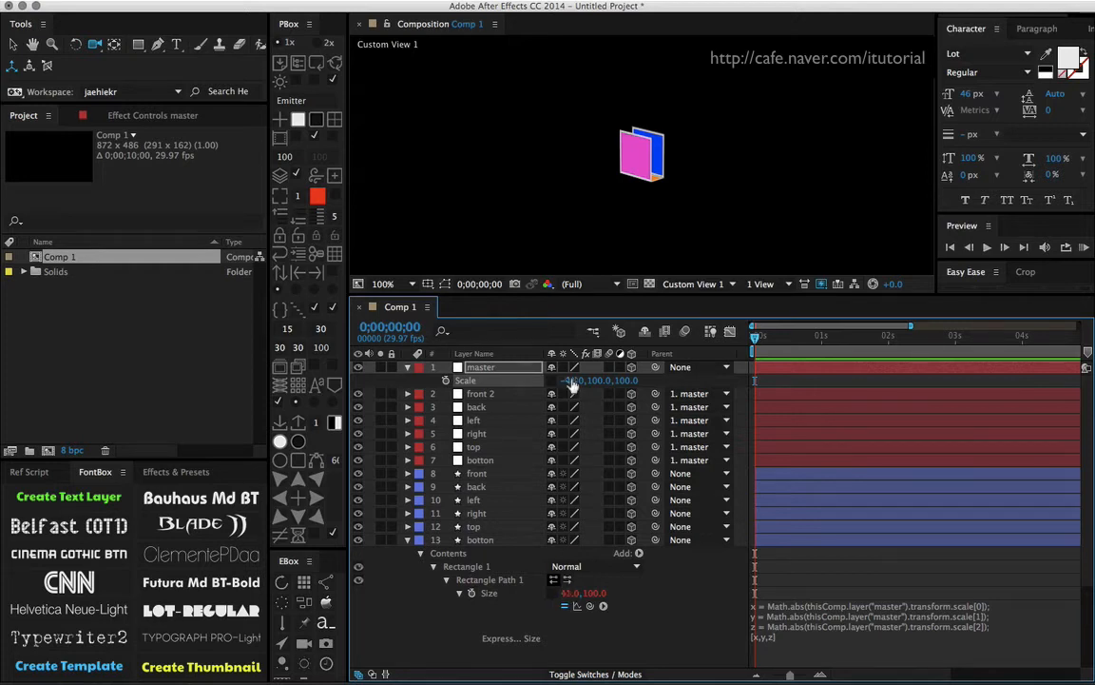
left_click_drag(574, 380, 402, 380)
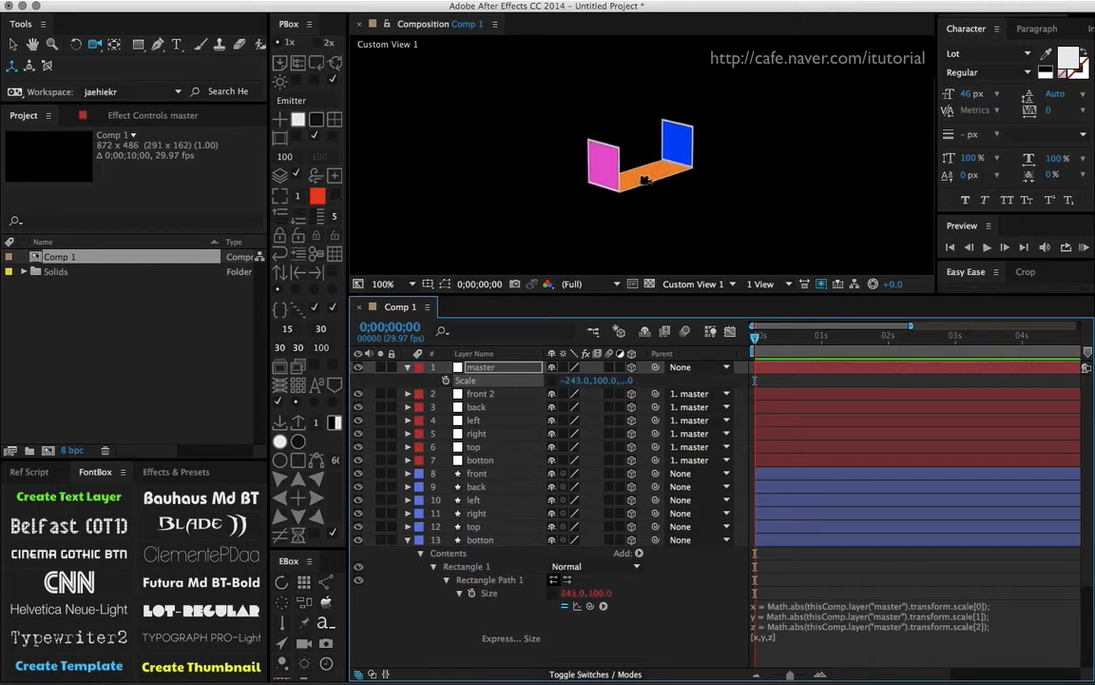
left_click_drag(574, 388, 521, 342)
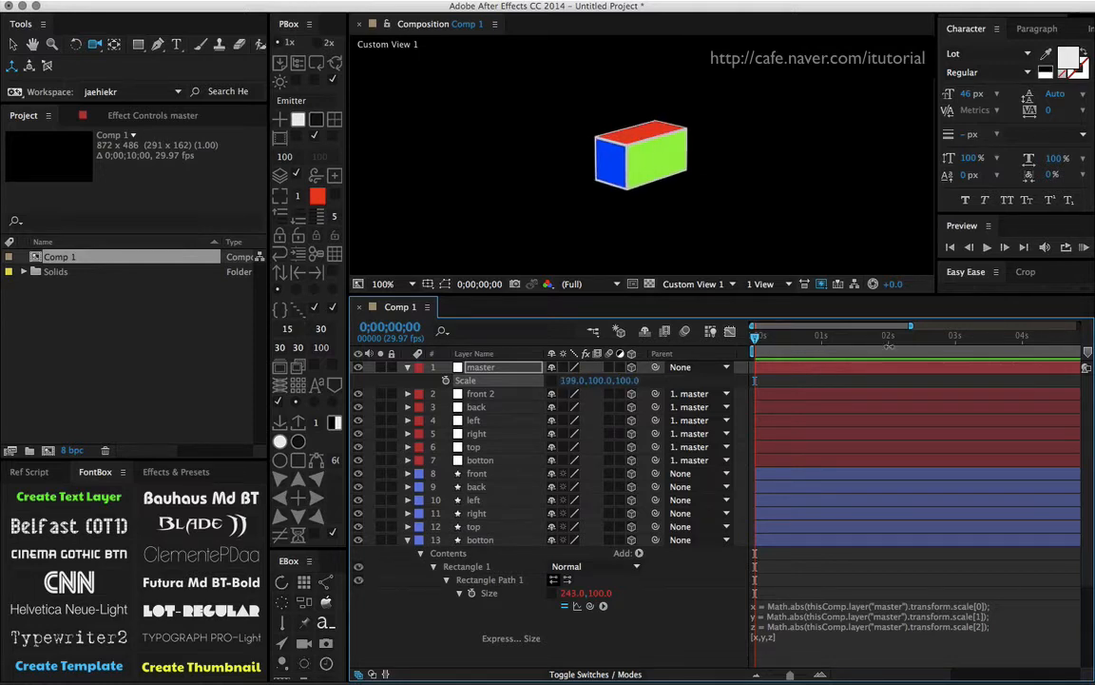
Copy only the expression from the Size of the botton shape layer's Rectangle Path 1.
left_click(489, 594)
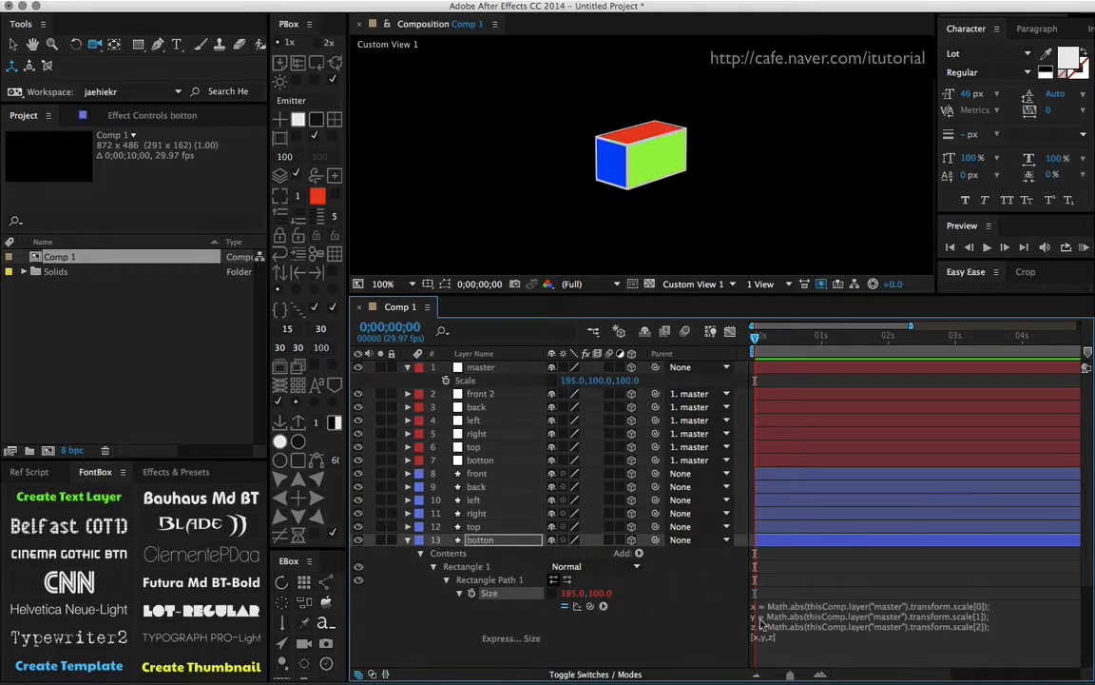
right_click(502, 597)
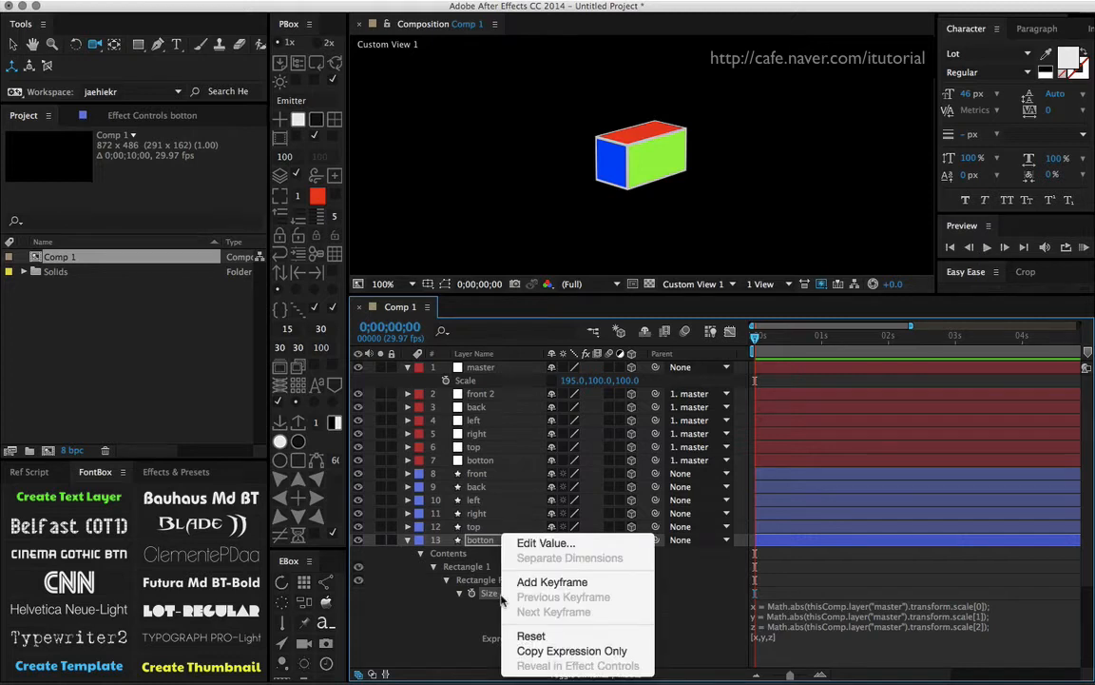
left_click(532, 648)
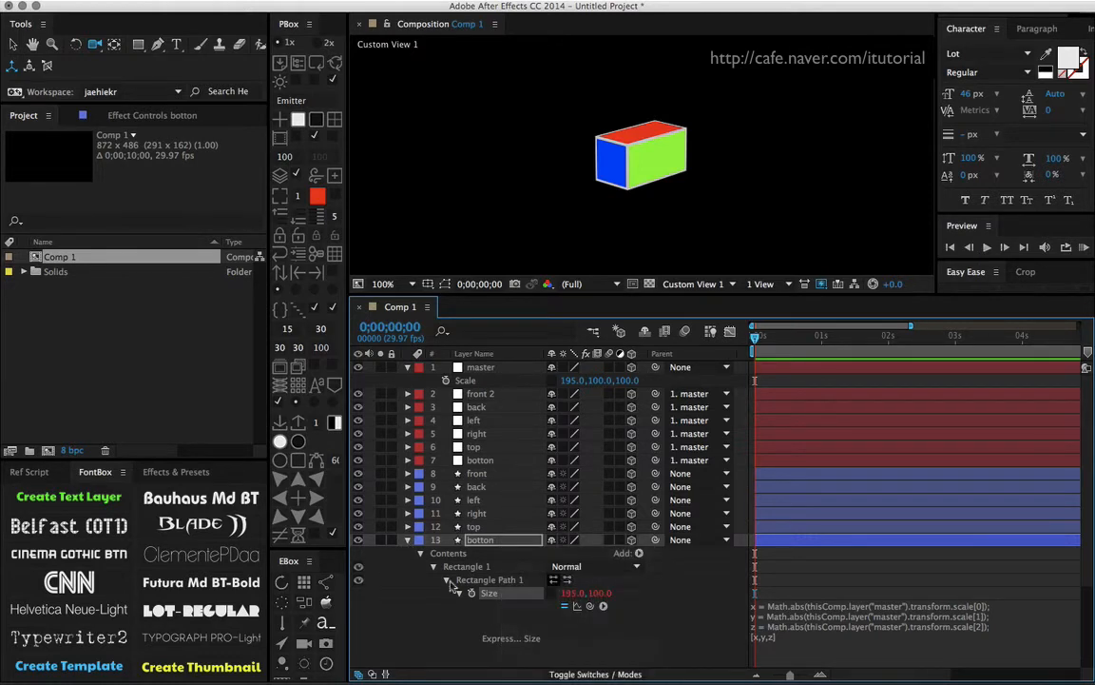
Select the matching rectangle Size property on the front, back, left, right and top shape layers with the multi-layer property script, and paste the expression there.
left_click(298, 64)
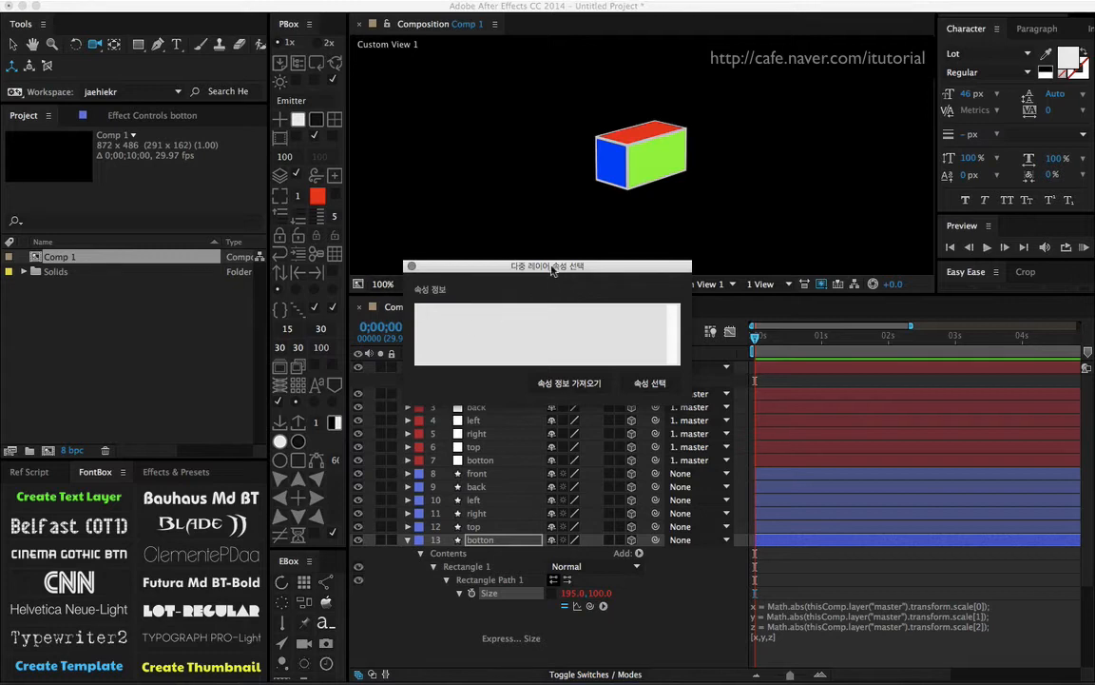
left_click_drag(547, 267, 196, 383)
left_click(221, 495)
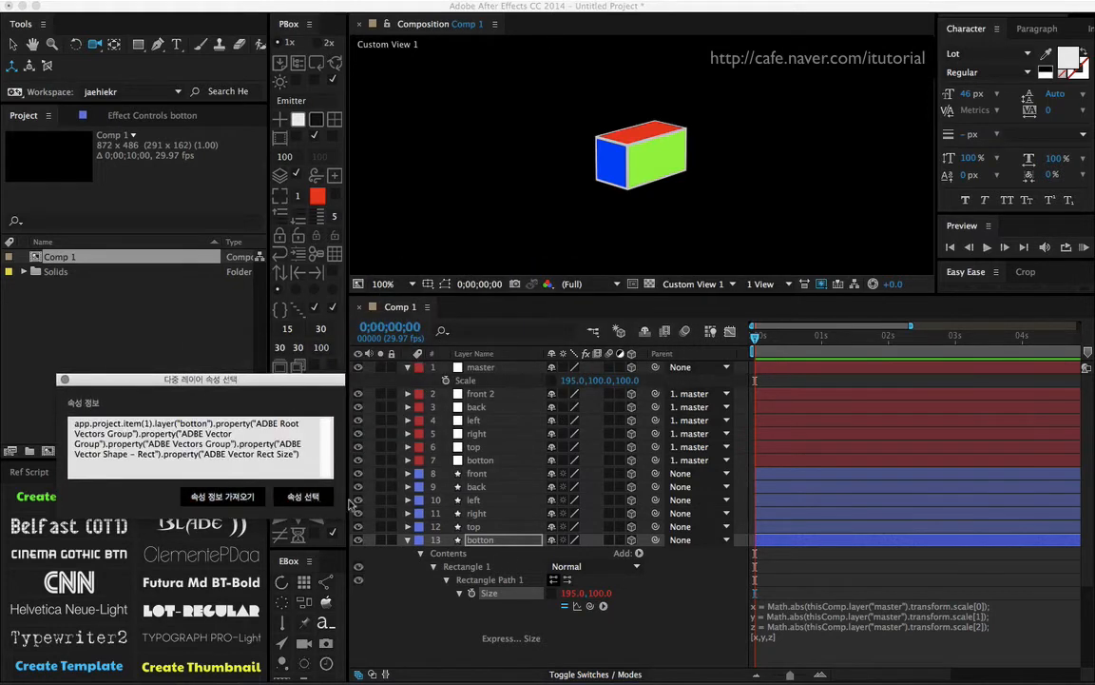
left_click(487, 479)
left_click(473, 525, "shift")
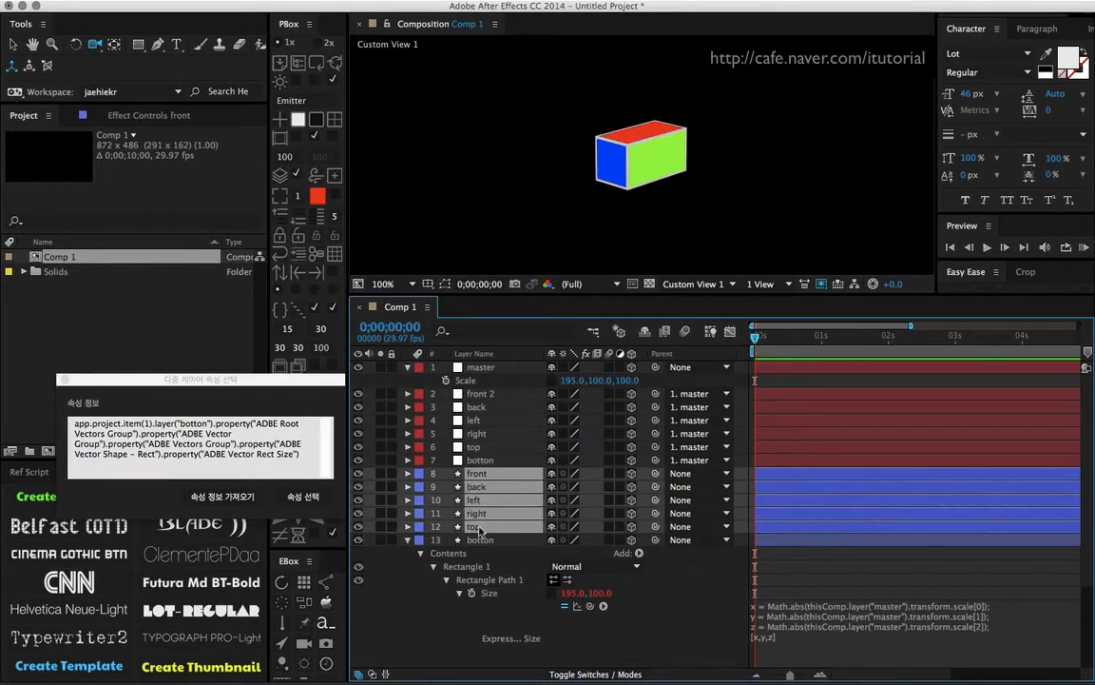
left_click(303, 496)
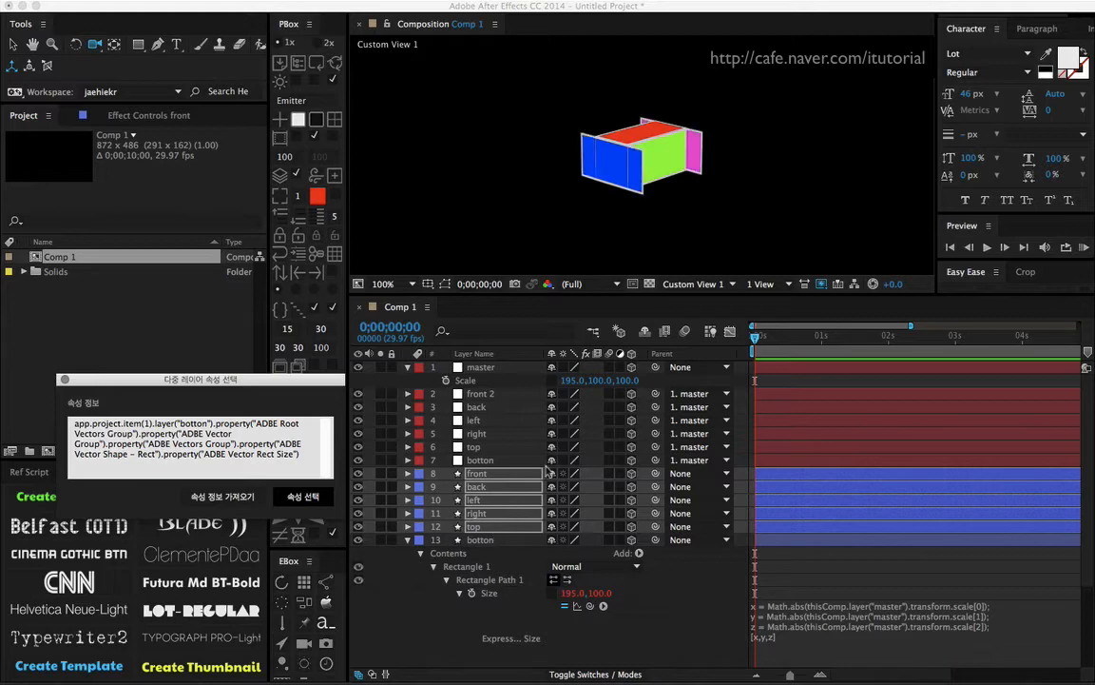
left_click_drag(144, 390, 160, 327)
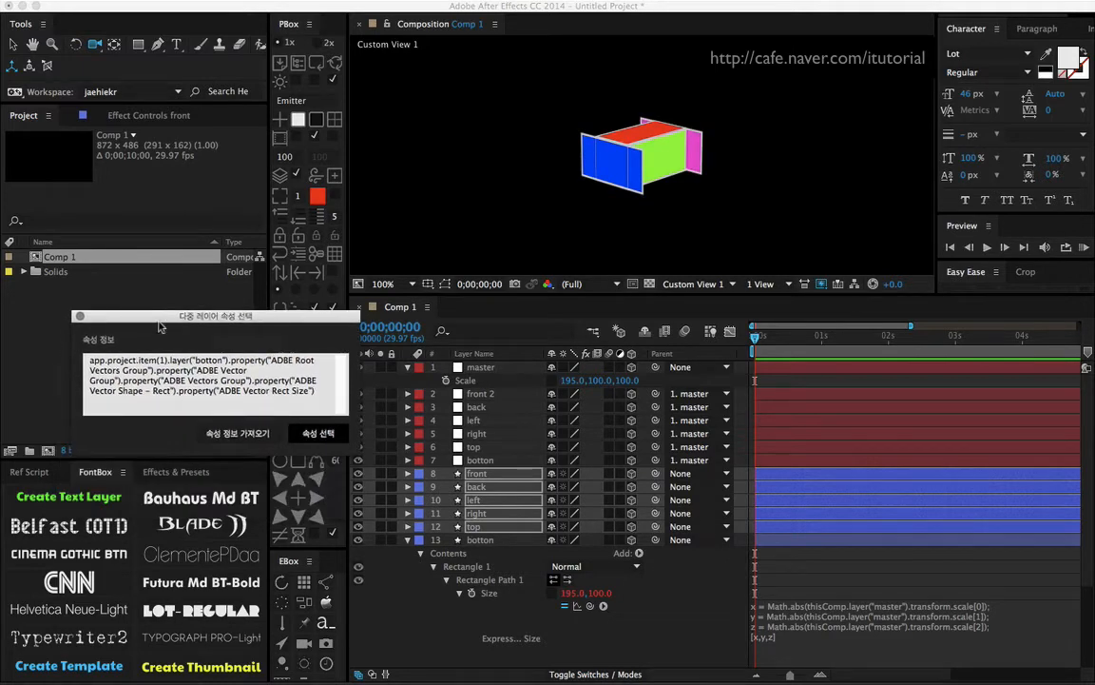
left_click(81, 317)
Test the master null's X scale at 296, viewing the box from below and above, and reset it to 100.
left_click_drag(573, 380, 642, 378)
left_click_drag(668, 150, 625, 76)
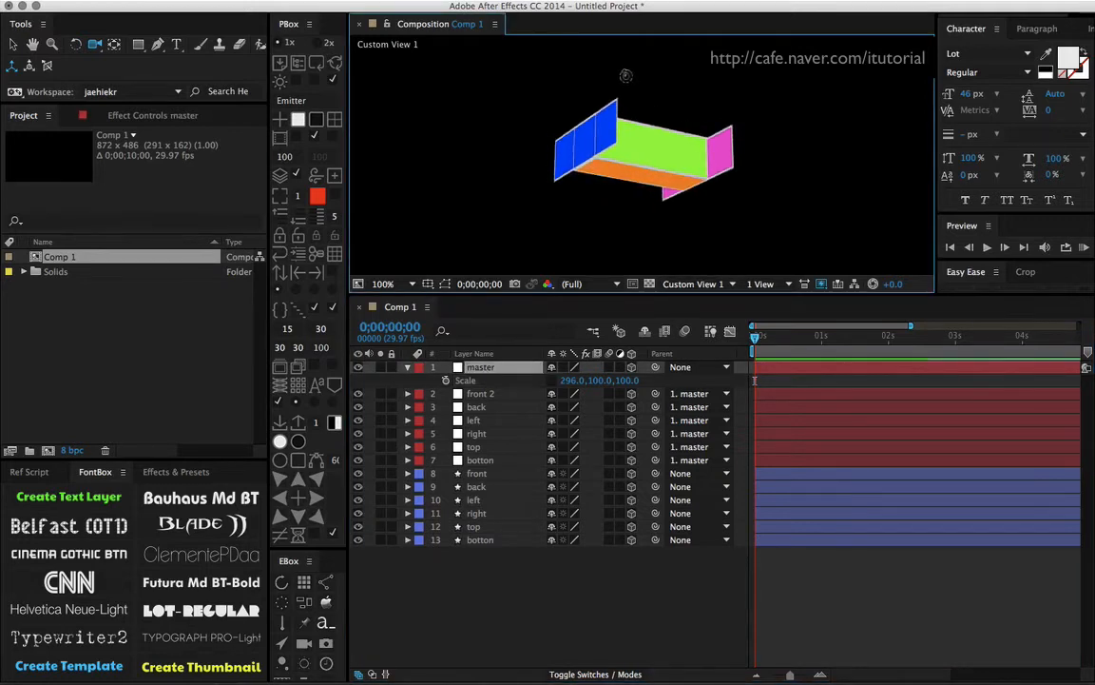
left_click_drag(573, 108, 618, 185)
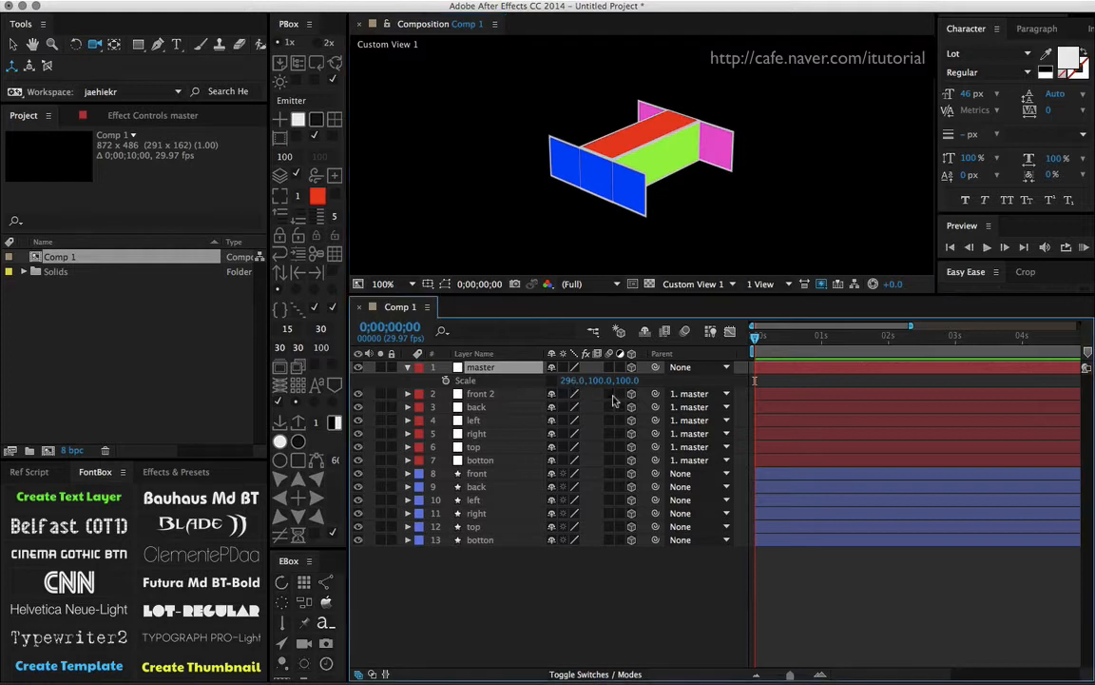
left_click(574, 380)
type("100")
key("Return")
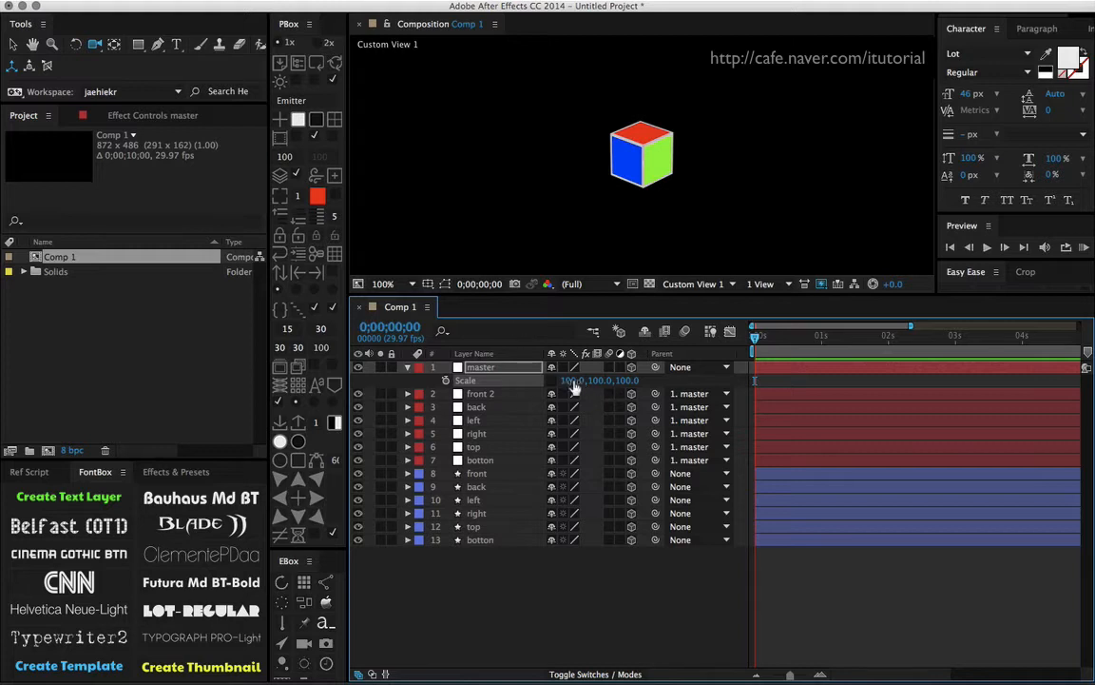
Set the master null's X scale to 195 and select the blue face in the composition view with the Selection tool.
left_click_drag(570, 381, 656, 380)
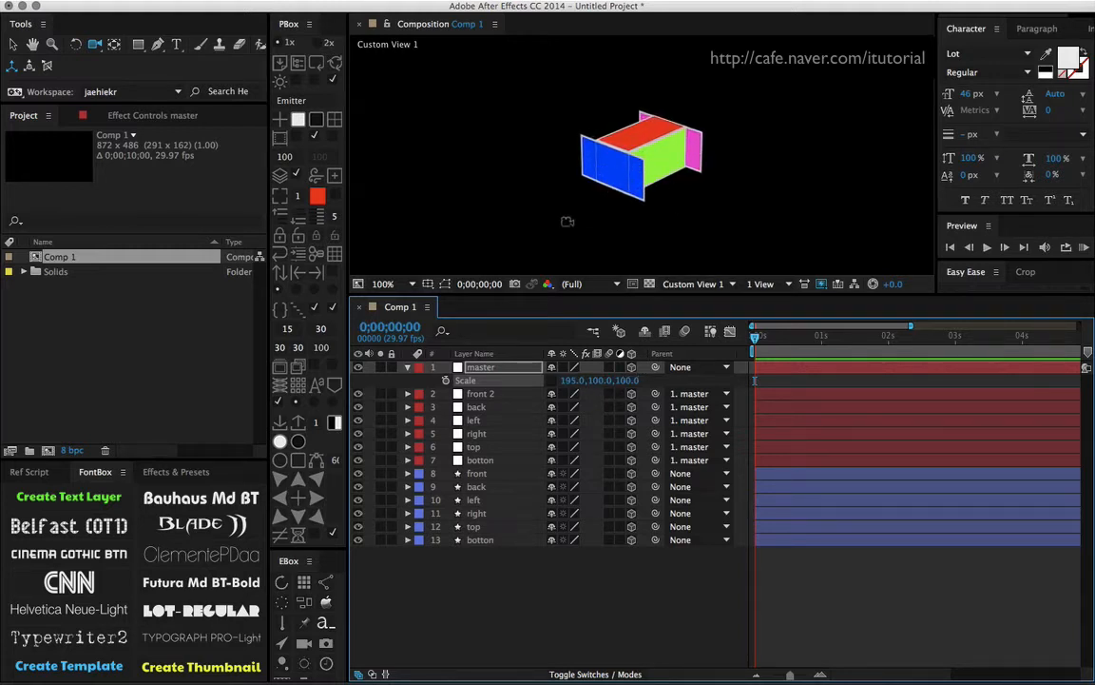
left_click(14, 44)
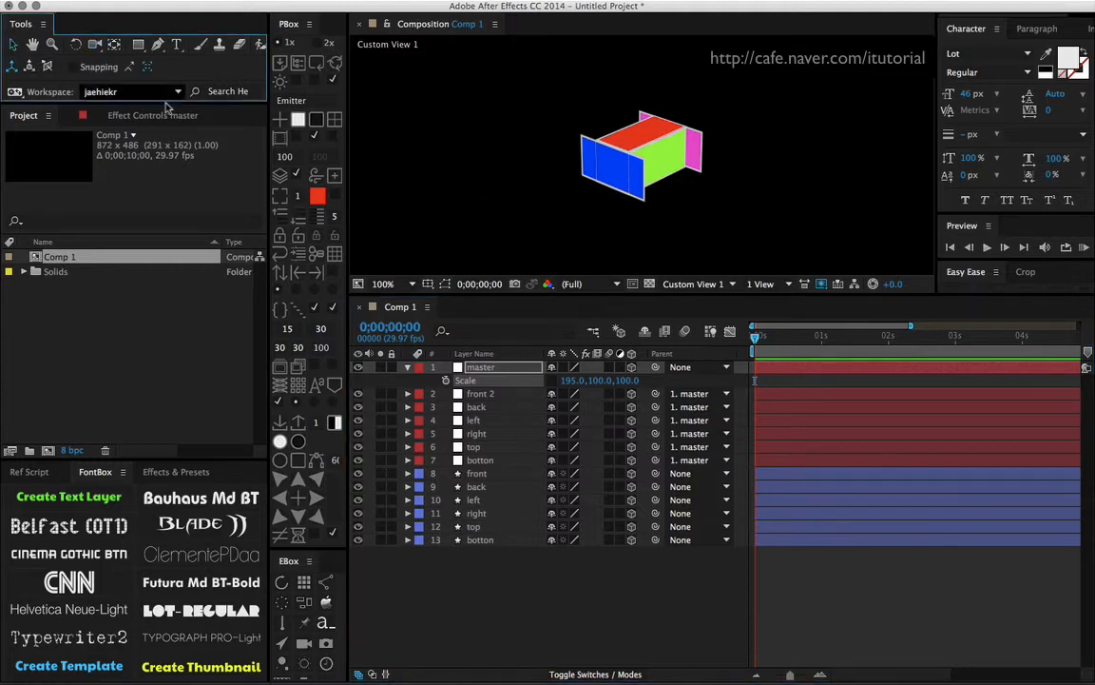
left_click(614, 186)
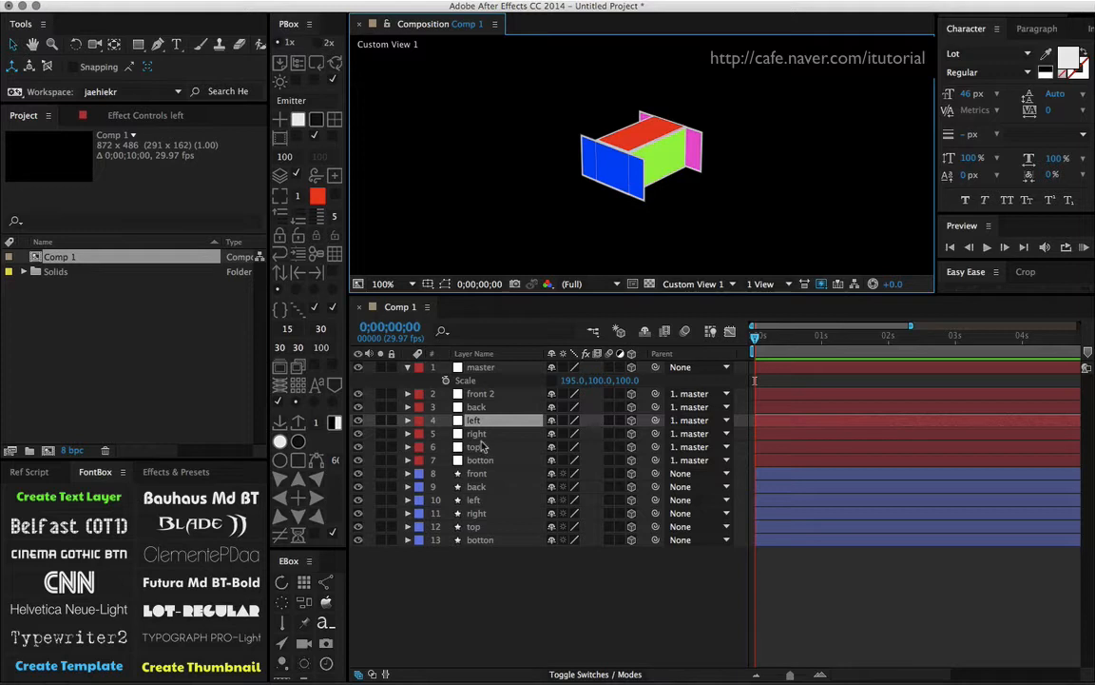
Reveal the left shape layer's expressions and change the x line of its Size expression to the master's transform.scale[2].
left_click(484, 501)
key("e")
key("e")
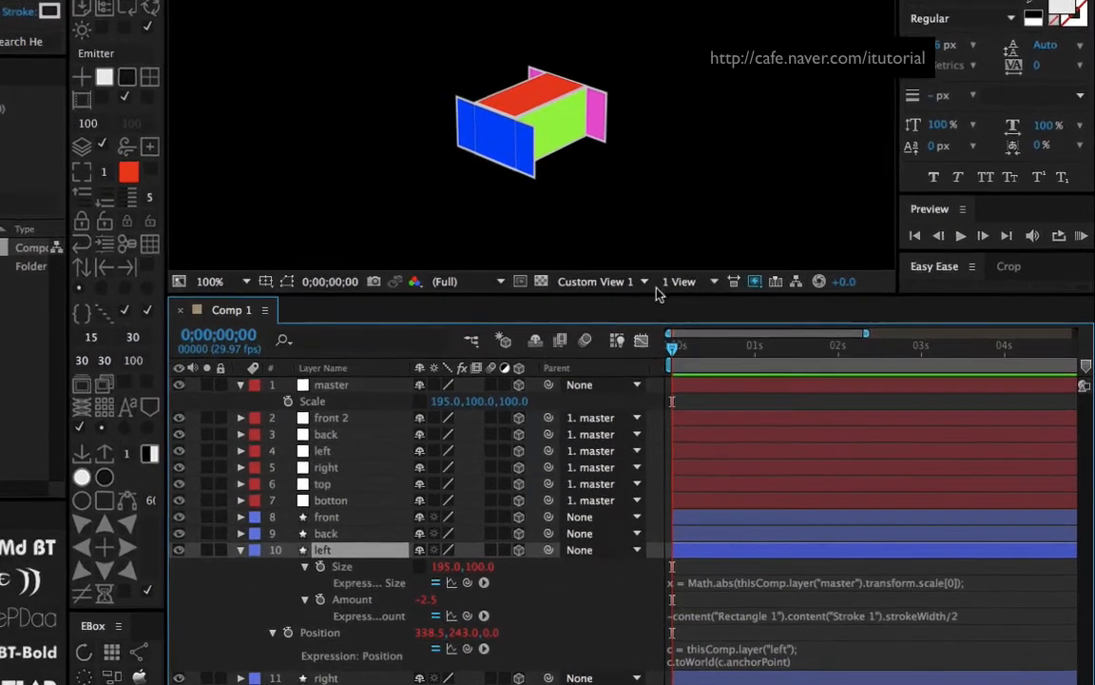
left_click_drag(645, 205, 641, 197)
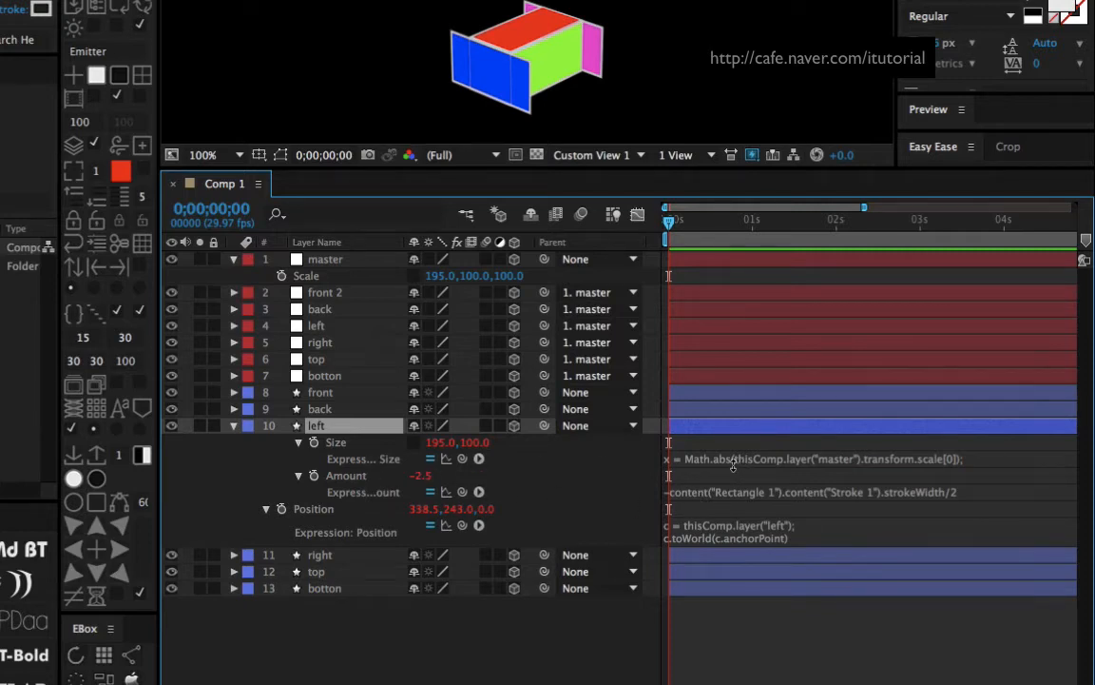
left_click(732, 464)
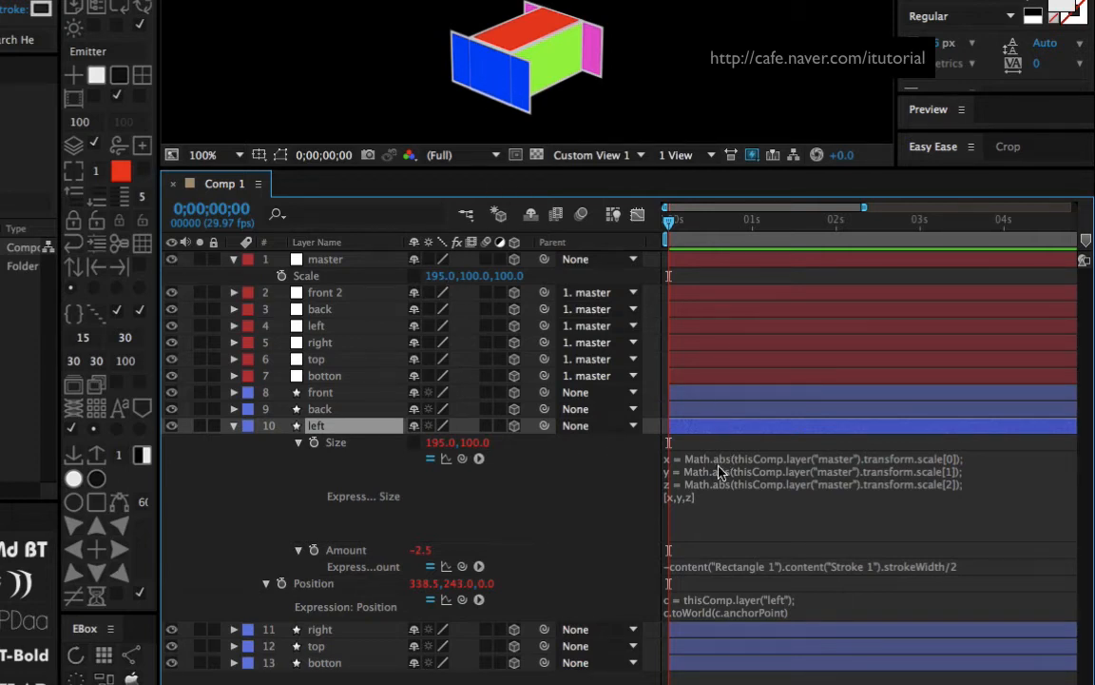
left_click(693, 476)
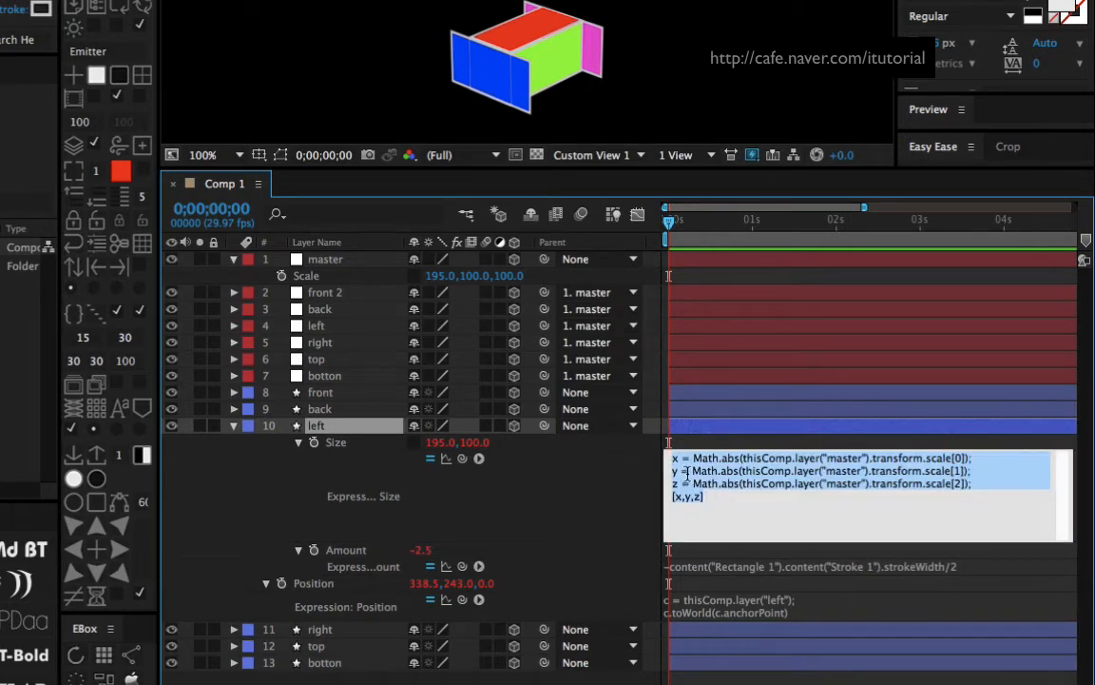
left_click(686, 472)
left_click(522, 488)
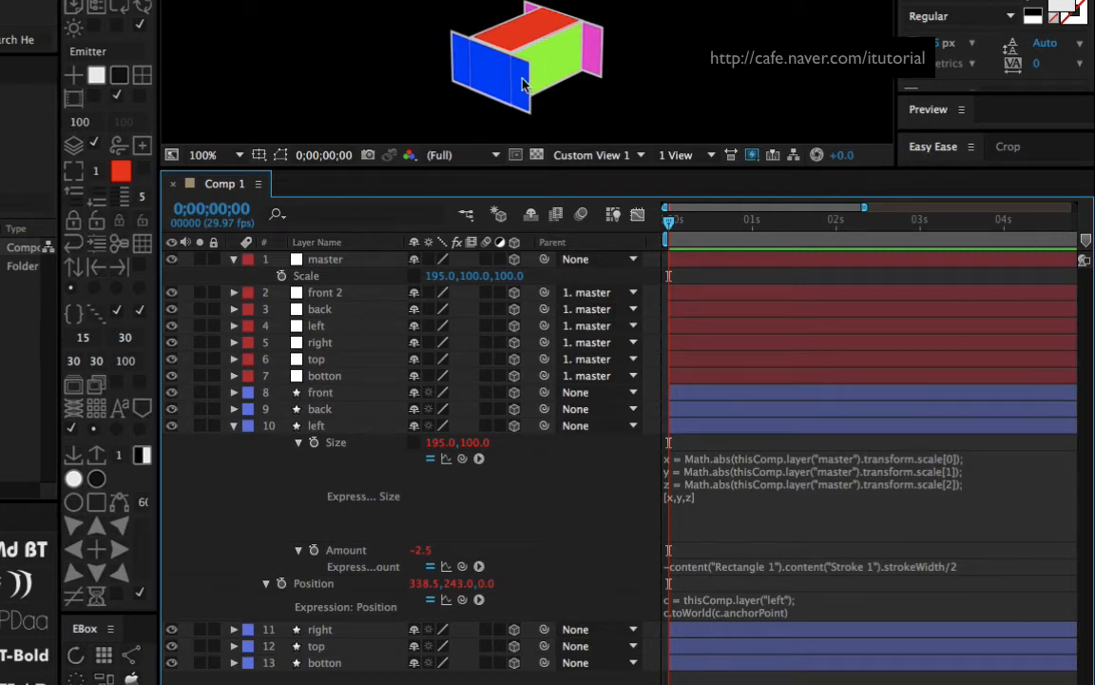
left_click(691, 459)
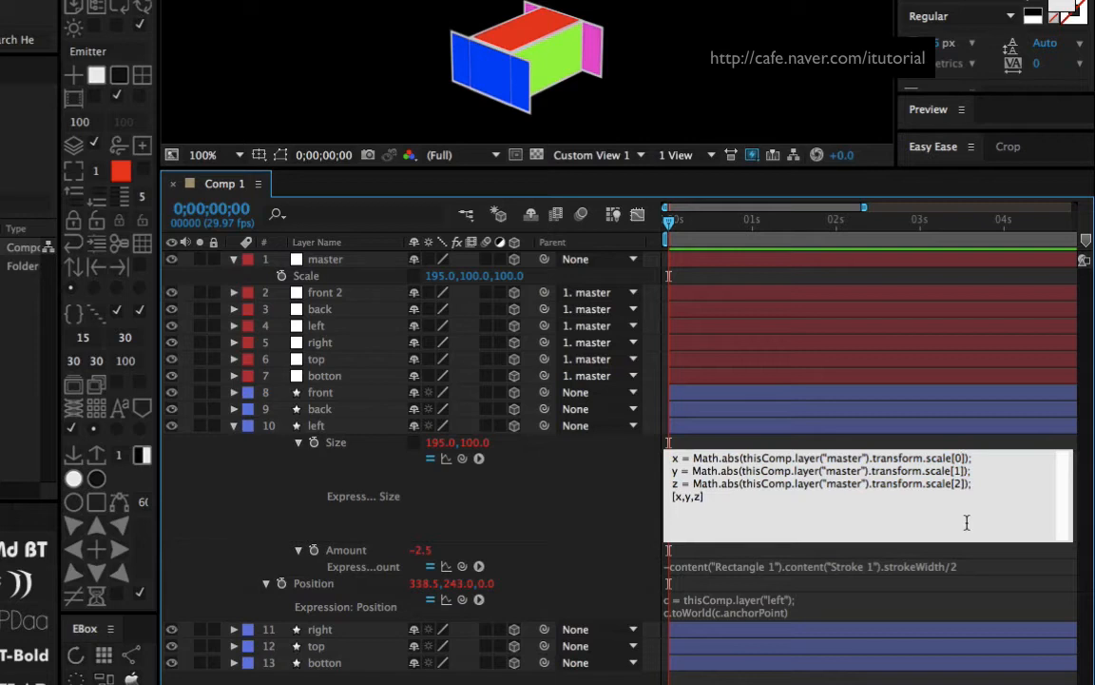
left_click(569, 482)
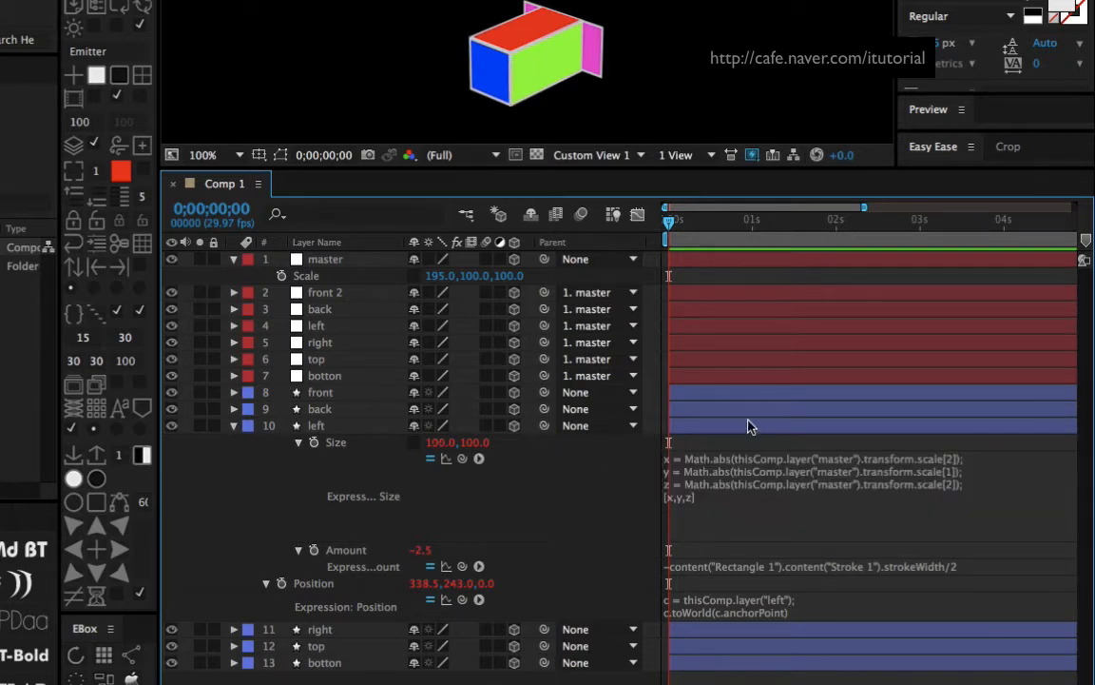
Test the box by scaling the master null to 221 in X and 152 in Y.
left_click_drag(437, 283, 489, 217)
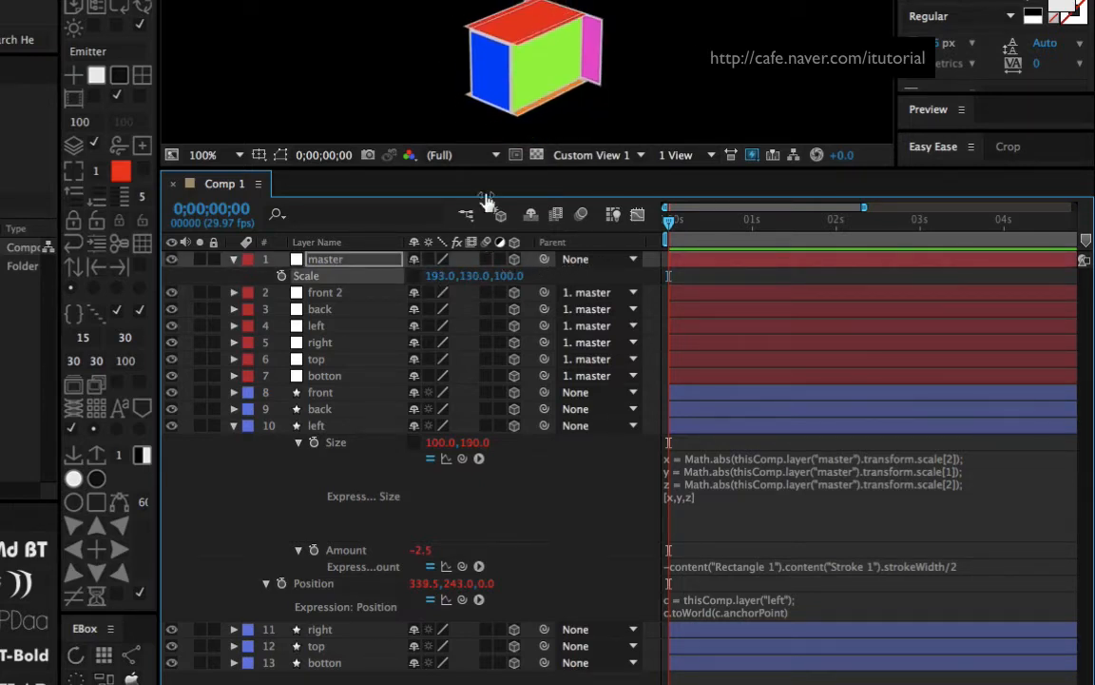
left_click_drag(480, 277, 538, 183)
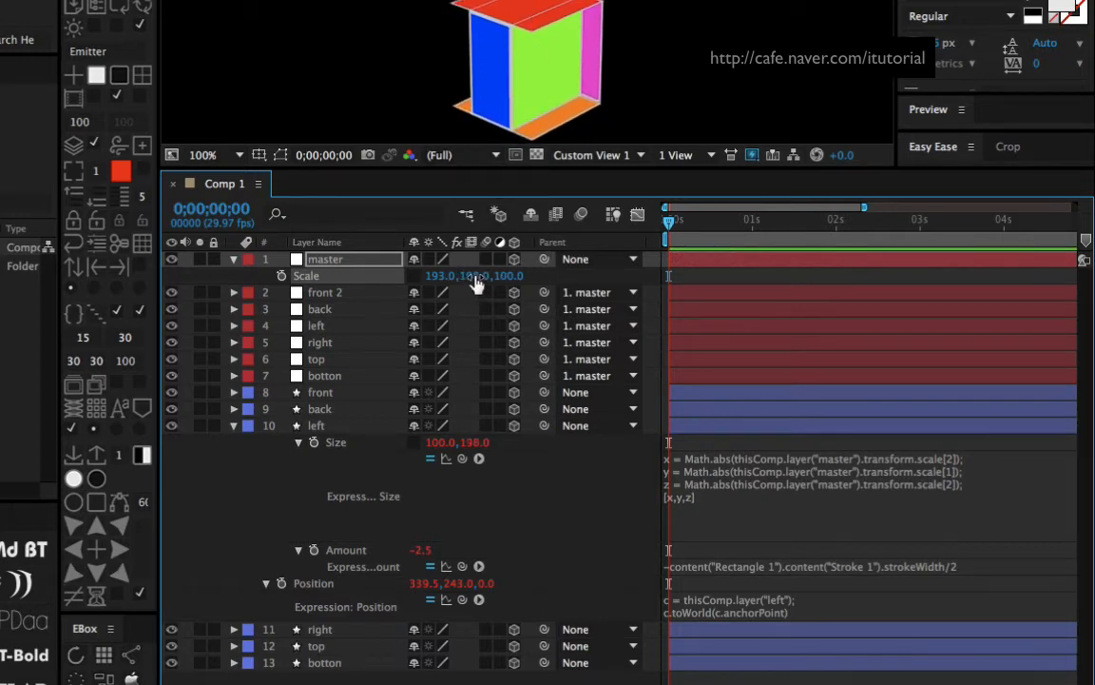
left_click_drag(476, 278, 549, 307)
key("ctrl+z")
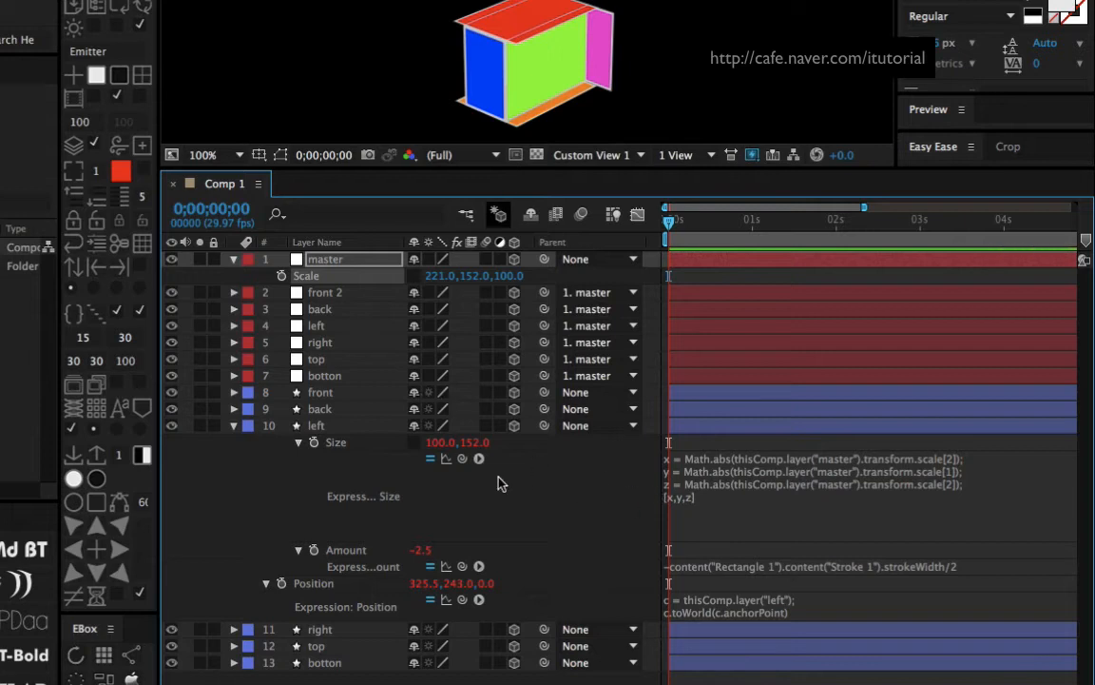
Replace the right shape layer's Size expression with a copy of the left shape layer's Size expression, and check the box from another angle.
left_click(677, 494)
key("ctrl+c")
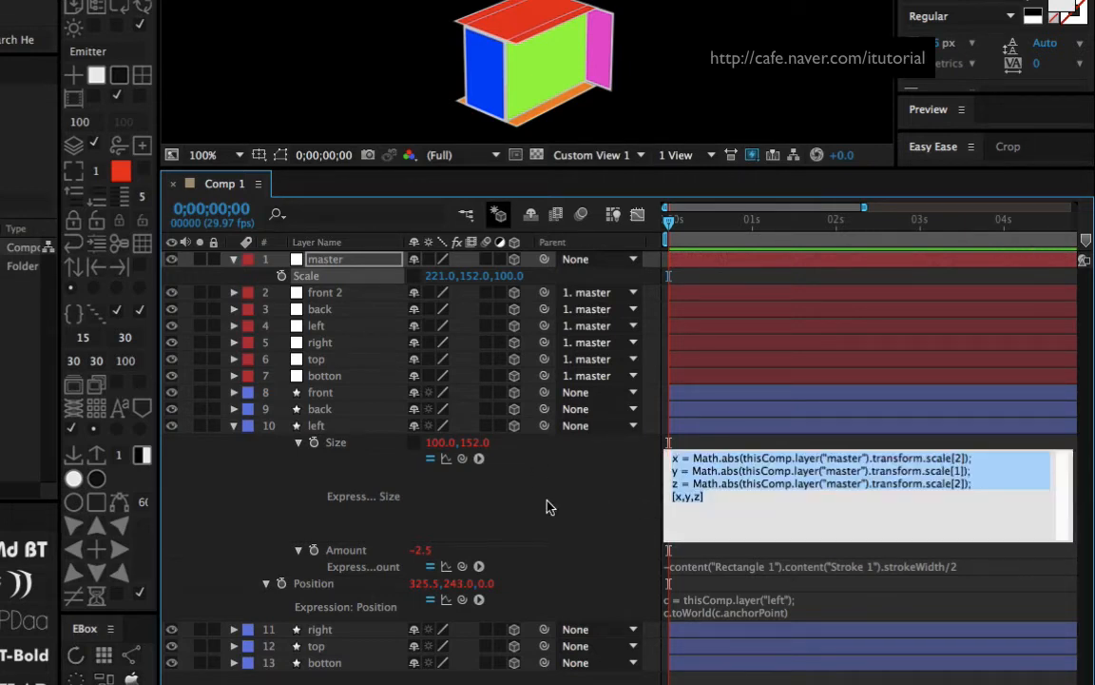
left_click_drag(548, 506, 533, 379)
left_click_drag(300, 457, 315, 425)
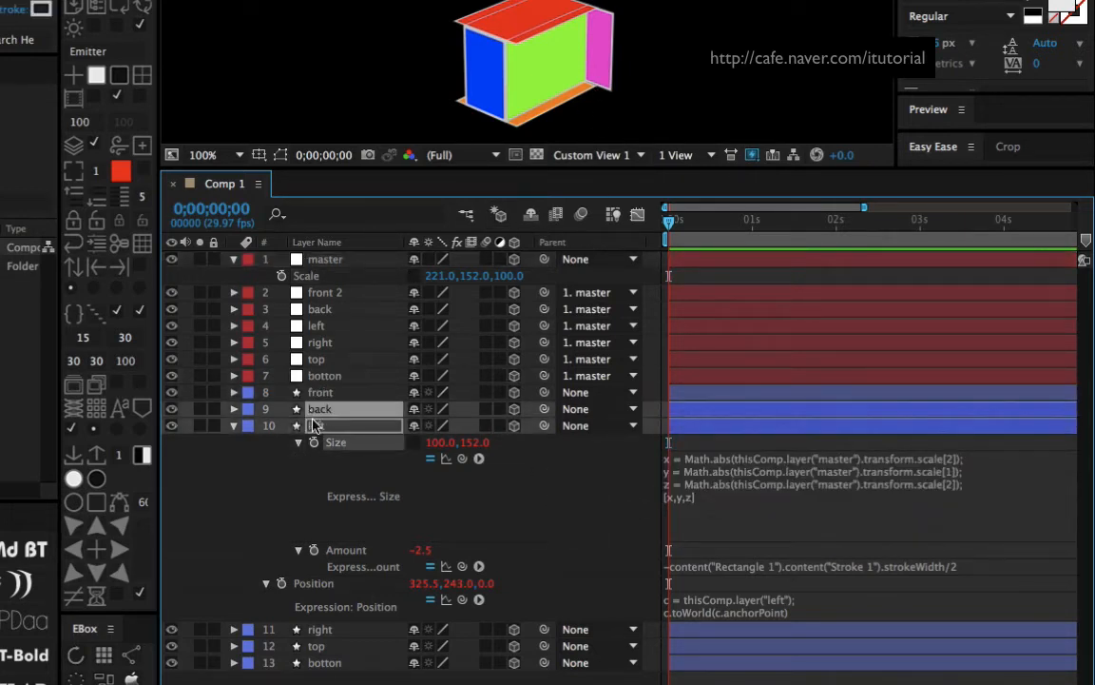
left_click(319, 629)
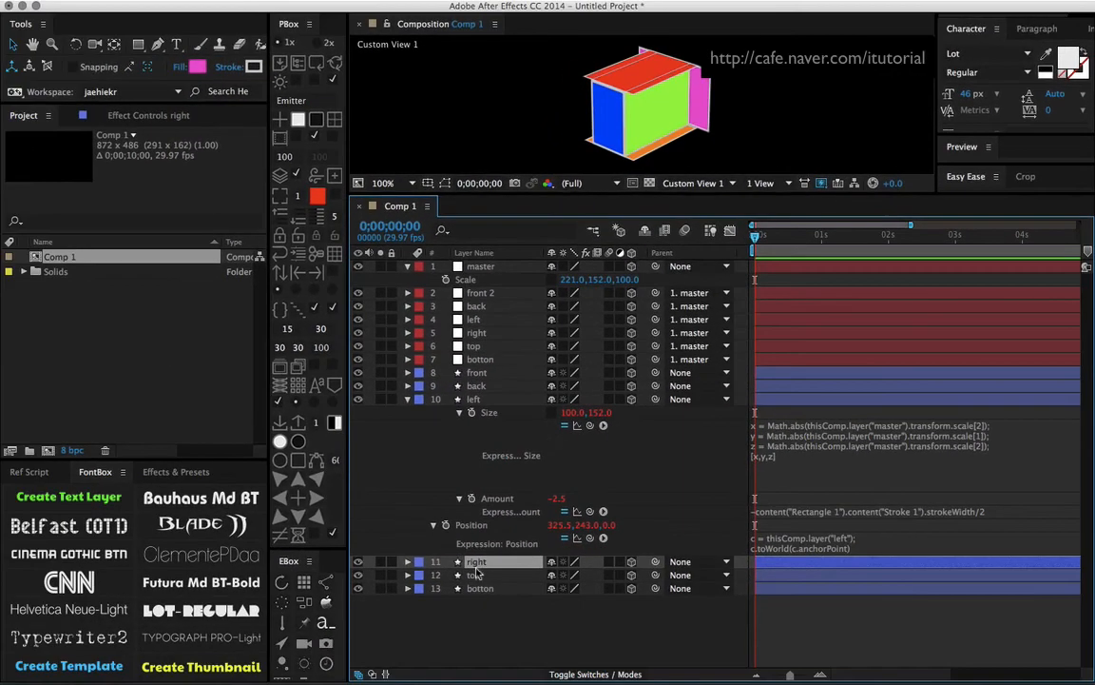
key("e")
key("e")
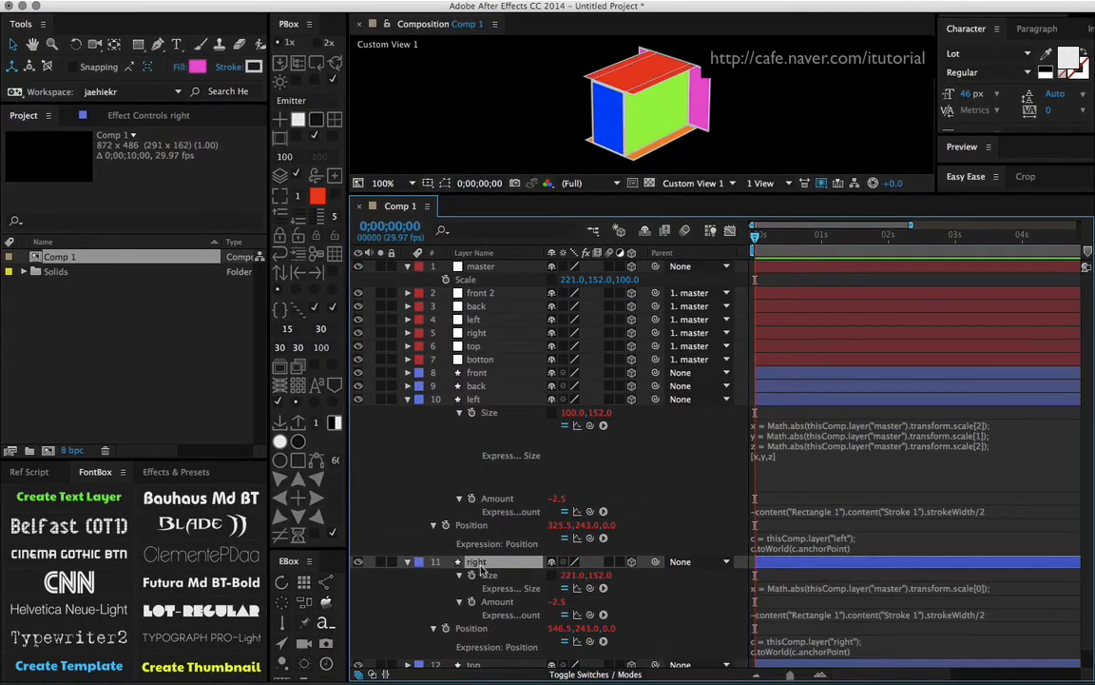
left_click(818, 589)
key("ctrl+v")
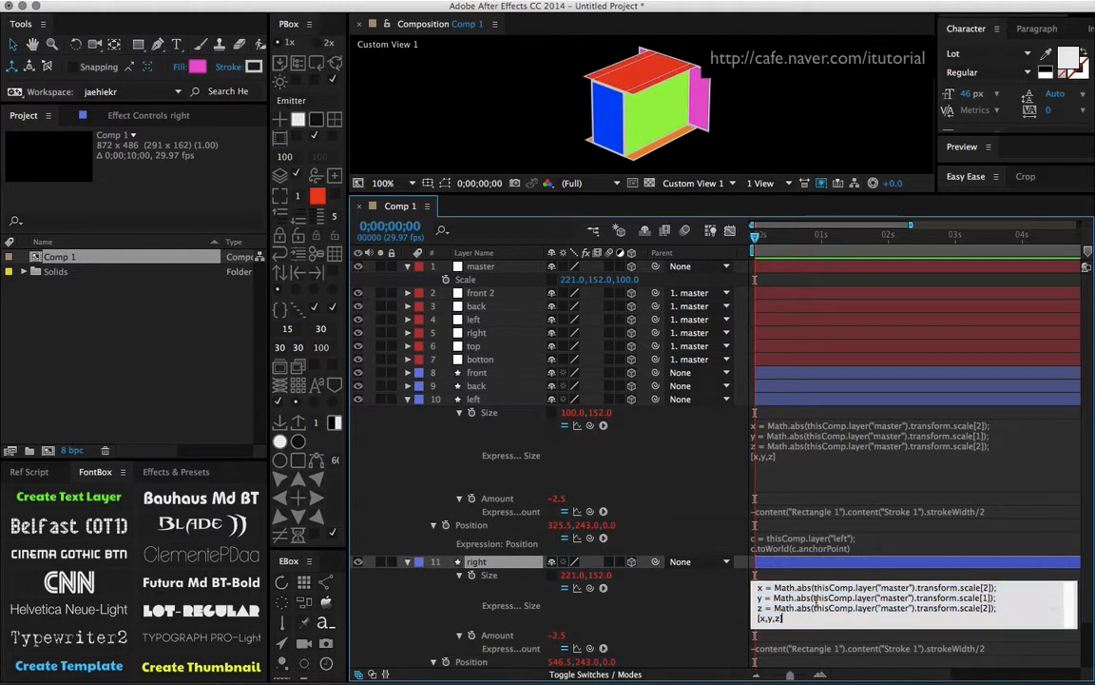
left_click(697, 539)
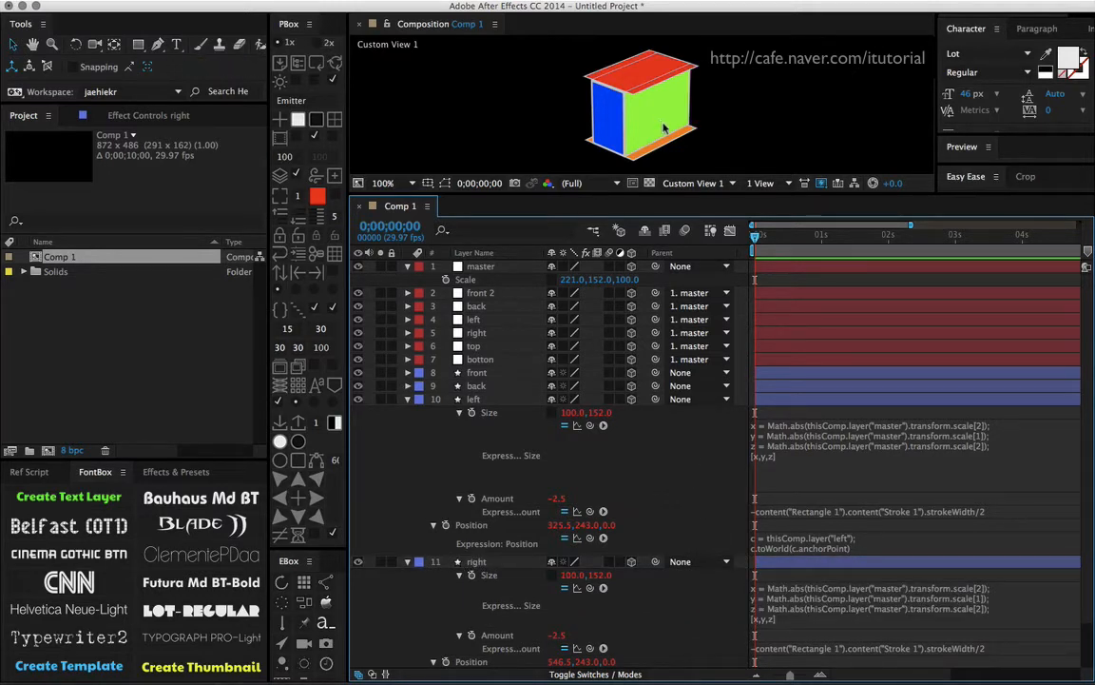
key("c")
mouse_move(612, 105)
left_mouse_down()
mouse_move(381, 79)
mouse_move(626, 104)
left_mouse_up()
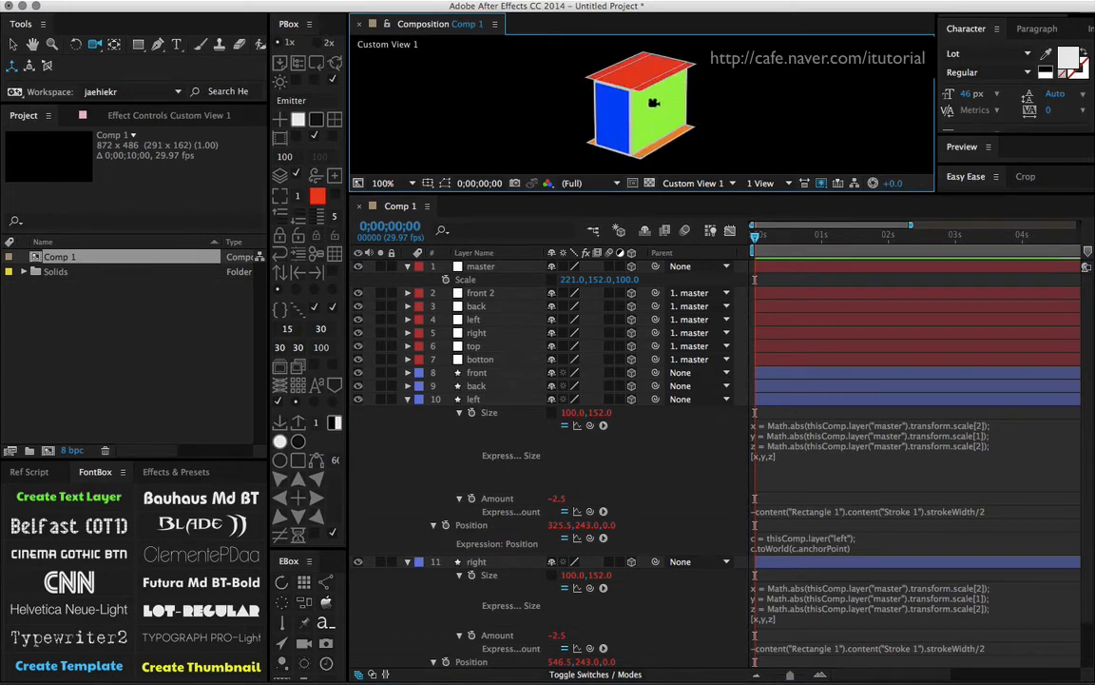
Collapse the left and right shape layers and reveal the expressions of the top shape layer.
left_click(407, 399)
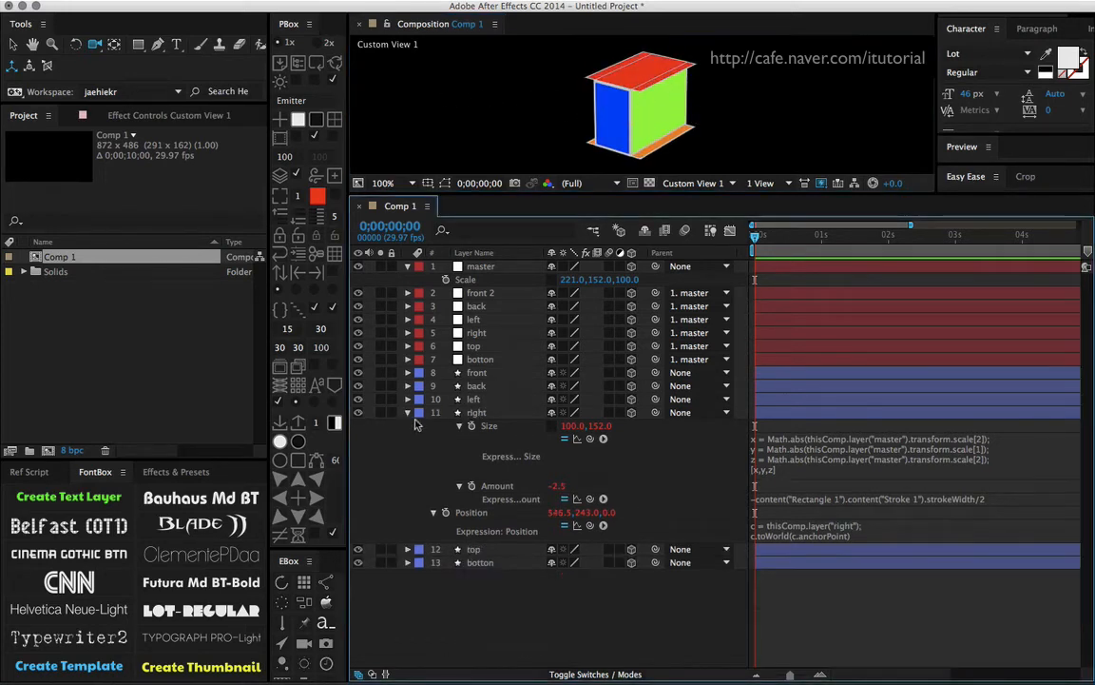
left_click(407, 411)
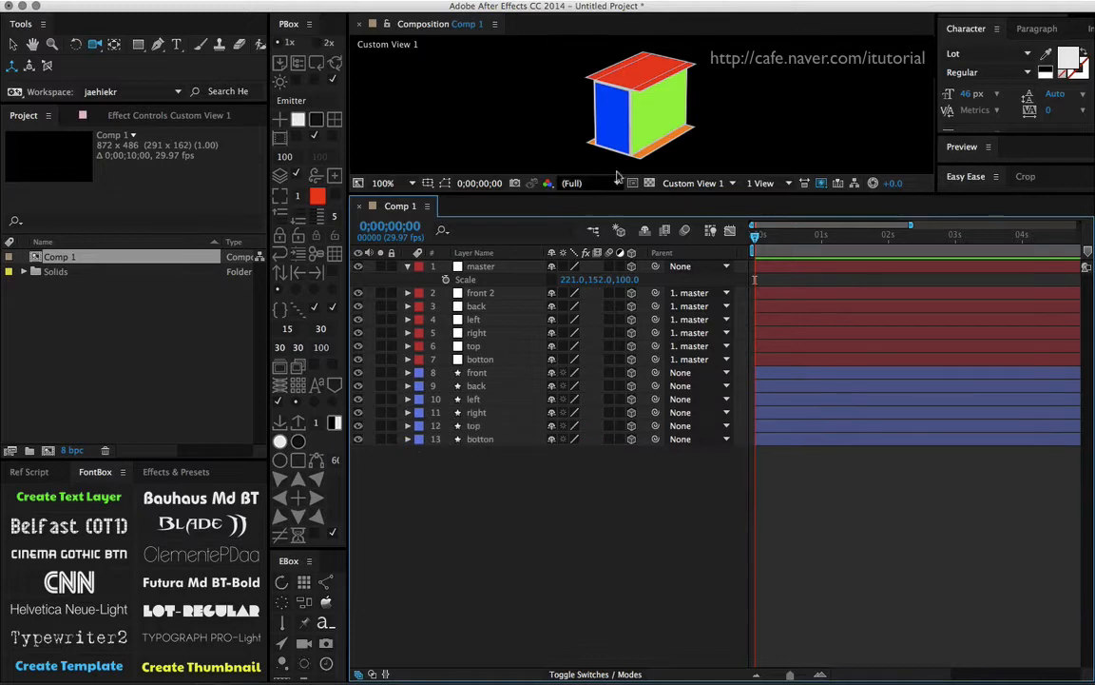
left_click(476, 426)
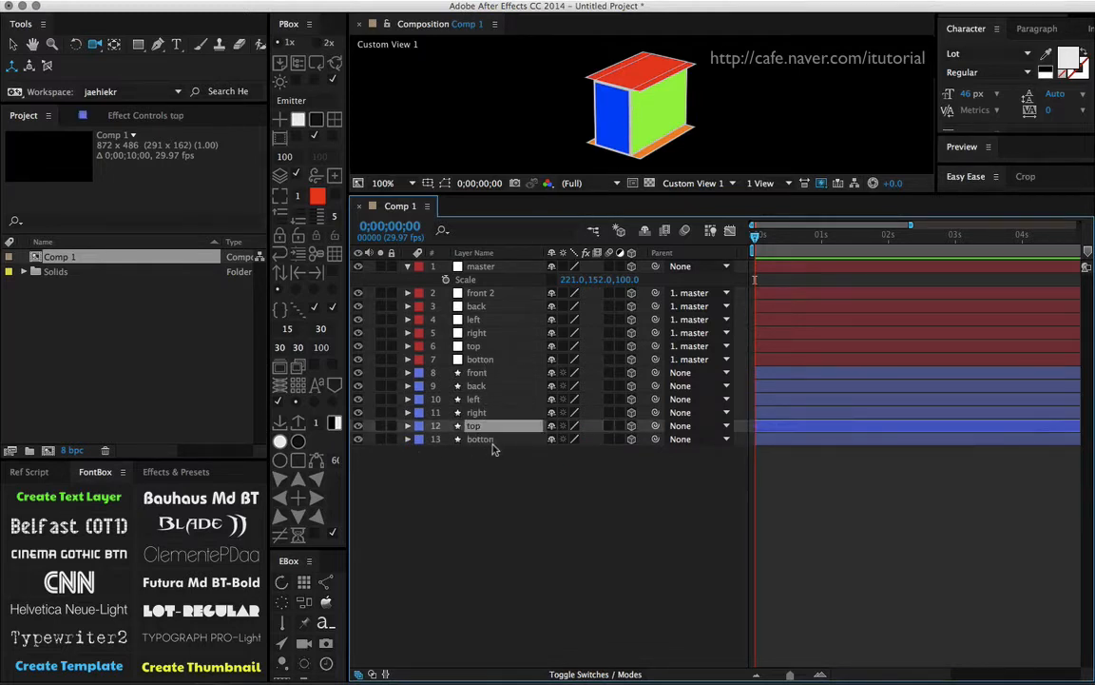
key("e")
key("e")
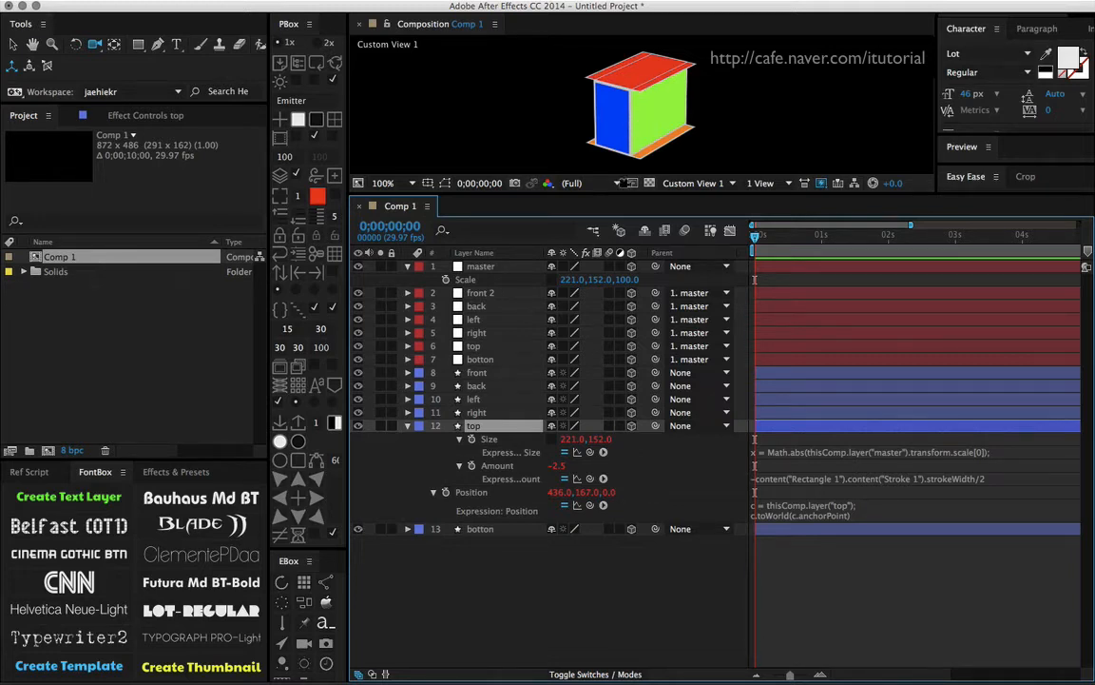
Test the top face by varying the master null's scale, raising Y to 218.
left_click_drag(573, 280, 622, 279)
key("ctrl+z")
key("ctrl+z")
key("ctrl+z")
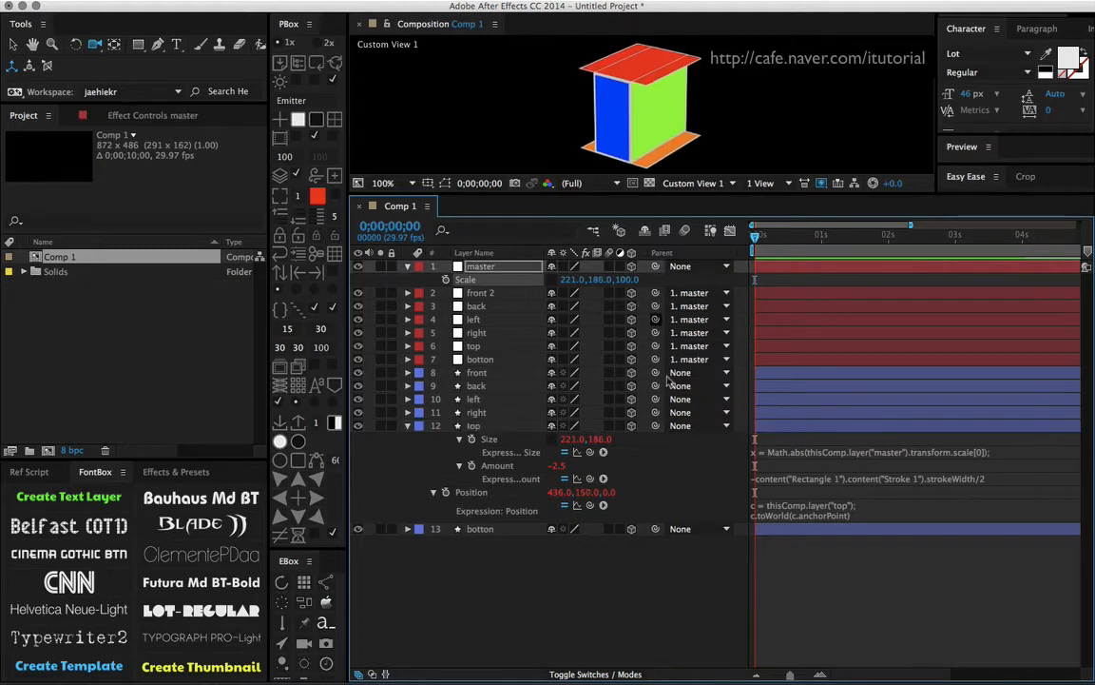
Change the y line of the top shape layer's Size expression to transform.scale[2] and test it by varying the master null's Y and Z scale.
left_click(843, 456)
left_click(1000, 496)
left_click(985, 462)
key("BackSpace")
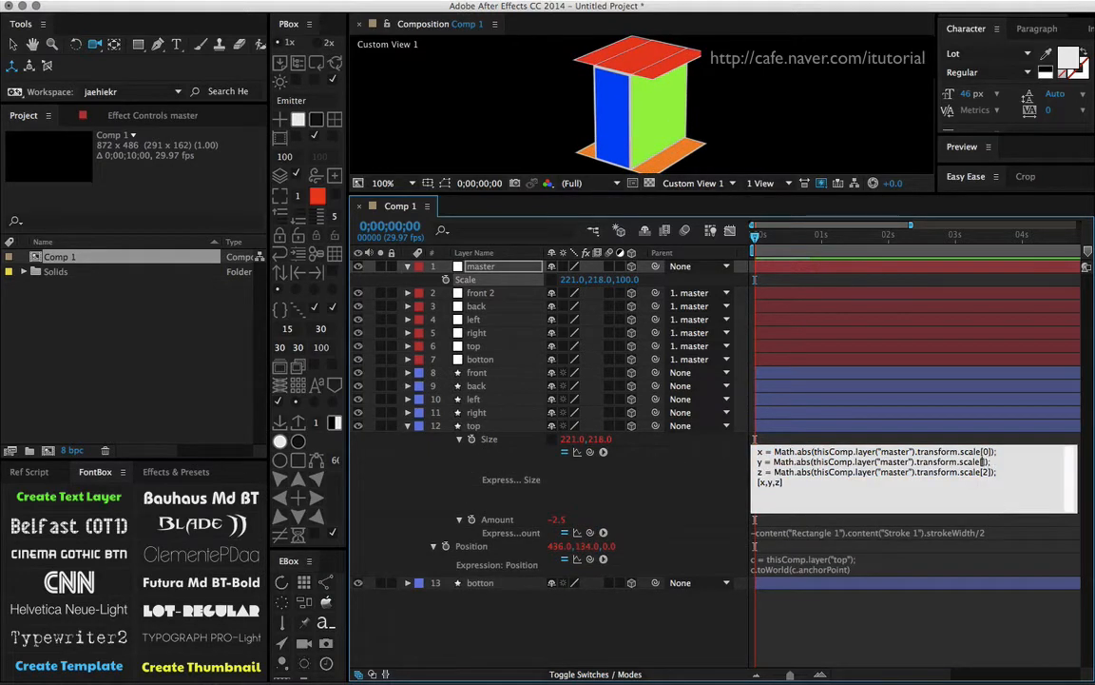
left_click(651, 464)
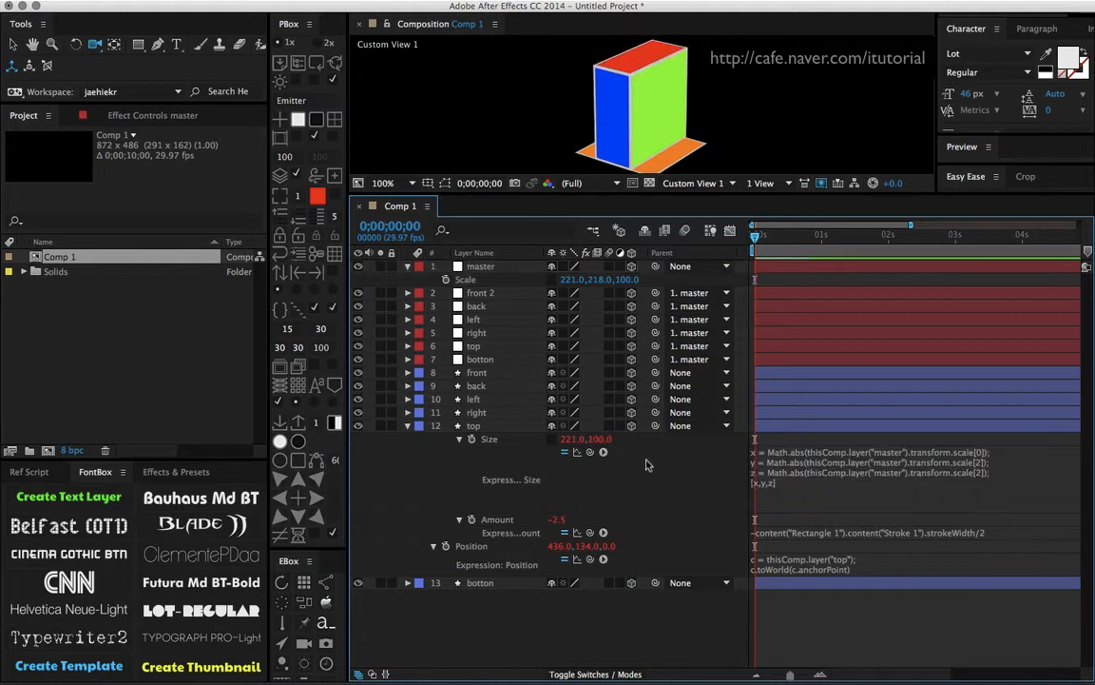
left_click_drag(600, 281, 677, 280)
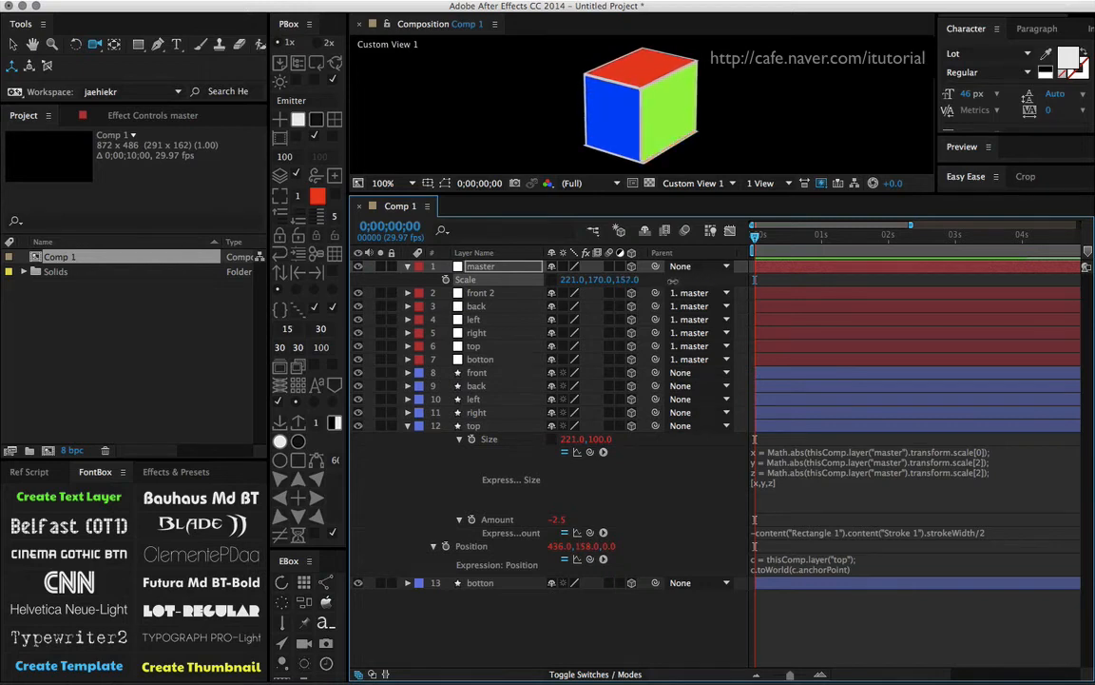
key("super+z")
Replace the botton shape layer's Rectangle Path 1 Size expression with a copy of the top shape layer's, and collapse both layers.
left_click(806, 474)
key("ctrl+c")
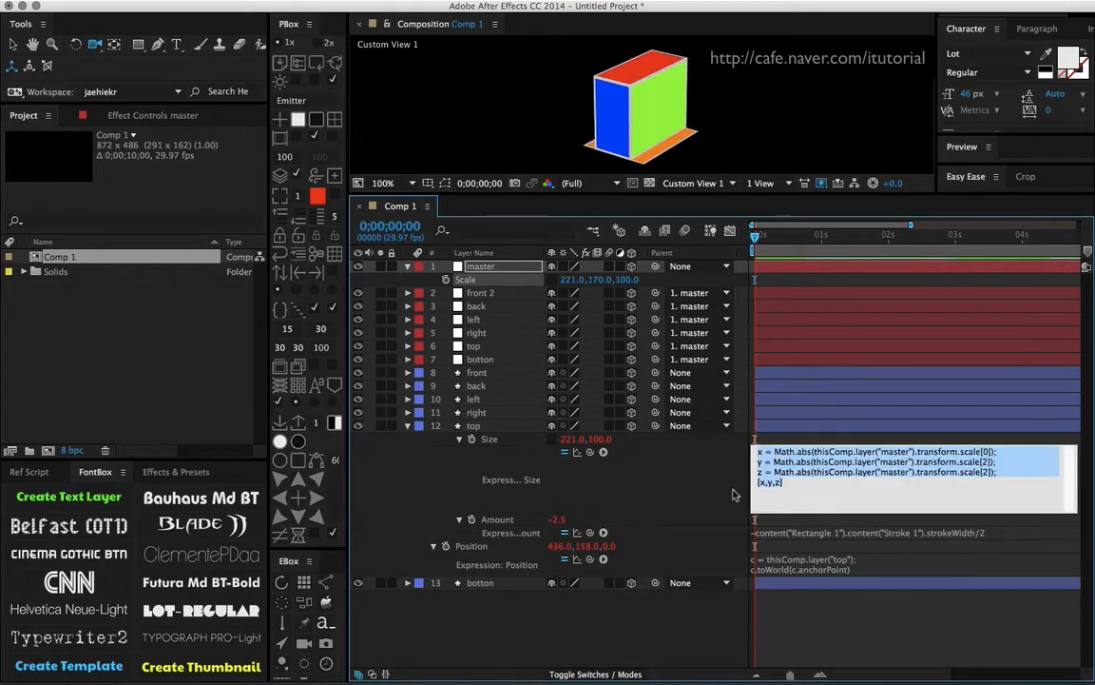
left_click(628, 438)
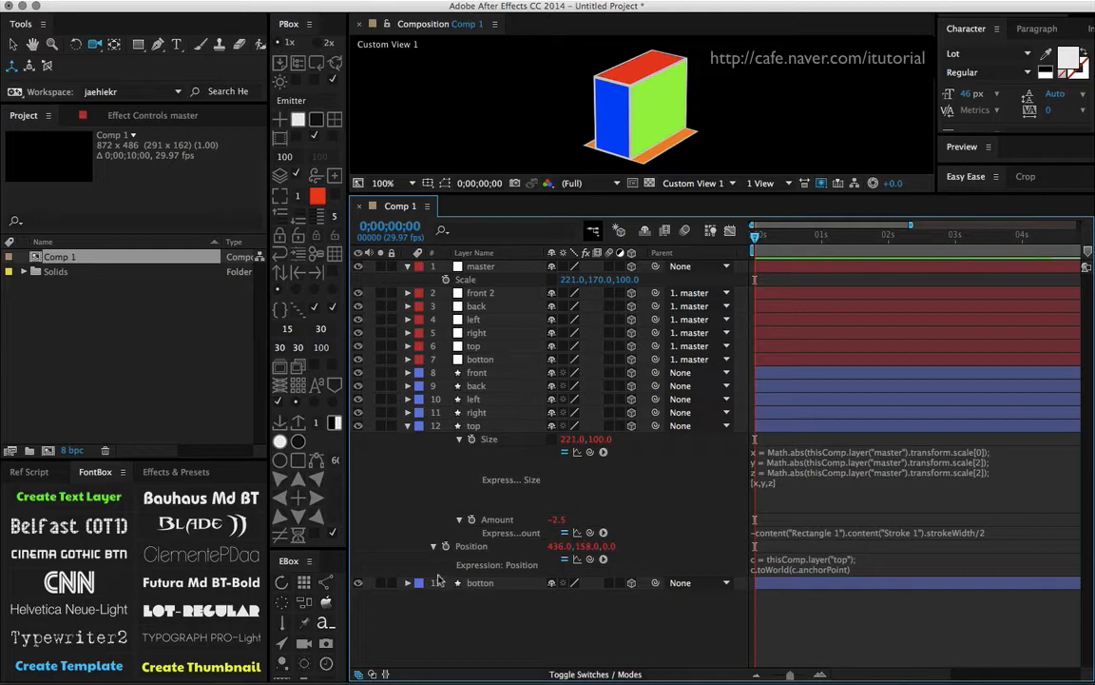
left_click(478, 583)
left_click(407, 582)
scroll(539, 495, "down", 4)
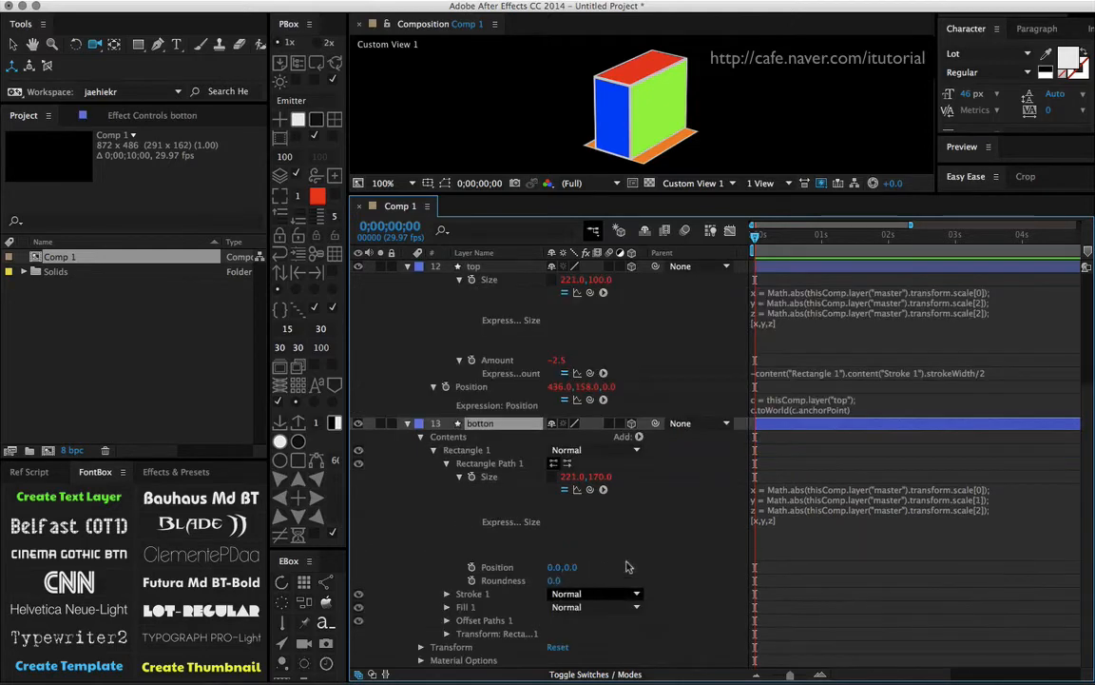
left_click(815, 504)
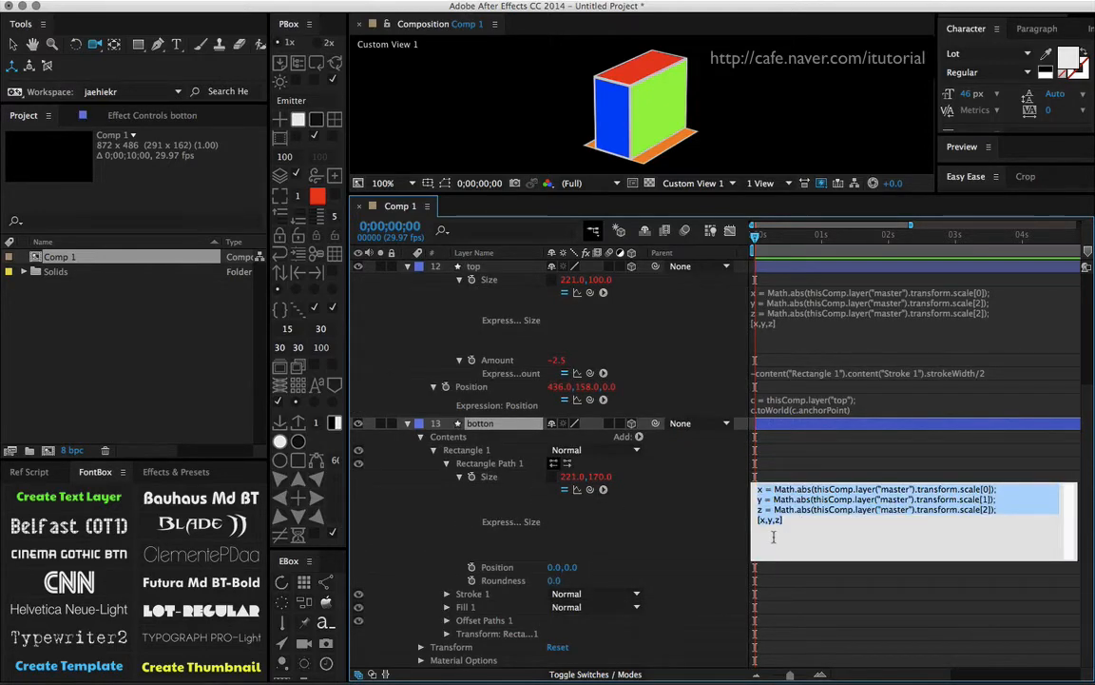
key("ctrl+v")
left_click(653, 515)
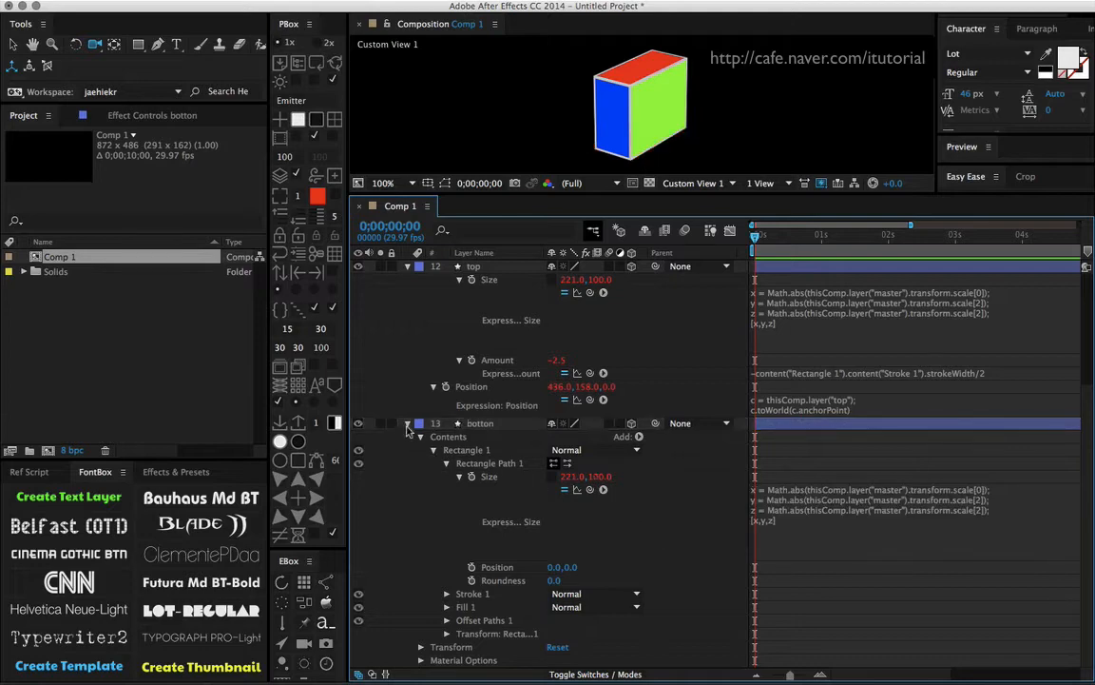
left_click(407, 424)
left_click(408, 426)
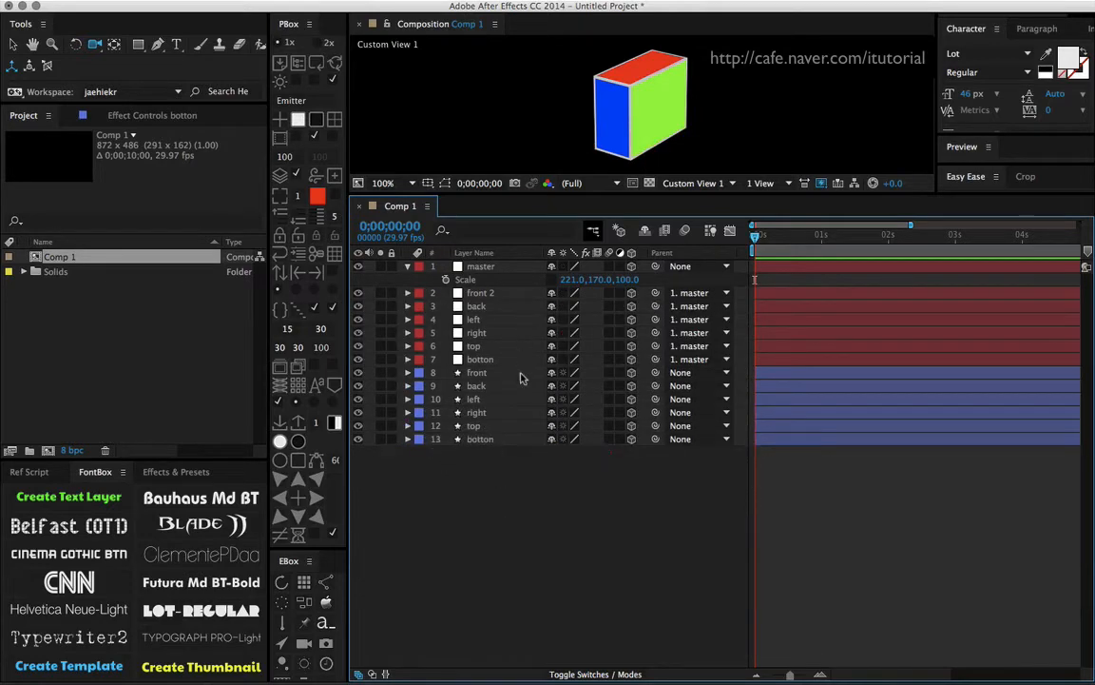
Enlarge the composition view and test the box from a new angle with the master null's scale at 170, 255, 223.
left_click_drag(663, 195, 663, 285)
left_click_drag(635, 118, 509, 122)
left_click_drag(573, 372, 696, 283)
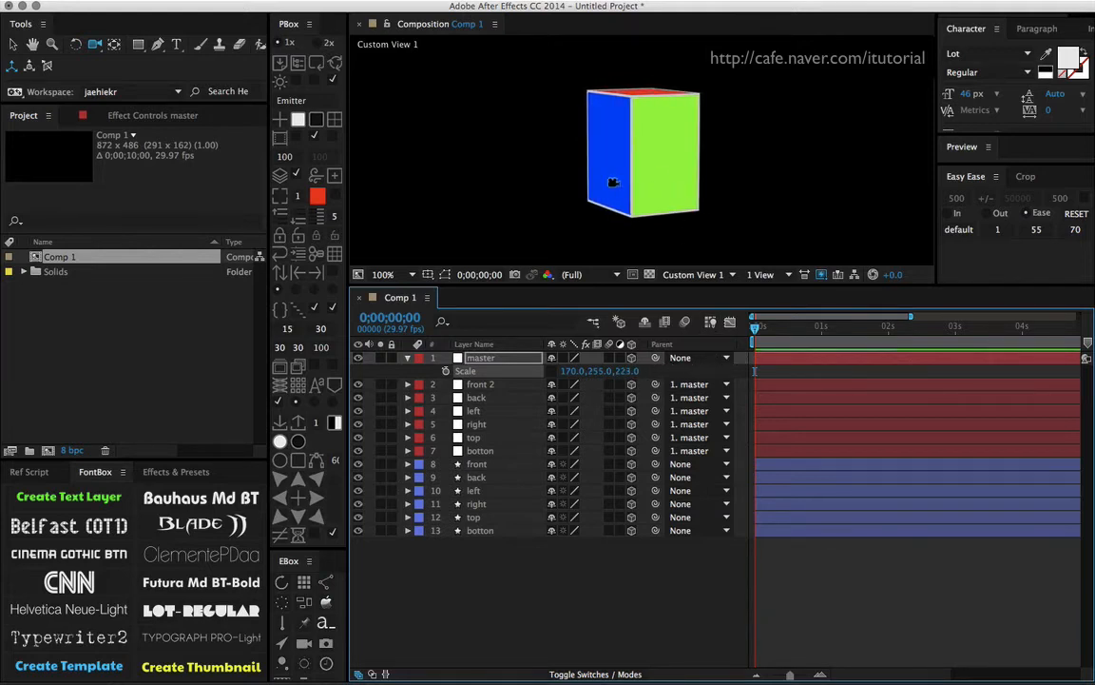
View the box from the blue side, set the master null's scale to 219, 331, 259 and collapse the layer.
left_click_drag(616, 179, 698, 229)
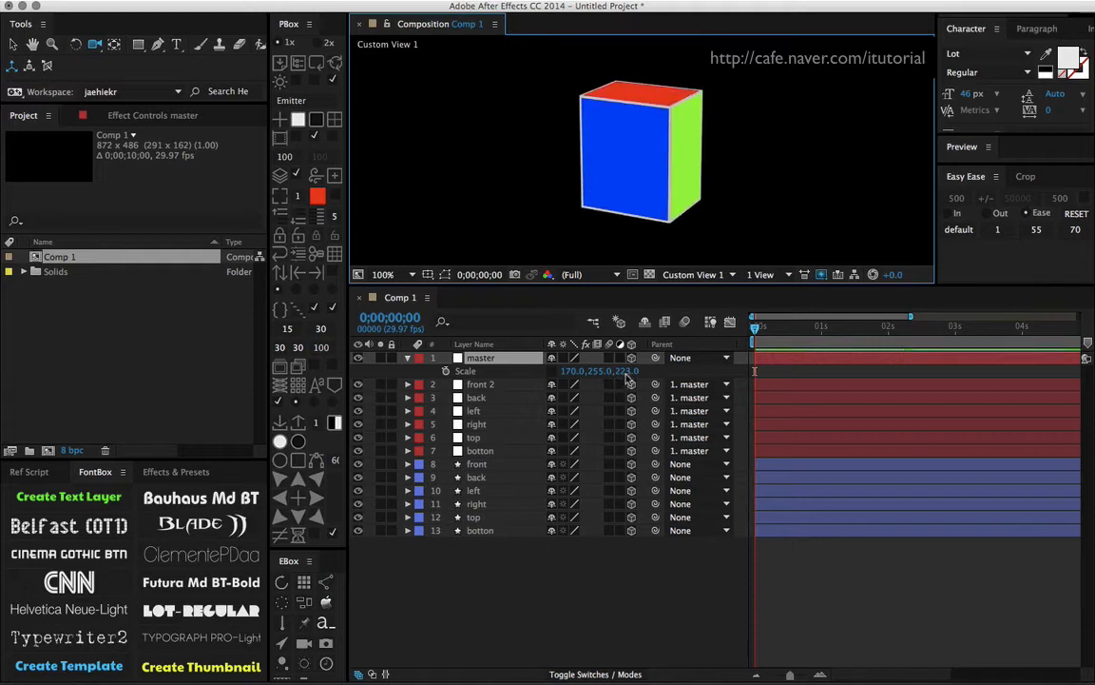
mouse_move(627, 372)
left_mouse_down()
mouse_move(693, 361)
mouse_move(607, 372)
left_mouse_up()
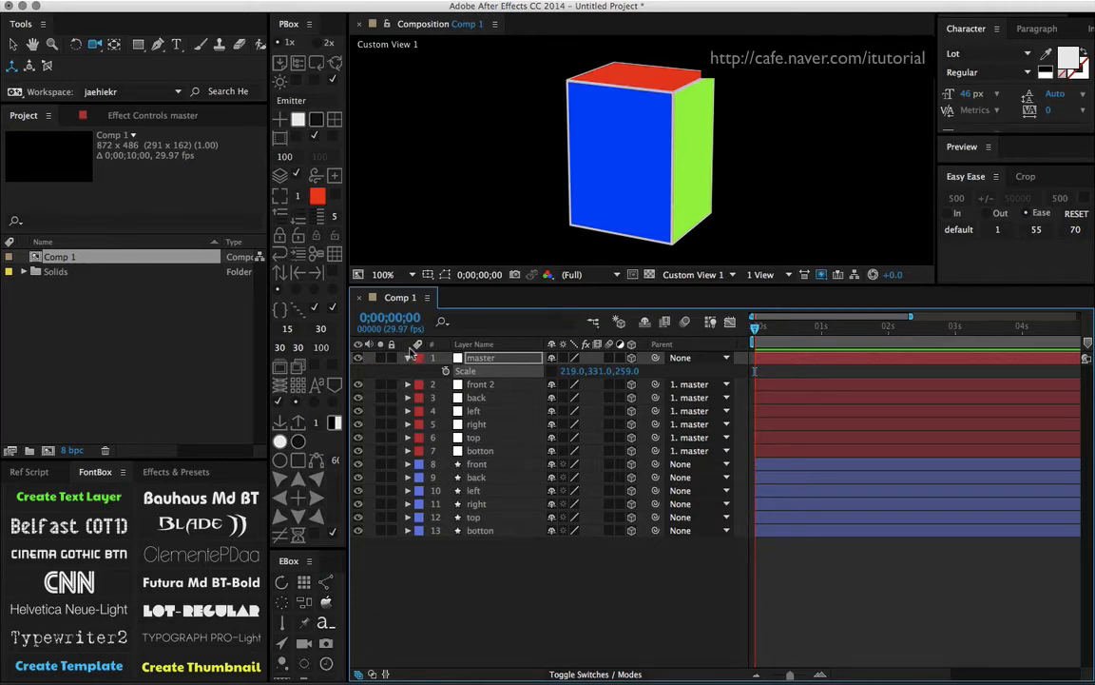
left_click(408, 358)
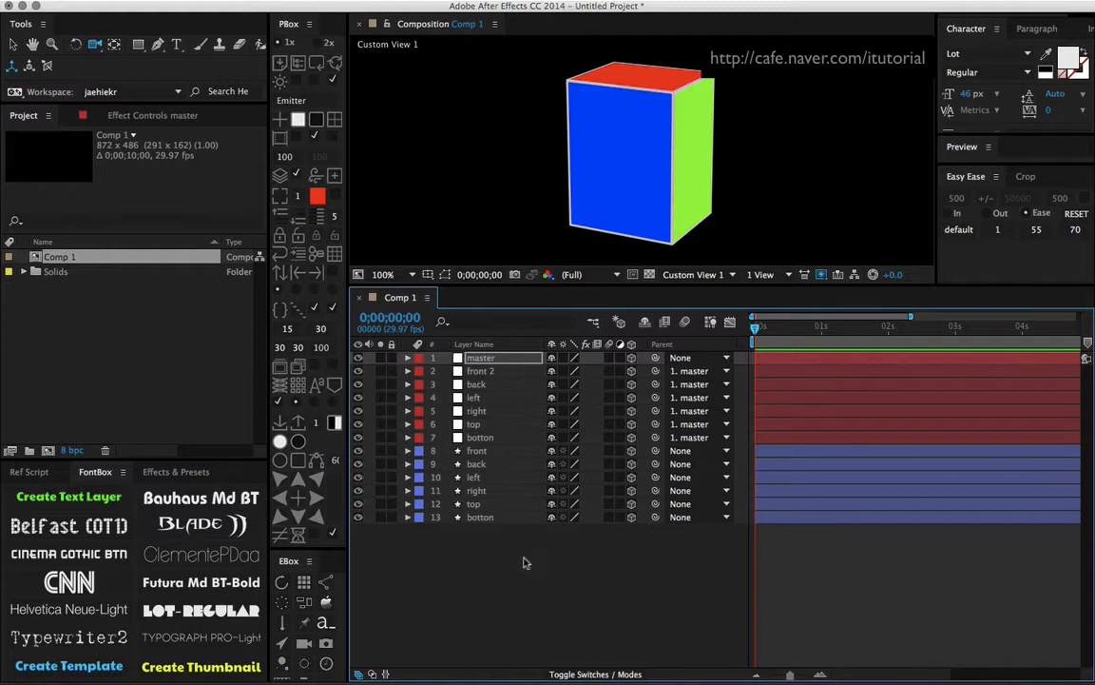
Pre-compose all thirteen layers of Comp 1 and rename the resulting composition cube.
left_click_drag(516, 566, 473, 371)
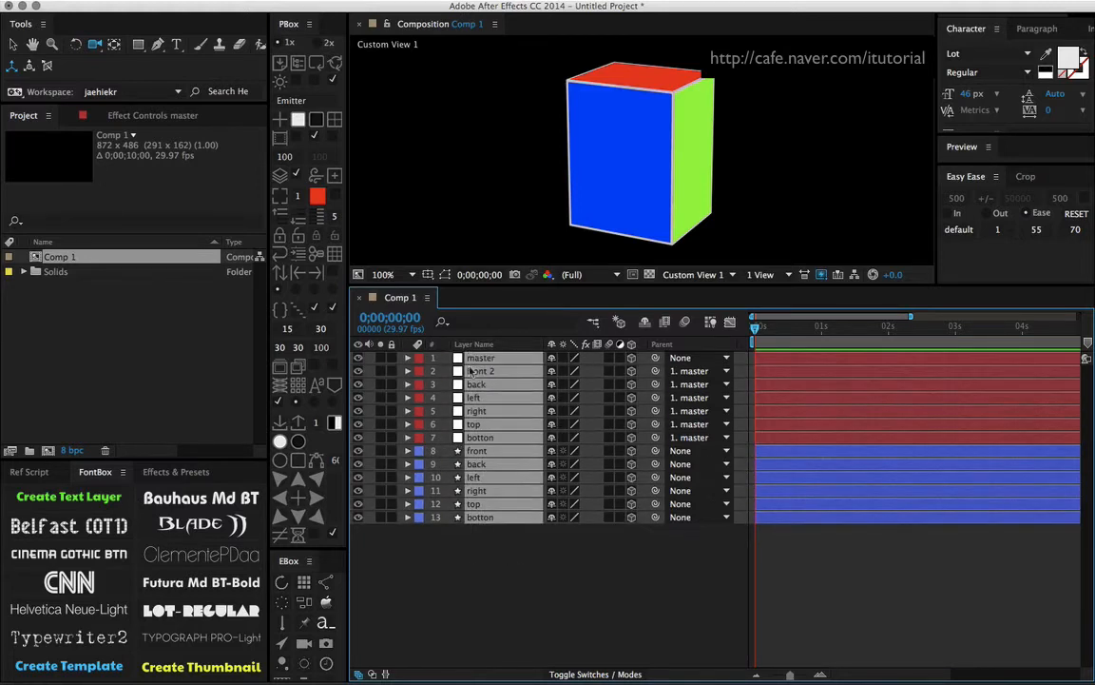
key("super+shift+c")
key("Return")
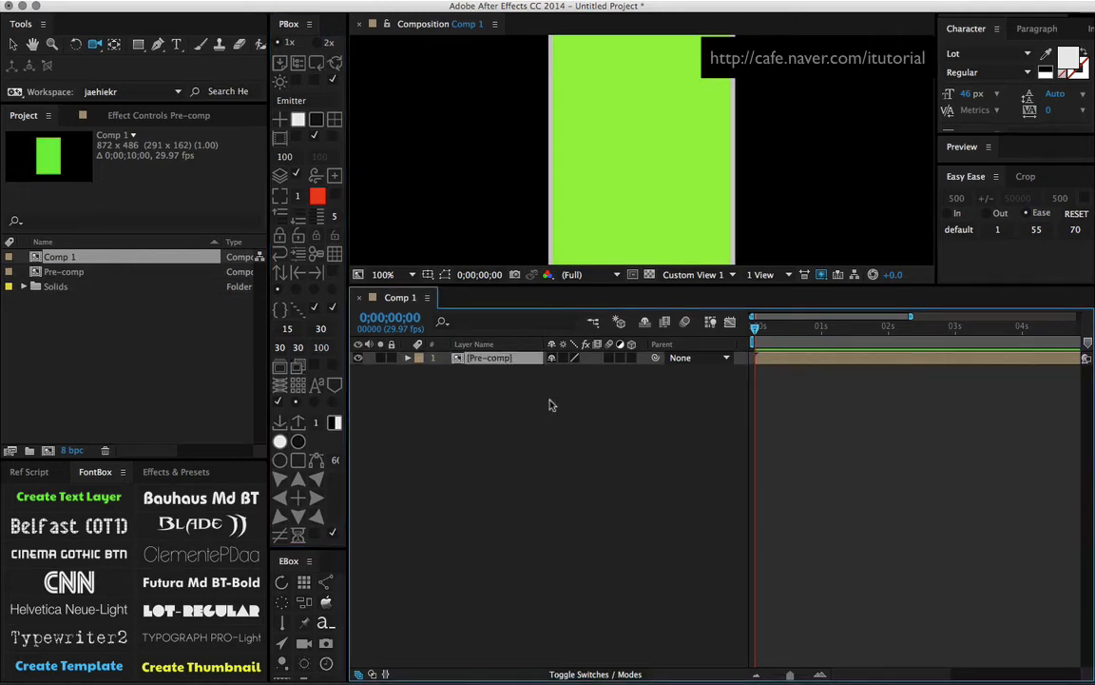
left_click(85, 272)
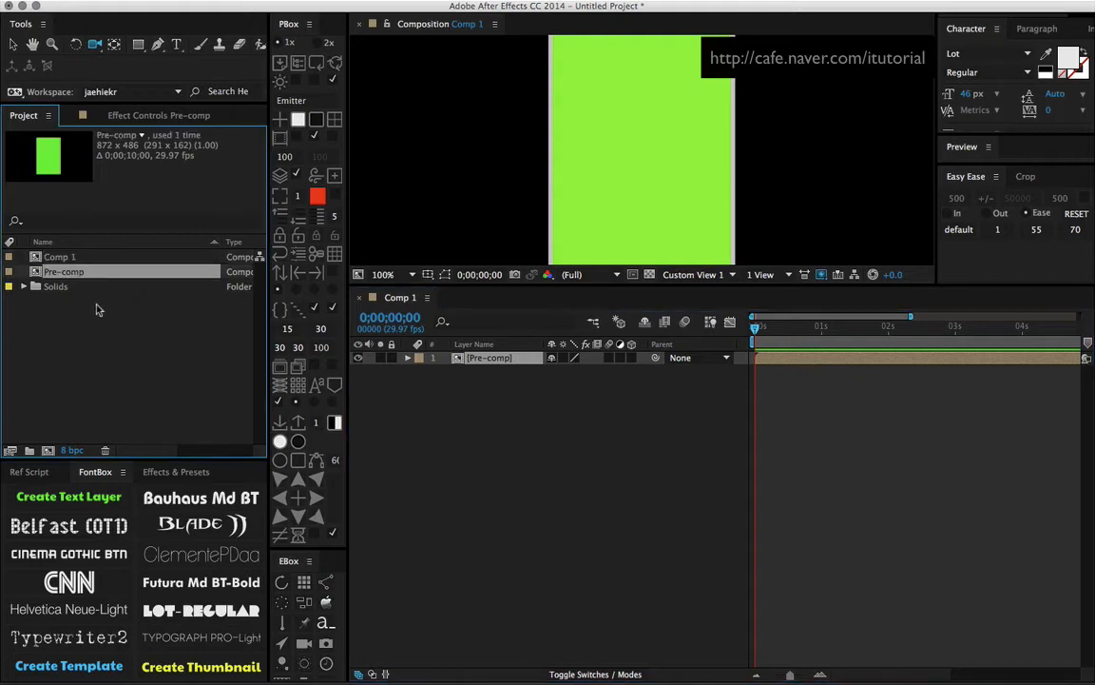
key("Return")
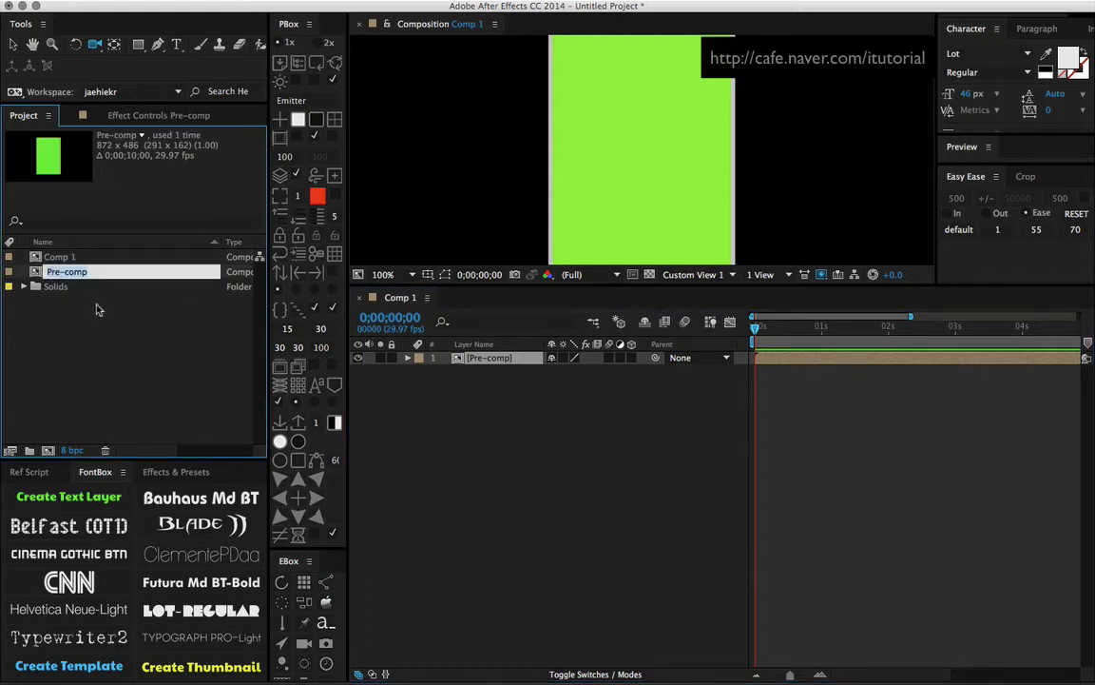
type("cube")
left_click(539, 446)
Enable Collapse Transformations and 3D on the cube layer, and check the box from another angle.
left_click(490, 360)
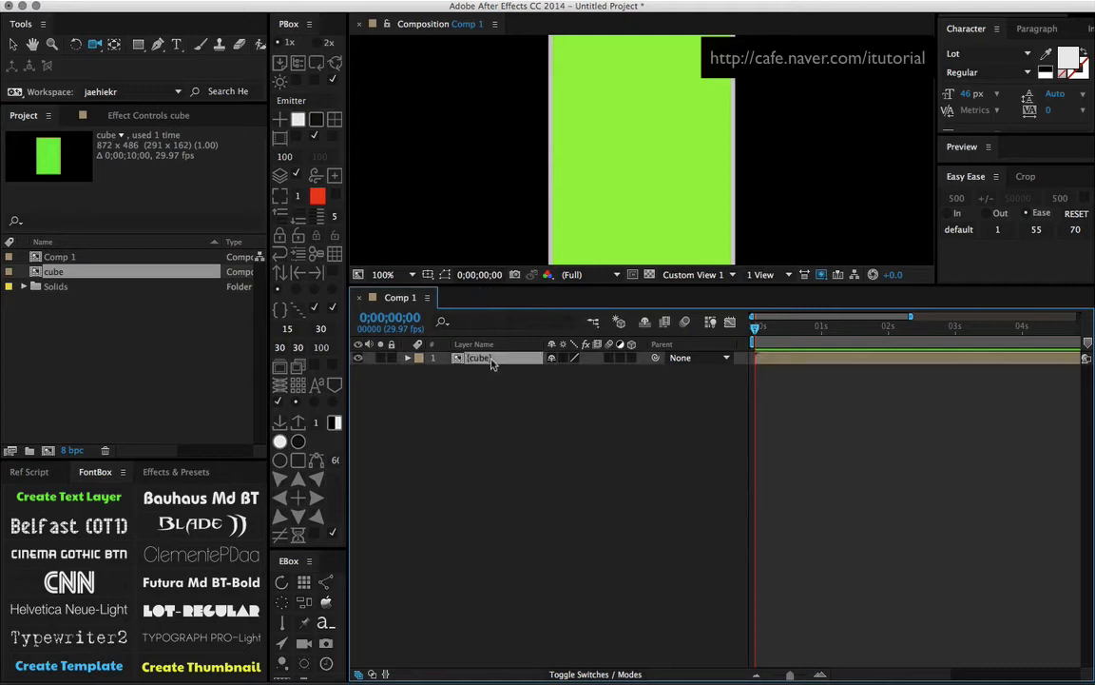
left_click(563, 357)
left_click(632, 358)
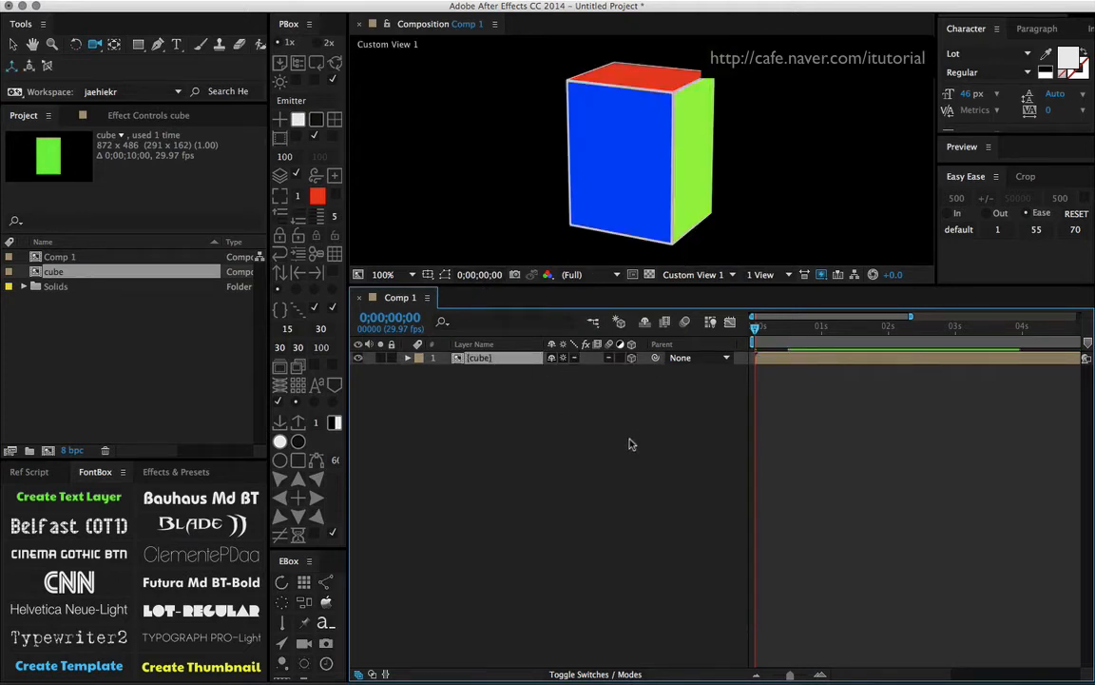
left_click_drag(664, 177, 602, 287)
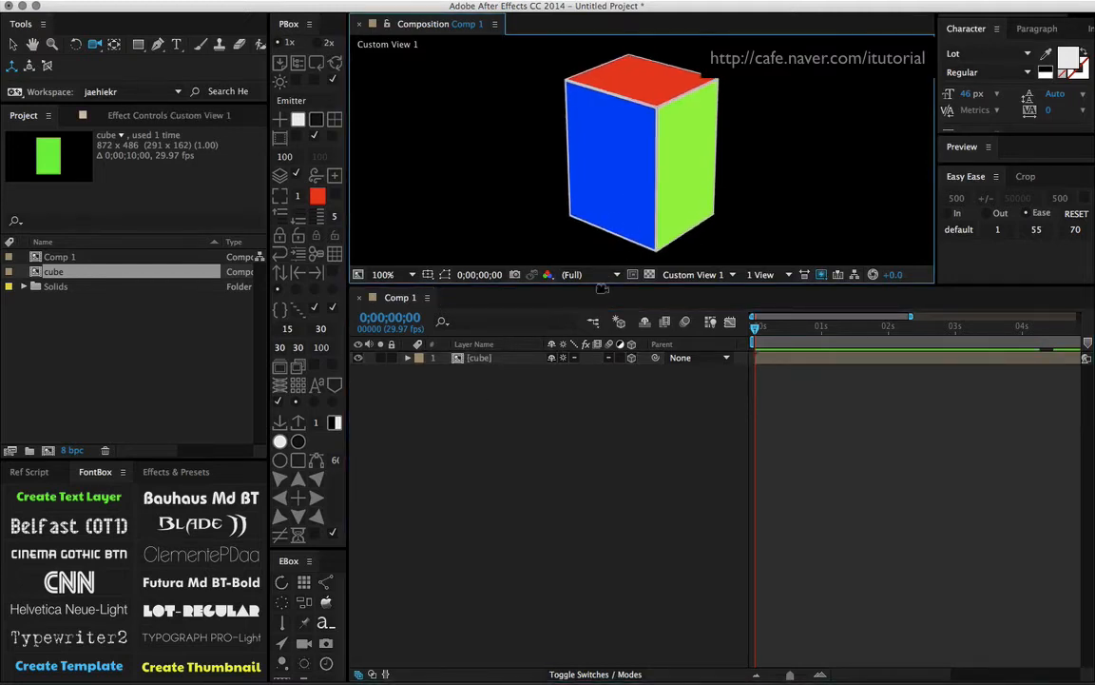
Open the cube composition and set the master null's scale to 100, 100, 100.
double_click(484, 362)
left_click(483, 358)
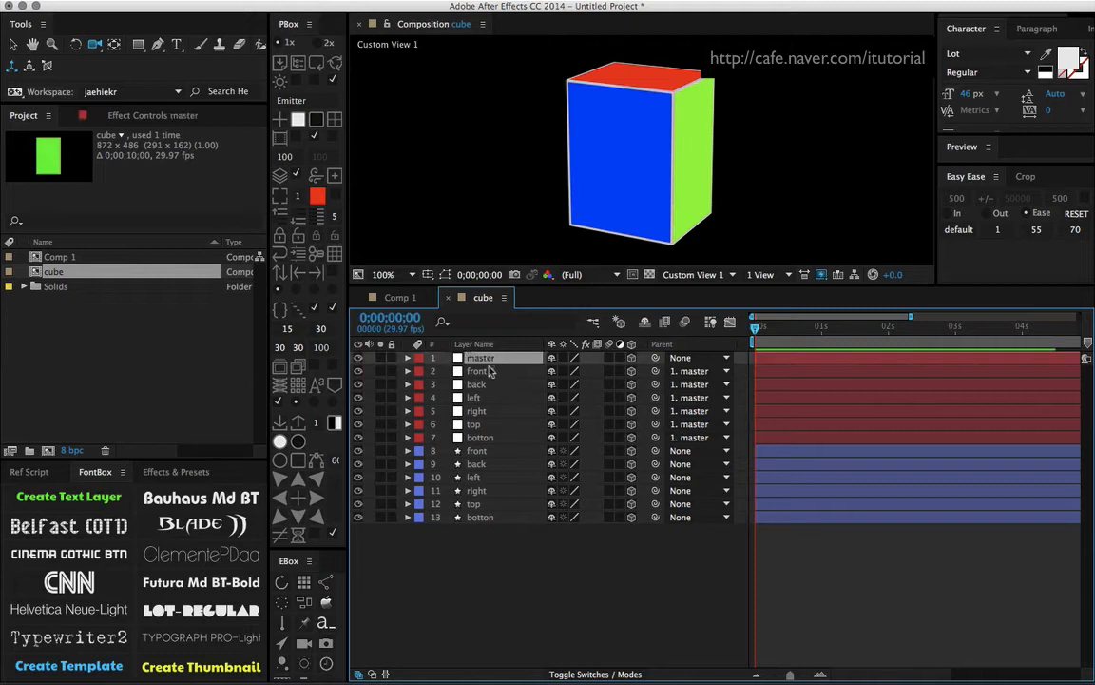
key("s")
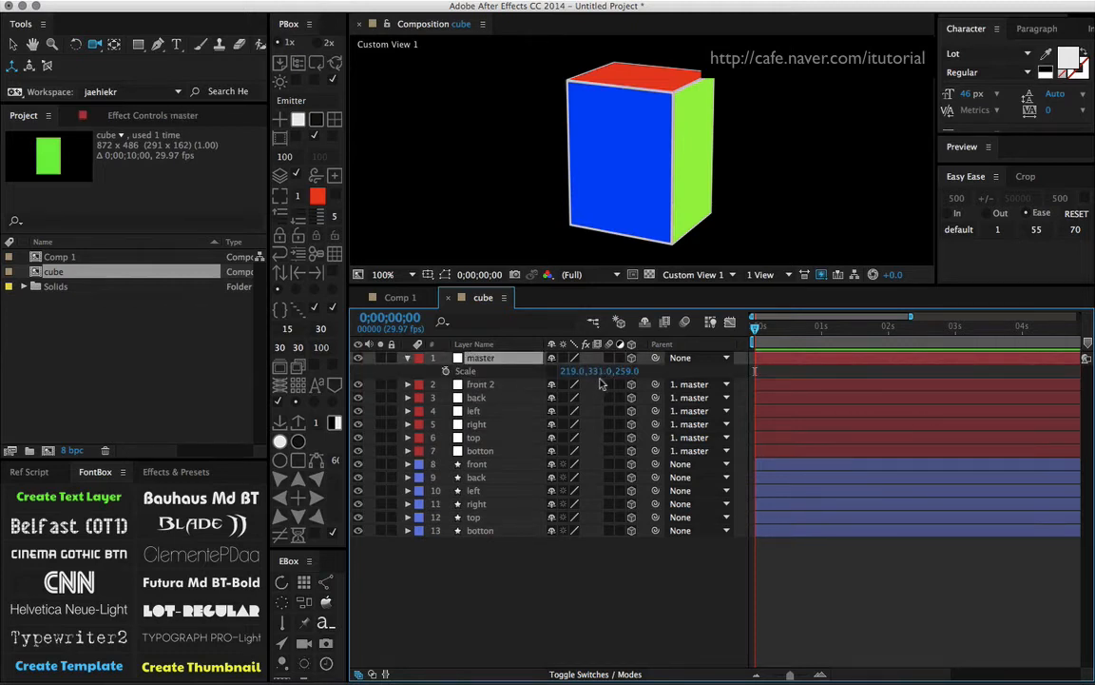
left_click_drag(567, 372, 580, 380)
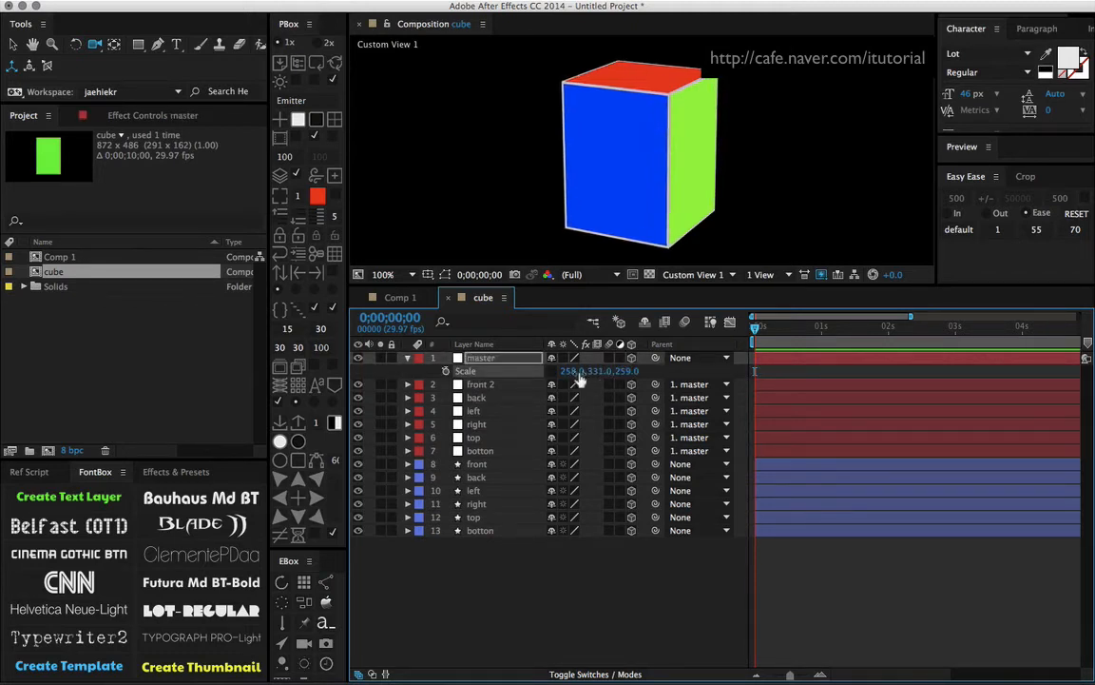
left_click(575, 372)
type("100")
key("Tab")
type("1")
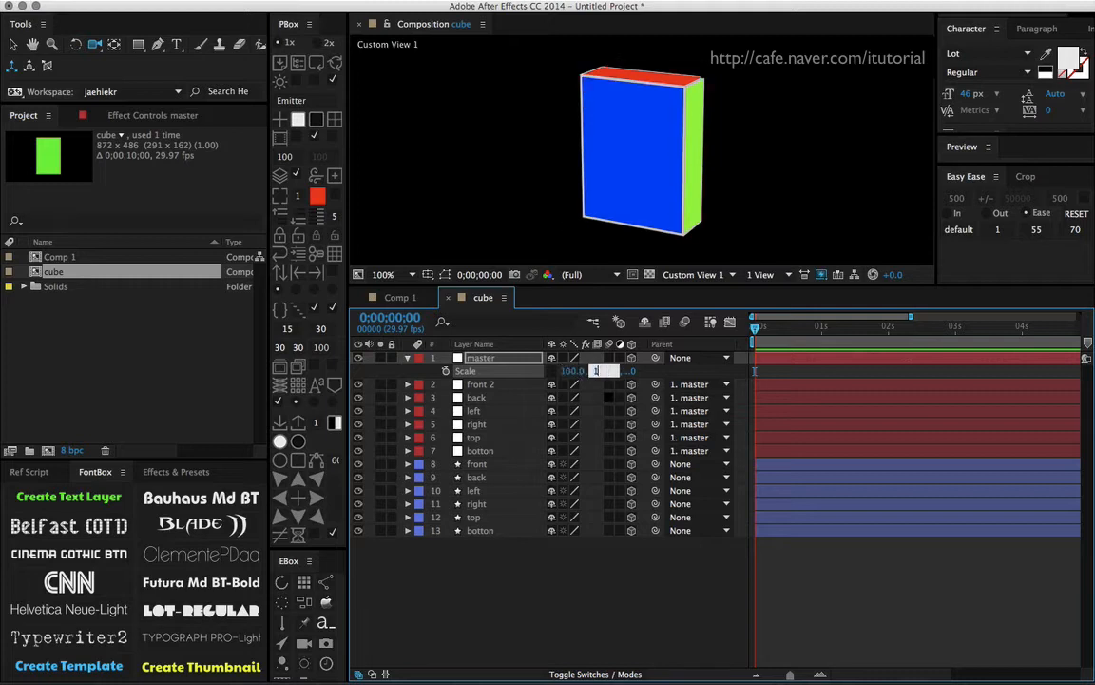
key("Tab")
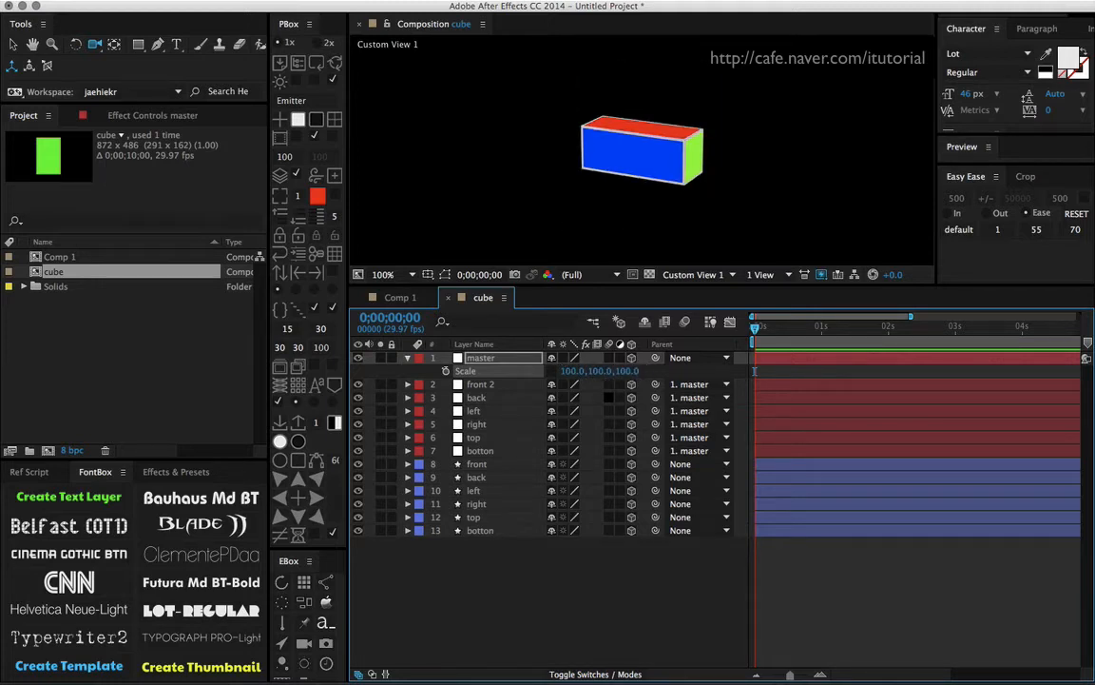
key("Return")
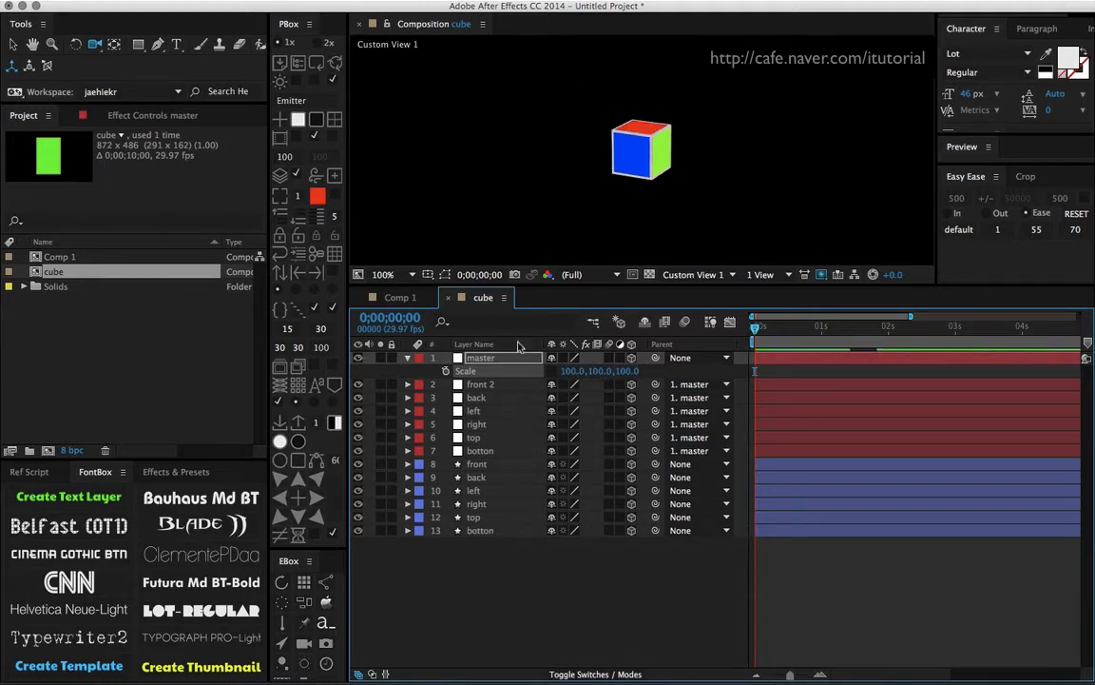
Return to Comp 1, apply a Slider Control effect to the cube layer and duplicate it twice.
left_click(415, 298)
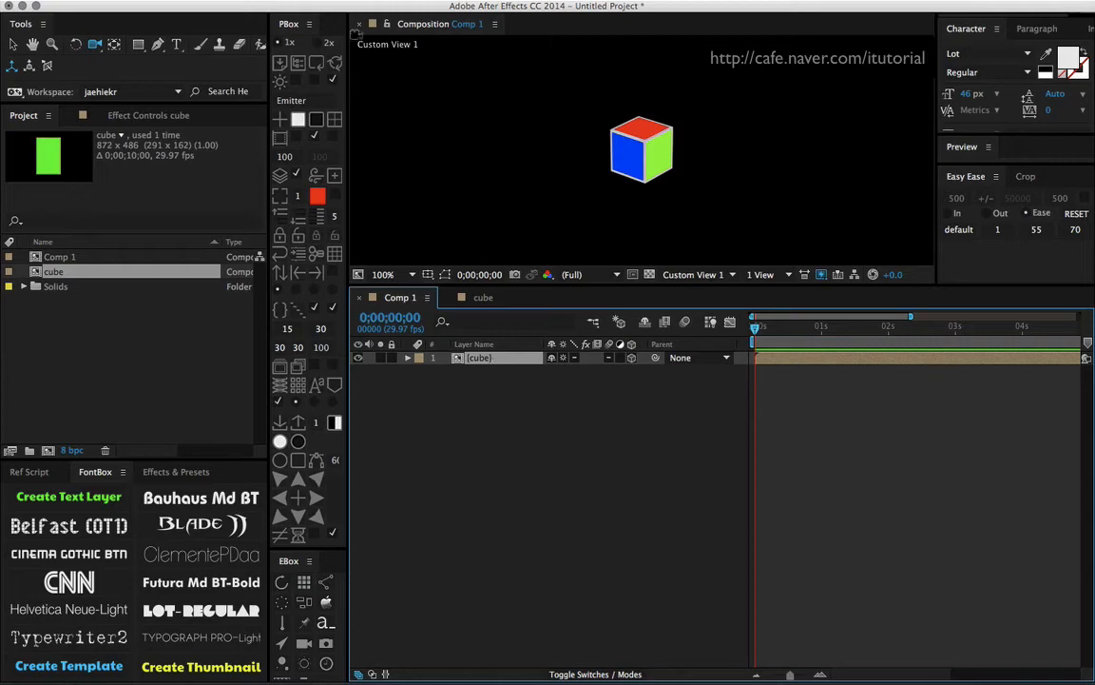
left_click(321, 0)
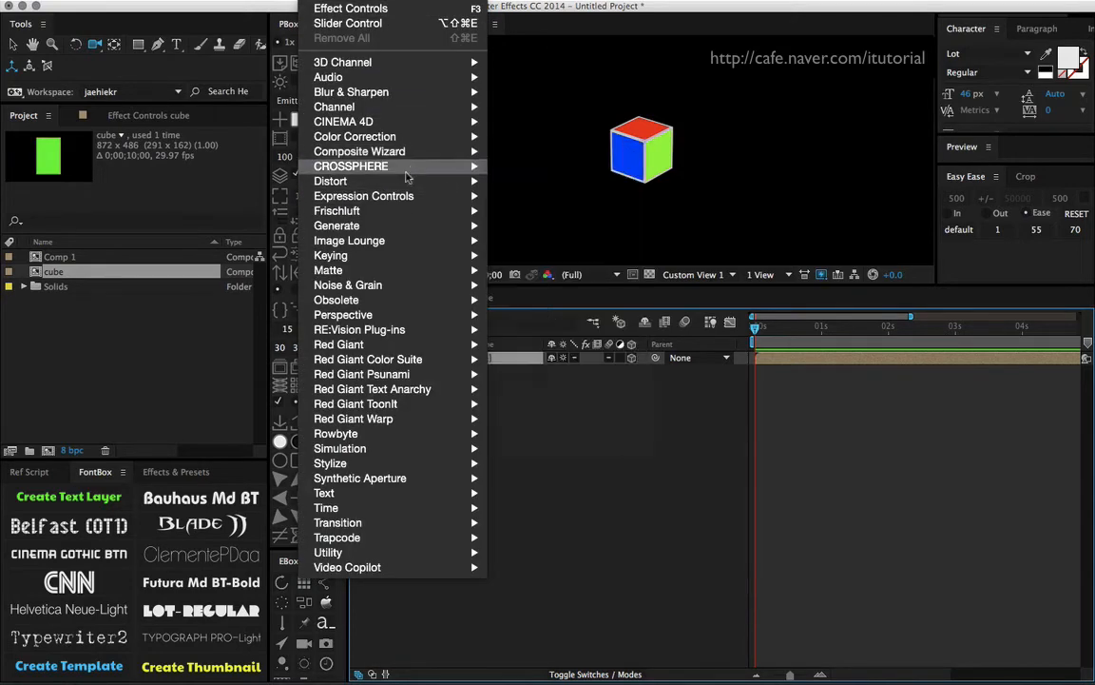
mouse_move(402, 197)
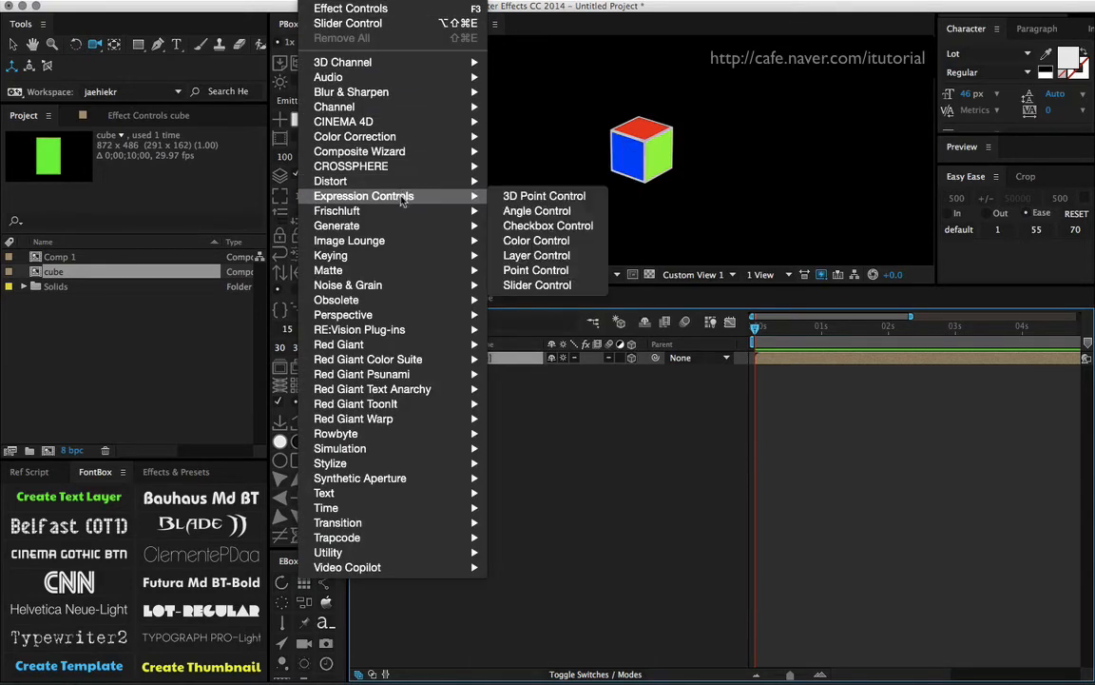
left_click(537, 286)
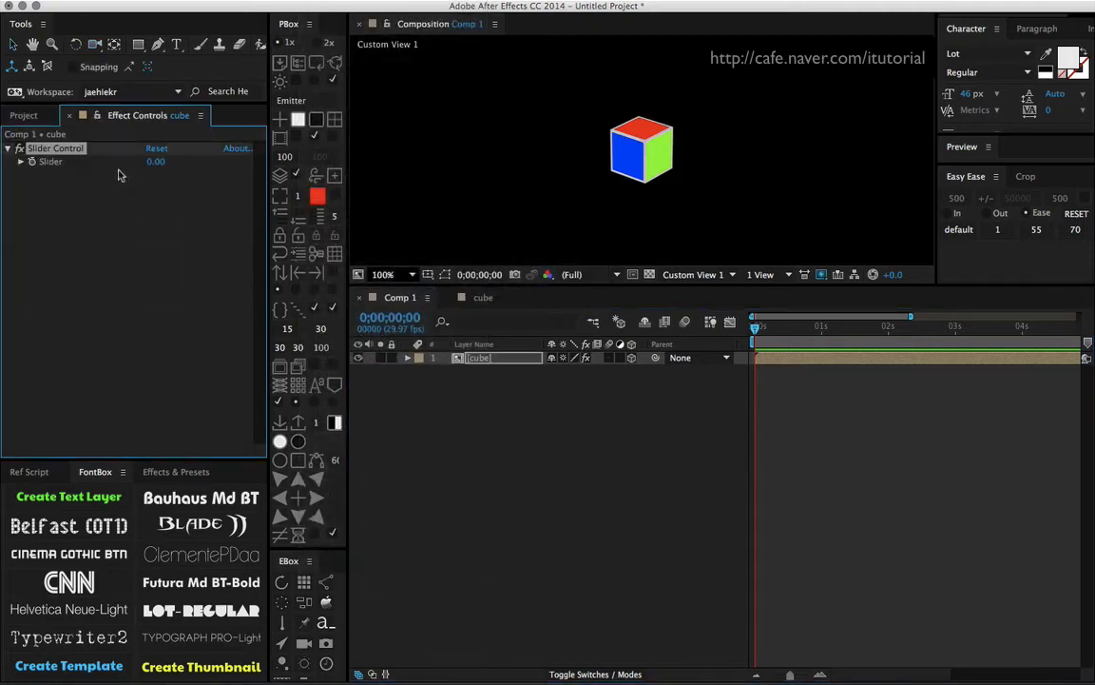
left_click(63, 184)
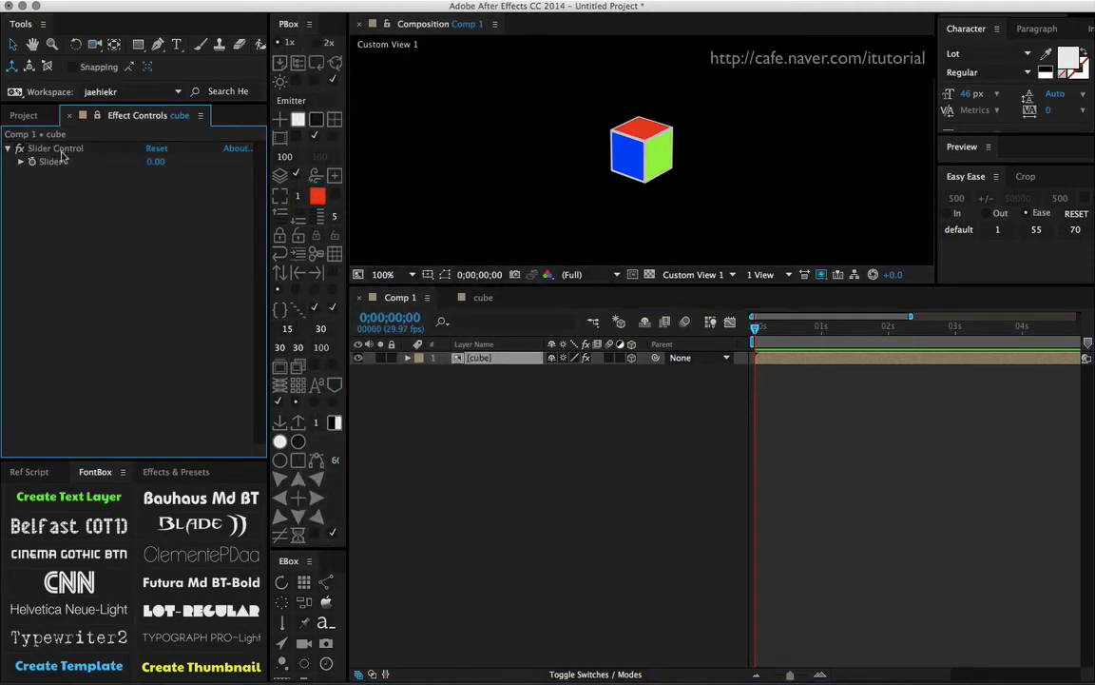
left_click(58, 148)
key("super+d")
key("super+d")
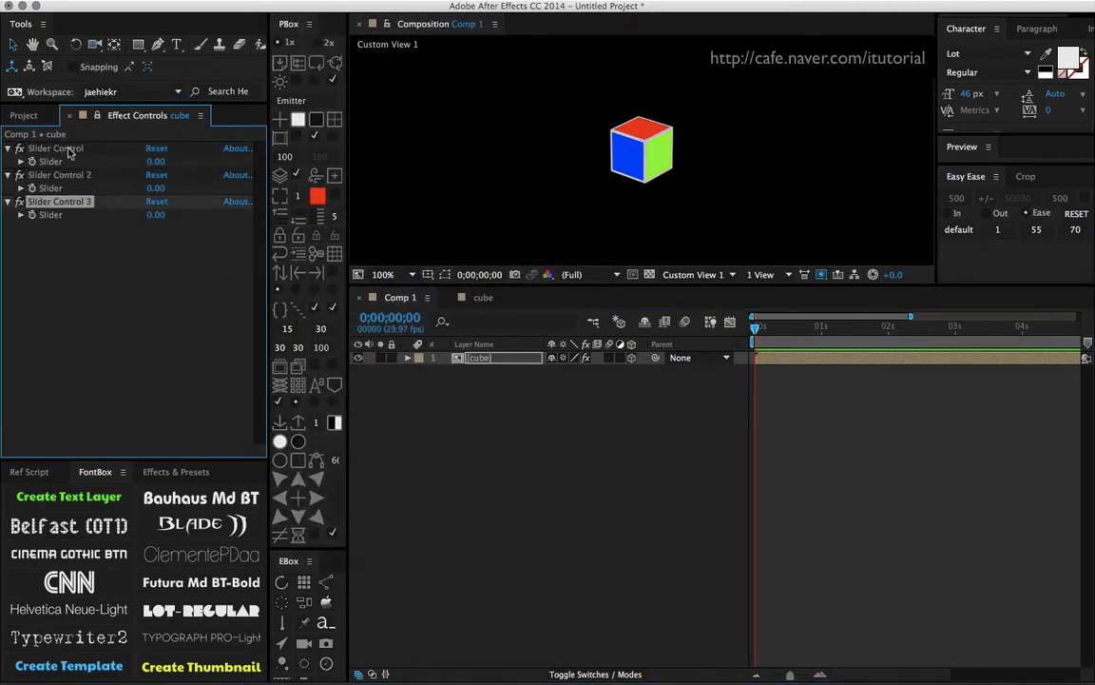
Rename the cube layer's three slider controls sizeX, sizeY and sizeZ.
left_click(63, 148)
key("Return")
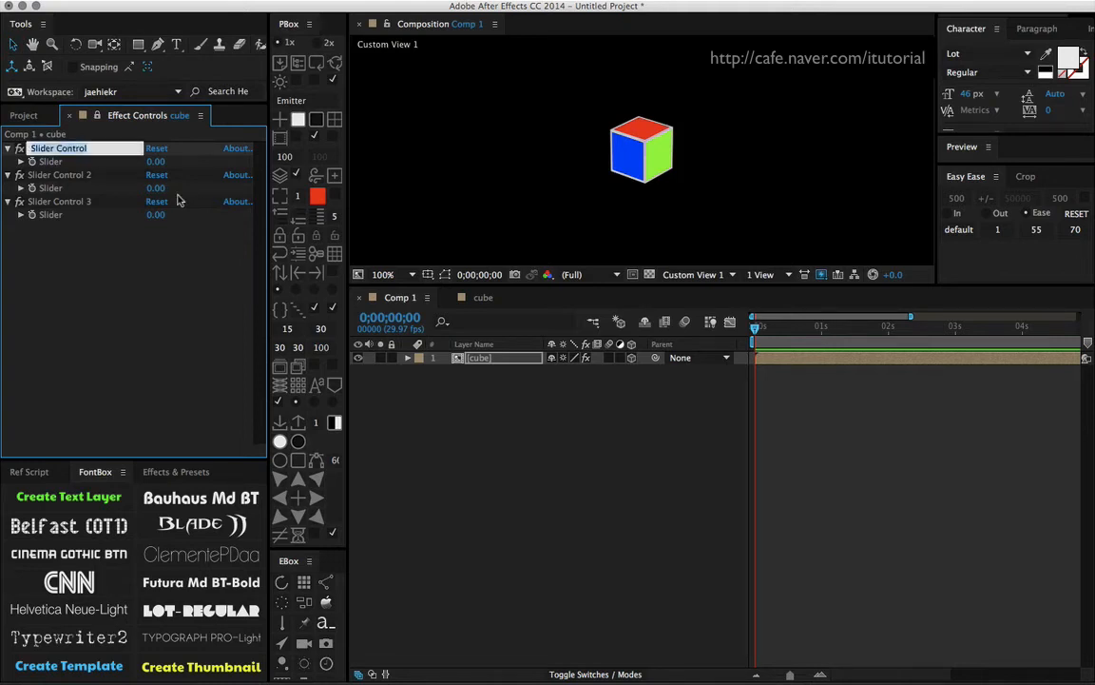
type("sizeX")
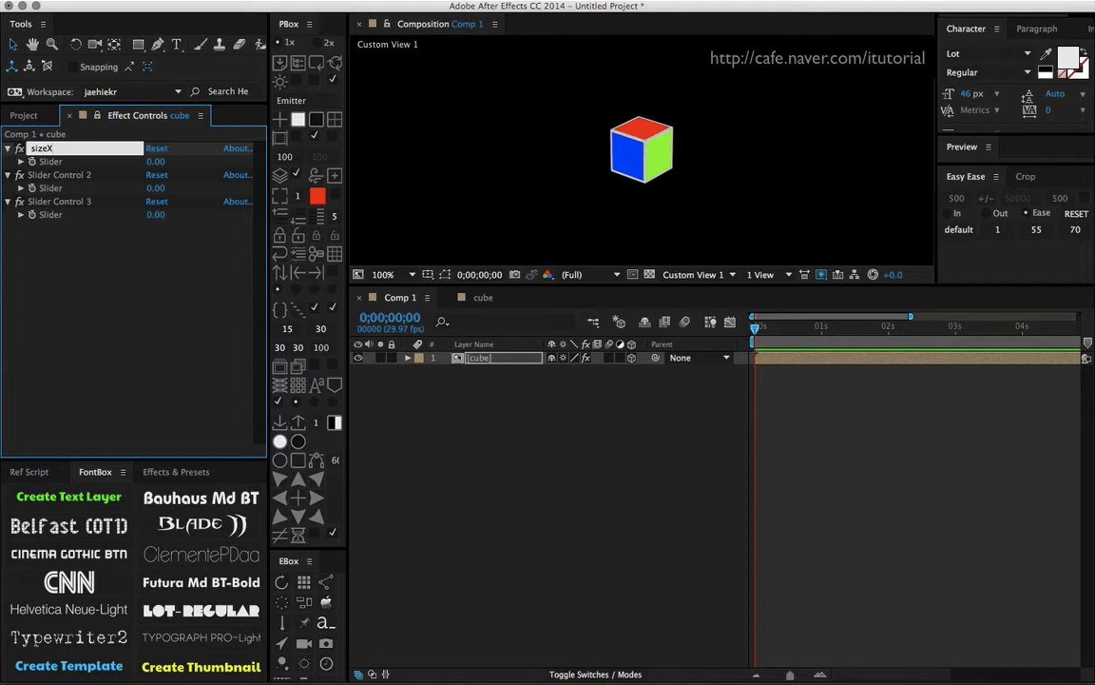
key("Return")
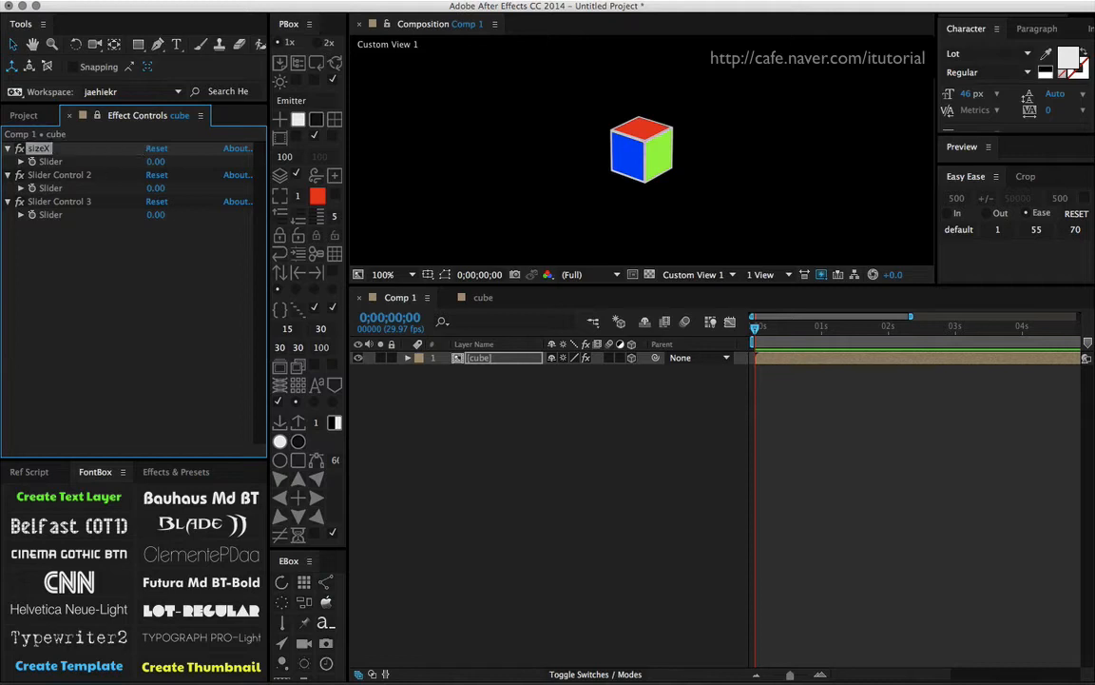
key("Down")
key("Return")
type("size")
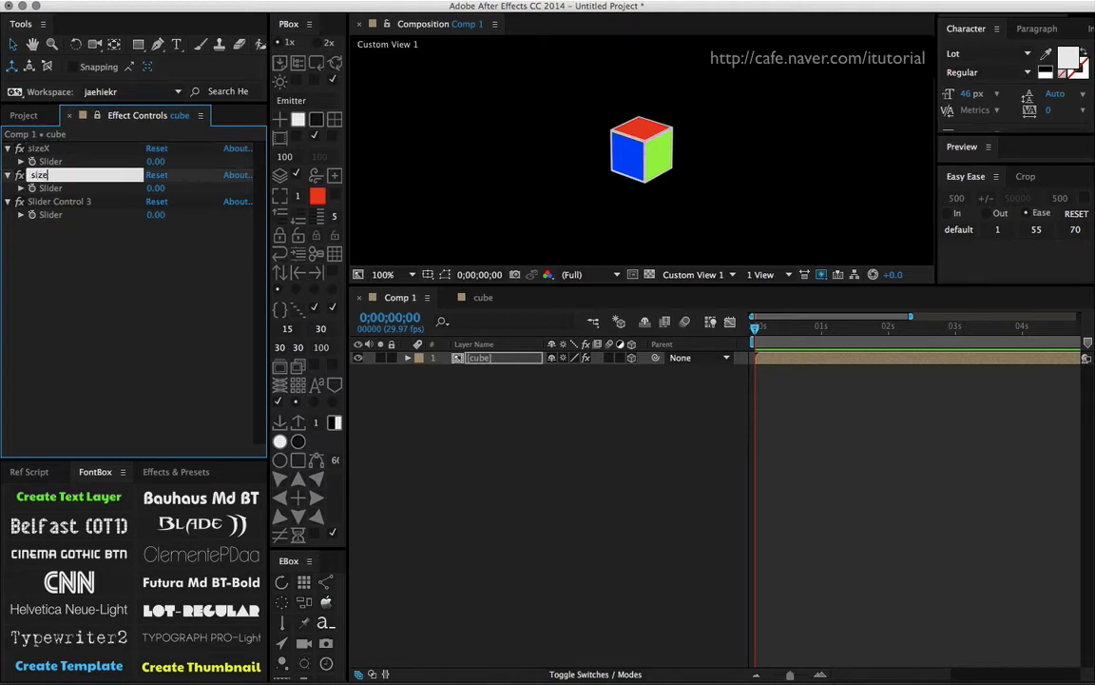
type("Y")
key("Return")
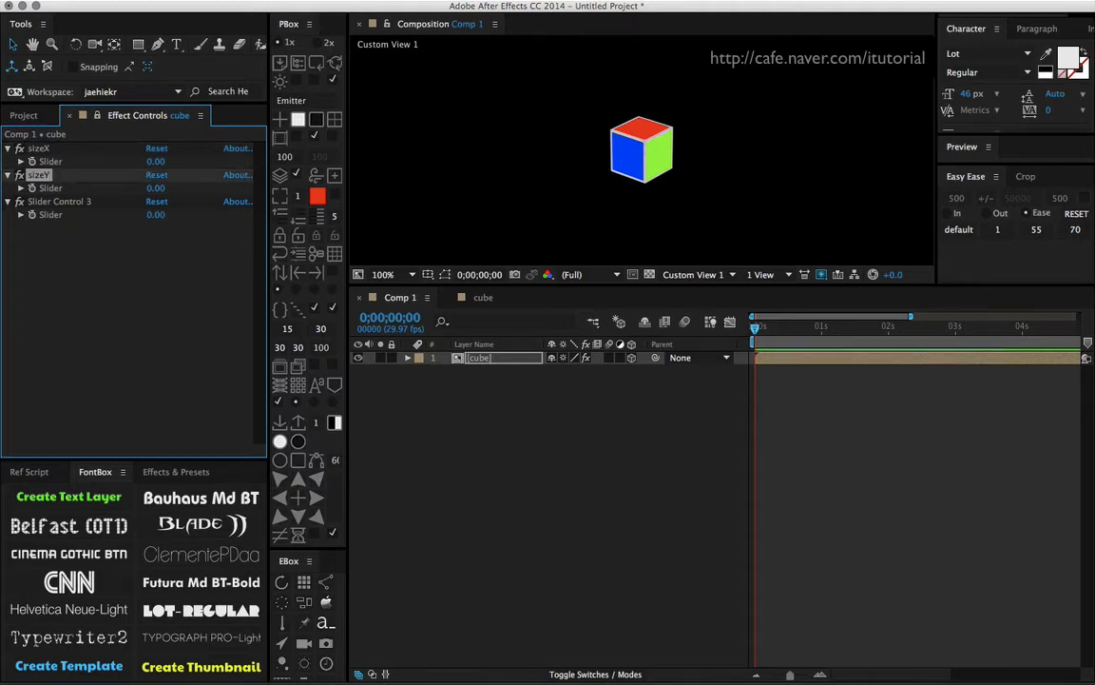
key("Down")
key("Return")
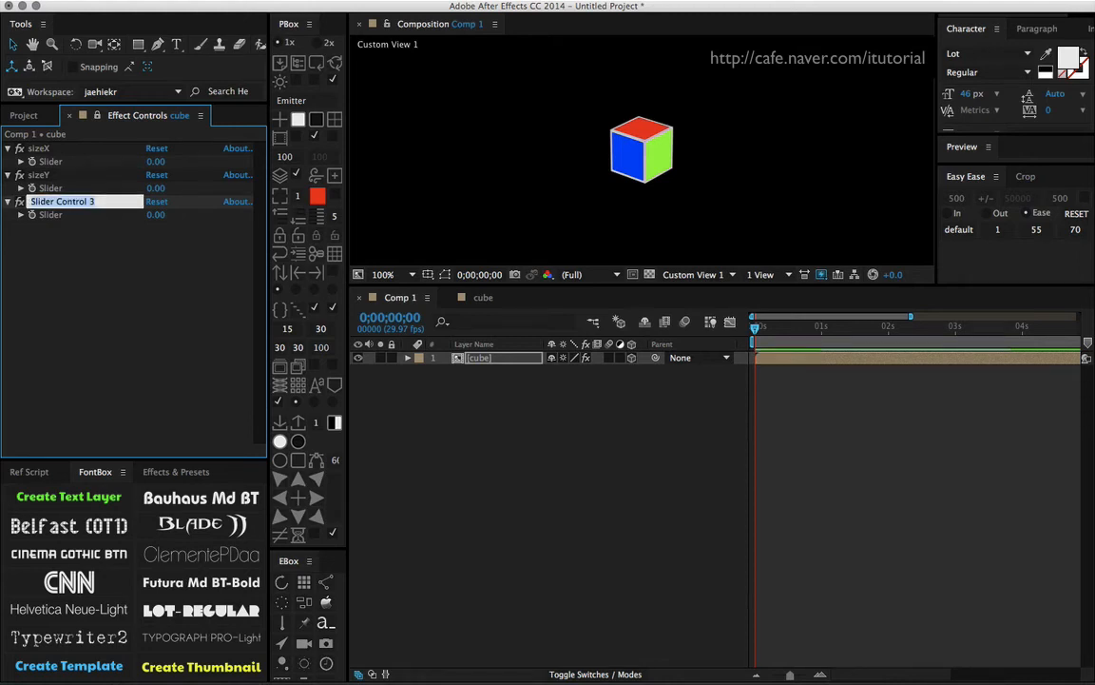
type("sizeZ")
key("Return")
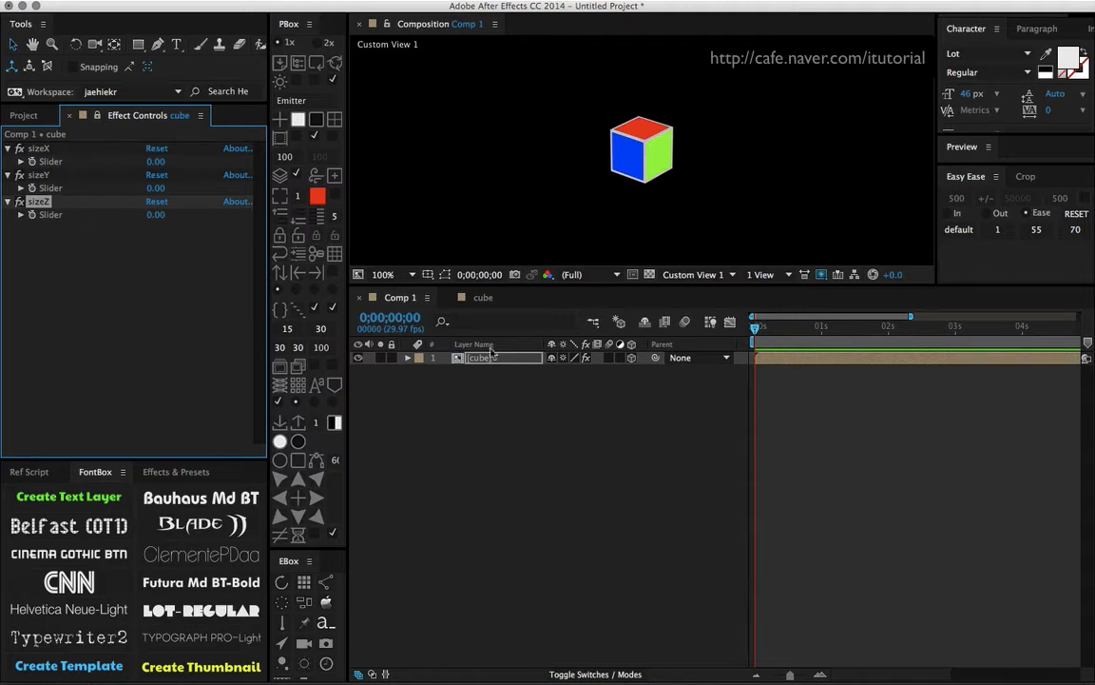
In the cube composition, add an expression to the master null's Scale with x linked to the sizeX slider.
left_click(495, 379)
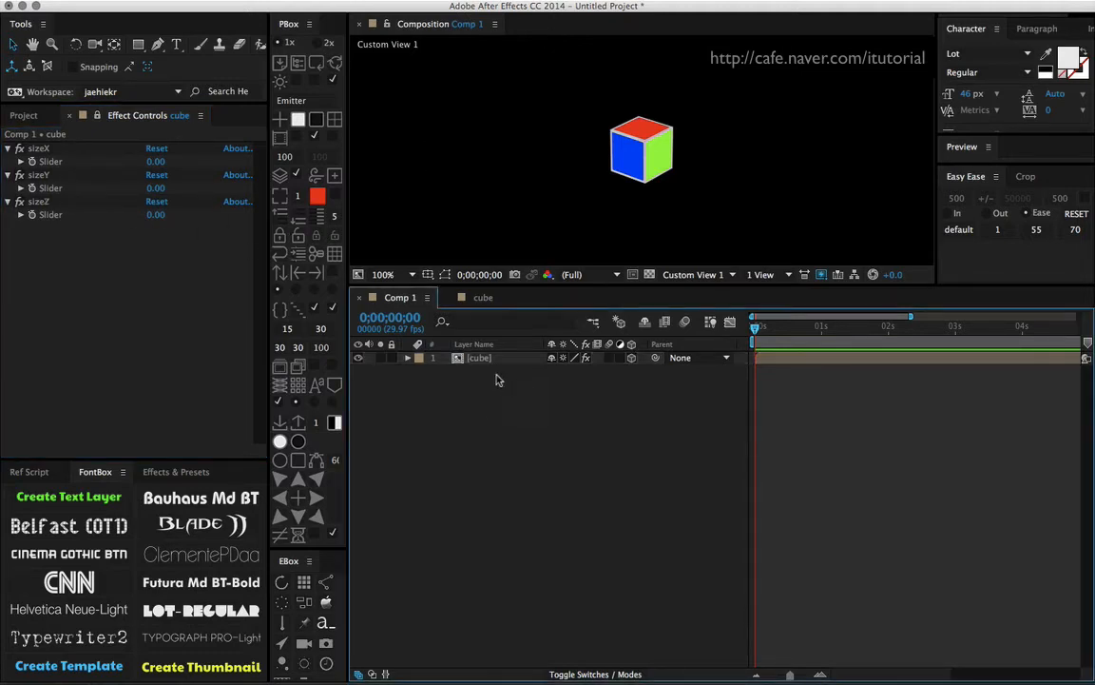
double_click(480, 358)
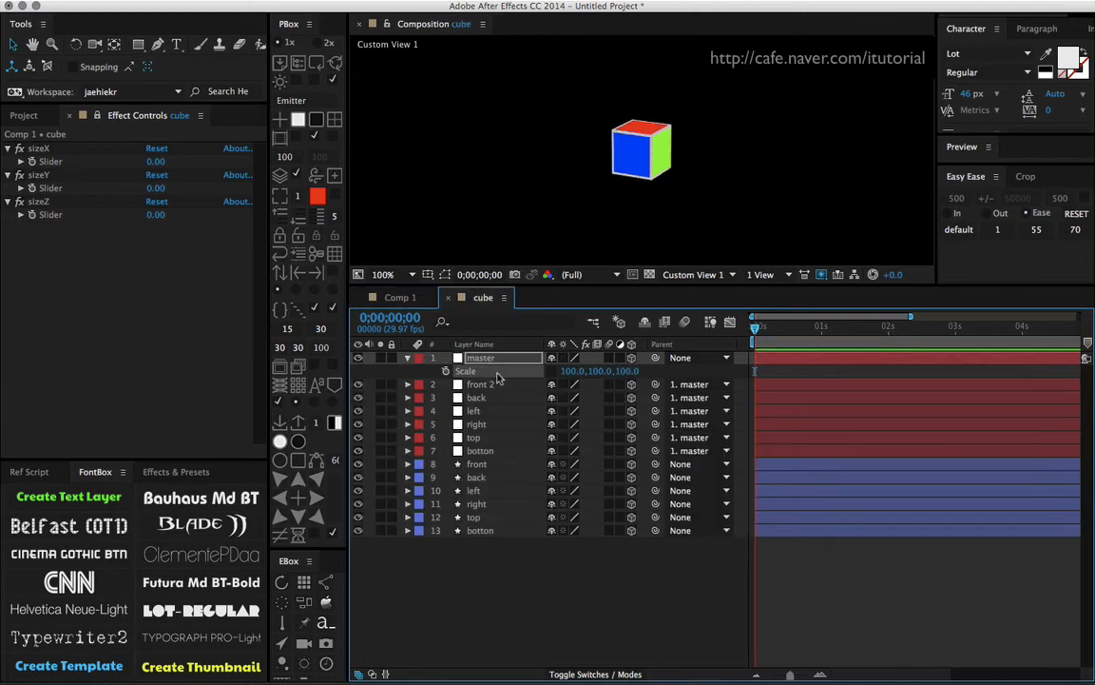
left_click(446, 371, "alt")
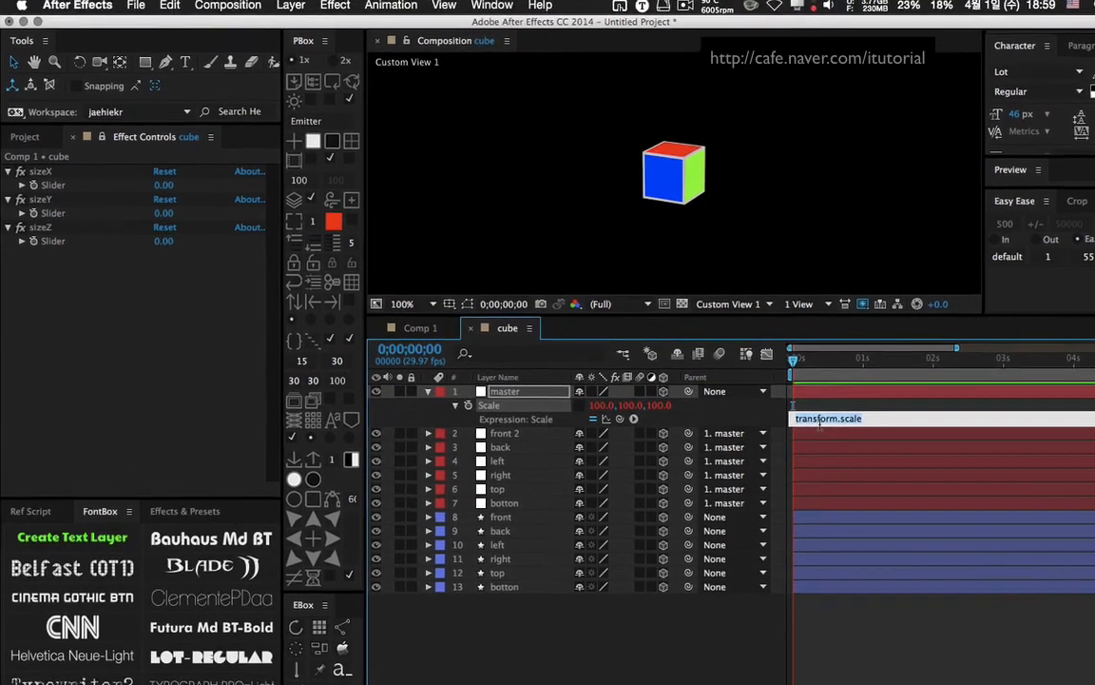
left_click_drag(780, 391, 785, 456)
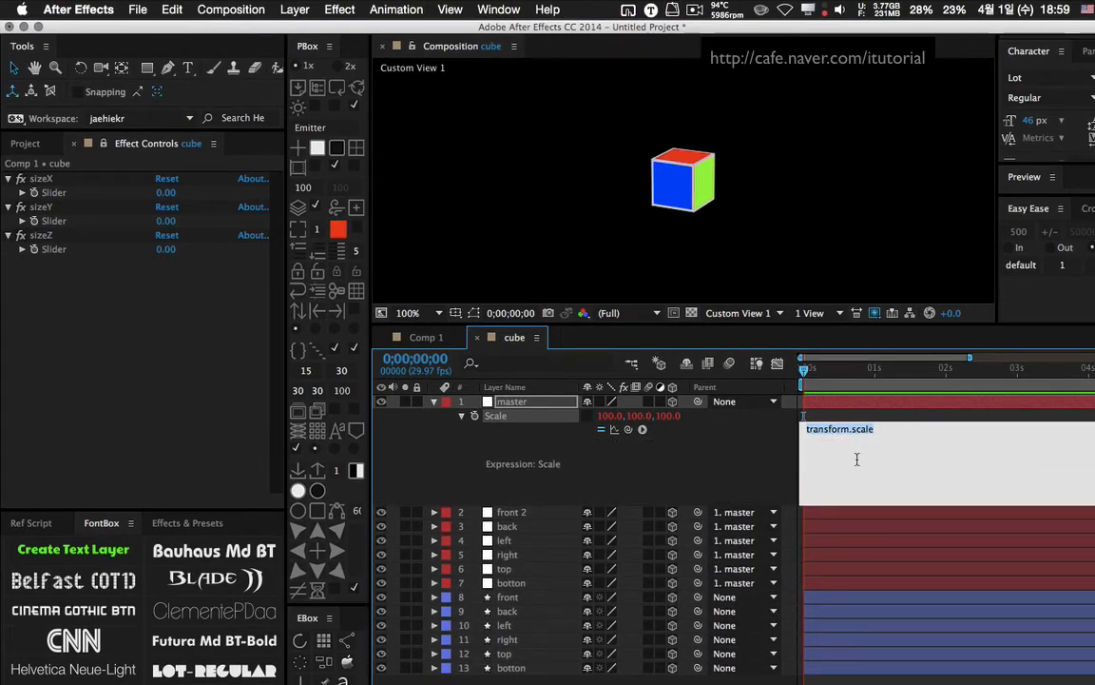
type("x =")
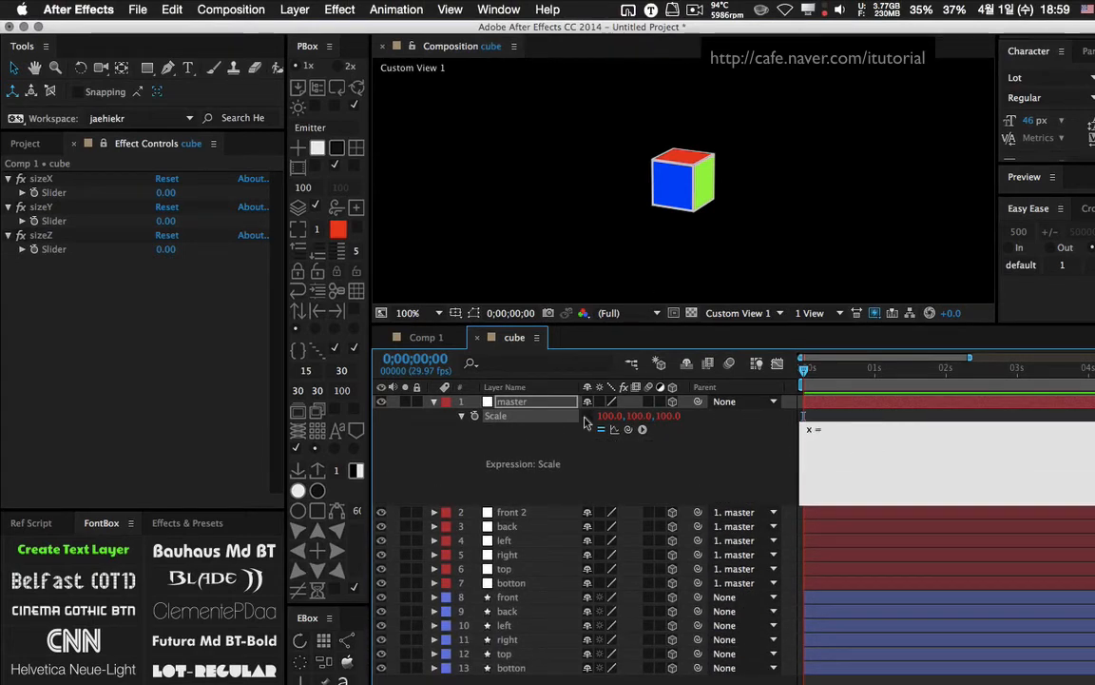
left_click_drag(627, 429, 61, 199)
type(";")
key("Return")
In the master null's Scale expression, link y to the sizeY slider and z to the sizeZ slider.
type("y =")
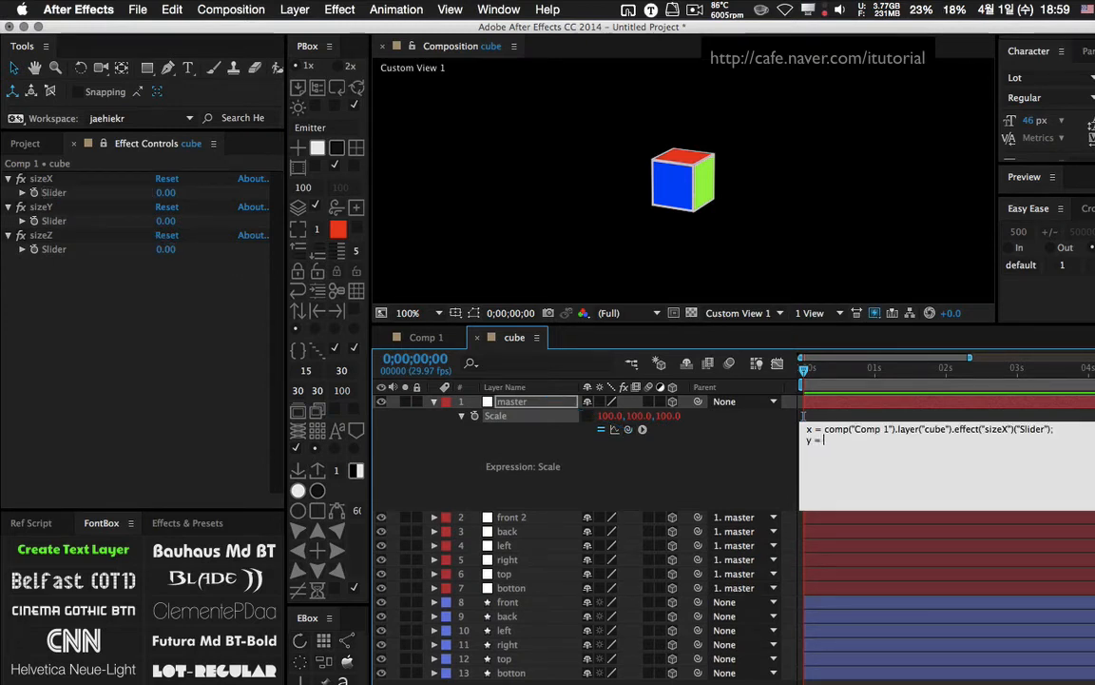
left_click_drag(627, 429, 59, 221)
type(";")
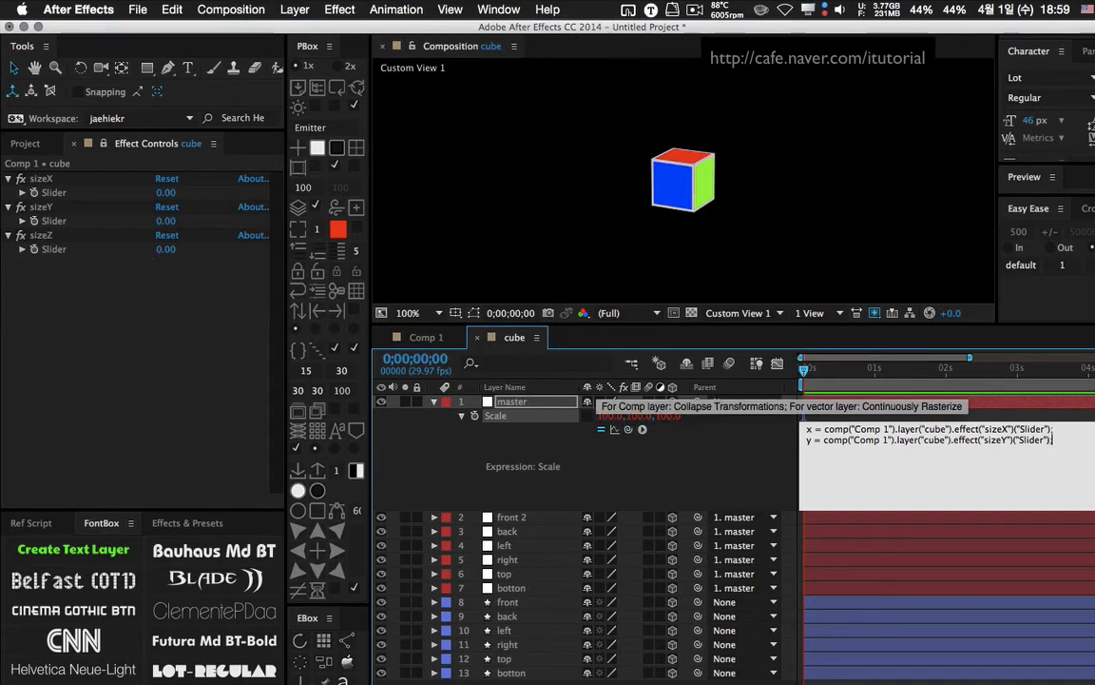
key("Return")
type("z")
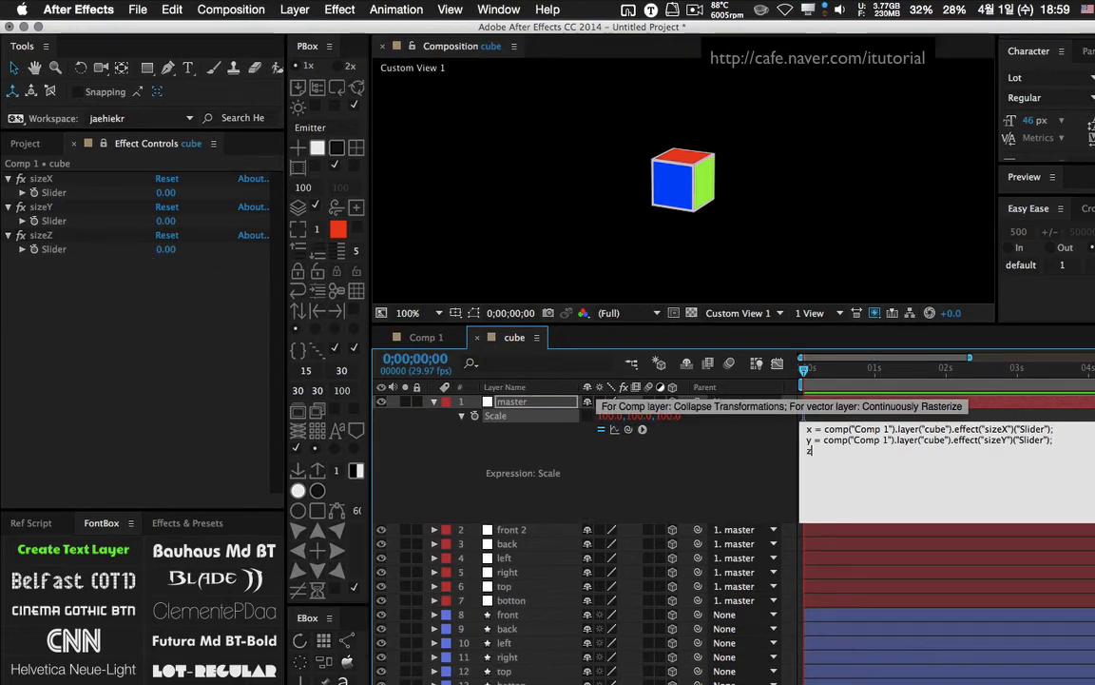
type(" =")
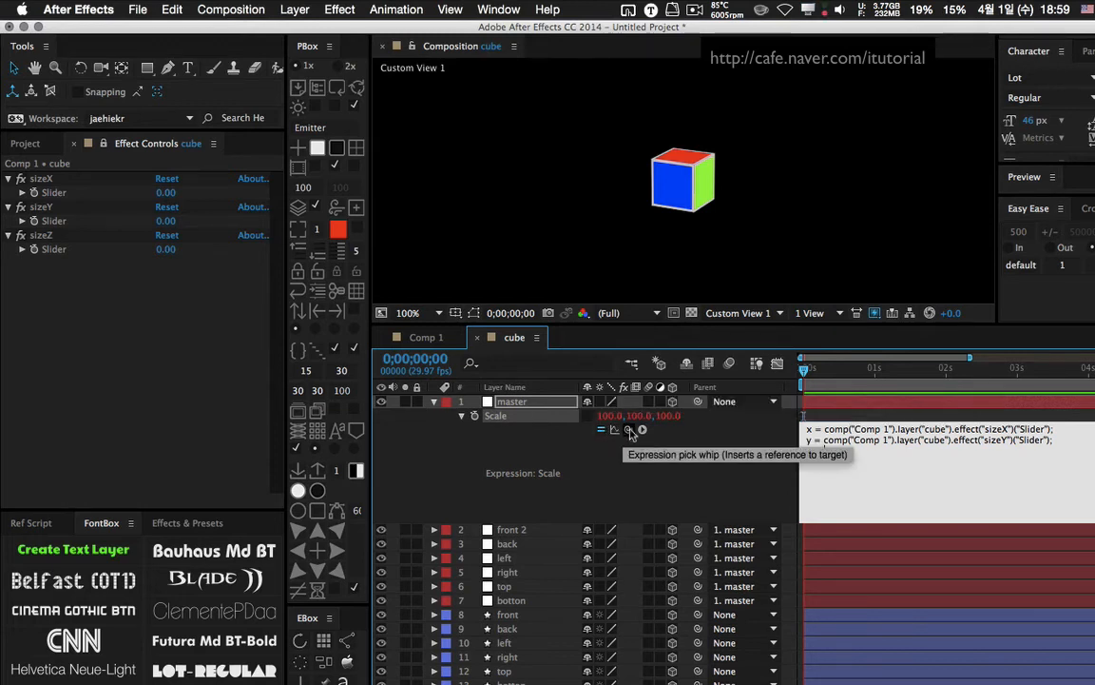
left_click_drag(628, 429, 83, 250)
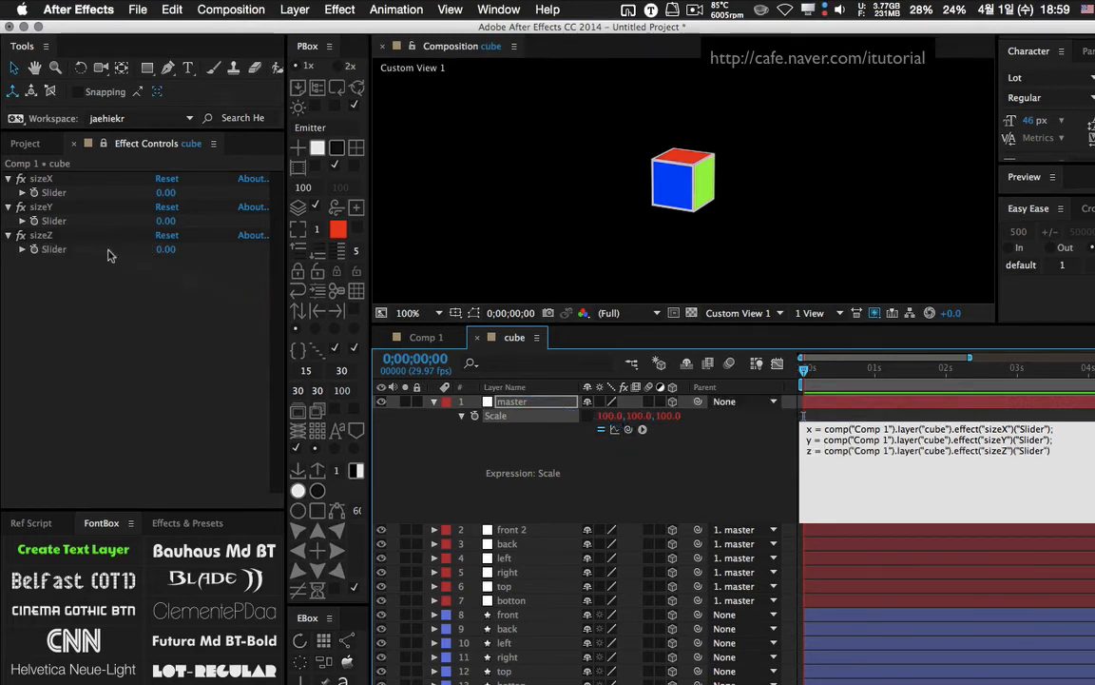
type(";")
Finish the master null's Scale expression with the output array [x,y,z] and apply it.
key("Return")
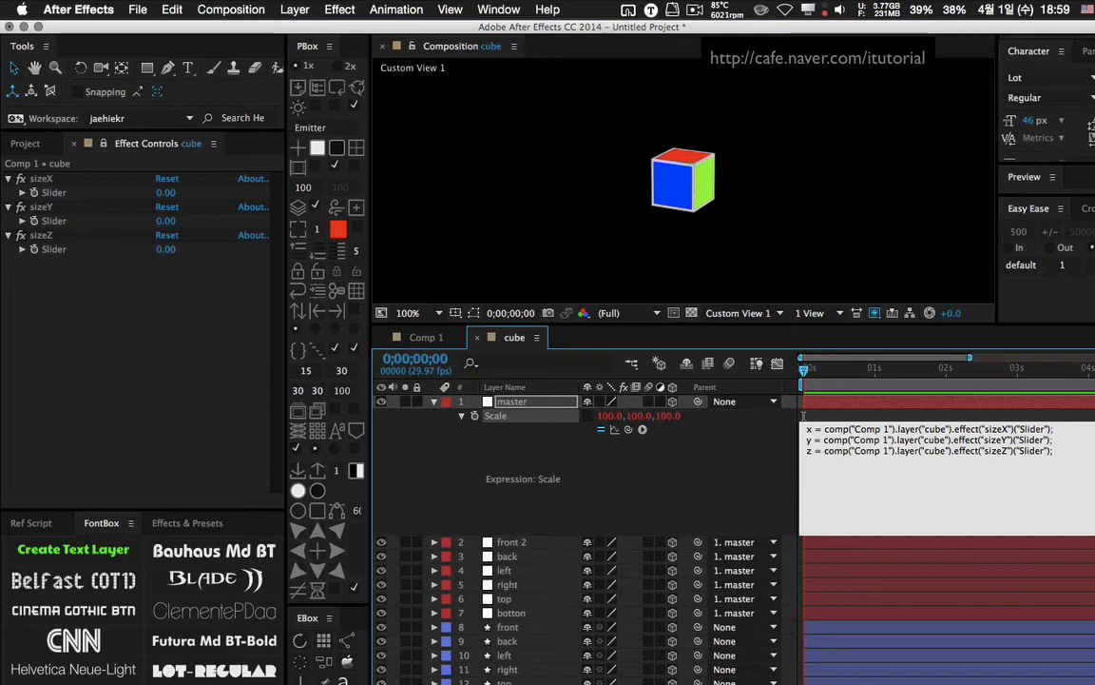
type("[x,y,z]")
left_click(724, 472)
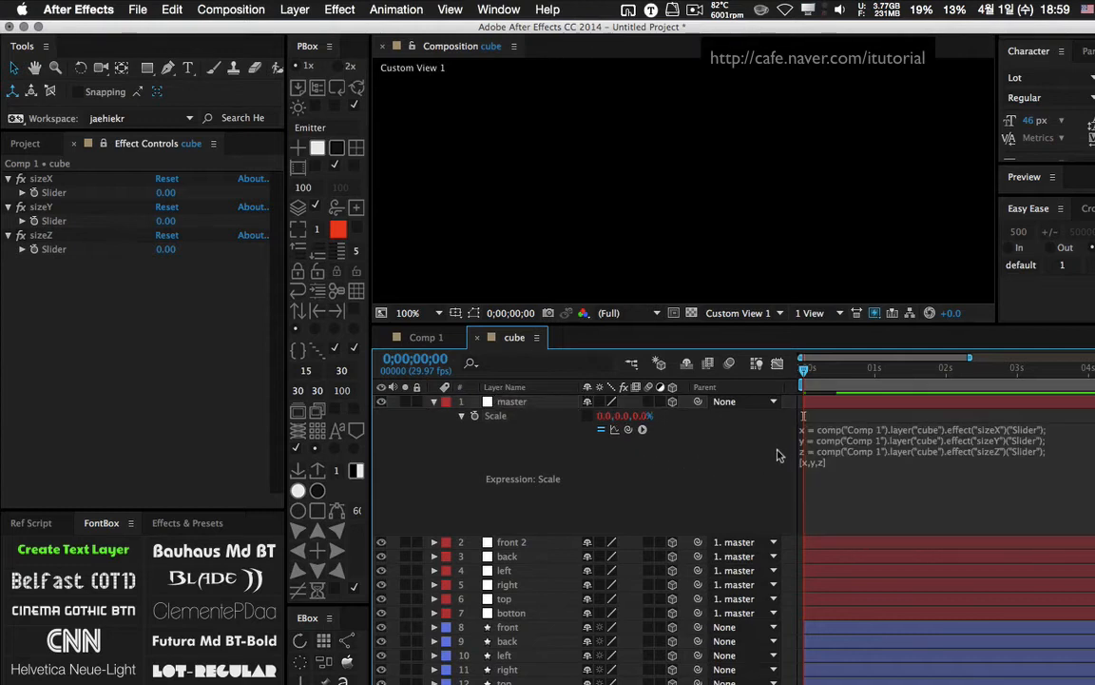
Set the cube layer's sizeX, sizeY and sizeZ sliders each to 100.
left_click(190, 248)
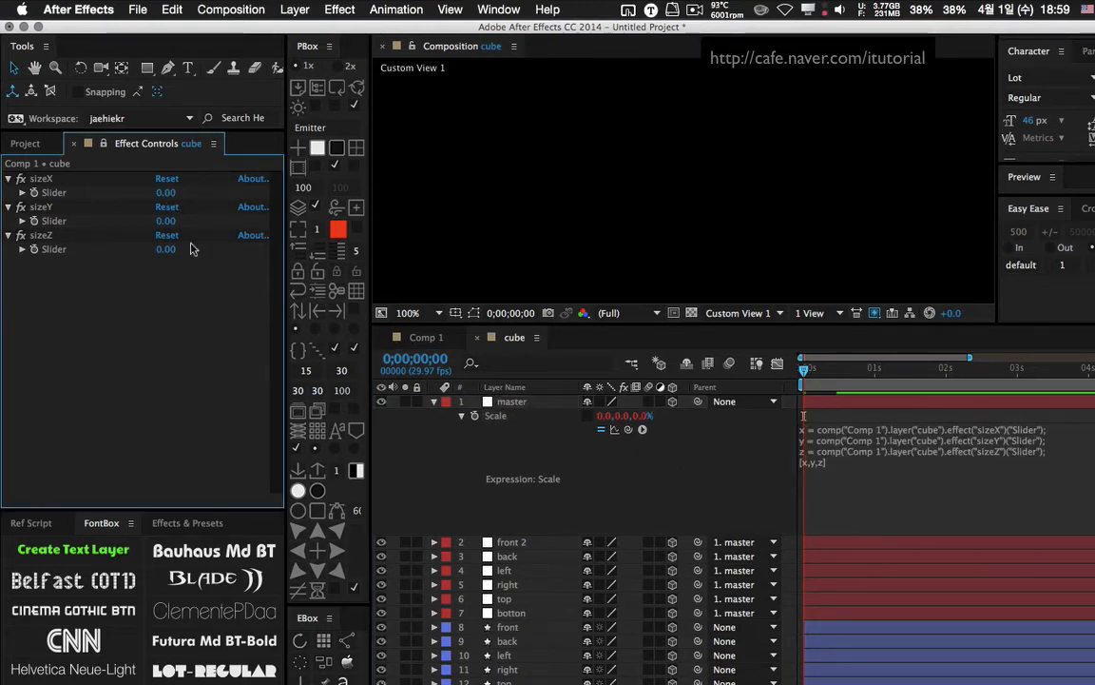
left_click(167, 193)
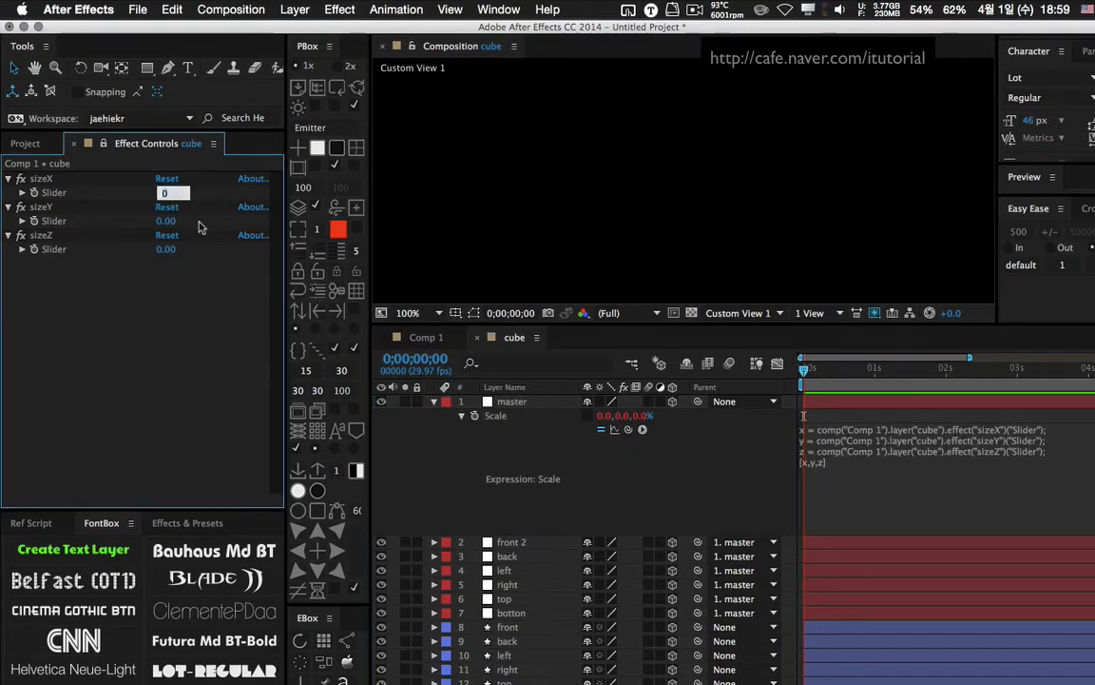
type("100")
key("Tab")
type("100")
key("Tab")
type("10")
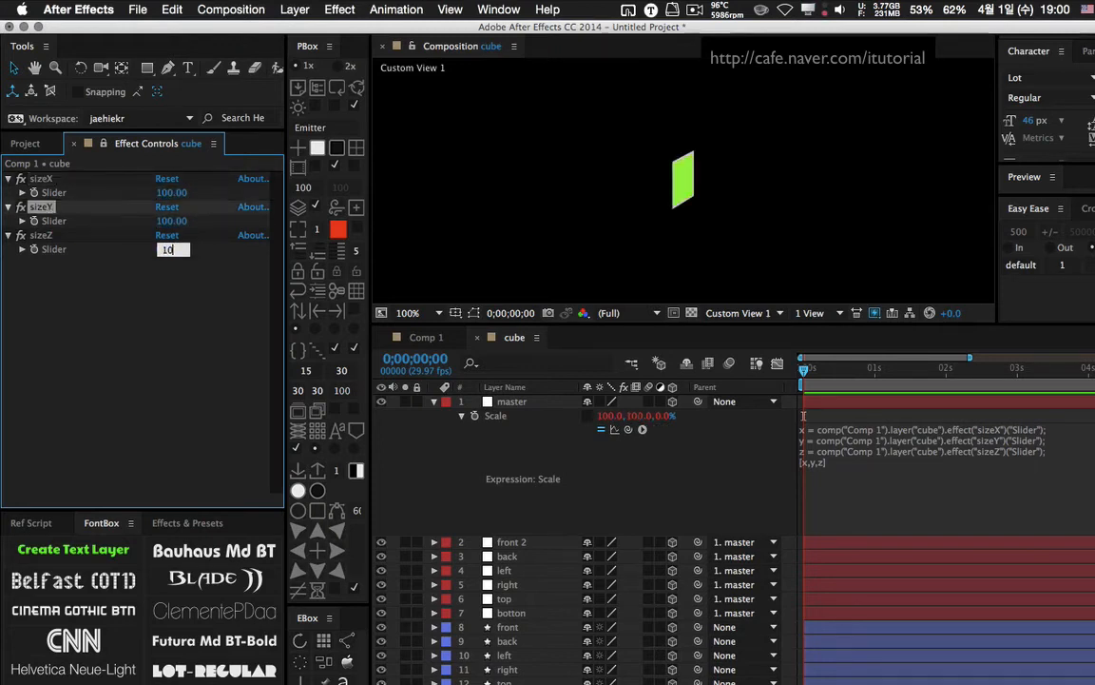
type("0")
key("Return")
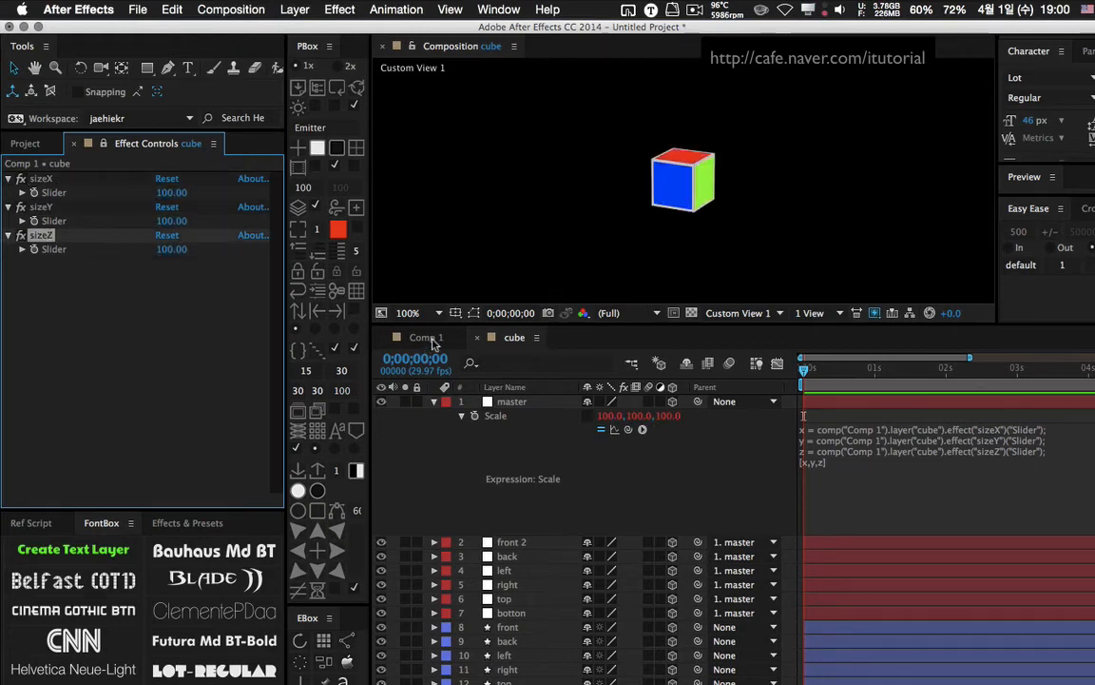
Return to Comp 1, try out the cube layer's size sliders and undo the test changes.
left_click(433, 342)
left_click_drag(166, 192, 314, 188)
key("super+z")
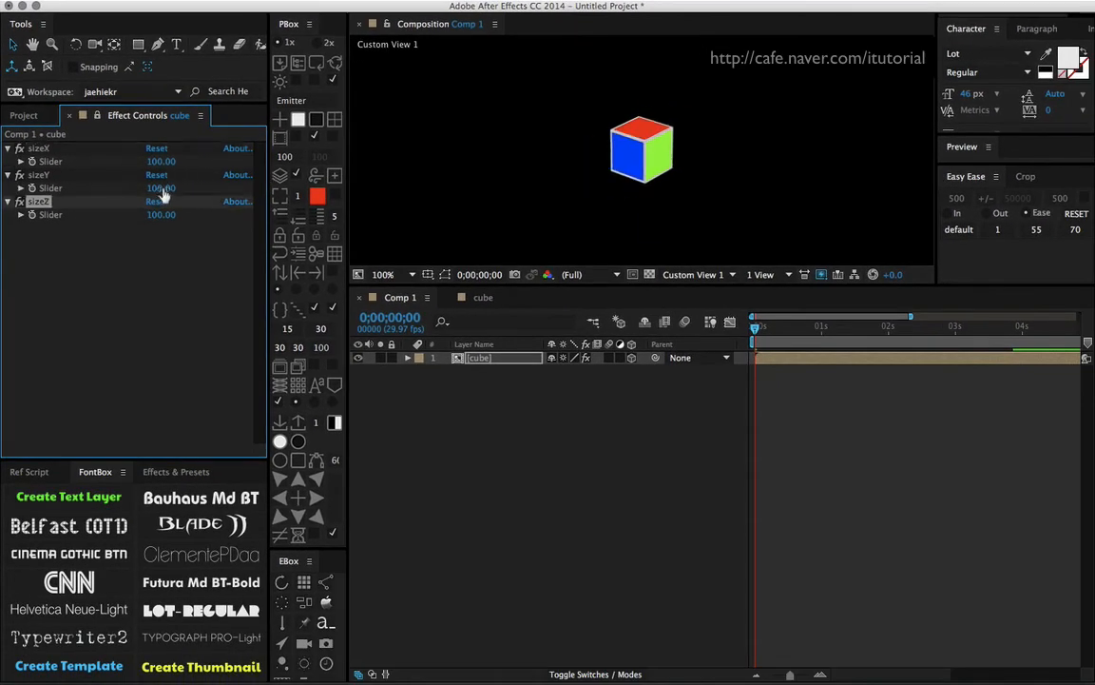
left_click_drag(162, 193, 228, 230)
key("super+z")
key("super+z")
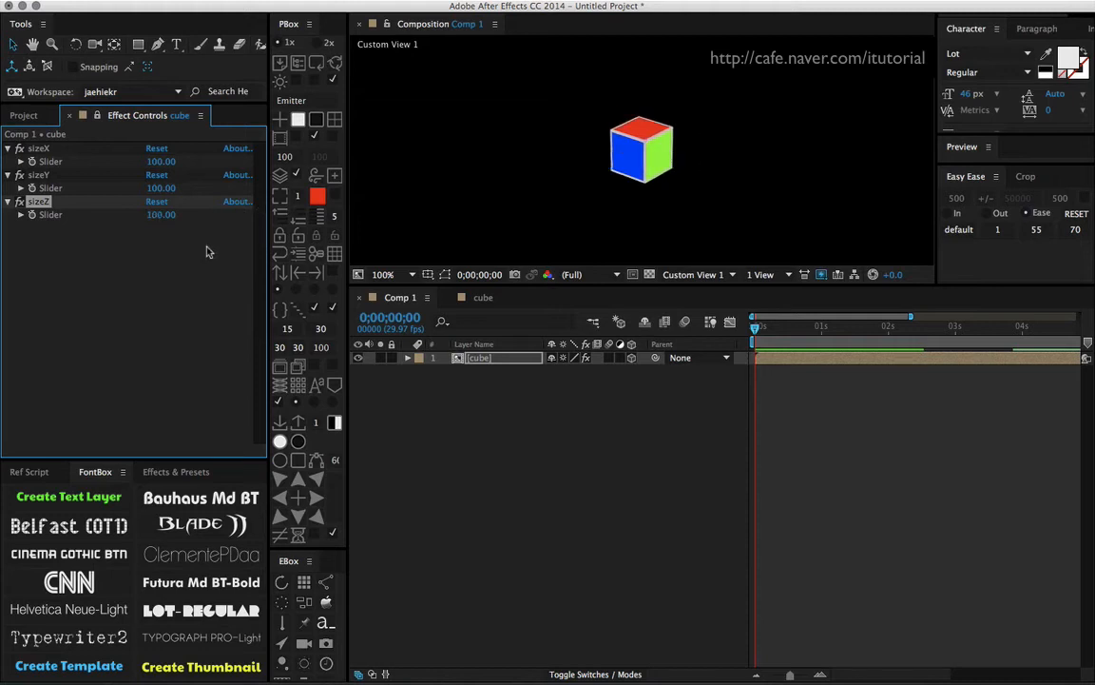
Deselect the cube layer, unlock its effect controls display and show the project's items.
left_click(492, 380)
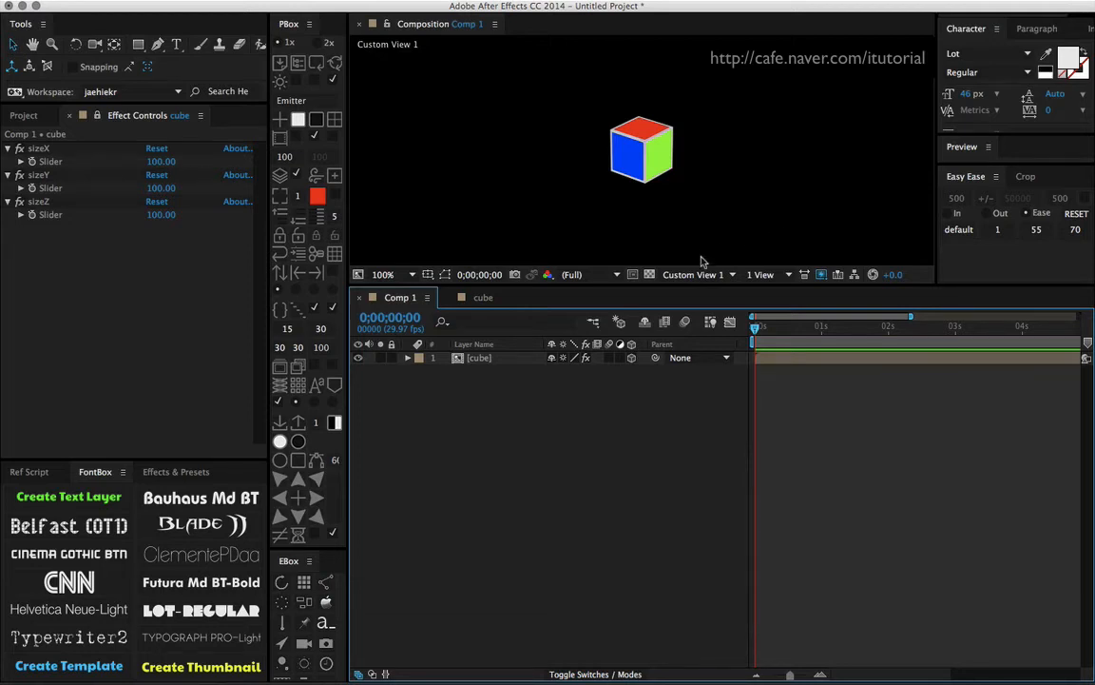
left_click(94, 113)
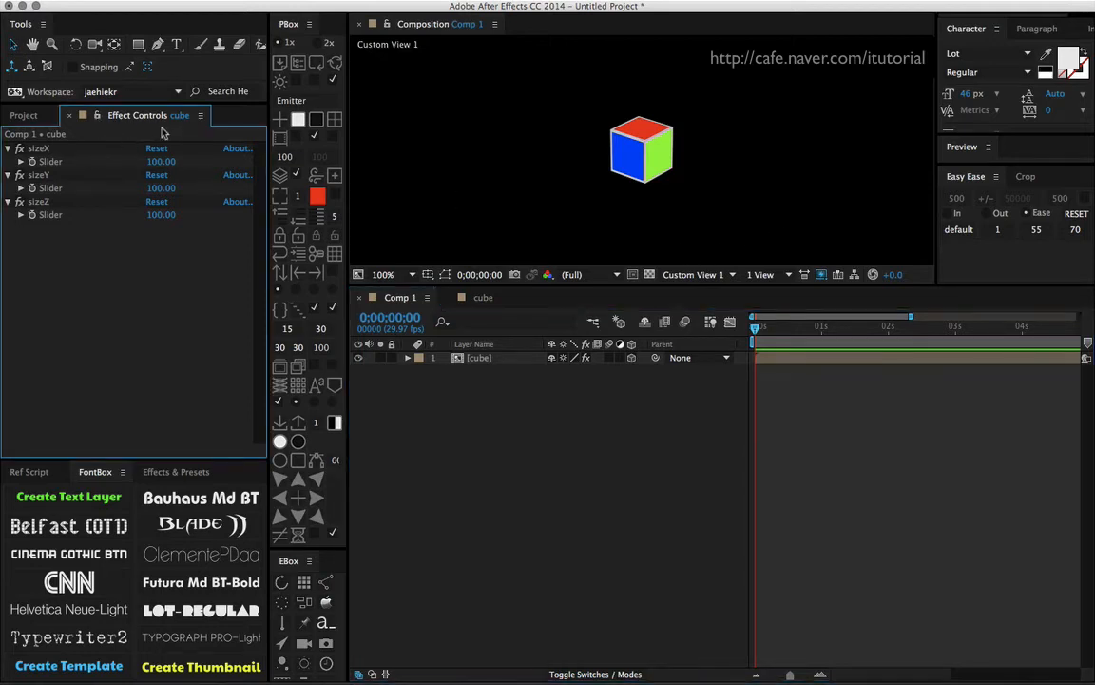
left_click(39, 115)
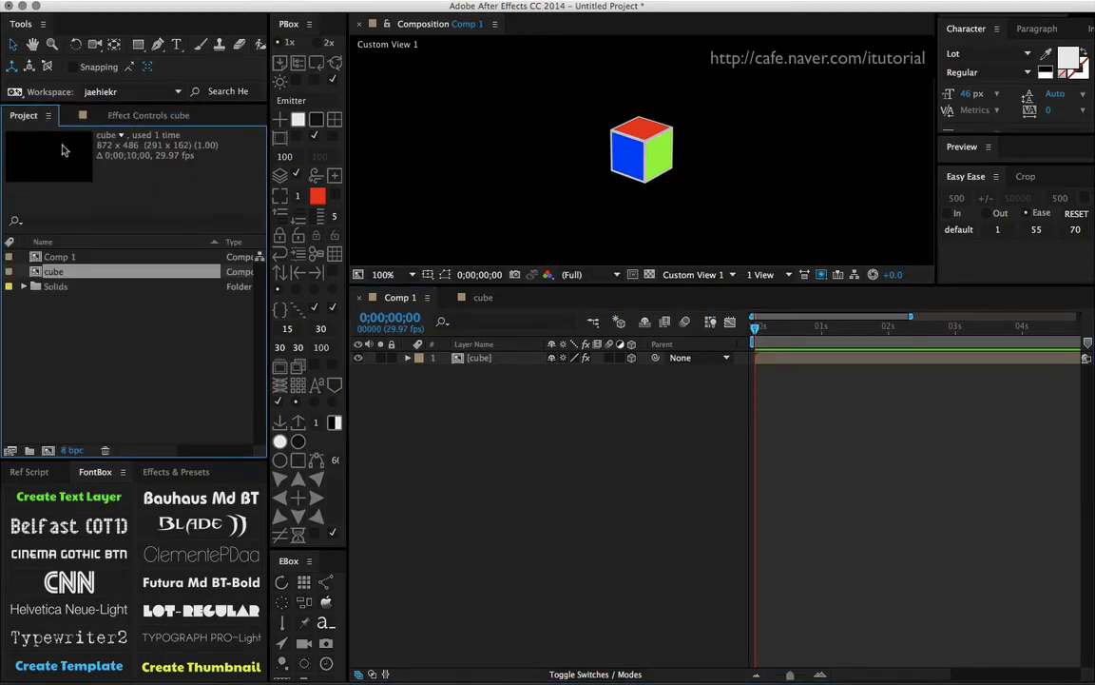
Duplicate the cube layer in Comp 1 and move the copy forward along its X axis, clear of the original.
left_click(492, 360)
key("super+d")
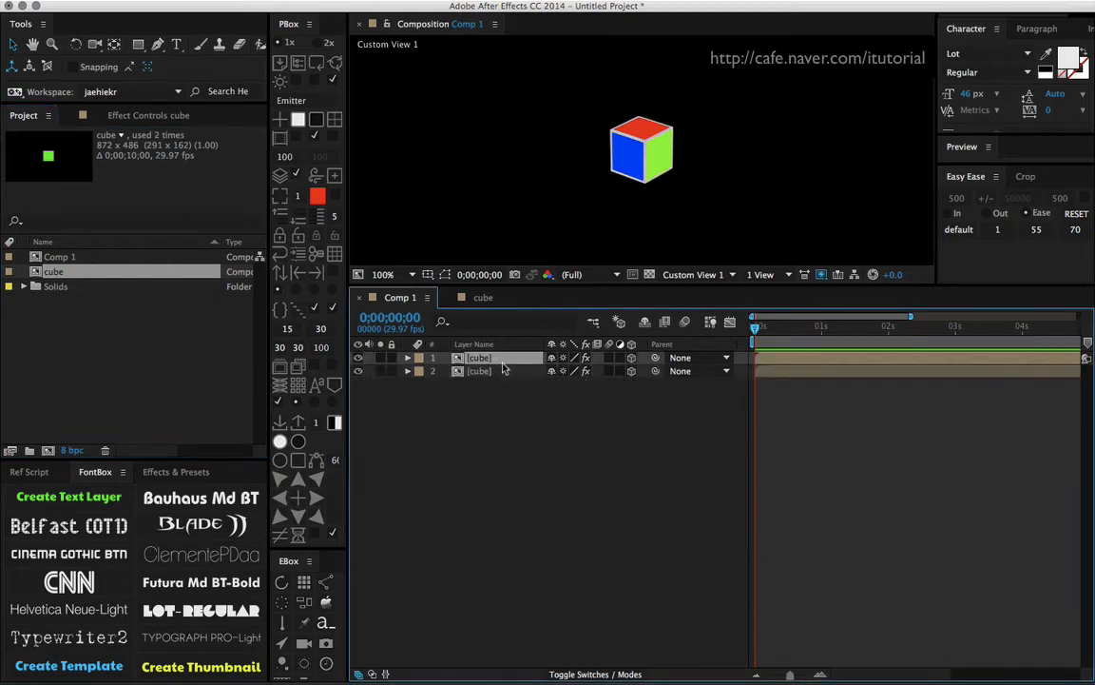
left_click(642, 158)
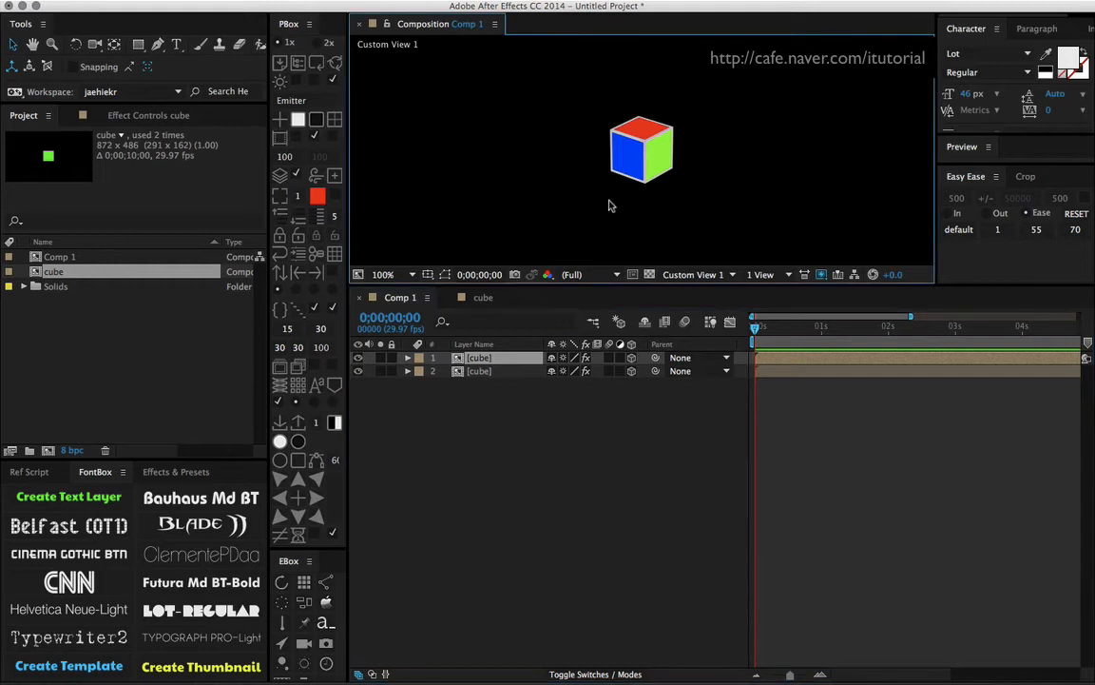
key("super+shift+h")
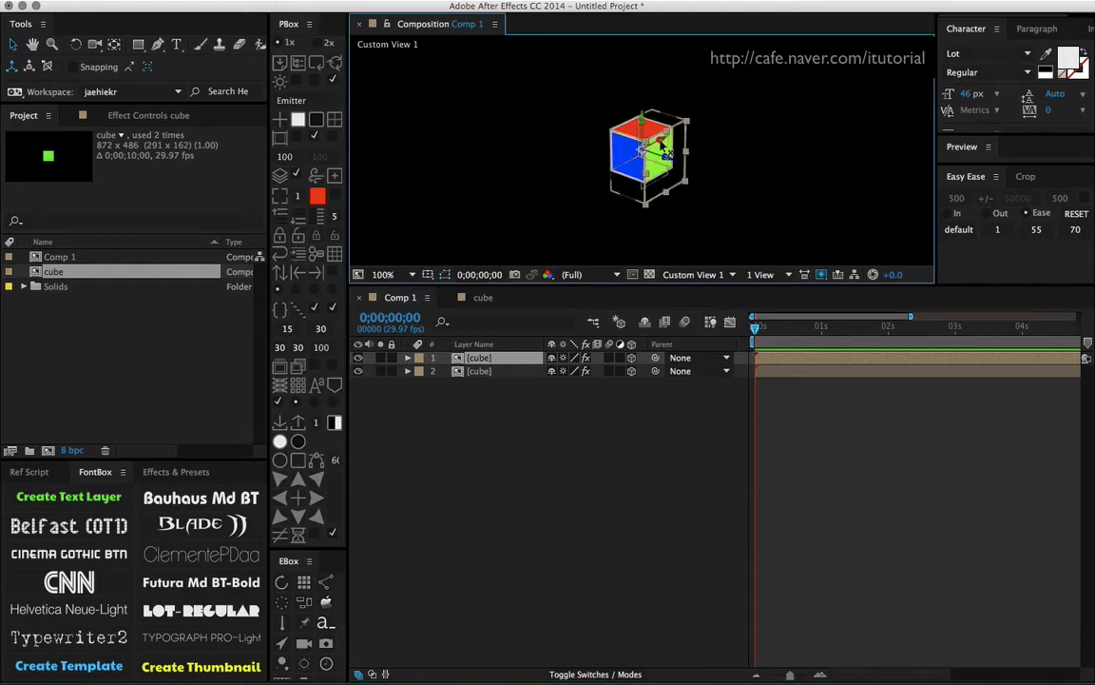
left_click_drag(663, 147, 613, 174)
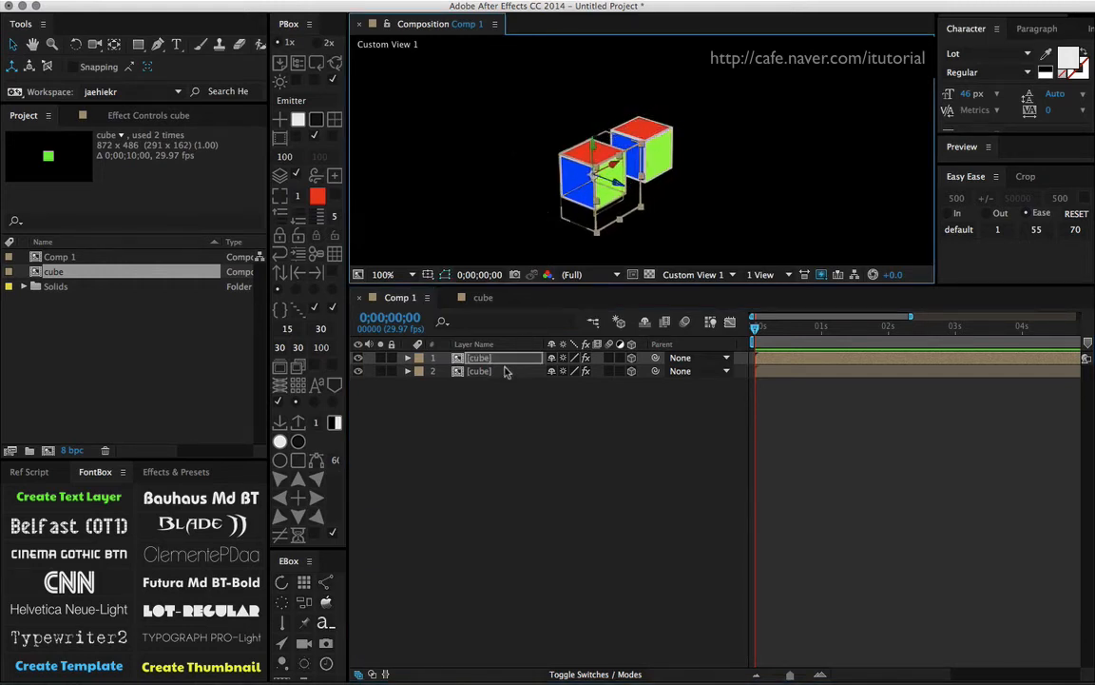
Test the duplicated cube layer by raising its sizeX slider to 237, and delete the duplicate.
left_click(150, 115)
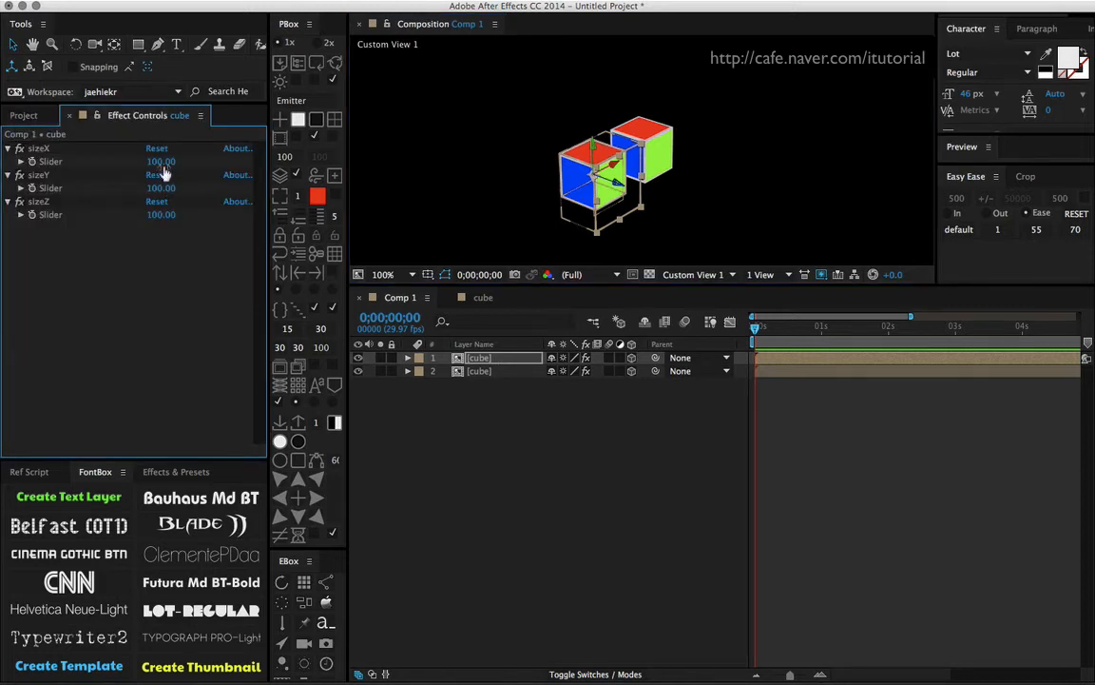
left_click_drag(164, 167, 265, 161)
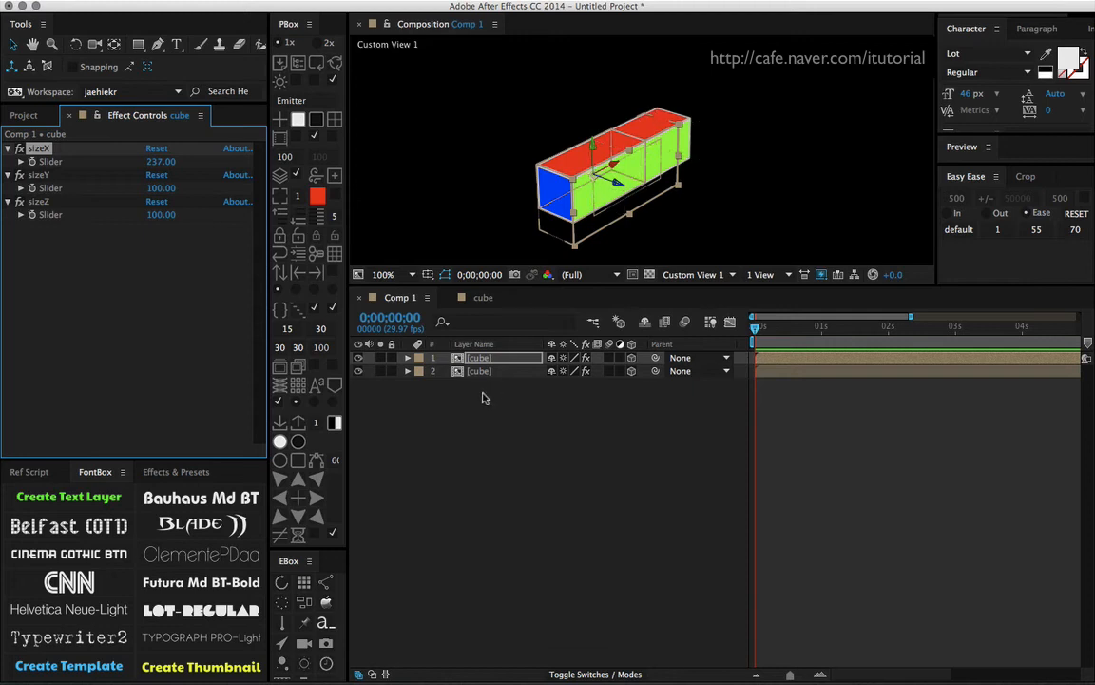
key("Delete")
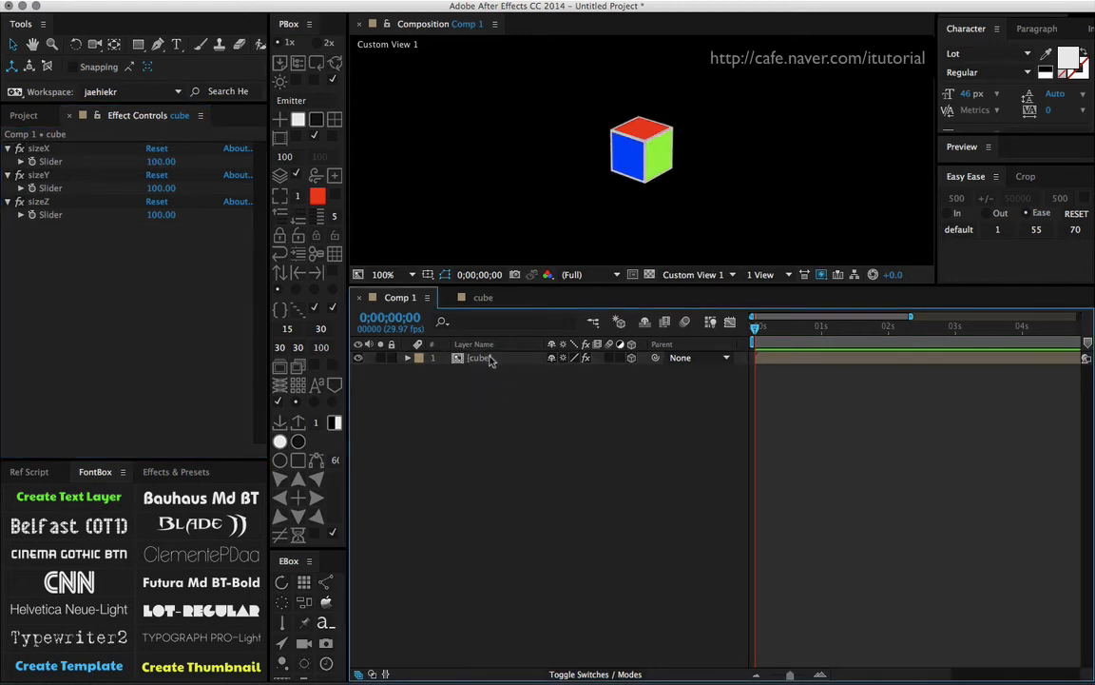
Duplicate the cube composition in the project and place the copy in Comp 1 below the cube layer.
left_click(27, 115)
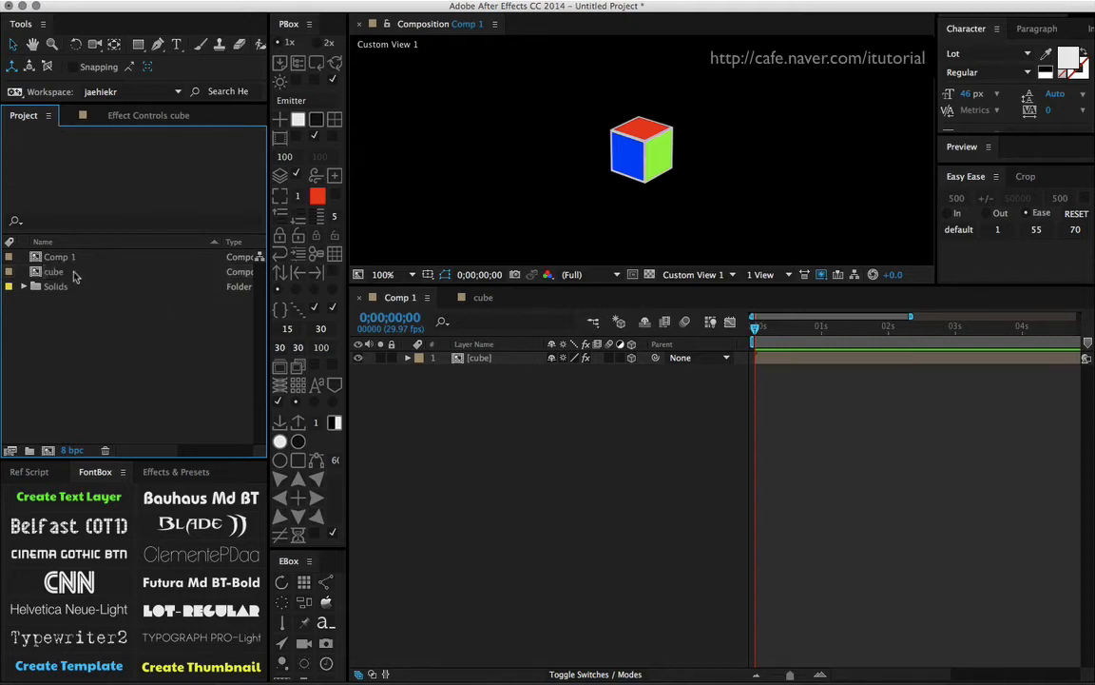
key("super+d")
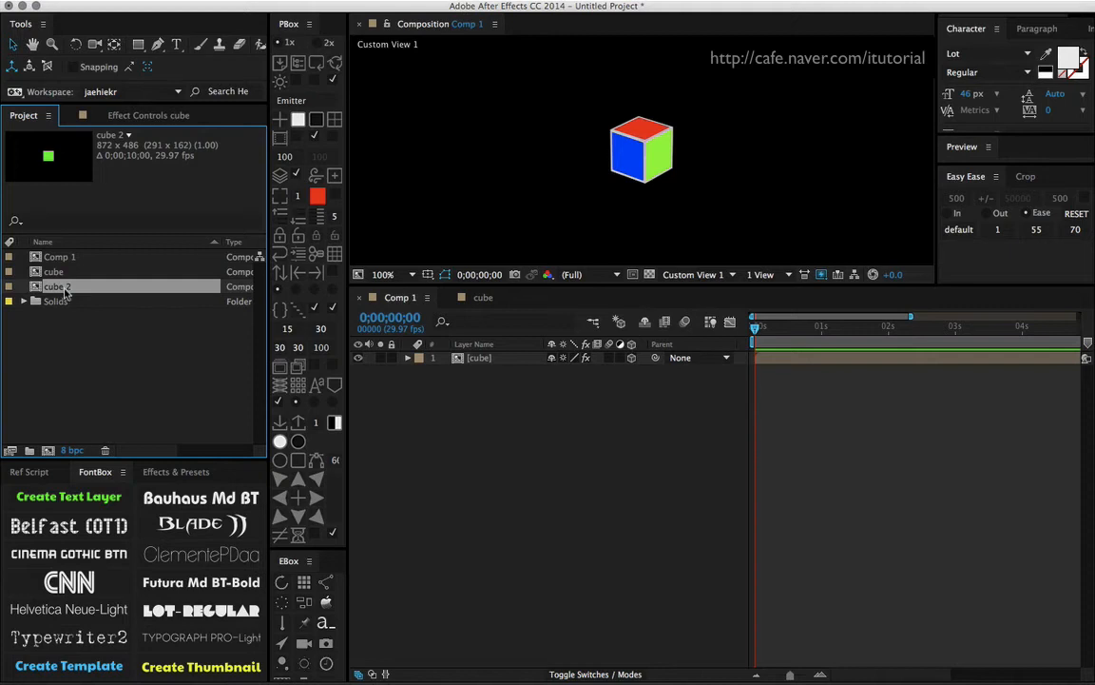
left_click_drag(59, 289, 458, 407)
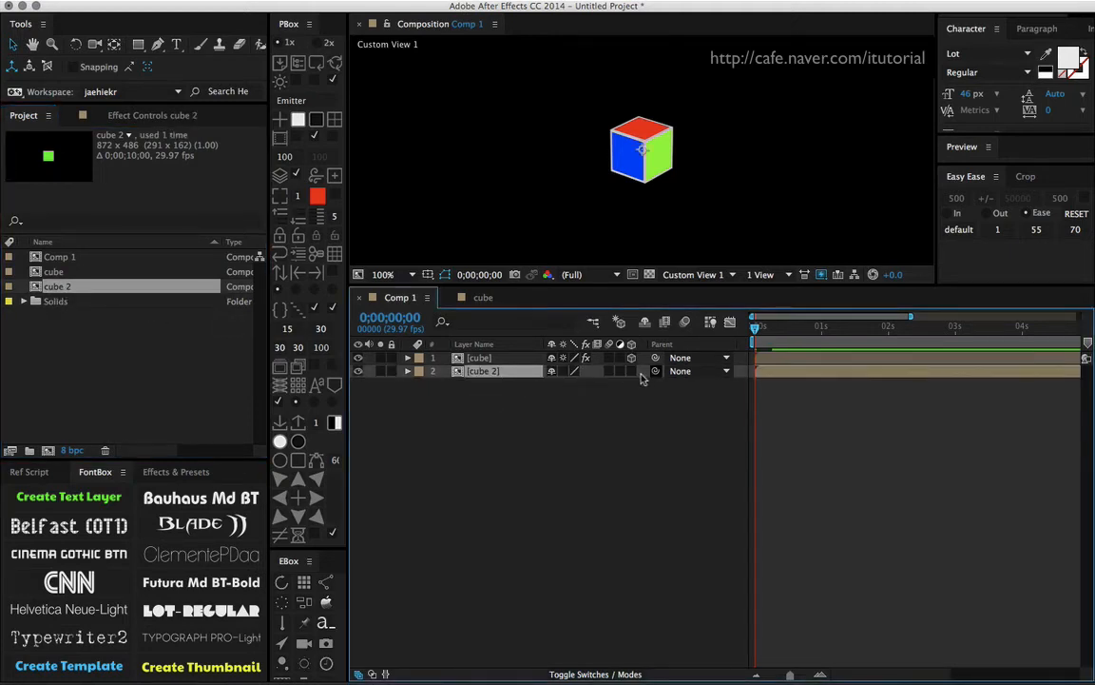
Make the cube 2 layer 3D with collapsed transformations and move it along its X axis away from the original cube.
left_click(563, 371)
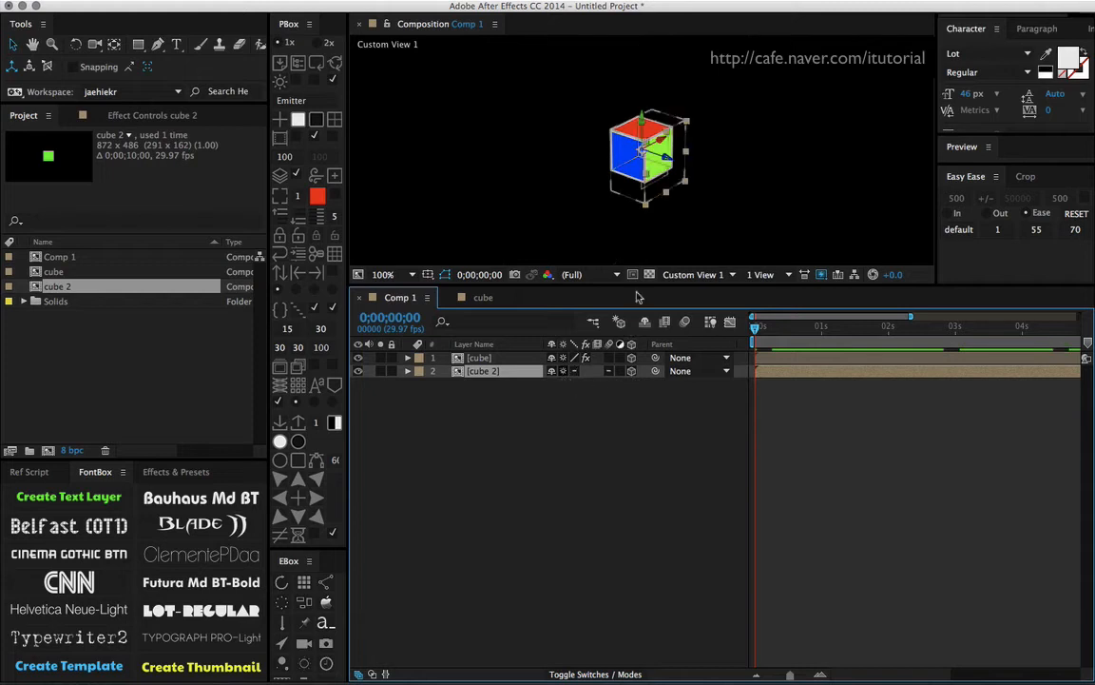
left_click_drag(661, 141, 463, 246)
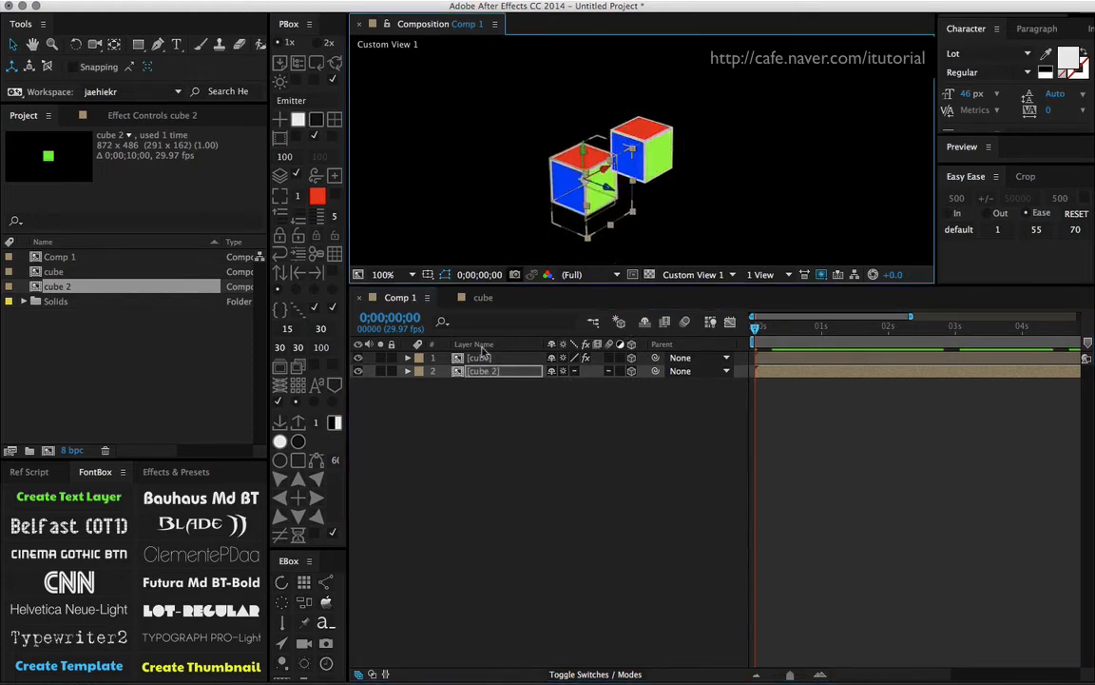
left_click(435, 333)
Compare the effect controls of the cube and cube 2 layers.
left_click(167, 114)
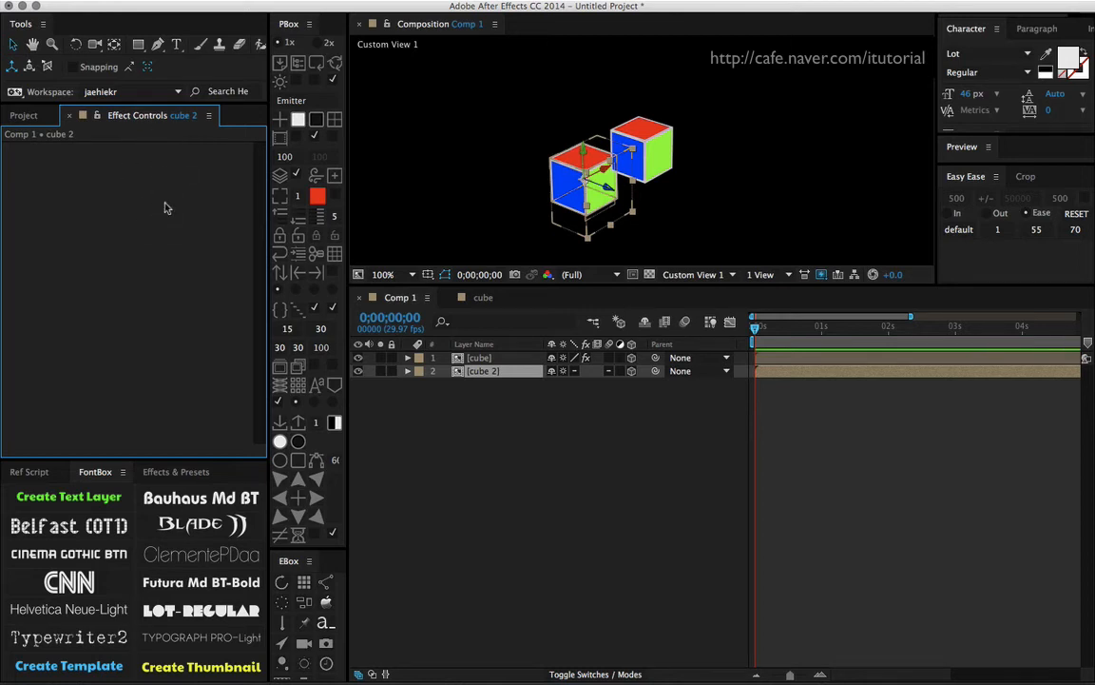
left_click(473, 358)
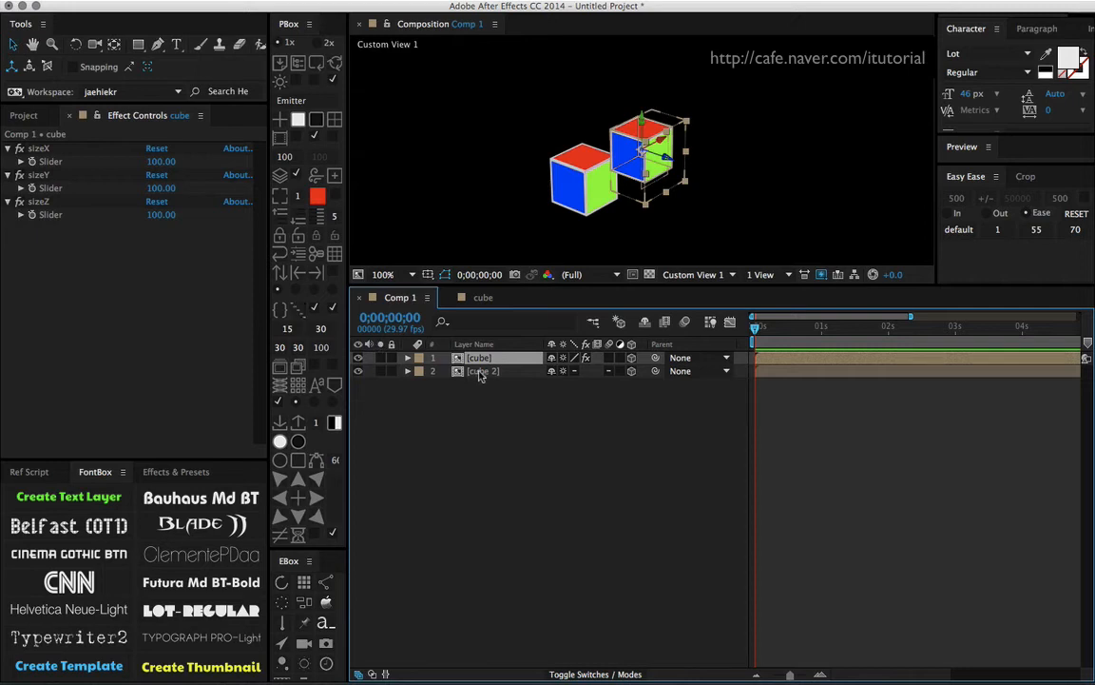
left_click(475, 371)
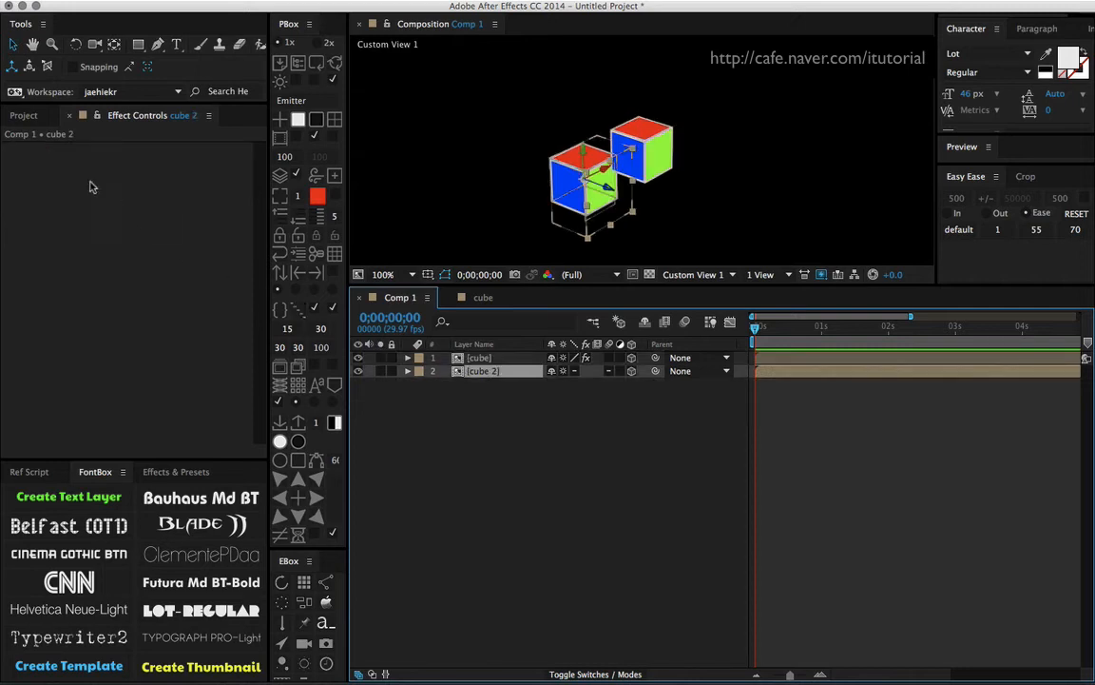
Delete the cube 2 layer from Comp 1 and the cube 2 composition from the project.
left_click(36, 114)
left_click(451, 381)
left_click(455, 371)
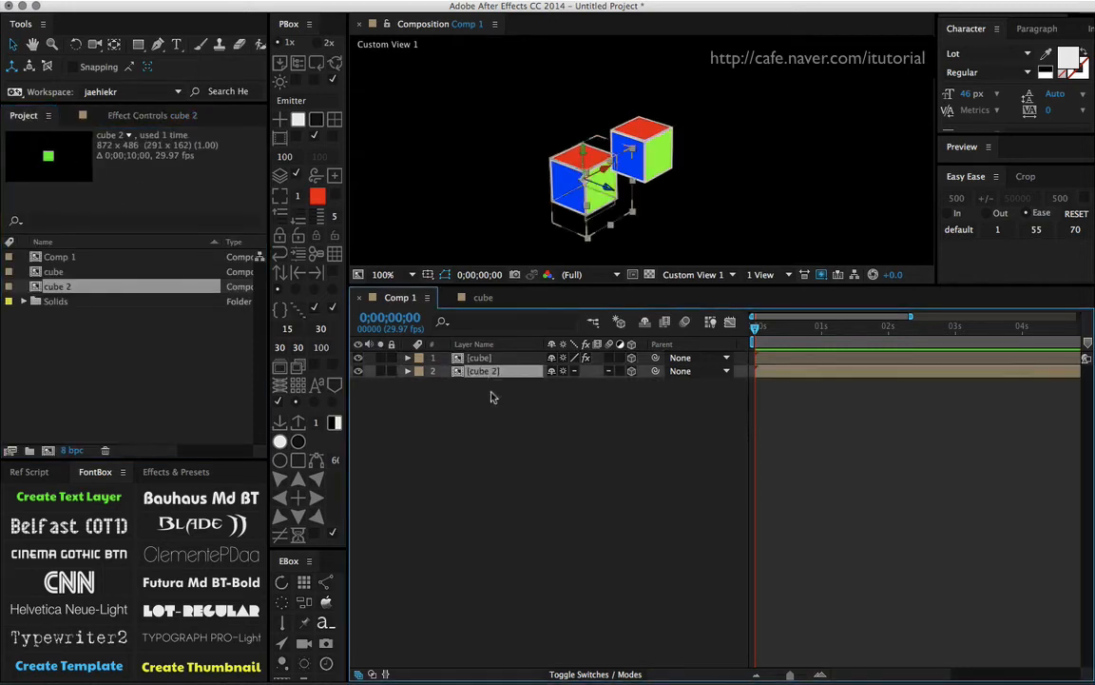
key("Delete")
left_click(71, 319)
left_click(57, 287)
key("Delete")
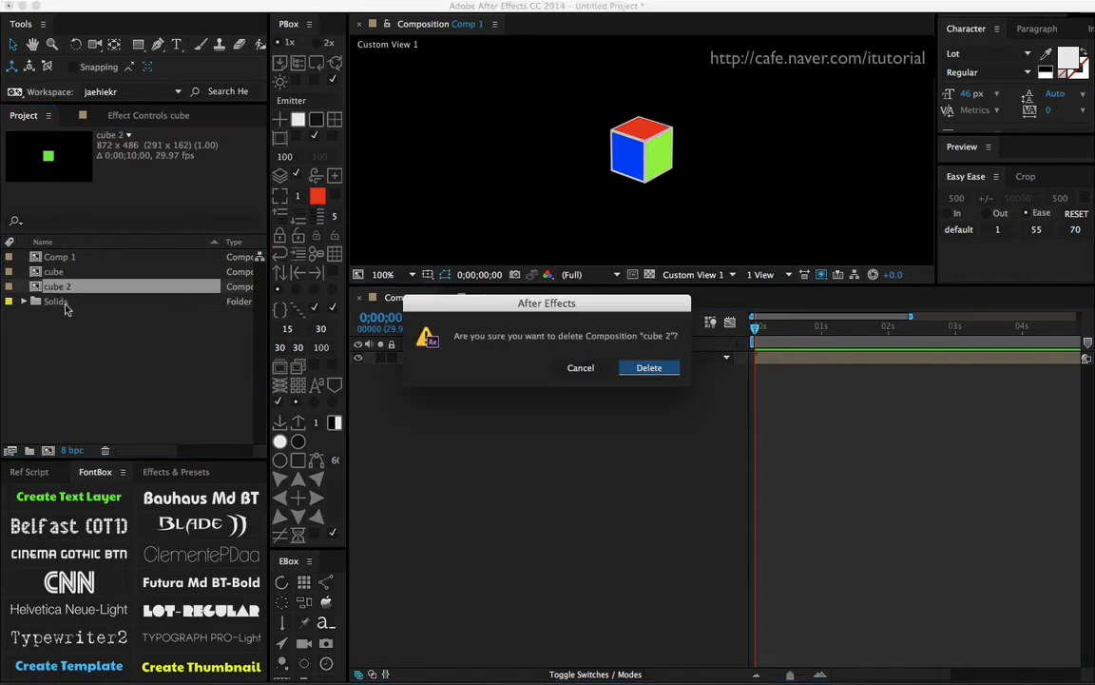
left_click(649, 367)
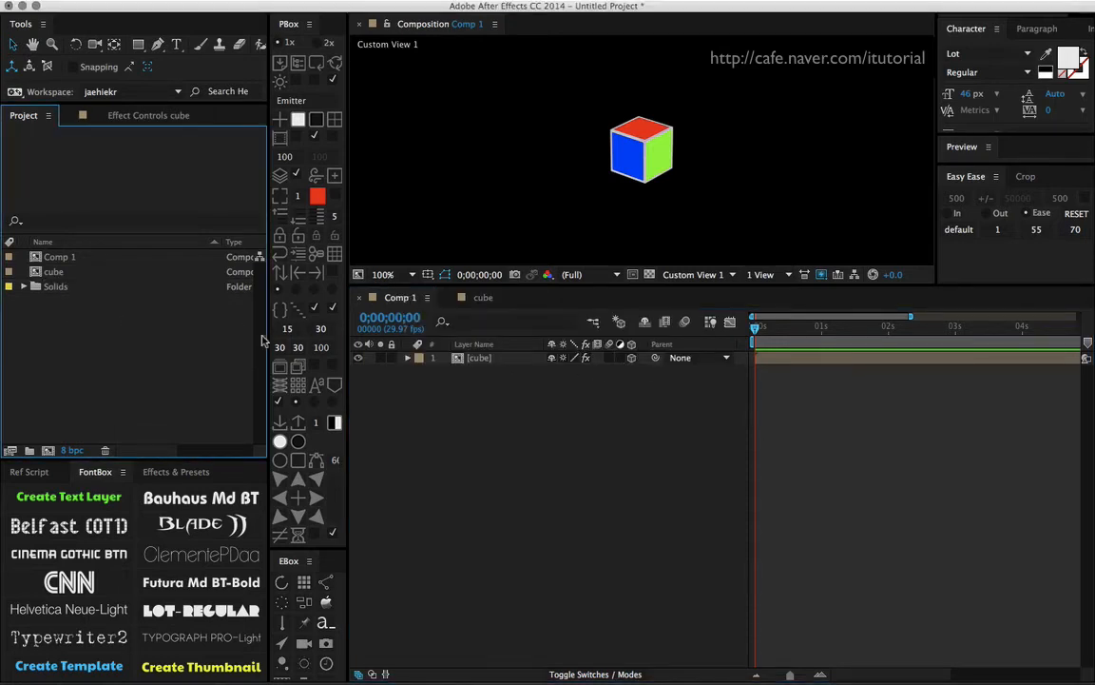
Try a sizeX slider value of 139 on the cube layer and undo it.
left_click(493, 361)
left_click(145, 114)
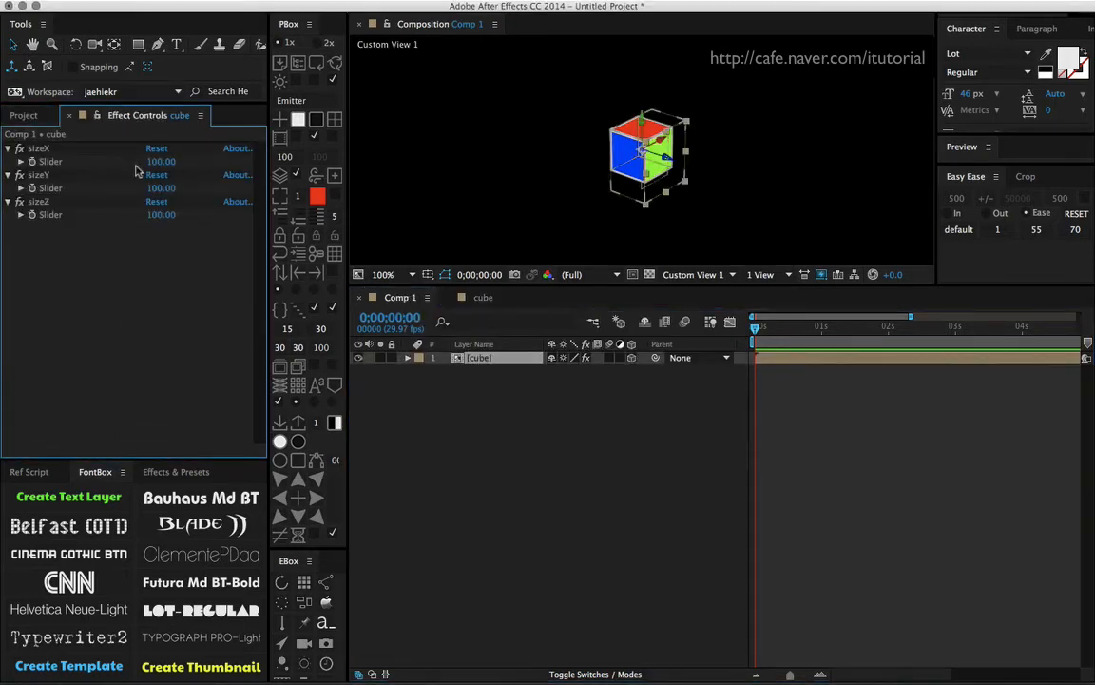
left_click_drag(163, 162, 203, 163)
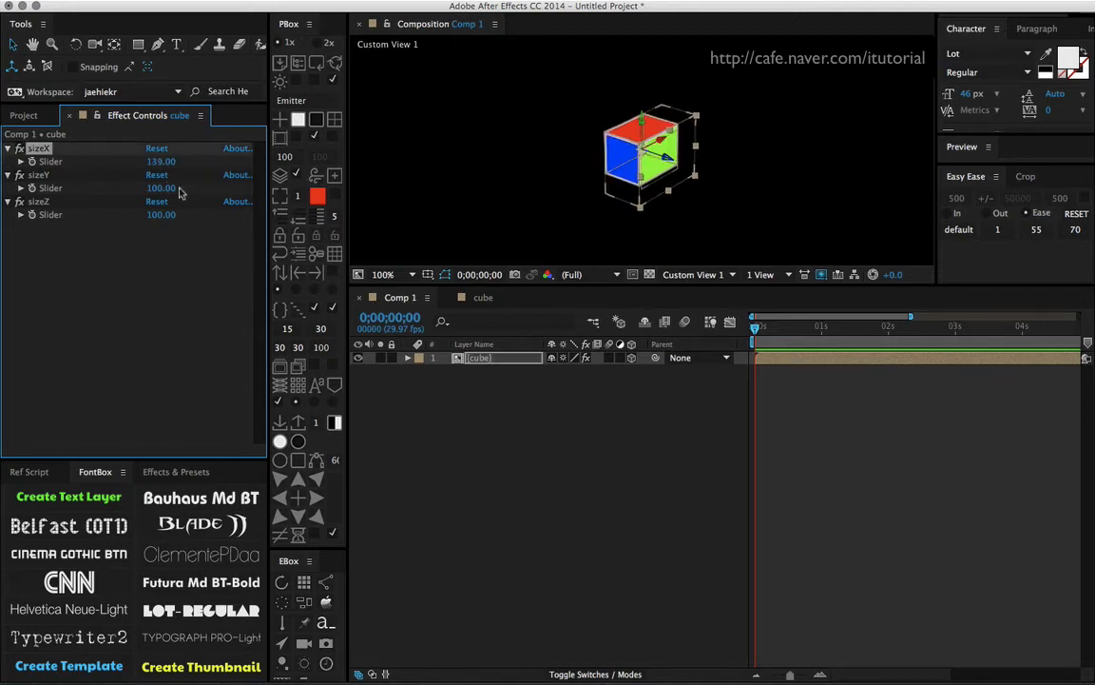
key("super+z")
Duplicate the cube layer in Comp 1 and replace the upper layer's source with a duplicate of the cube composition.
left_click(490, 379)
left_click(483, 360)
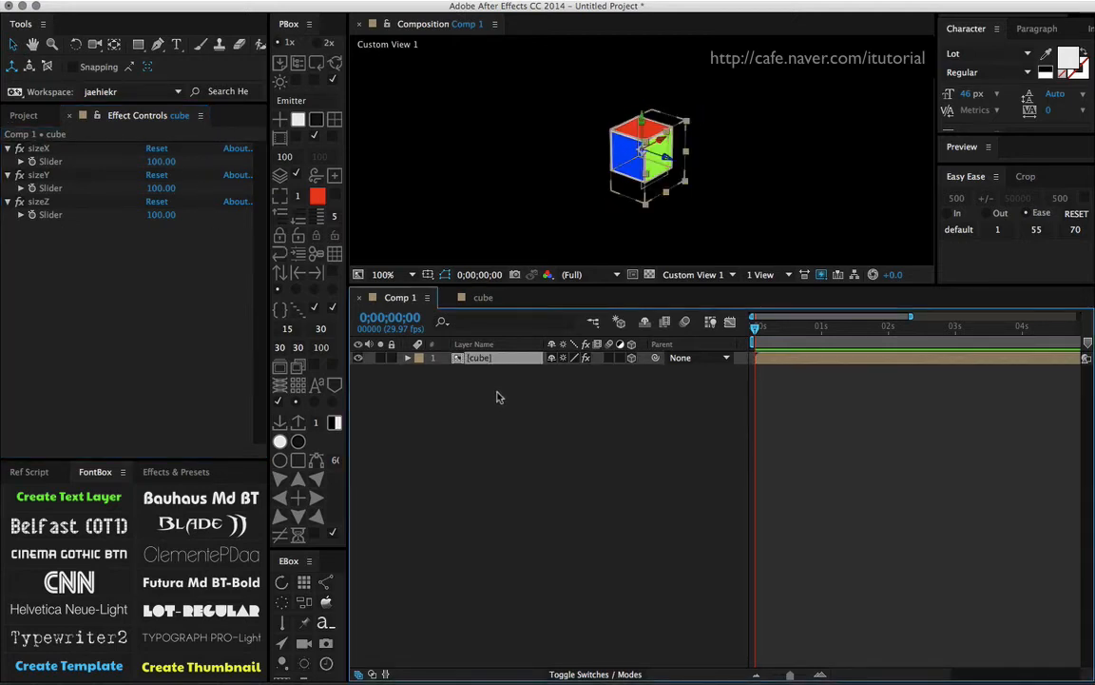
key("super+d")
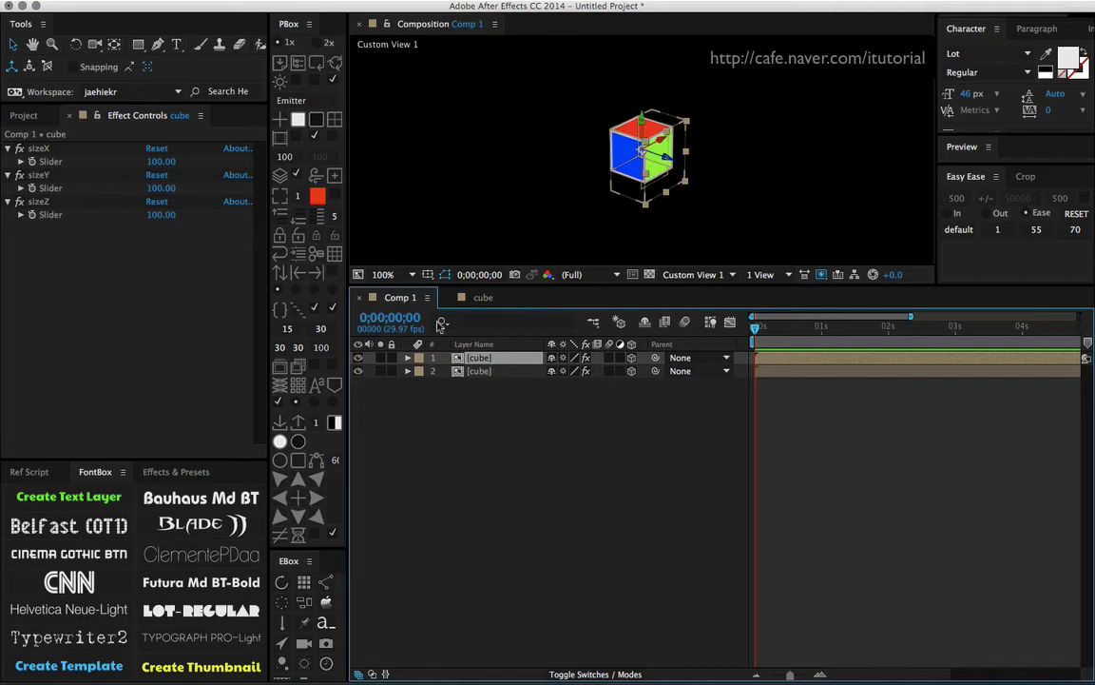
left_click(32, 108)
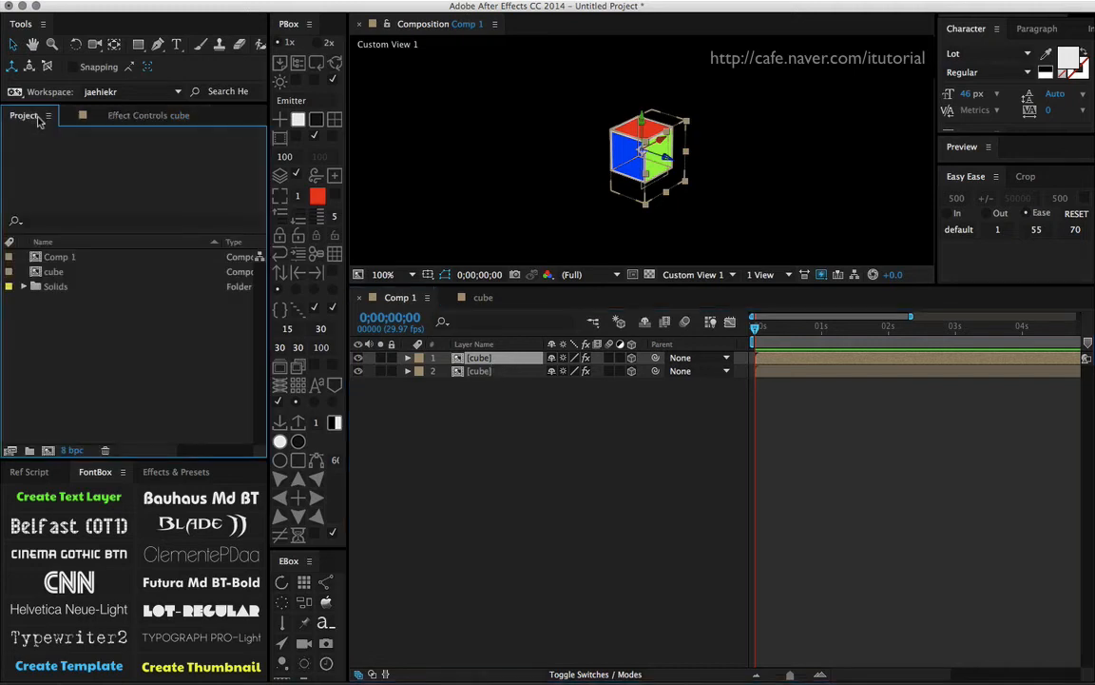
left_click(53, 272)
key("super+d")
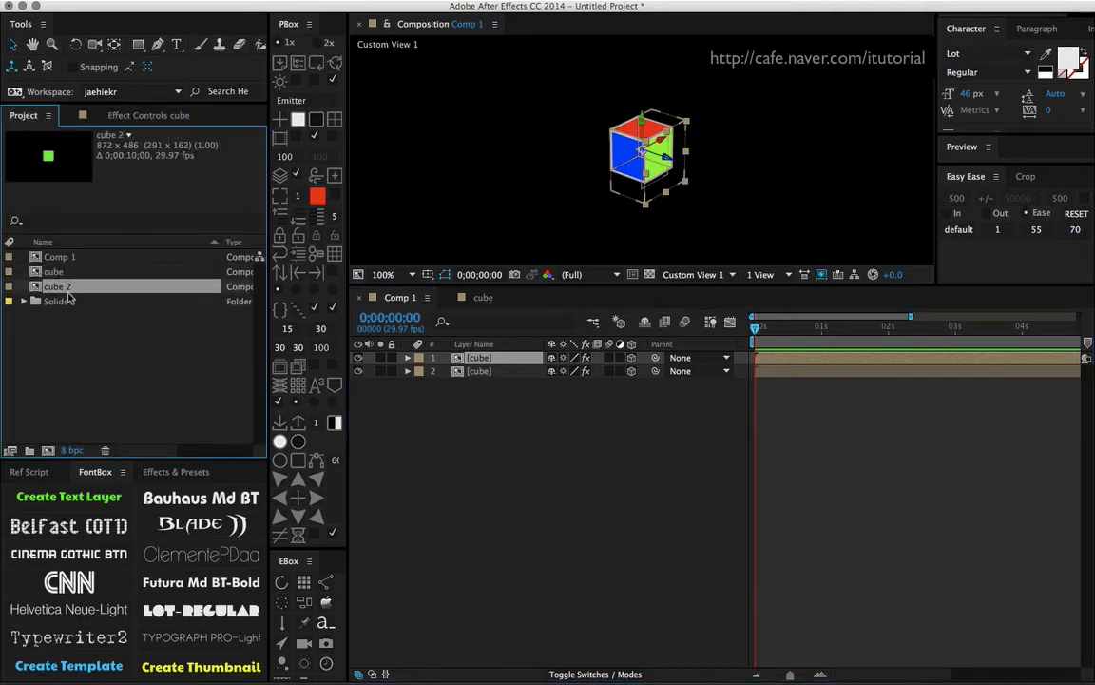
left_click_drag(67, 287, 480, 360)
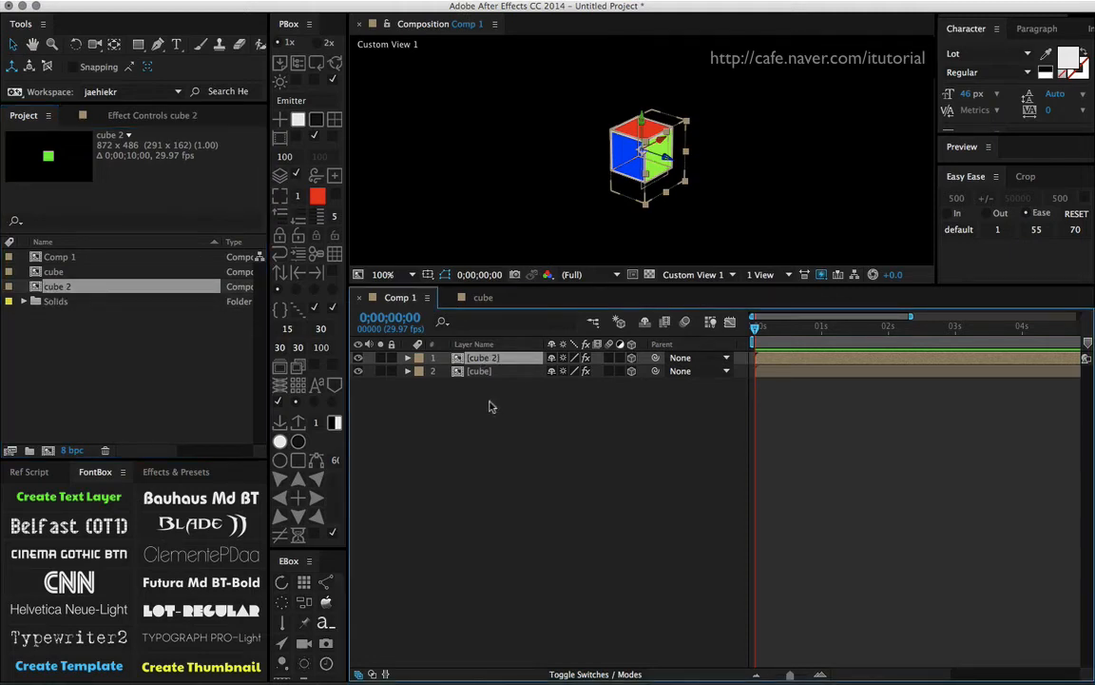
Move the cube 2 layer away from the original cube and set its sizeX slider to 160.
left_click_drag(623, 186, 513, 245)
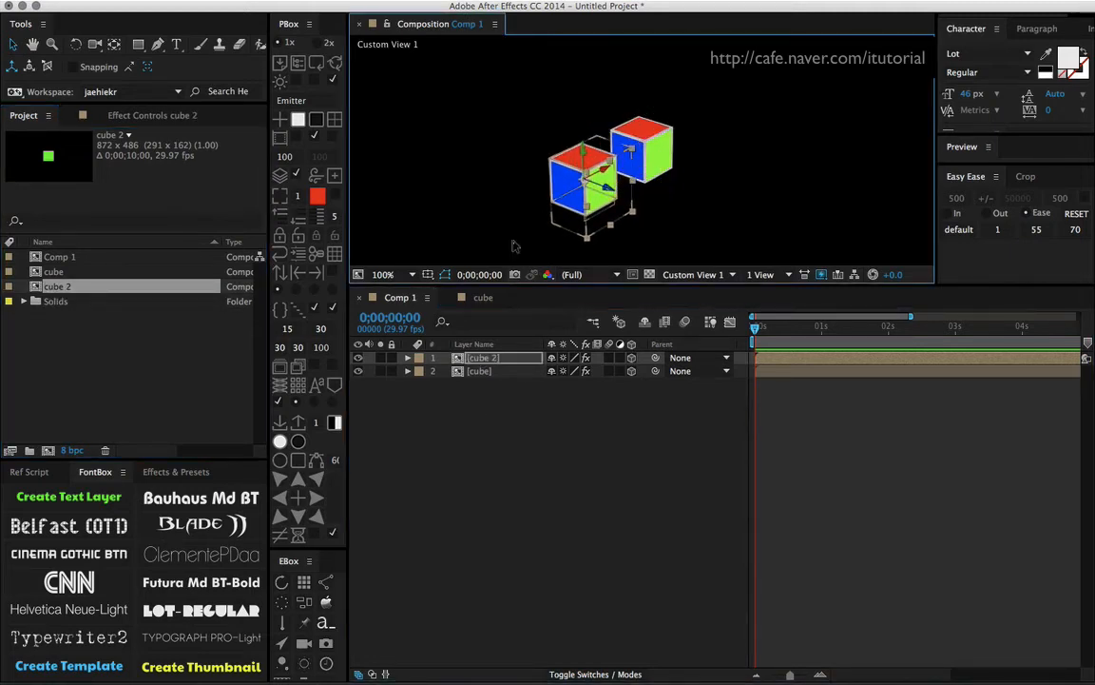
left_click(133, 118)
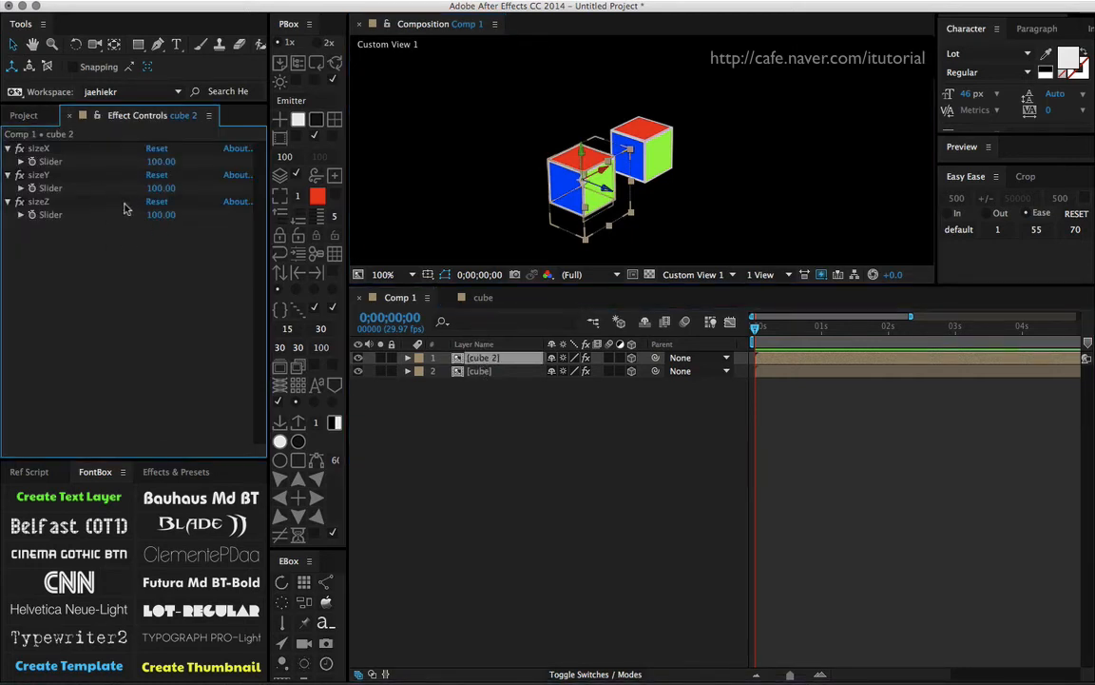
left_click_drag(157, 162, 201, 158)
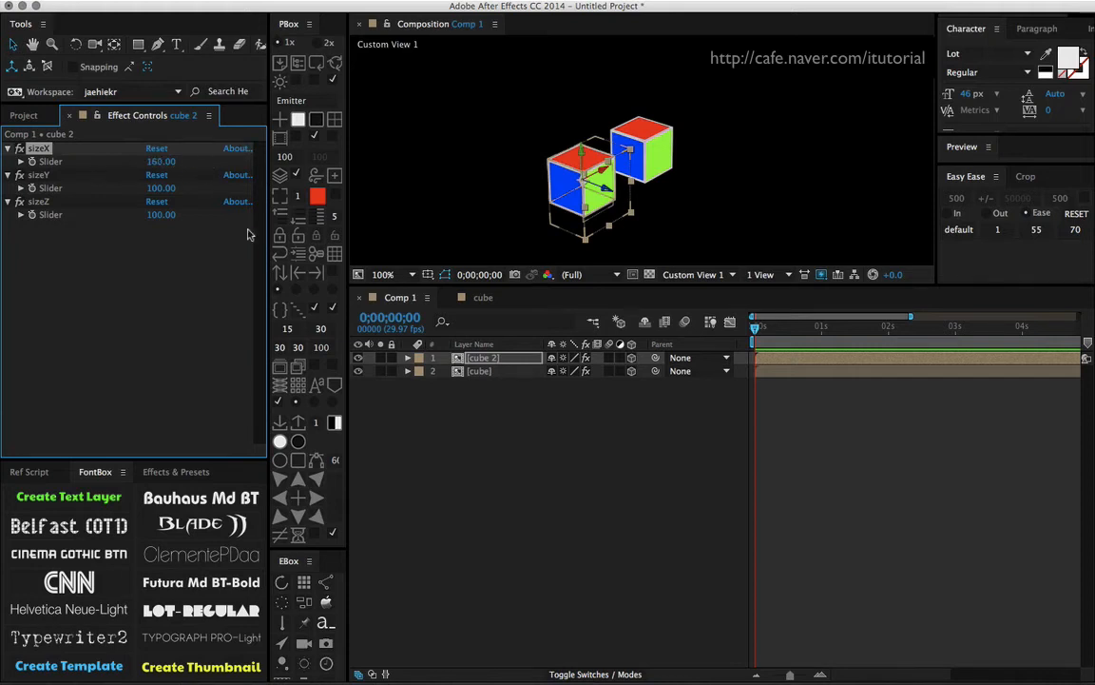
Examine the master layer's Scale expression inside the cube 2 composition and return to the cube 2 effect sliders in Comp 1.
double_click(494, 360)
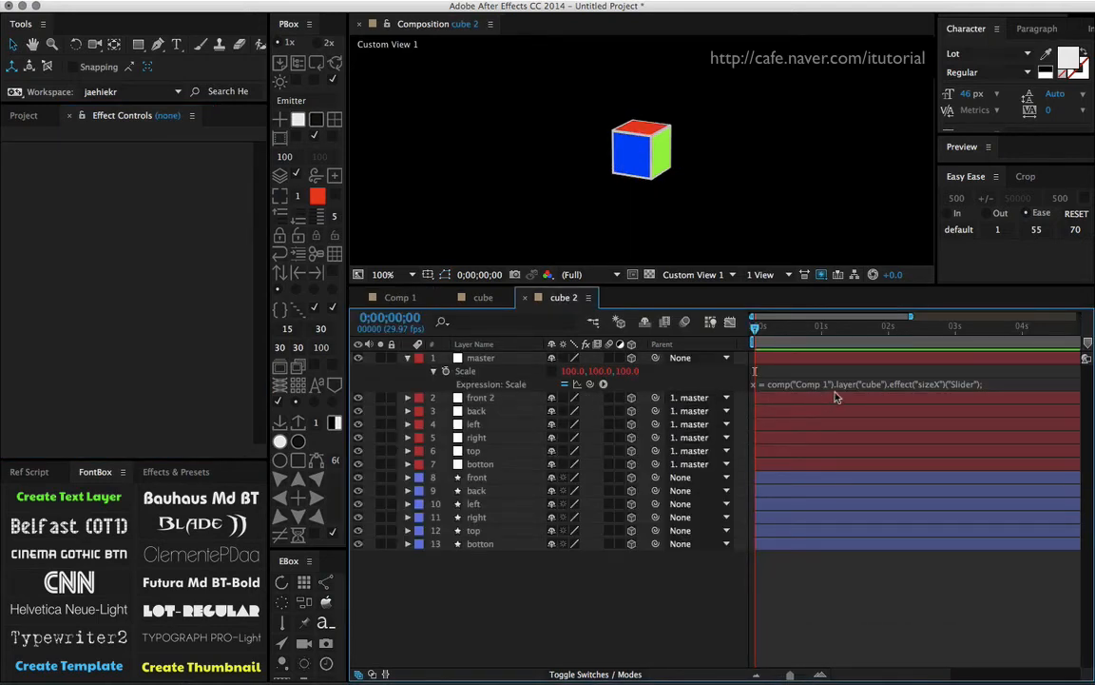
left_click_drag(836, 398, 836, 430)
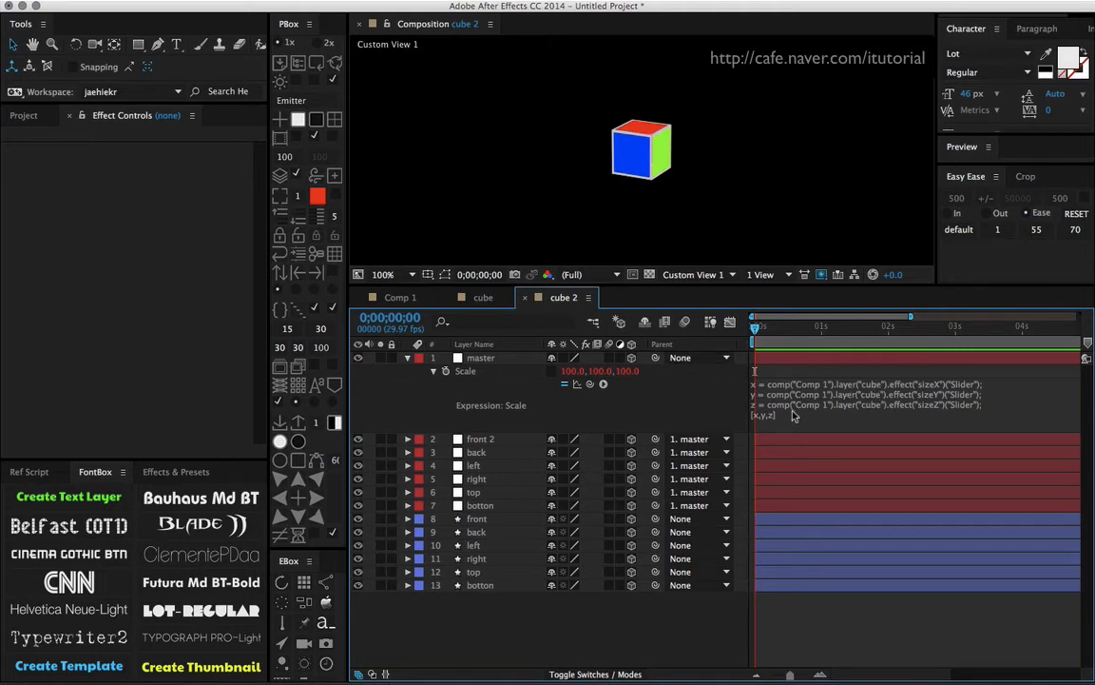
left_click(526, 297)
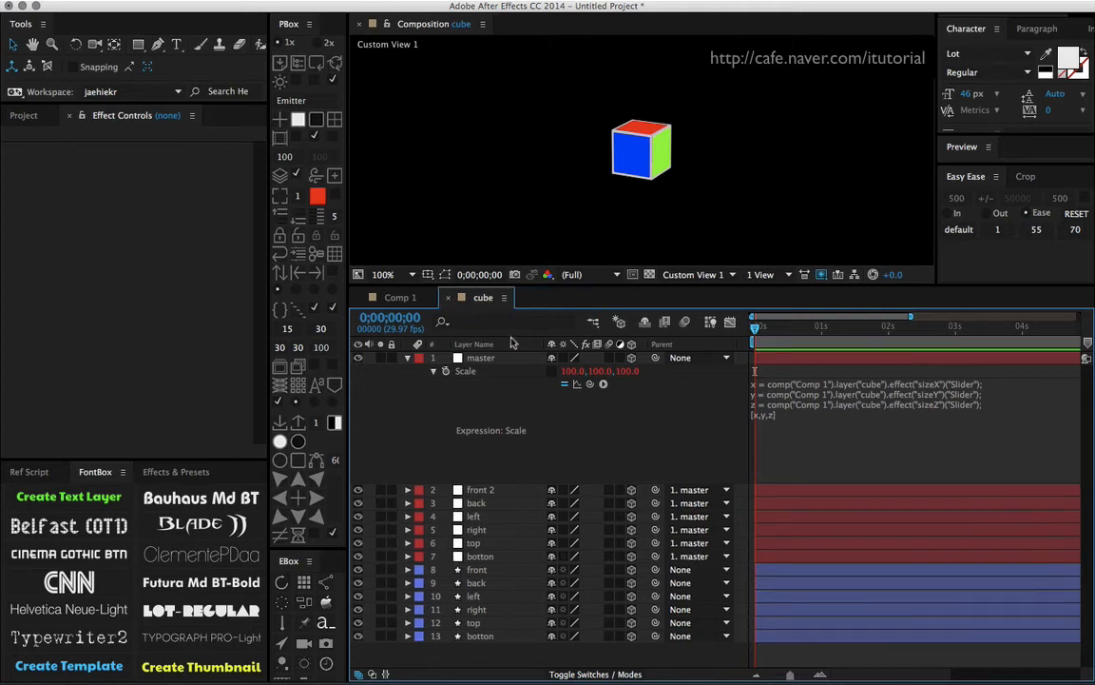
left_click(409, 297)
left_click(93, 149)
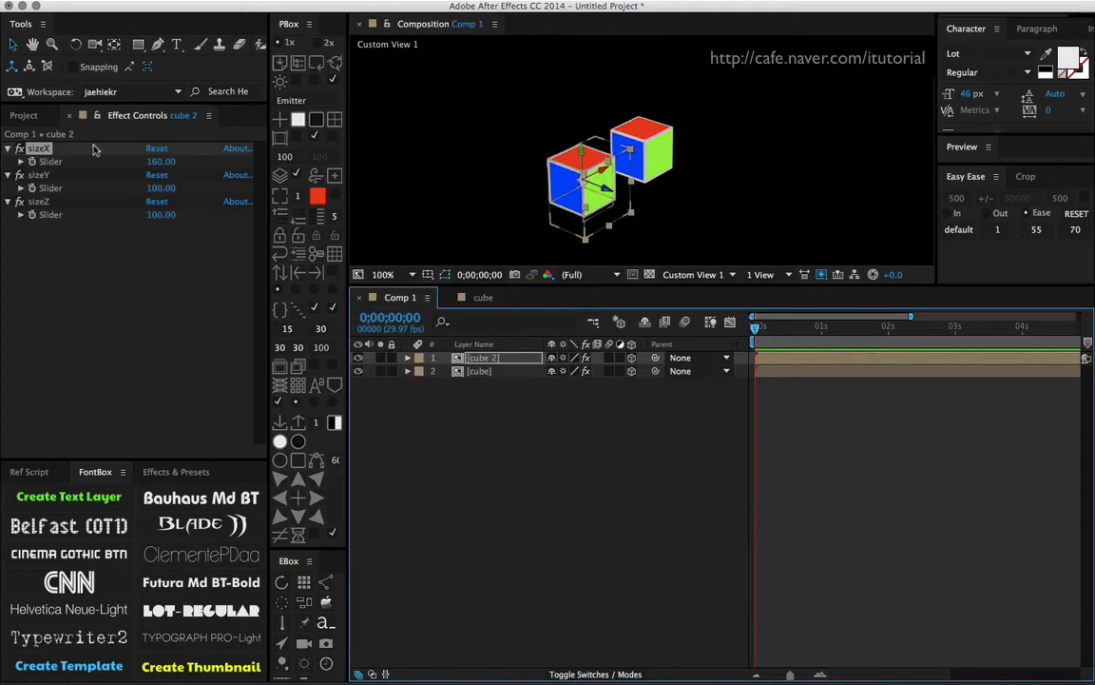
Delete the cube 2 composition from the project together with its layer in Comp 1.
left_click(24, 116)
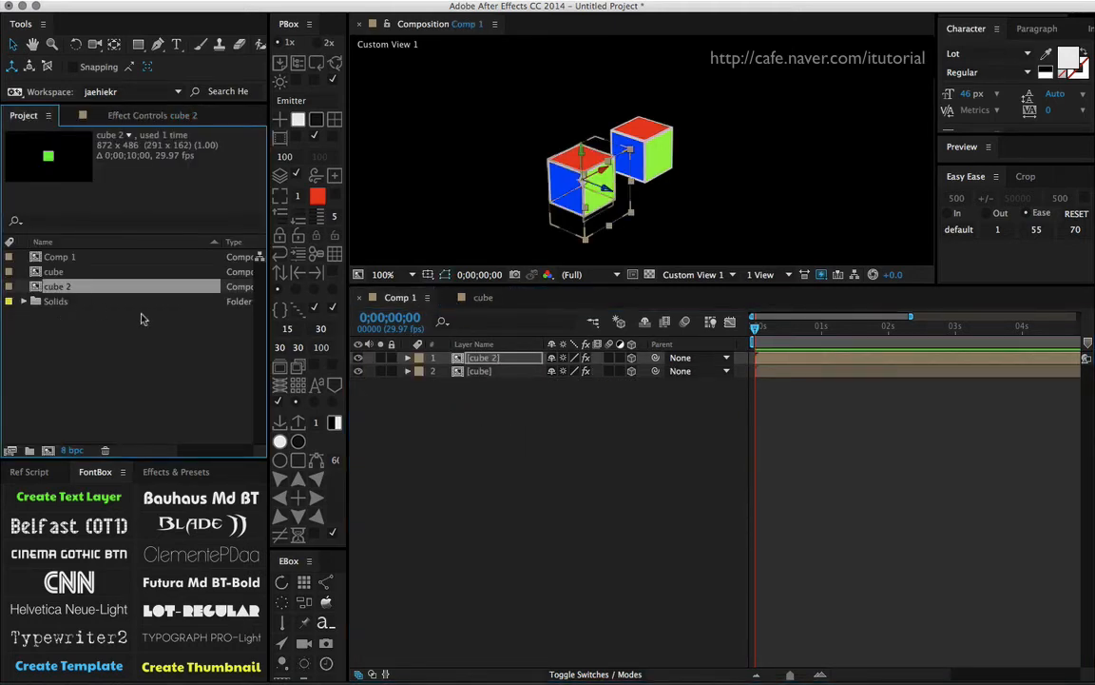
key("Delete")
key("Return")
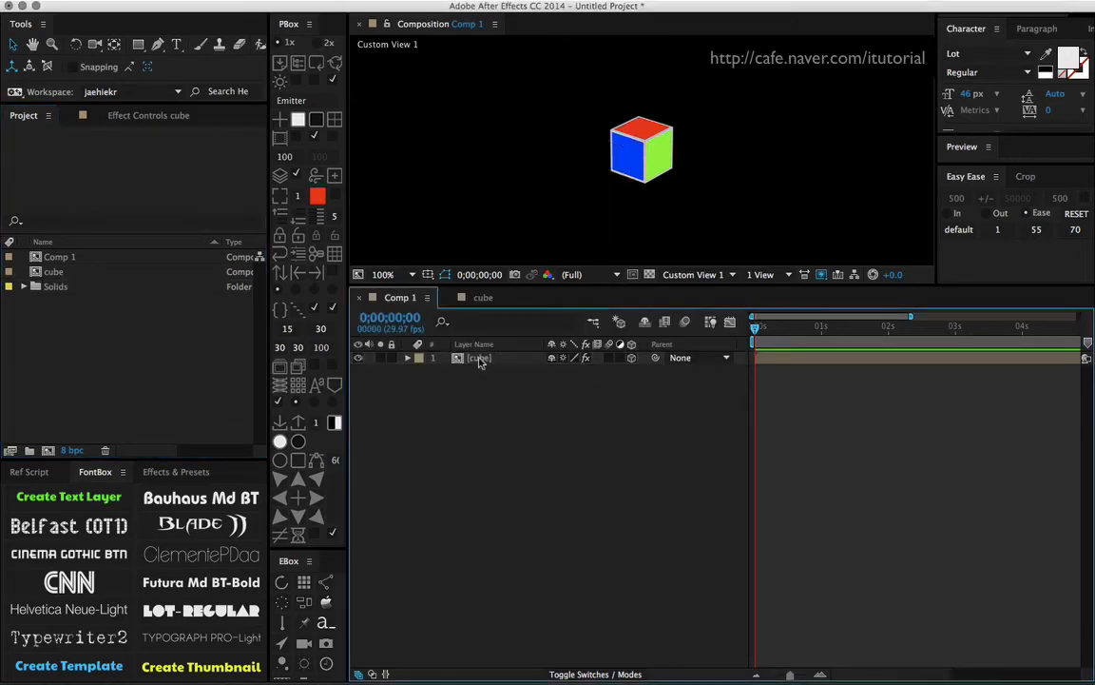
In the cube composition, replace "cube" with thisComp.name in the x line of the master layer's Scale expression.
double_click(478, 359)
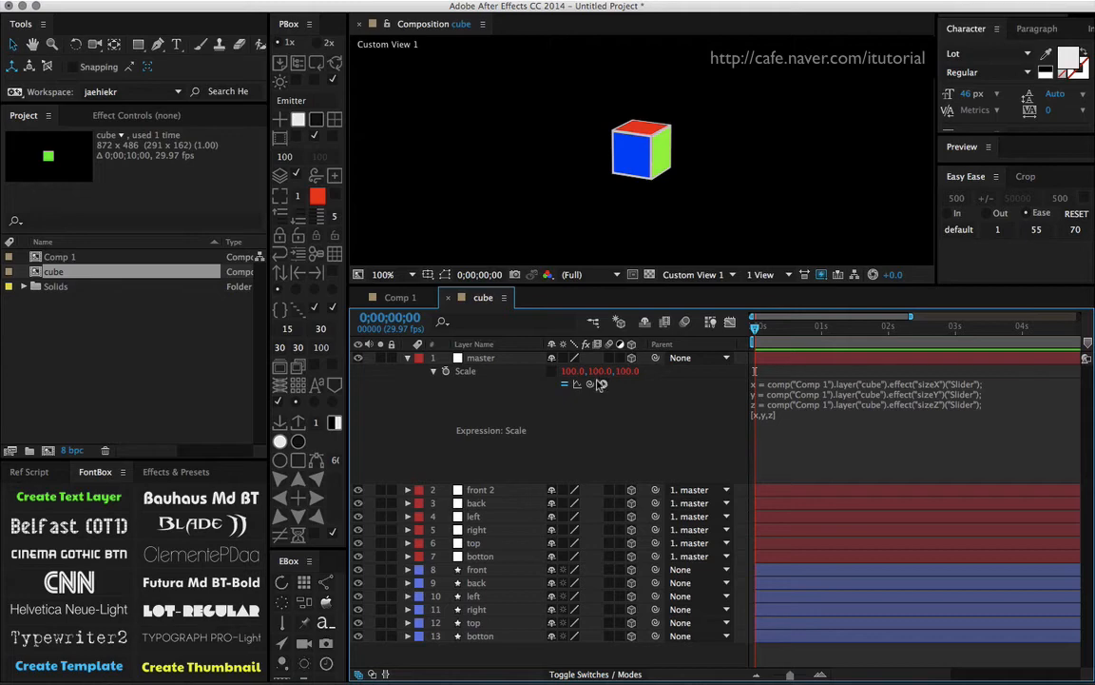
left_click(882, 404)
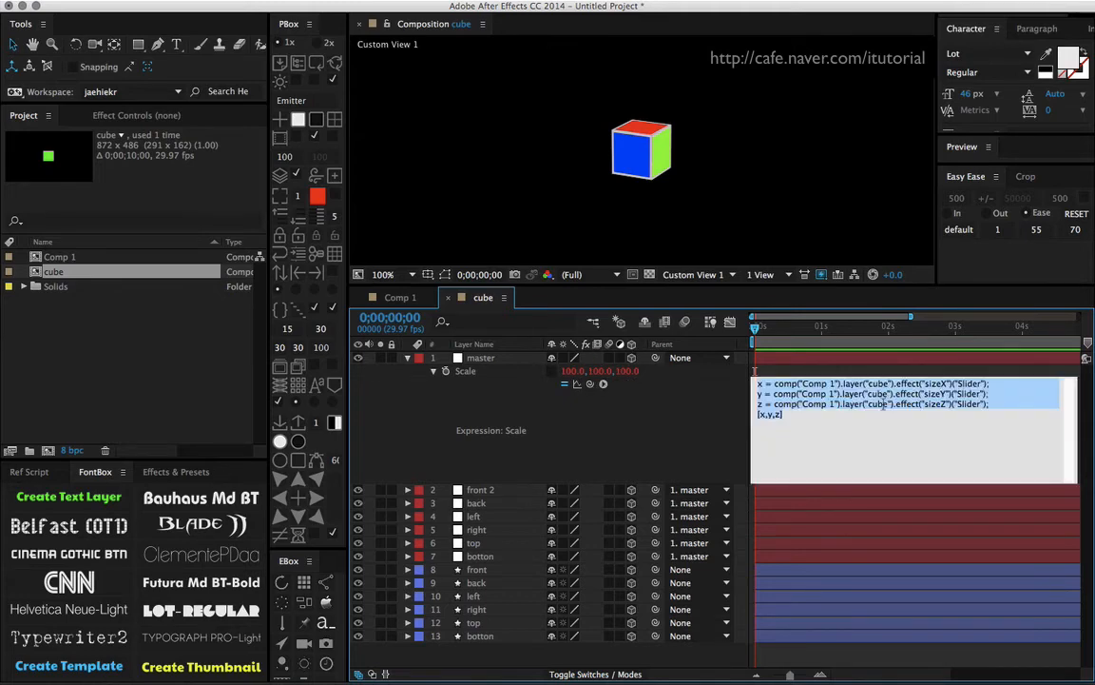
left_click(889, 384)
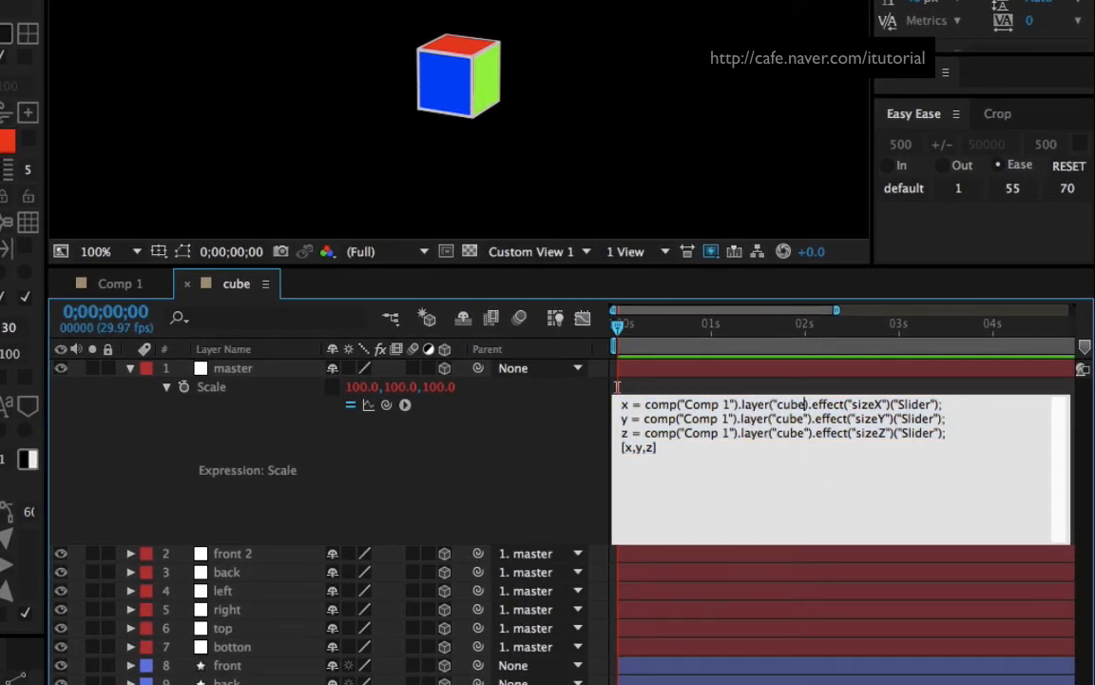
key("BackSpace")
key("BackSpace")
key("BackSpace")
key("BackSpace")
key("BackSpace")
key("BackSpace")
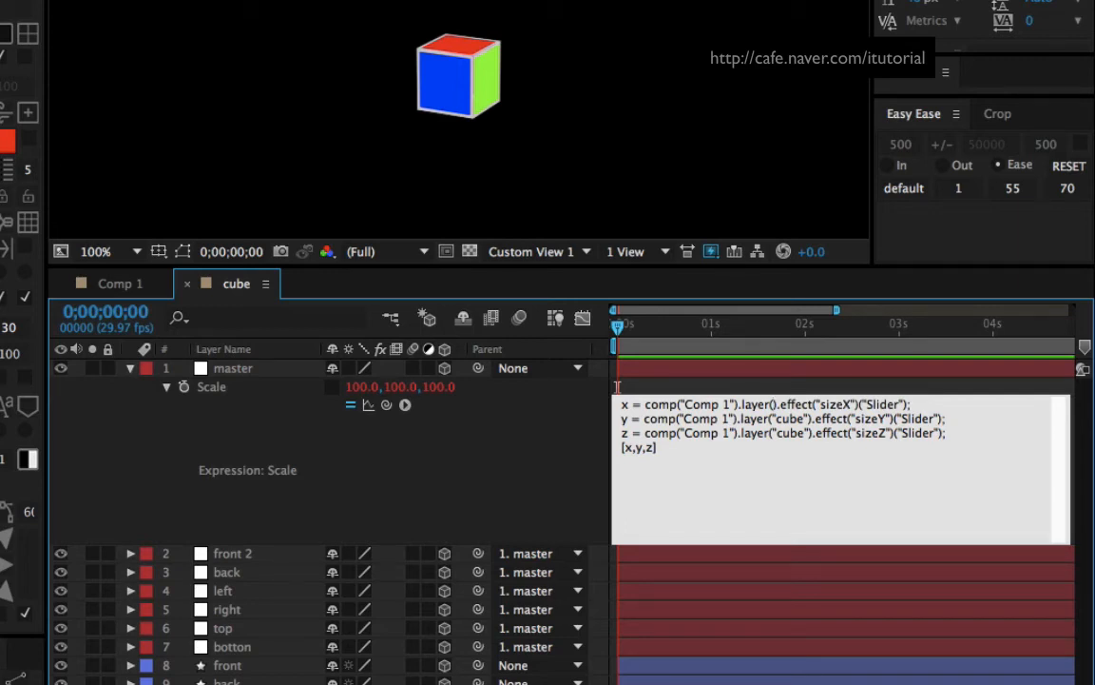
type("this")
type("Comp")
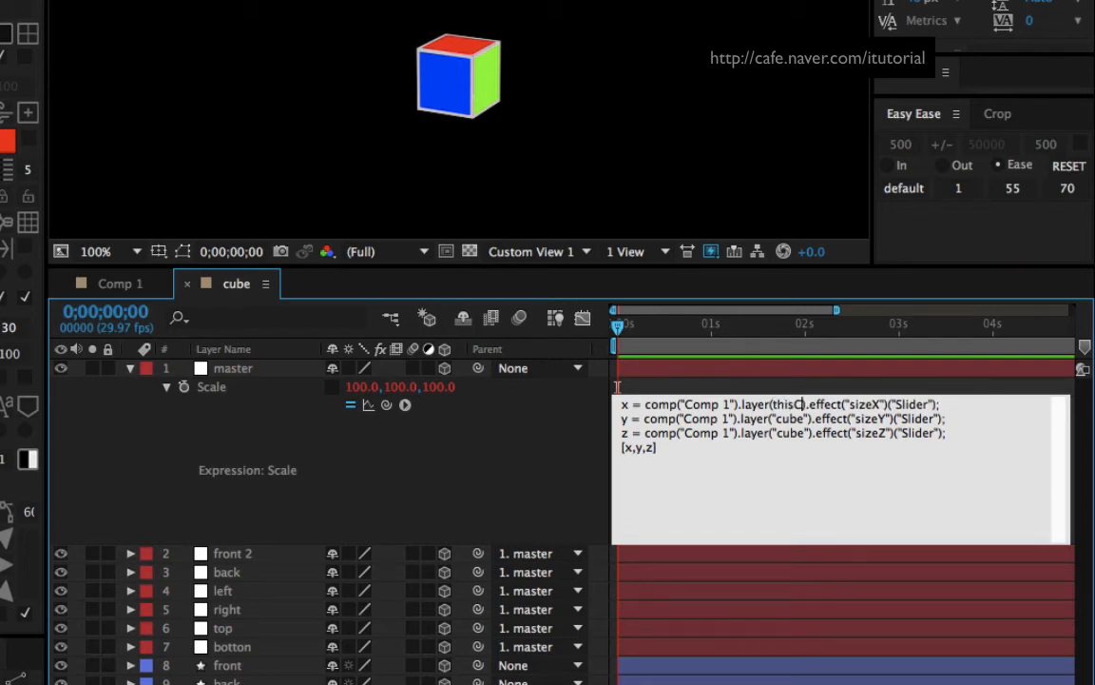
type(".")
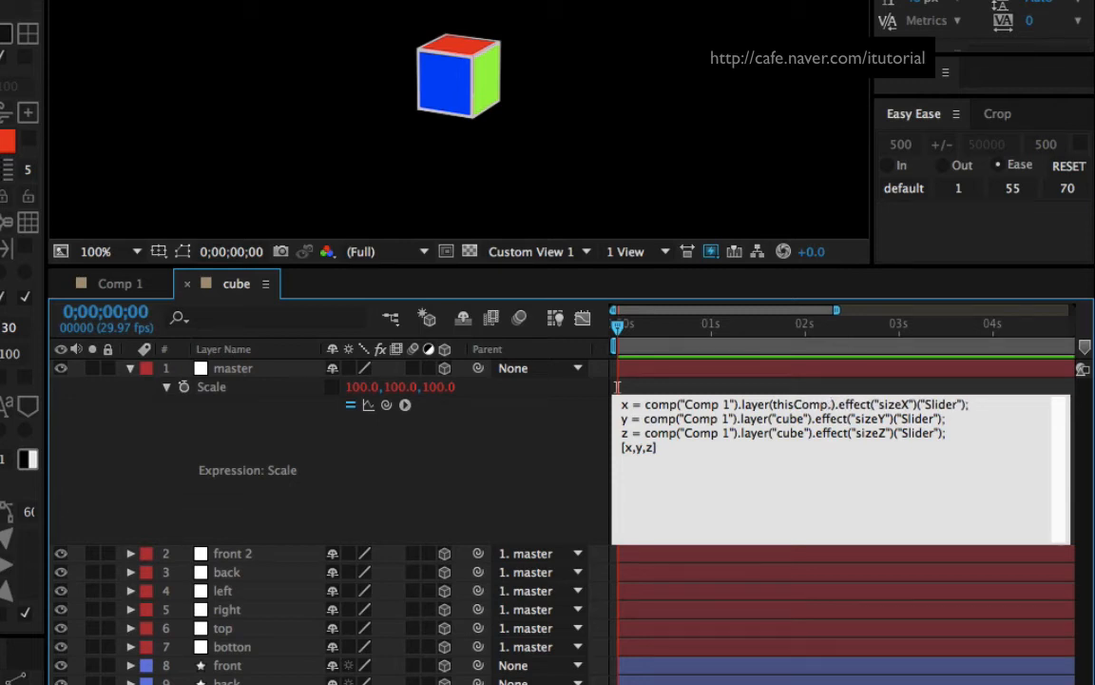
type("name")
Copy thisComp.name over "cube" in the y and z lines of the Scale expression and apply the expression.
key("shift+Left")
key("shift+Left")
key("shift+Left")
key("shift+Left")
key("shift+Left")
key("shift+Left")
key("shift+Left")
key("shift+Left")
key("shift+Left")
key("shift+Left")
key("shift+Left")
key("shift+Left")
key("ctrl+c")
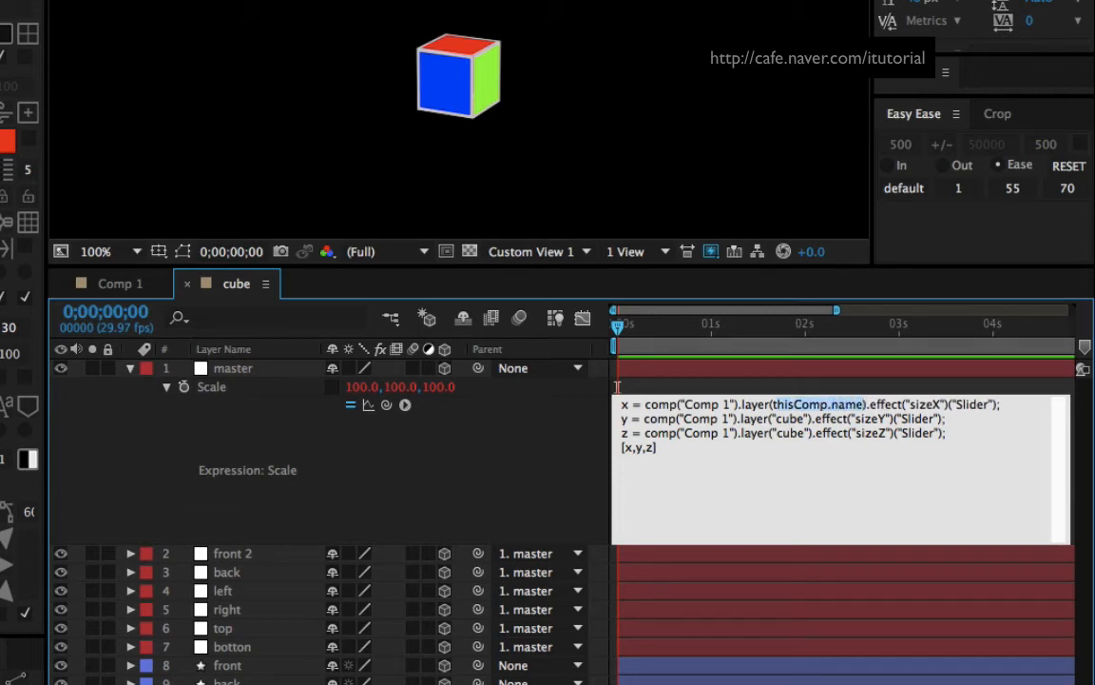
key("Down")
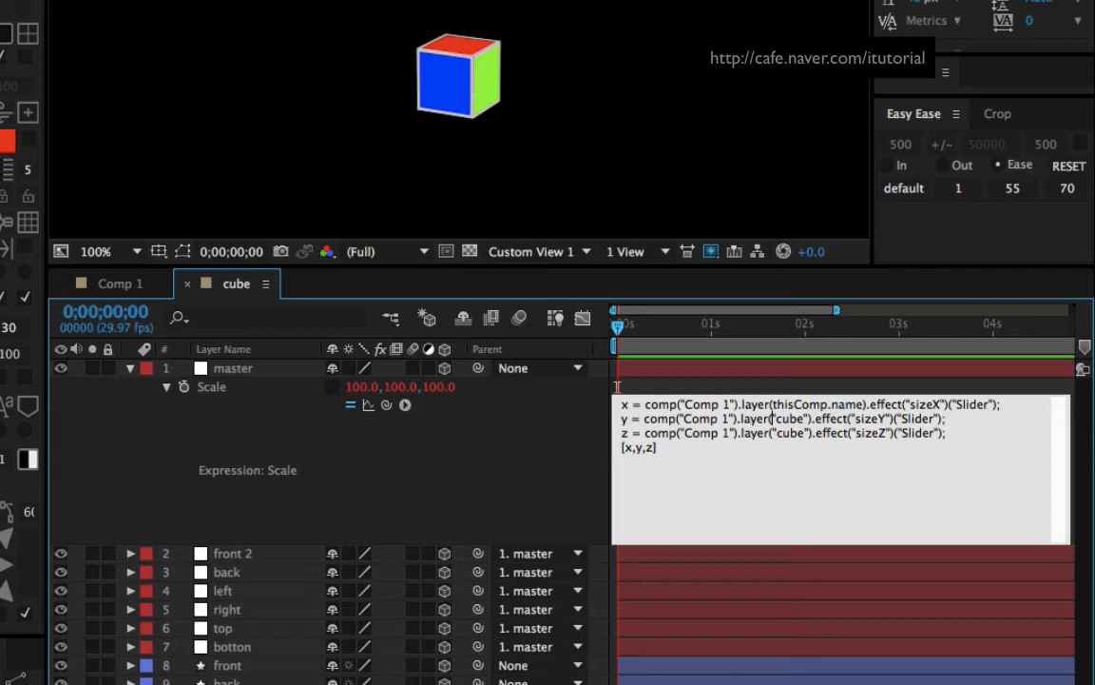
key("ctrl+v")
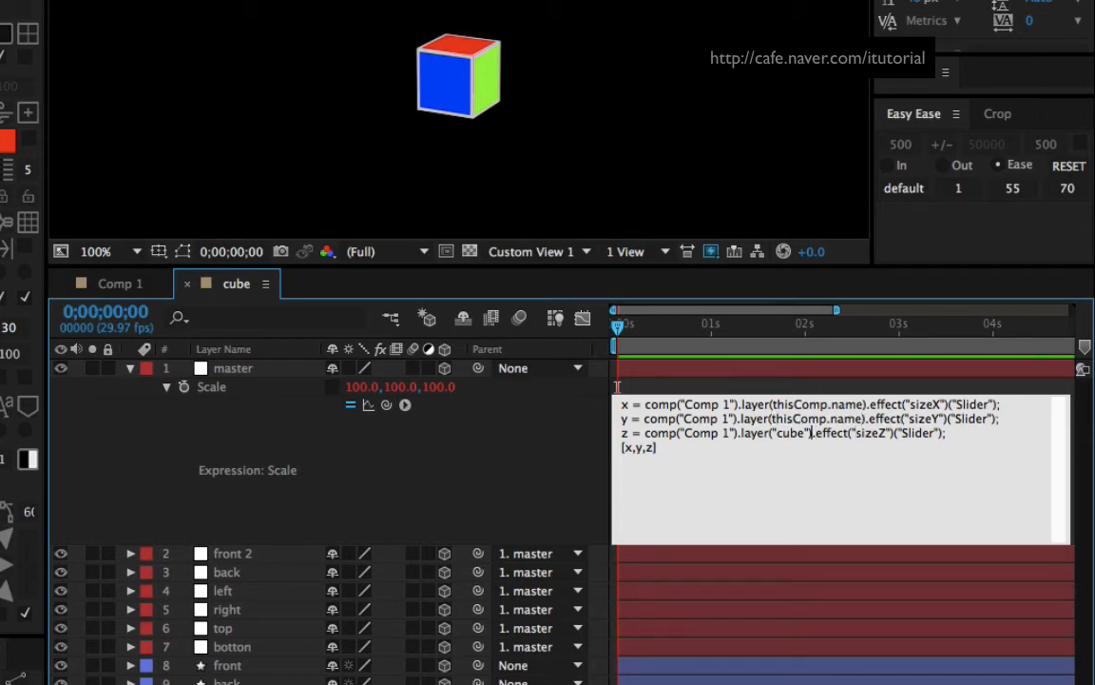
key("shift+Left")
key("shift+Left")
key("shift+Left")
key("shift+Left")
key("ctrl+v")
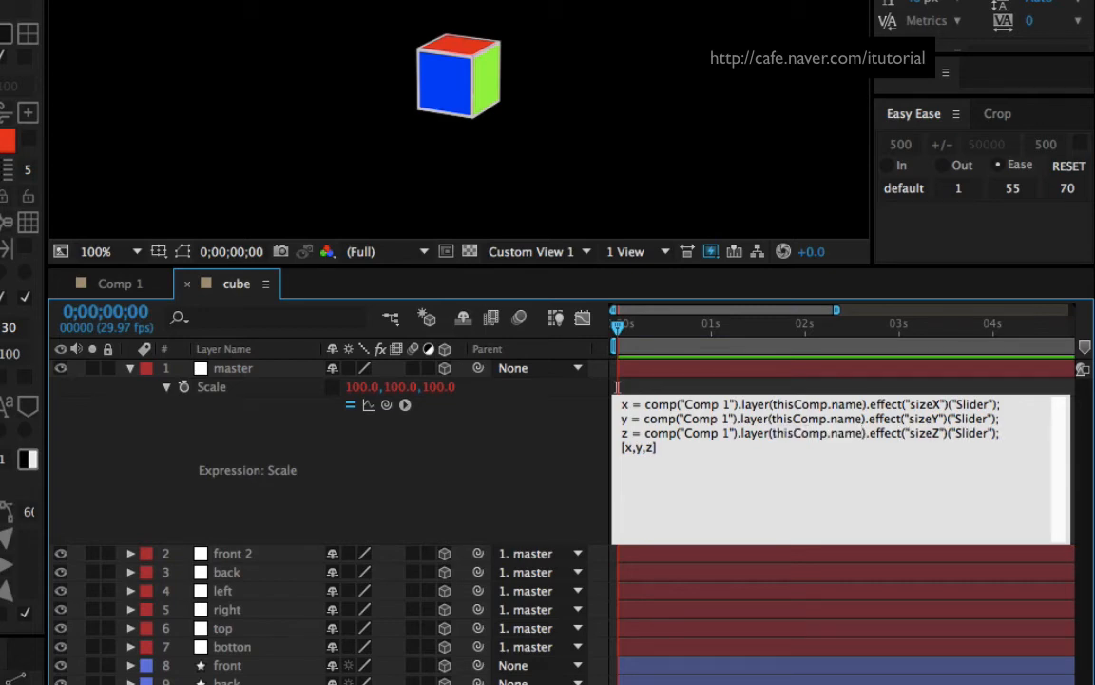
left_click(488, 447)
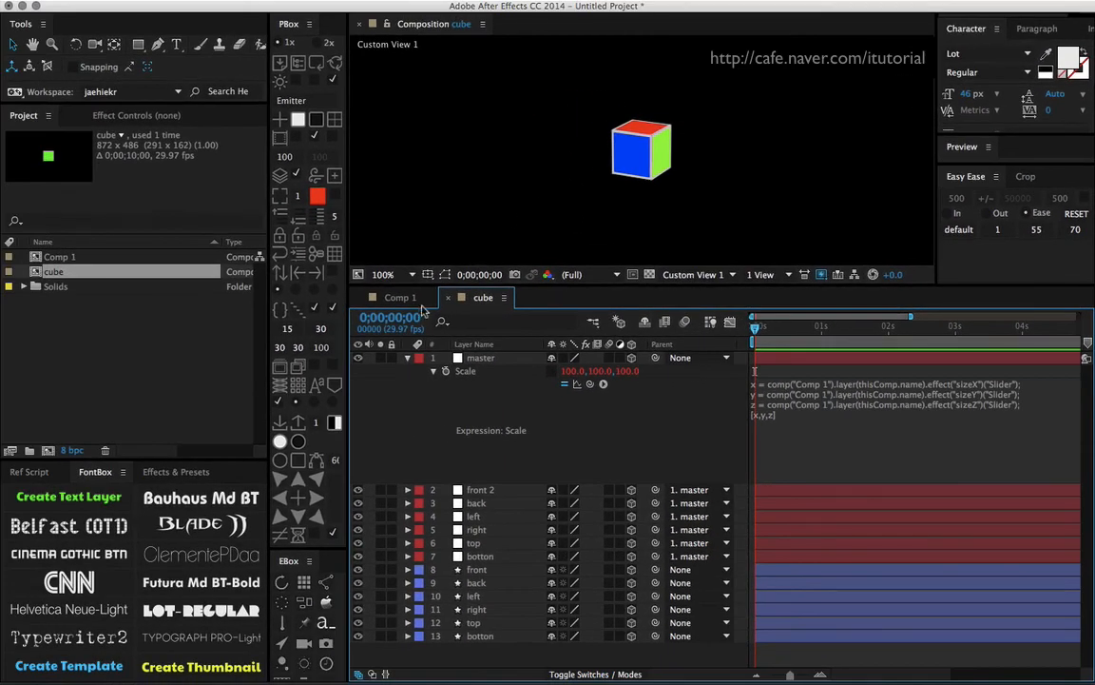
Test the revised expression in Comp 1 with a sizeX value of 218 on the cube layer and undo the change.
left_click(401, 297)
left_click(143, 115)
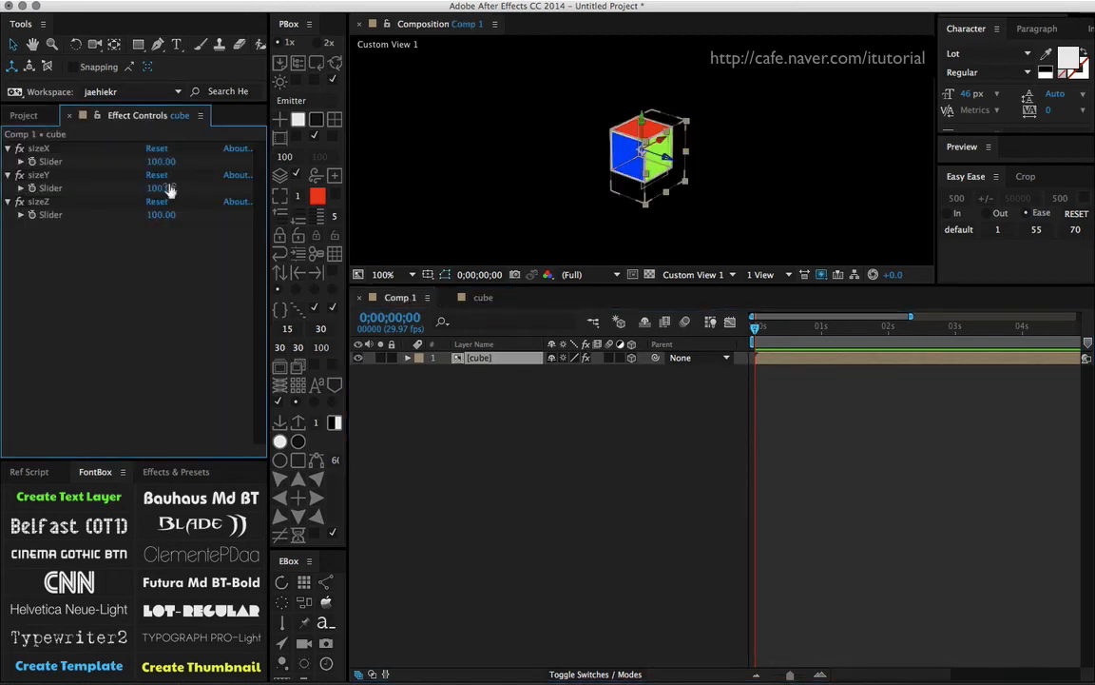
left_click_drag(157, 161, 191, 182)
key("super+z")
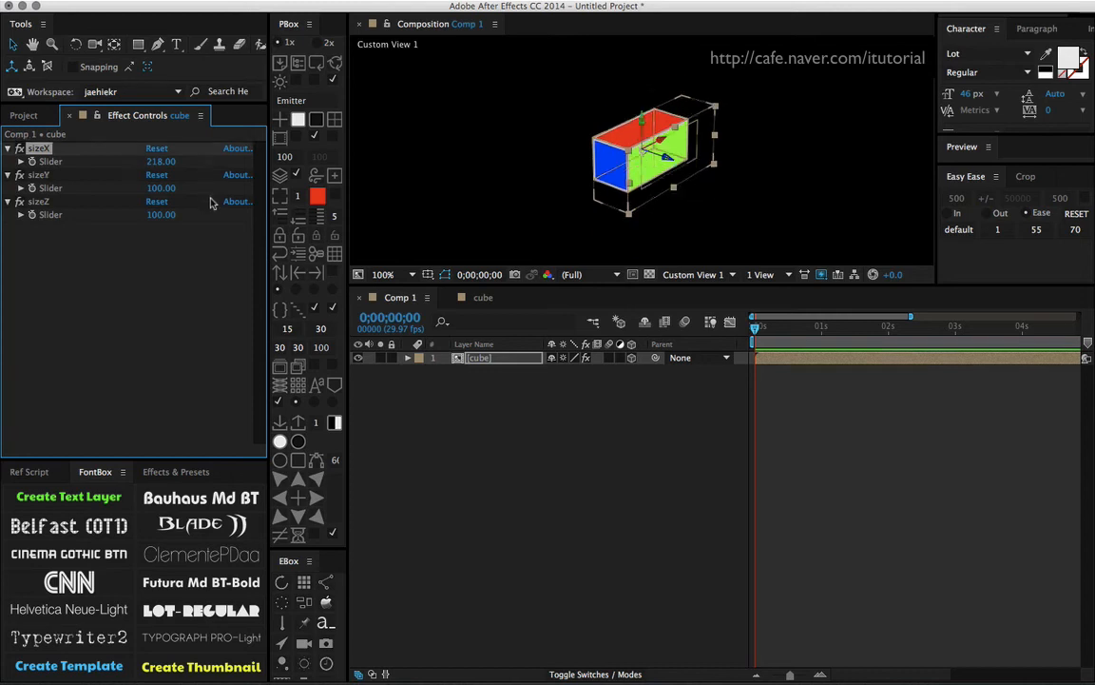
key("super+z")
Duplicate the cube layer in Comp 1 and the cube composition in the project, dismiss the expression warning, and deselect the layers.
left_click(480, 377)
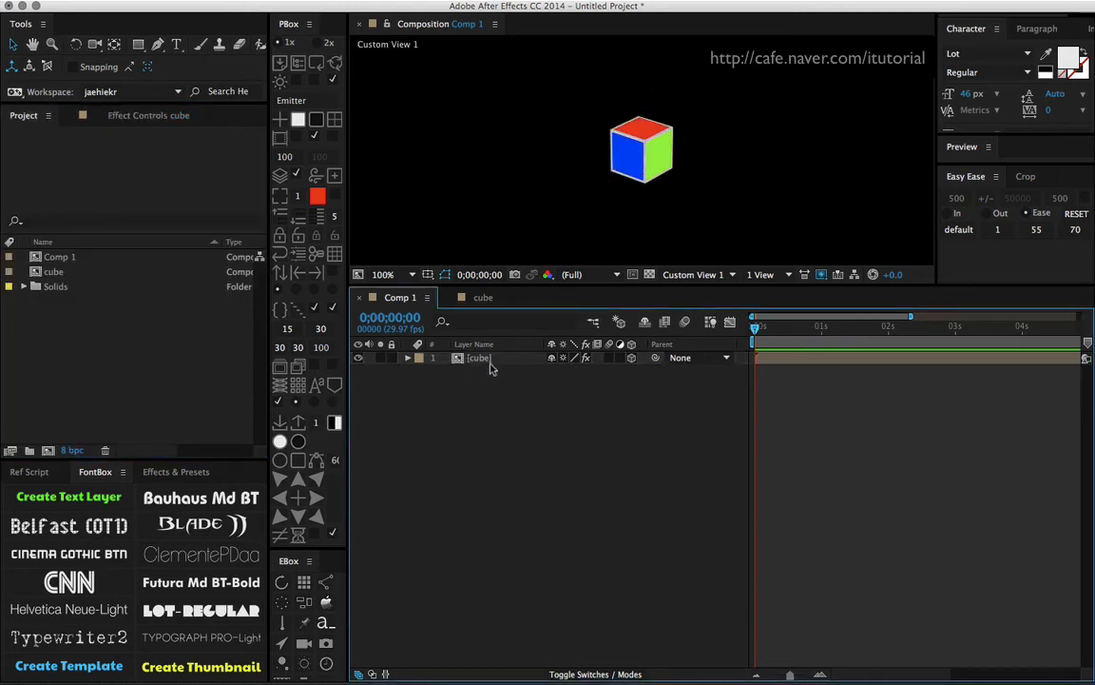
left_click(491, 361)
key("super+d")
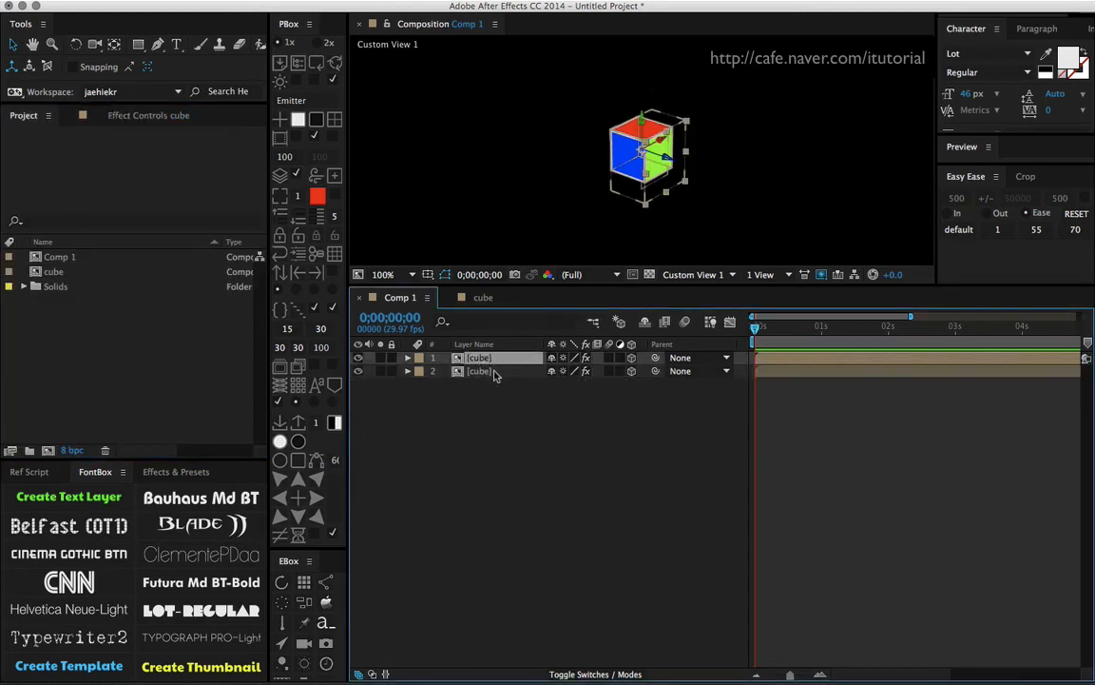
left_click(53, 272)
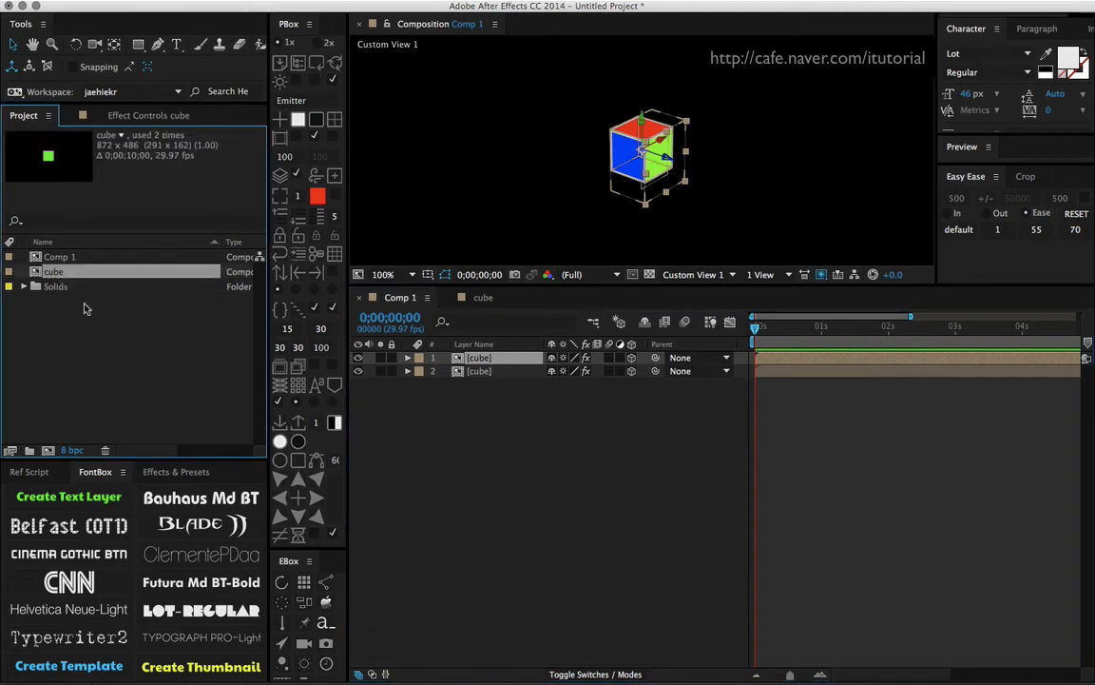
key("super+d")
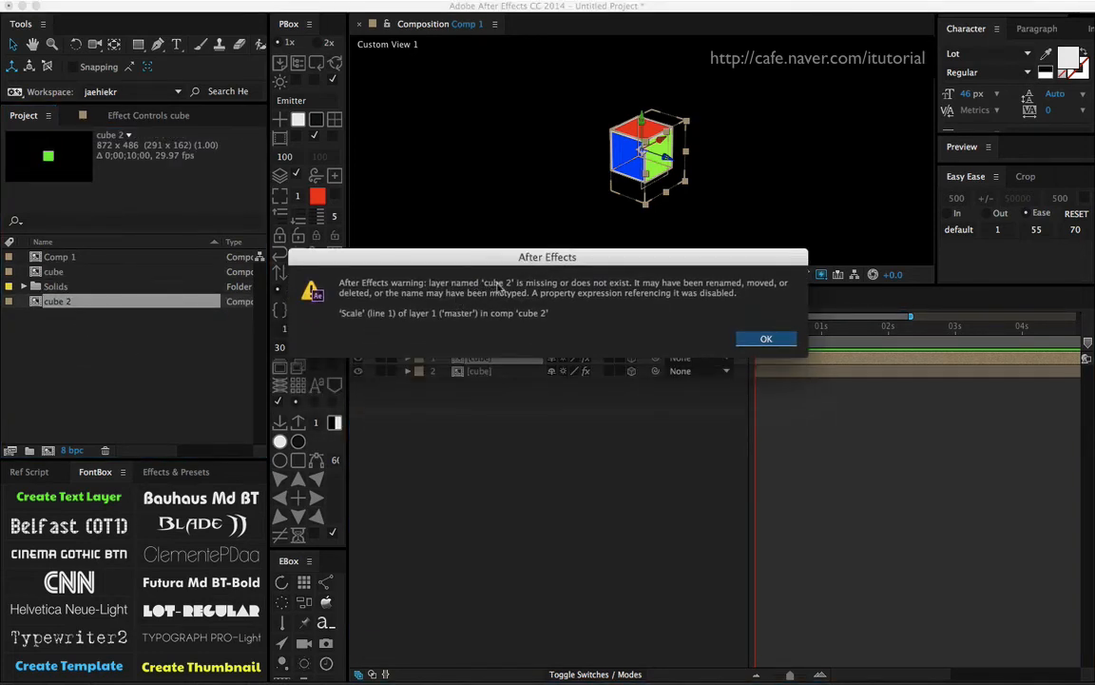
left_click(766, 339)
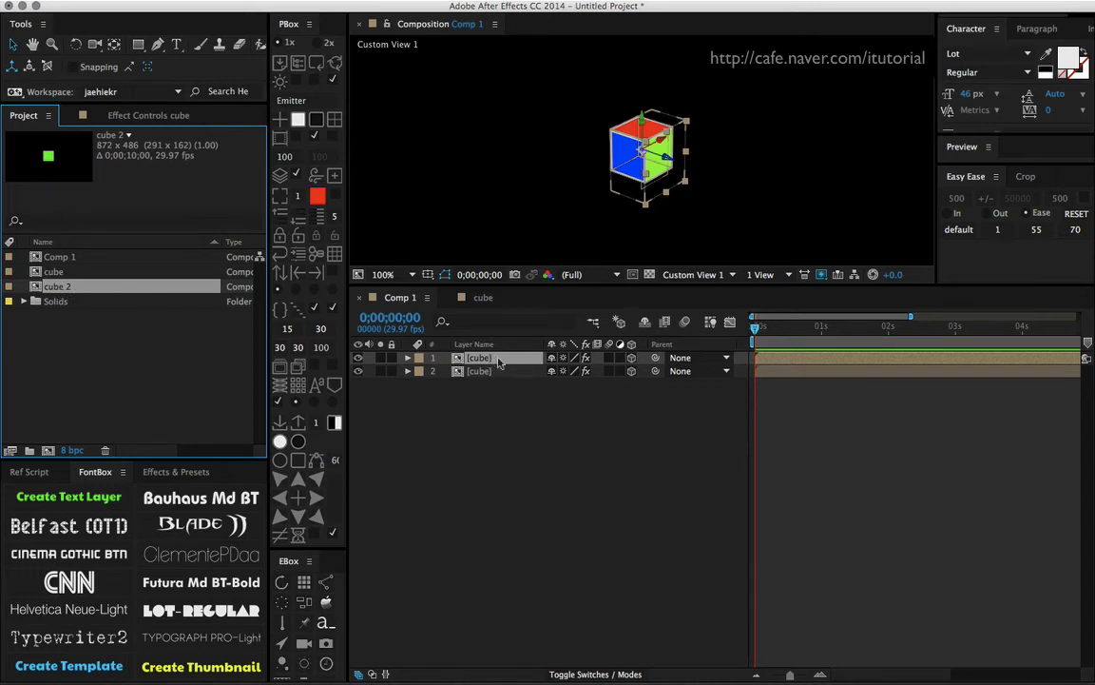
key("F2")
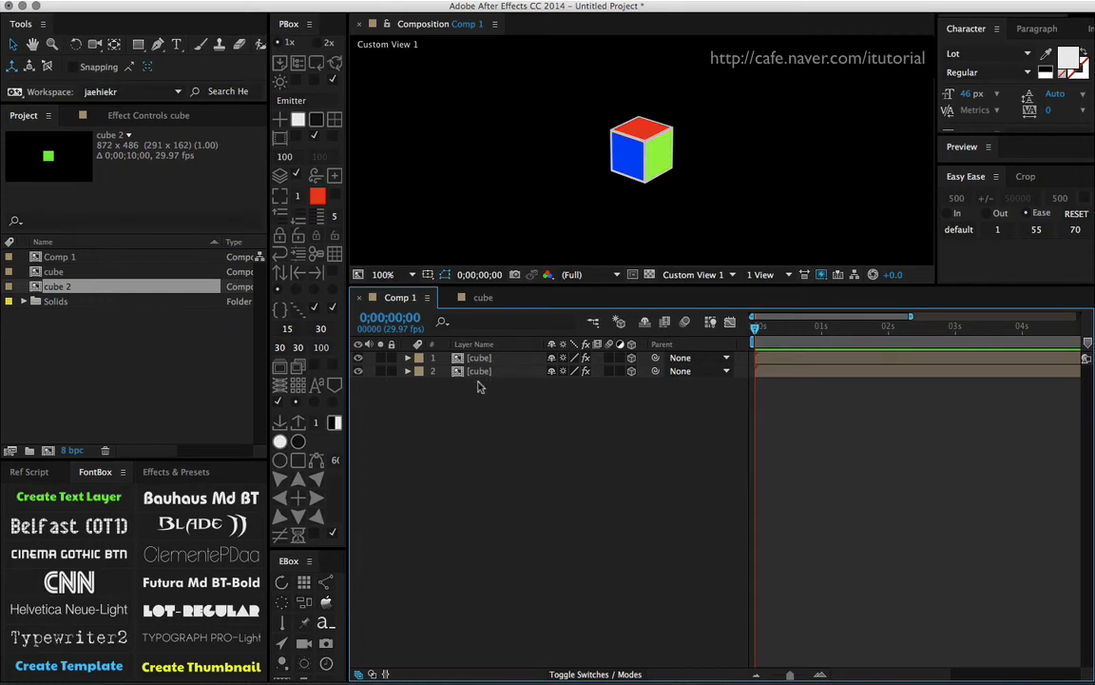
Delete the duplicated cube layer from Comp 1 and the cube 2 composition from the project.
left_click(468, 358)
key("Delete")
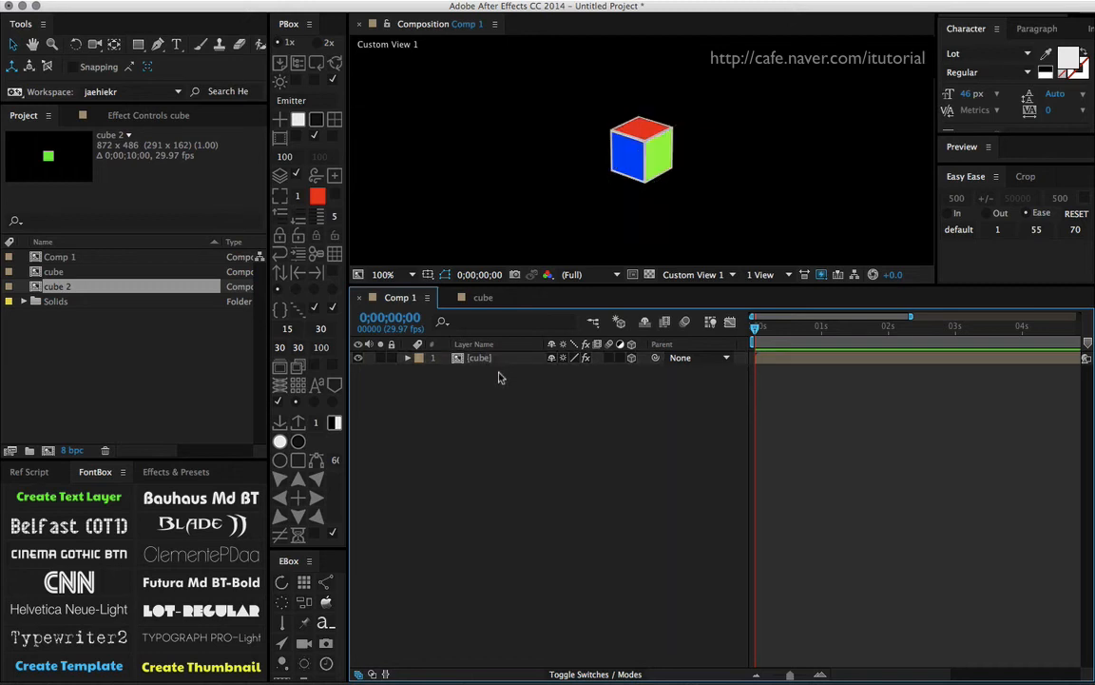
left_click(63, 334)
left_click(59, 290)
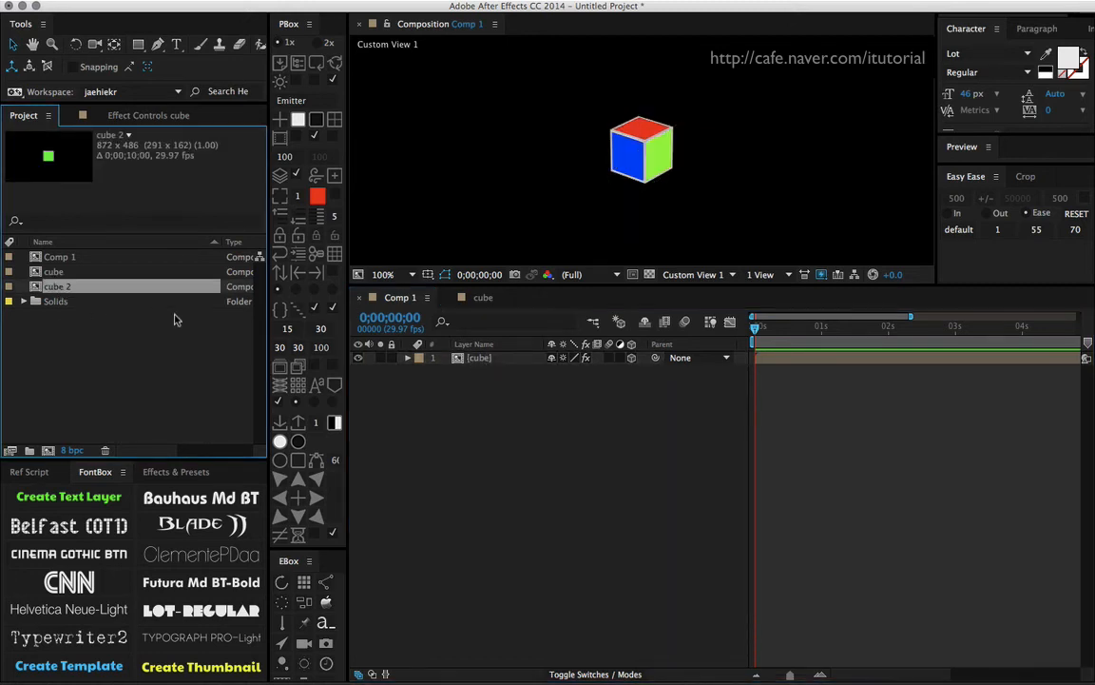
key("Delete")
left_click(629, 368)
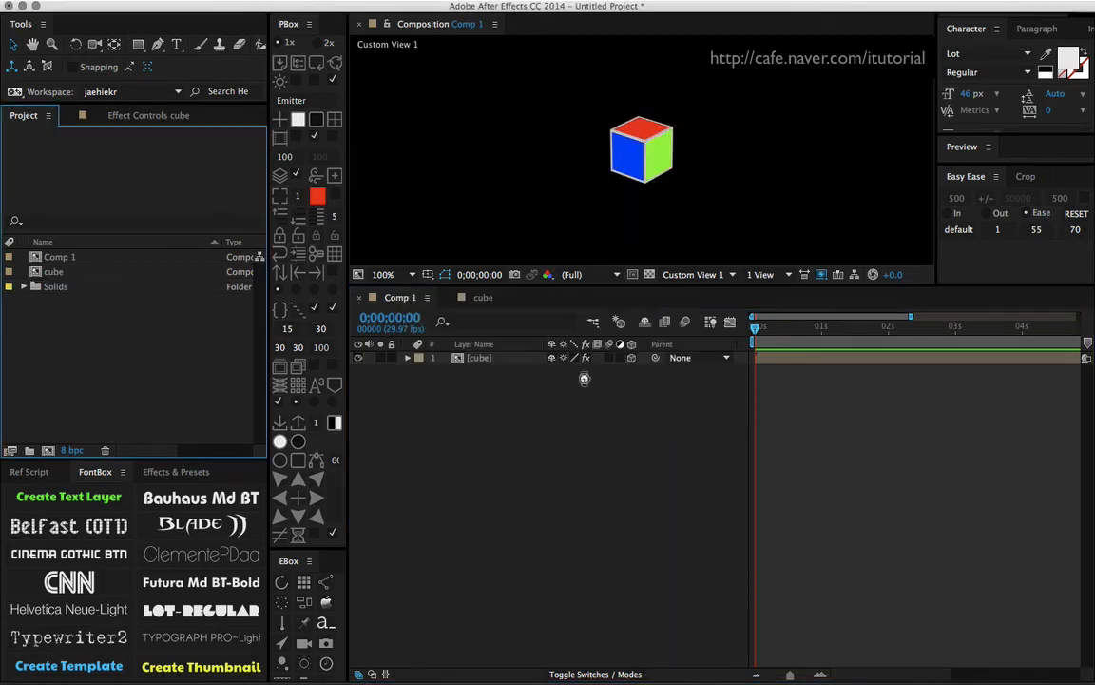
left_click(497, 373)
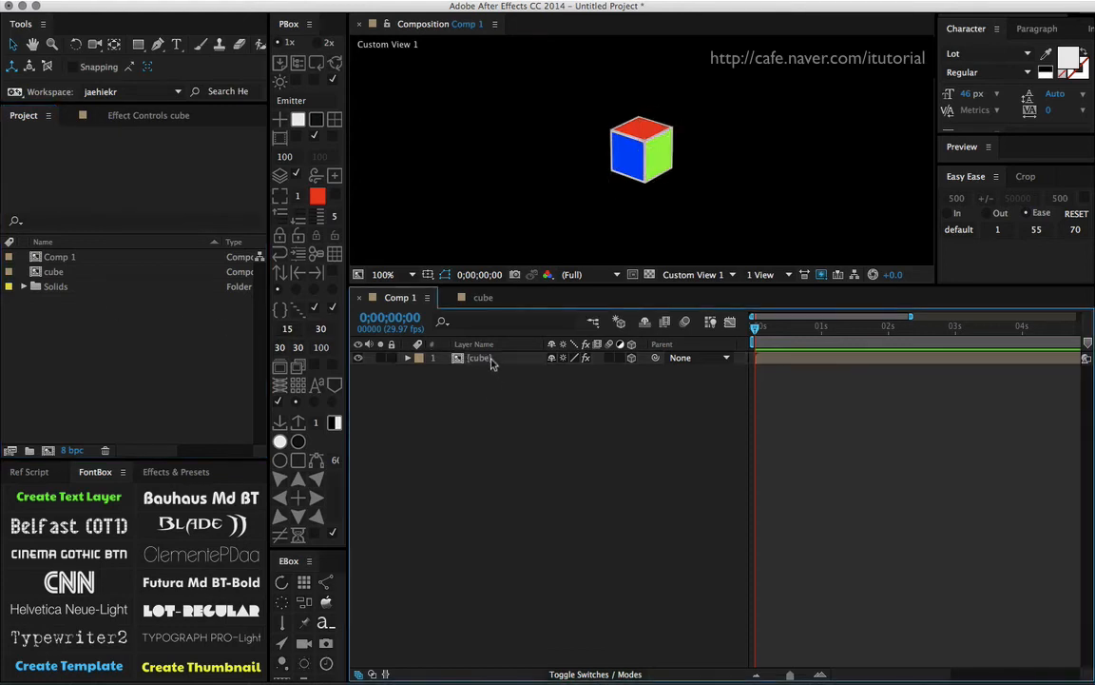
Rename the cube layer in Comp 1 as box1 and dismiss the expression warning.
left_click(491, 360)
key("Return")
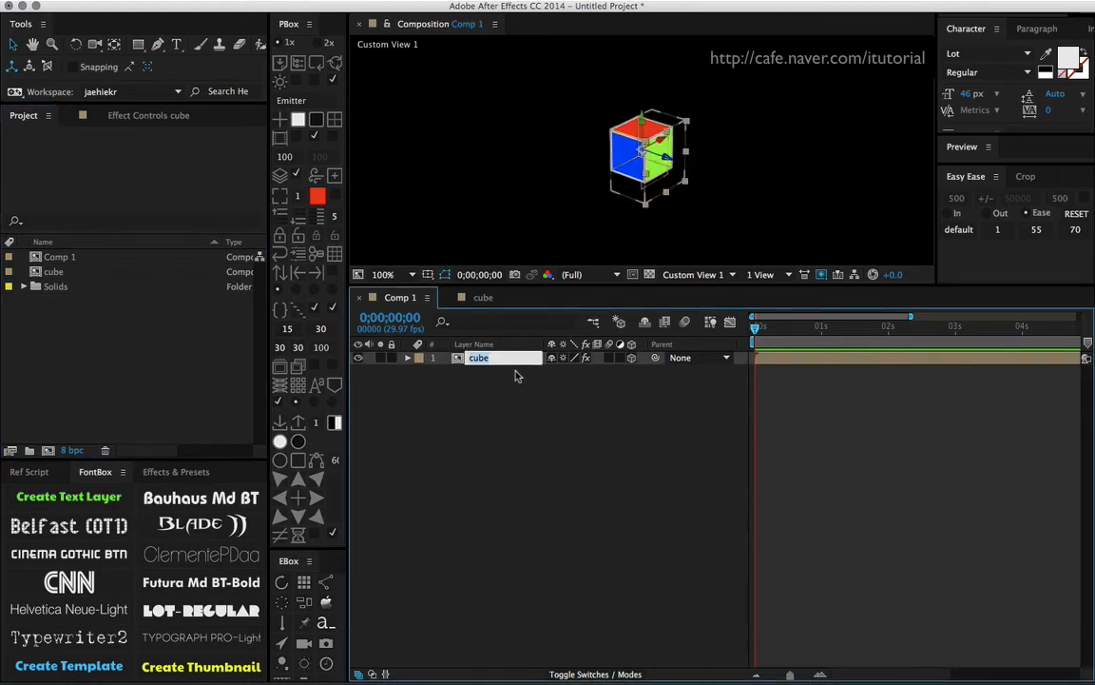
type("box1")
key("Return")
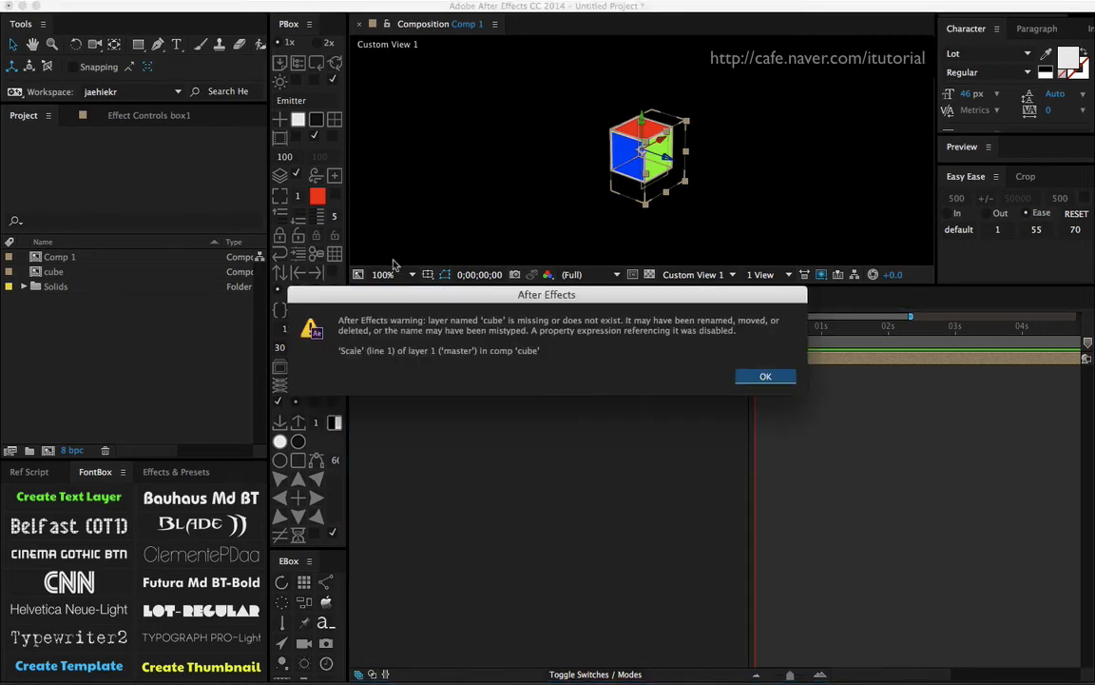
left_click(766, 375)
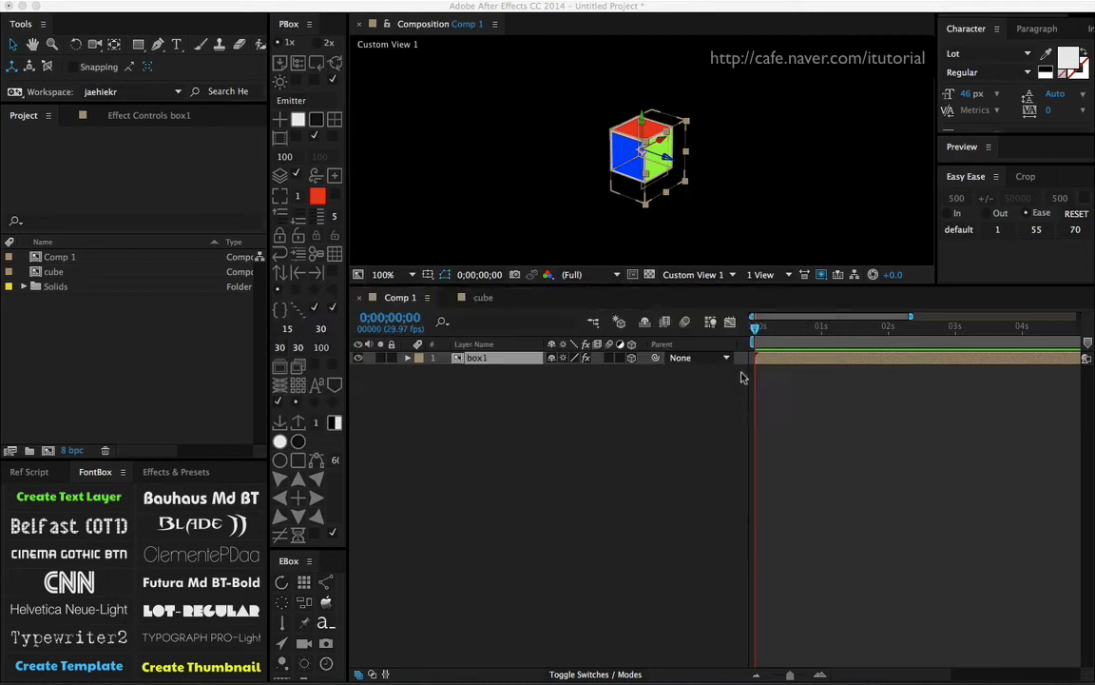
Rename the cube composition in the project as box1 to match its layer name.
left_click(53, 271)
left_click(91, 274)
key("Return")
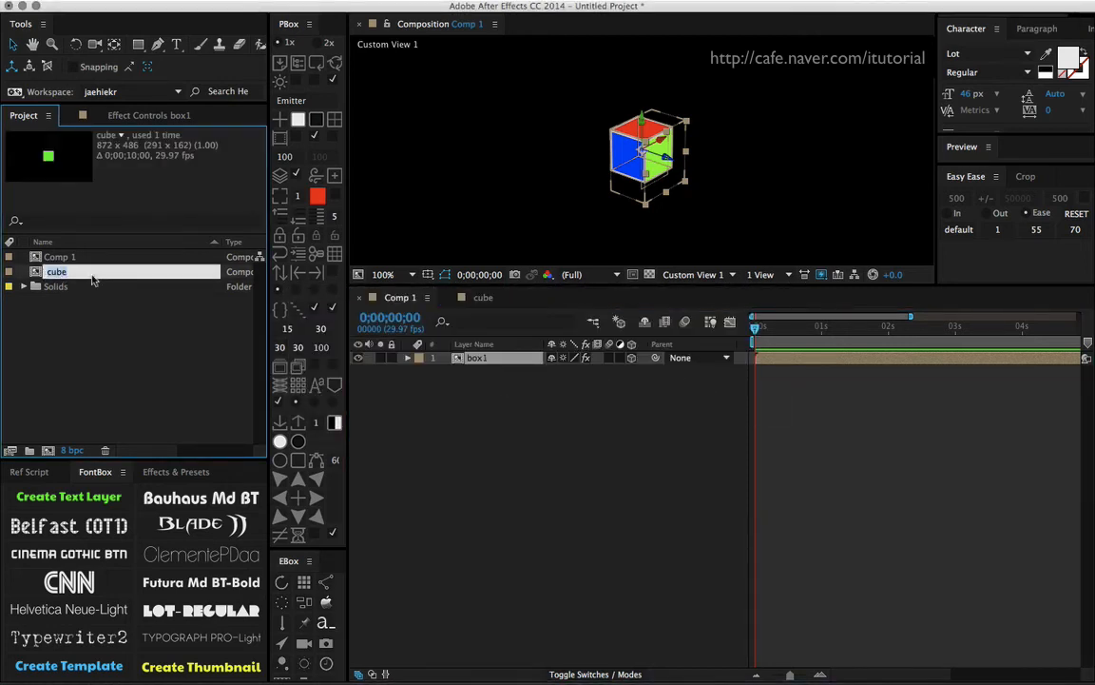
type("box")
key("Return")
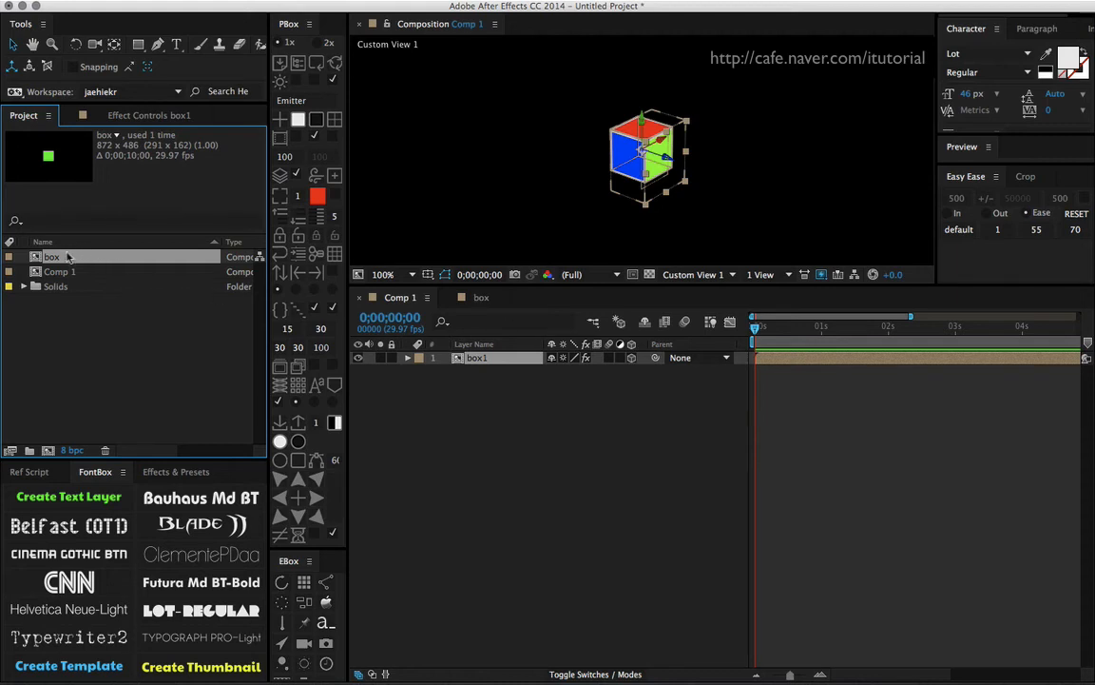
key("Return")
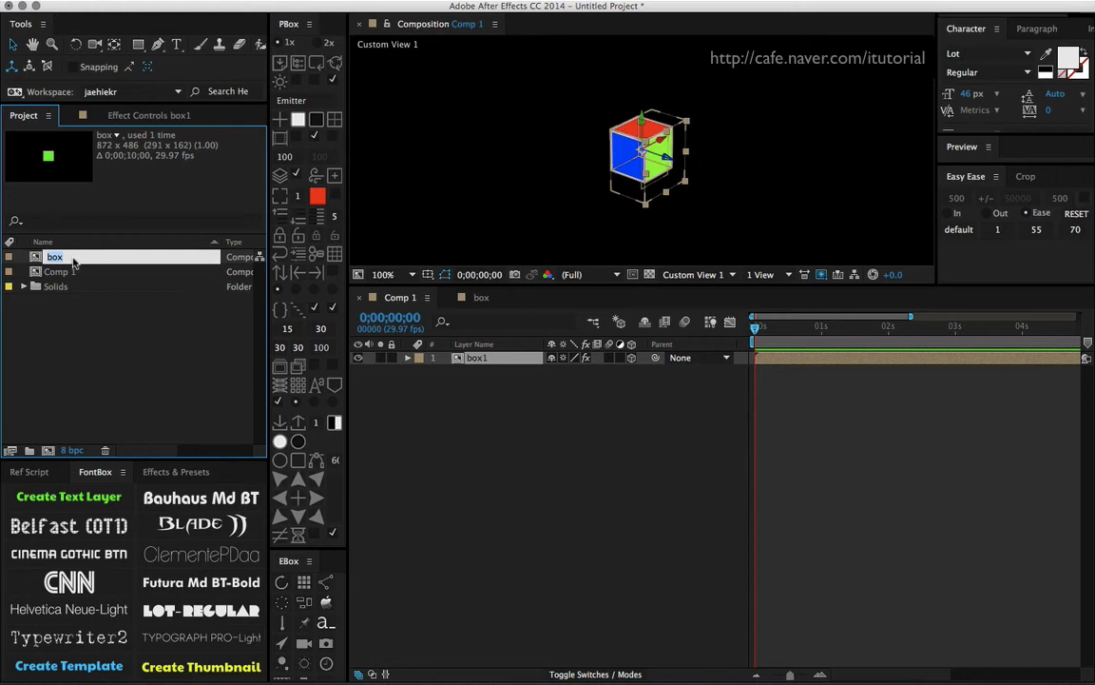
key("Right")
key("Return")
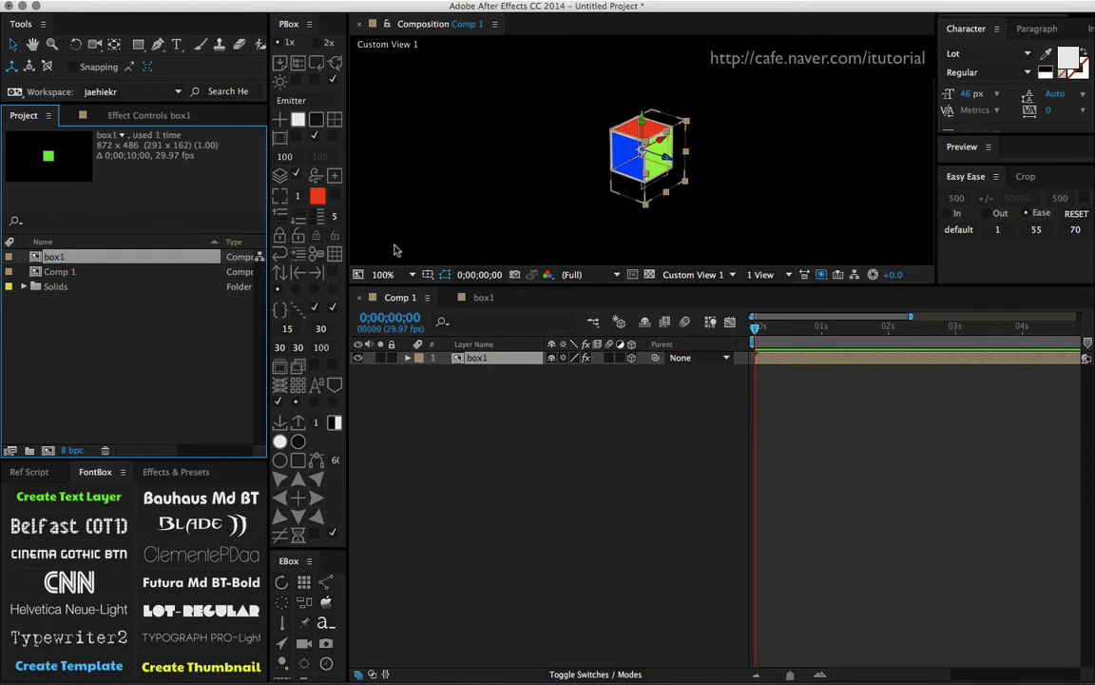
Review the master Scale expression inside box1, test the layer's sizeX slider in Comp 1, and undo the change.
double_click(478, 358)
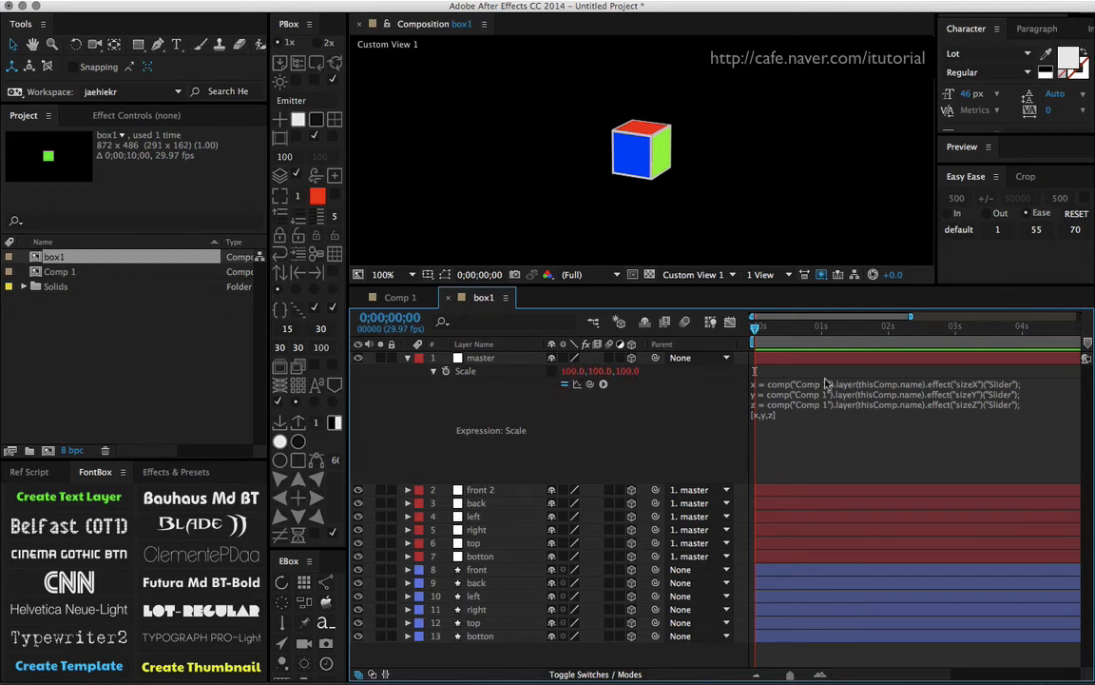
left_click(400, 297)
left_click(150, 114)
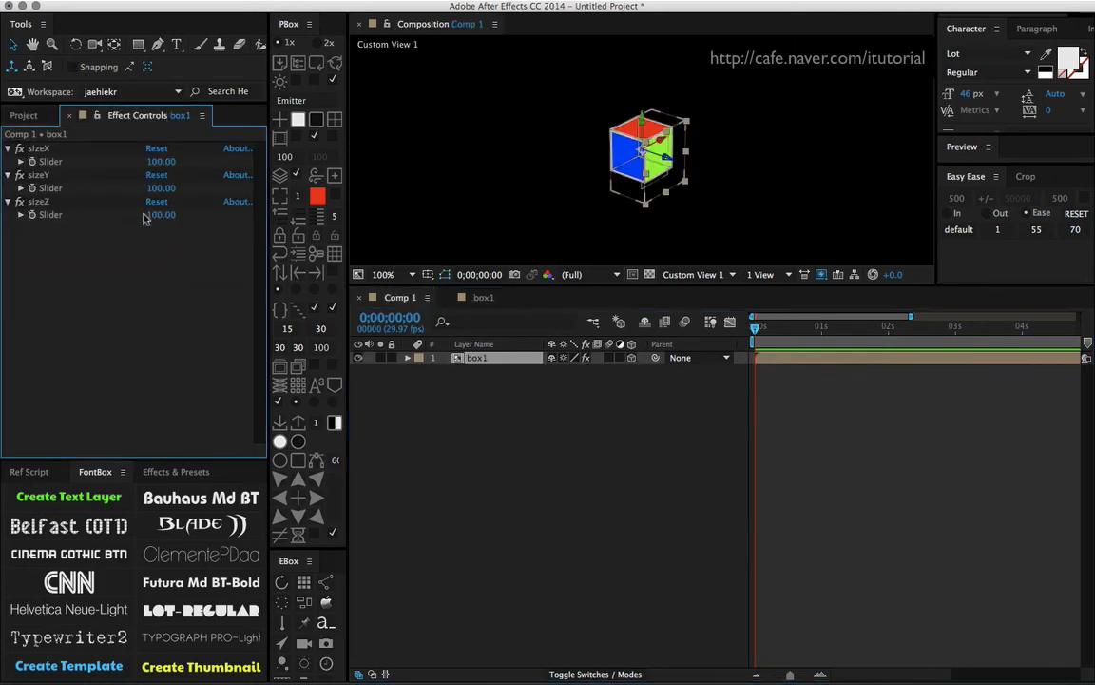
left_click_drag(164, 163, 196, 163)
key("super+z")
left_click(28, 118)
left_click(503, 379)
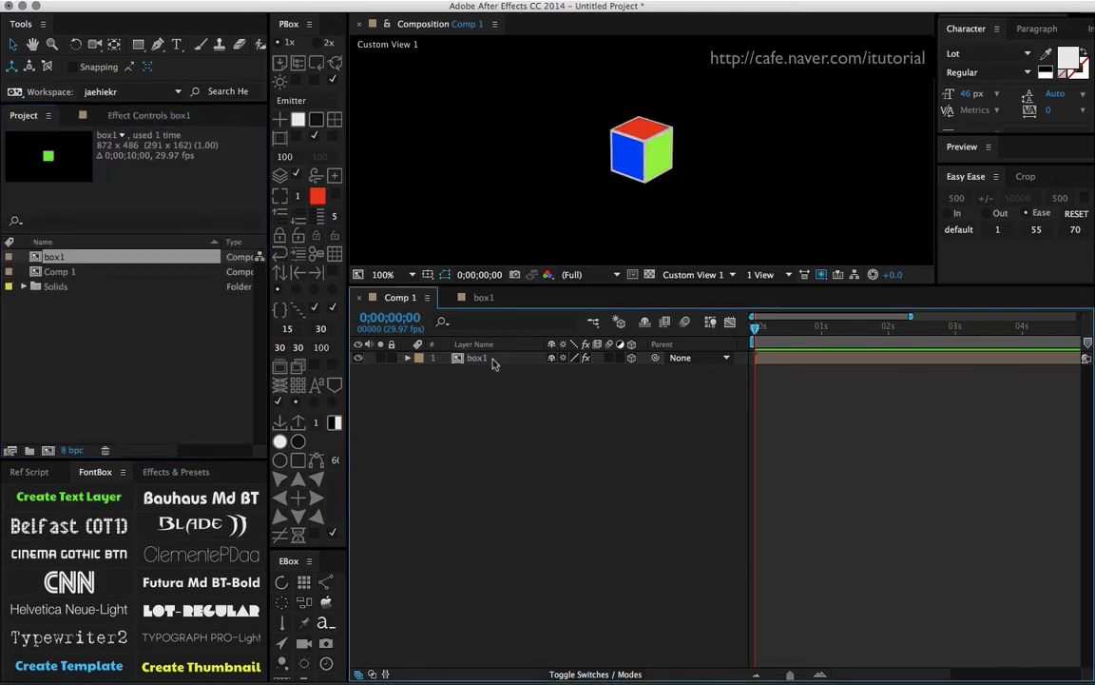
Duplicate the box1 layer in Comp 1 and the box1 composition in the project, and make the duplicate composition the new layer's source.
left_click(492, 361)
key("super+d")
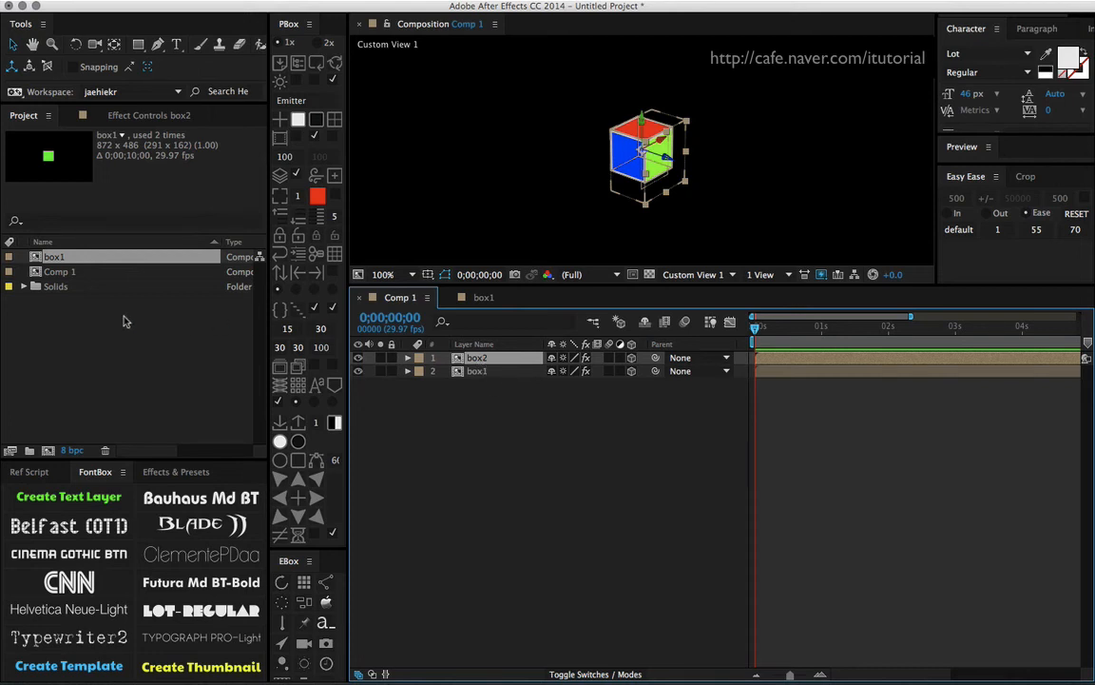
left_click(69, 310)
left_click(60, 258)
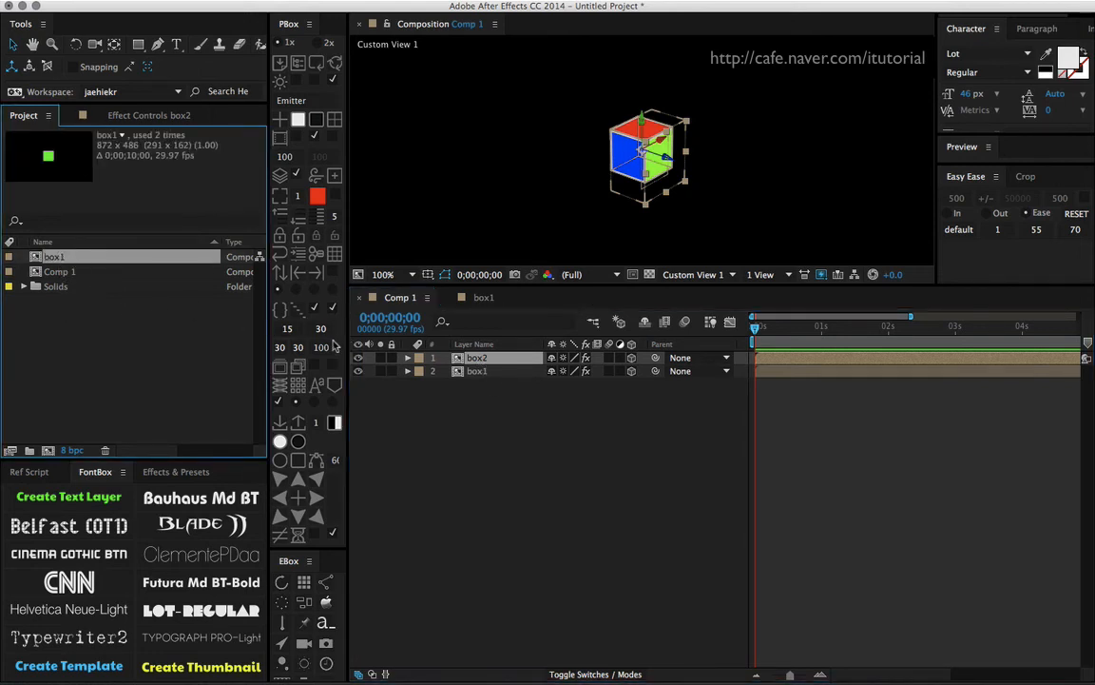
key("super+d")
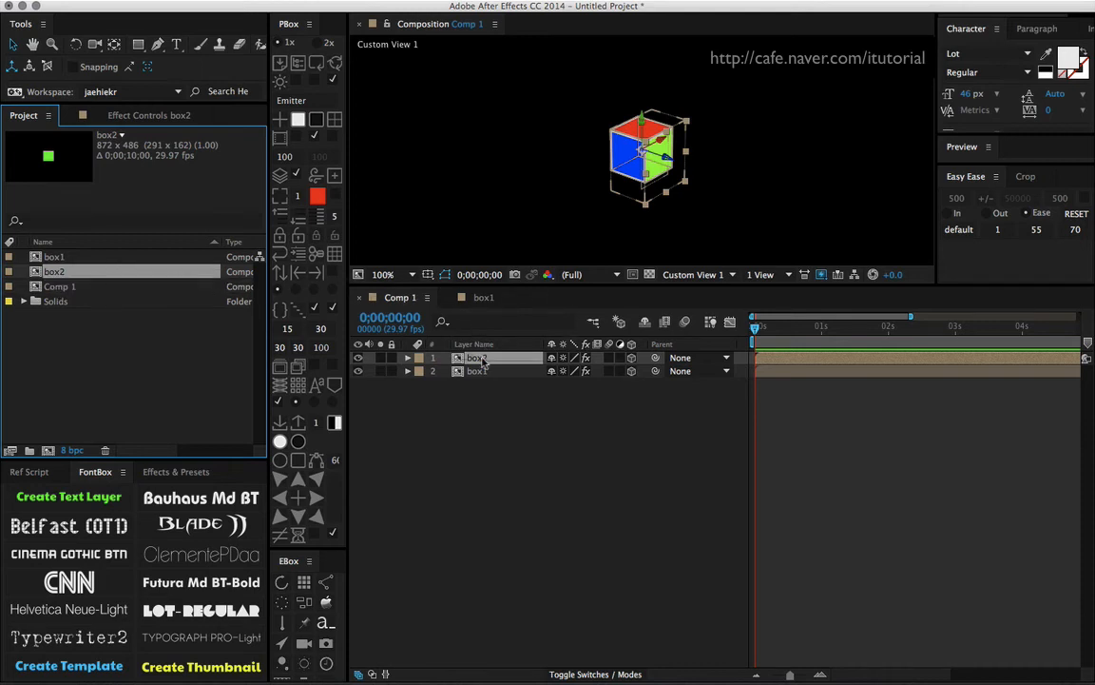
left_click(483, 360)
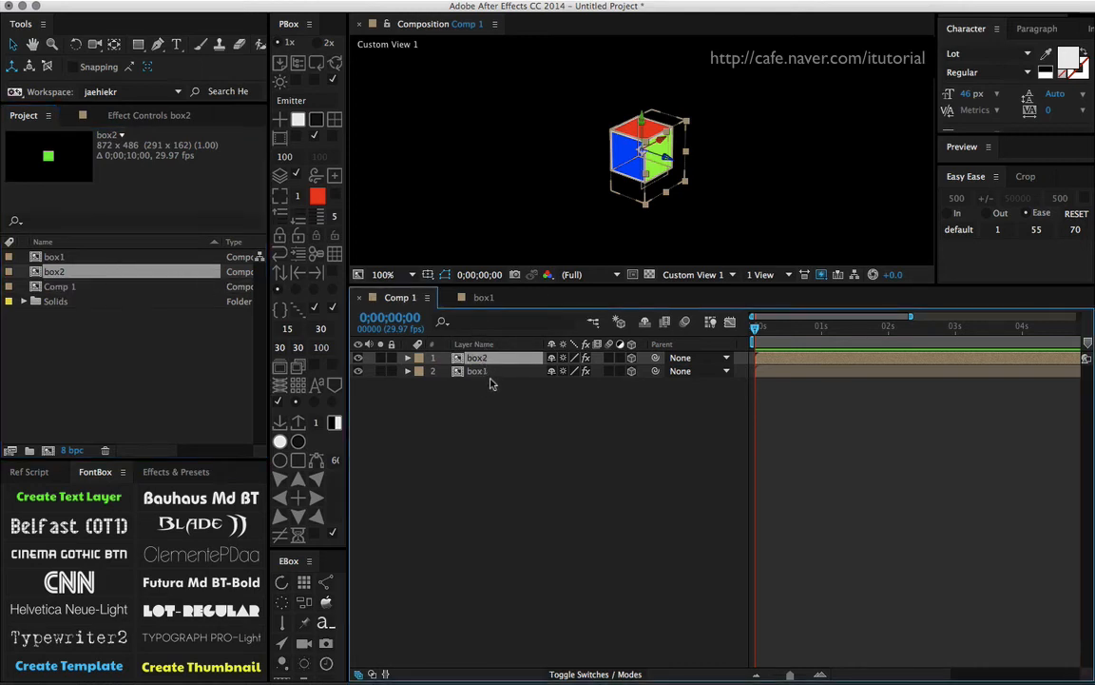
Move the box2 layer away from box1 in the Comp 1 view and set its sizeY slider to 231.
left_click_drag(644, 157, 502, 203)
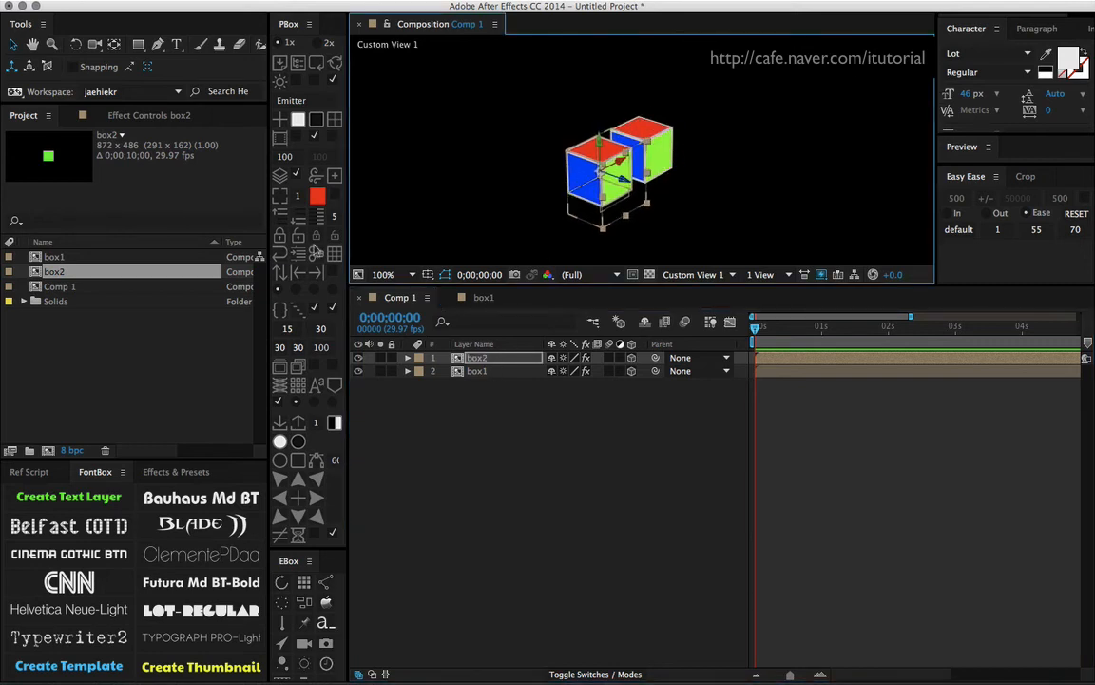
left_click(457, 356)
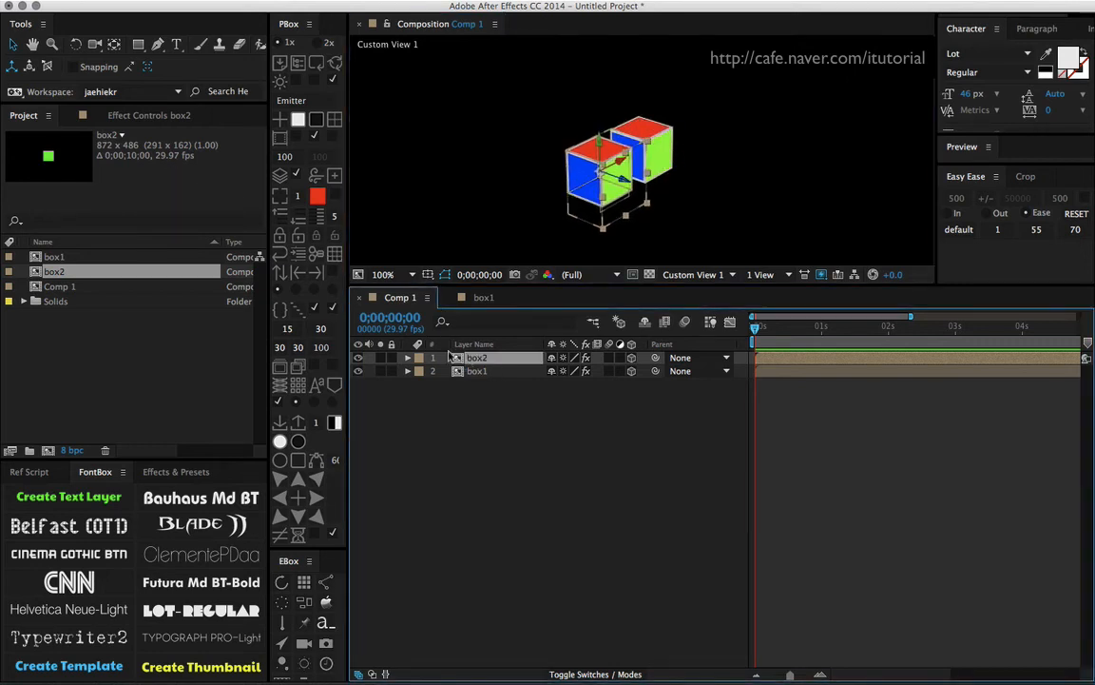
left_click(140, 115)
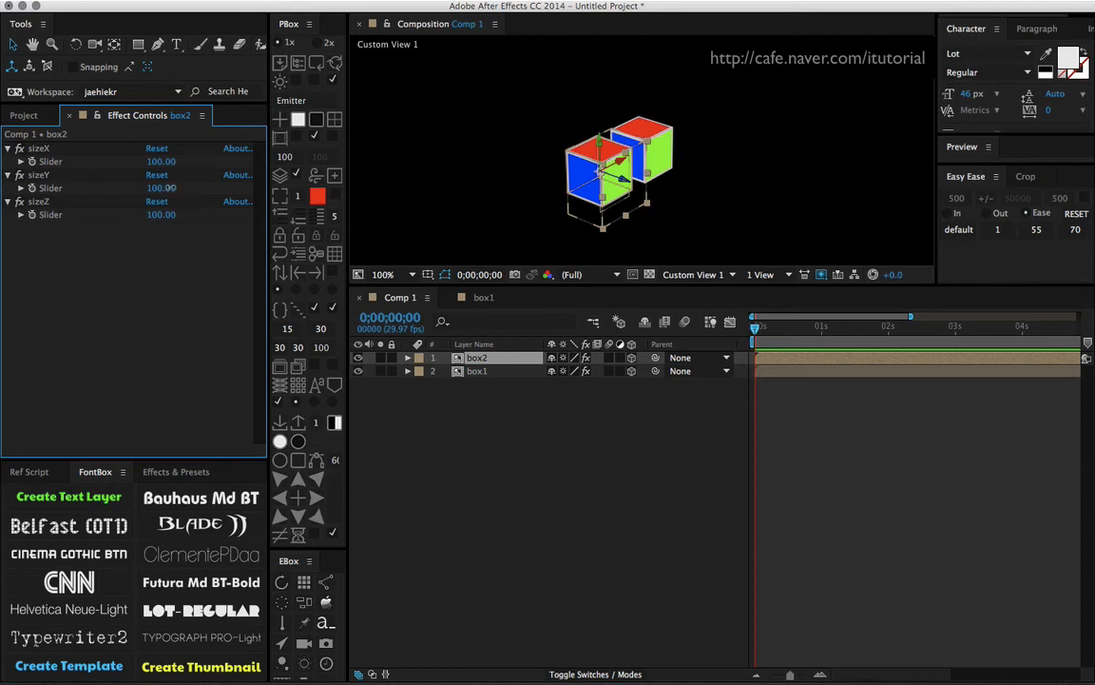
left_click_drag(157, 186, 270, 254)
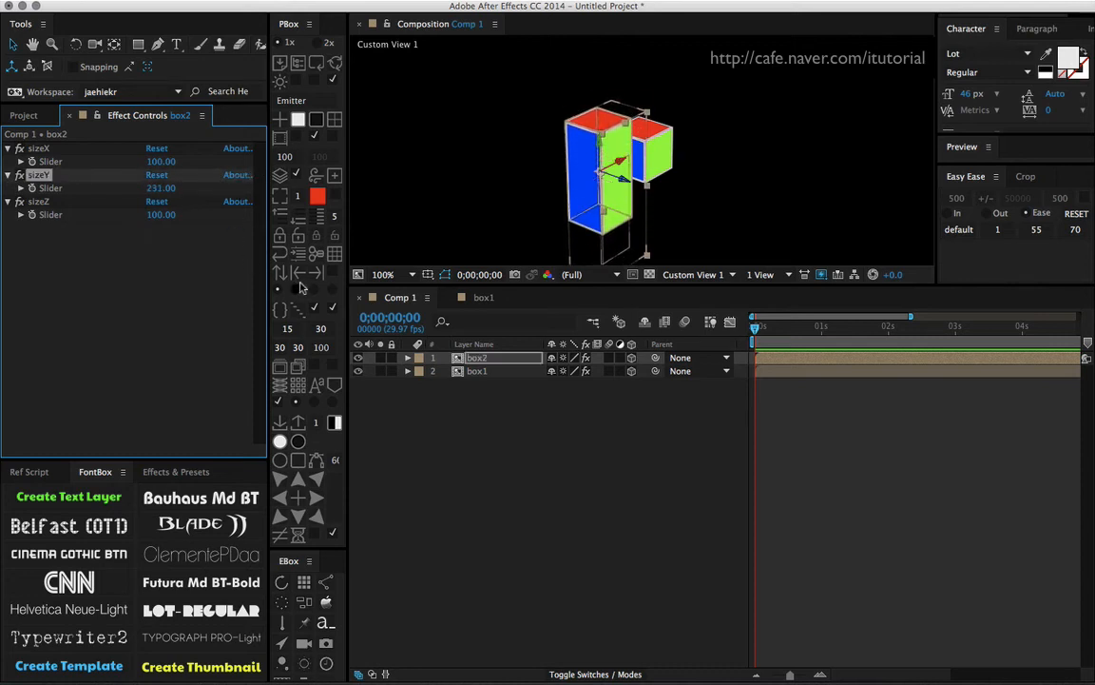
Set the sizeX slider of the box1 layer to 104.
left_click(480, 370)
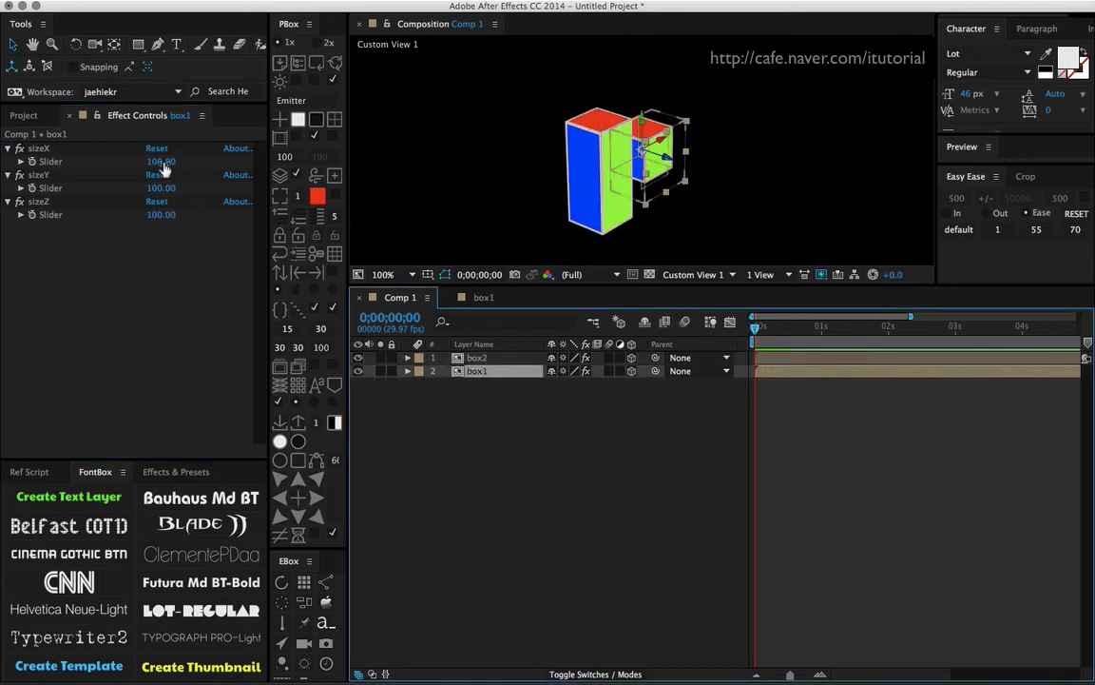
left_click_drag(160, 161, 168, 161)
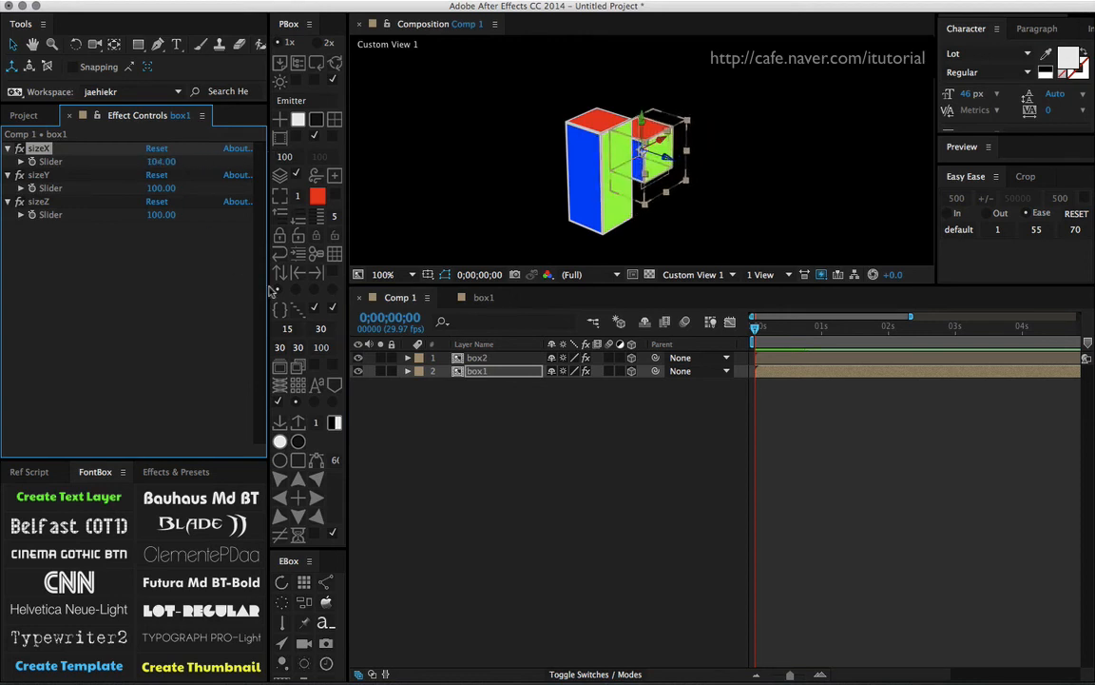
In the box2 composition, change the Fill 1 color of the front shape layer to blue.
double_click(483, 360)
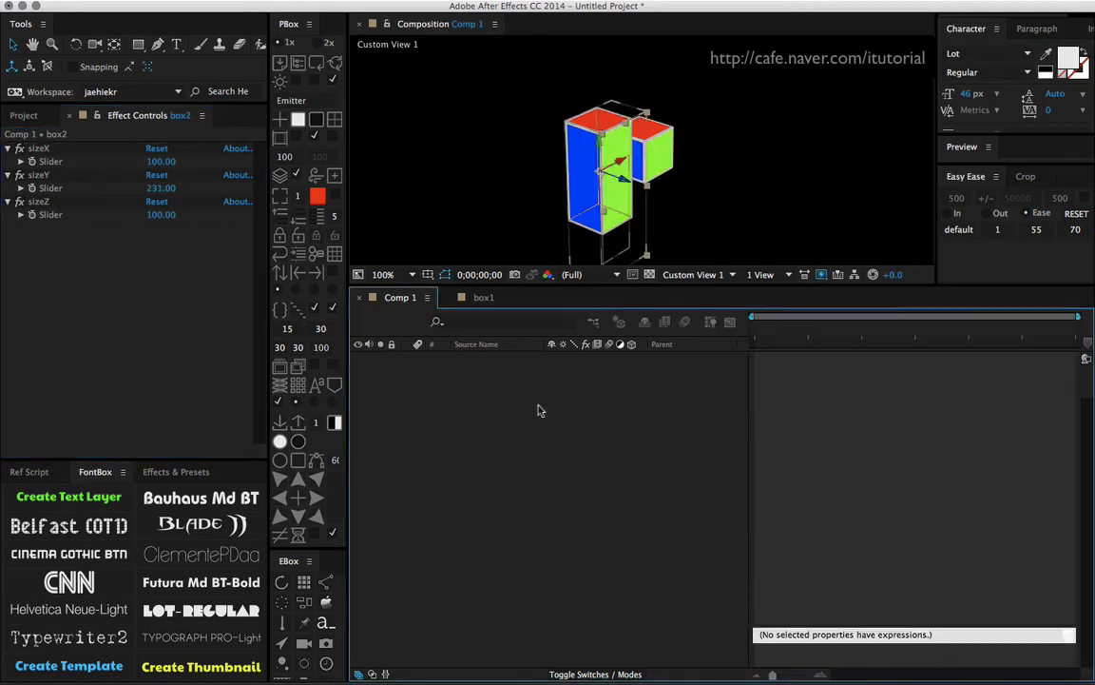
left_click(479, 480)
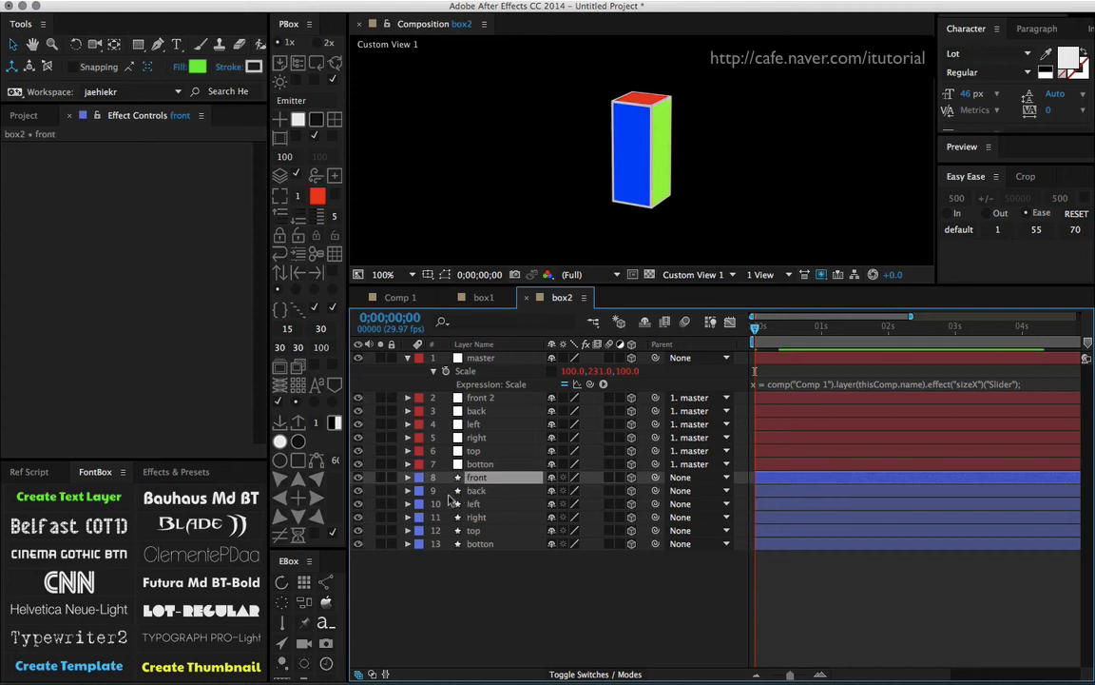
left_click(408, 478)
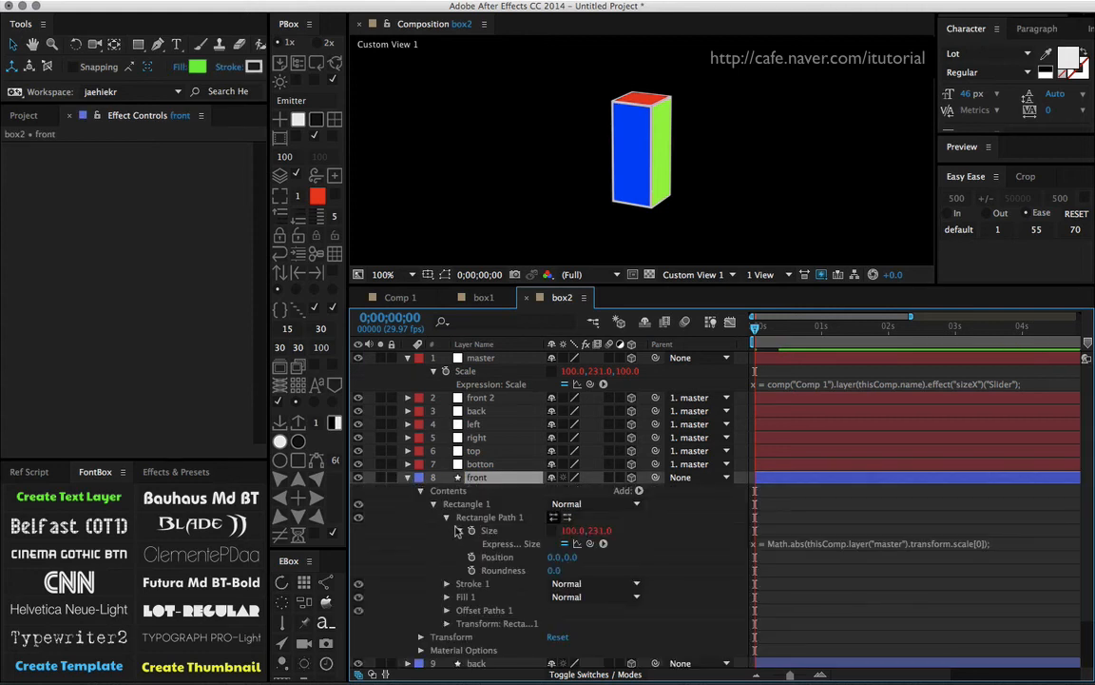
left_click(447, 596)
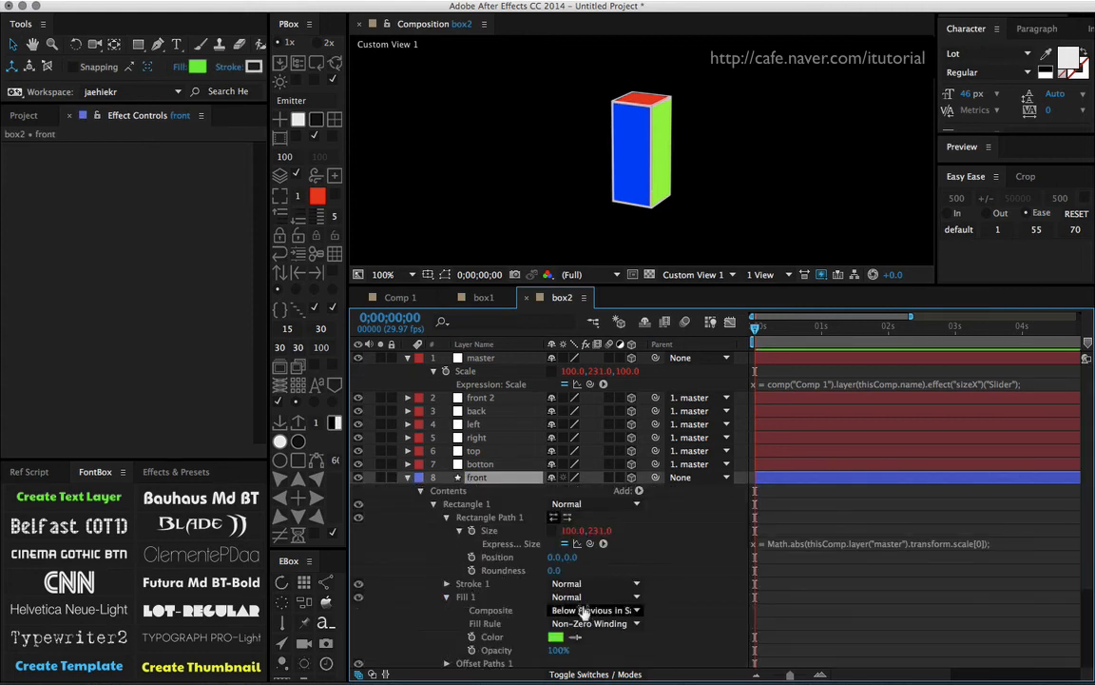
left_click(555, 636)
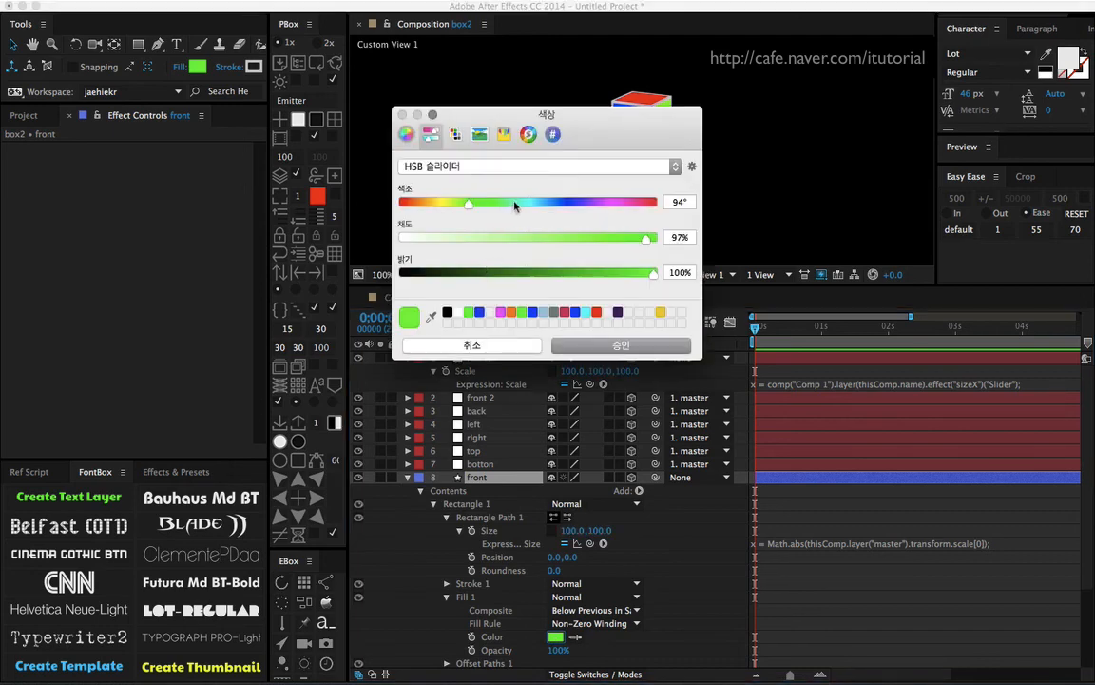
left_click_drag(515, 207, 571, 202)
left_click(609, 348)
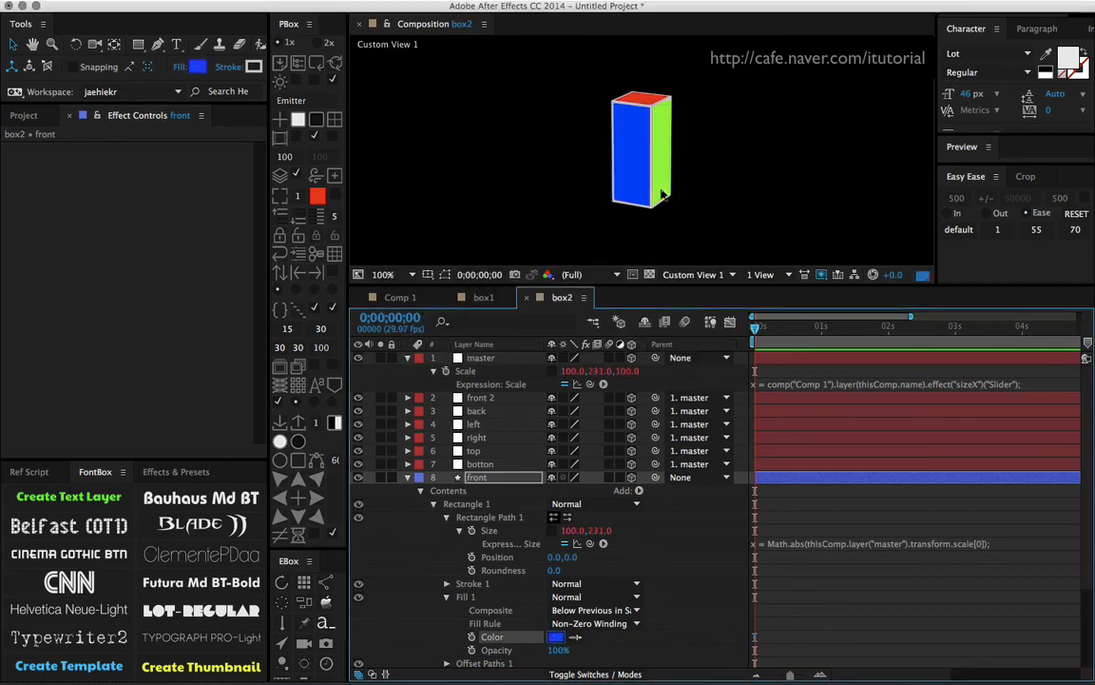
Return to Comp 1, duplicate the box2 layer there and the box2 composition in the project, and select the new layer.
left_click(401, 298)
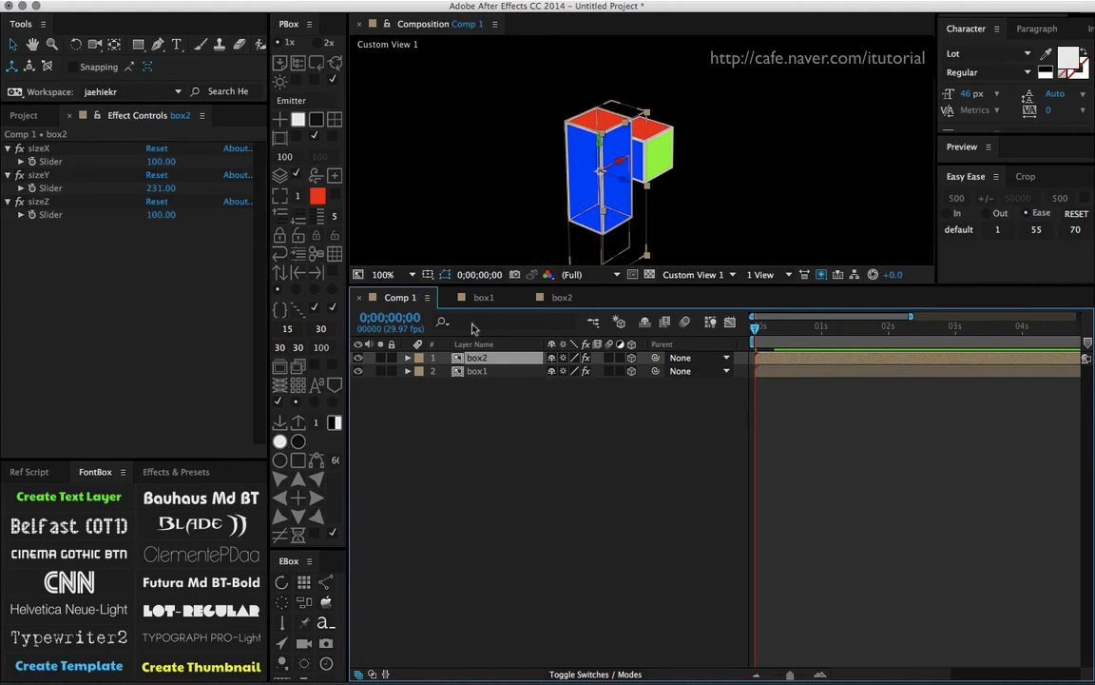
left_click(55, 115)
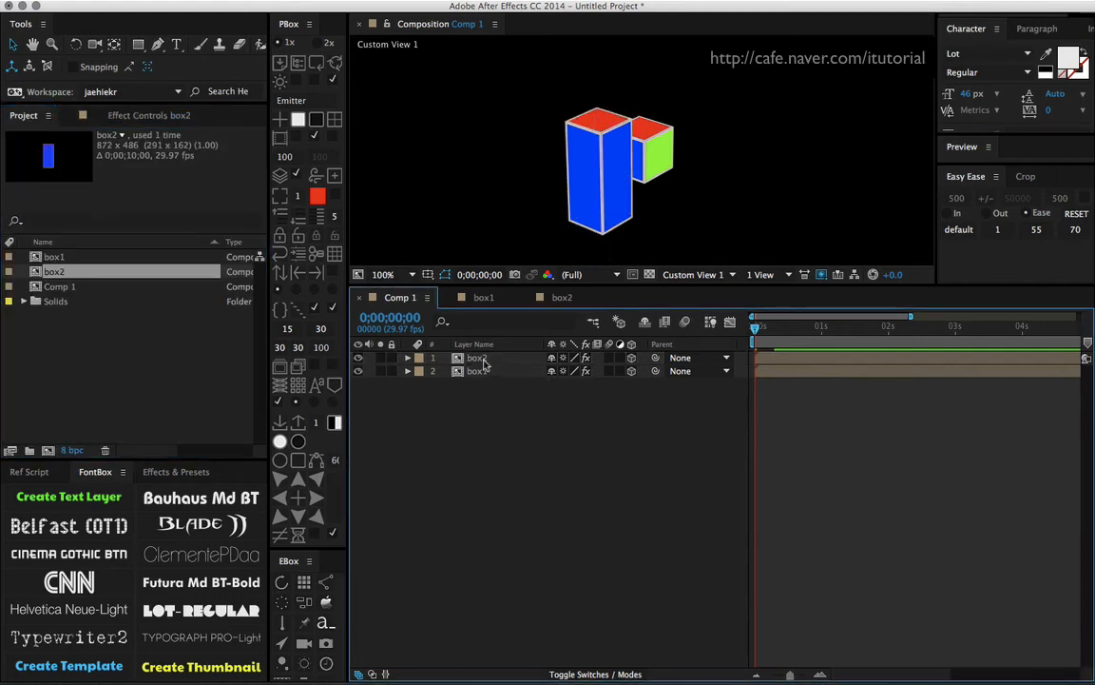
key("super+d")
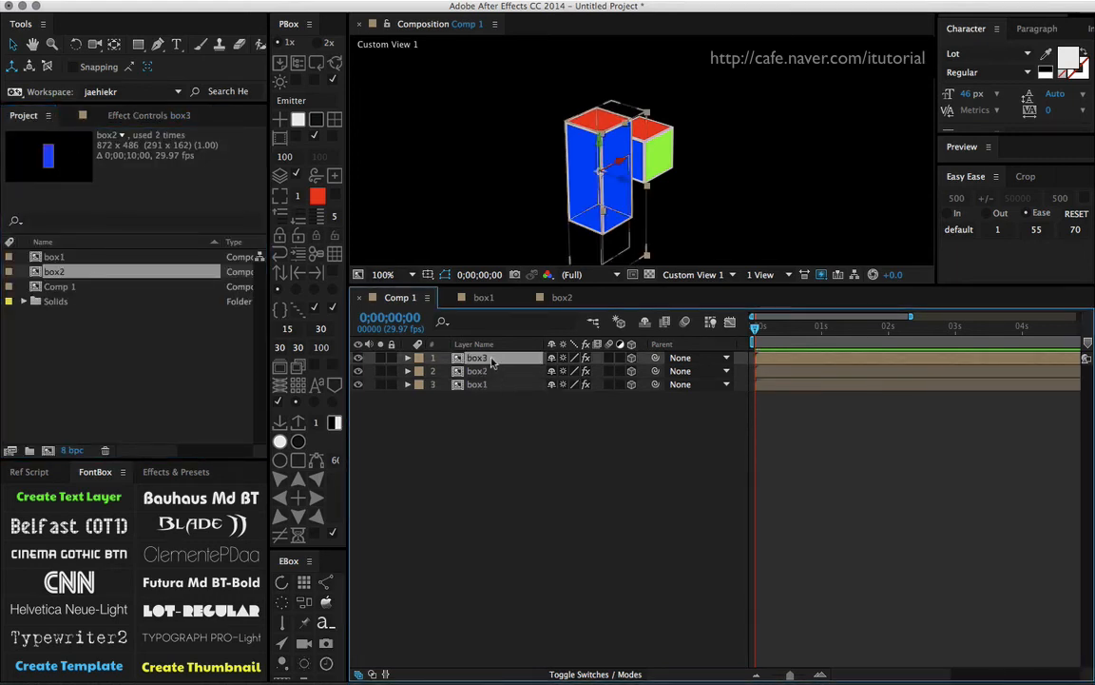
left_click(54, 332)
left_click(53, 274)
key("super+d")
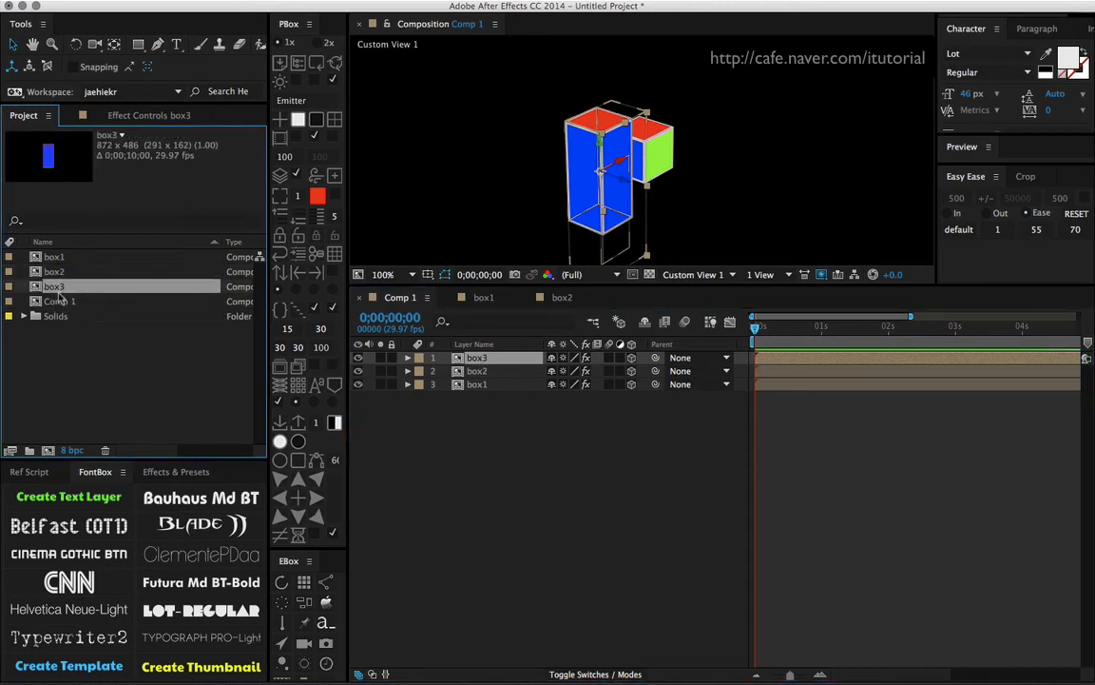
left_click(479, 359)
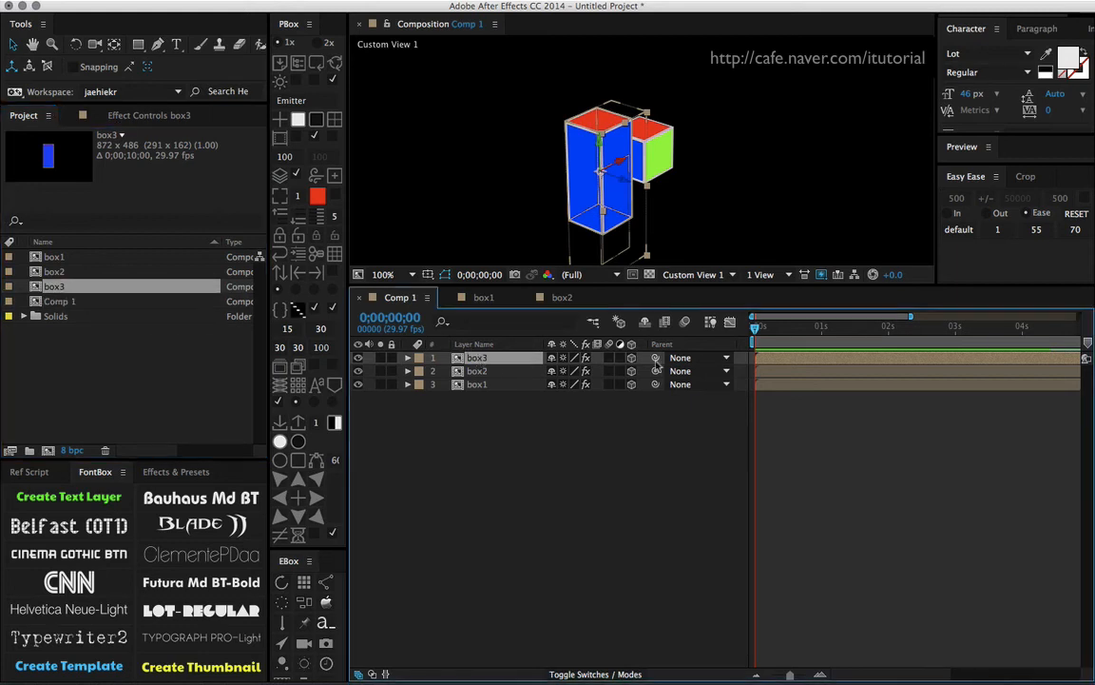
Move the box3 layer away from the other boxes in the Comp 1 view and set its sizeY slider to 91 and sizeZ to 231.
left_click_drag(649, 205, 795, 245)
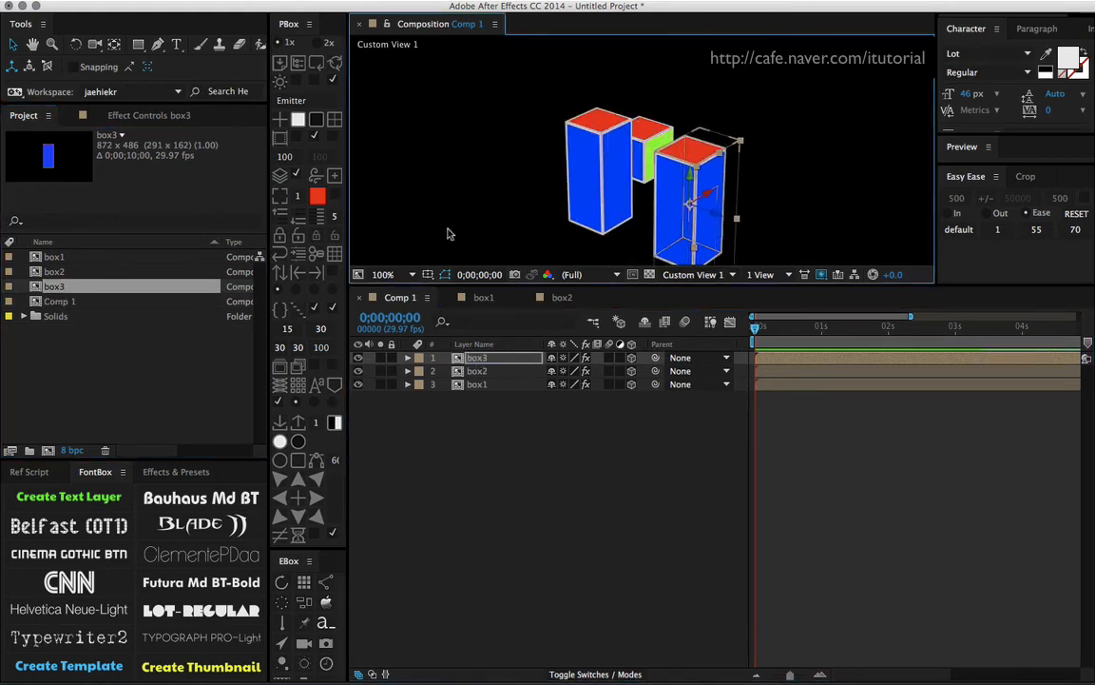
left_click(138, 115)
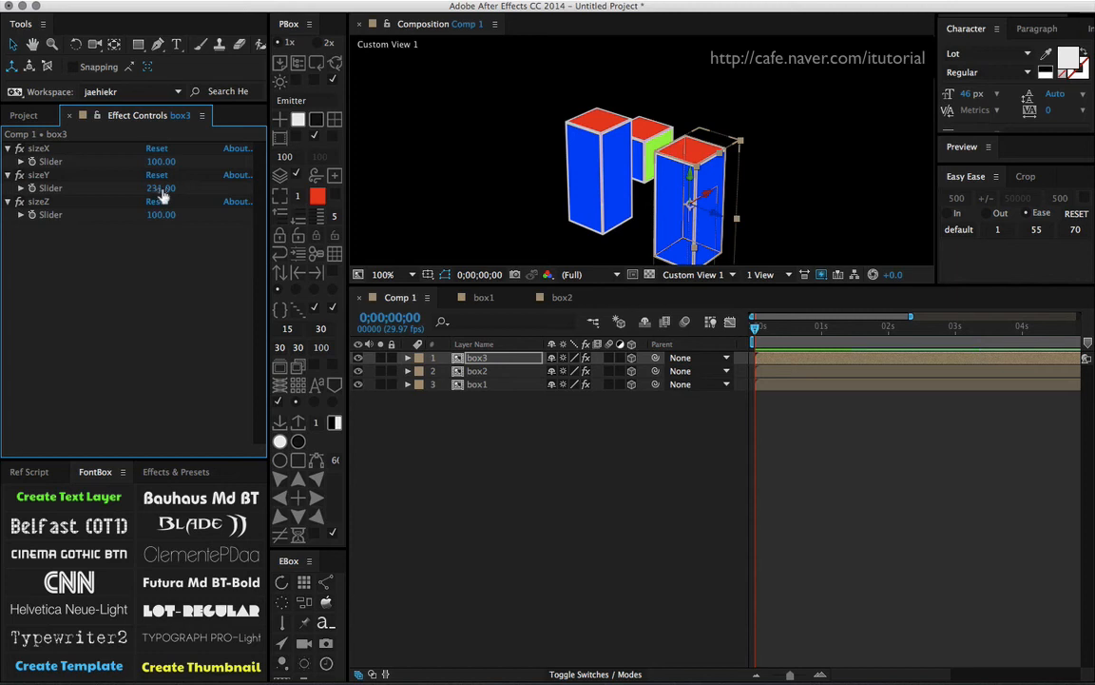
left_click_drag(162, 219, 138, 197)
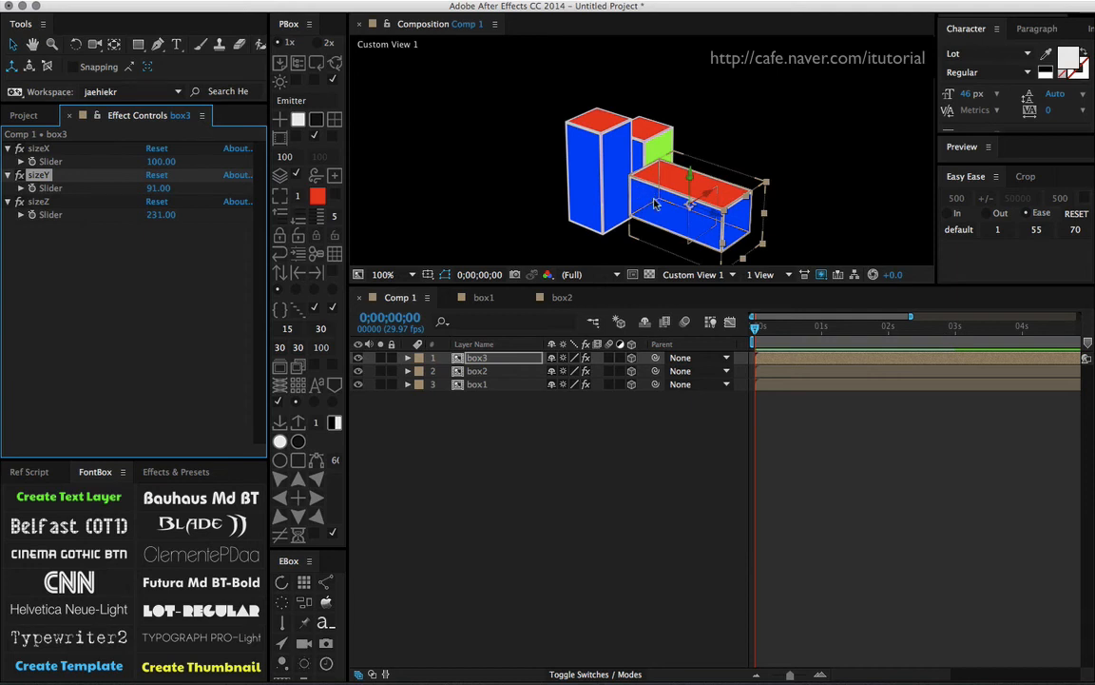
left_click(43, 116)
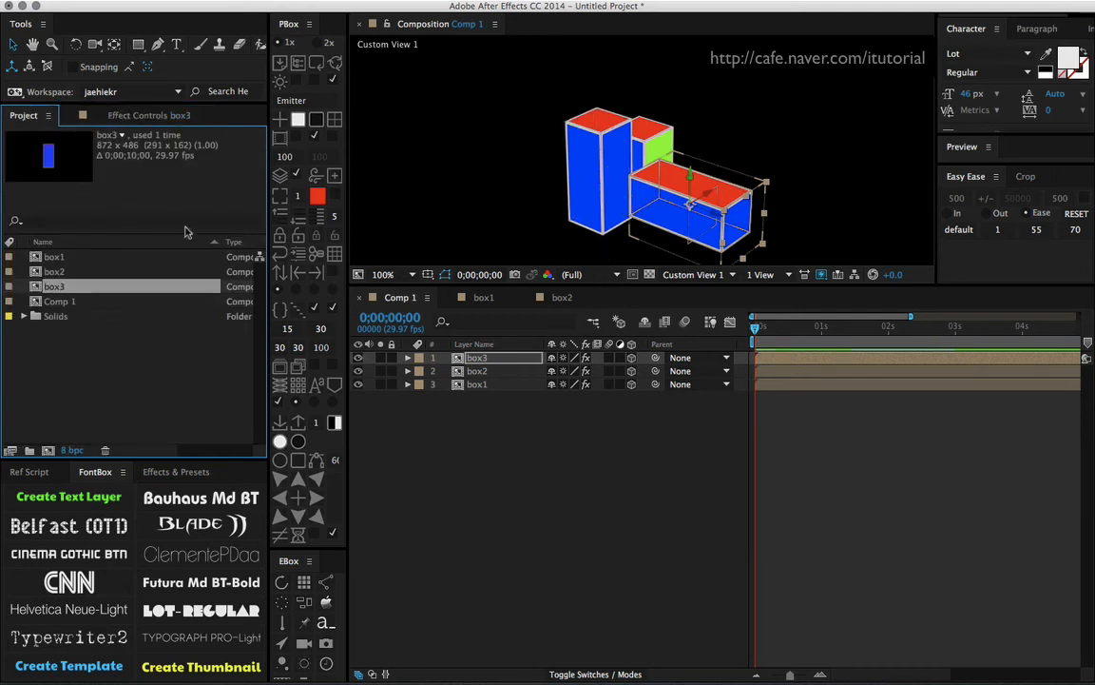
left_click(519, 415)
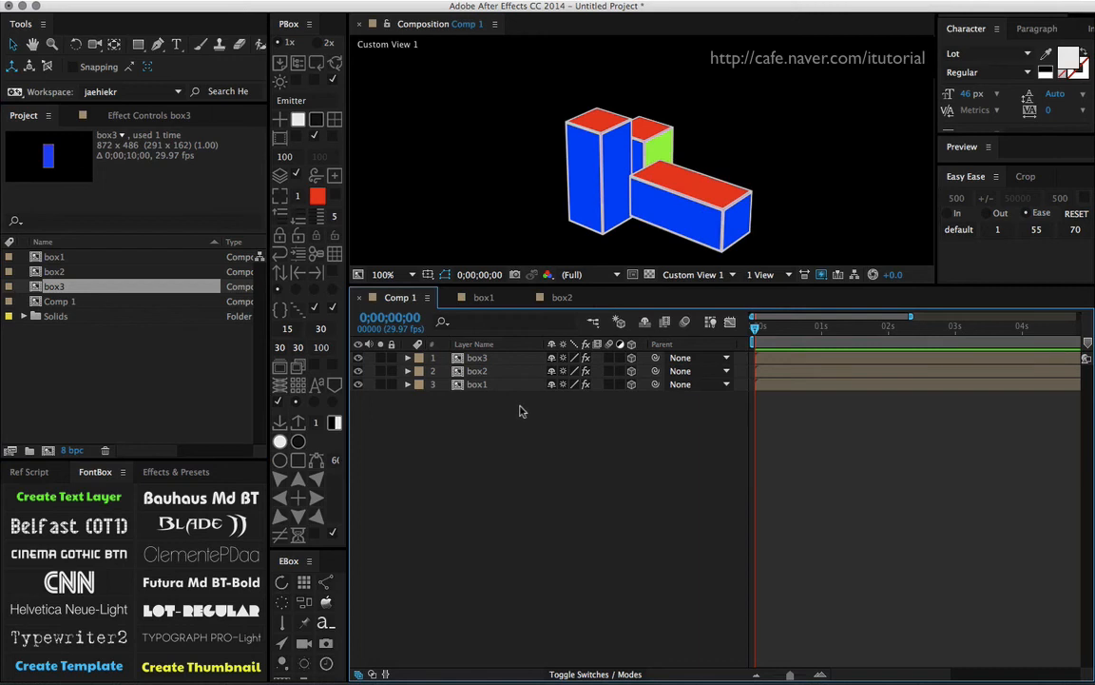
left_click(494, 358)
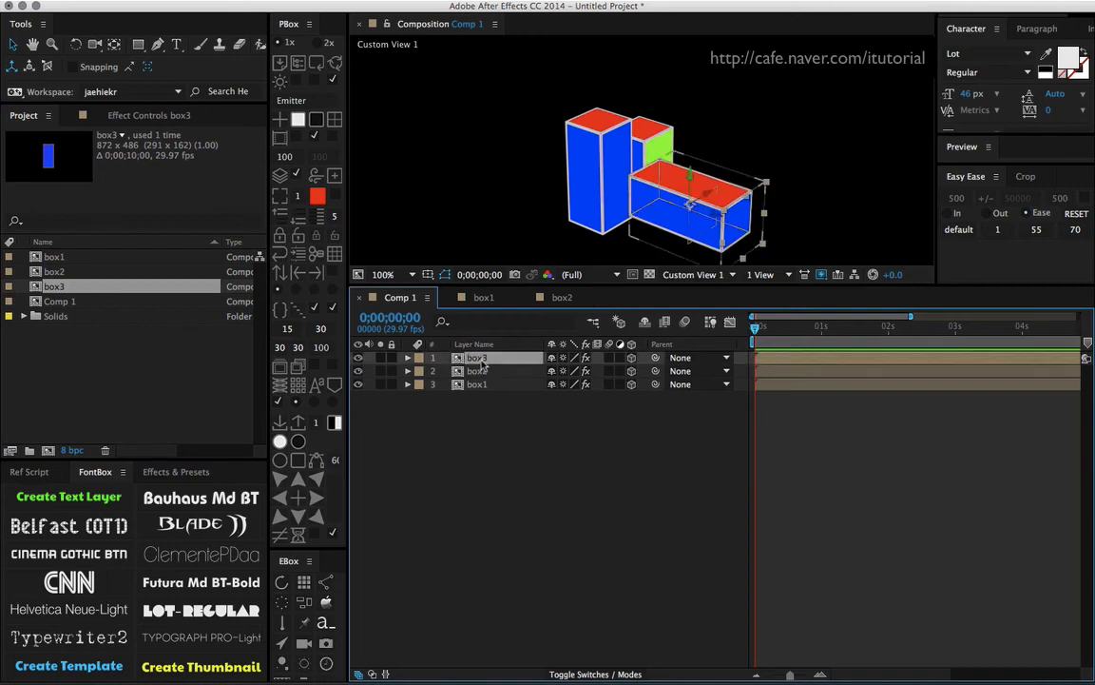
key("ctrl+d")
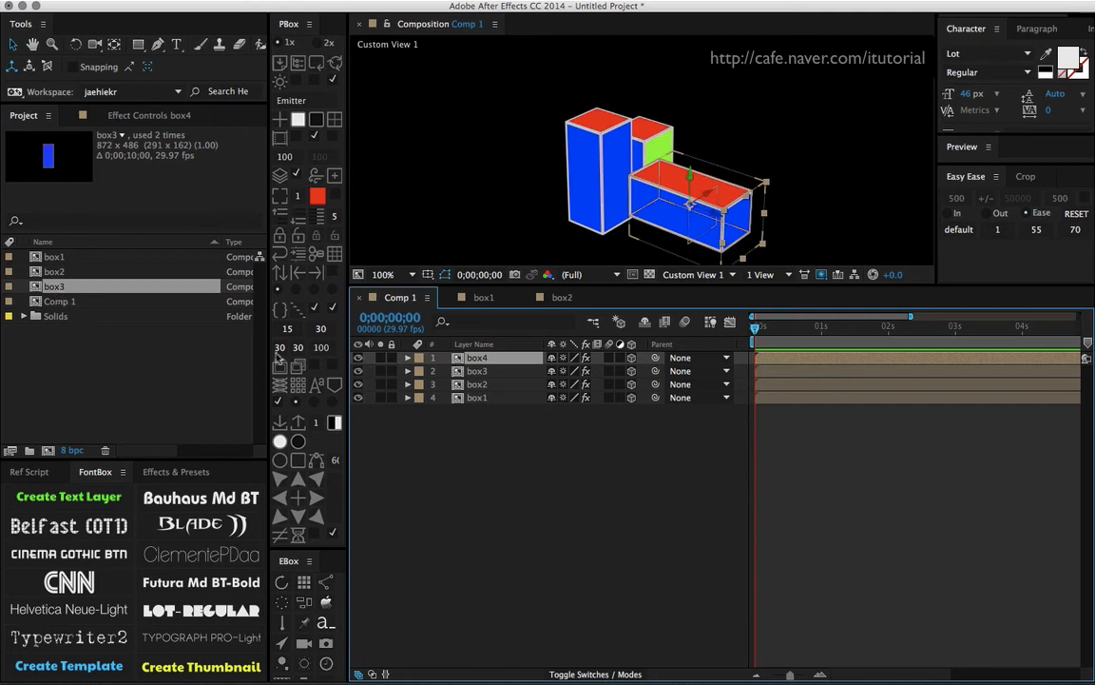
key("ctrl+z")
Duplicate the box3 composition in the project and the box3 layer in Comp 1, and replace the new layer's source with the box4 composition.
left_click(80, 363)
left_click(52, 286)
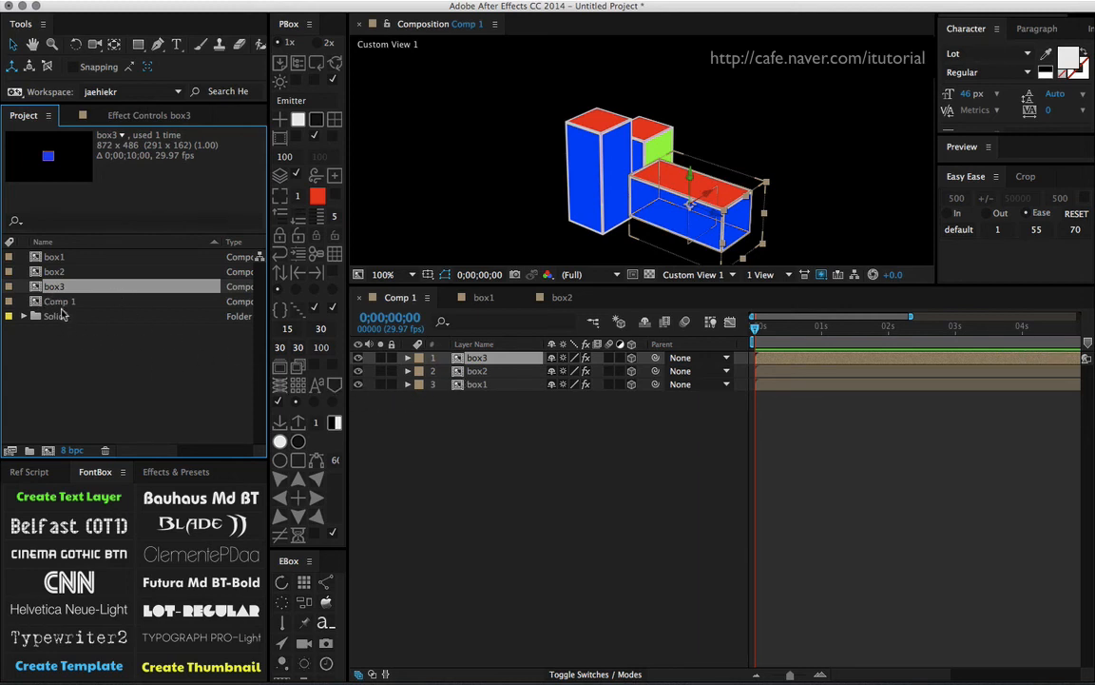
key("ctrl+d")
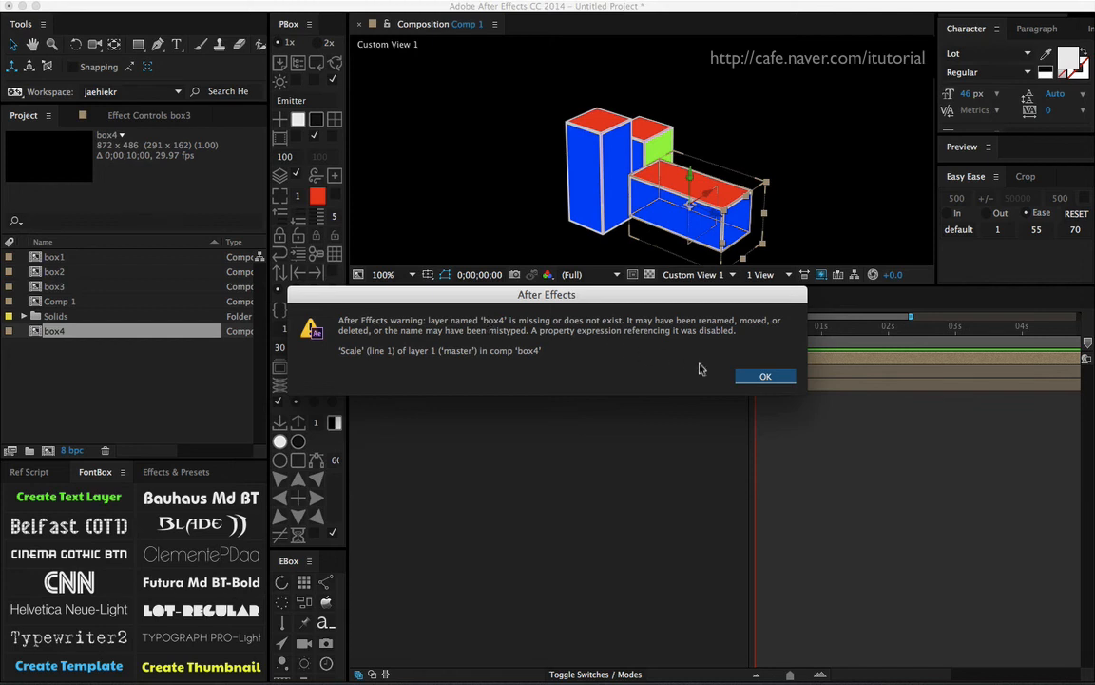
key("Return")
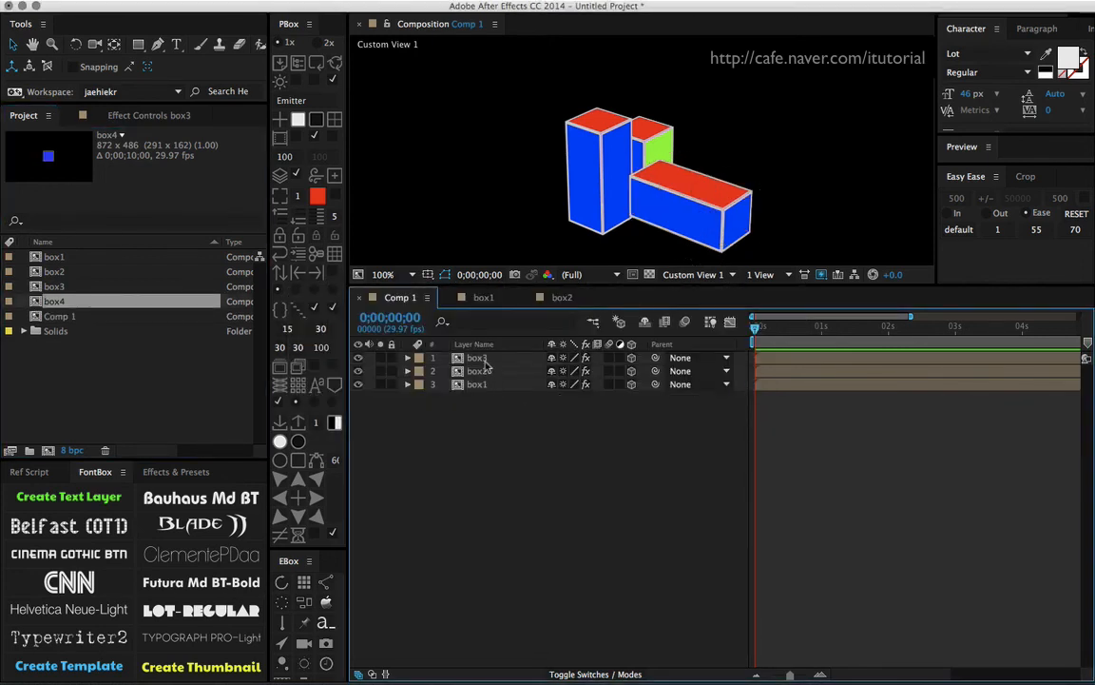
key("ctrl+slash")
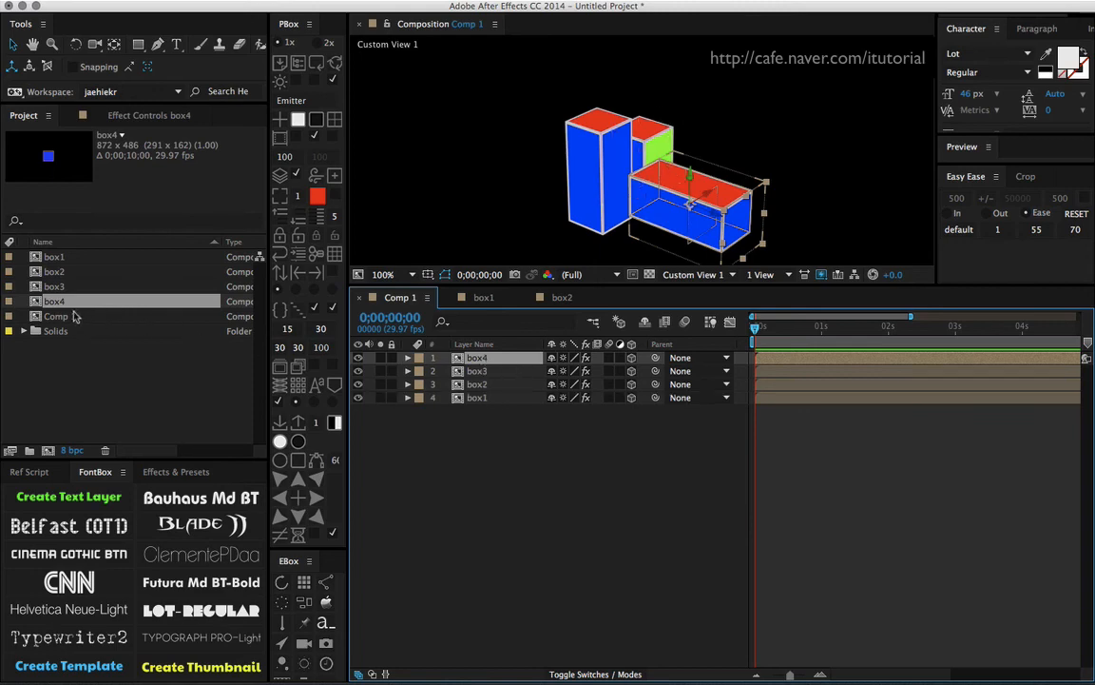
left_click_drag(60, 304, 484, 360)
double_click(480, 361)
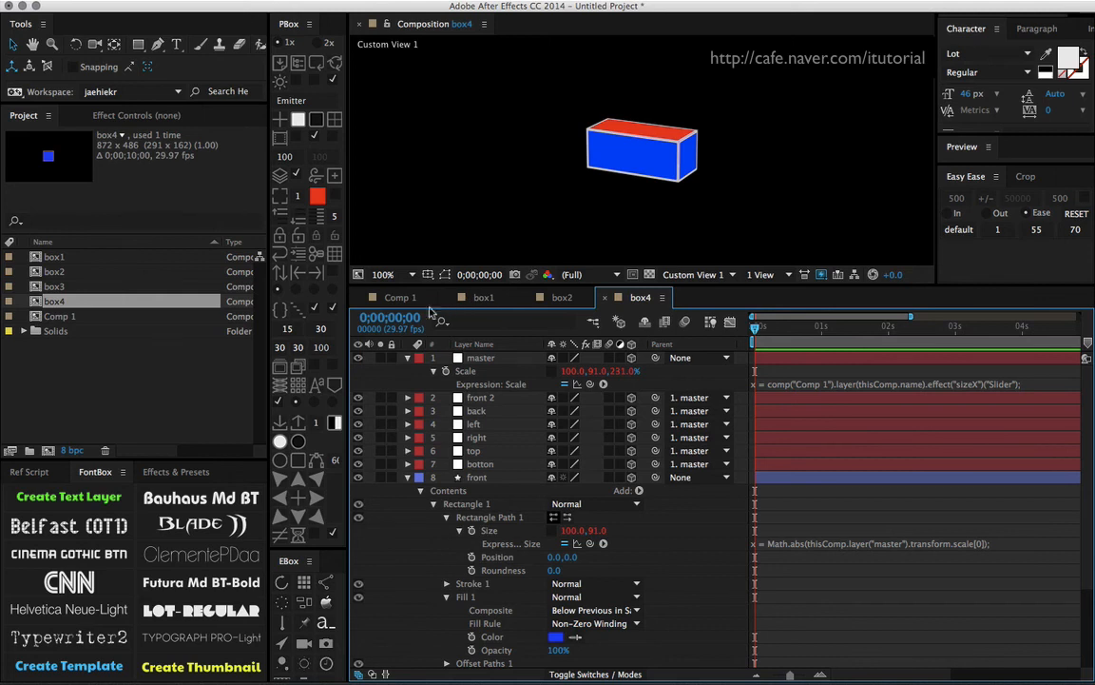
left_click(395, 297)
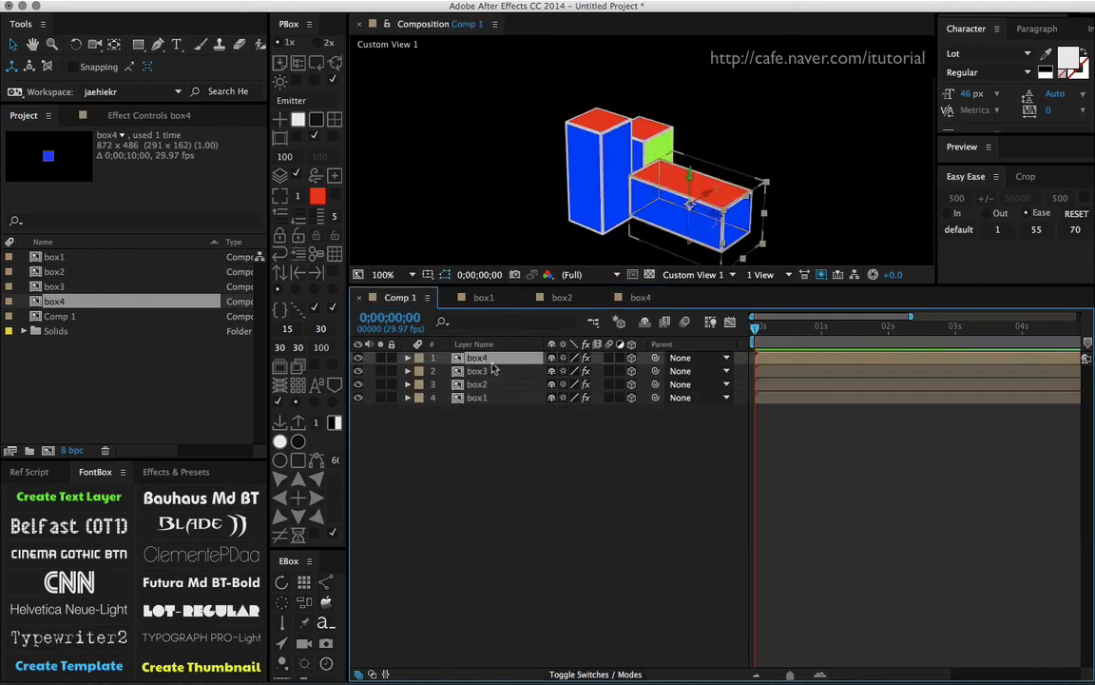
Import the Cube.aep project, open its Final composition and display the effect controls of the Cube layer.
left_click(88, 369)
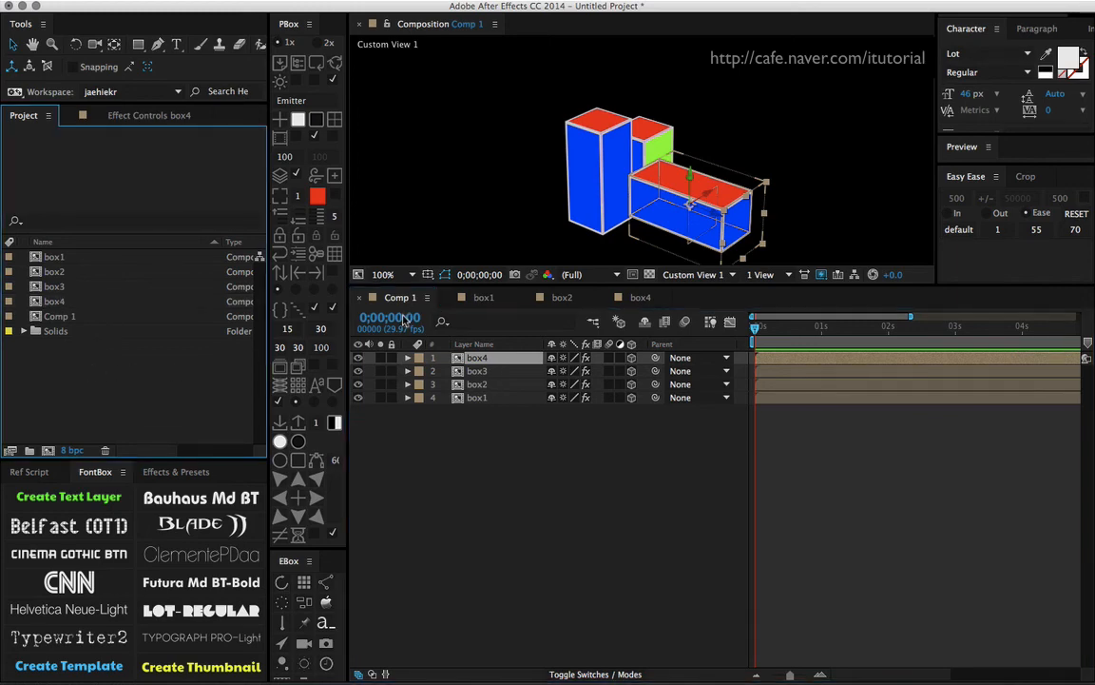
key("super+i")
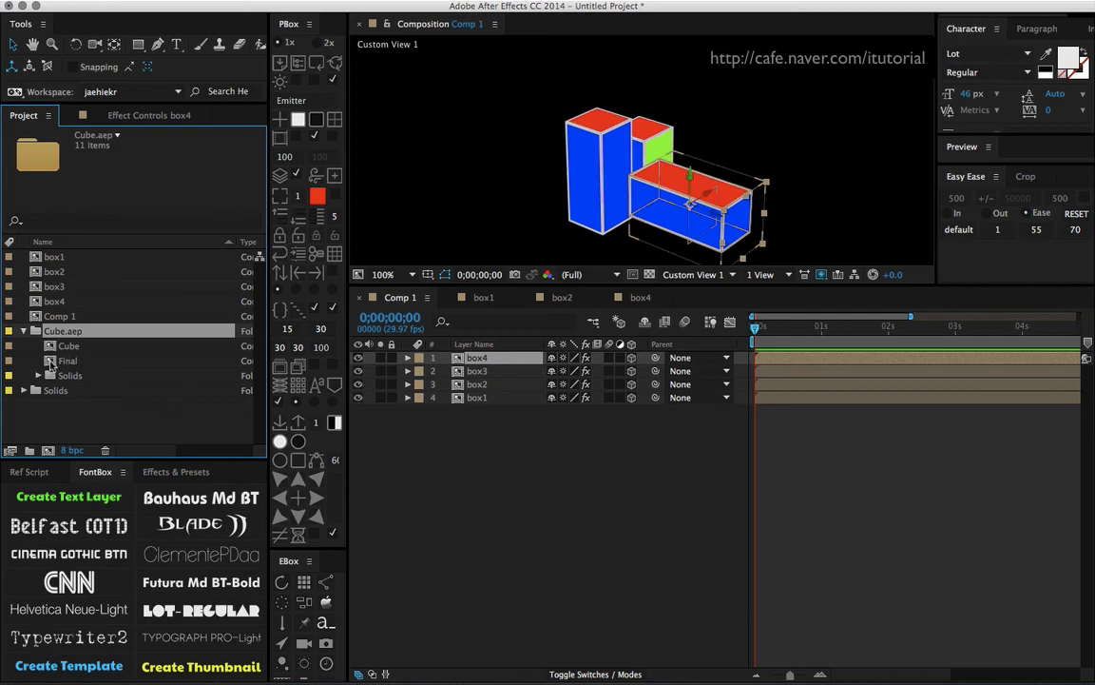
double_click(52, 361)
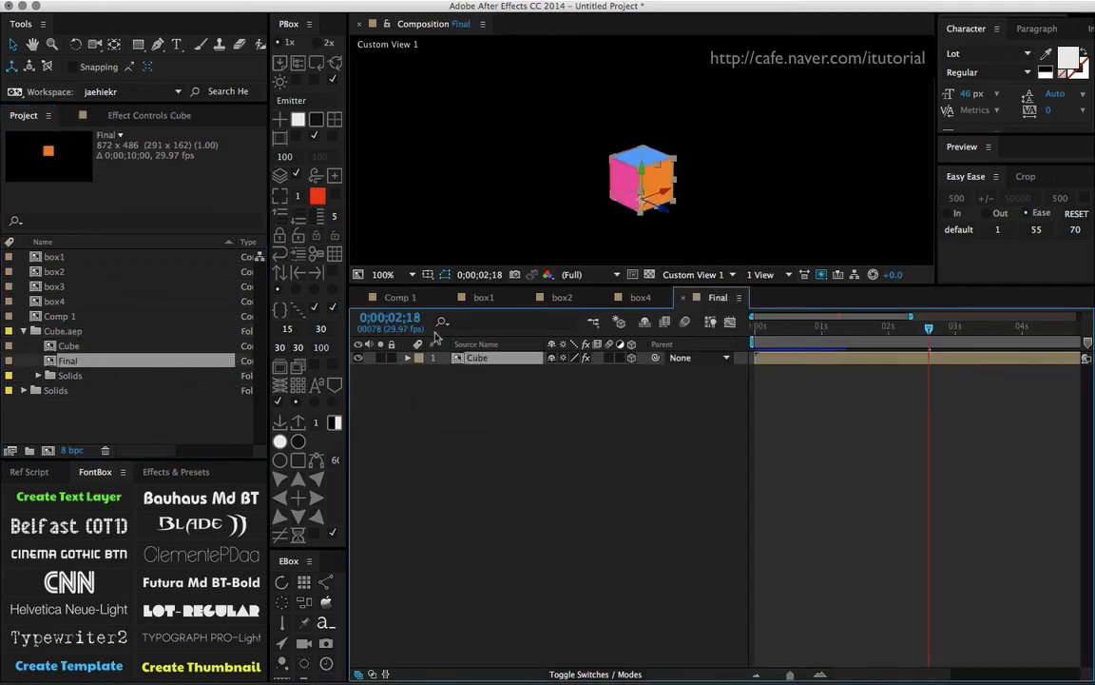
left_click(167, 114)
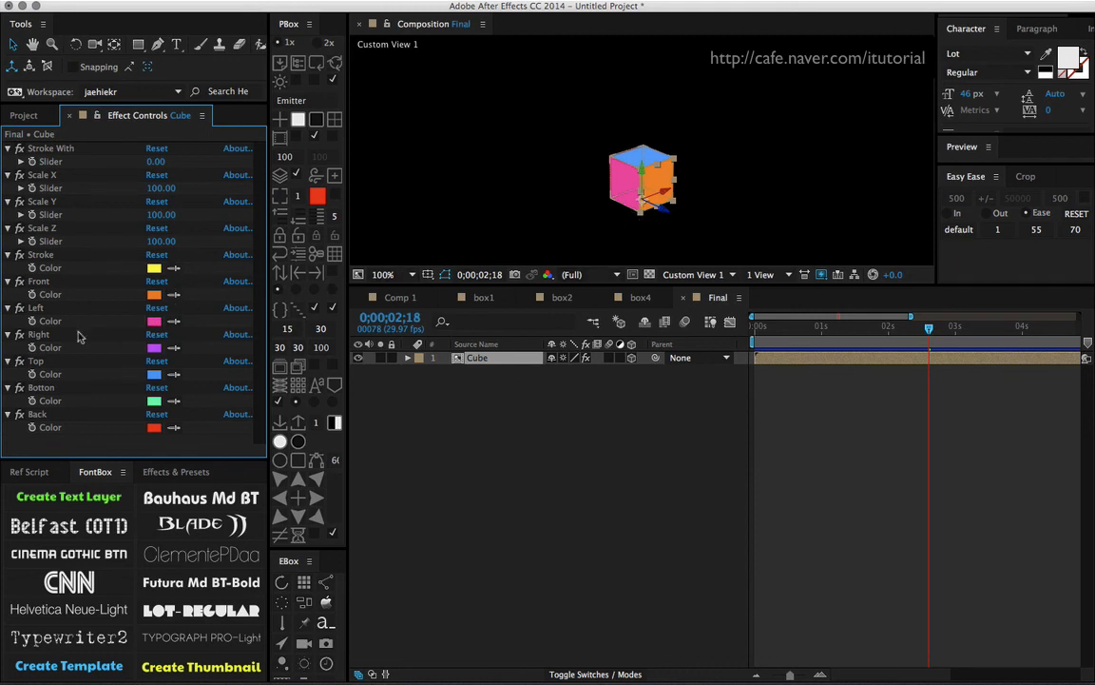
Set the Right and Front color controls of the Cube layer to white.
left_click(153, 347)
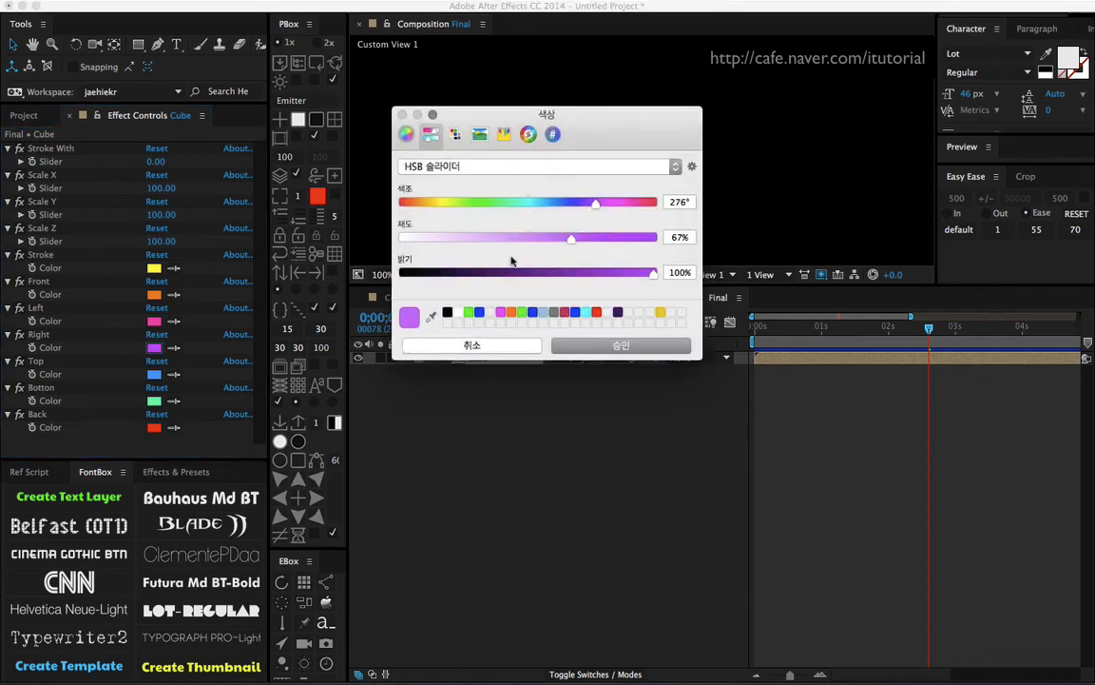
left_click_drag(462, 237, 400, 237)
left_click(621, 345)
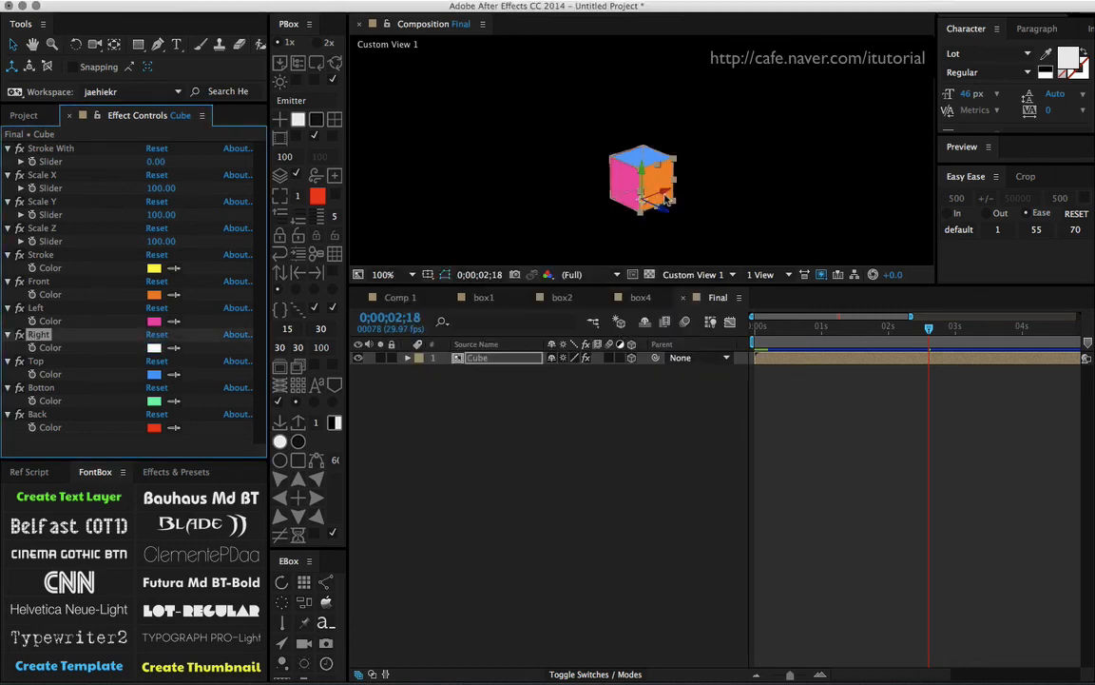
left_click(153, 294)
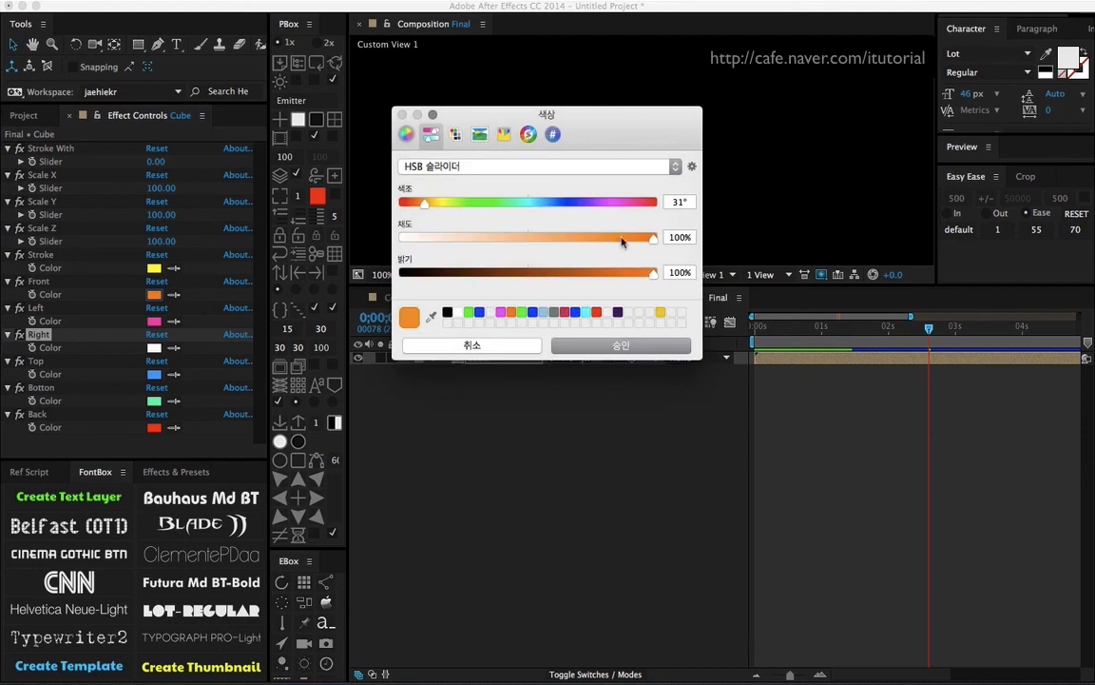
left_click_drag(654, 239, 399, 238)
left_click(621, 346)
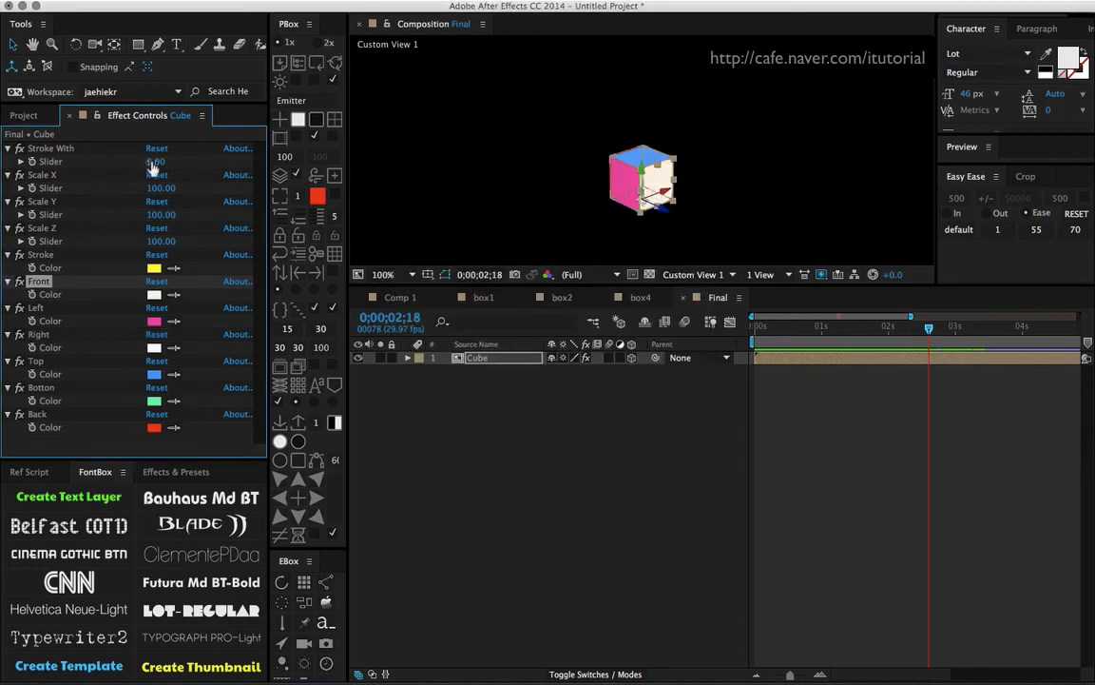
Set the Cube layer's Stroke With slider to 11 and its Scale Y slider to 210.
left_click_drag(152, 161, 160, 162)
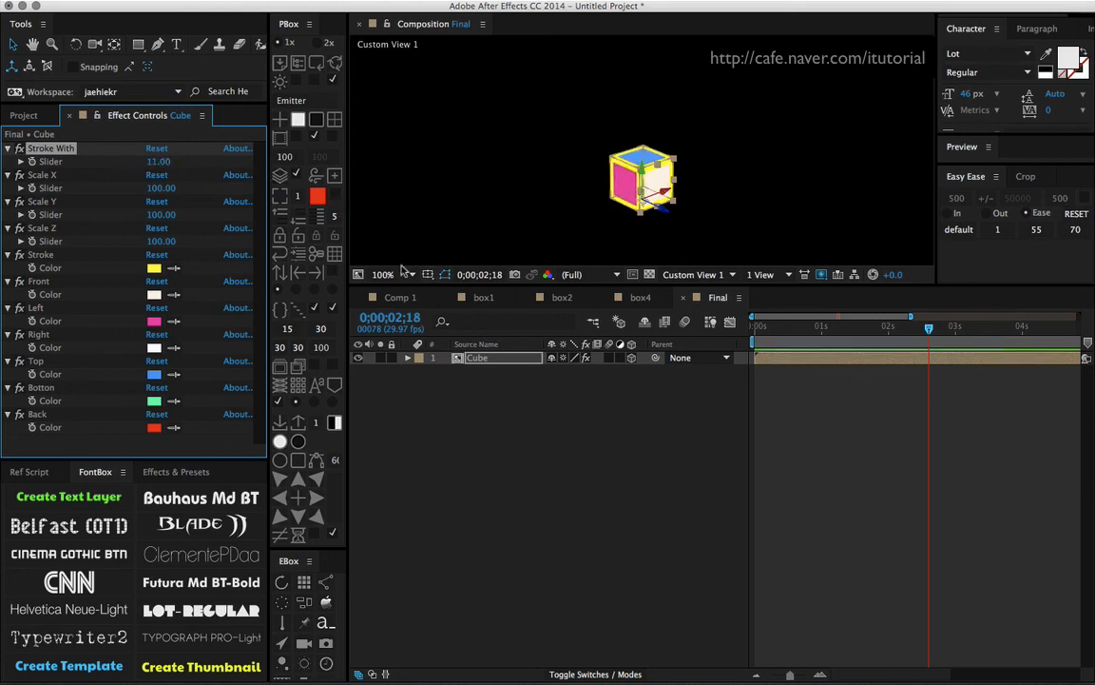
left_click_drag(160, 215, 234, 203)
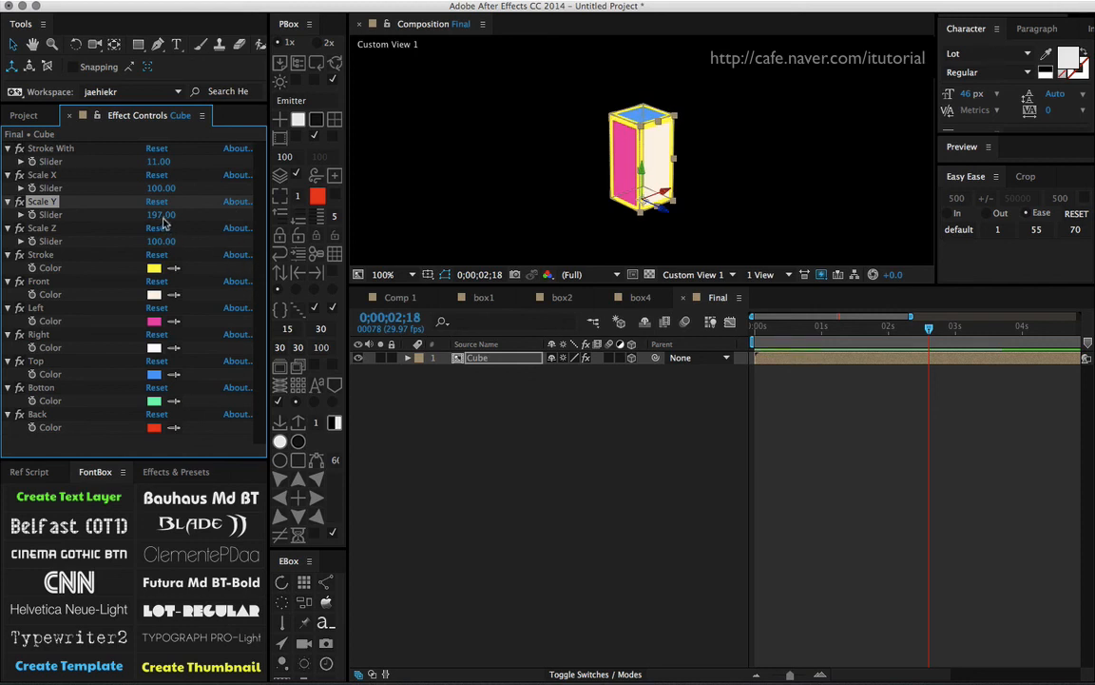
left_click_drag(164, 217, 178, 217)
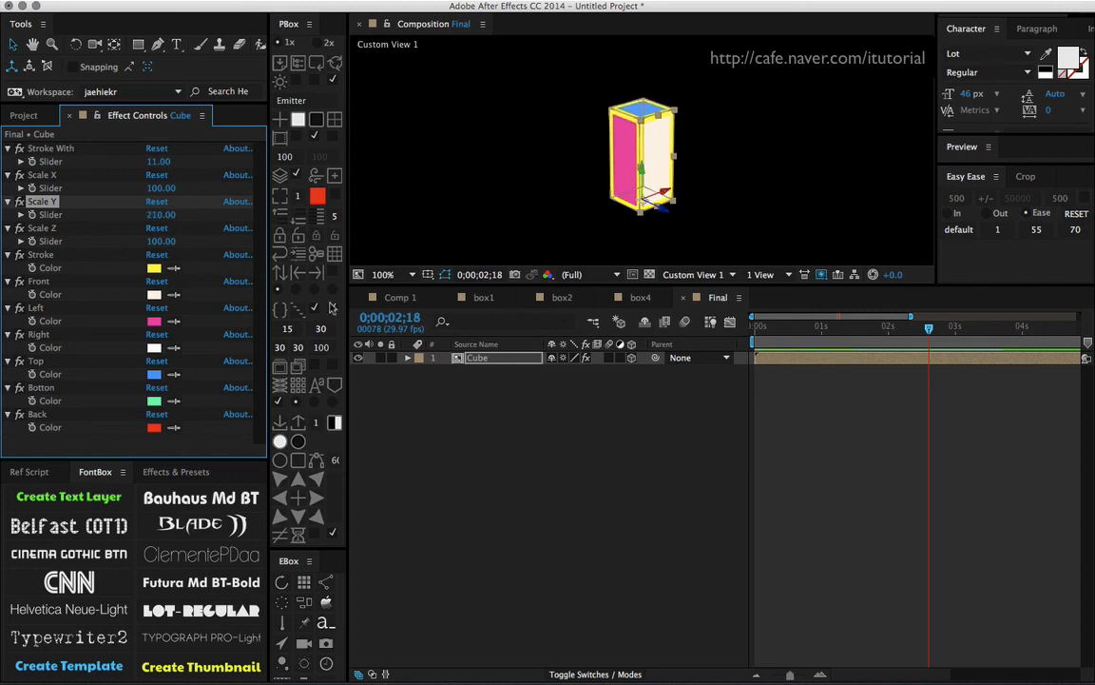
In the Cube composition, reveal the hidden null layers, turn on the master null's visibility and inspect its placement within the box.
double_click(477, 358)
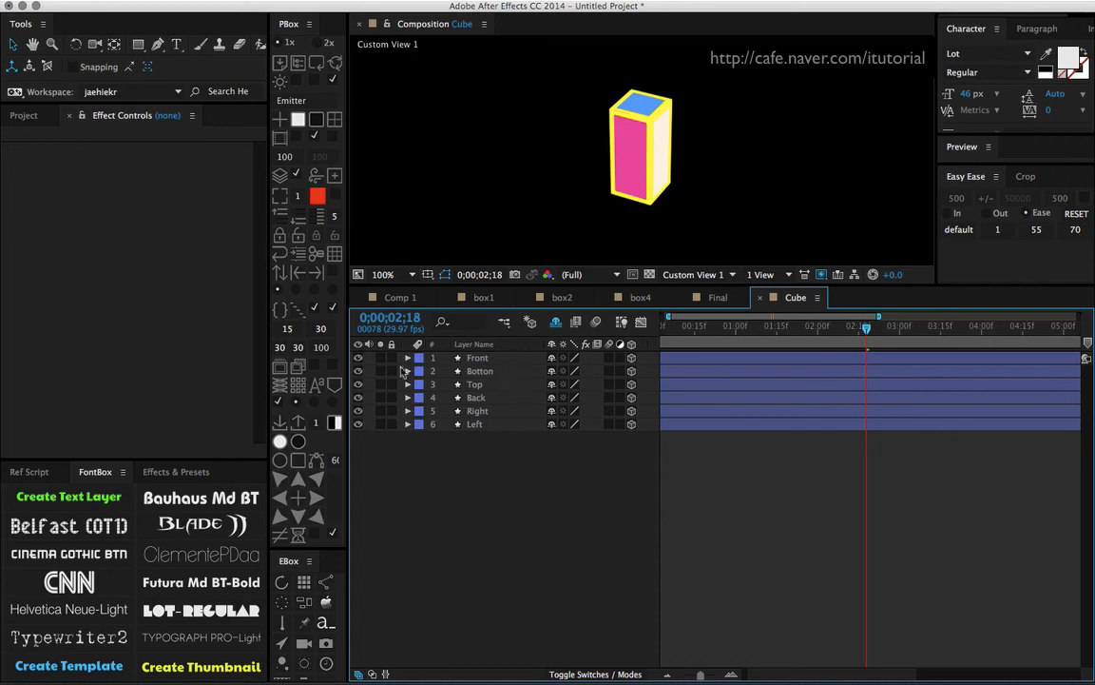
left_click(322, 404)
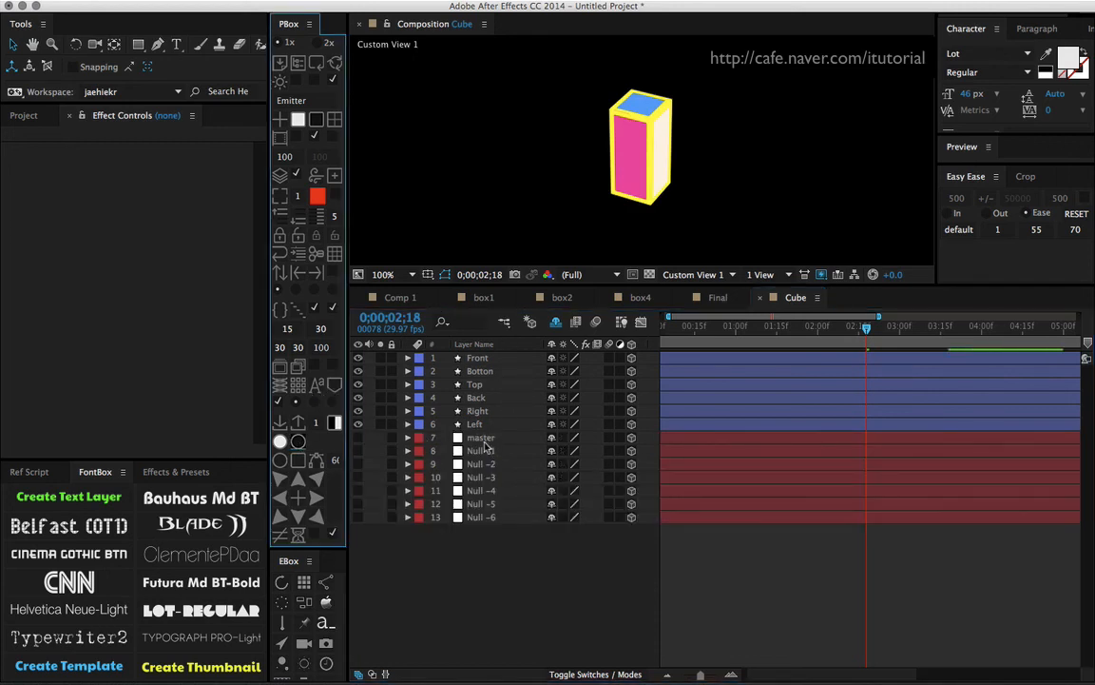
left_click(483, 439)
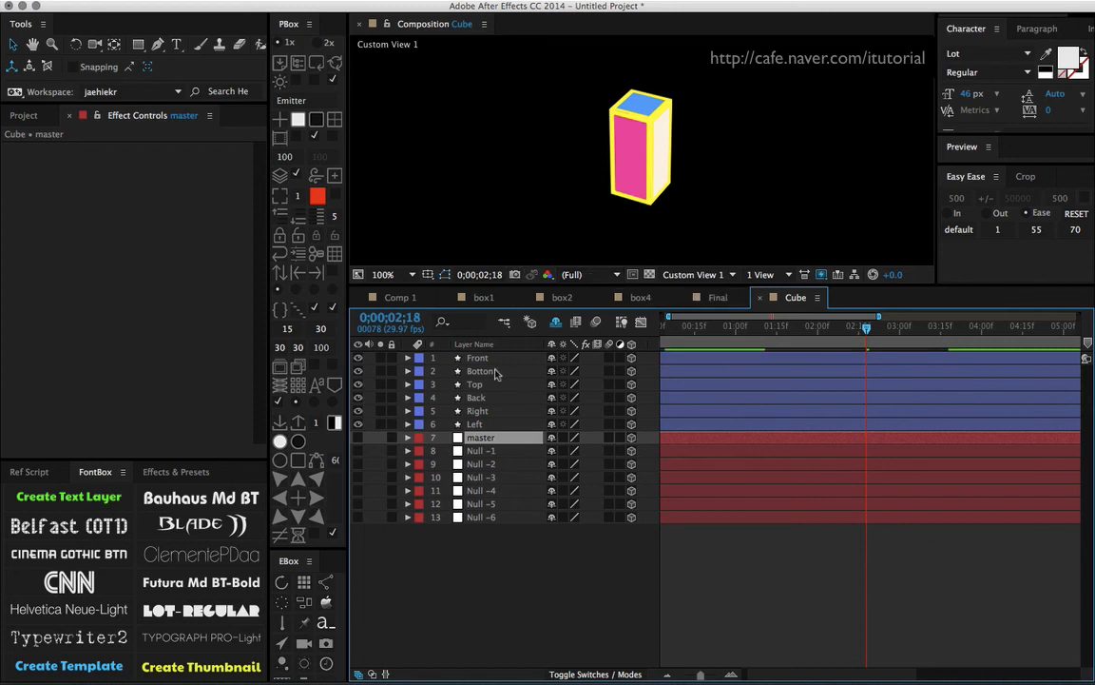
left_click(480, 565)
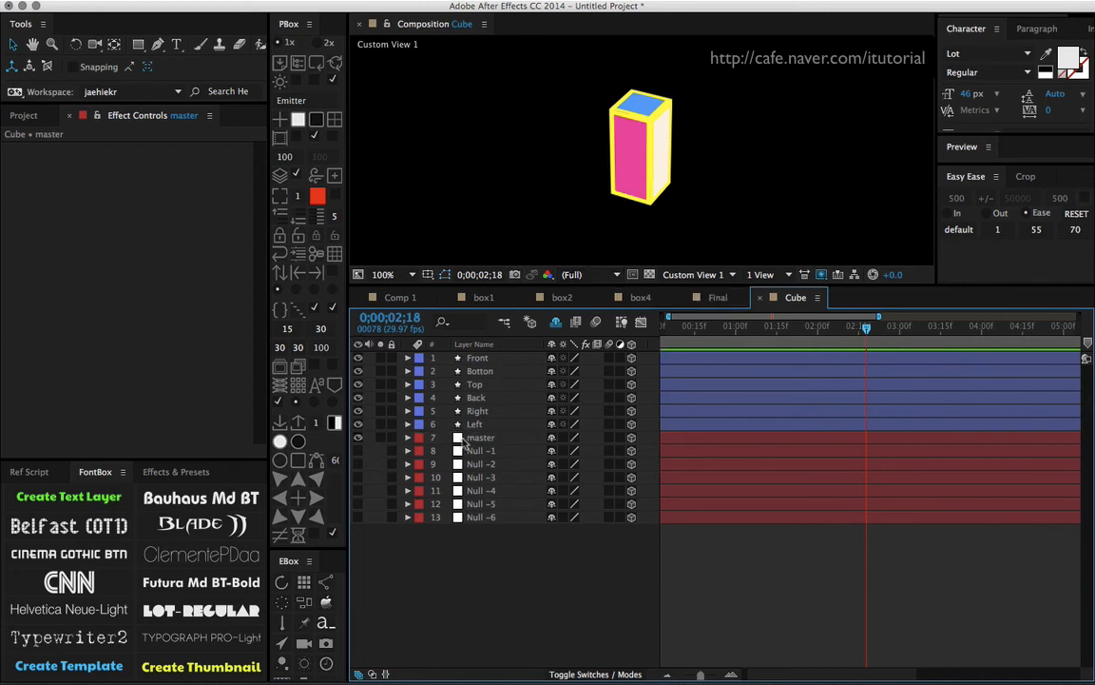
left_click(483, 438)
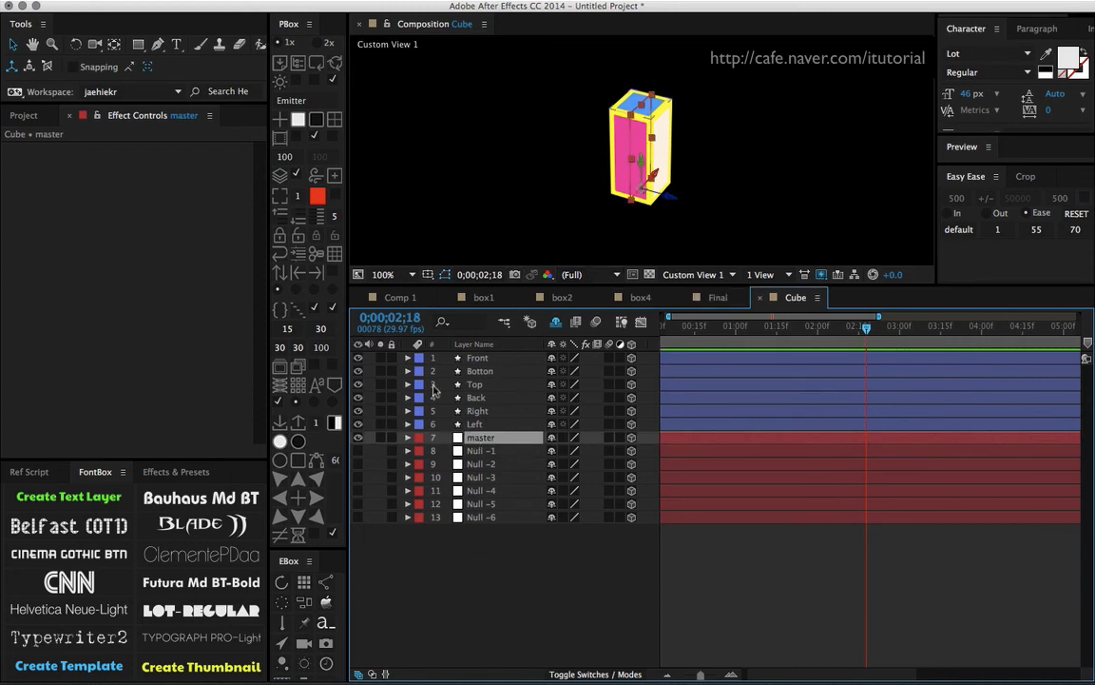
key("c")
left_click_drag(690, 187, 534, 151)
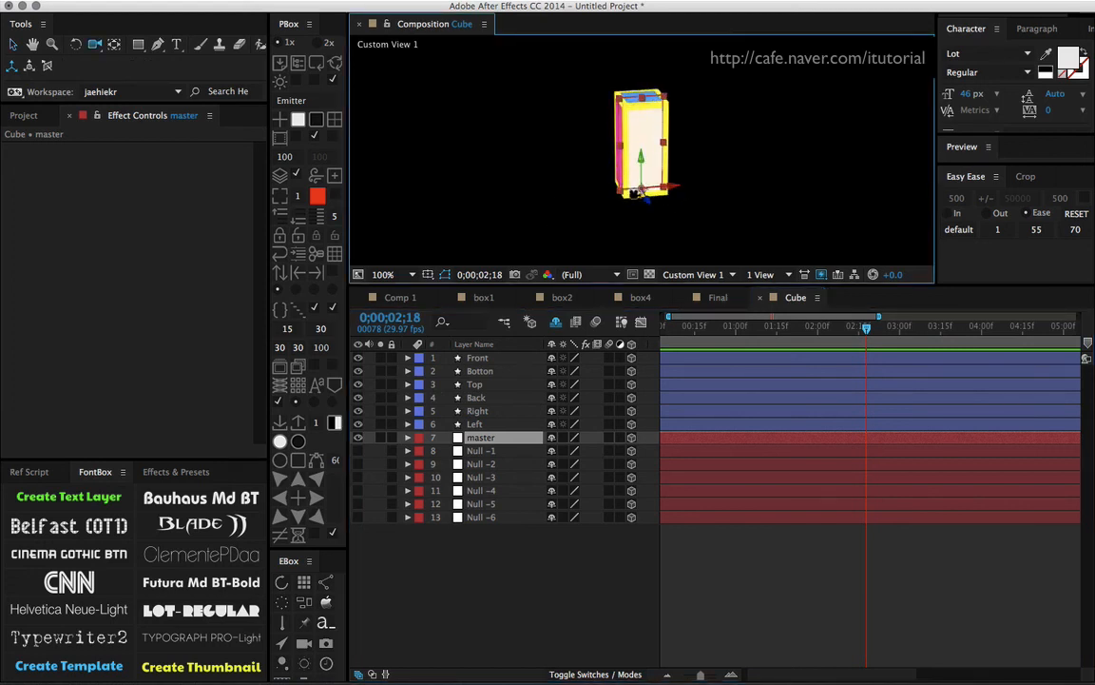
left_click_drag(639, 194, 547, 183)
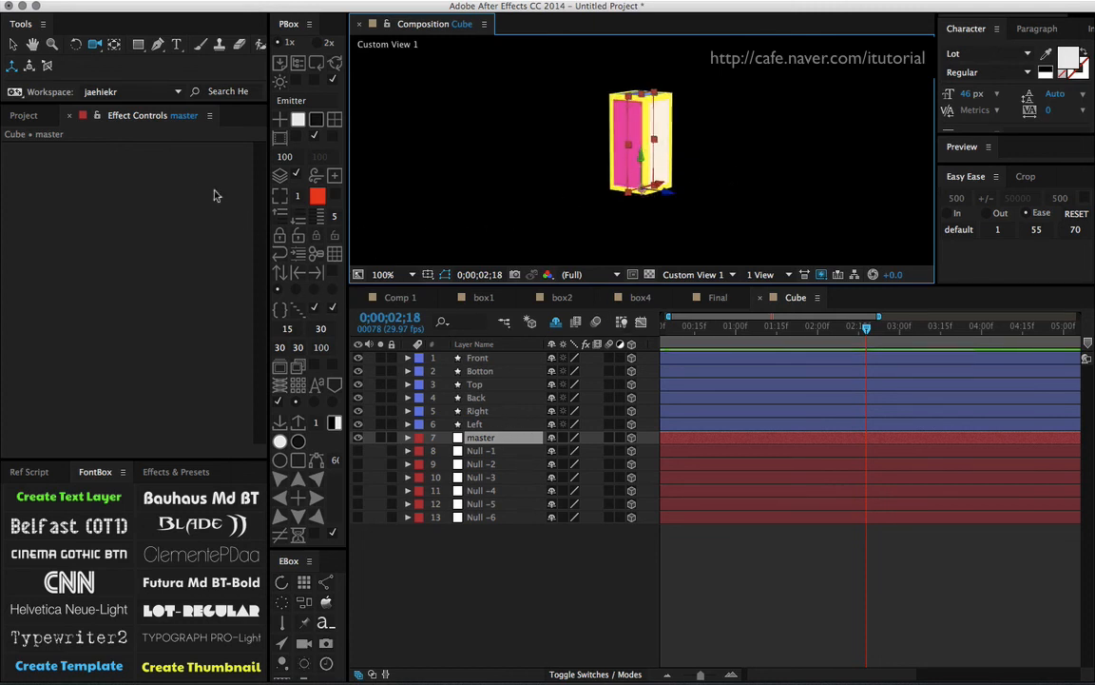
Return to the Final composition and set the Cube layer's Scale Y slider to 222.
left_click(399, 298)
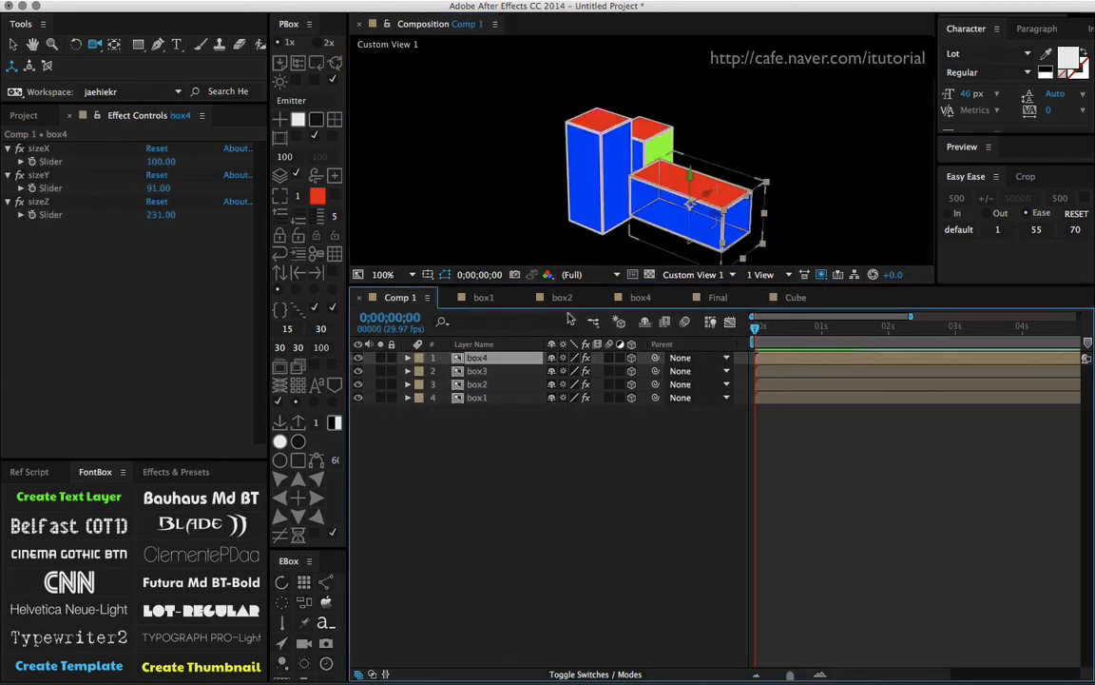
left_click(713, 298)
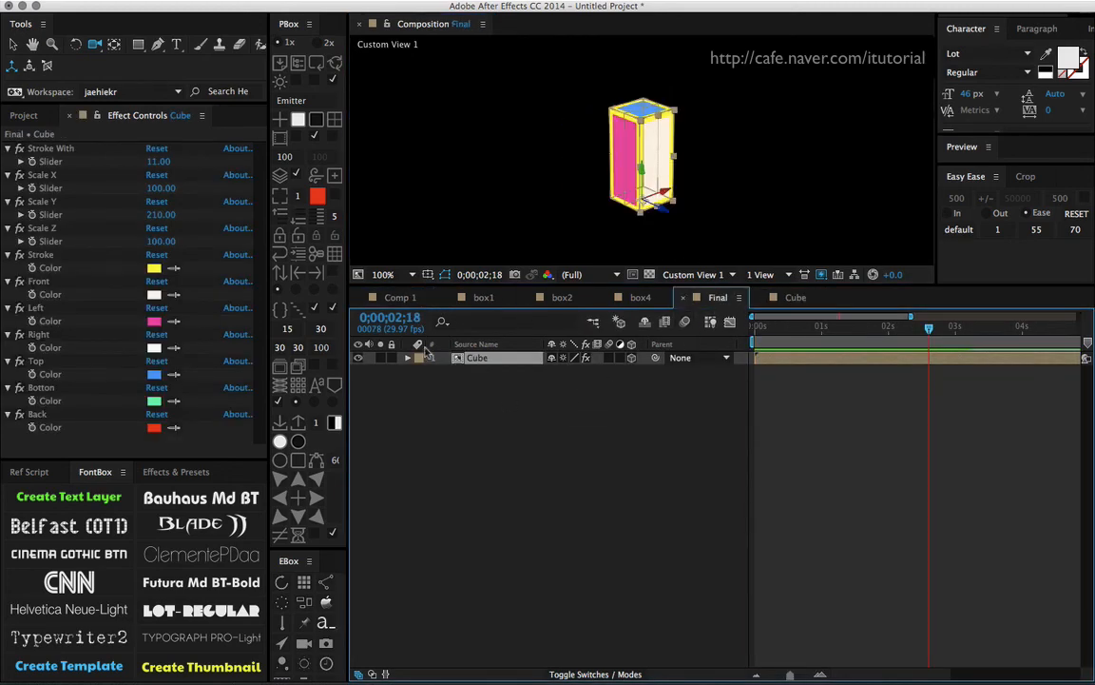
left_click_drag(155, 214, 130, 214)
Set the Cube layer's Stroke color to black and the Final composition's background to white.
left_click(153, 268)
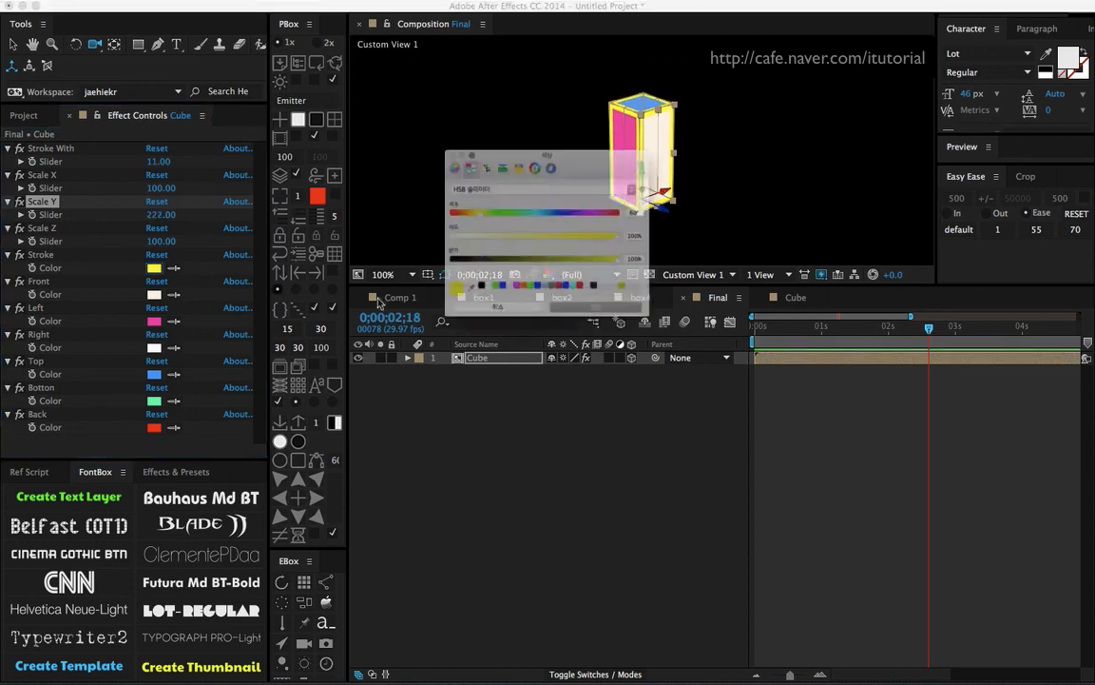
left_click_drag(434, 283, 398, 298)
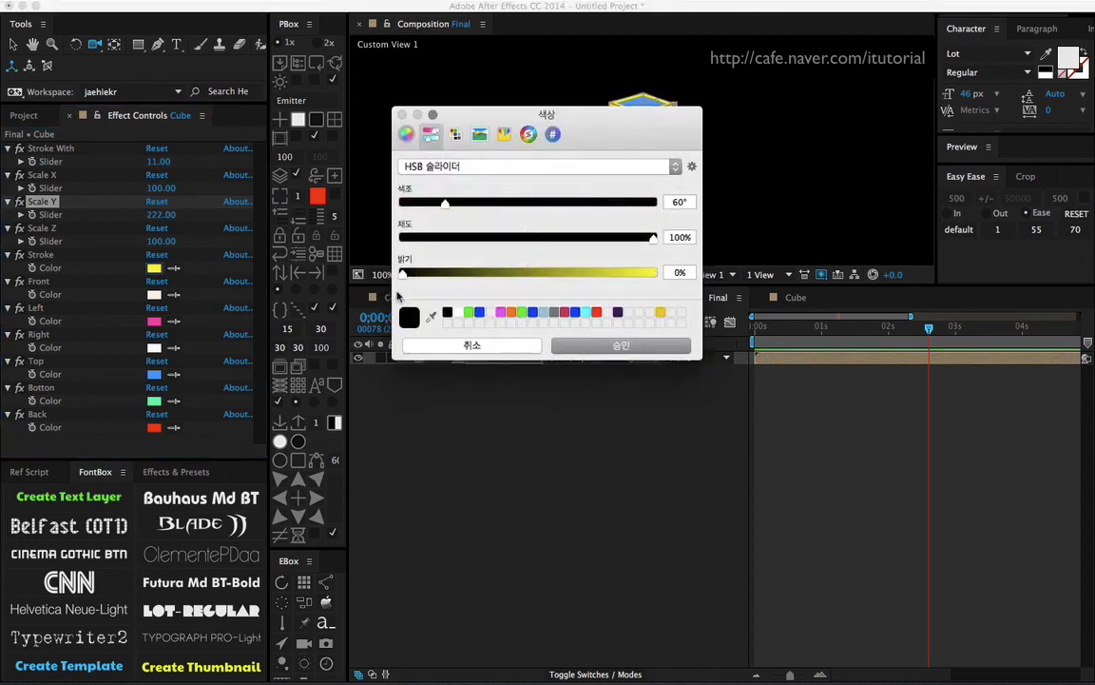
left_click(620, 348)
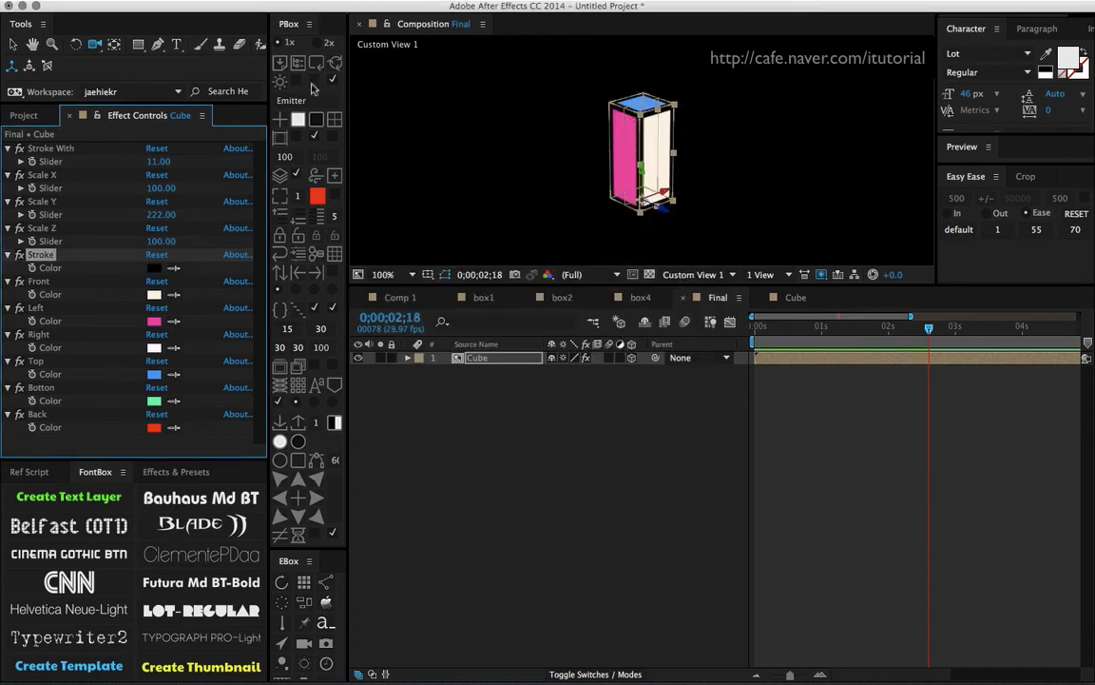
left_click(282, 59)
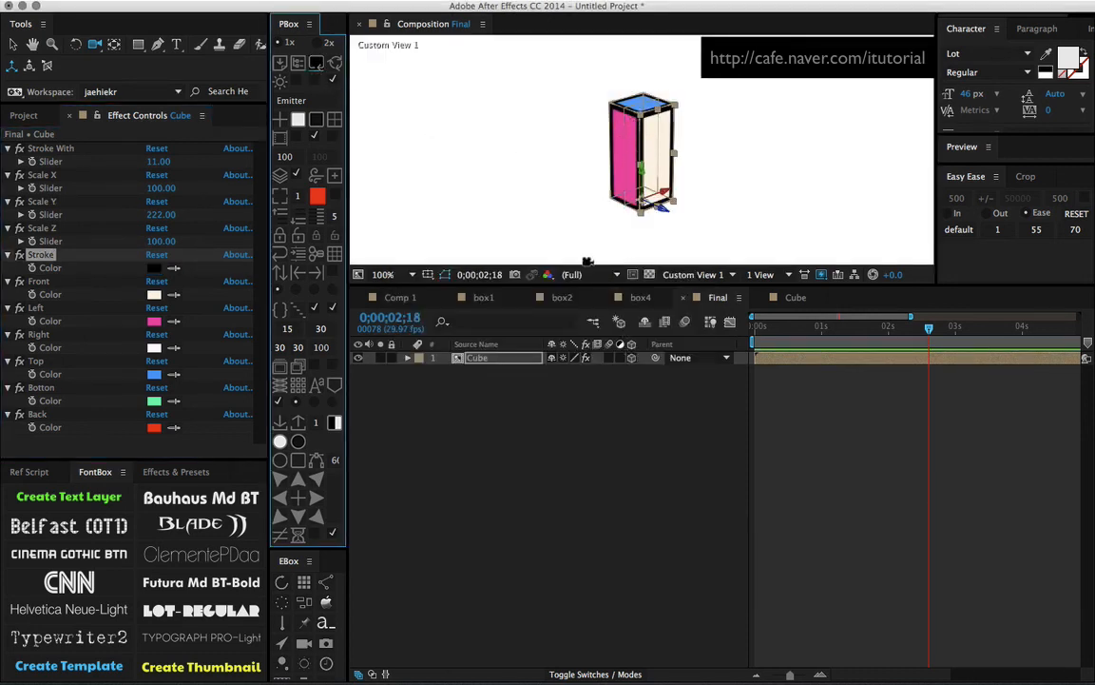
left_click(547, 395)
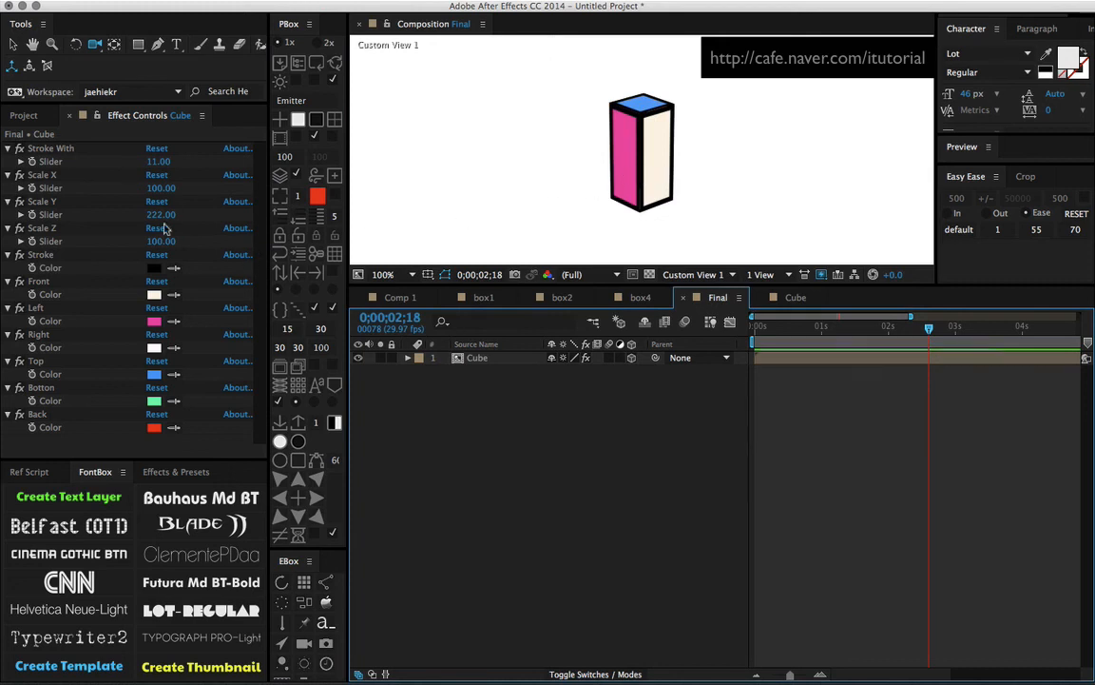
Set the Cube layer's Scale X slider to 478 and its Stroke With slider to 3.
left_click_drag(162, 189, 445, 183)
left_click(596, 409)
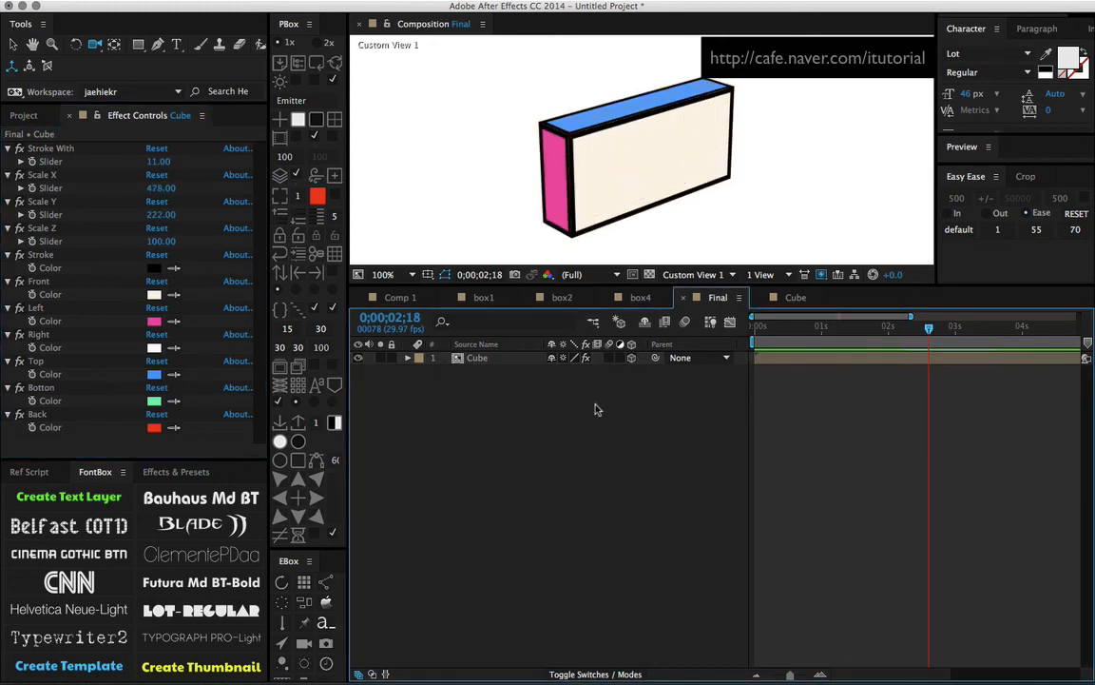
left_click(250, 245)
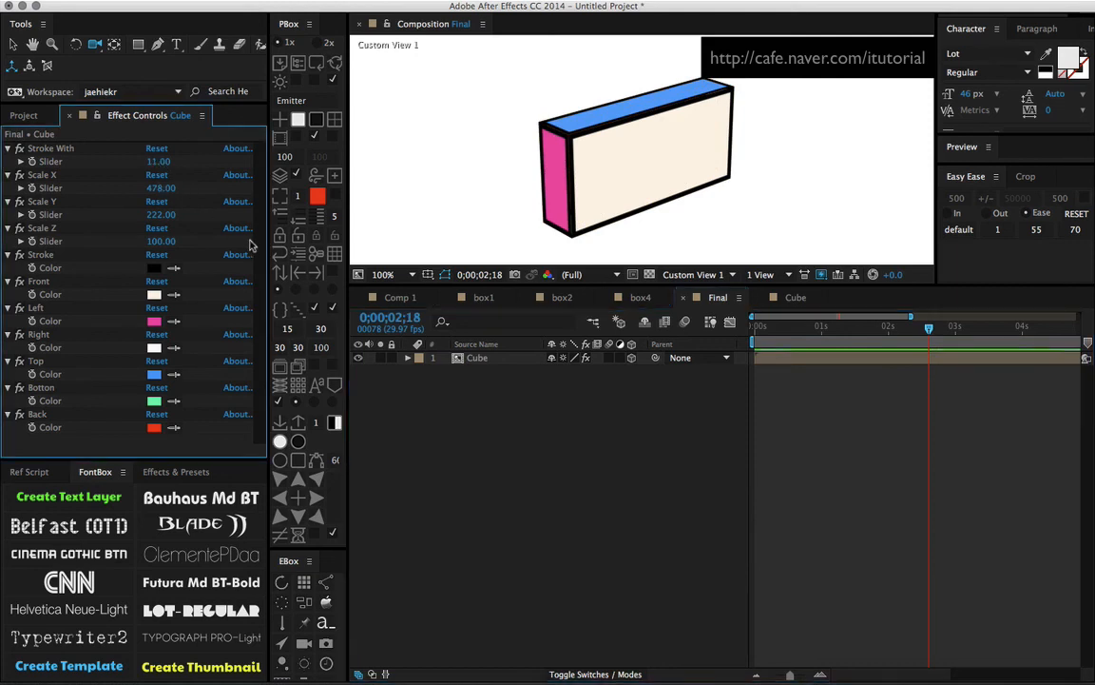
left_click(157, 162)
type("3")
key("Return")
left_click(549, 406)
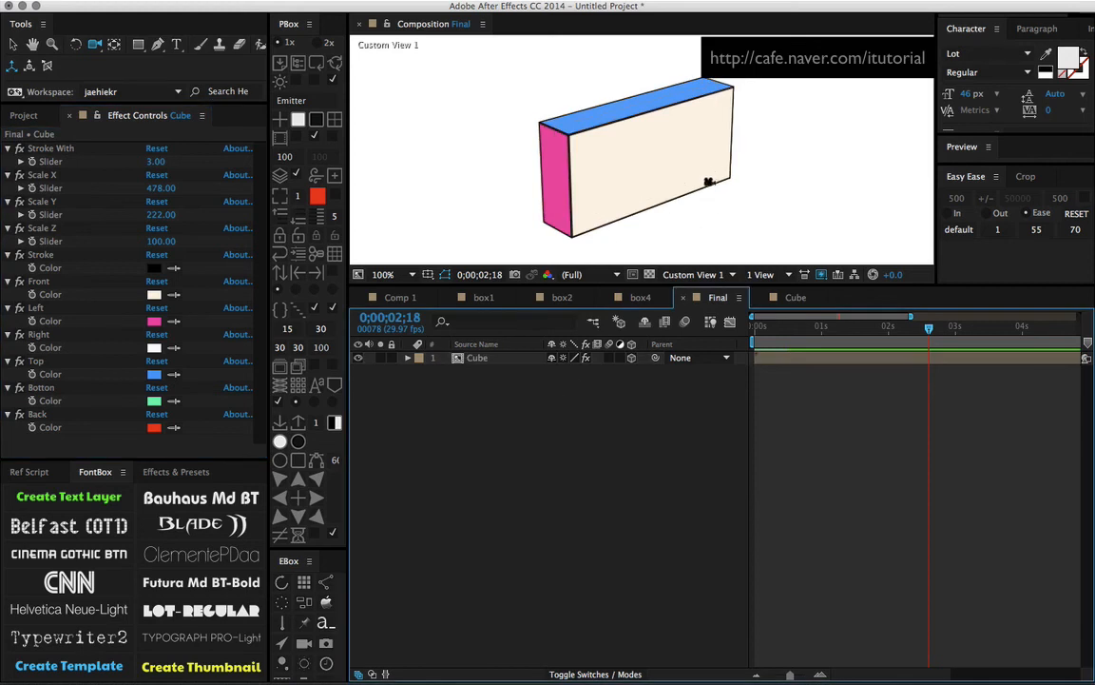
key("c")
left_click_drag(647, 176, 663, 202)
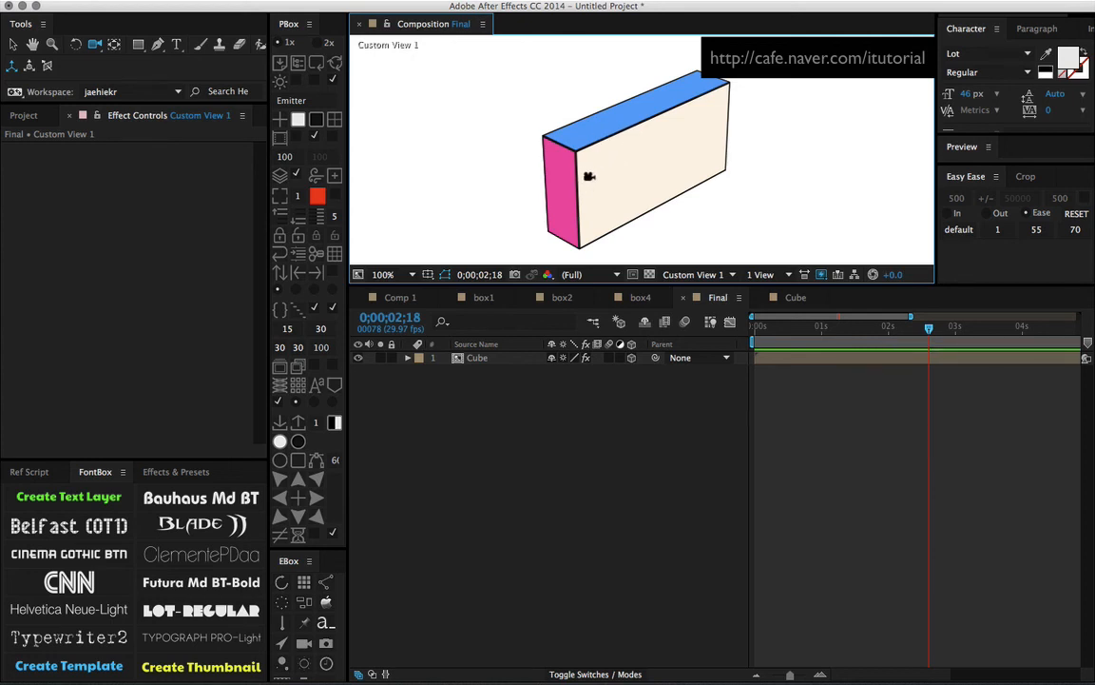
Reveal the Cube layer's own Scale property and stretch it unevenly to 100, 90, 531%.
left_click(480, 361)
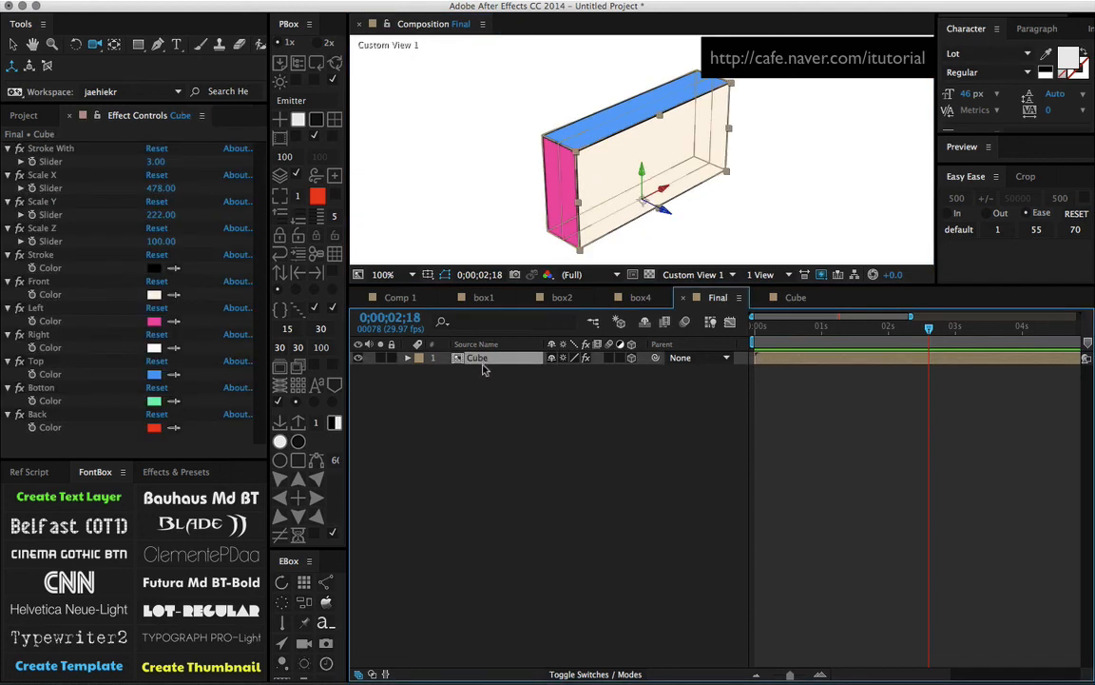
key("s")
left_click_drag(595, 371, 817, 371)
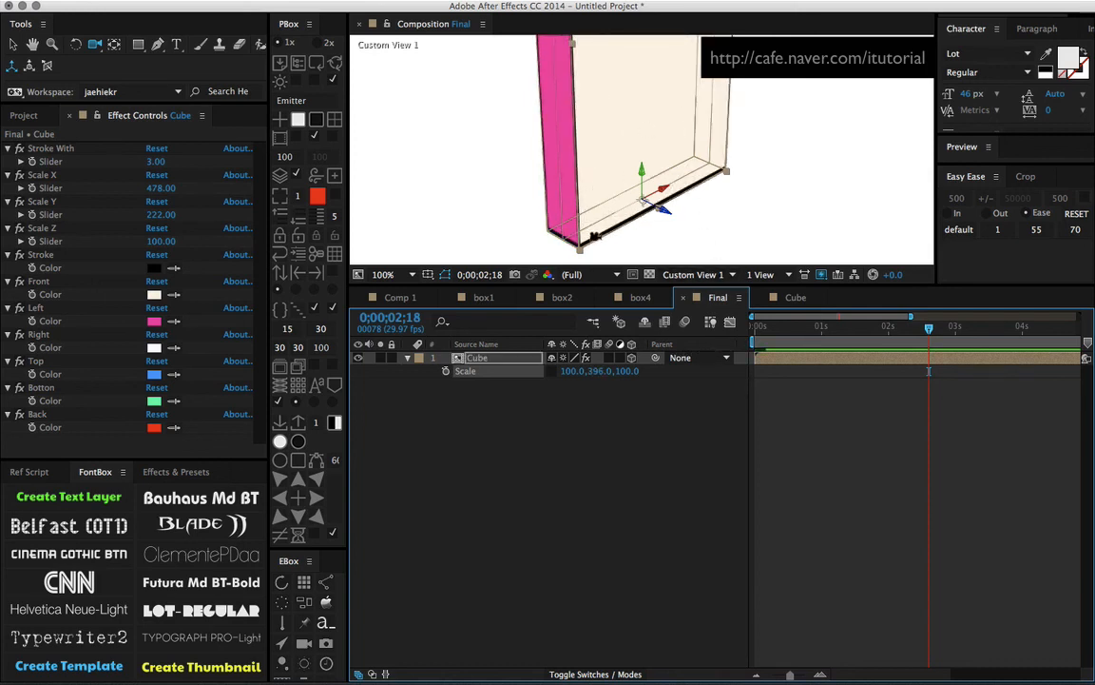
left_click_drag(600, 372, 401, 397)
left_click_drag(635, 371, 951, 371)
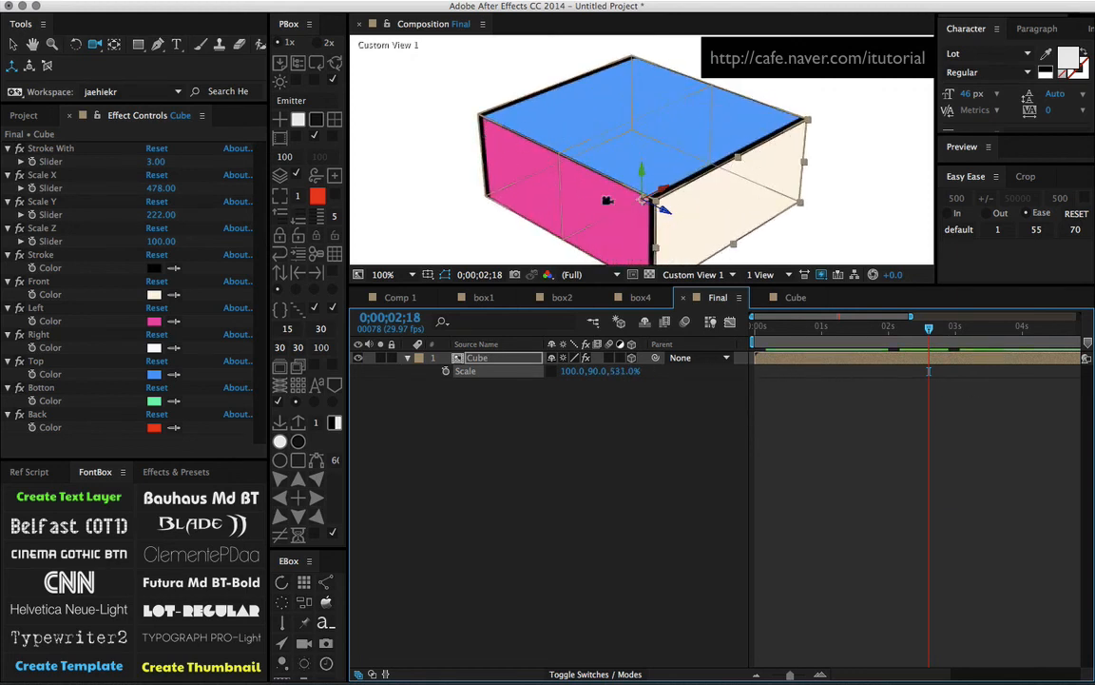
left_click(563, 416)
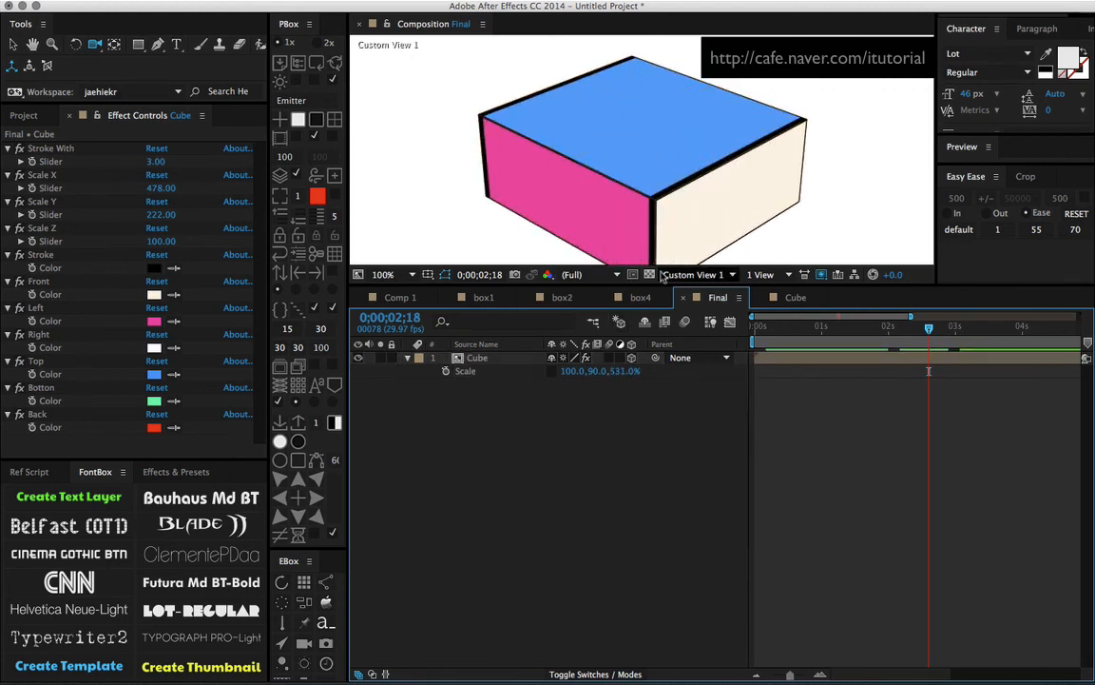